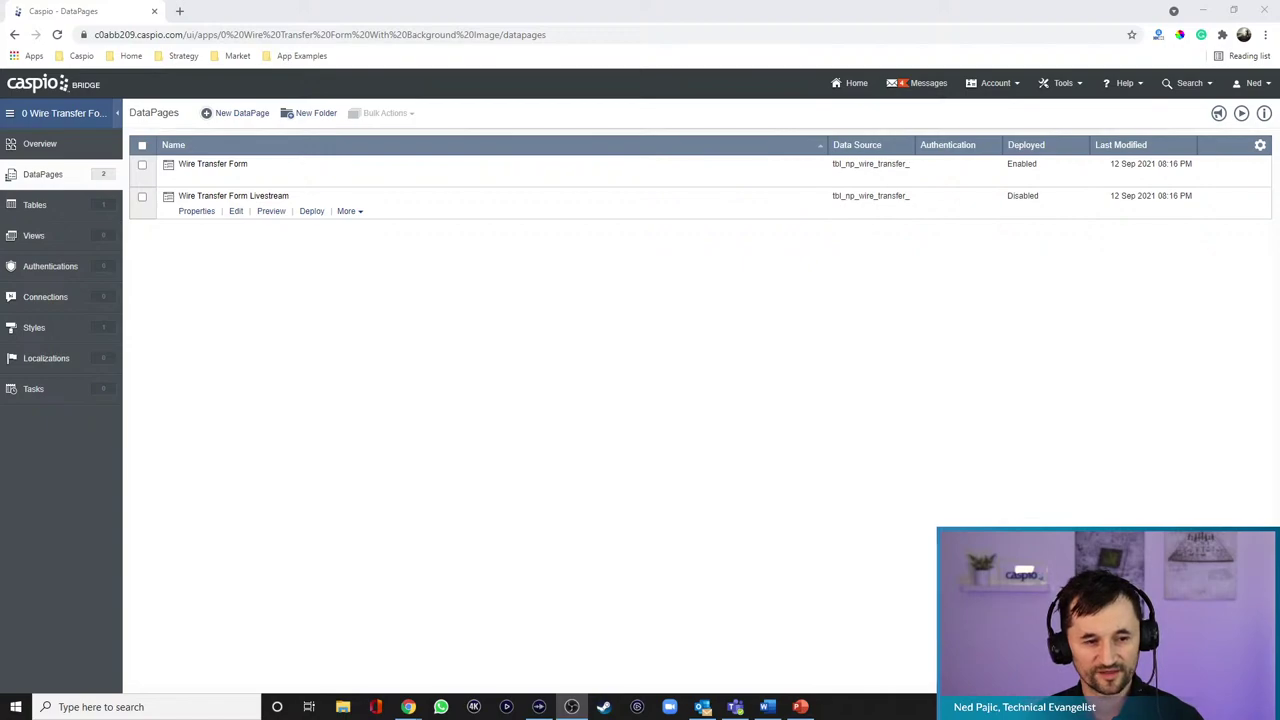
# - Preview the Wire Transfer Form Livestream DataPage and examine all its fields from Name down to Postal CodeInt
pyautogui.hotkey('alt', 'Tab')
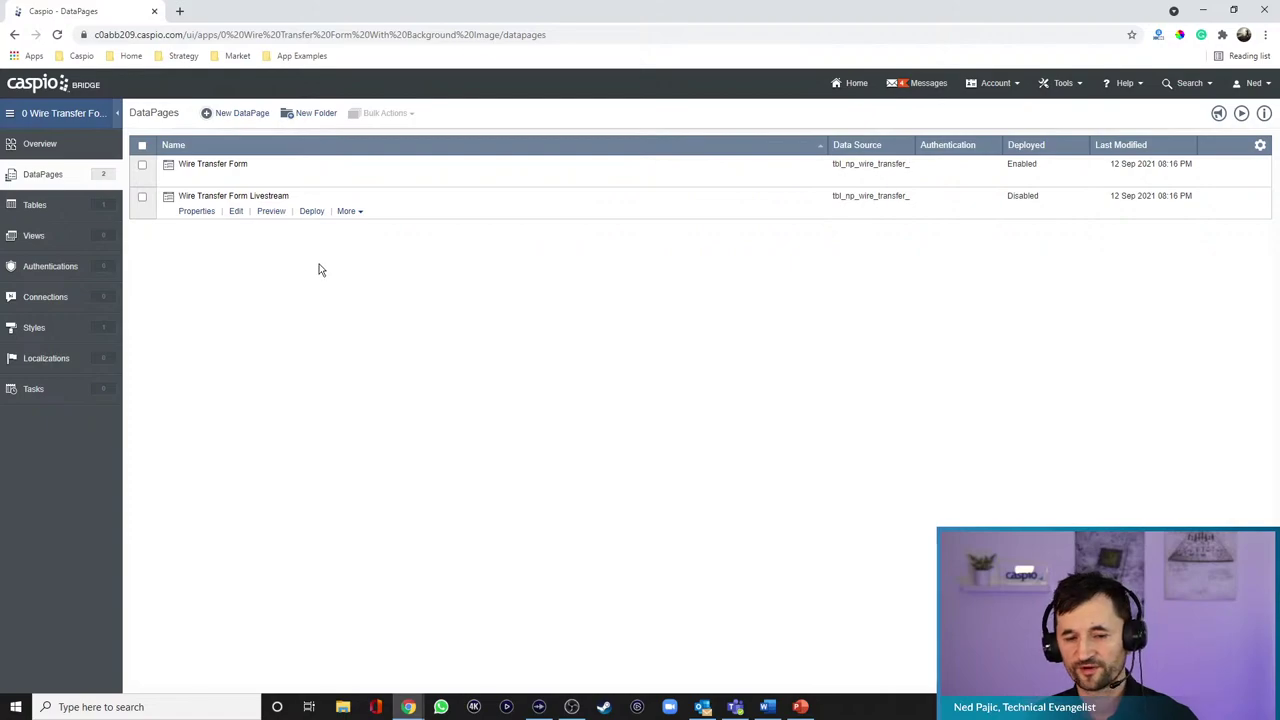
pyautogui.click(272, 213)
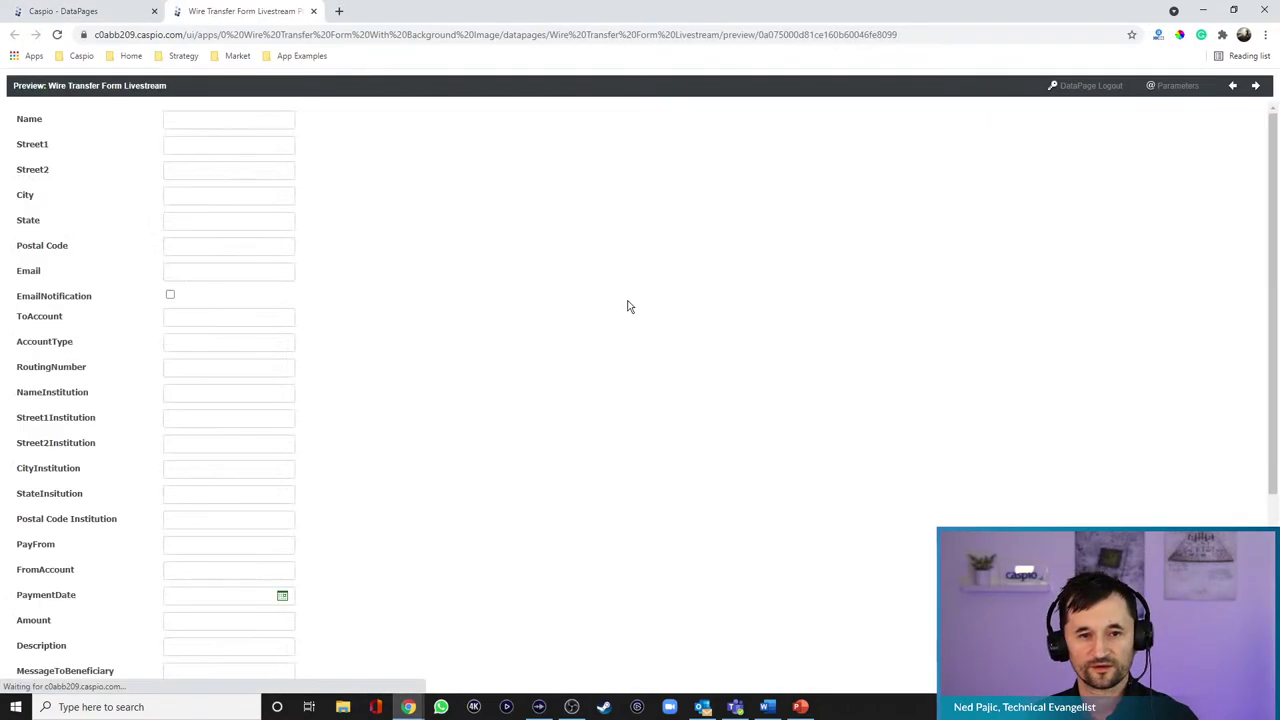
pyautogui.scroll(-3, 698, 273)
pyautogui.scroll(3, 698, 271)
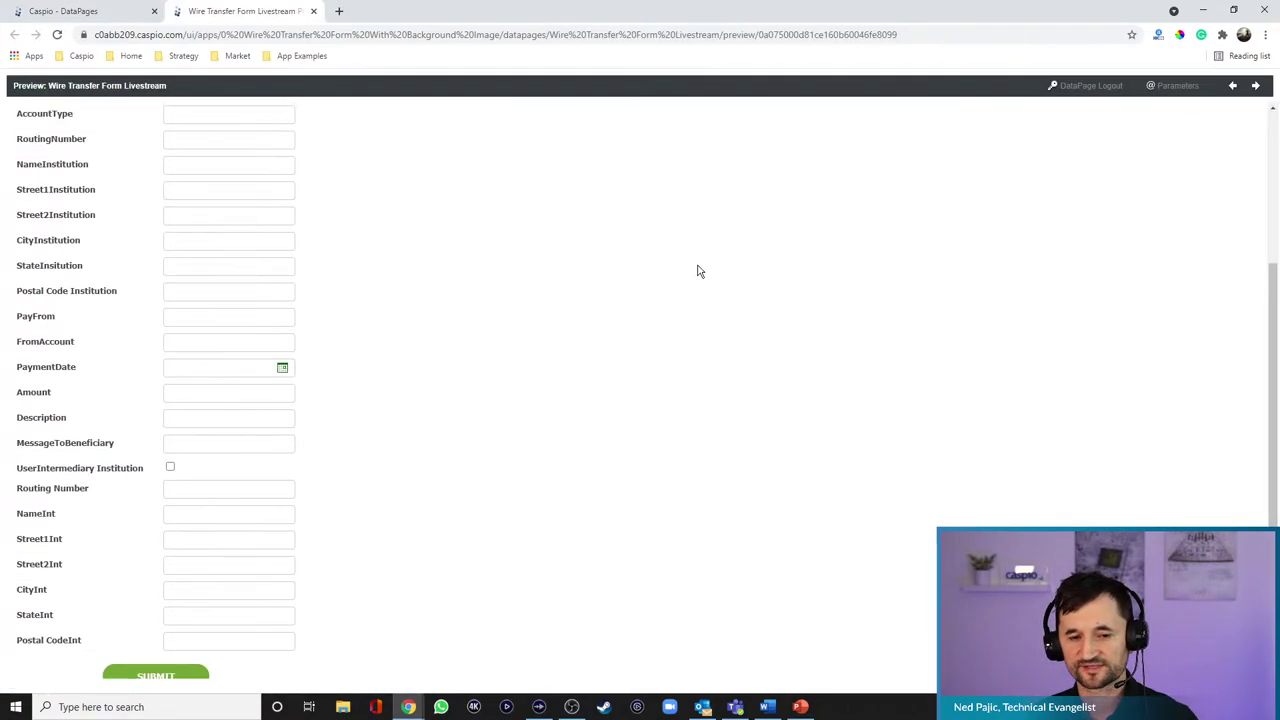
pyautogui.scroll(1, 699, 271)
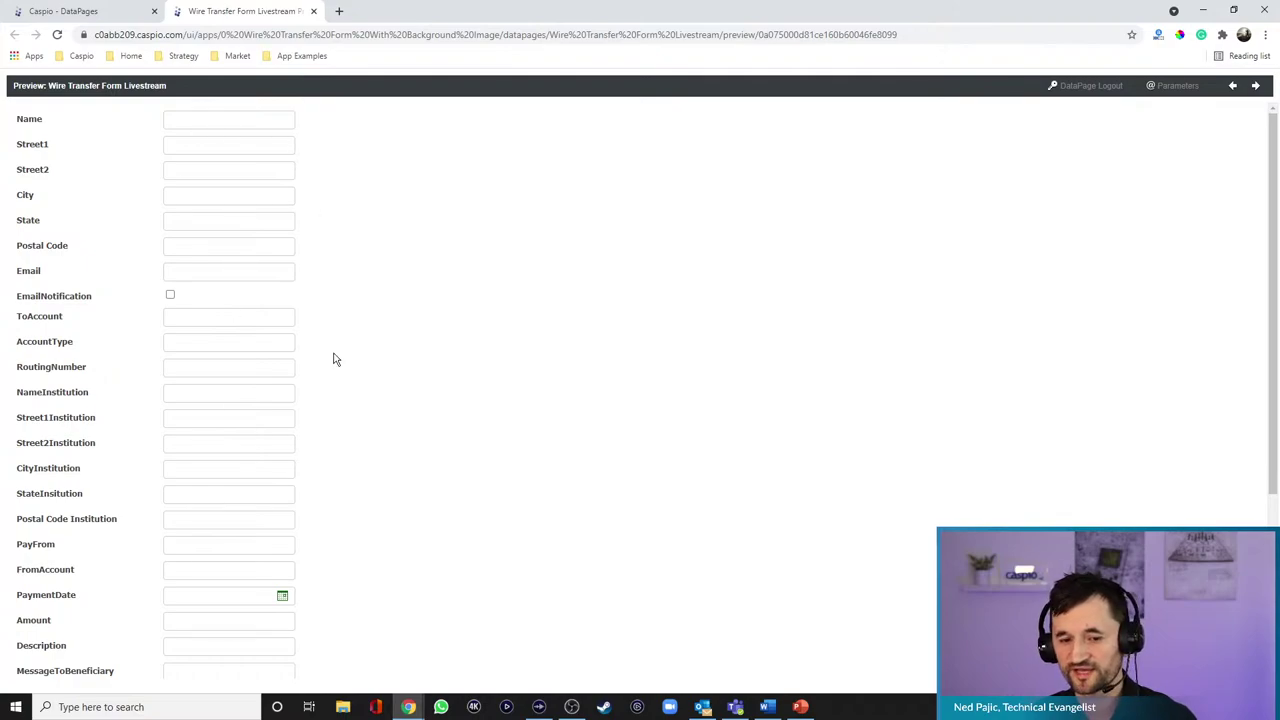
pyautogui.scroll(-3, 469, 409)
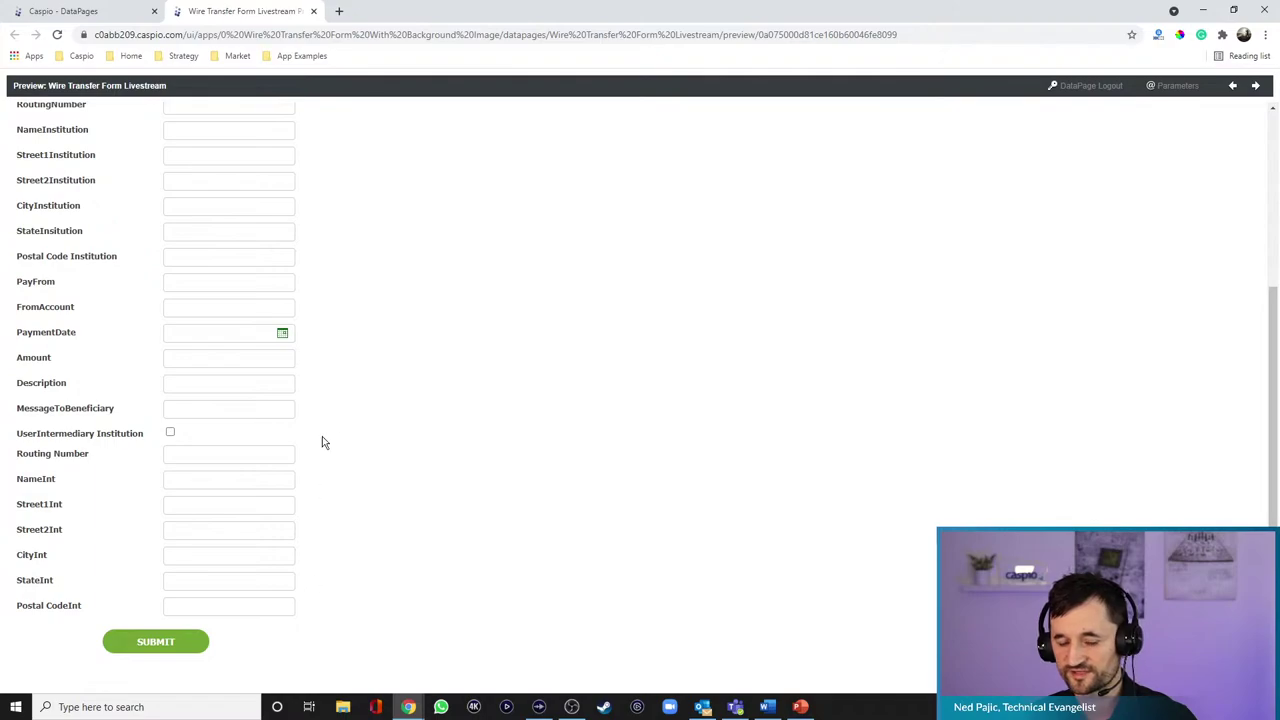
pyautogui.scroll(3, 344, 418)
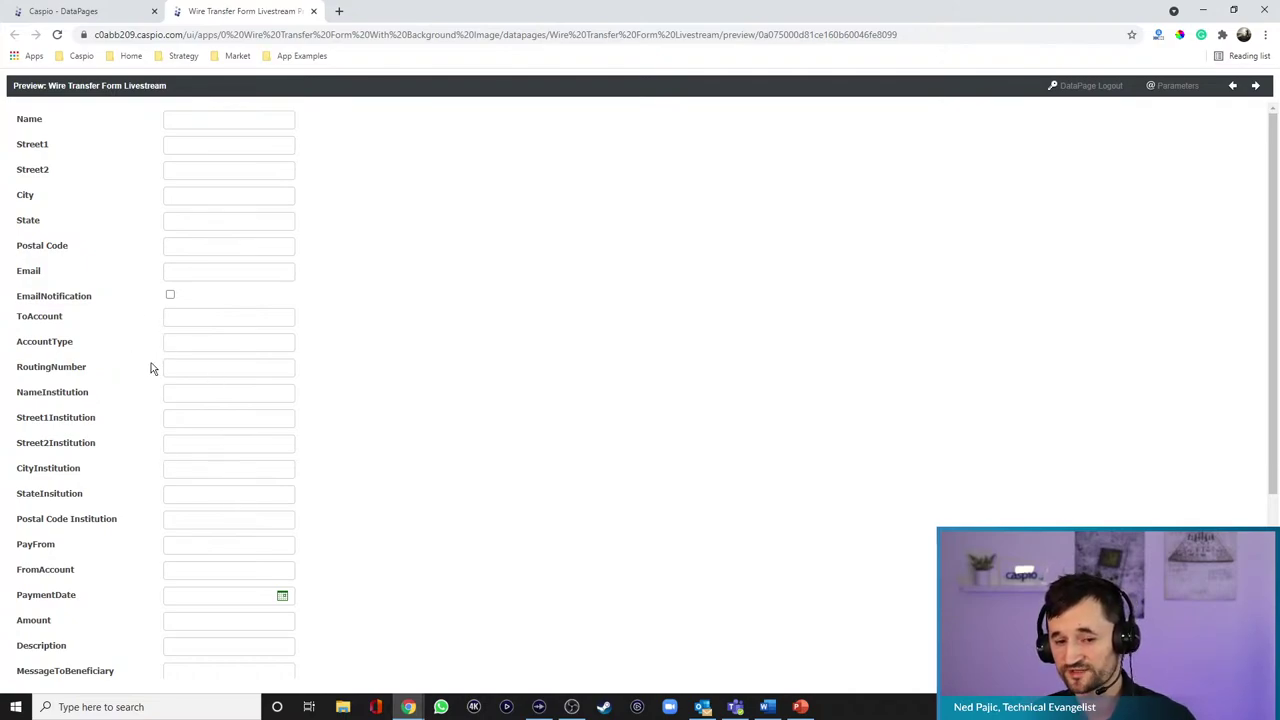
pyautogui.scroll(-3, 277, 374)
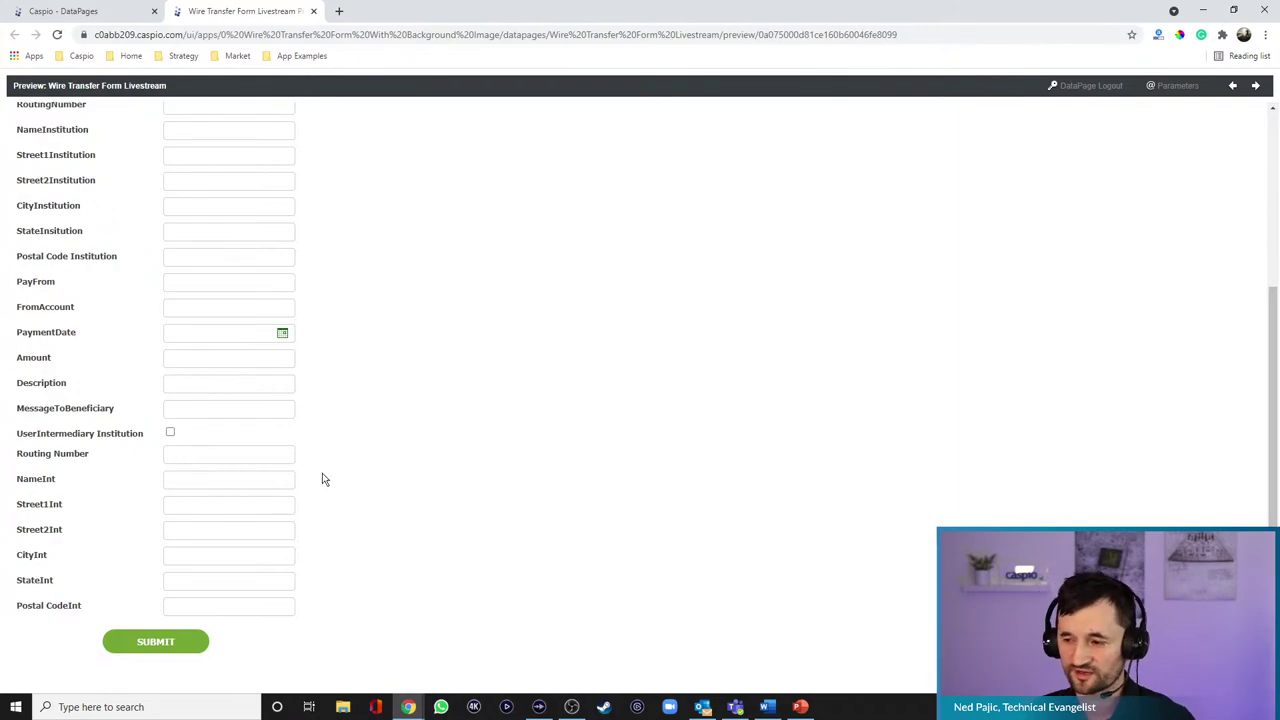
pyautogui.scroll(3, 328, 474)
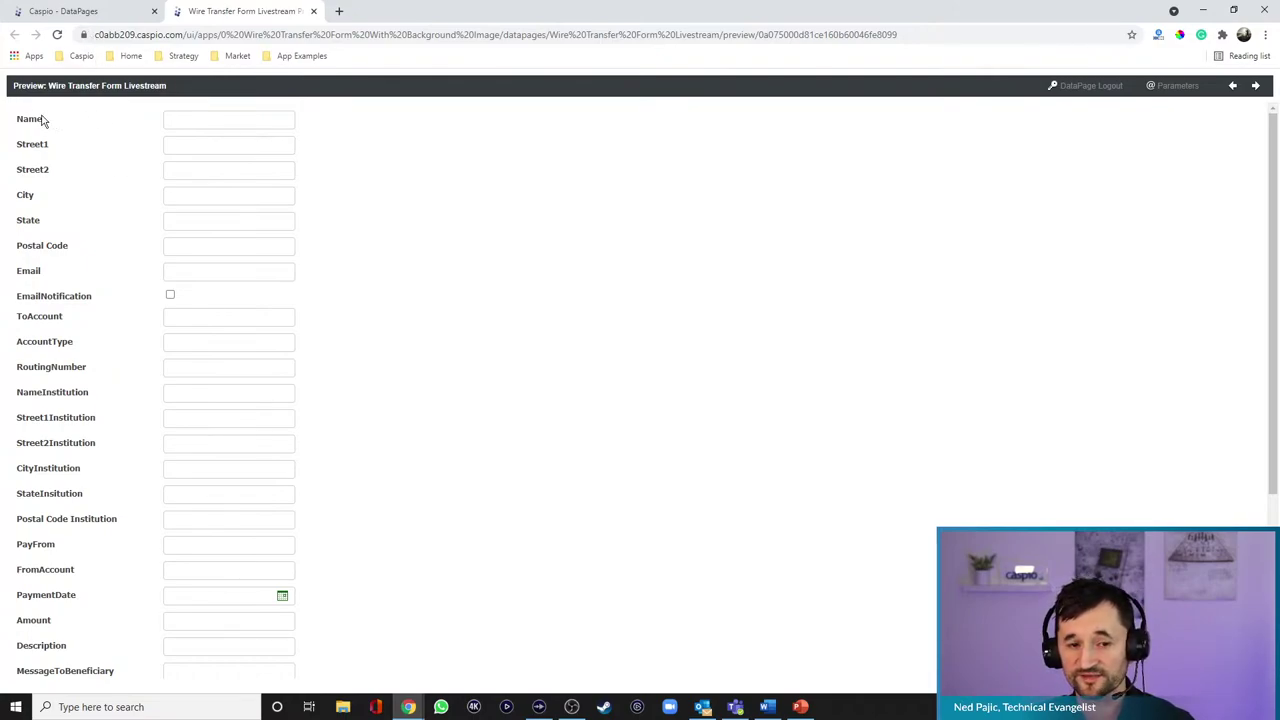
# - Open the Wire Transfer Form Livestream DataPage for editing in the DataPage Wizard
pyautogui.click(113, 12)
pyautogui.click(236, 211)
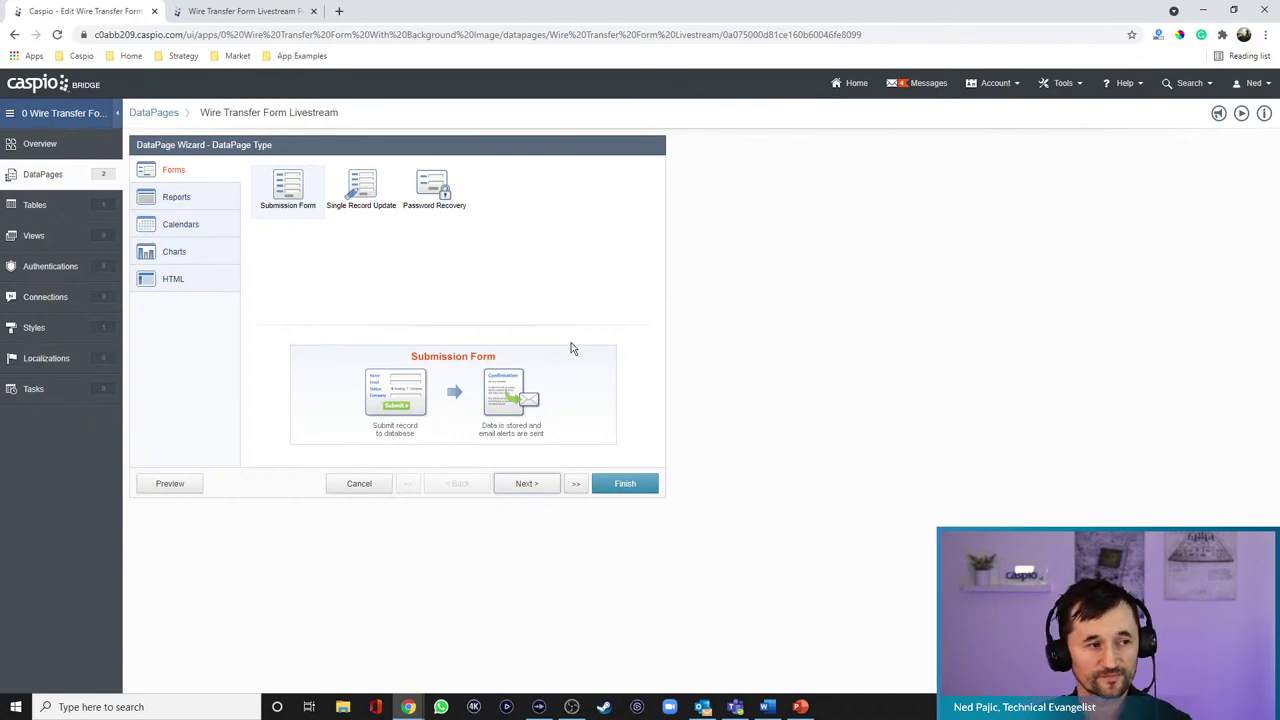
pyautogui.click(339, 11)
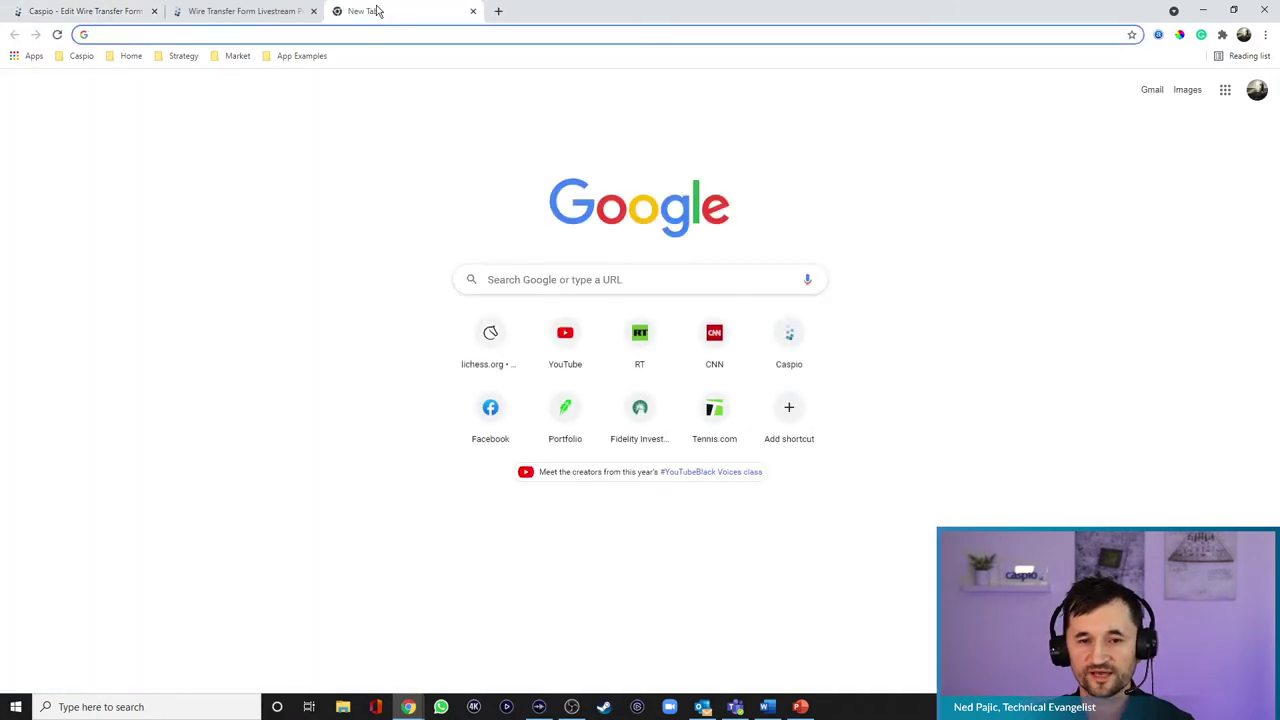
pyautogui.click(384, 11)
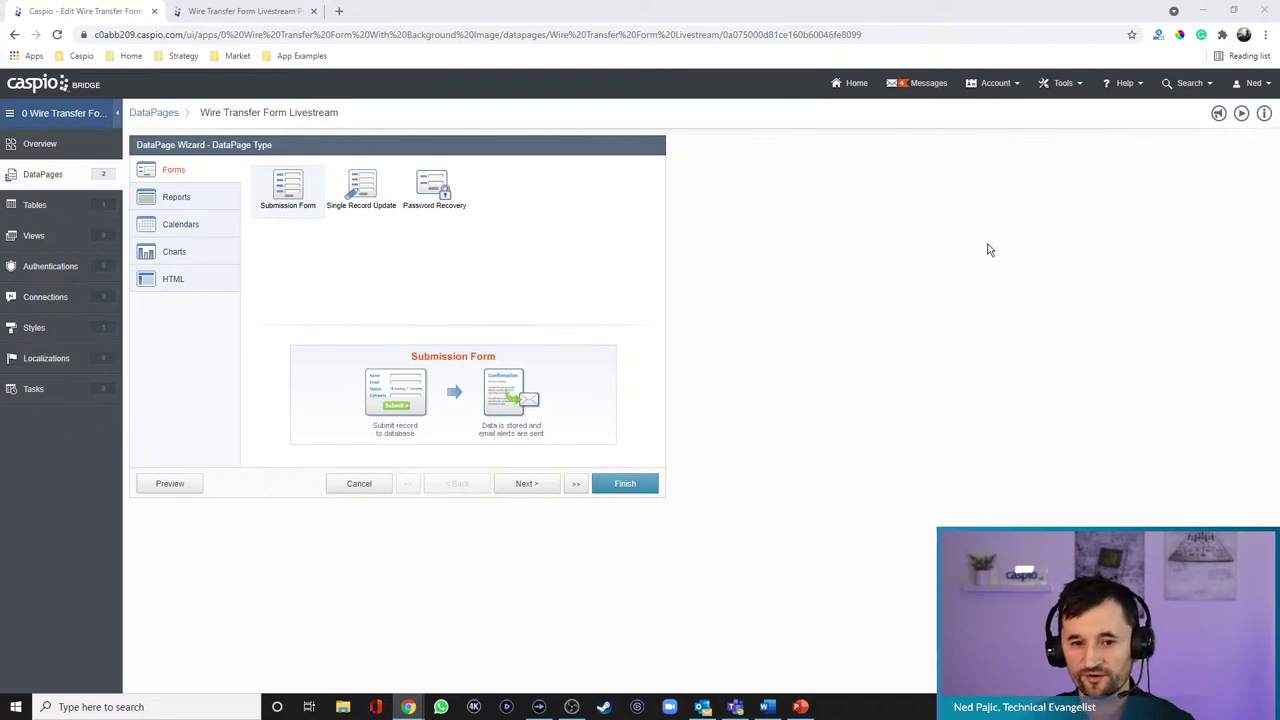
# - Advance through the DataPage type, data source and field selection to Configure Fields, keeping the existing settings
pyautogui.click(529, 487)
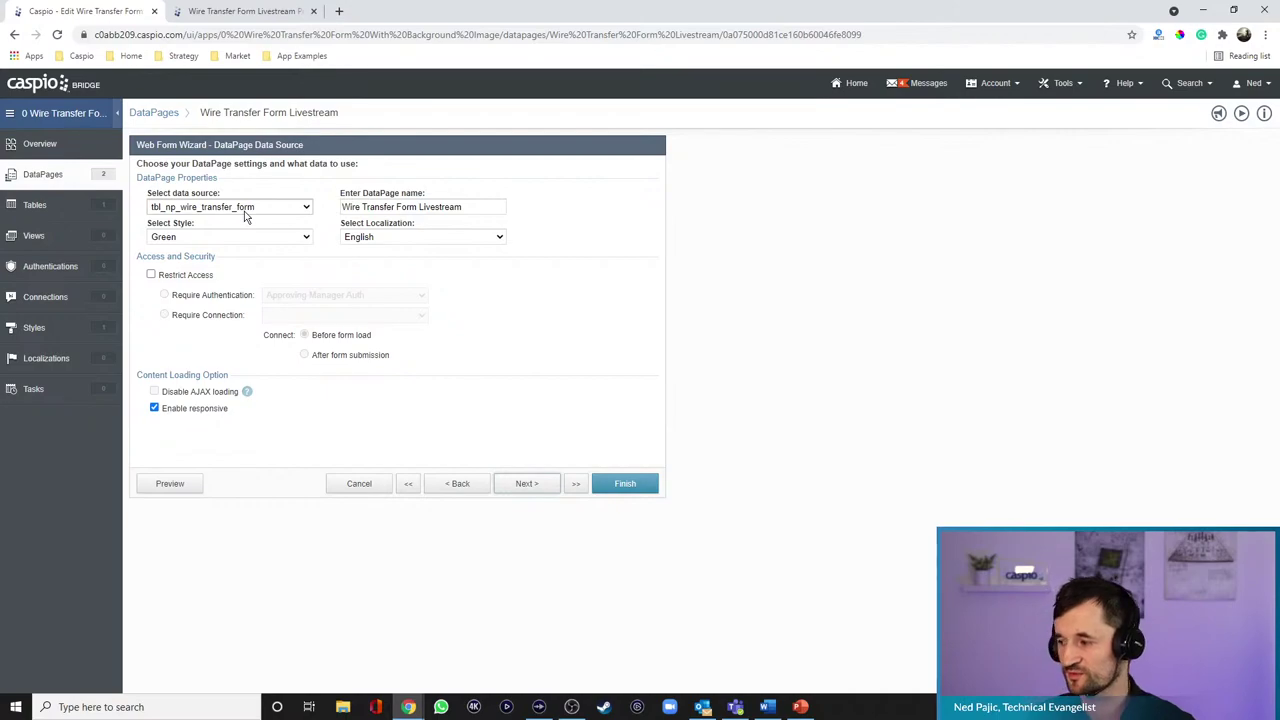
pyautogui.click(500, 206)
pyautogui.moveTo(500, 206); pyautogui.dragTo(277, 200)
pyautogui.click(470, 206)
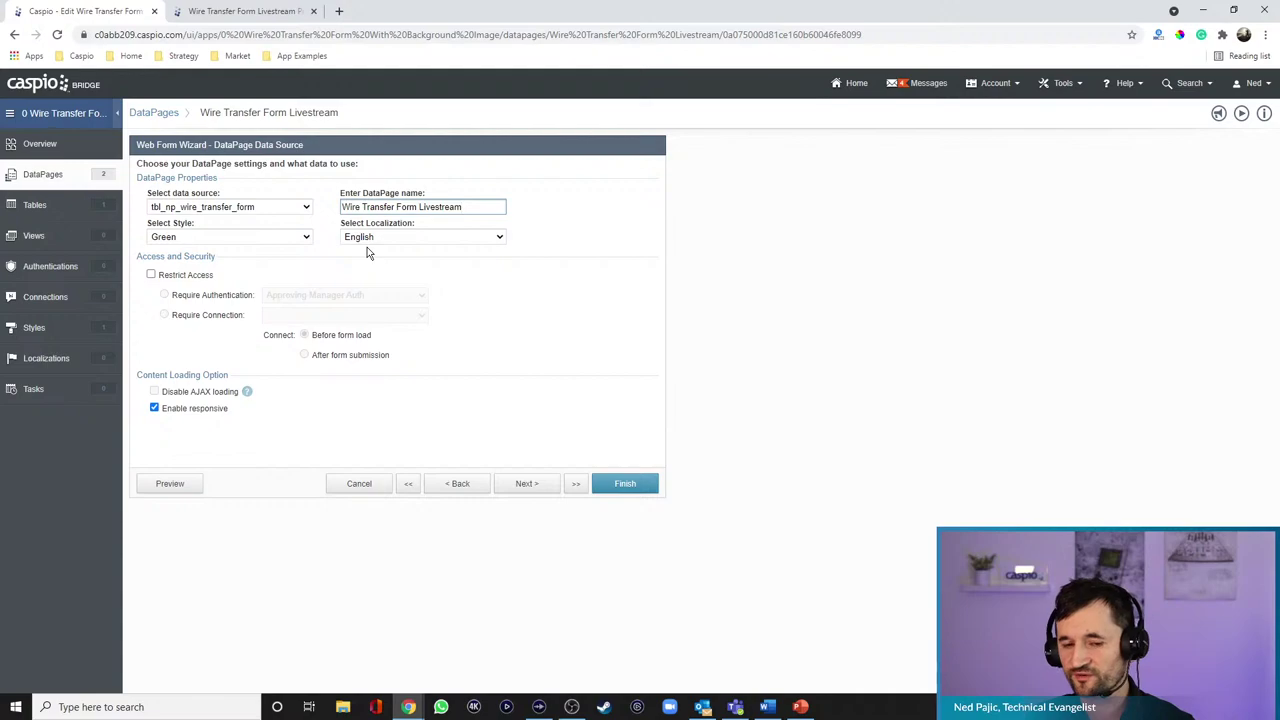
pyautogui.click(526, 483)
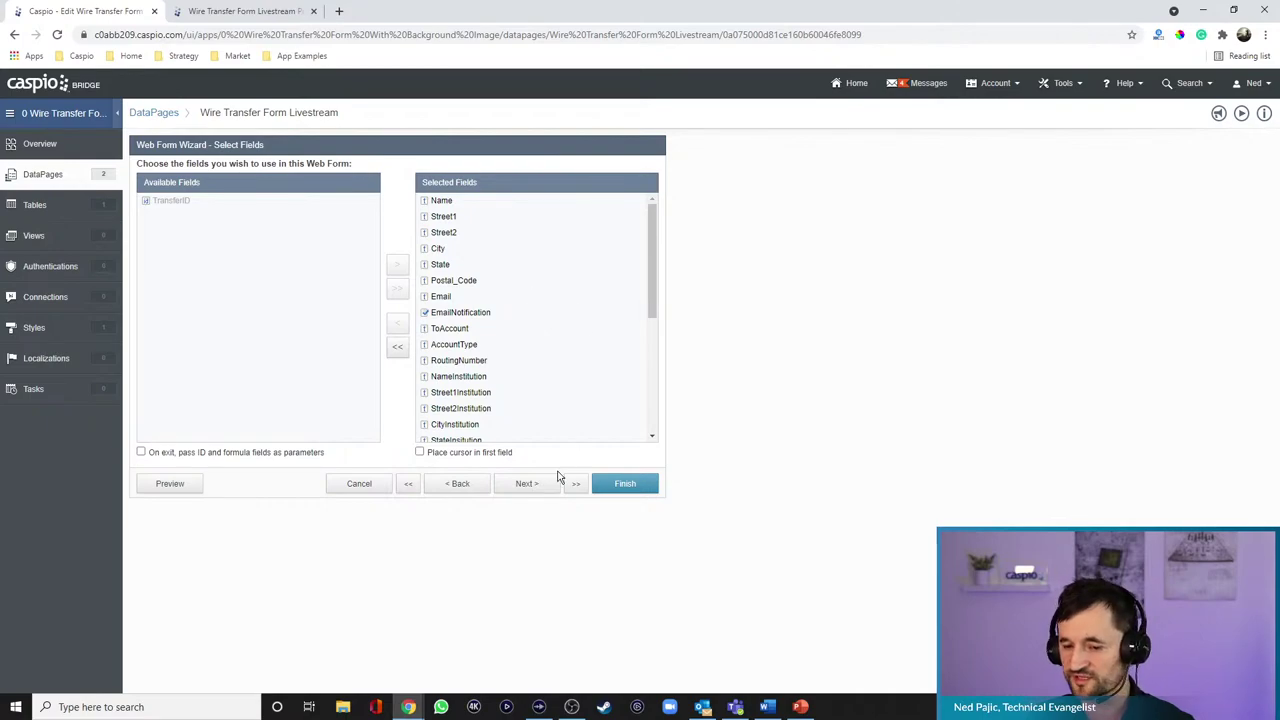
pyautogui.click(530, 487)
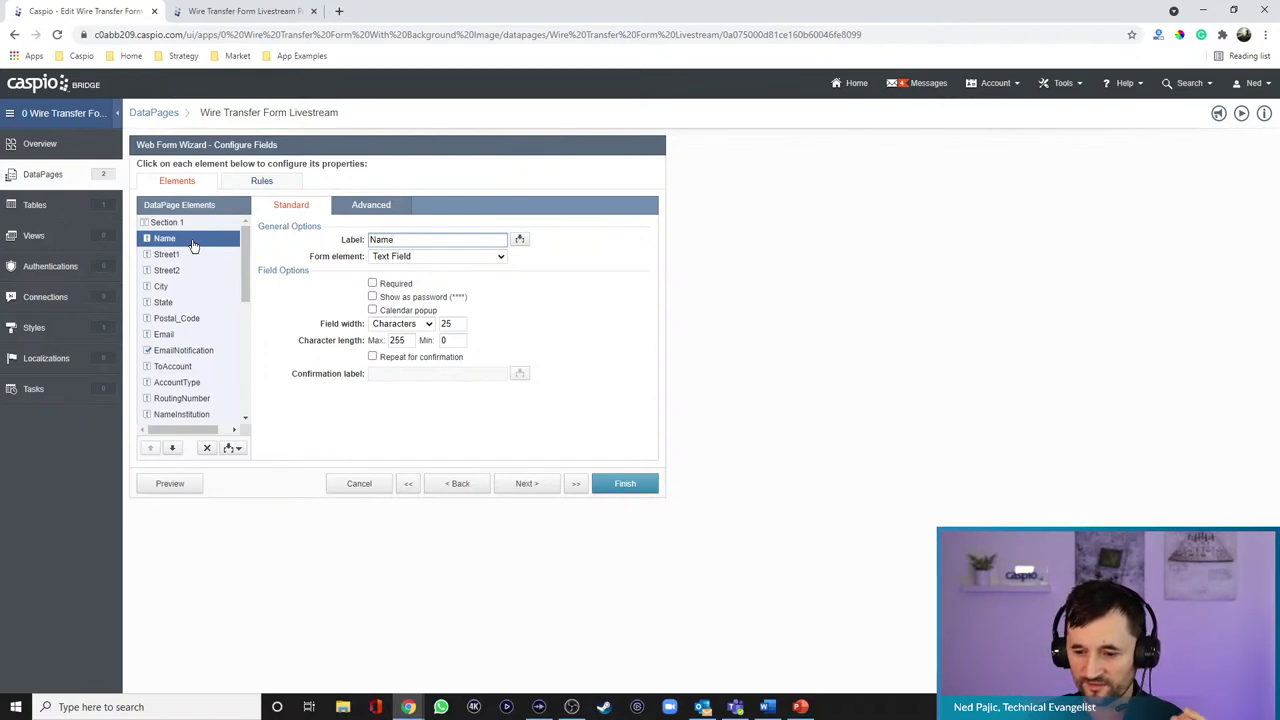
# - Insert an HTML block above the Name field and turn off its visual HTML editor so it accepts plain code
pyautogui.click(232, 448)
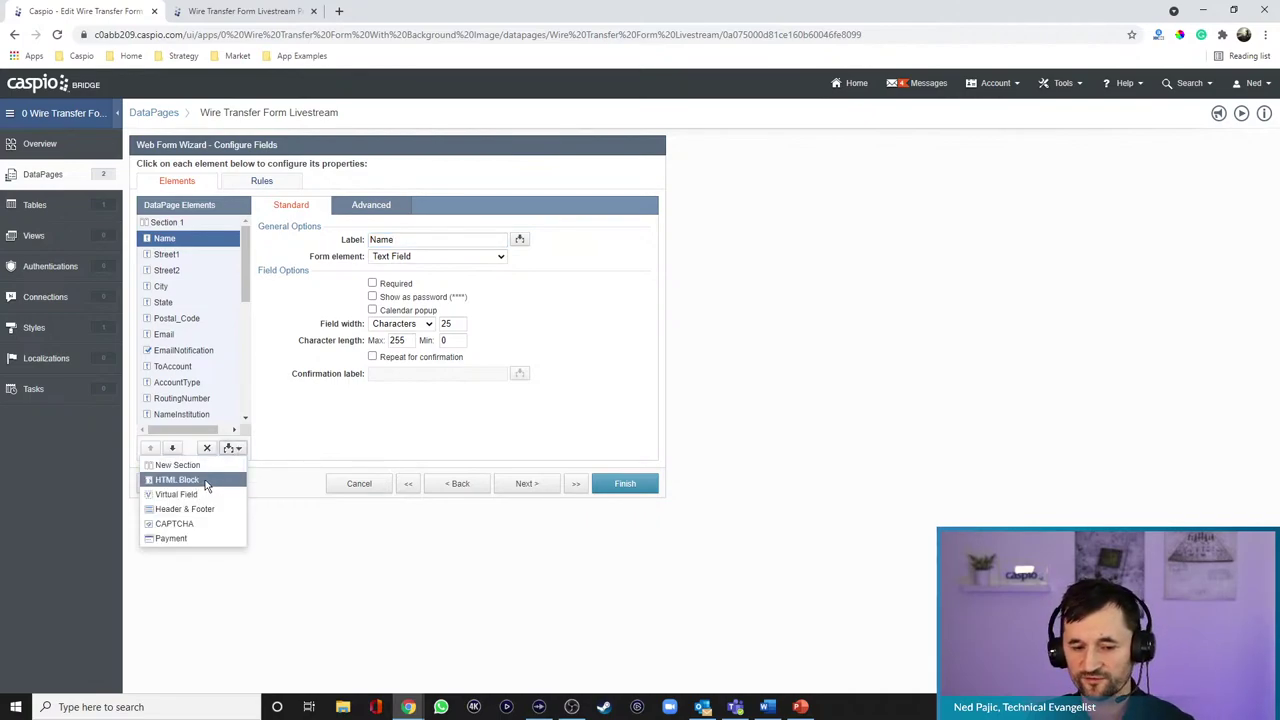
pyautogui.click(207, 485)
pyautogui.click(397, 300)
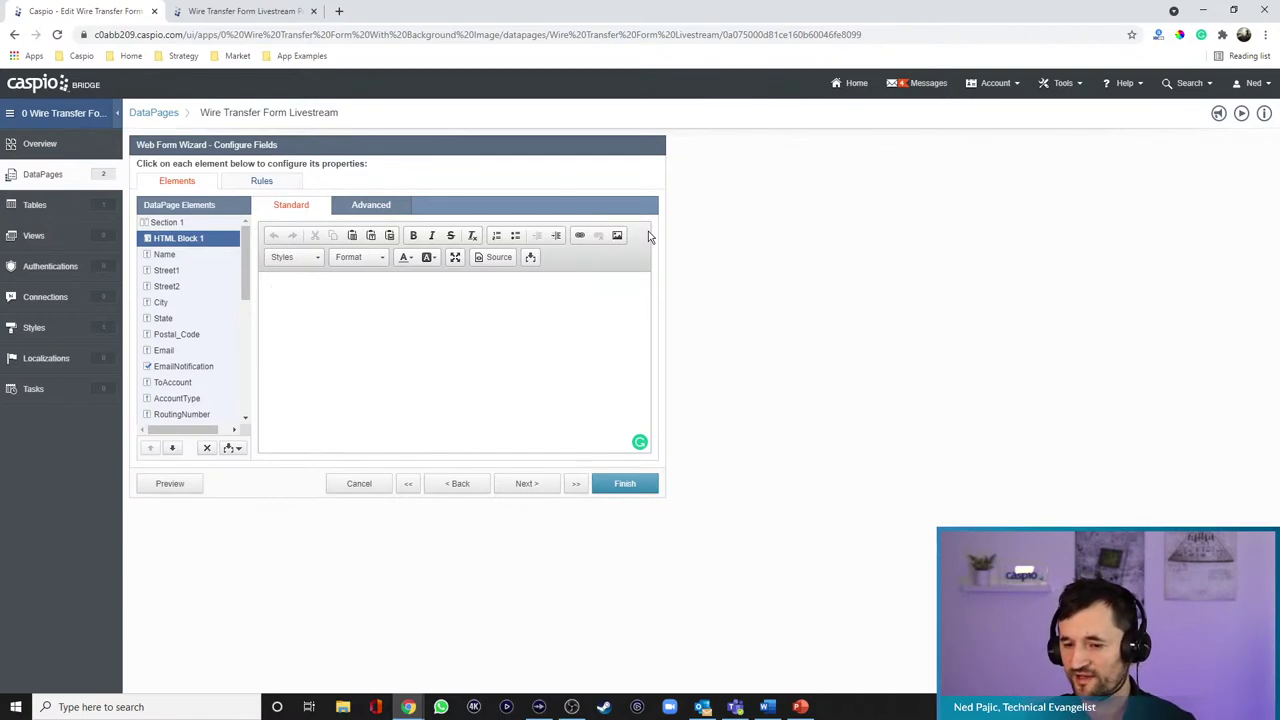
pyautogui.click(387, 207)
pyautogui.click(306, 210)
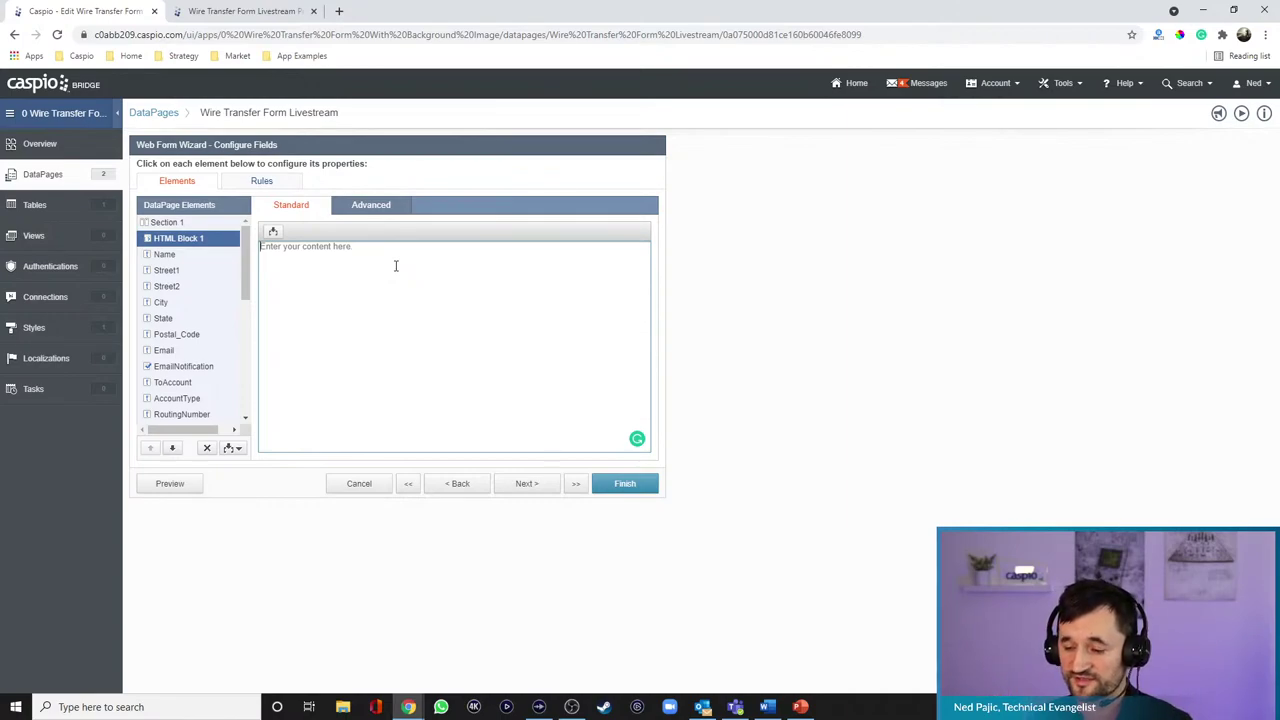
# - Enter the heading <h3>Beneficiary Information</h3> in HTML Block 1 and preview the form
pyautogui.write('<h3>')
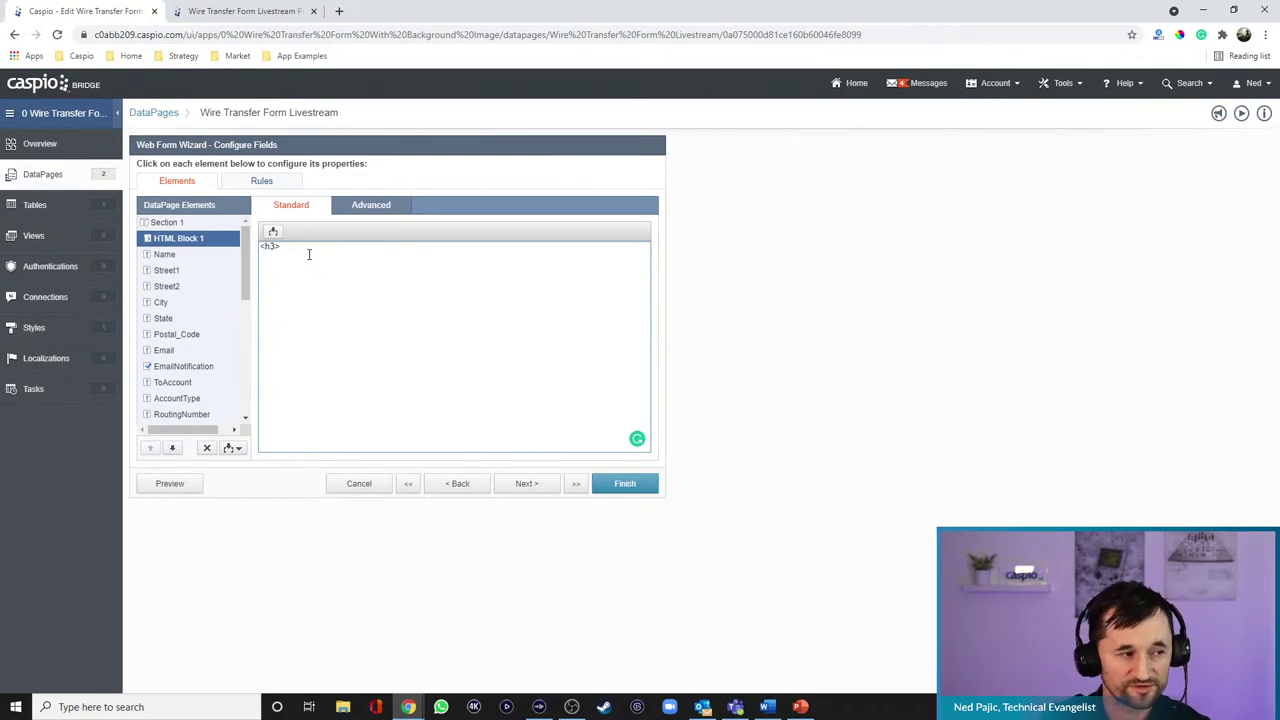
pyautogui.write('Beneficiary Information')
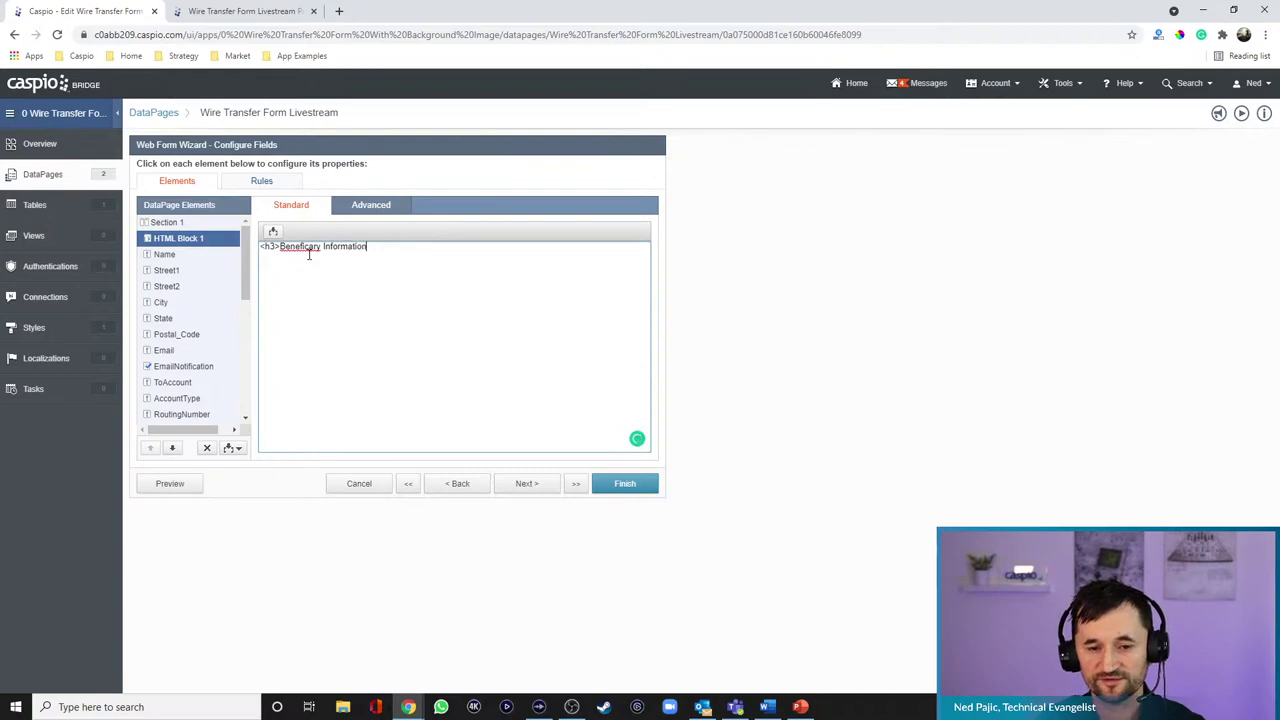
pyautogui.rightClick(309, 252)
pyautogui.click(334, 259)
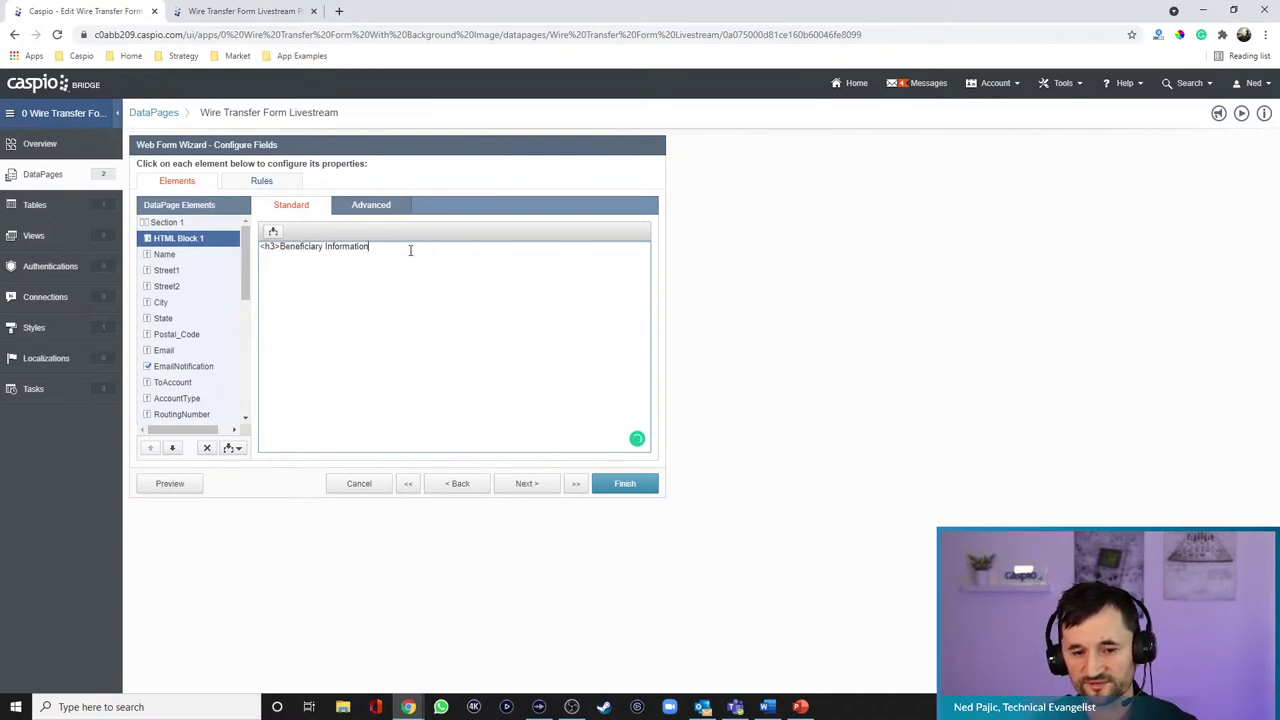
pyautogui.write('</h3>')
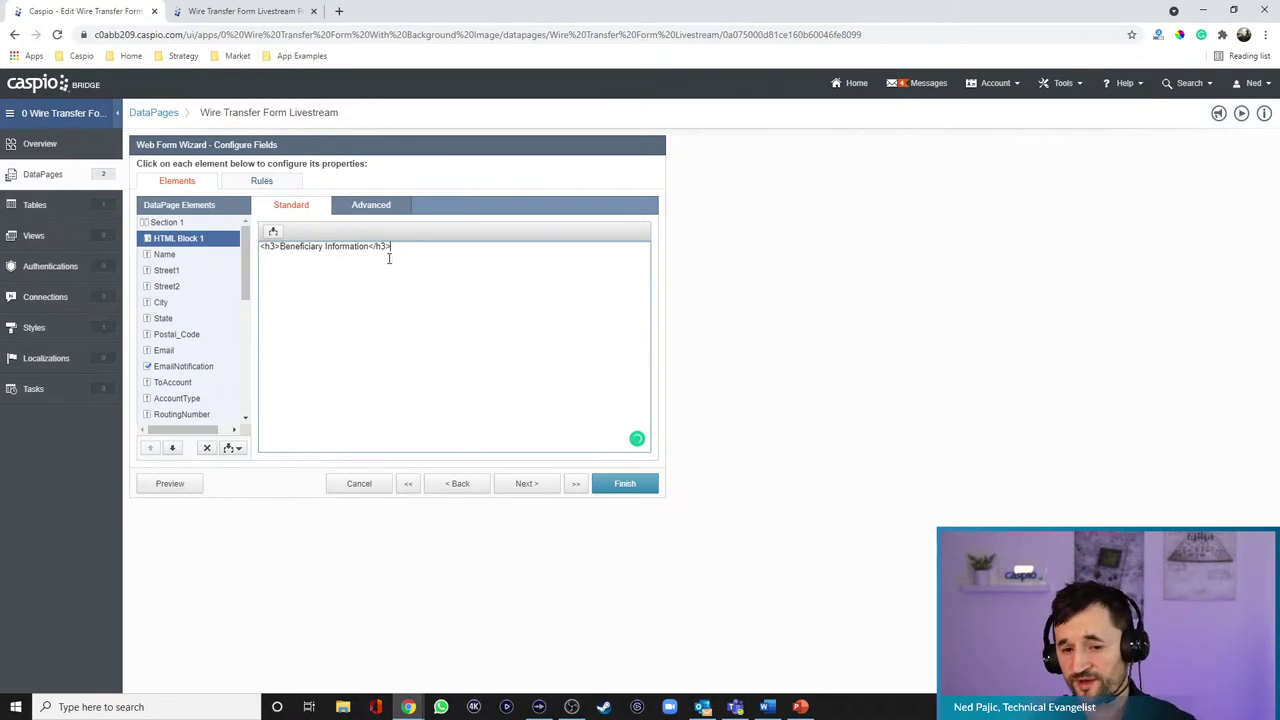
pyautogui.click(176, 488)
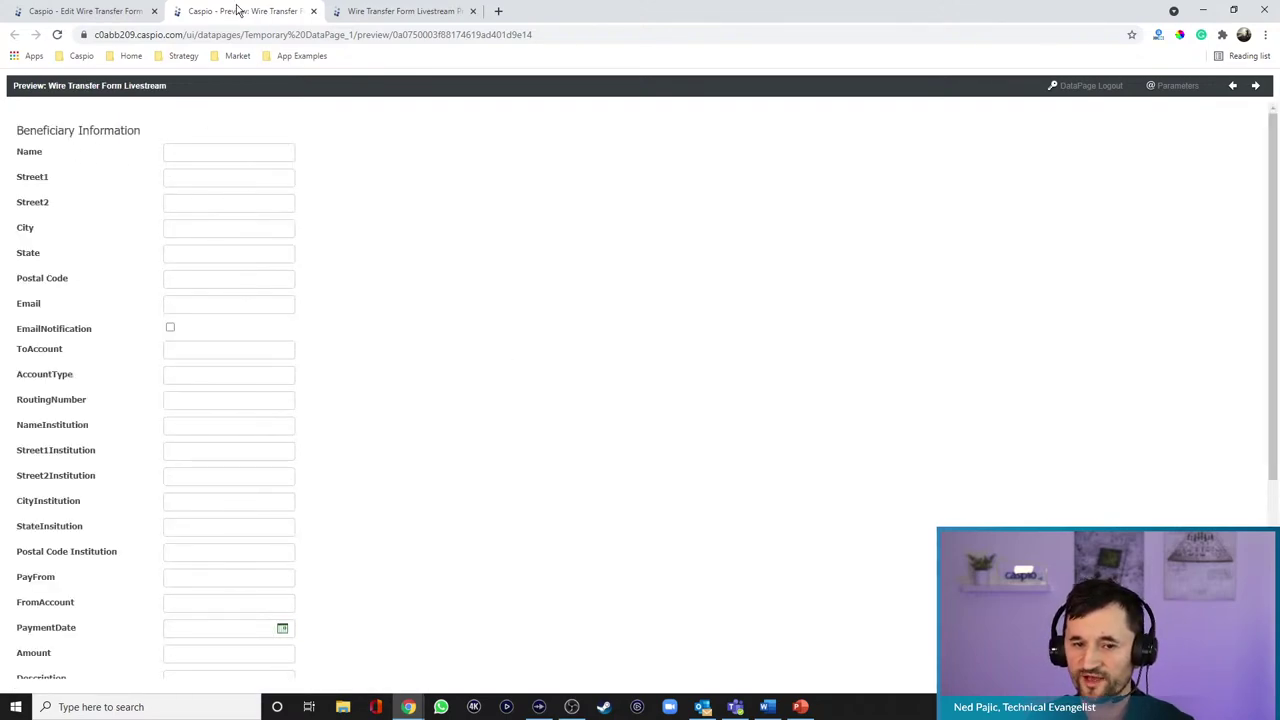
# - Return to the wizard and start a new line below the Beneficiary Information heading in HTML Block 1
pyautogui.click(100, 11)
pyautogui.click(396, 246)
pyautogui.press('Return')
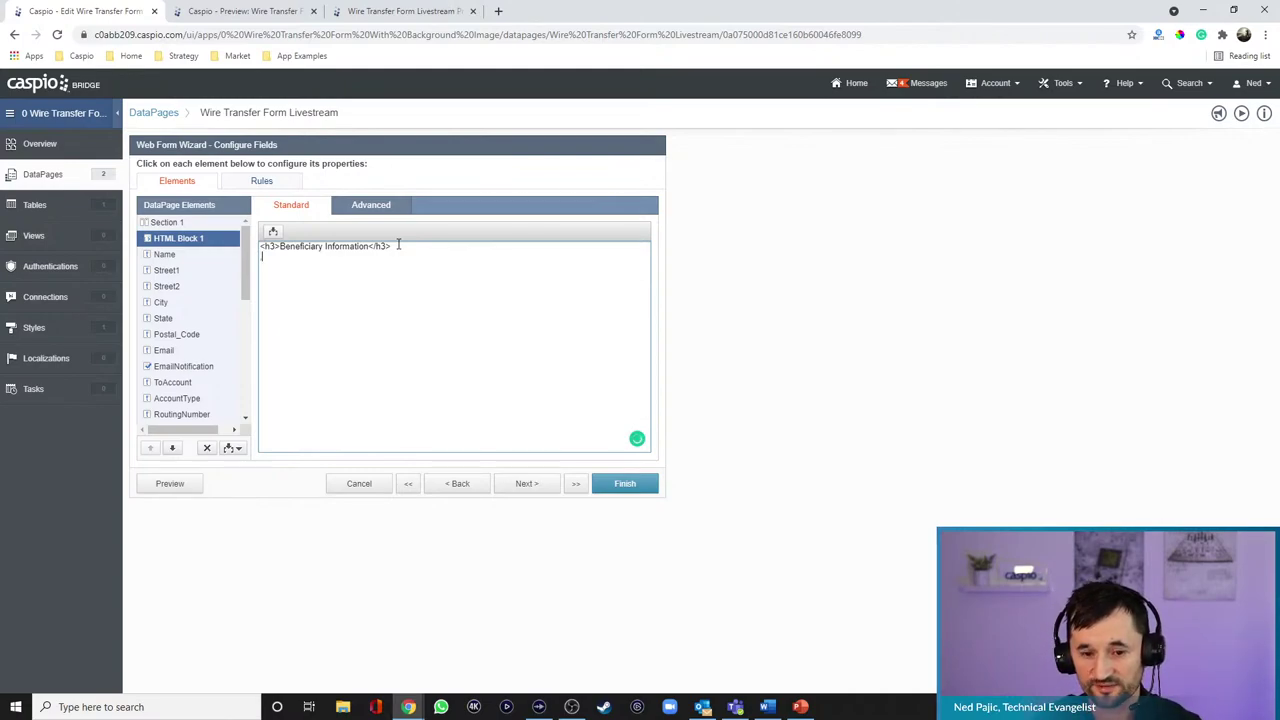
pyautogui.press('BackSpace')
pyautogui.write('<br>')
pyautogui.press('BackSpace')
pyautogui.press('BackSpace')
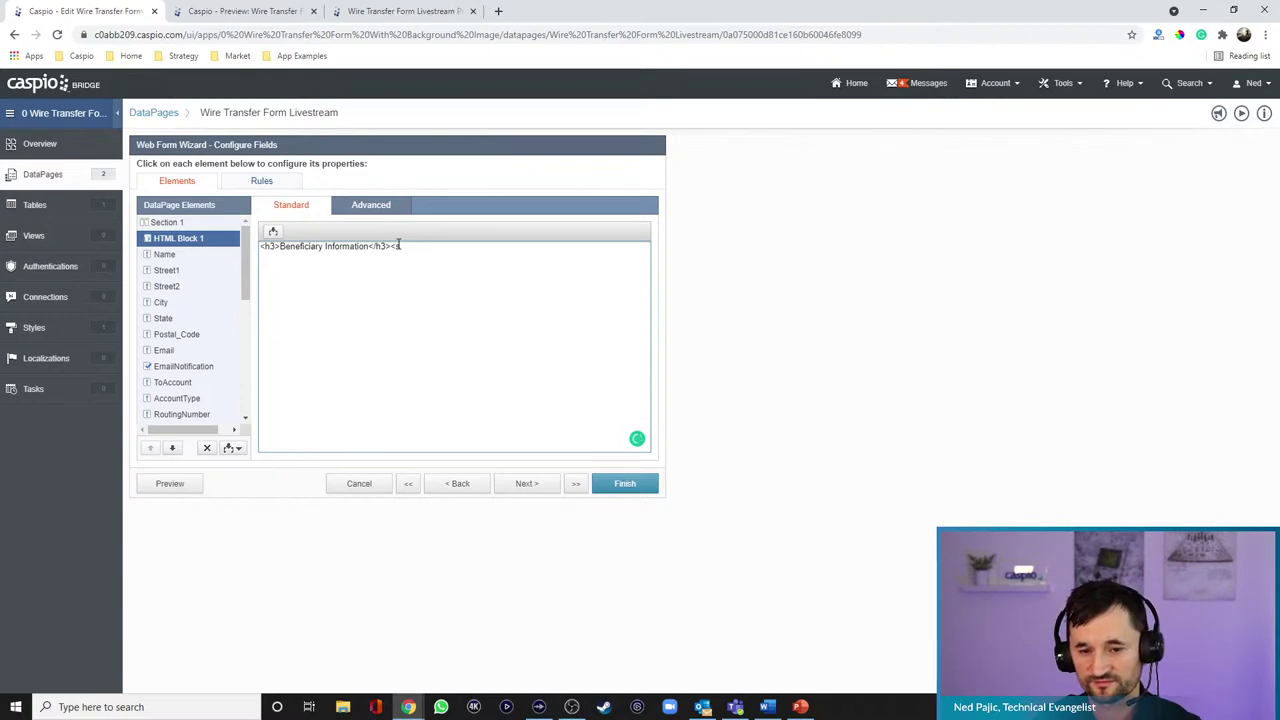
pyautogui.write('<span')
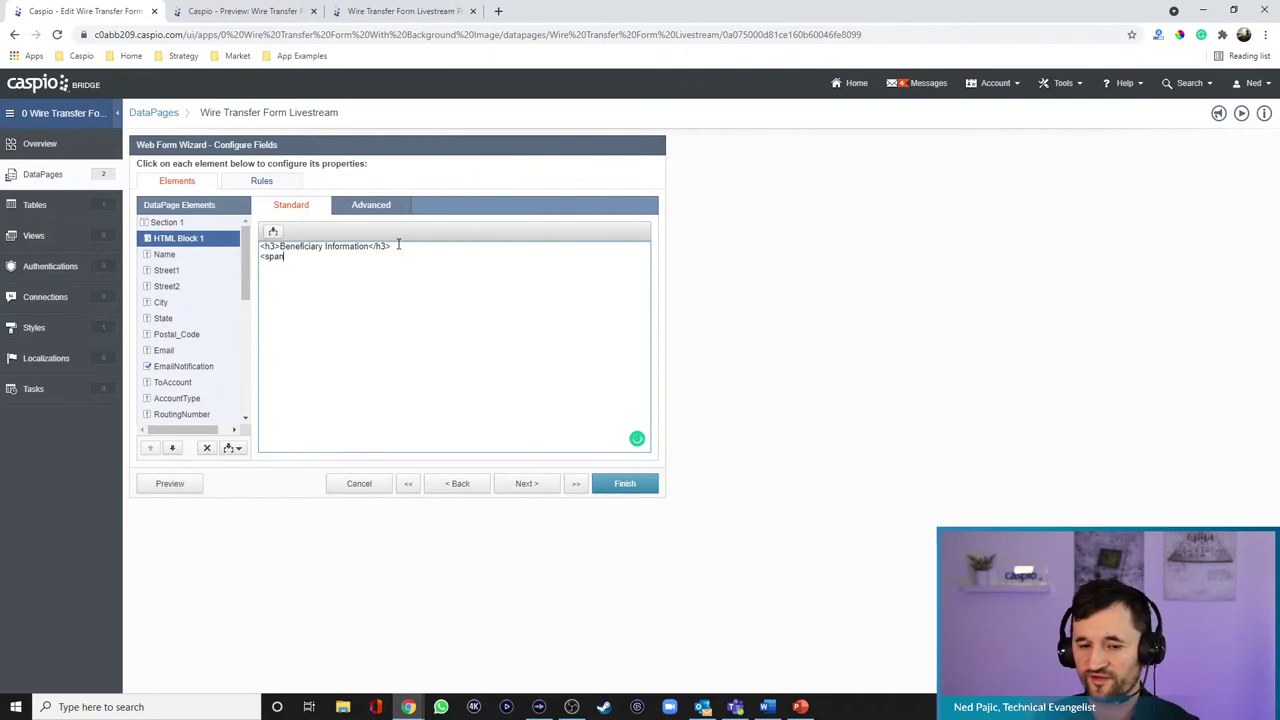
pyautogui.press('BackSpace')
pyautogui.press('BackSpace')
pyautogui.press('BackSpace')
pyautogui.press('BackSpace')
pyautogui.press('BackSpace')
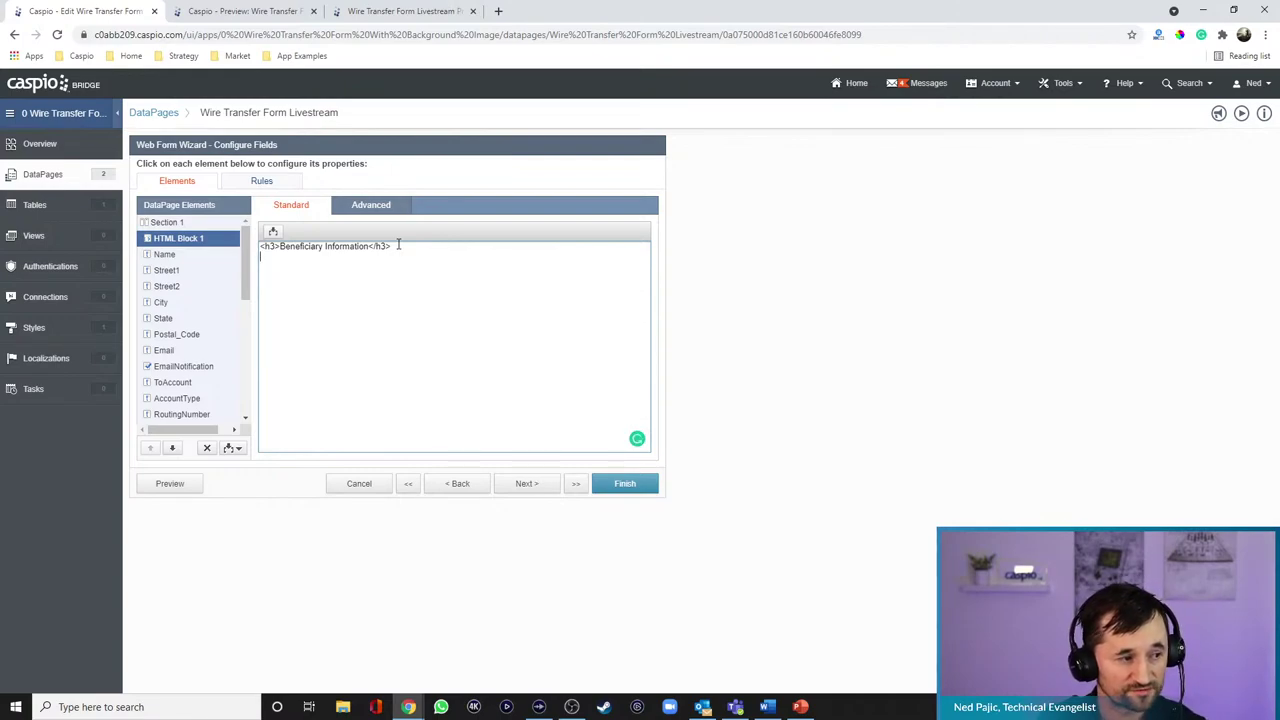
# - Add "Enter or modify the beneficiary information in the fields provided below." under the heading in HTML Block 1 and preview the form
pyautogui.write('Enter or mo')
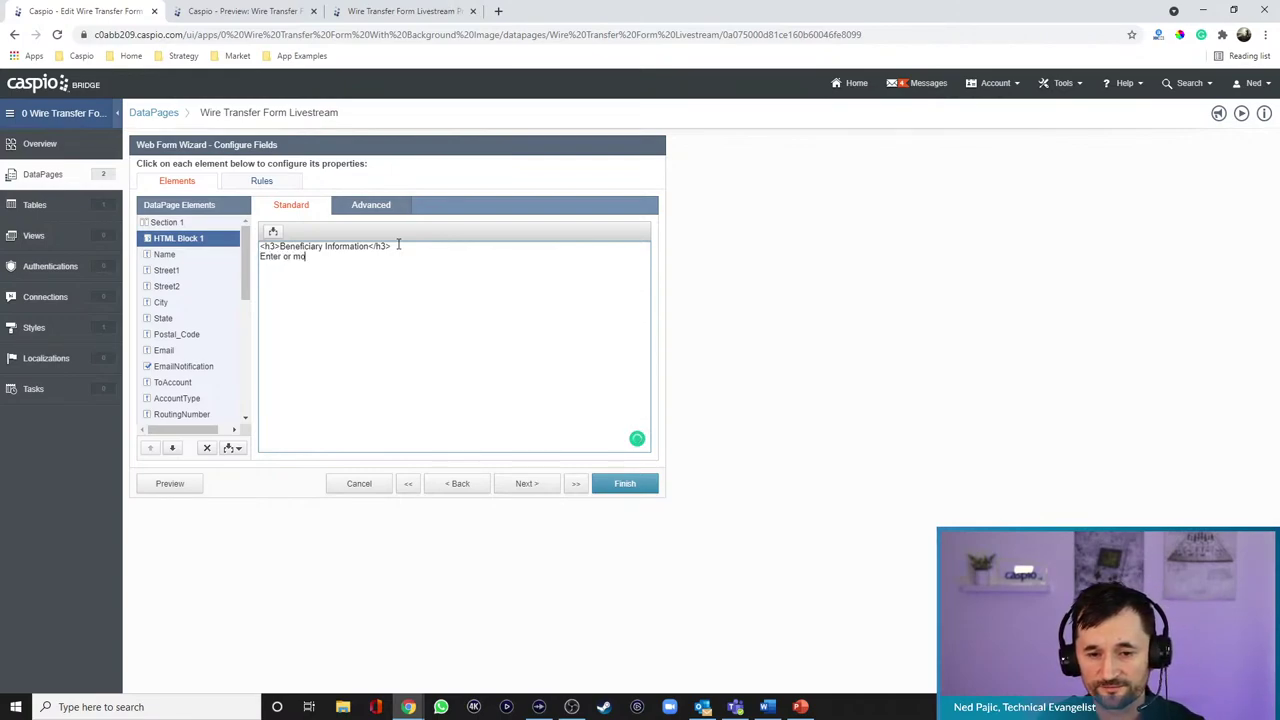
pyautogui.write('dify the ')
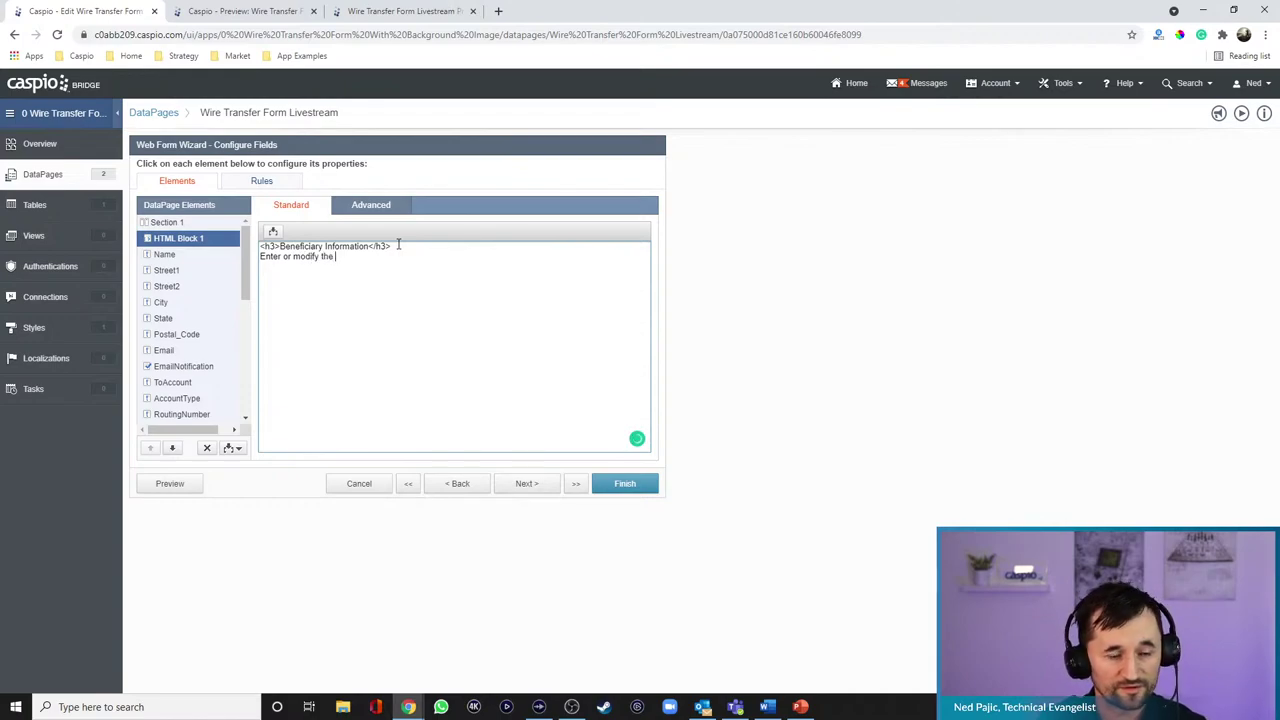
pyautogui.write('beneficiary')
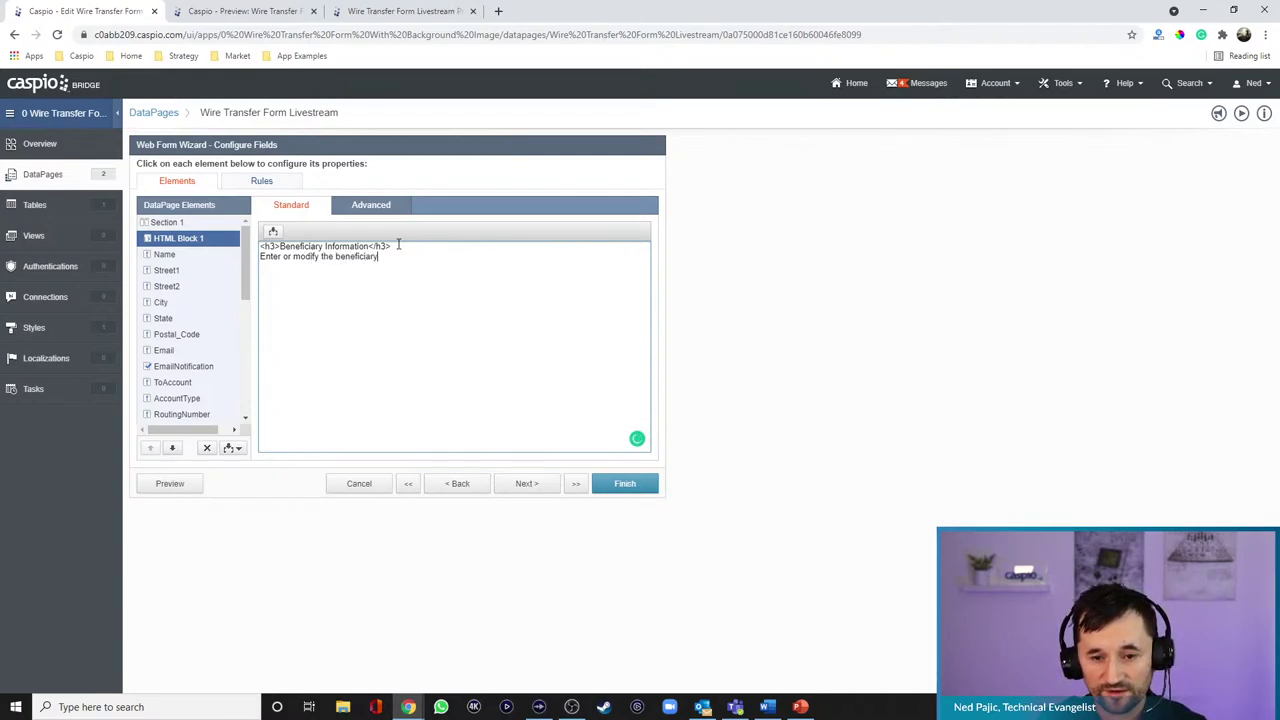
pyautogui.write(' information in')
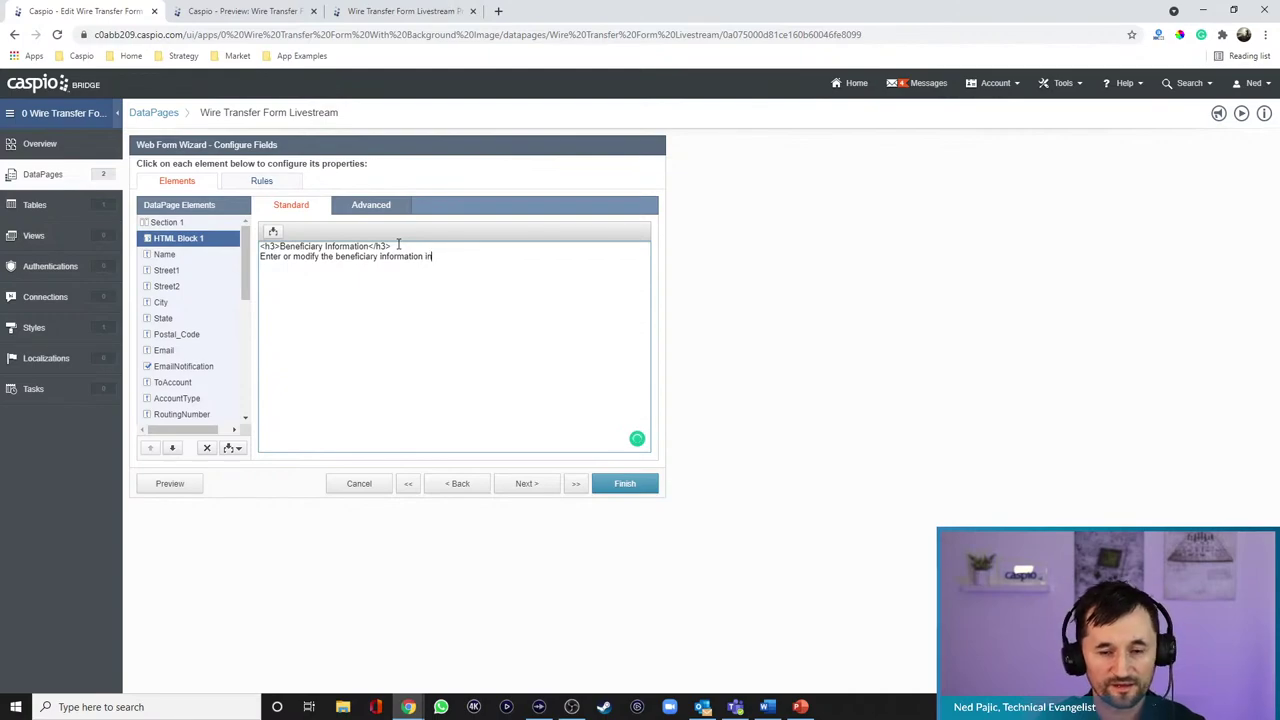
pyautogui.write(' the fields provided below.')
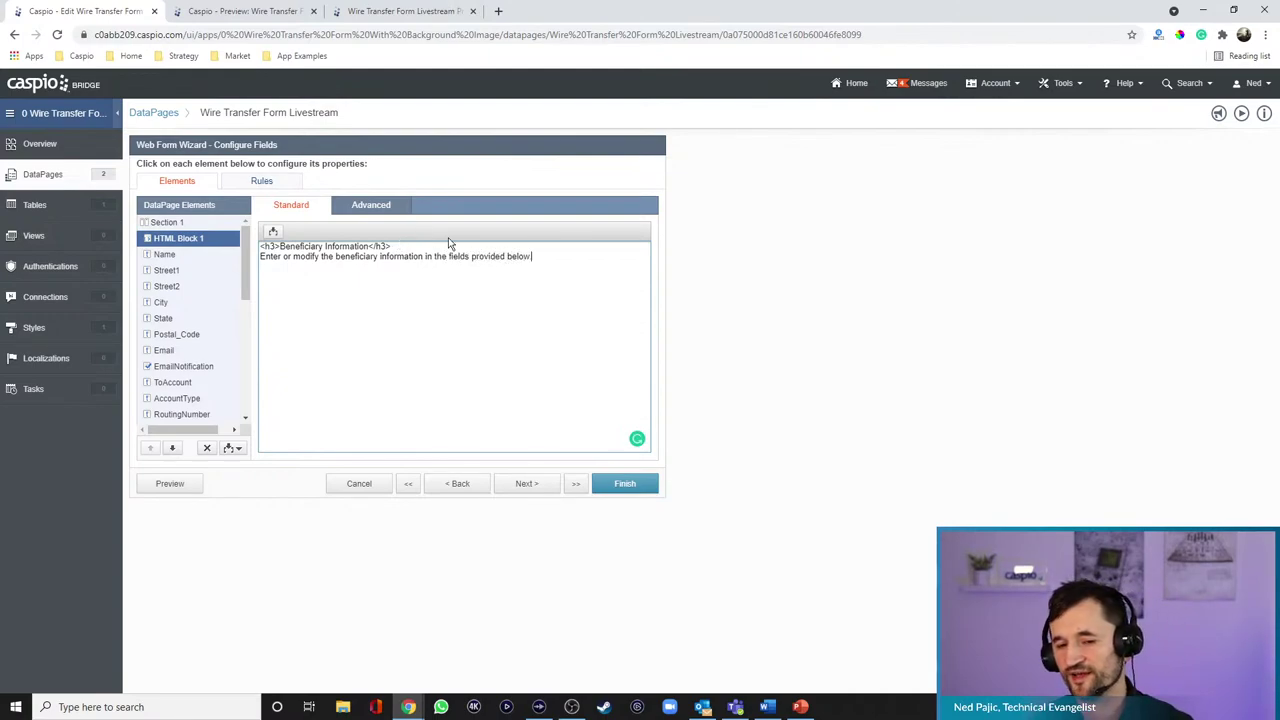
pyautogui.click(183, 486)
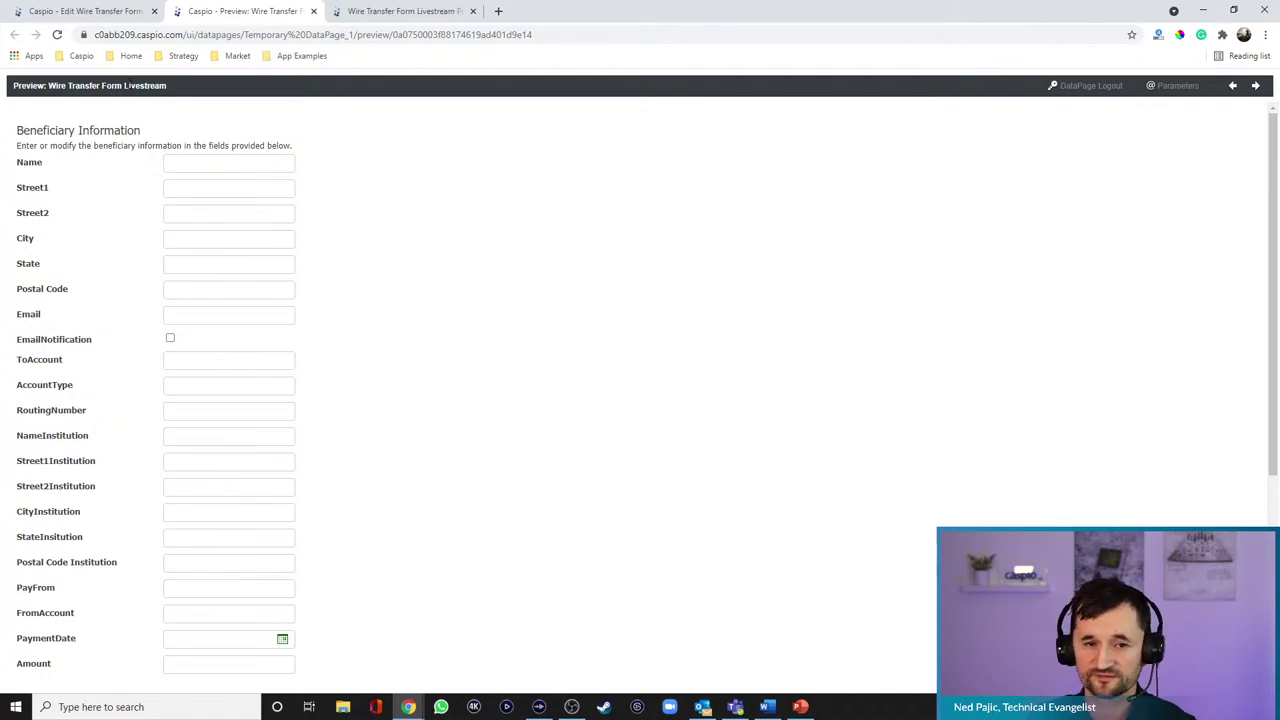
# - Return to the form wizard and change the Street1 field's label to Address
pyautogui.click(108, 11)
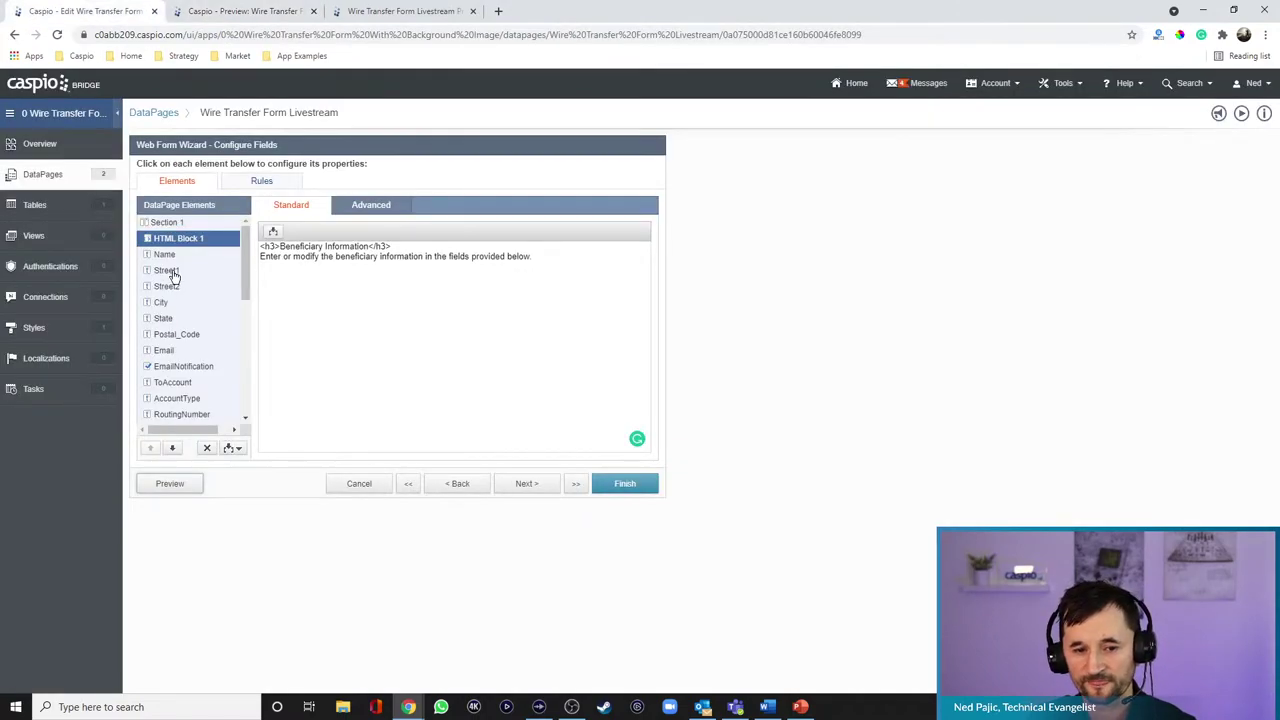
pyautogui.click(168, 272)
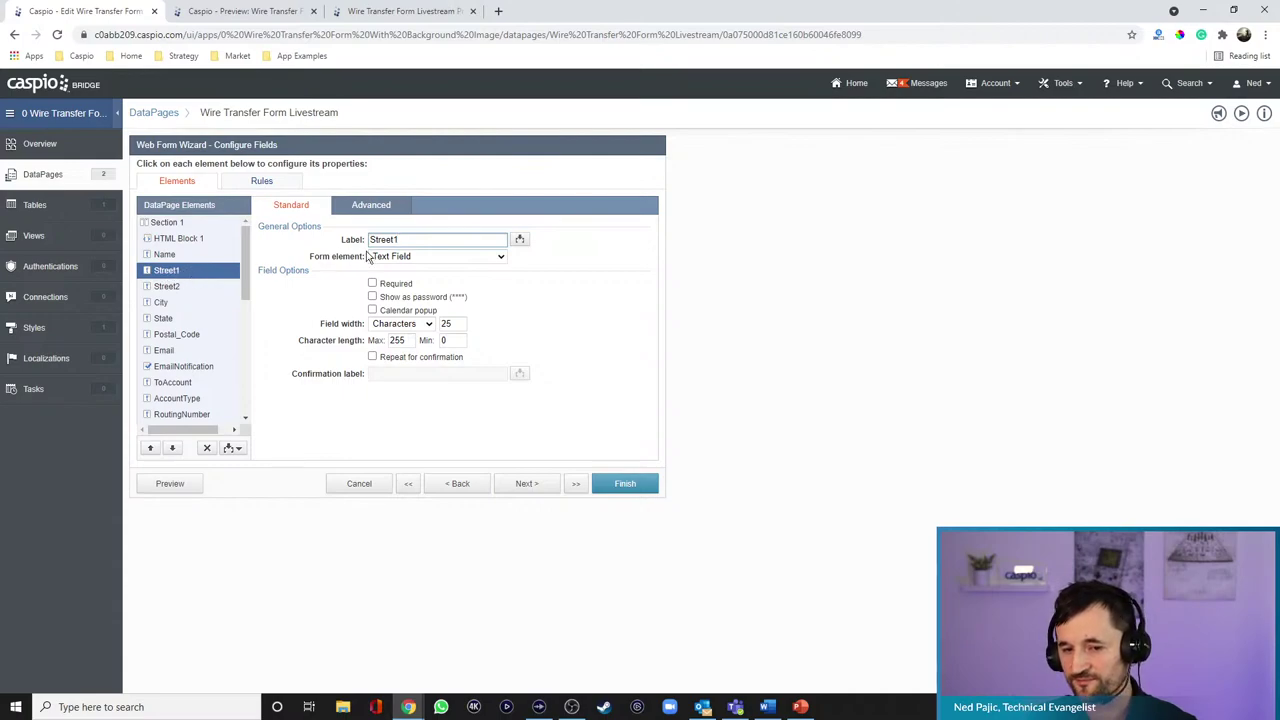
pyautogui.doubleClick(392, 240)
pyautogui.write('Address')
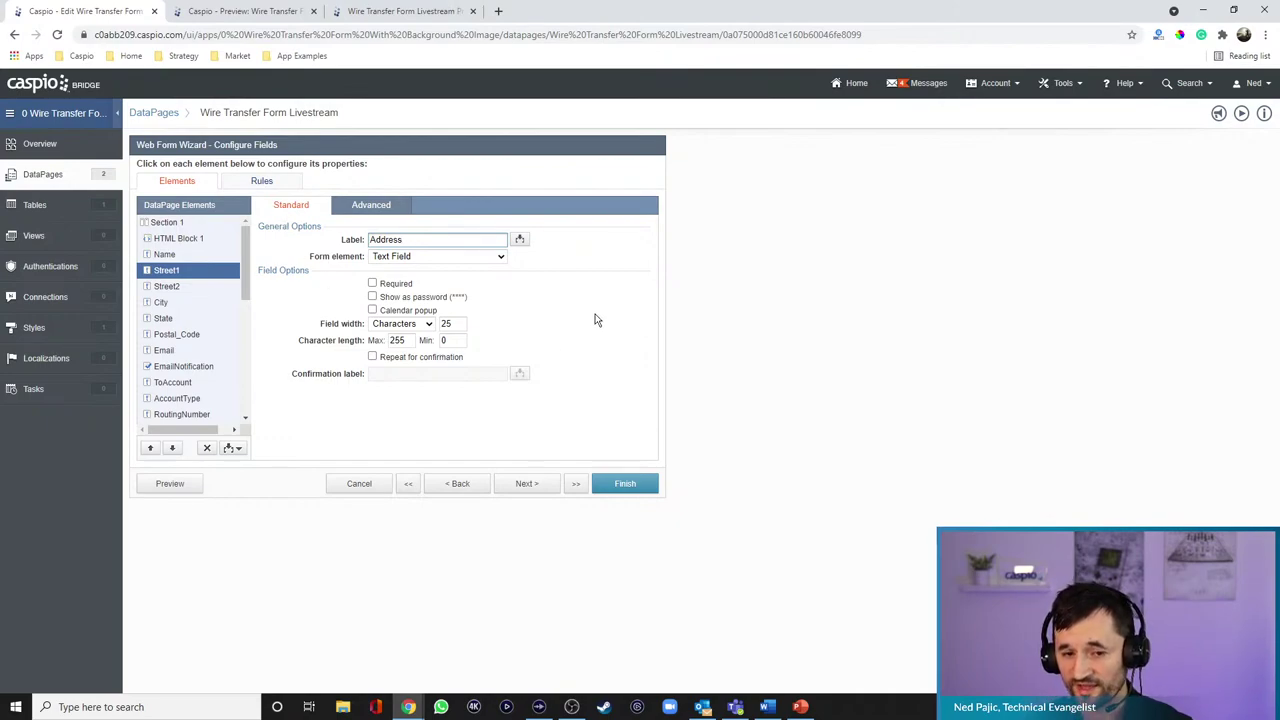
# - Give the Street1 field the placeholder "Street 1" and preview the form
pyautogui.click(379, 207)
pyautogui.click(398, 240)
pyautogui.write('Street ')
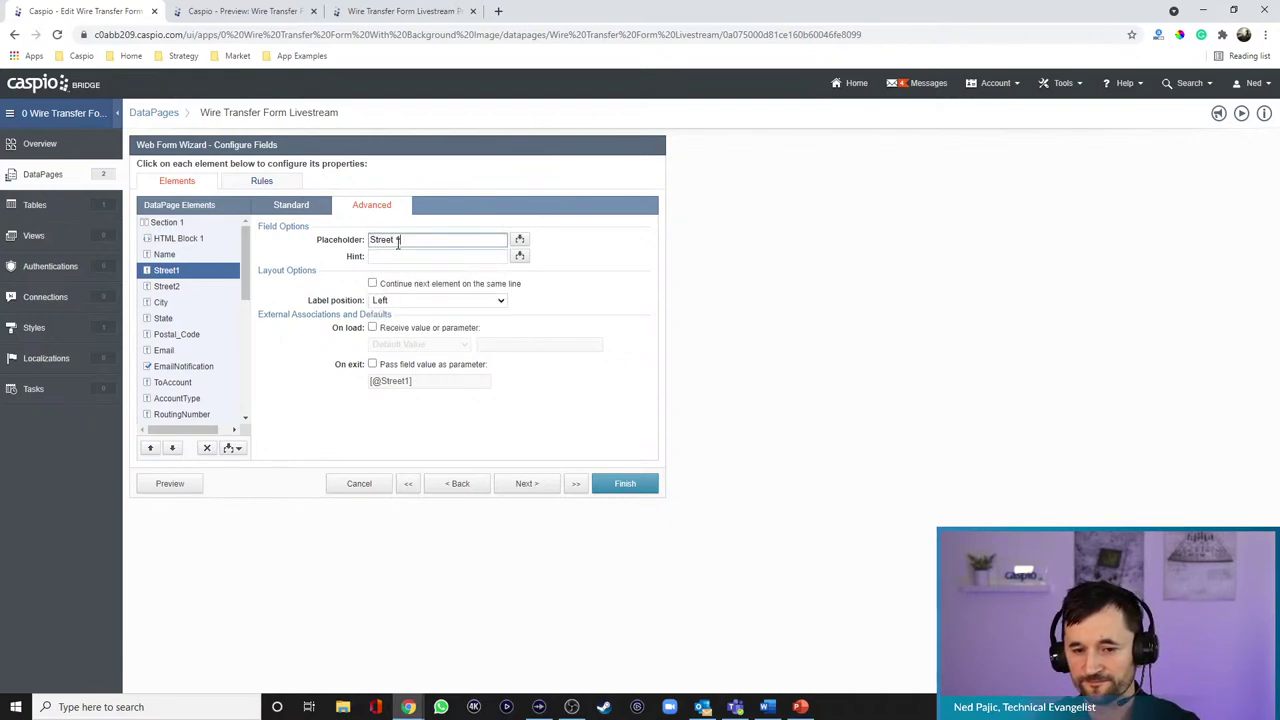
pyautogui.write('1')
pyautogui.click(166, 486)
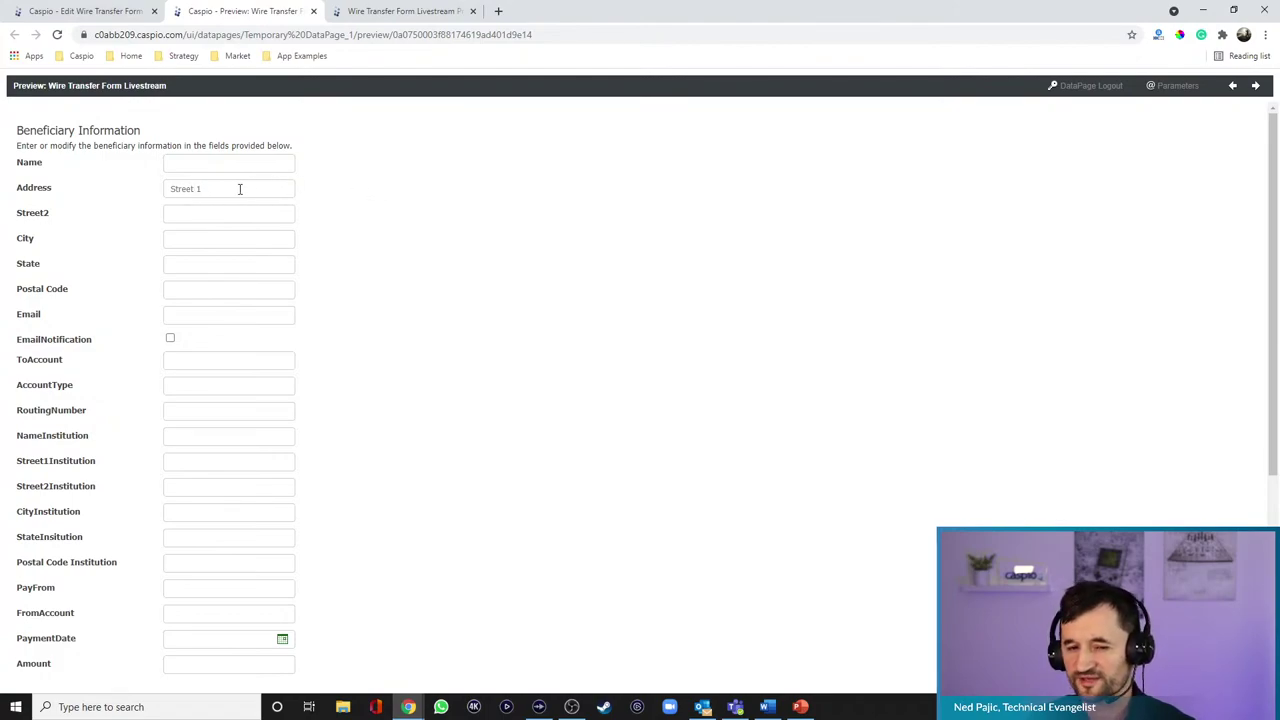
# - Back in the wizard, set the Street1 field's width to 400 pixels and preview the form
pyautogui.click(130, 12)
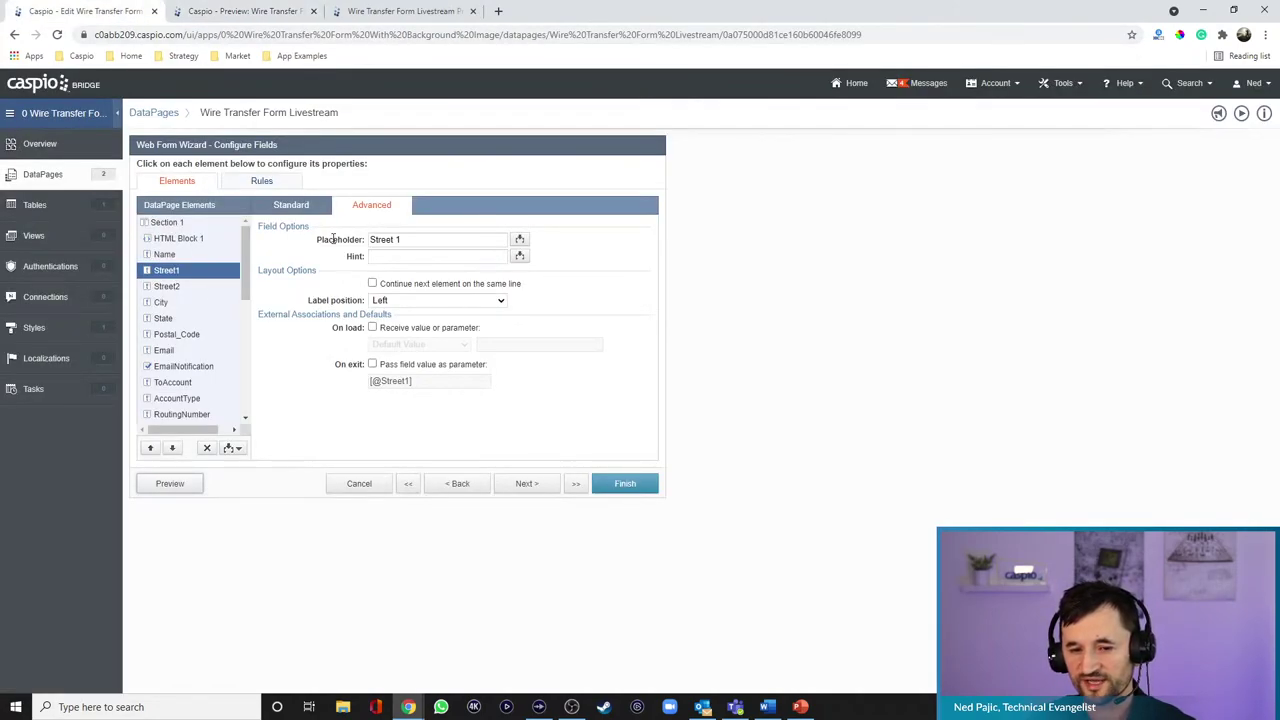
pyautogui.click(292, 205)
pyautogui.click(414, 324)
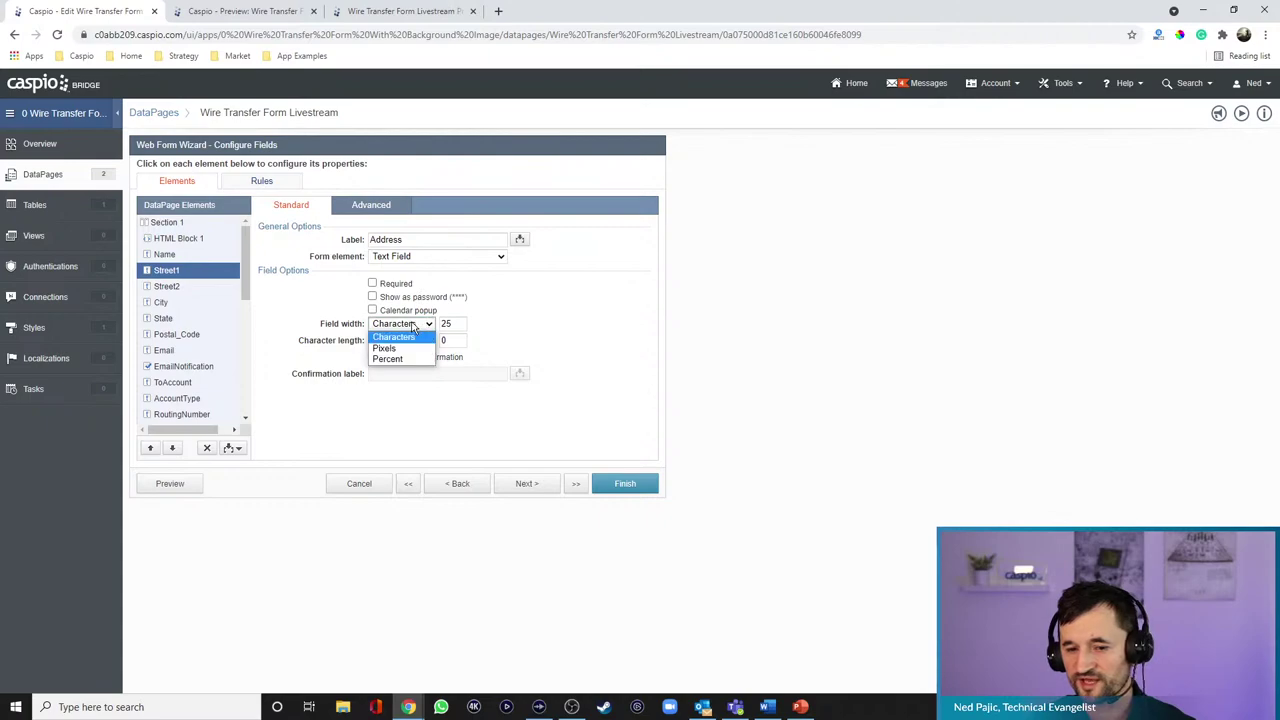
pyautogui.click(385, 348)
pyautogui.moveTo(462, 323); pyautogui.dragTo(388, 320)
pyautogui.write('4000')
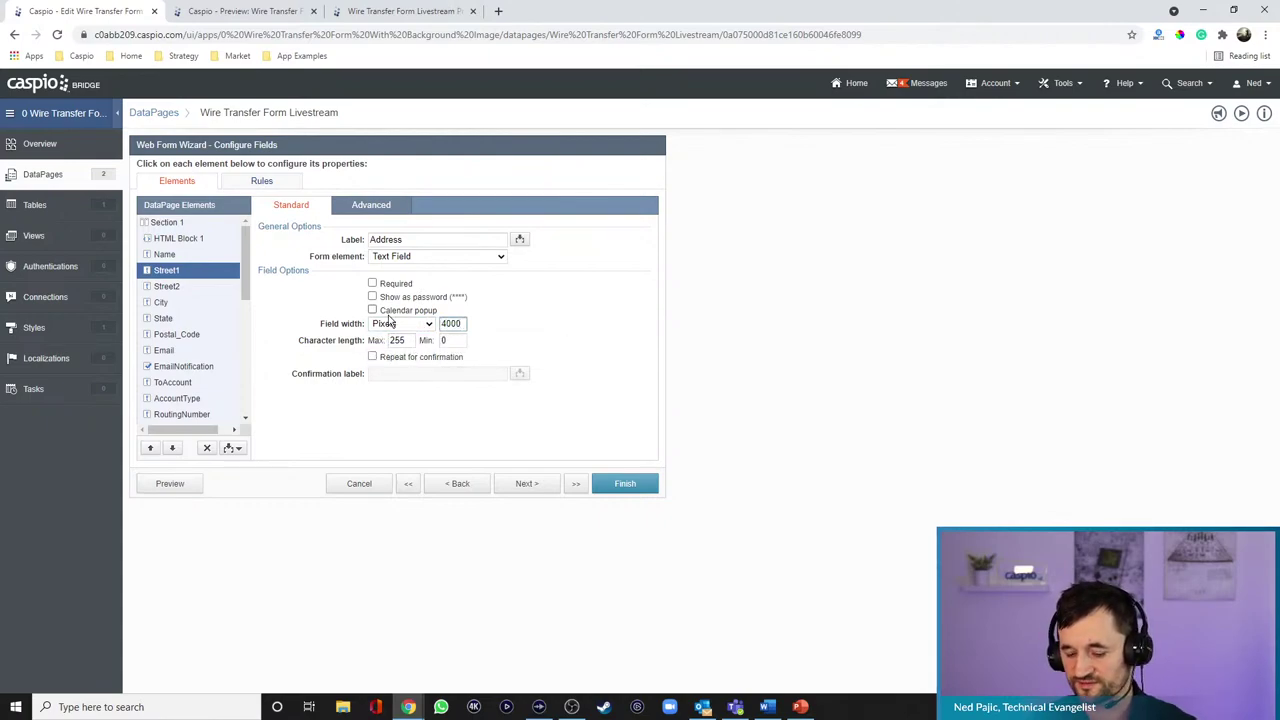
pyautogui.press('BackSpace')
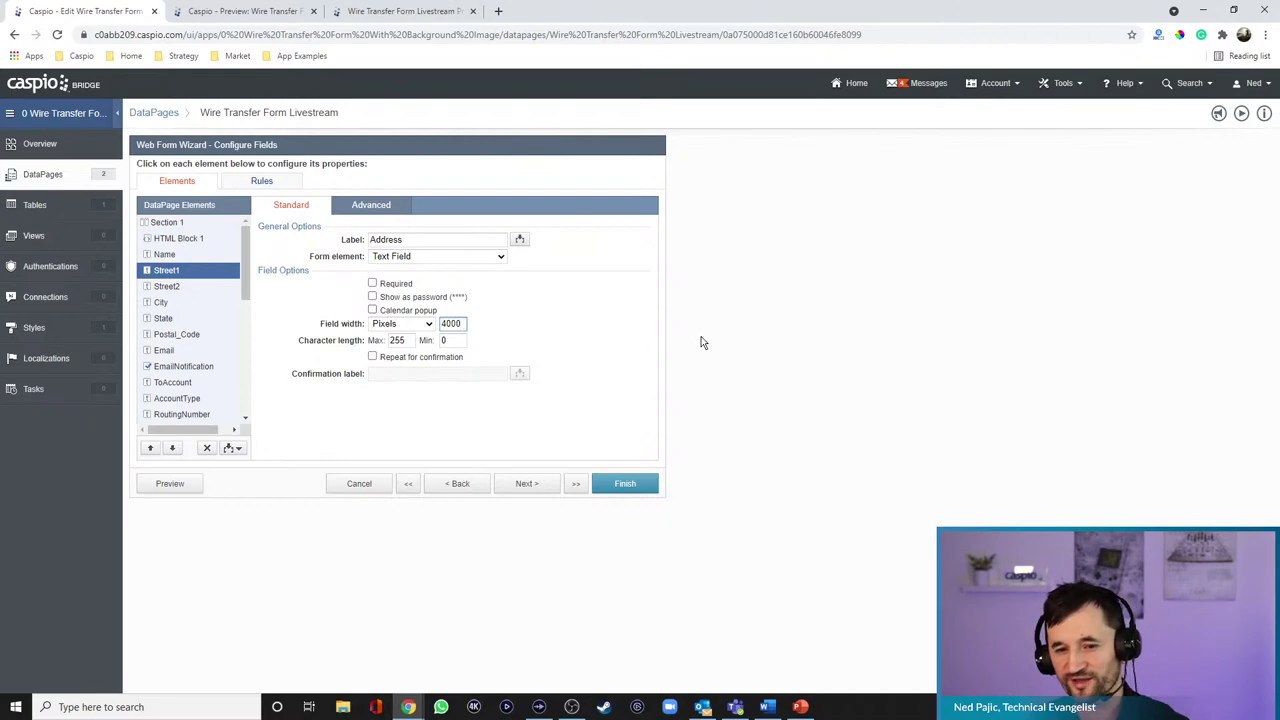
pyautogui.click(172, 484)
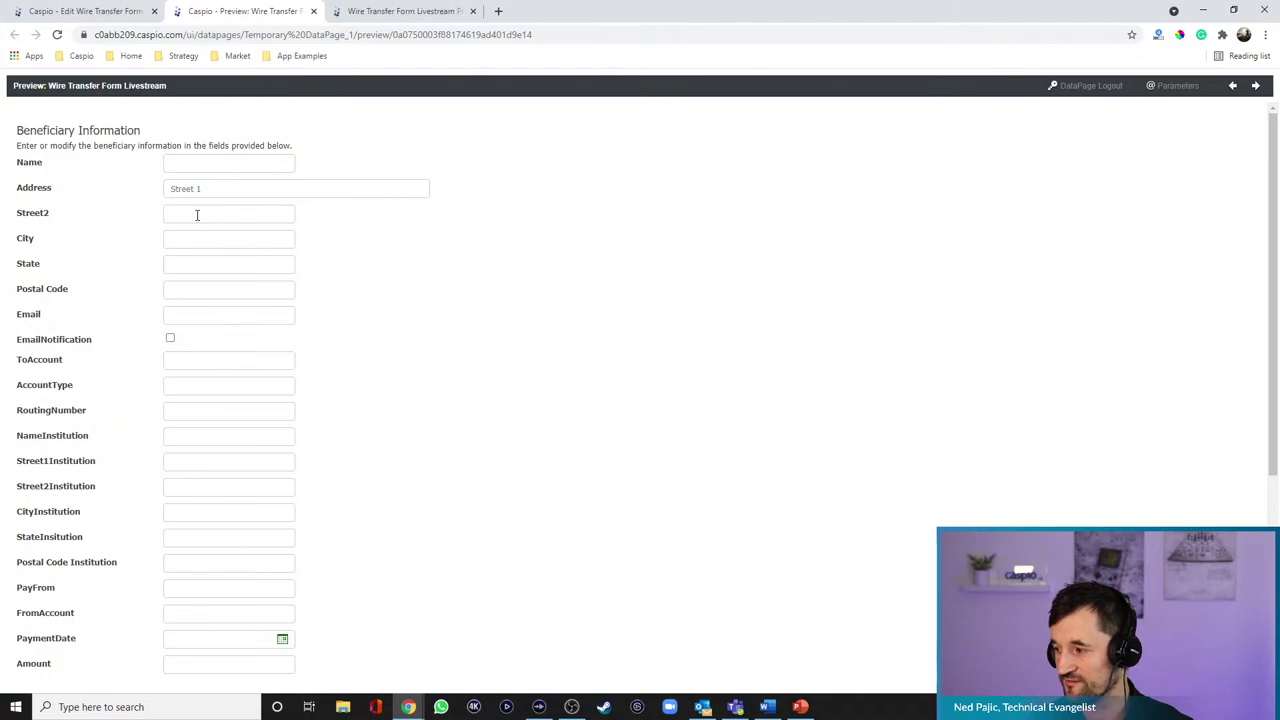
# - Try the No Label position on the Street2 field and preview the form
pyautogui.click(118, 13)
pyautogui.click(168, 288)
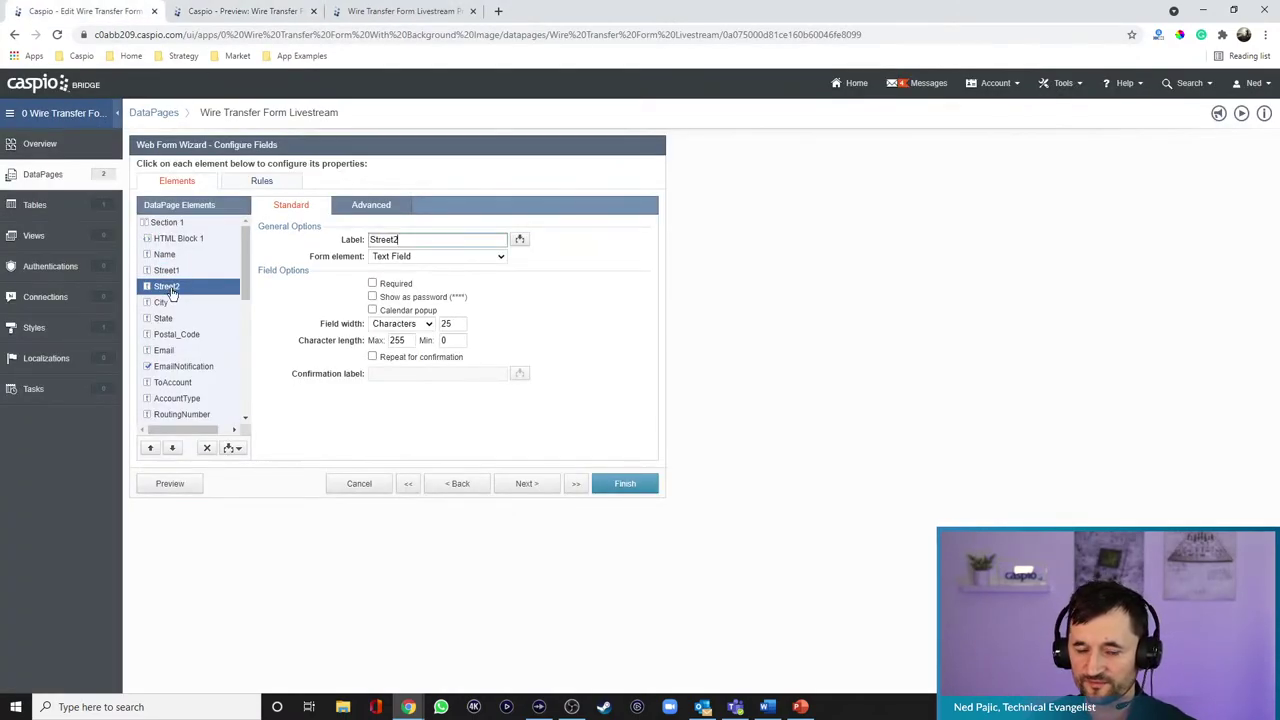
pyautogui.click(368, 207)
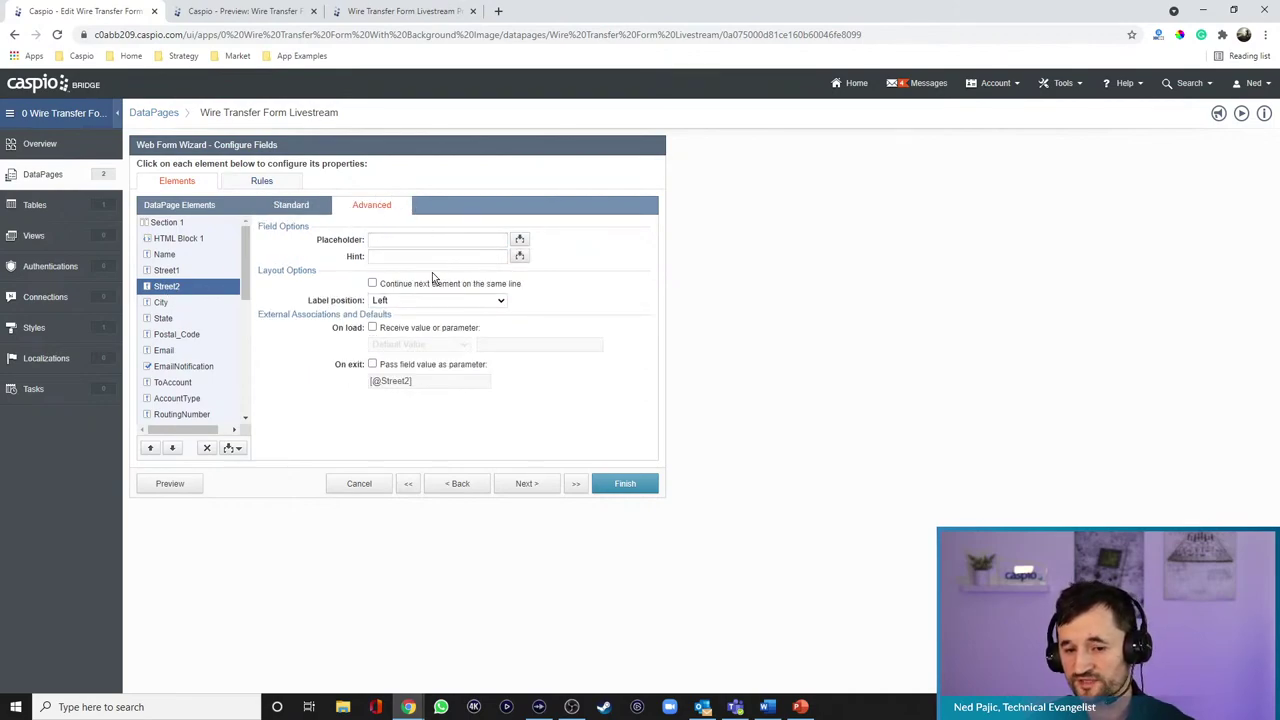
pyautogui.click(410, 302)
pyautogui.click(410, 333)
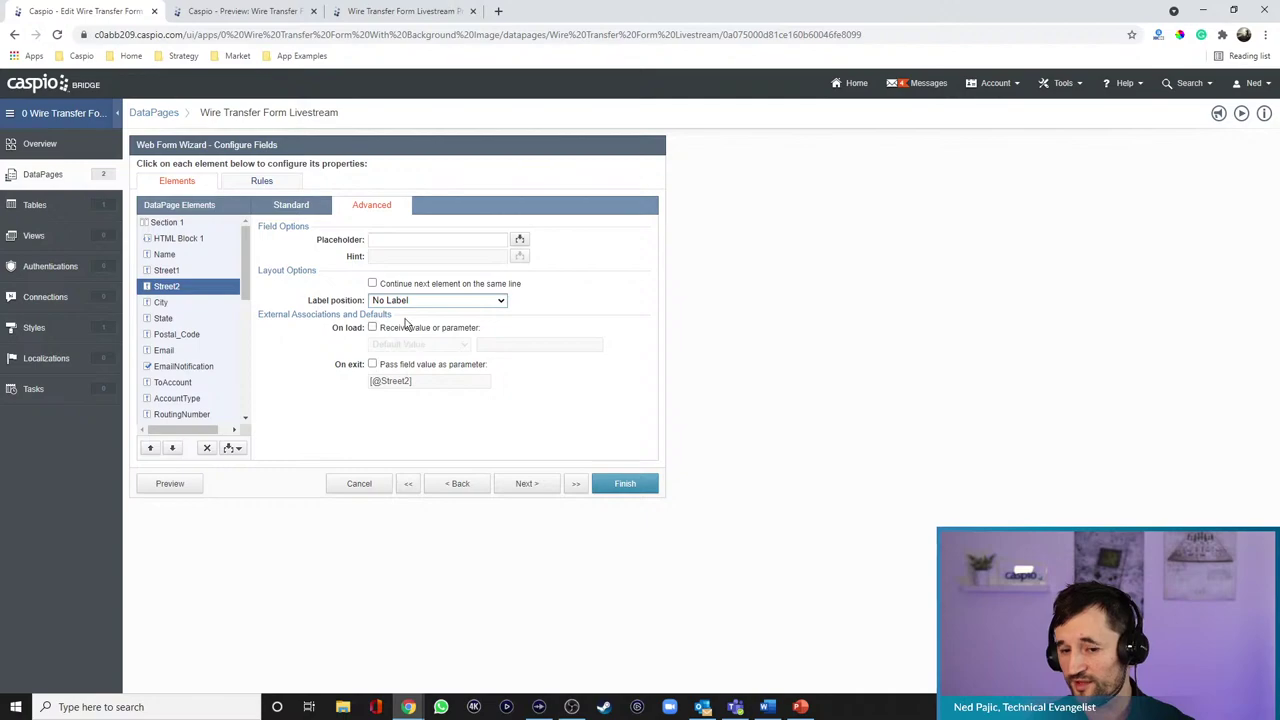
pyautogui.click(178, 486)
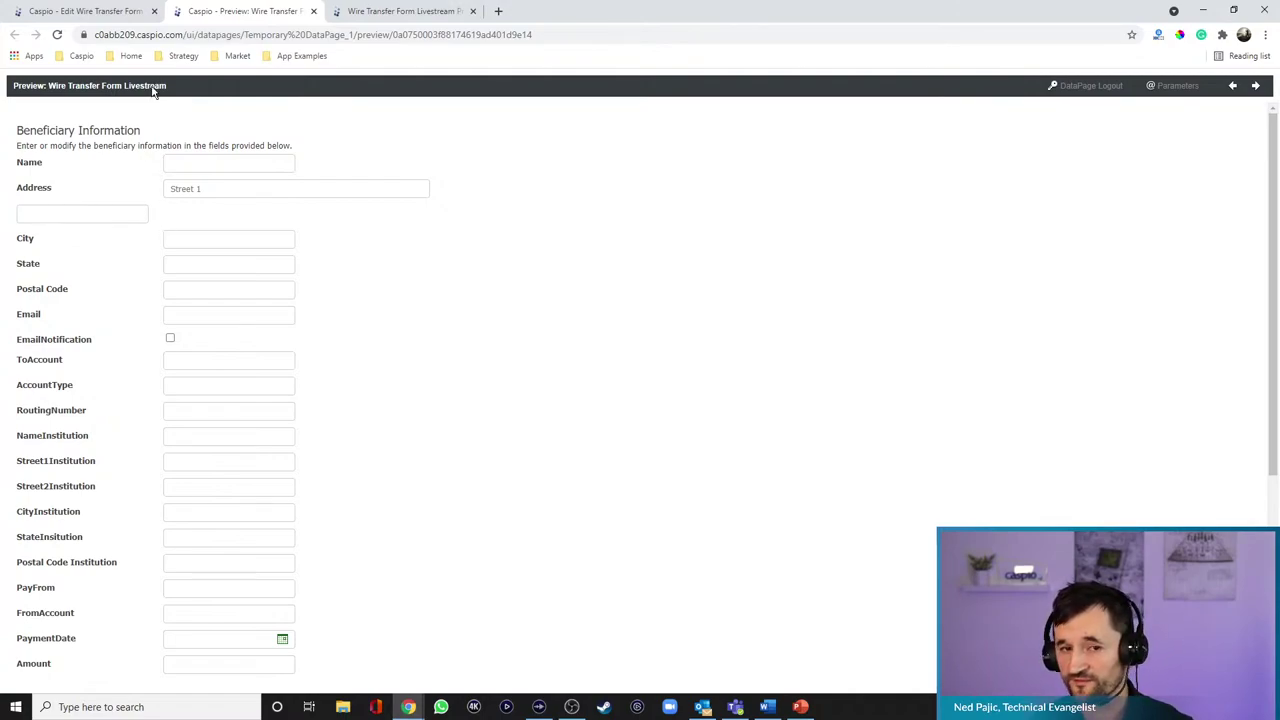
# - Back in the wizard, set the Street2 field's label position to Left and clear its label text
pyautogui.click(110, 12)
pyautogui.click(402, 300)
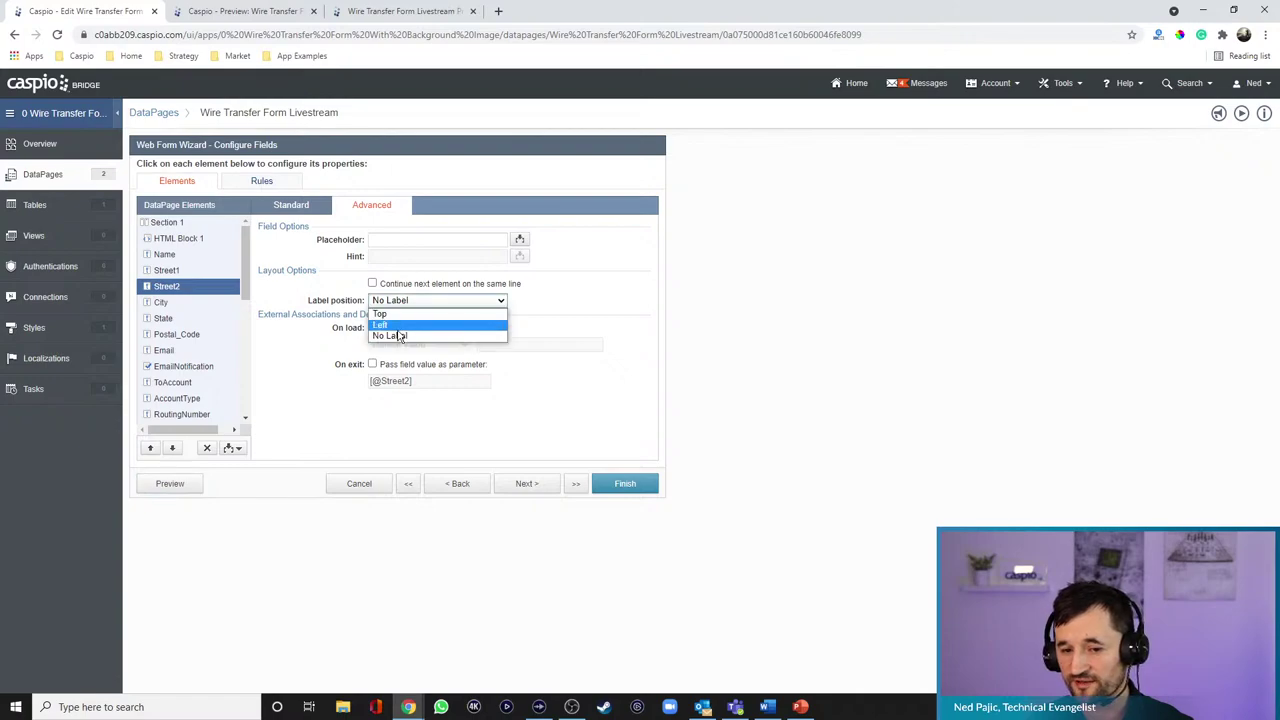
pyautogui.click(397, 326)
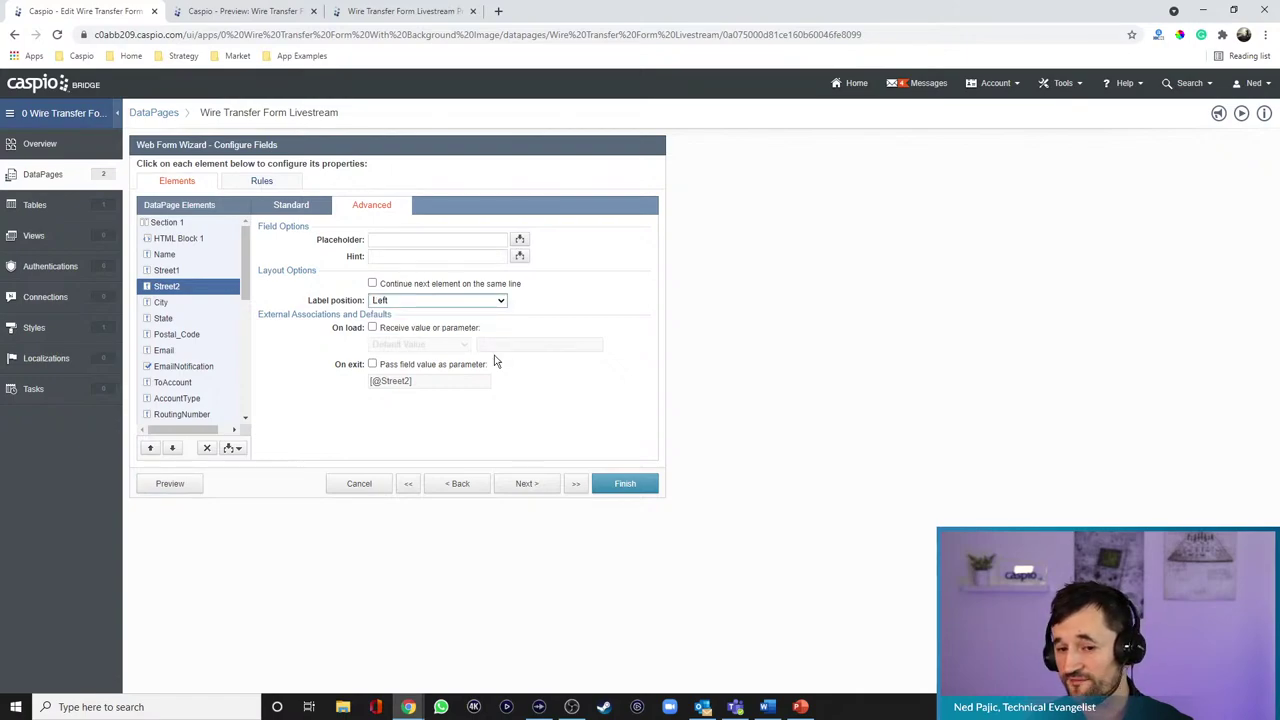
pyautogui.click(291, 207)
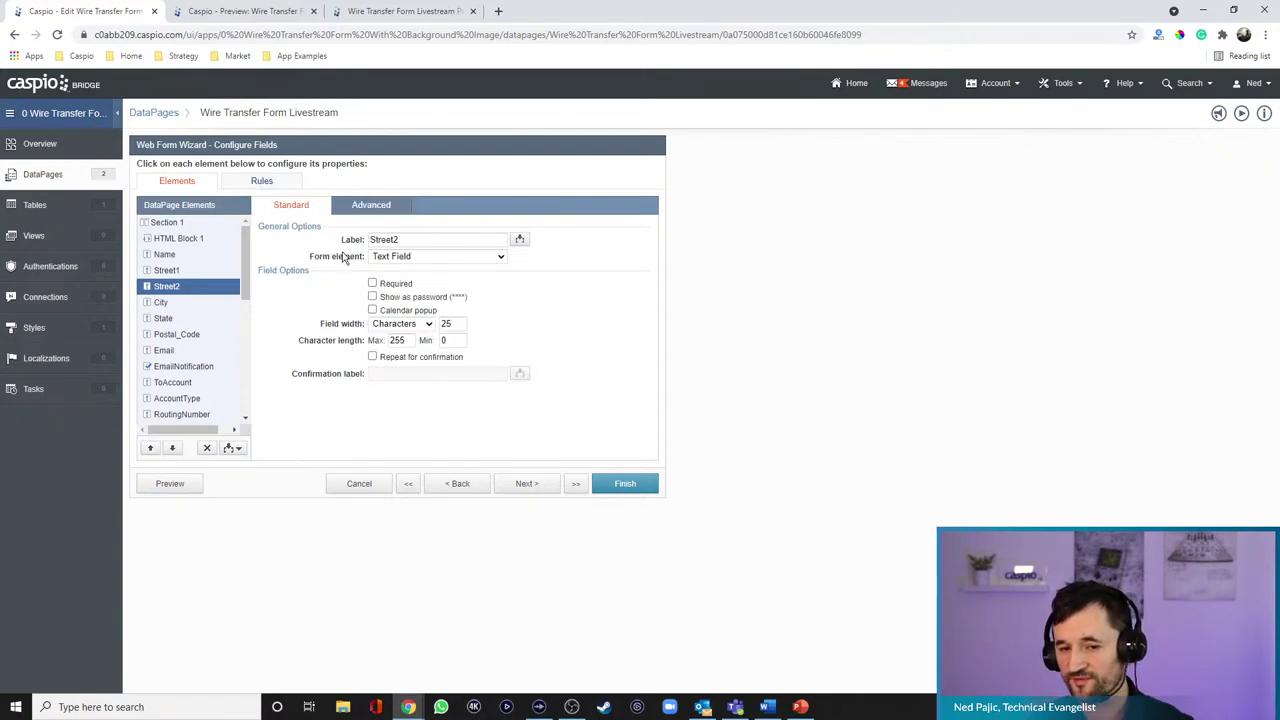
pyautogui.doubleClick(412, 240)
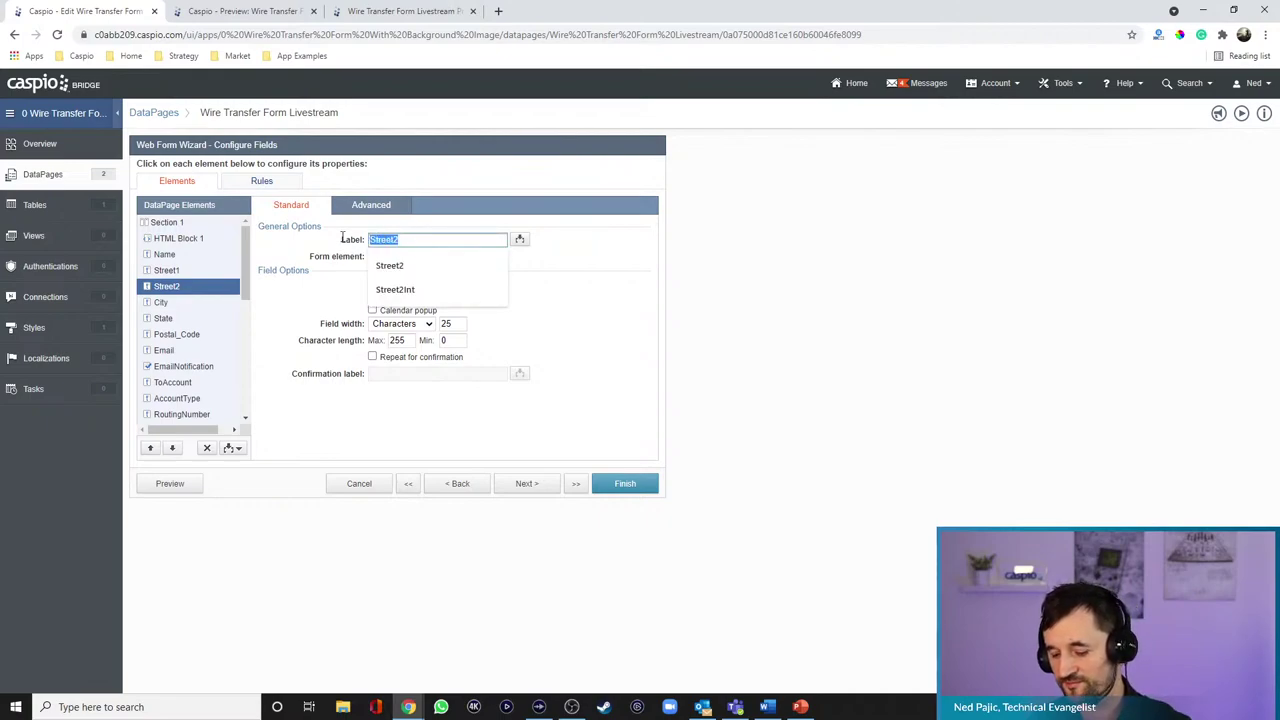
pyautogui.press('BackSpace')
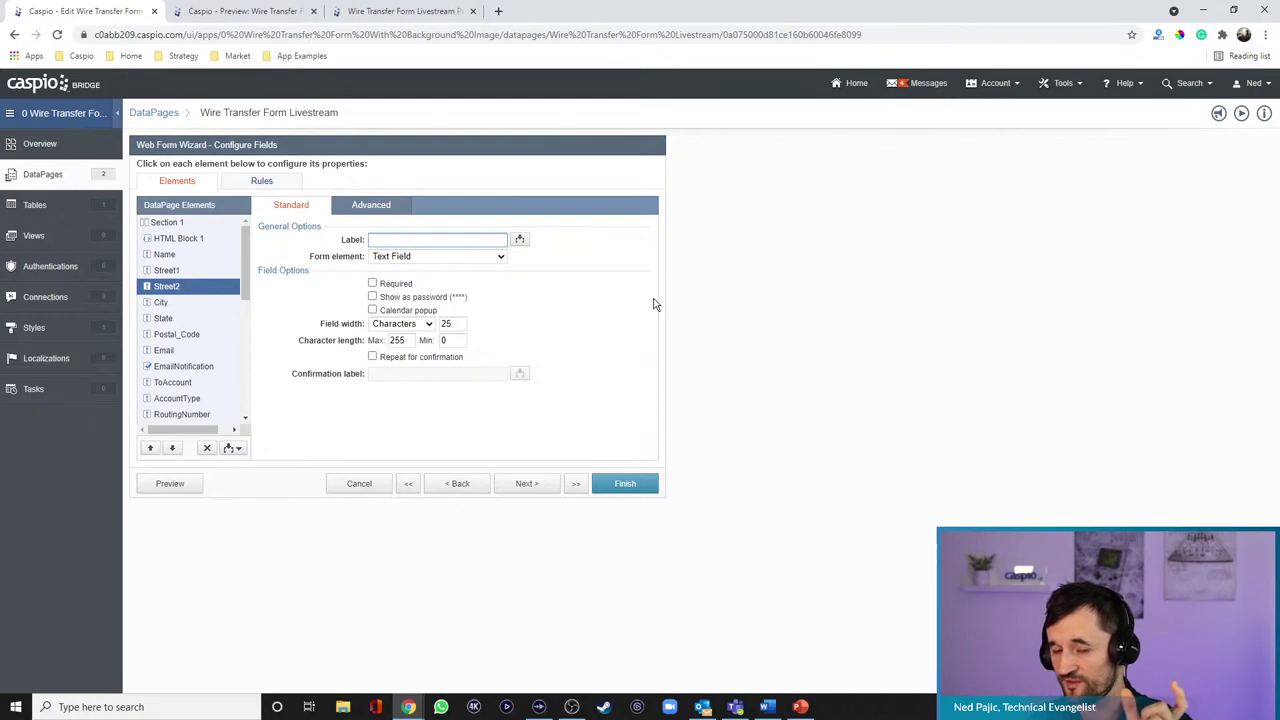
# - Give the Street2 field the placeholder "Street 2"
pyautogui.click(378, 208)
pyautogui.click(388, 239)
pyautogui.write('Street 2')
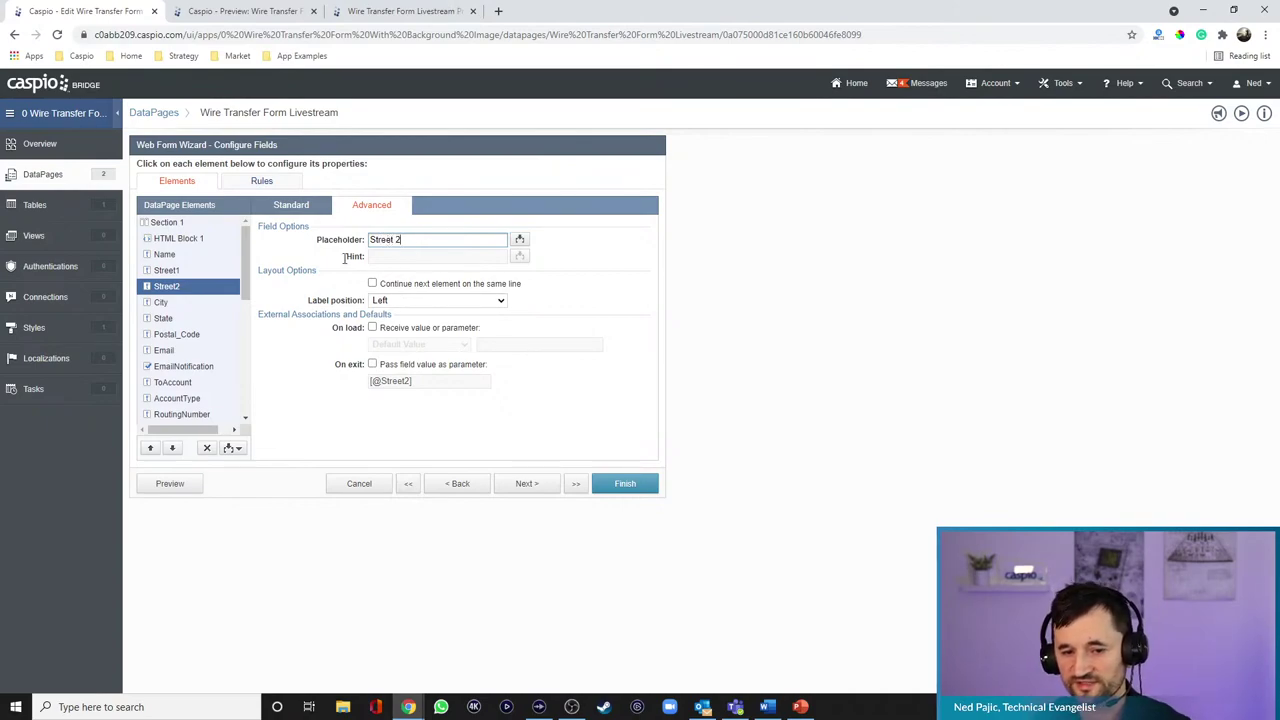
# - Set the Street2 field's width to 400 pixels and preview the form
pyautogui.click(296, 211)
pyautogui.click(400, 324)
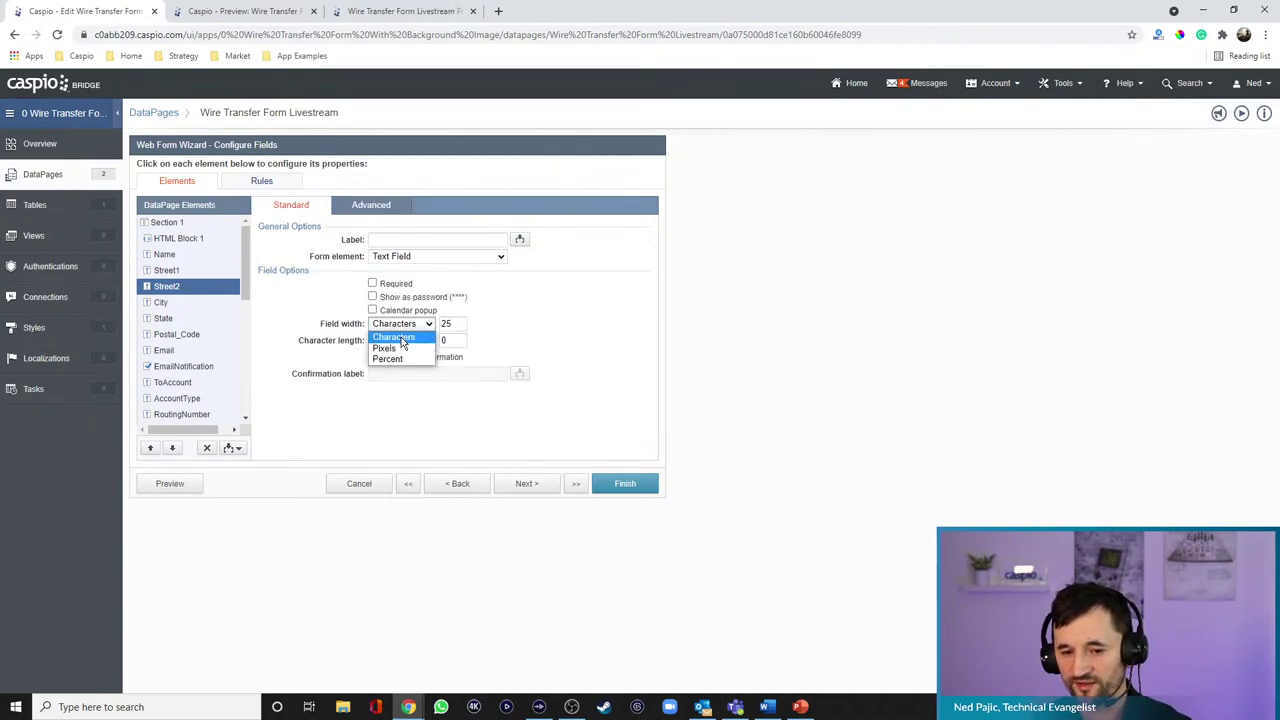
pyautogui.click(400, 346)
pyautogui.write('400')
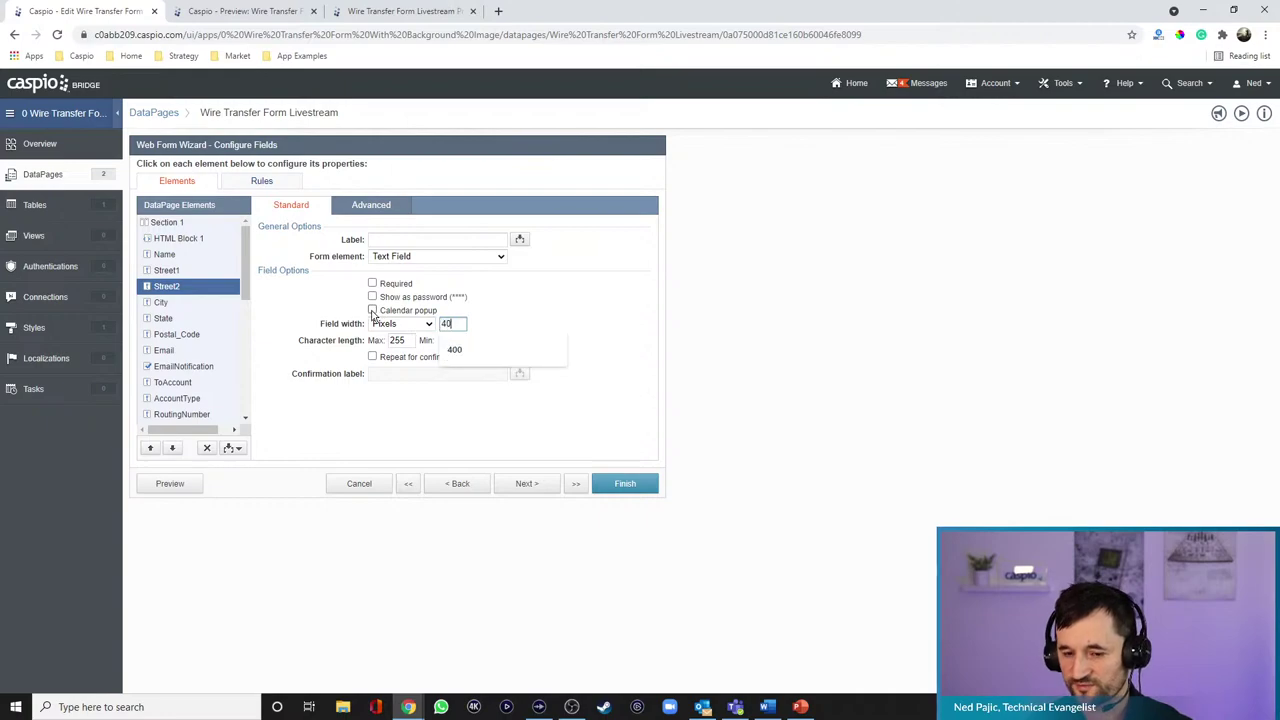
pyautogui.click(170, 484)
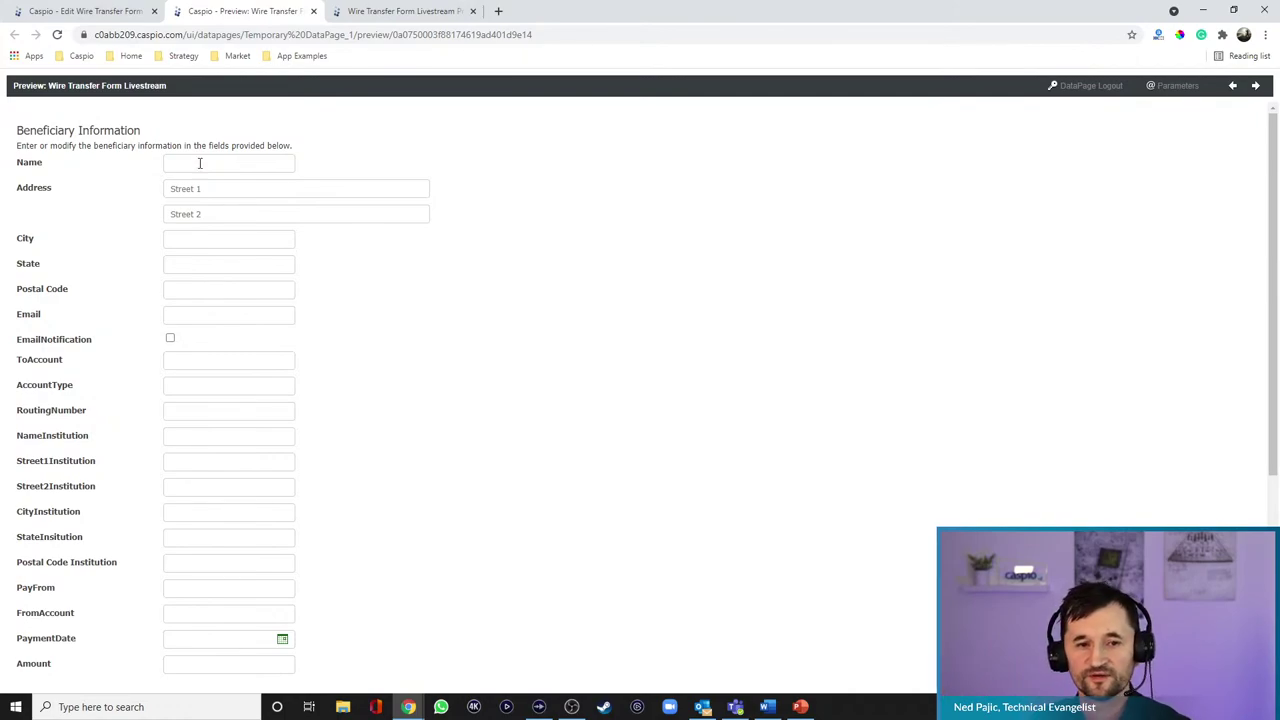
# - Return to the wizard and clear the City field's label text, checking the previewed layout first
pyautogui.click(123, 11)
pyautogui.click(162, 304)
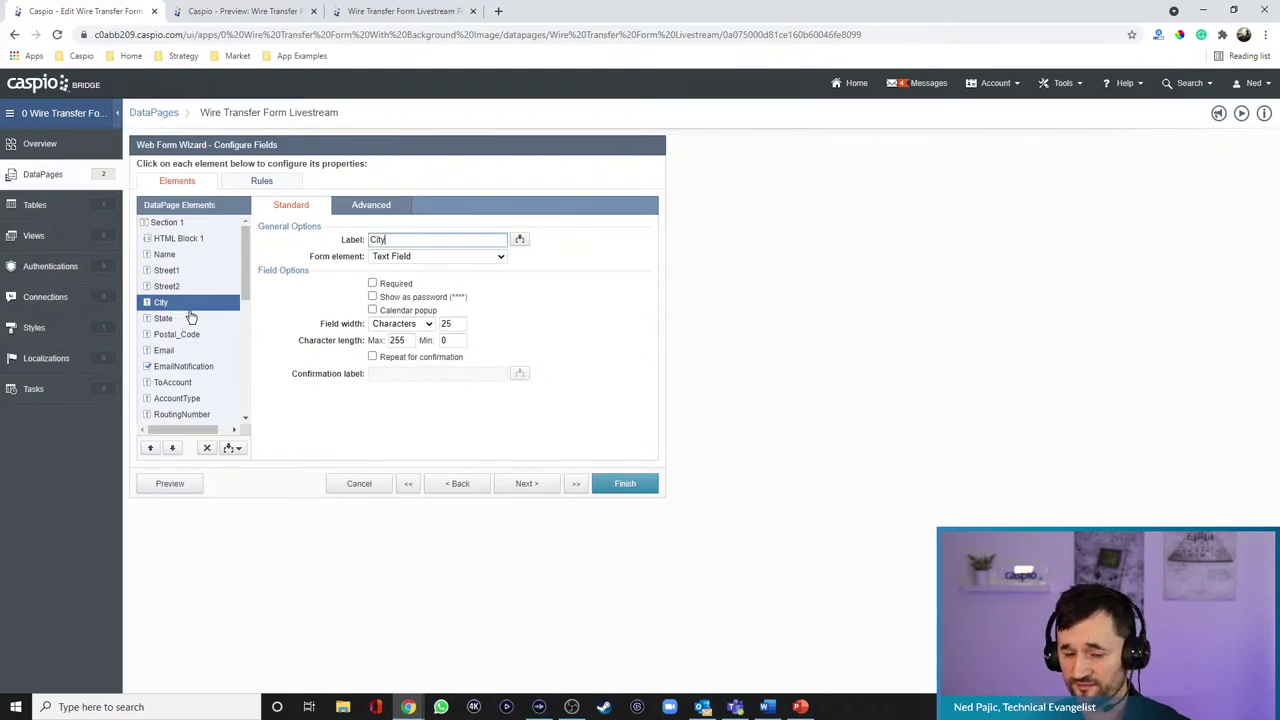
pyautogui.click(245, 11)
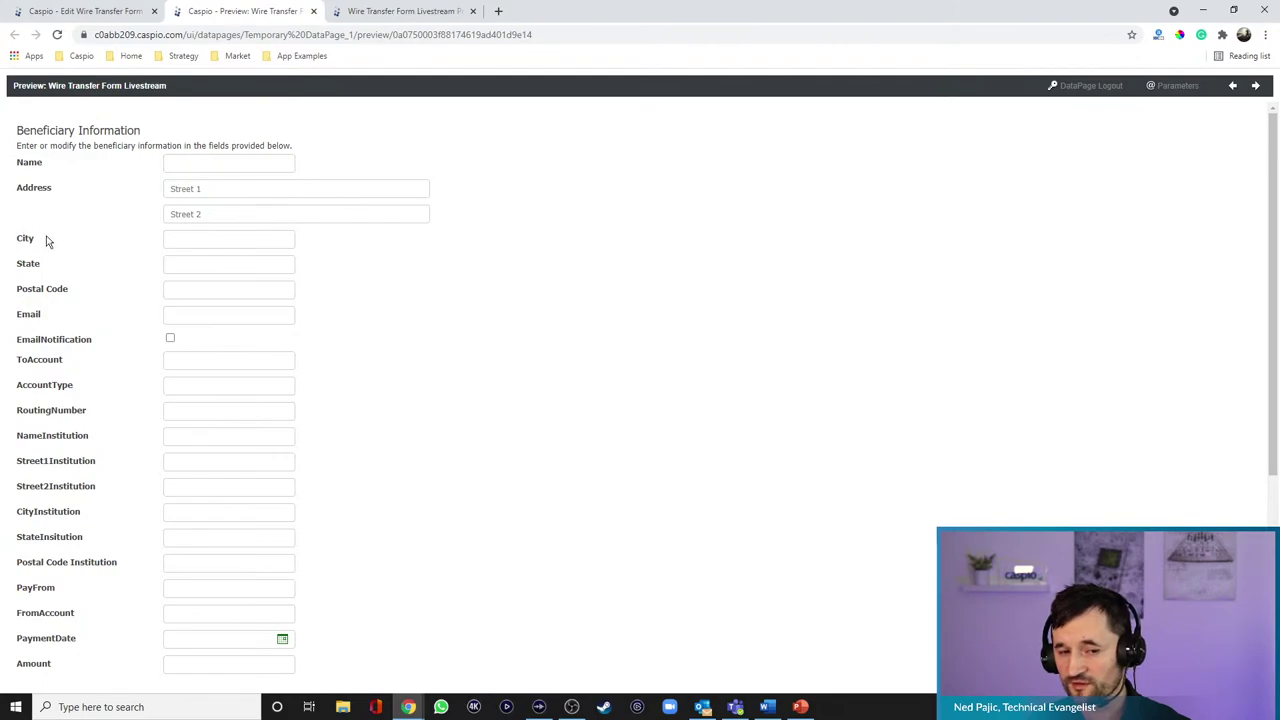
pyautogui.click(110, 12)
pyautogui.click(369, 207)
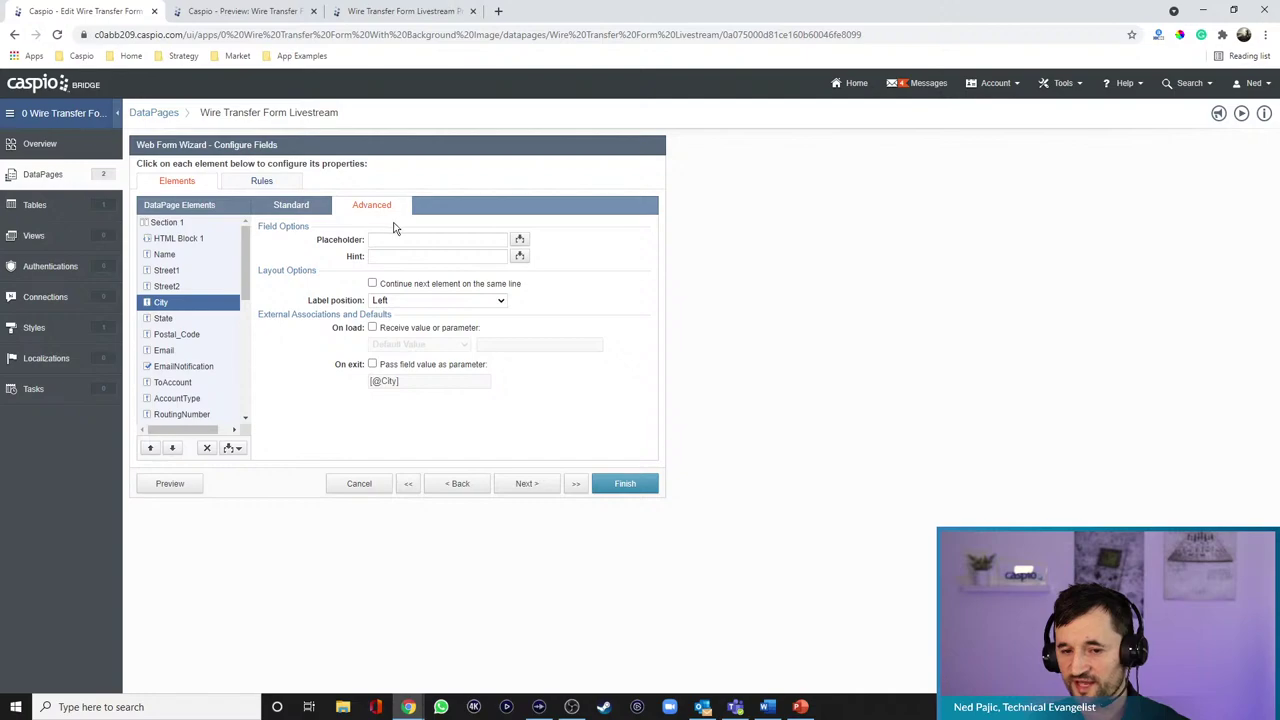
pyautogui.click(289, 206)
pyautogui.click(402, 240)
pyautogui.moveTo(402, 240); pyautogui.dragTo(324, 237)
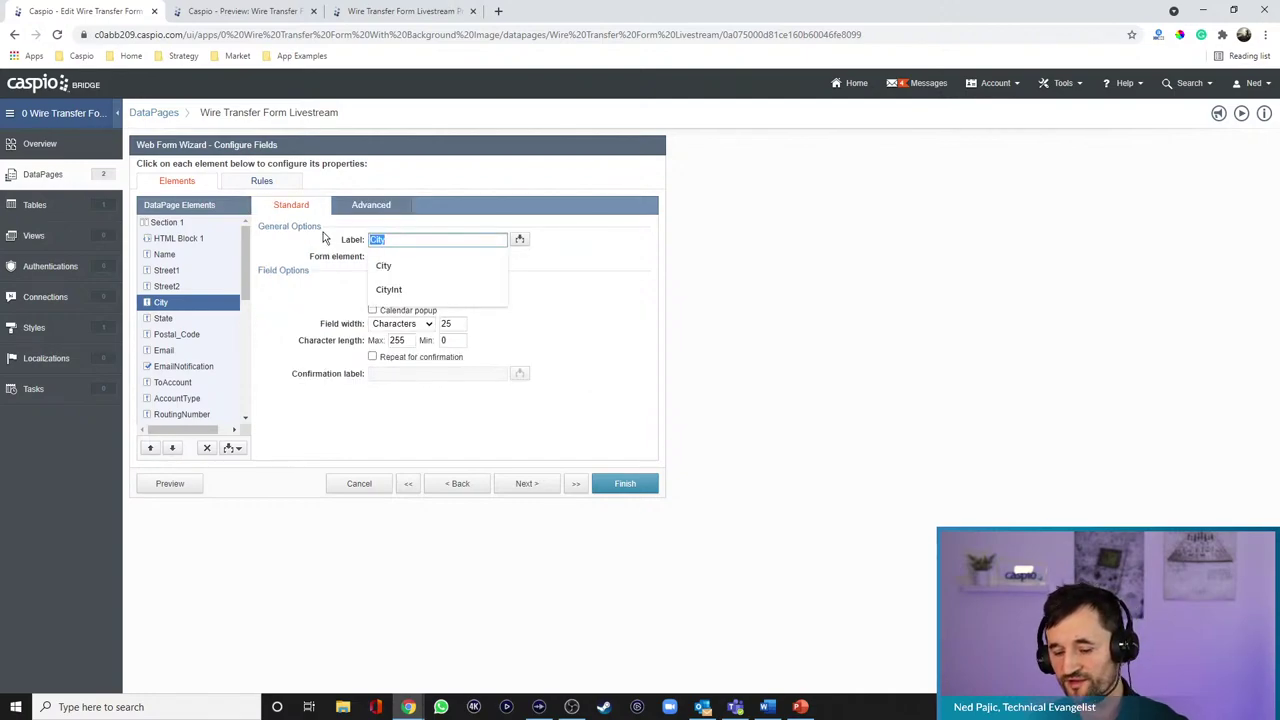
pyautogui.press('BackSpace')
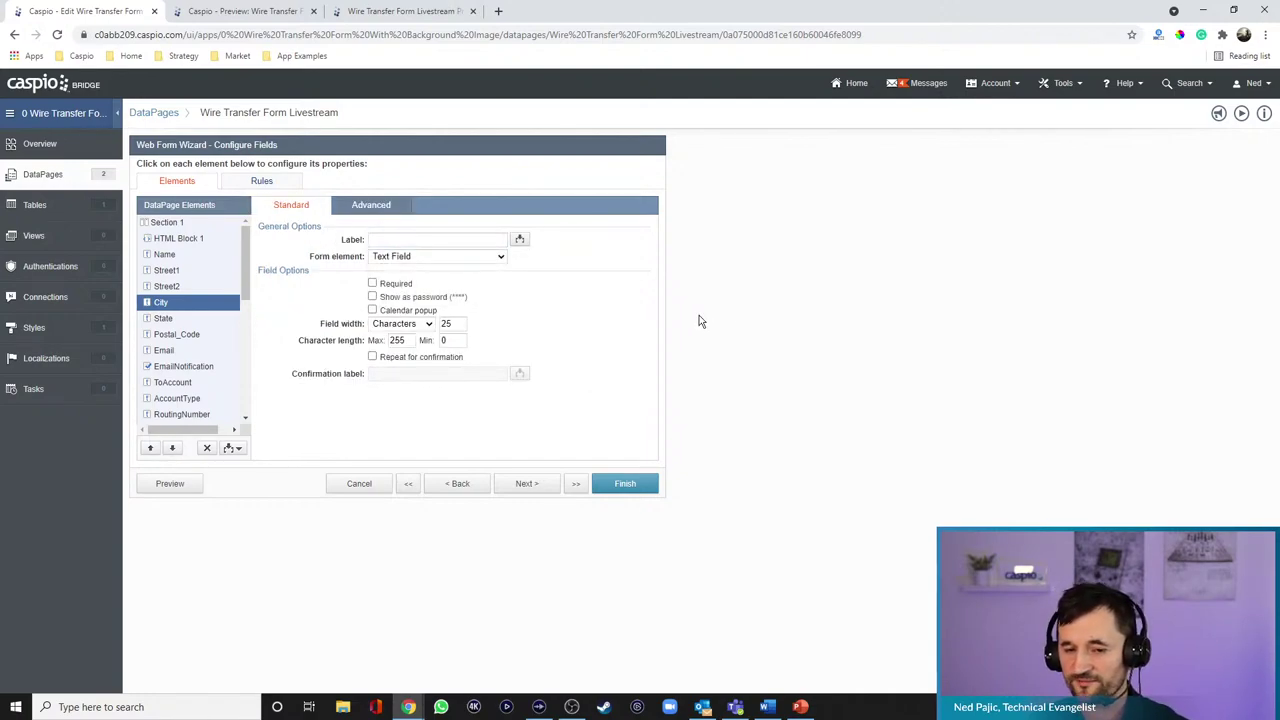
# - Give the City field the placeholder "City" and preview the form
pyautogui.click(367, 210)
pyautogui.click(398, 239)
pyautogui.write('City')
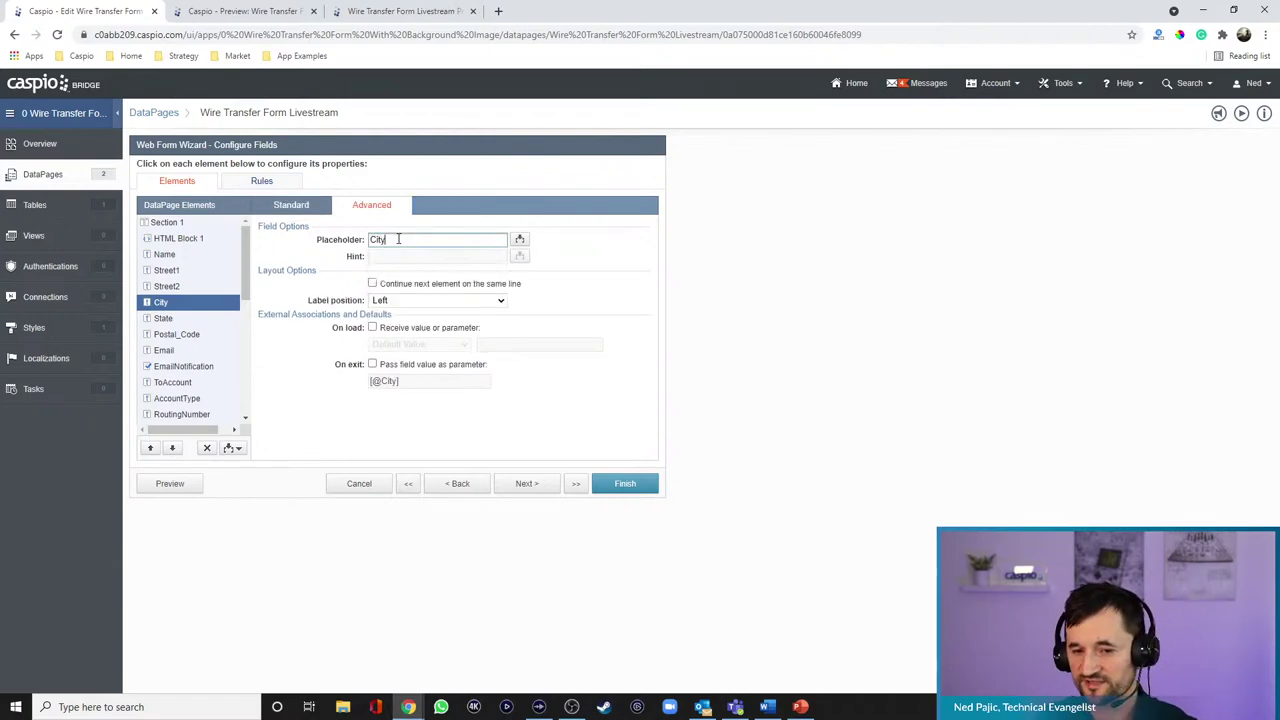
pyautogui.click(170, 483)
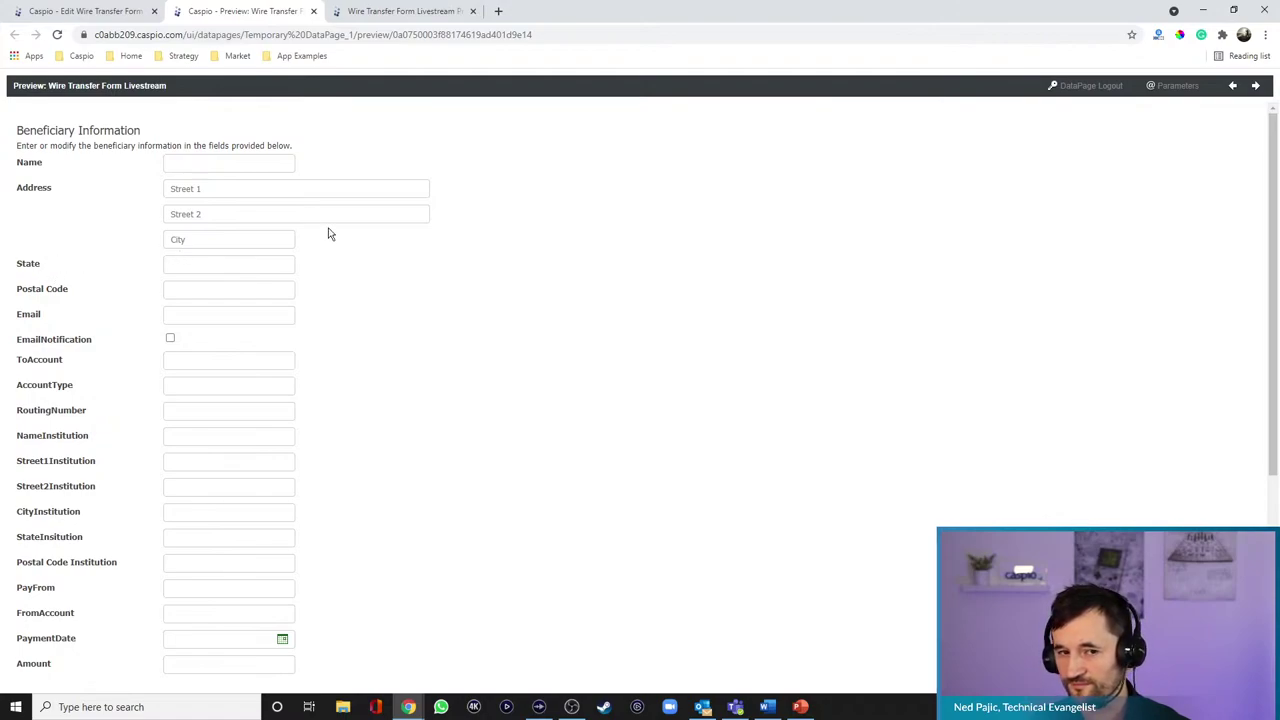
# - Make the element after City continue on the same line and preview the form
pyautogui.click(128, 16)
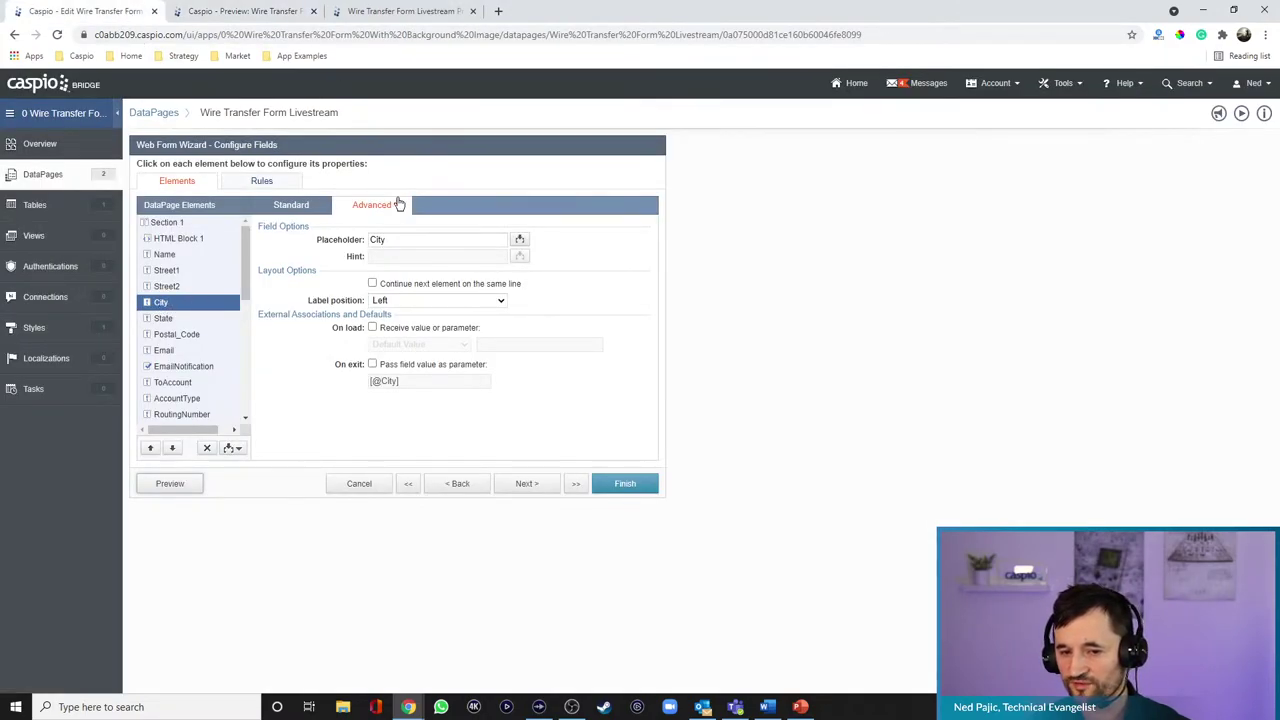
pyautogui.click(406, 287)
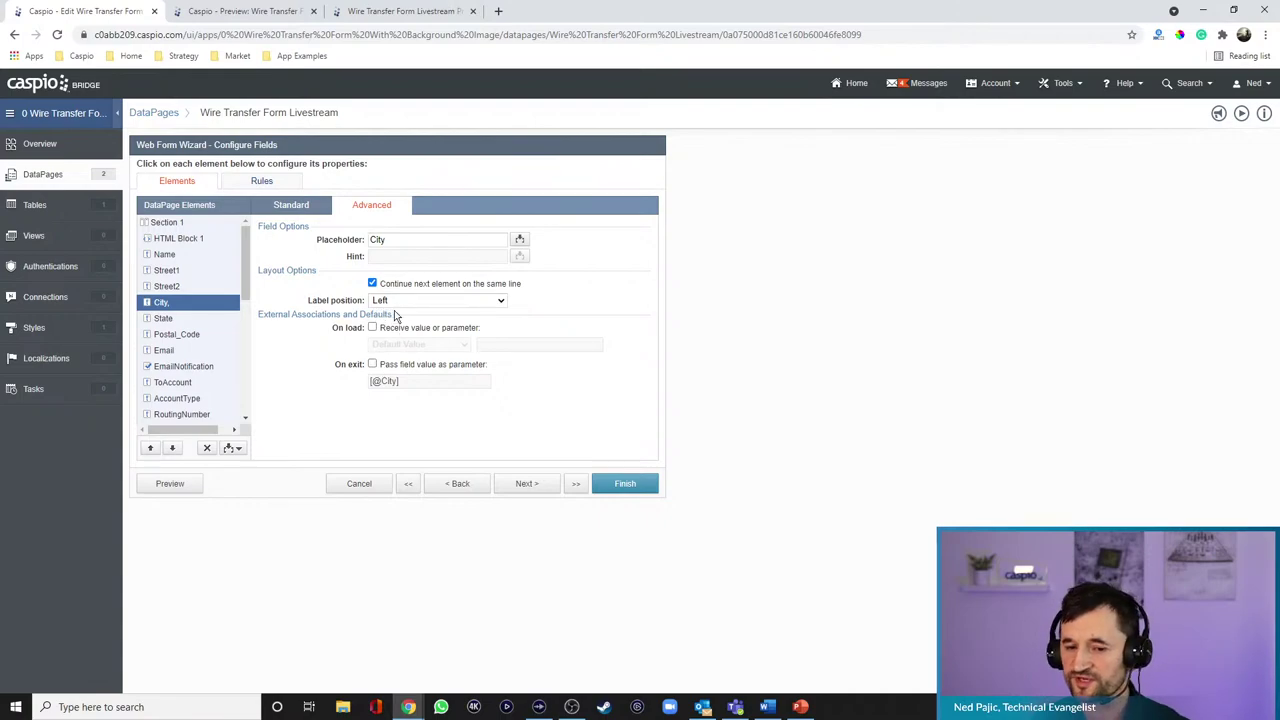
pyautogui.click(168, 483)
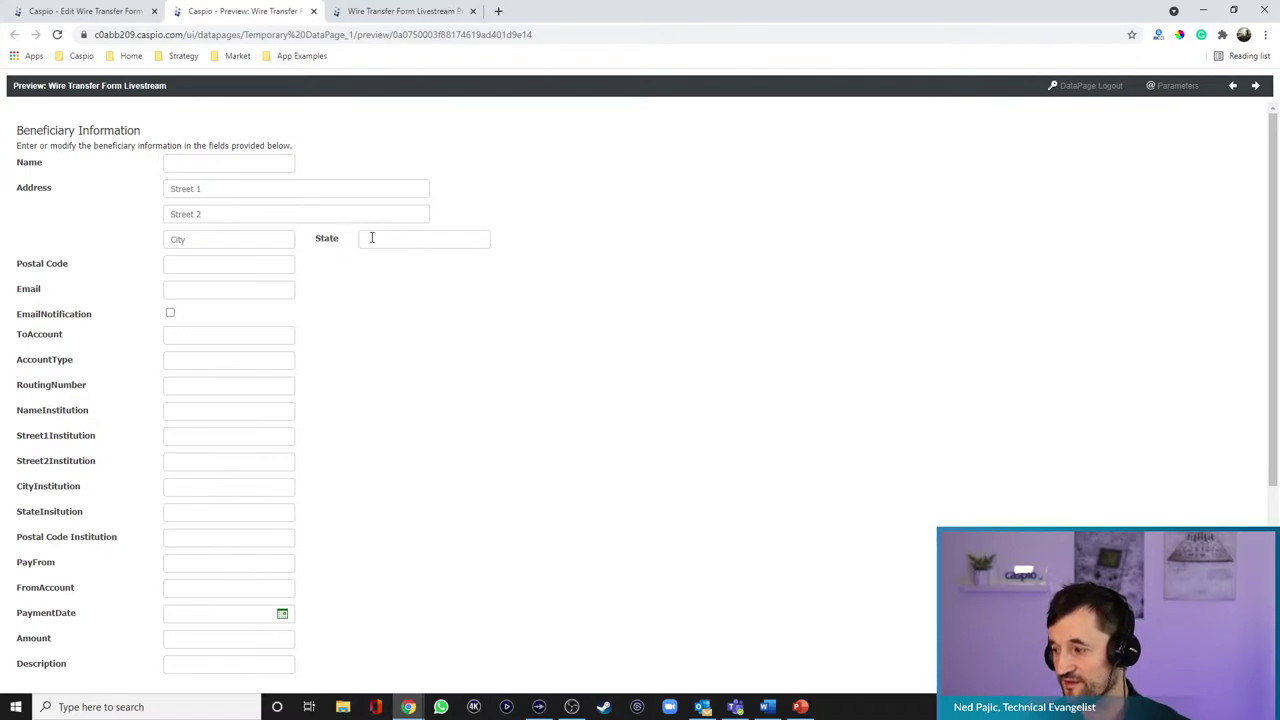
# - Return to the form wizard and change the State field's form element to Dropdown
pyautogui.click(115, 20)
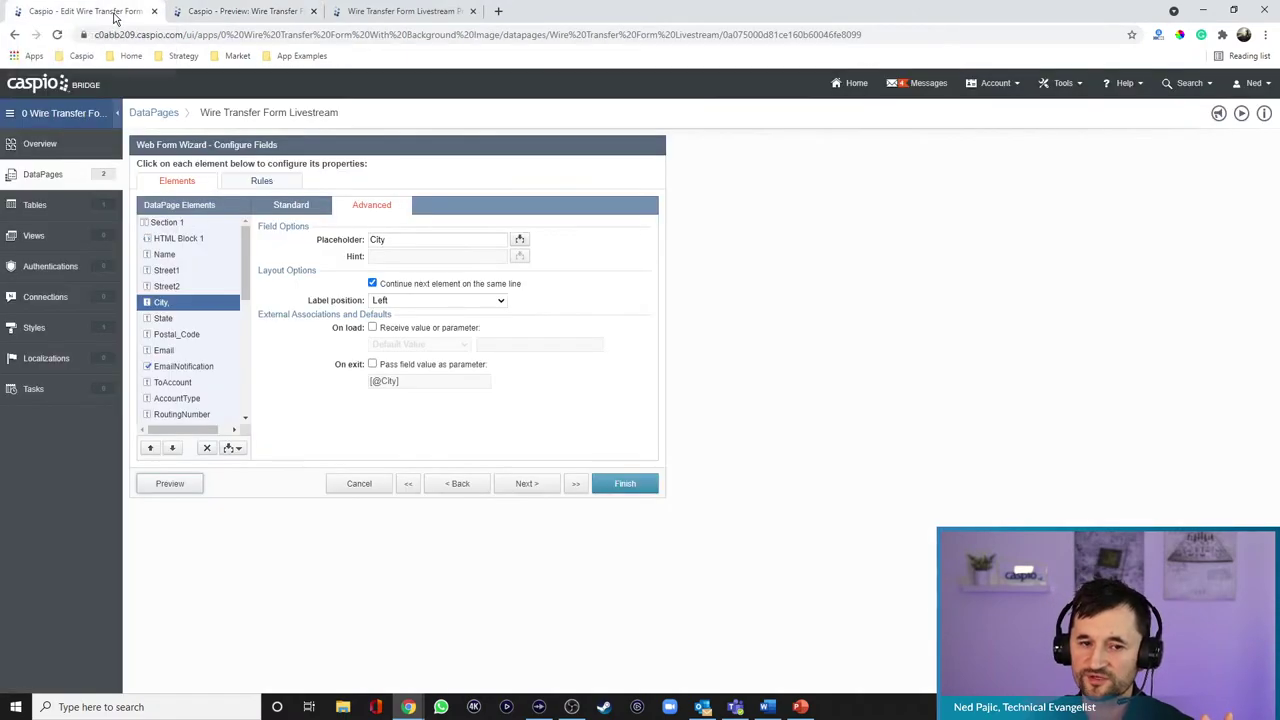
pyautogui.click(158, 319)
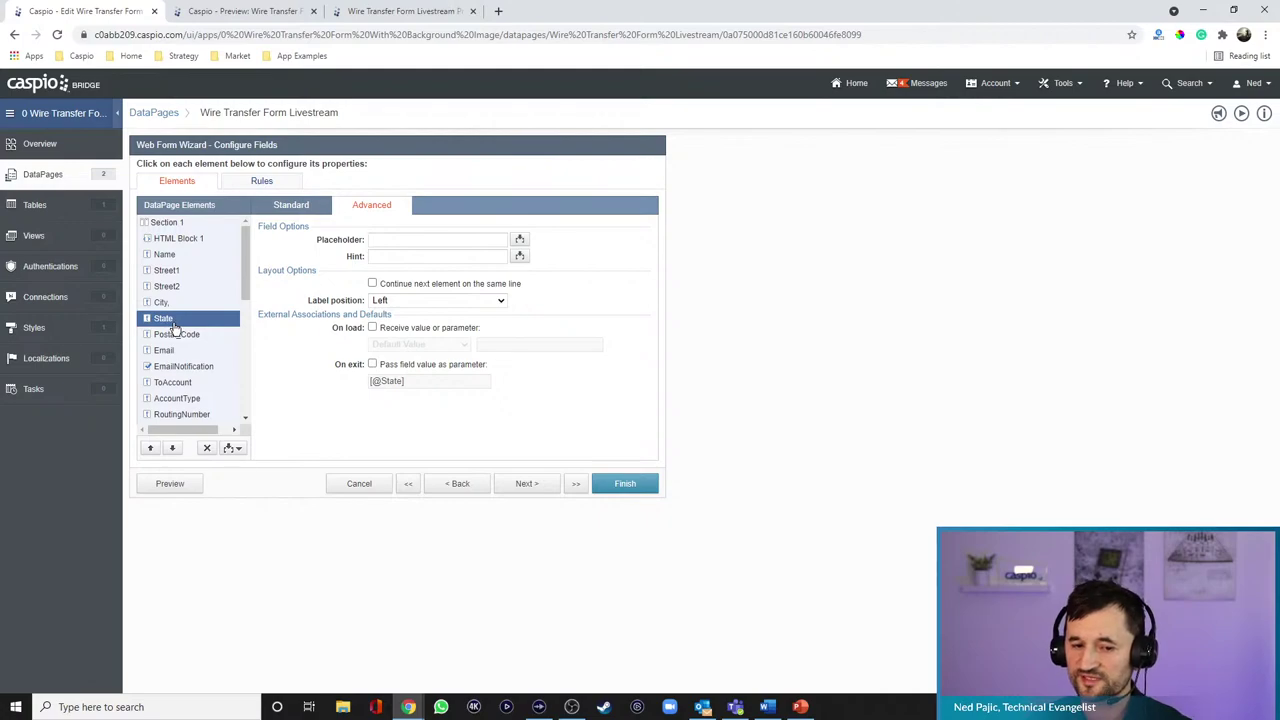
pyautogui.click(295, 207)
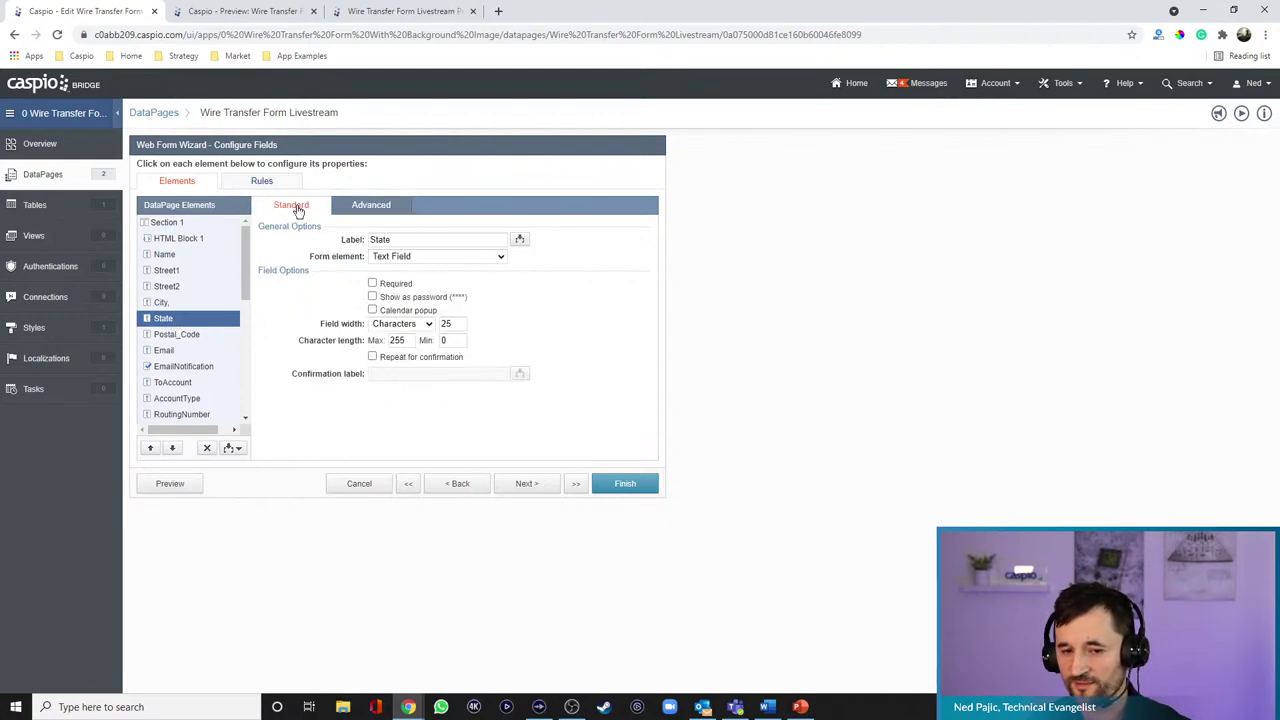
pyautogui.click(414, 257)
pyautogui.click(420, 324)
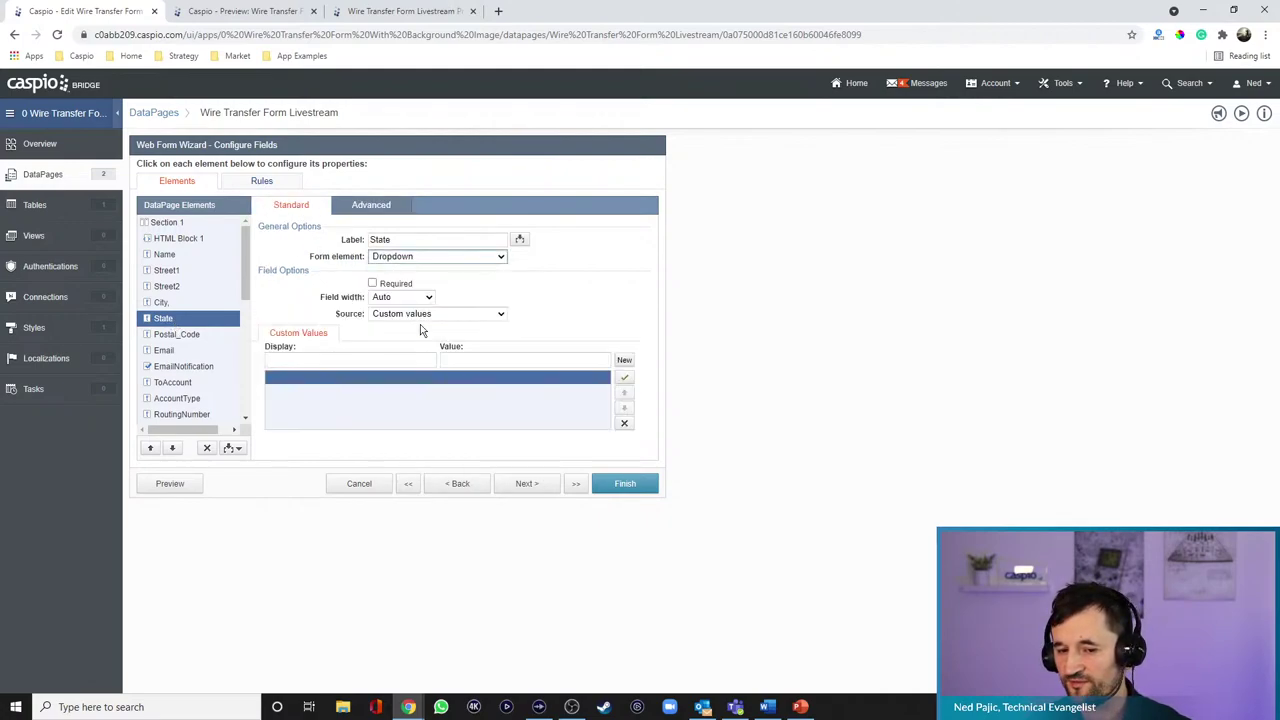
# - Add "Select State" as the State dropdown's first custom display option with an empty value
pyautogui.click(389, 363)
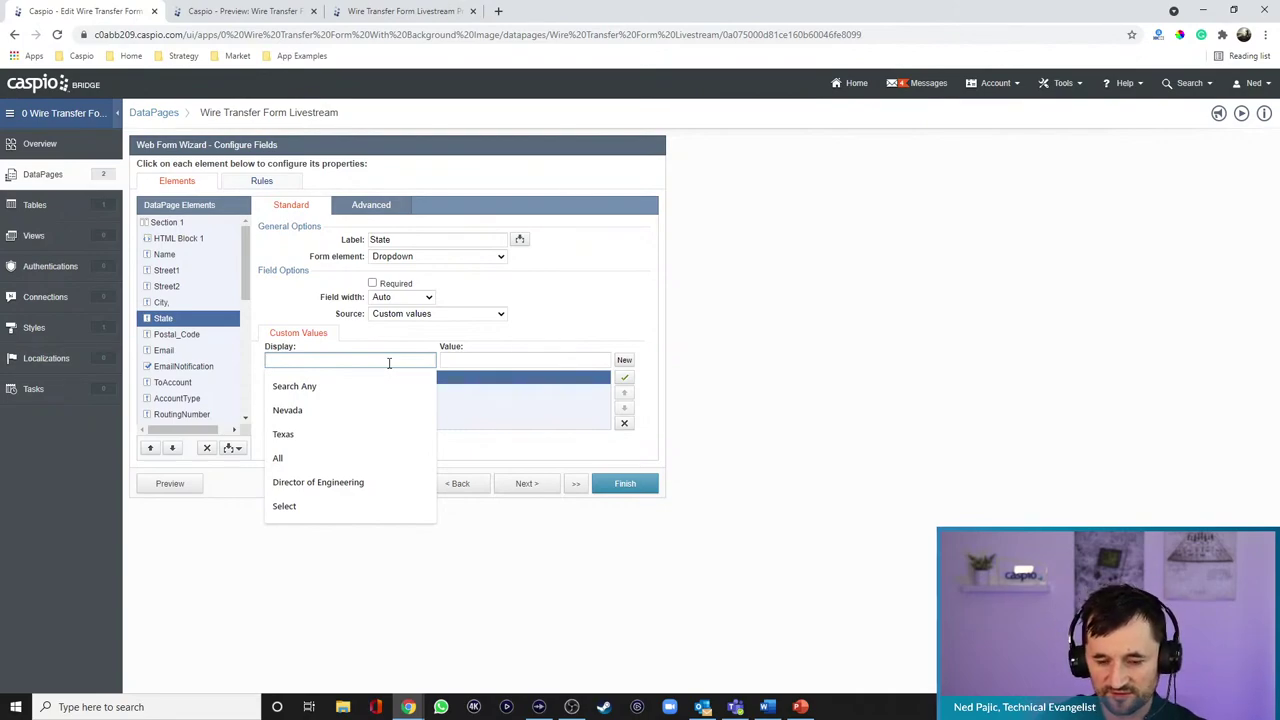
pyautogui.write('Select State')
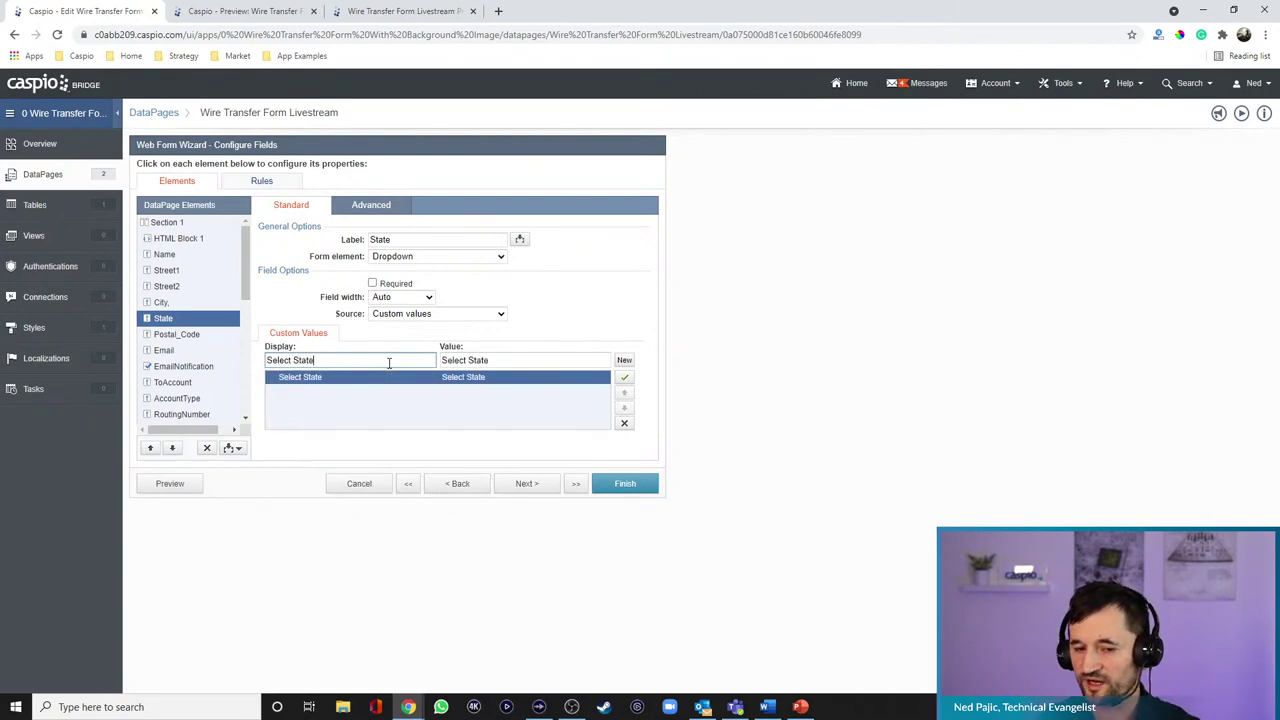
pyautogui.press('Tab')
pyautogui.press('BackSpace')
# - Add Texas, California and Hawaii as further custom values of the State dropdown
pyautogui.click(624, 361)
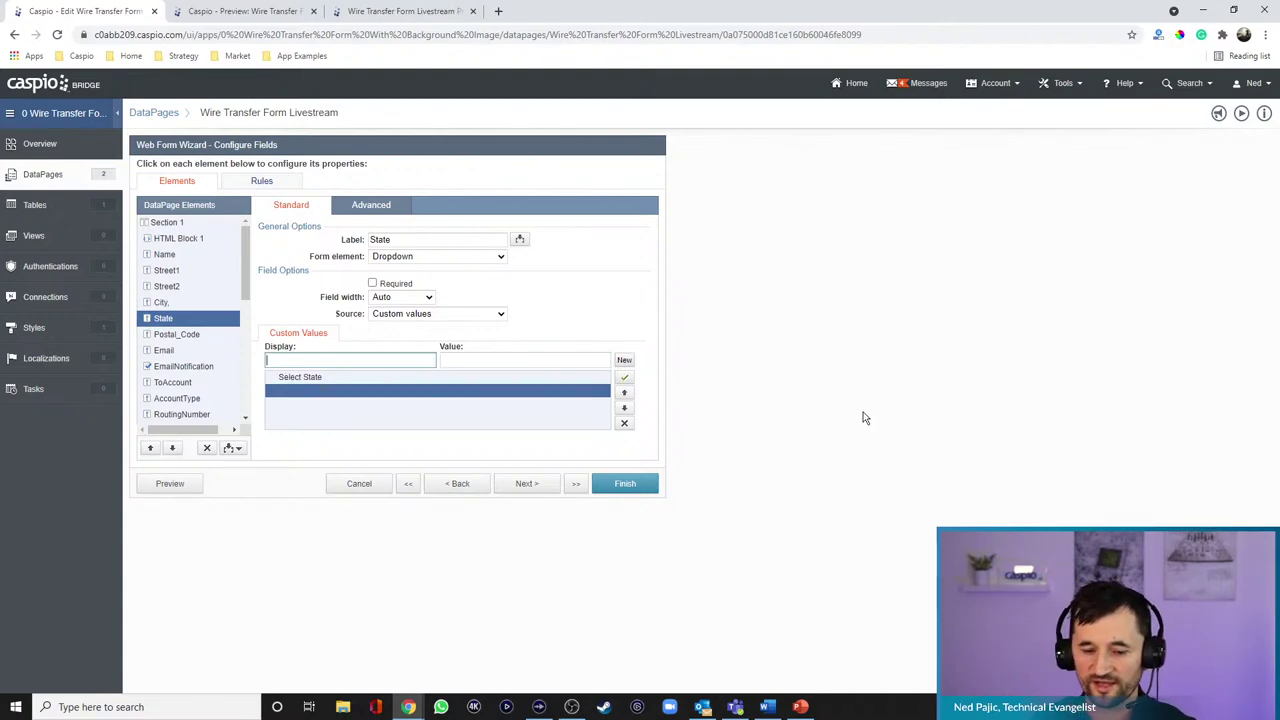
pyautogui.write('Texas')
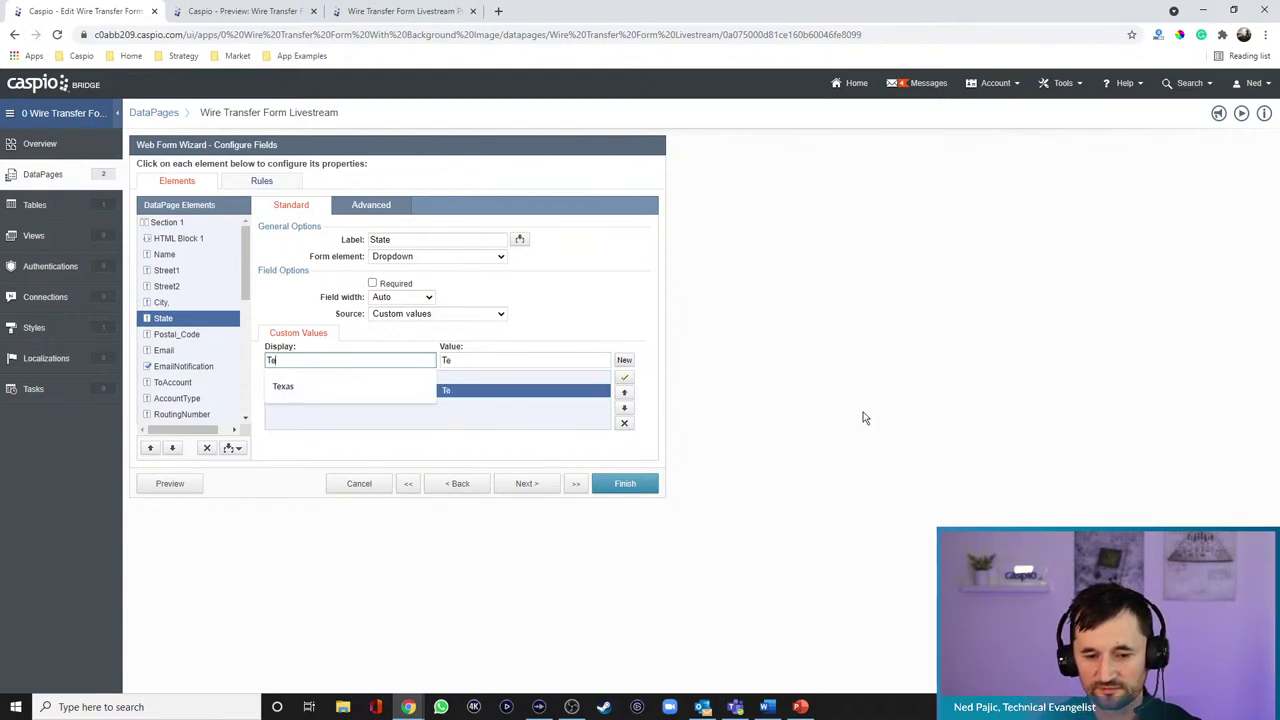
pyautogui.click(625, 361)
pyautogui.write('C')
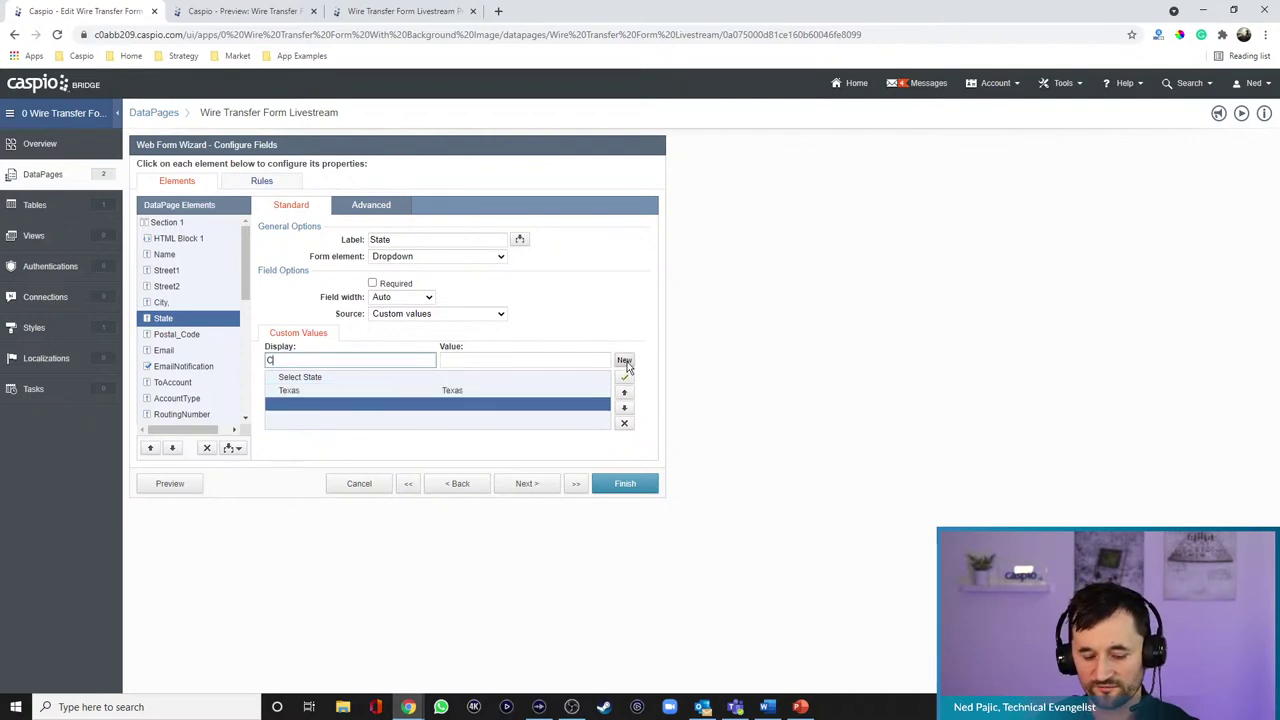
pyautogui.write('alifornia')
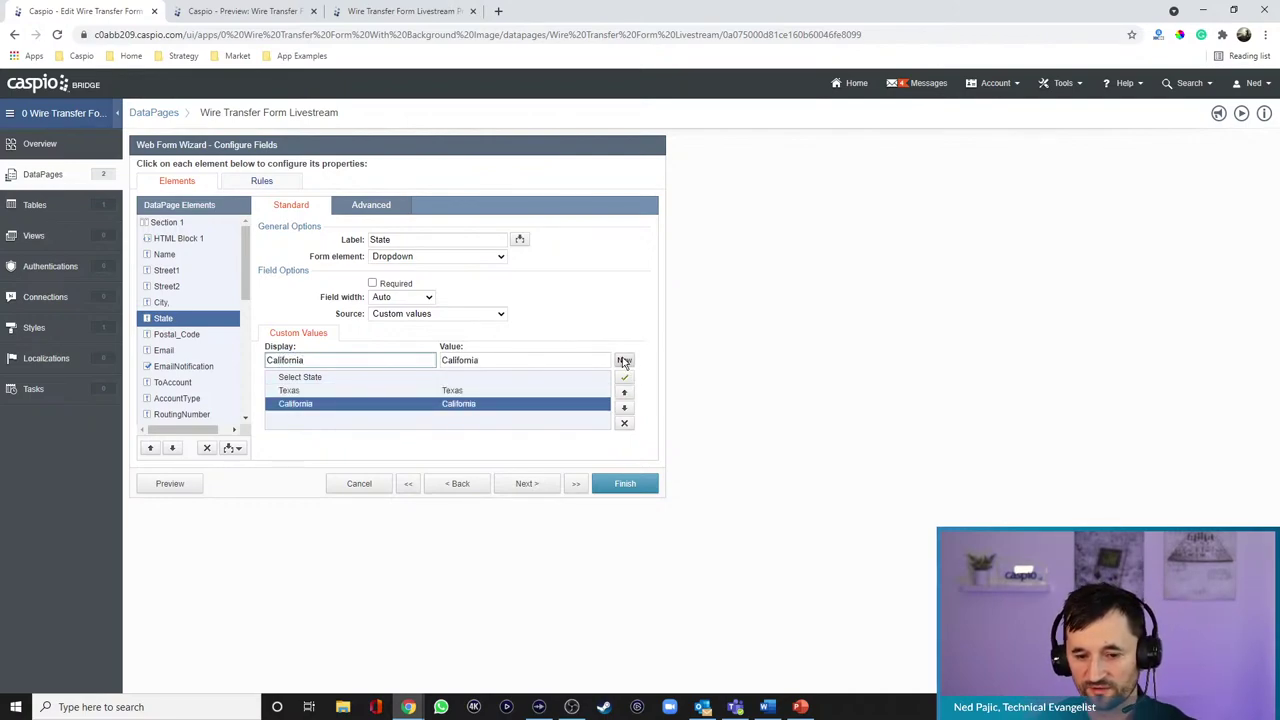
pyautogui.click(623, 361)
pyautogui.write('Hawaii')
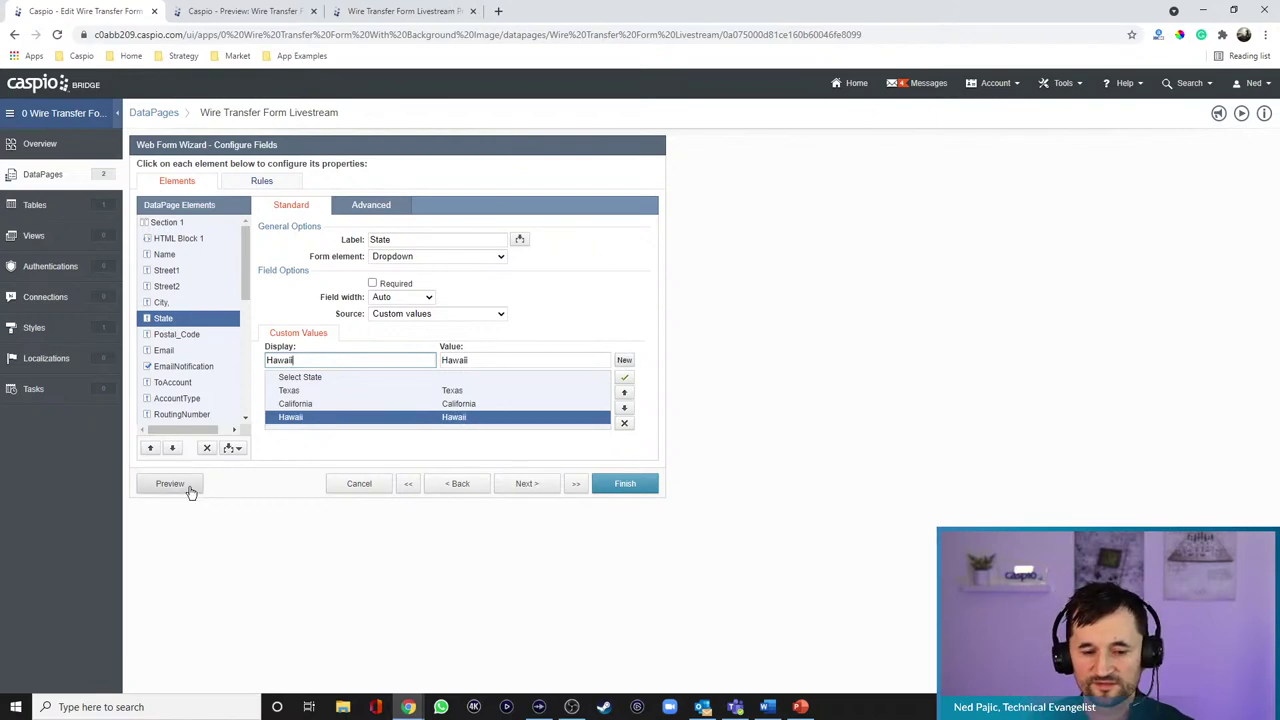
# - Preview the form and check the option list of the State dropdown
pyautogui.click(172, 484)
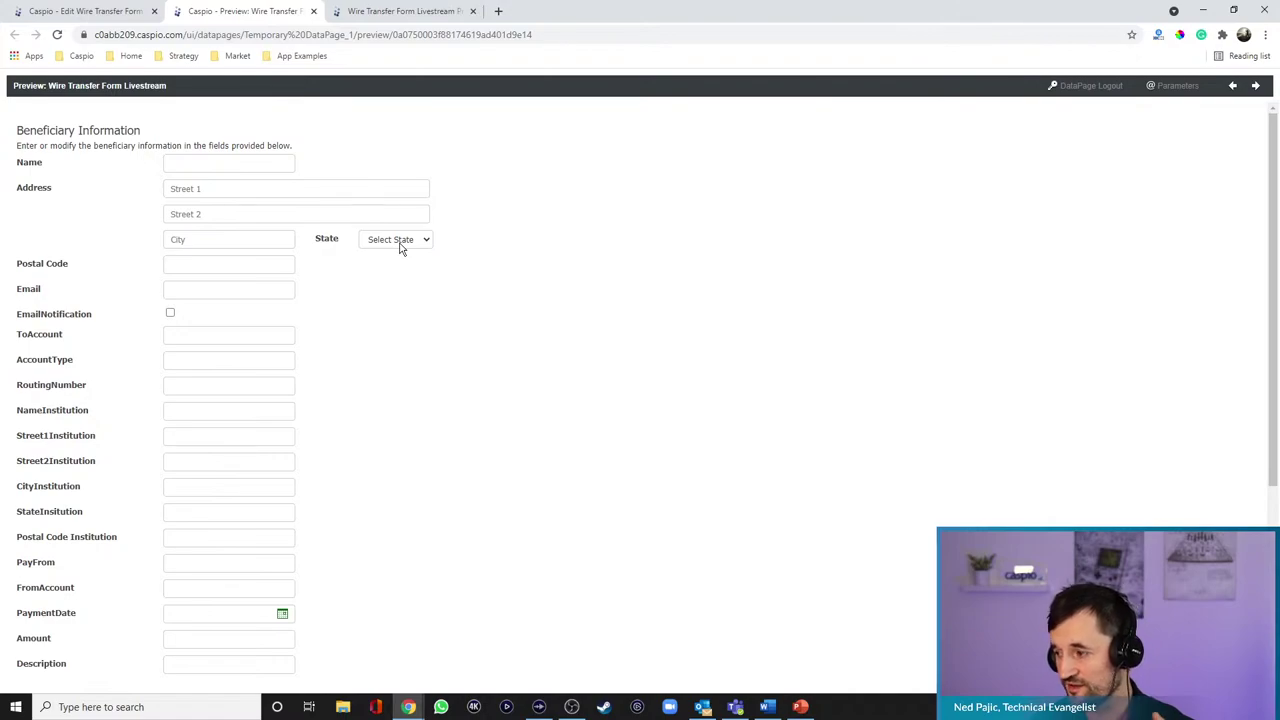
pyautogui.click(401, 243)
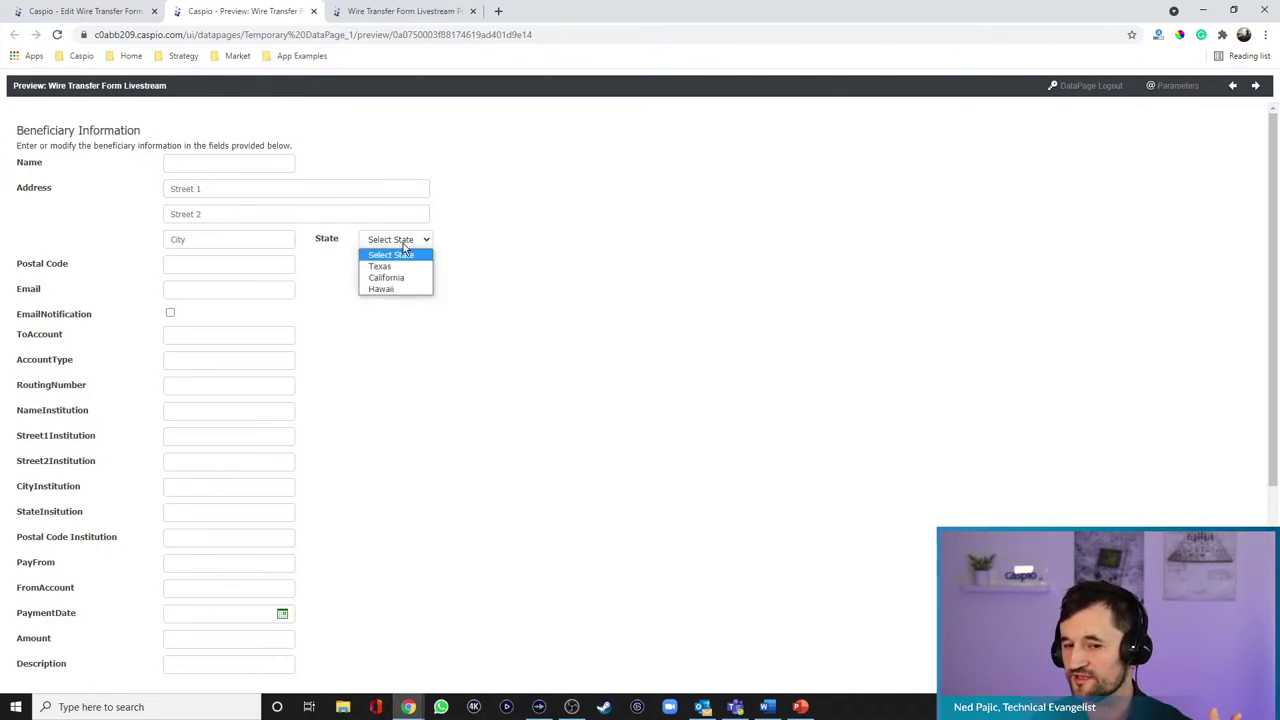
pyautogui.click(390, 250)
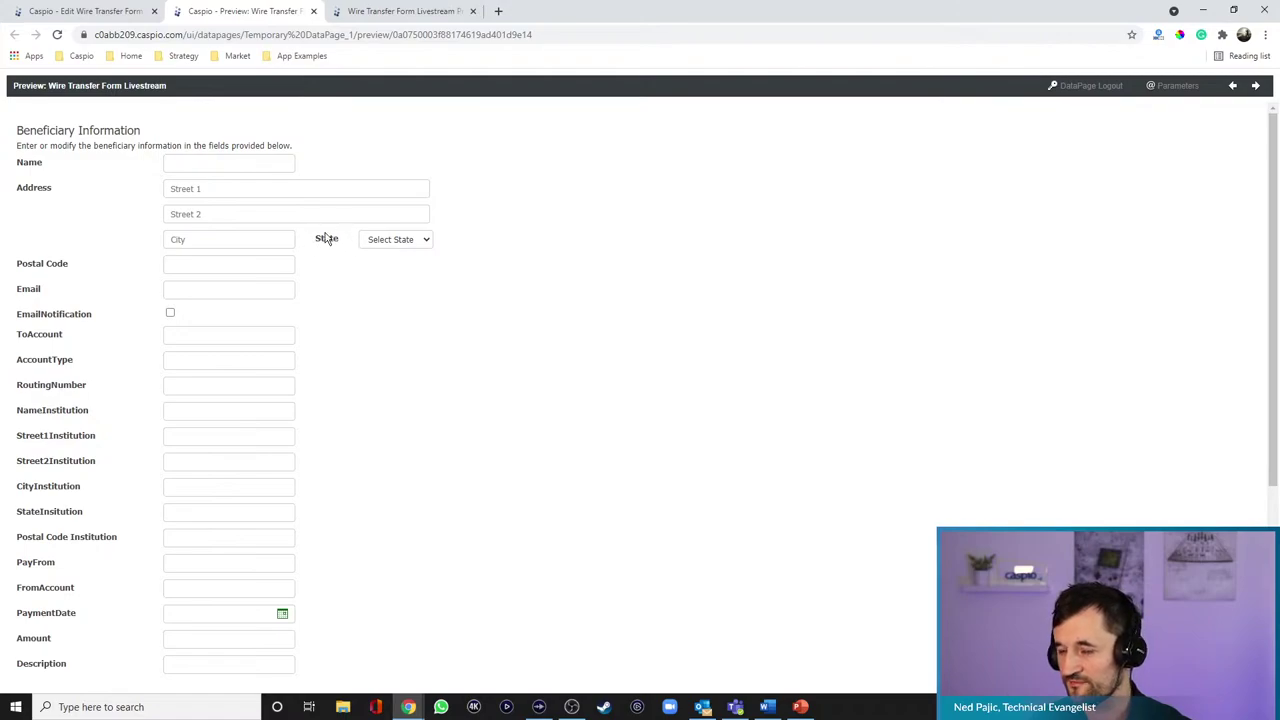
# - Return to the wizard, clear the State field's label text and preview the form
pyautogui.click(118, 13)
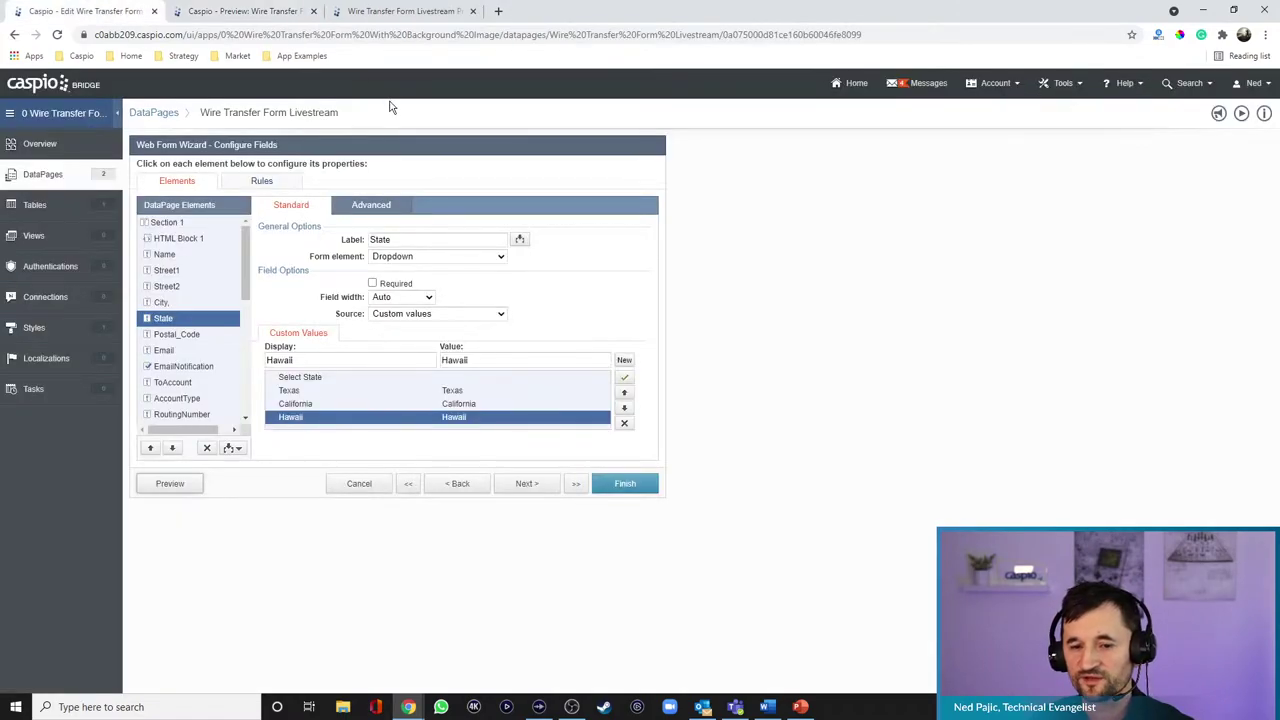
pyautogui.click(385, 240)
pyautogui.doubleClick(385, 240)
pyautogui.press('BackSpace')
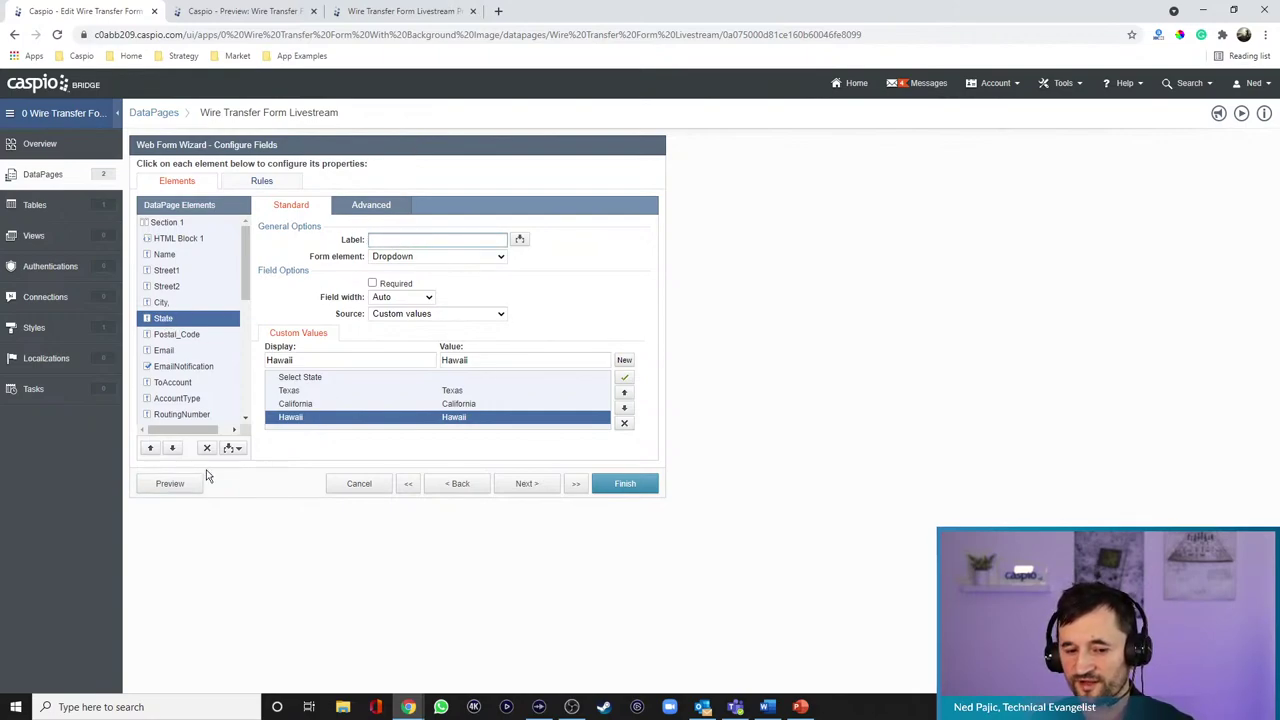
pyautogui.click(177, 484)
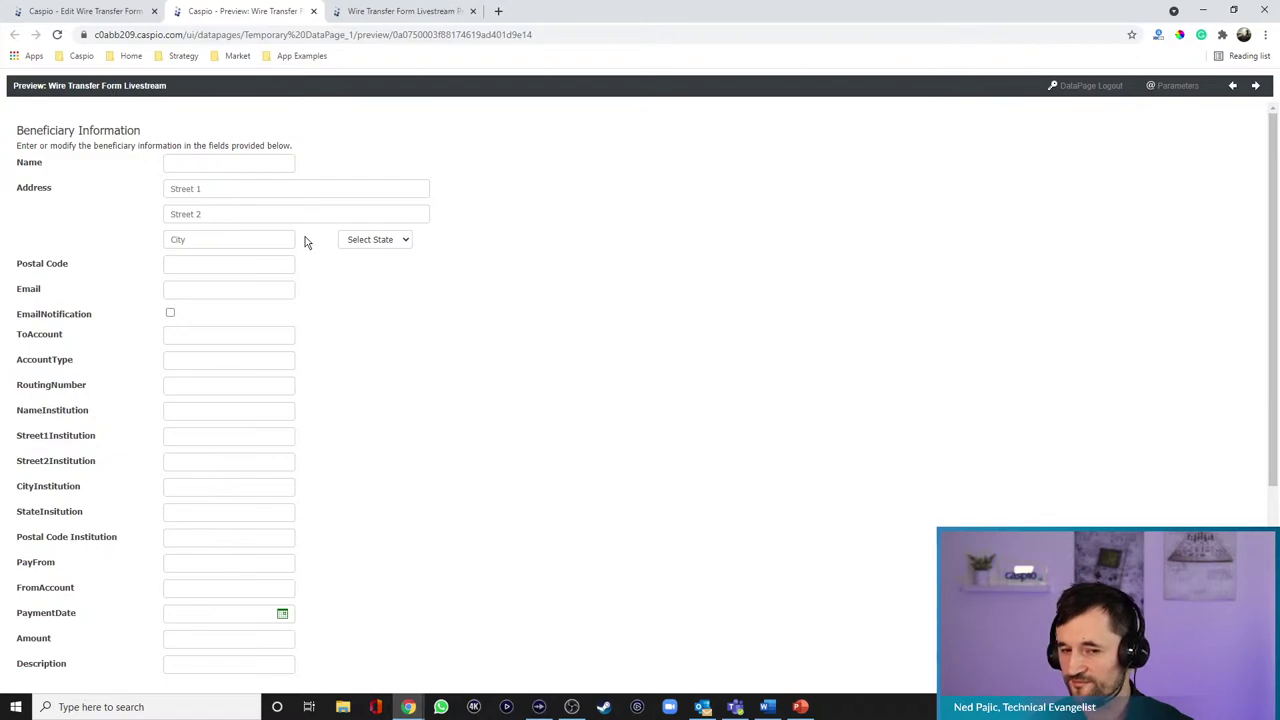
# - Set the State field's label position to No Label in the wizard and preview the form
pyautogui.click(105, 12)
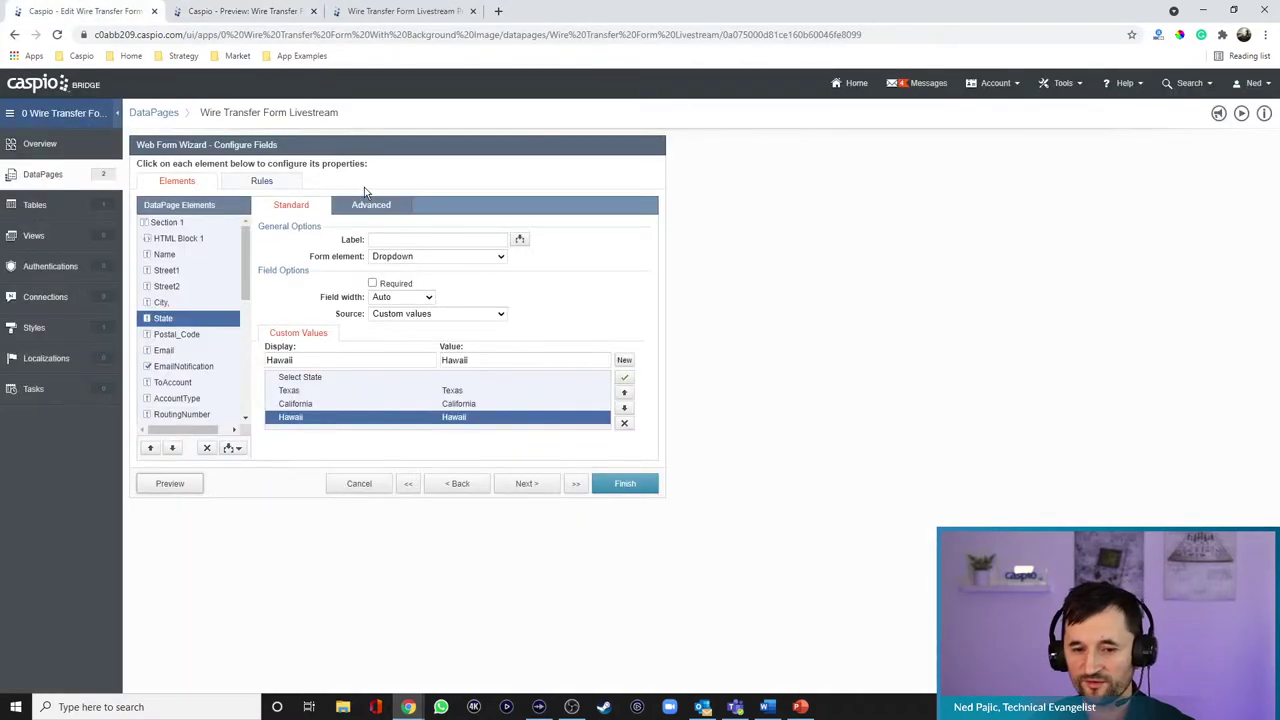
pyautogui.click(370, 206)
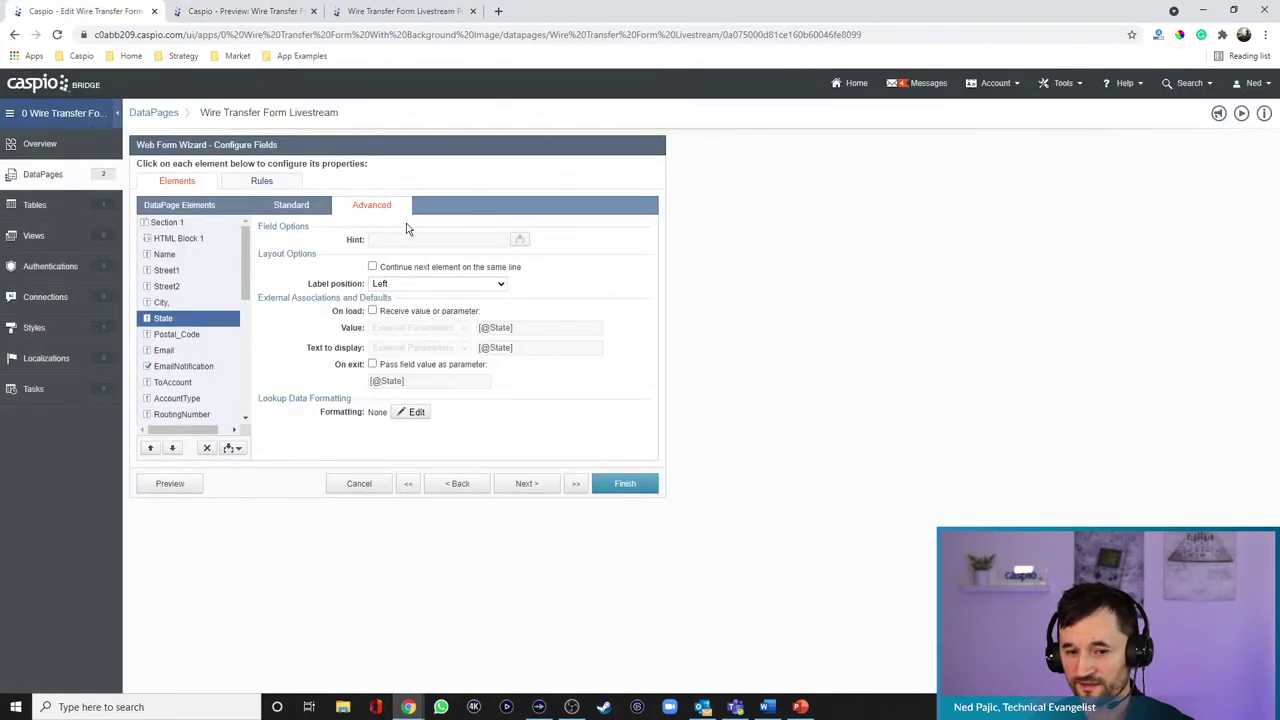
pyautogui.click(416, 287)
pyautogui.click(409, 319)
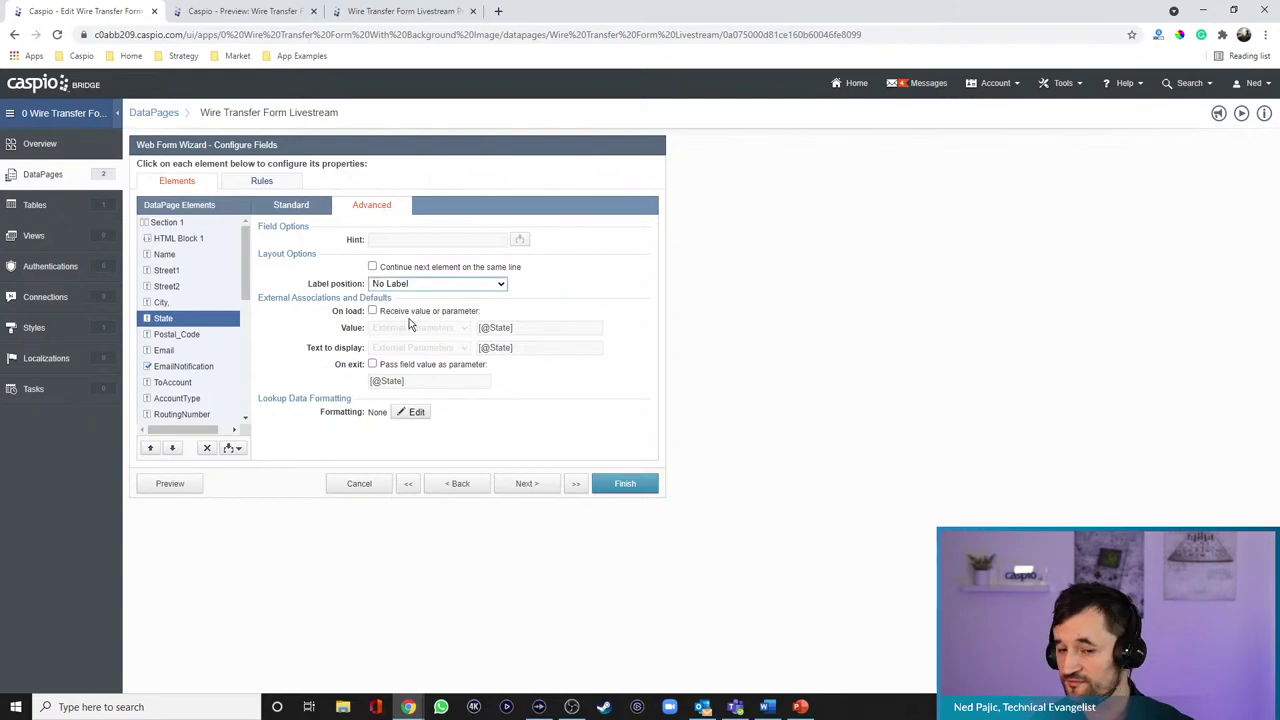
pyautogui.click(176, 484)
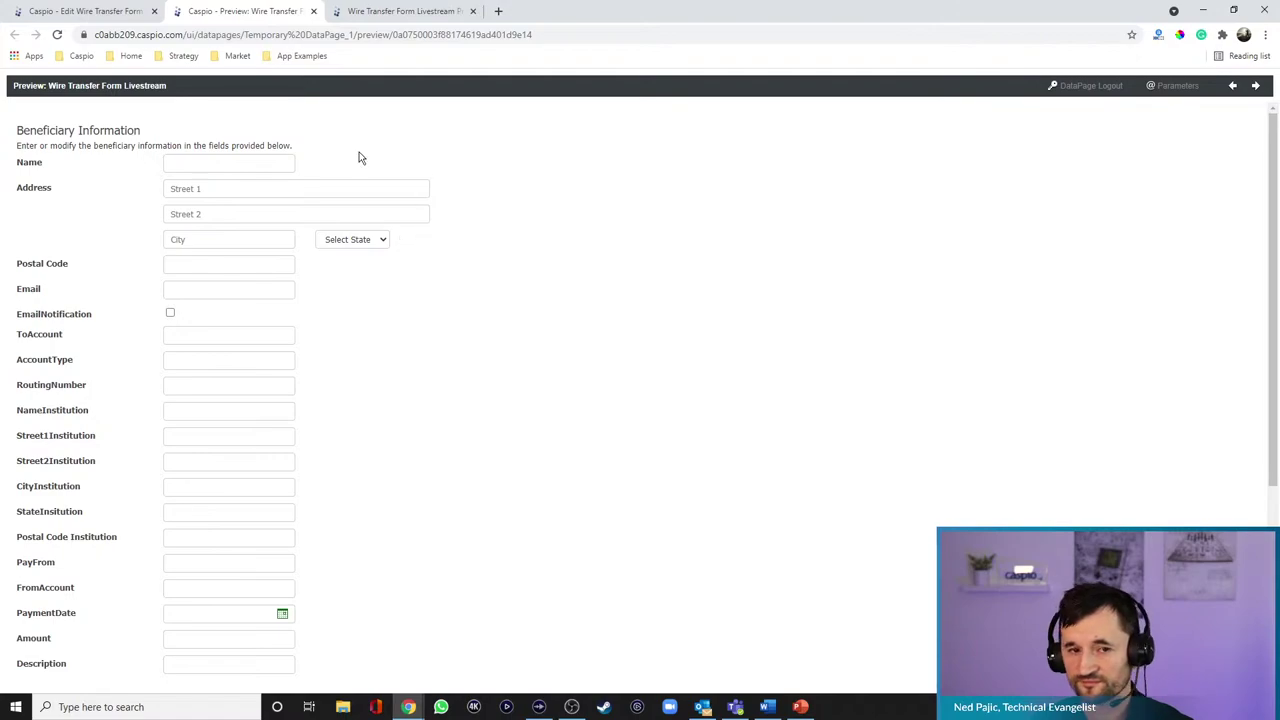
# - Make the element after State continue on the same line and set Postal_Code's label position to No Label
pyautogui.click(100, 13)
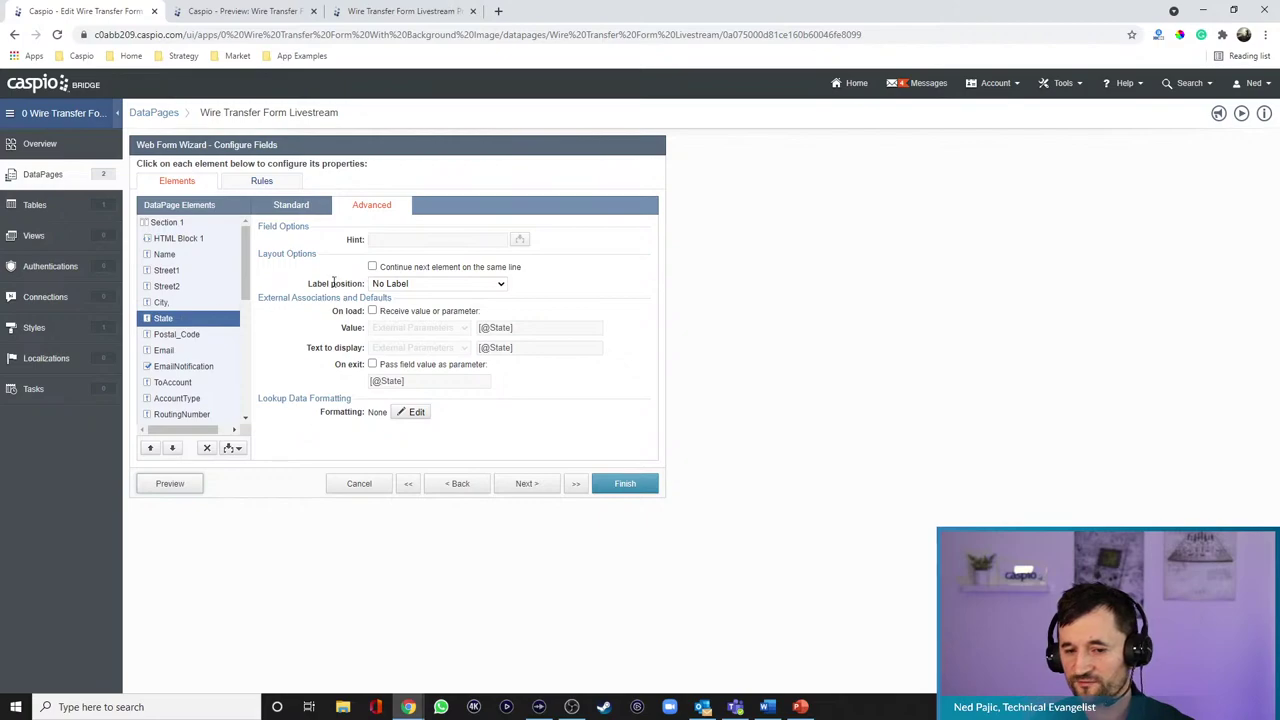
pyautogui.click(398, 270)
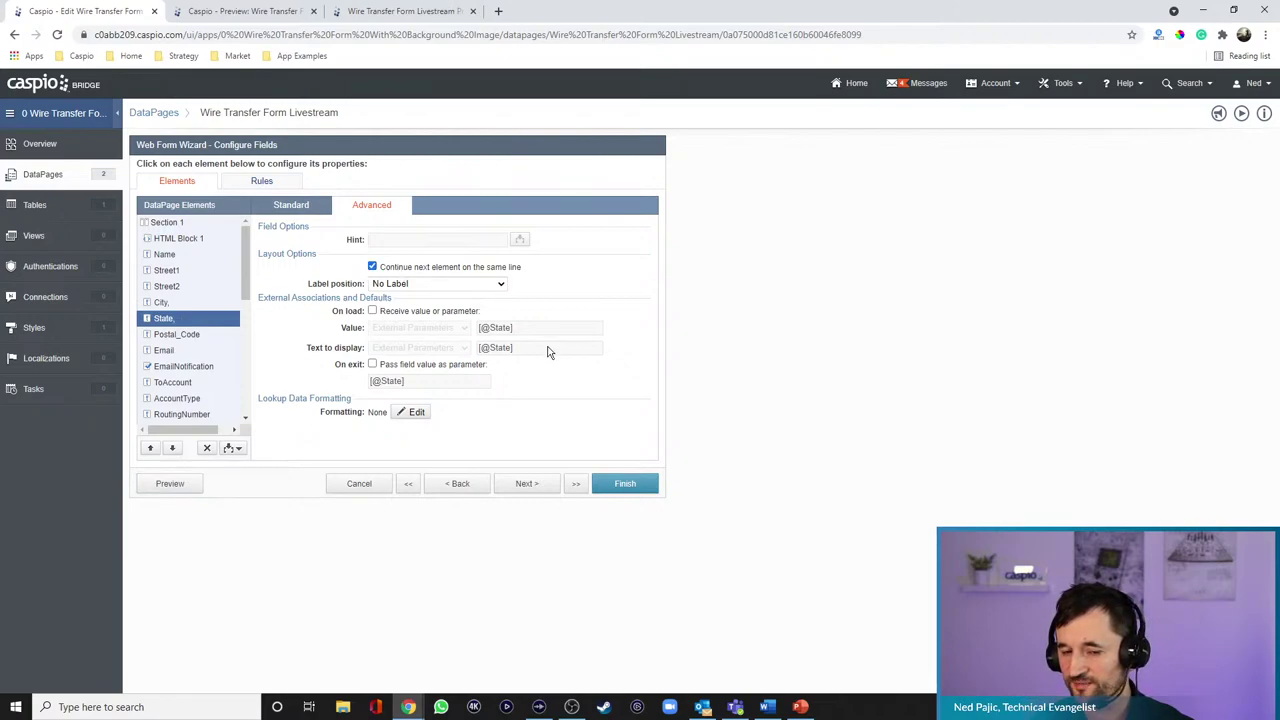
pyautogui.click(172, 334)
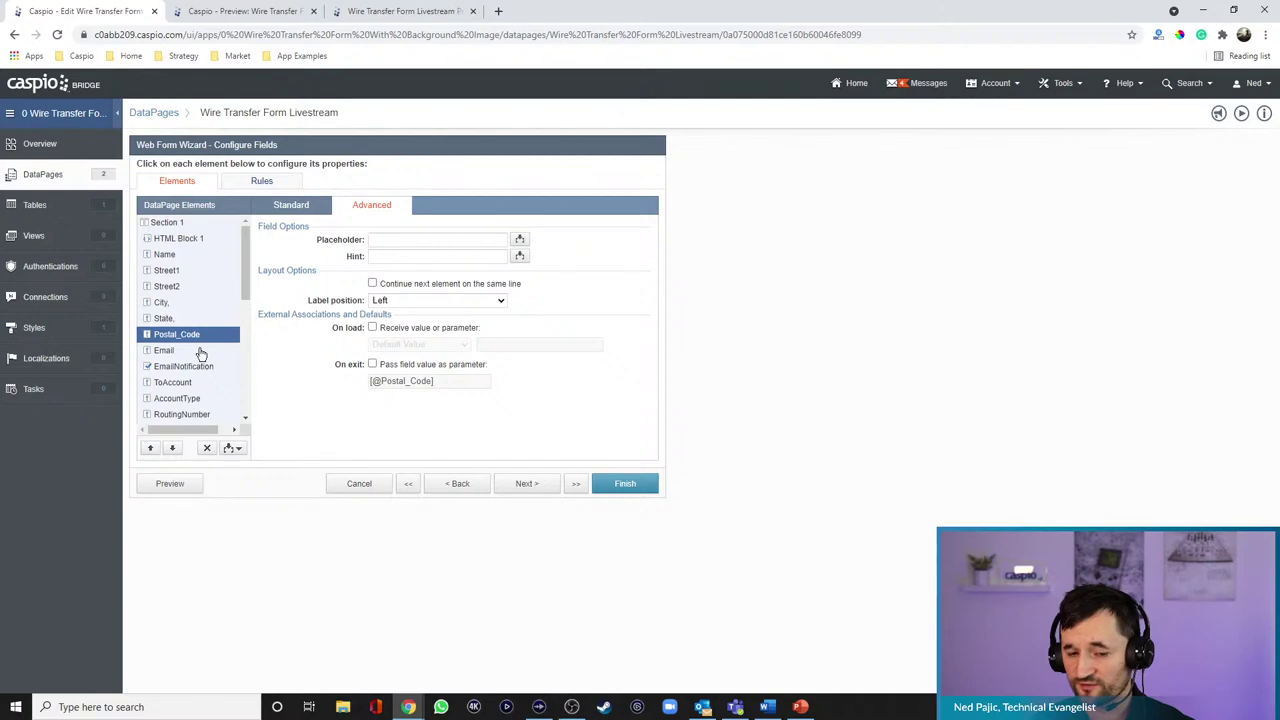
pyautogui.click(398, 300)
pyautogui.click(400, 337)
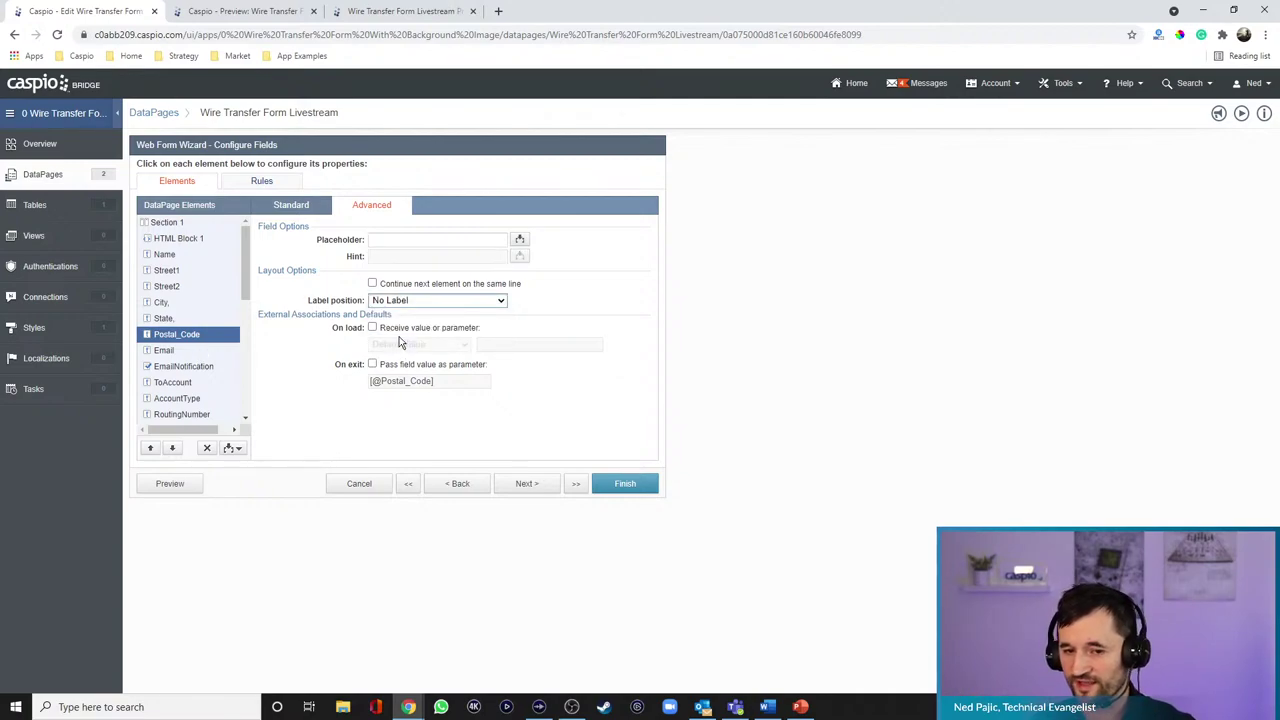
# - Give the Postal_Code field the placeholder "Zip Code" and preview the form
pyautogui.click(460, 243)
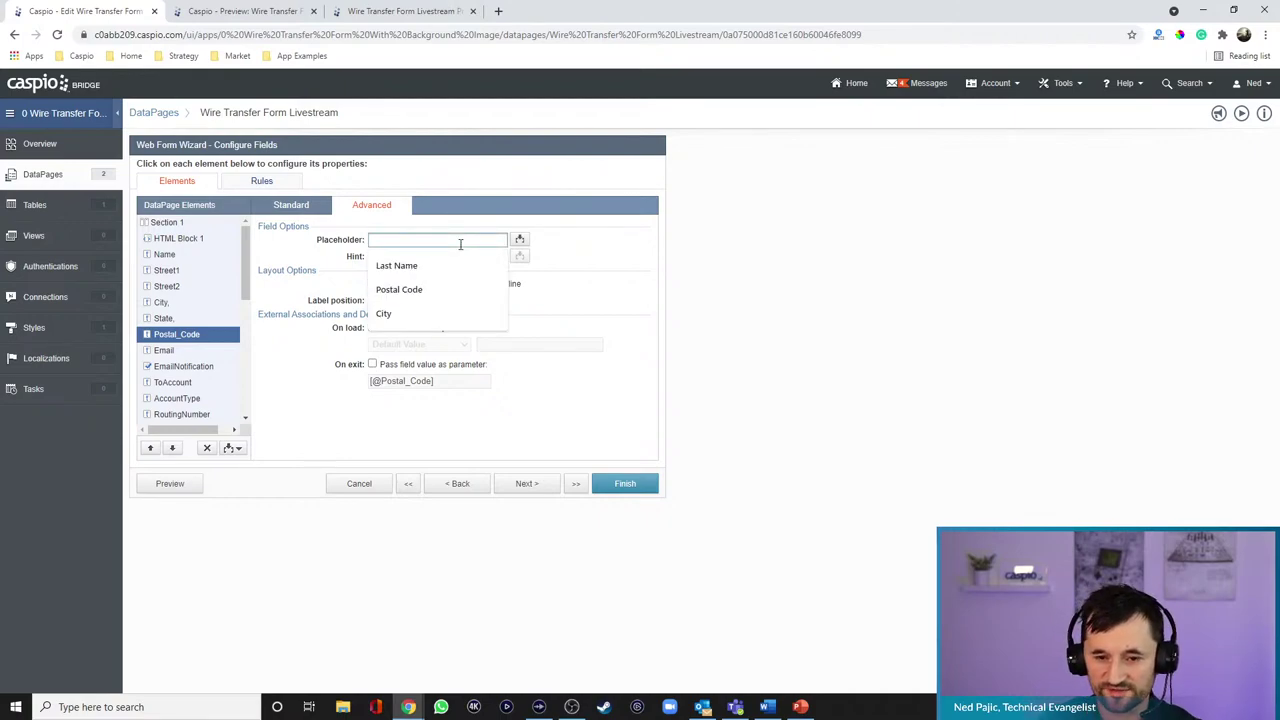
pyautogui.write('Zip code')
pyautogui.press('BackSpace')
pyautogui.press('BackSpace')
pyautogui.press('BackSpace')
pyautogui.press('BackSpace')
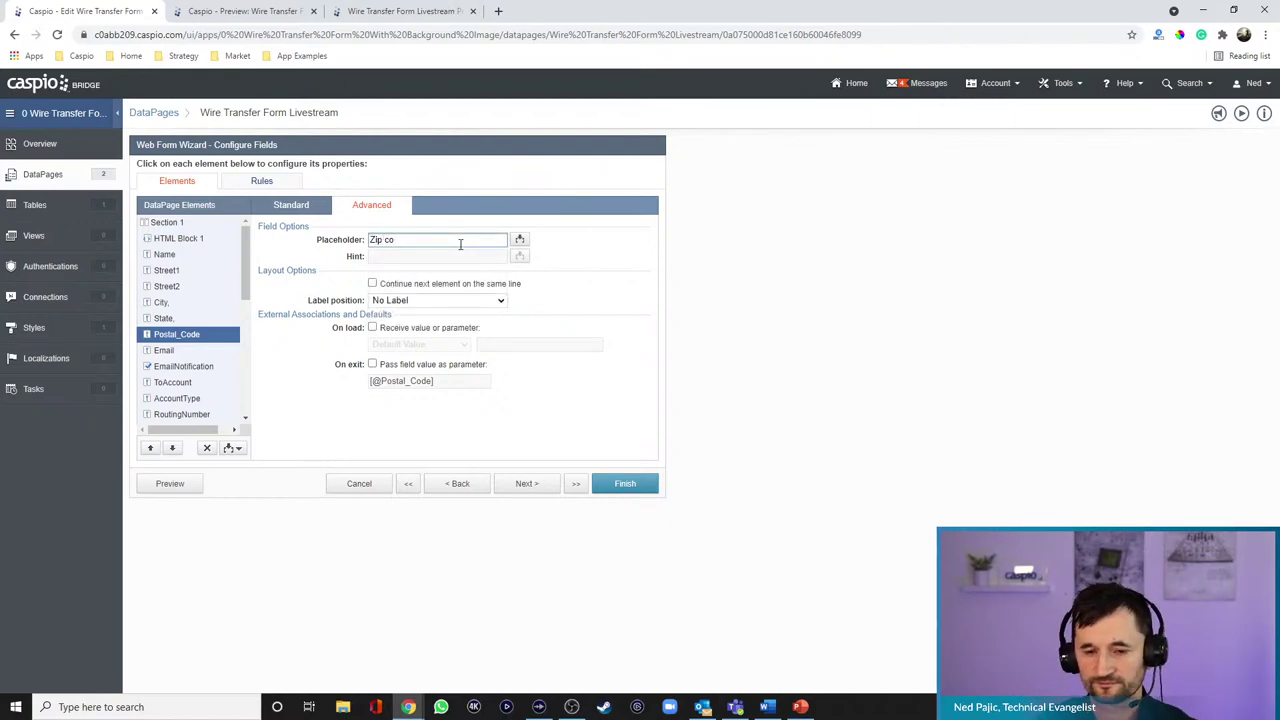
pyautogui.write('Code')
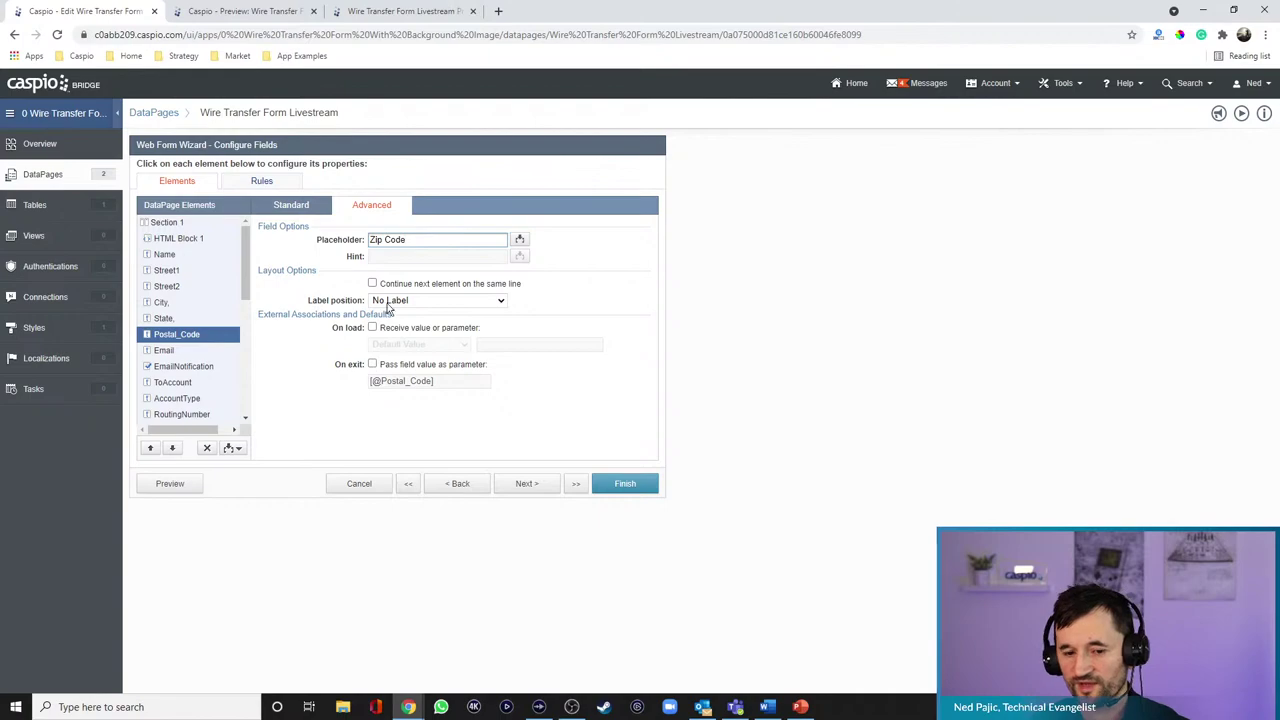
pyautogui.click(170, 484)
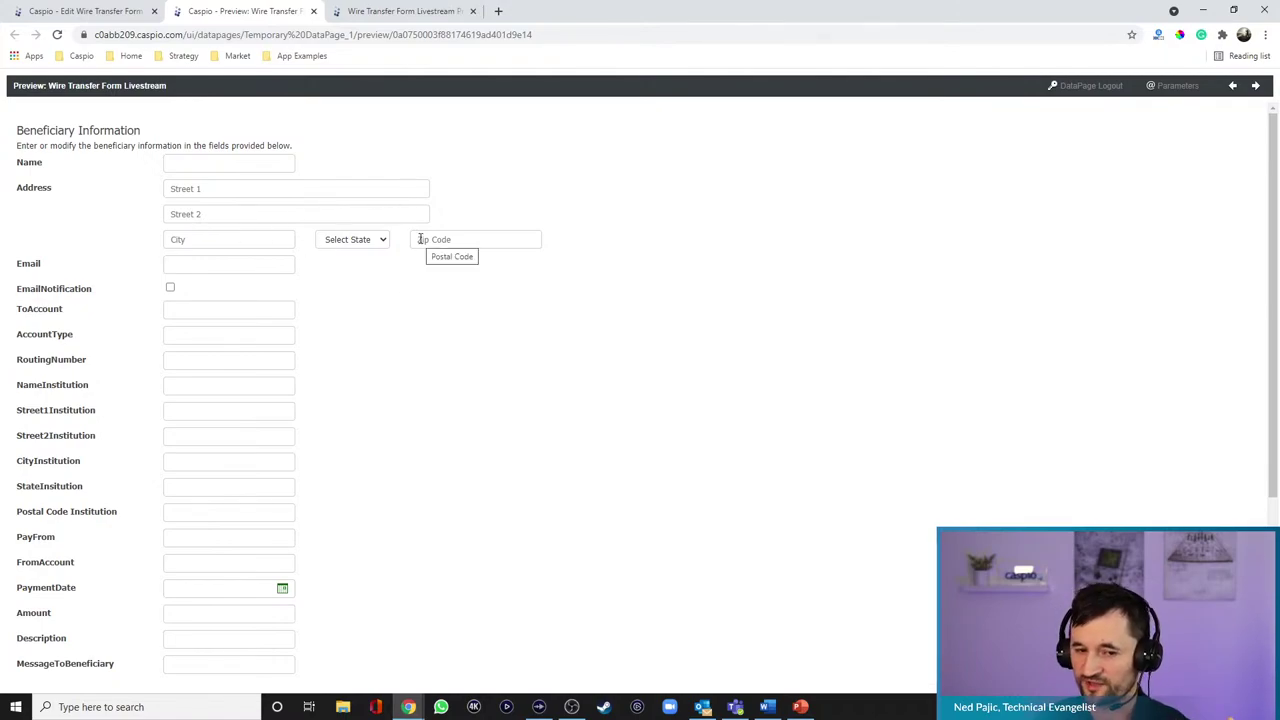
# - Test the previewed City field with a long string of random letters, and clear the entry
pyautogui.click(227, 240)
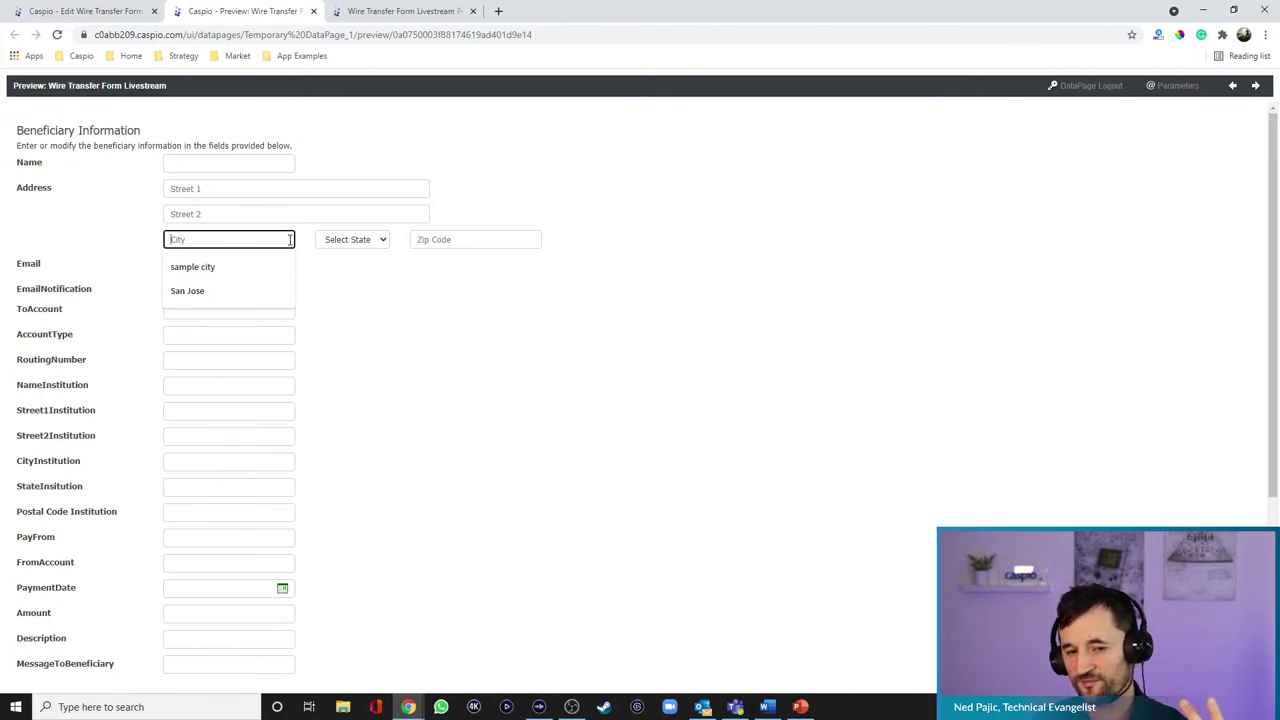
pyautogui.write('sdfhsdfhsdfgsldgfhaldfgfjhfladfghldfjhgldaf')
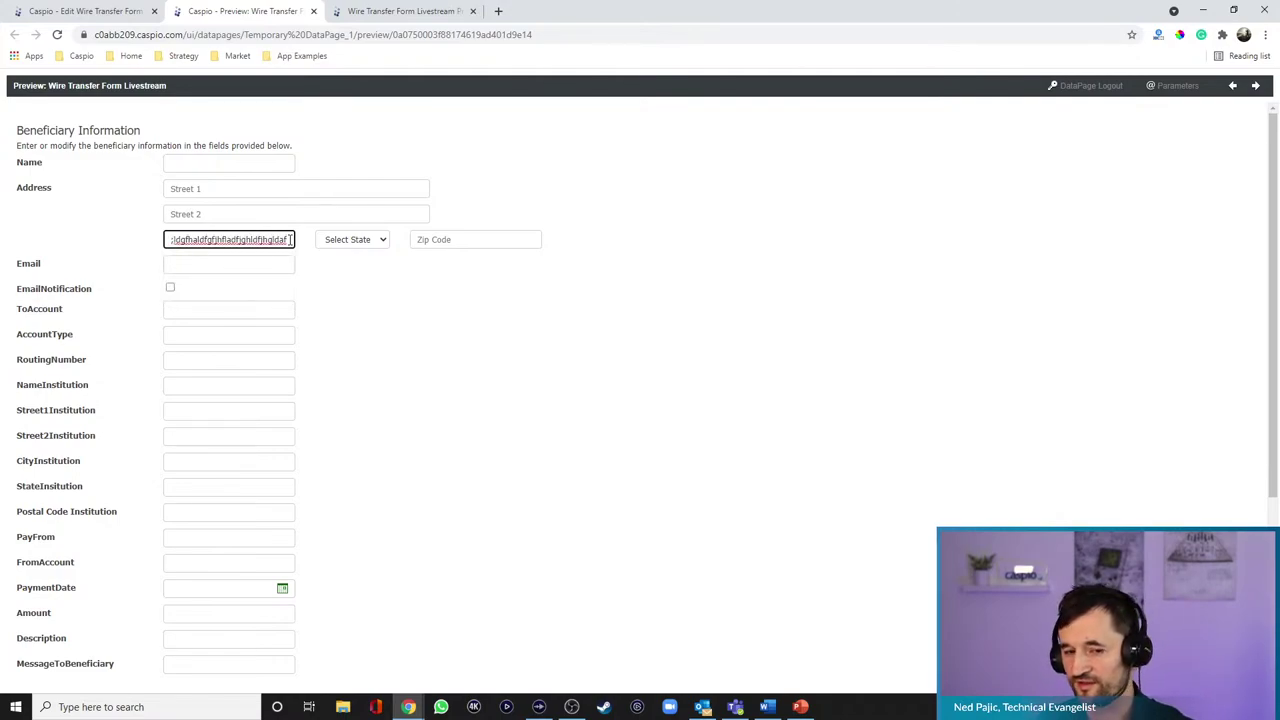
pyautogui.hotkey('ctrl', 'a')
pyautogui.press('BackSpace')
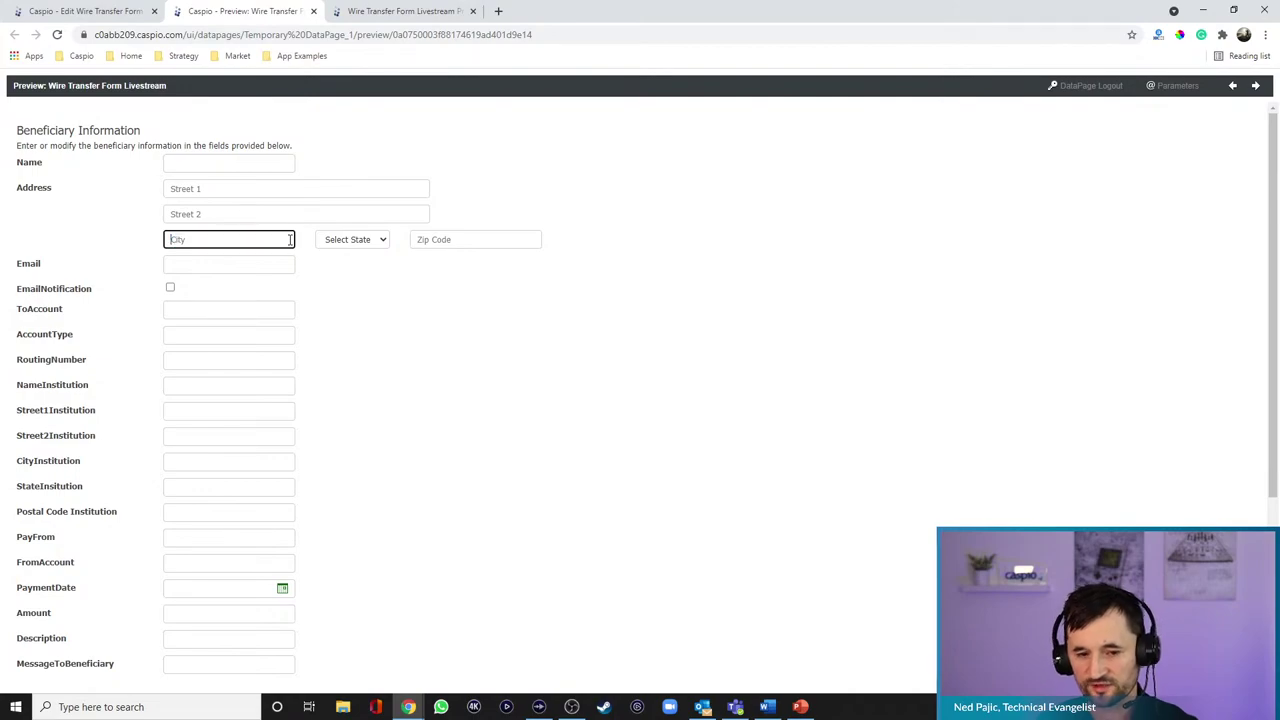
# - Return to the wizard and set the City field's width to 150 pixels
pyautogui.click(129, 11)
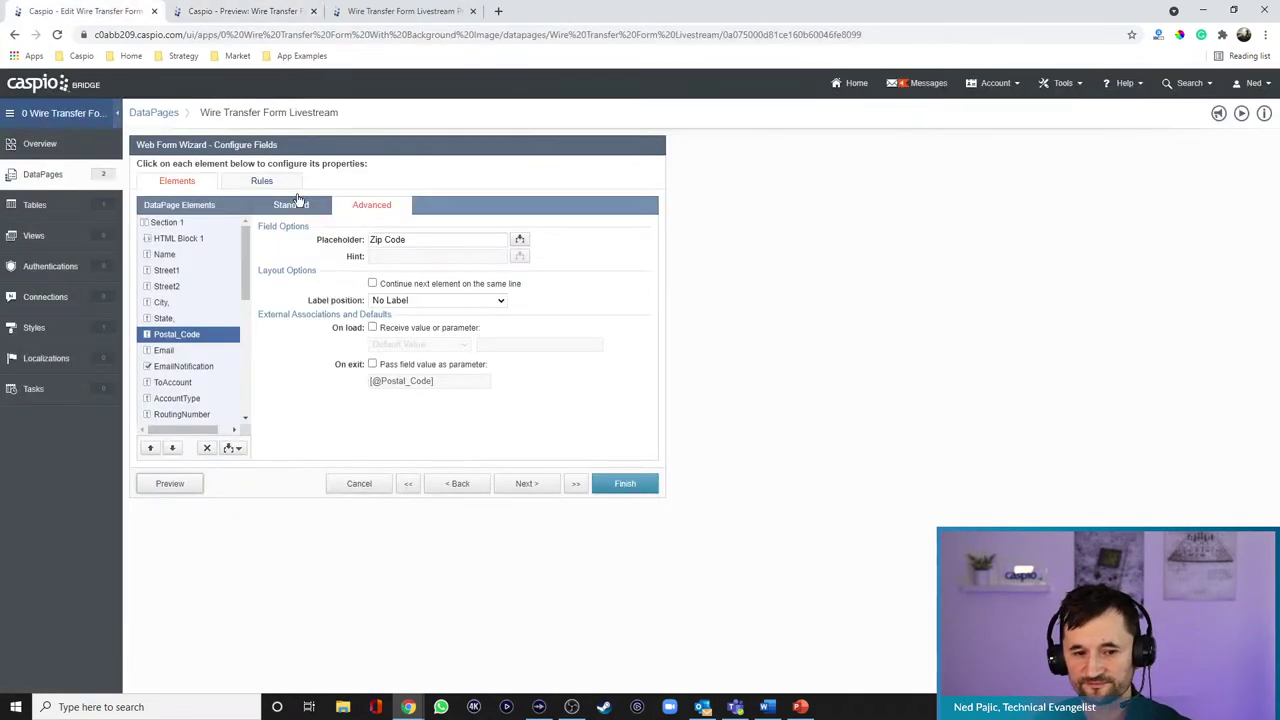
pyautogui.click(165, 302)
pyautogui.click(291, 206)
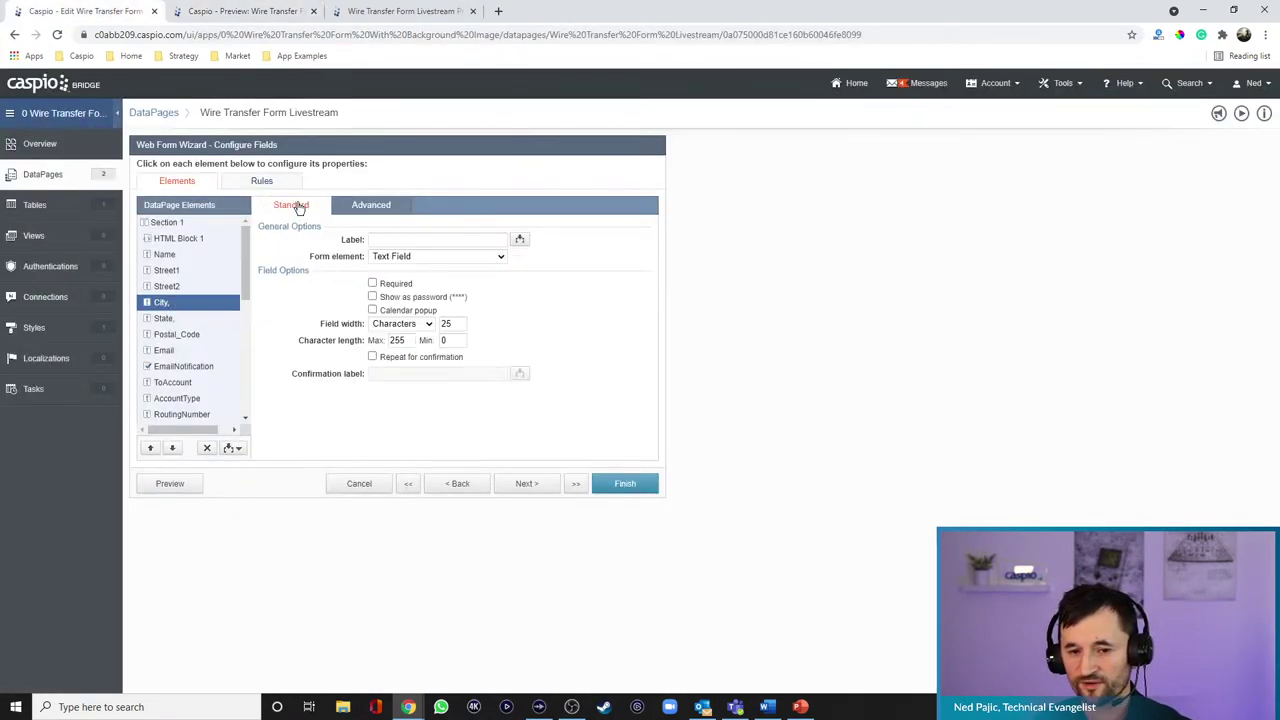
pyautogui.click(400, 324)
pyautogui.click(385, 348)
pyautogui.press('Tab')
pyautogui.write('150')
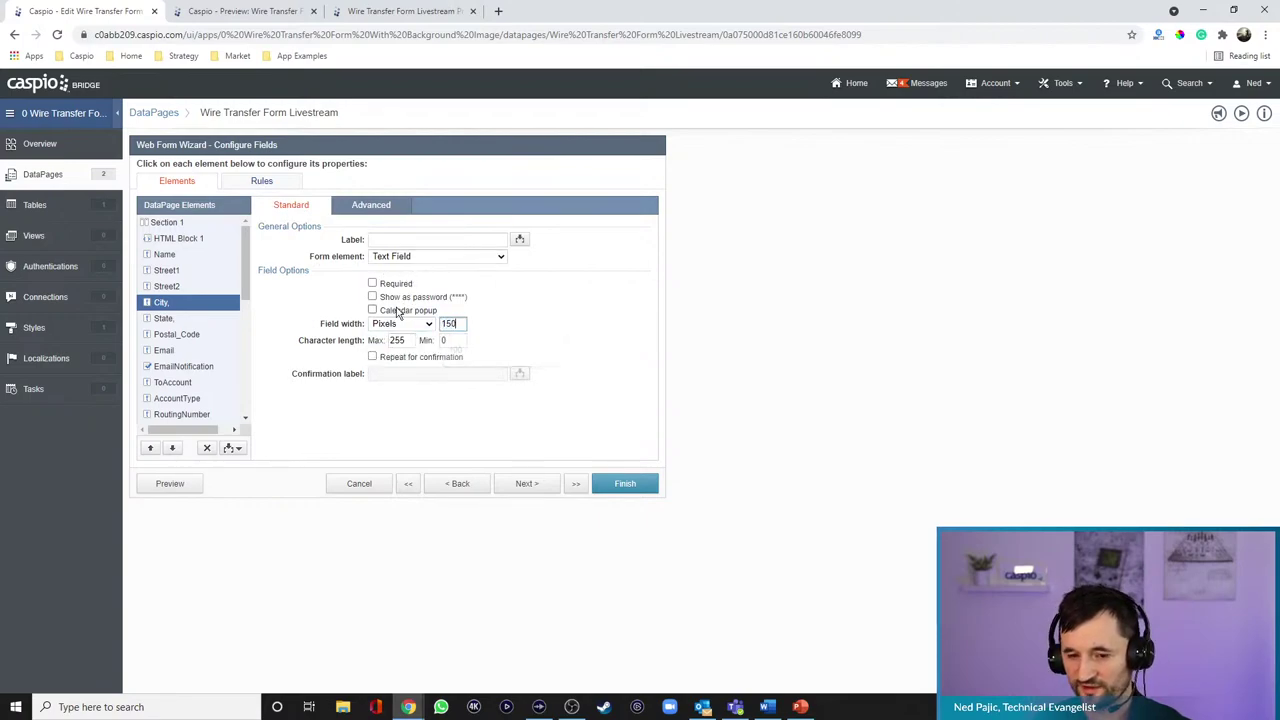
# - Preview the form and test the Zip Code field's width with a sample nine-digit zip code
pyautogui.click(170, 483)
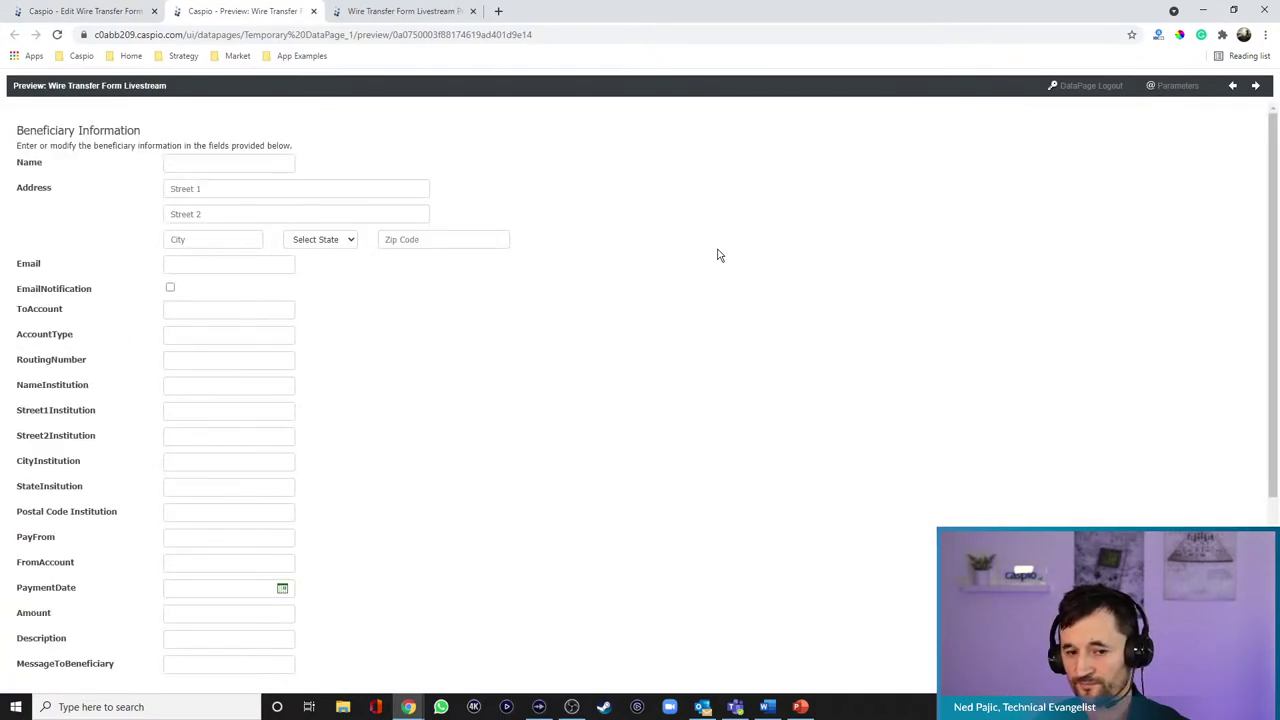
pyautogui.click(460, 241)
pyautogui.write('95487-5698')
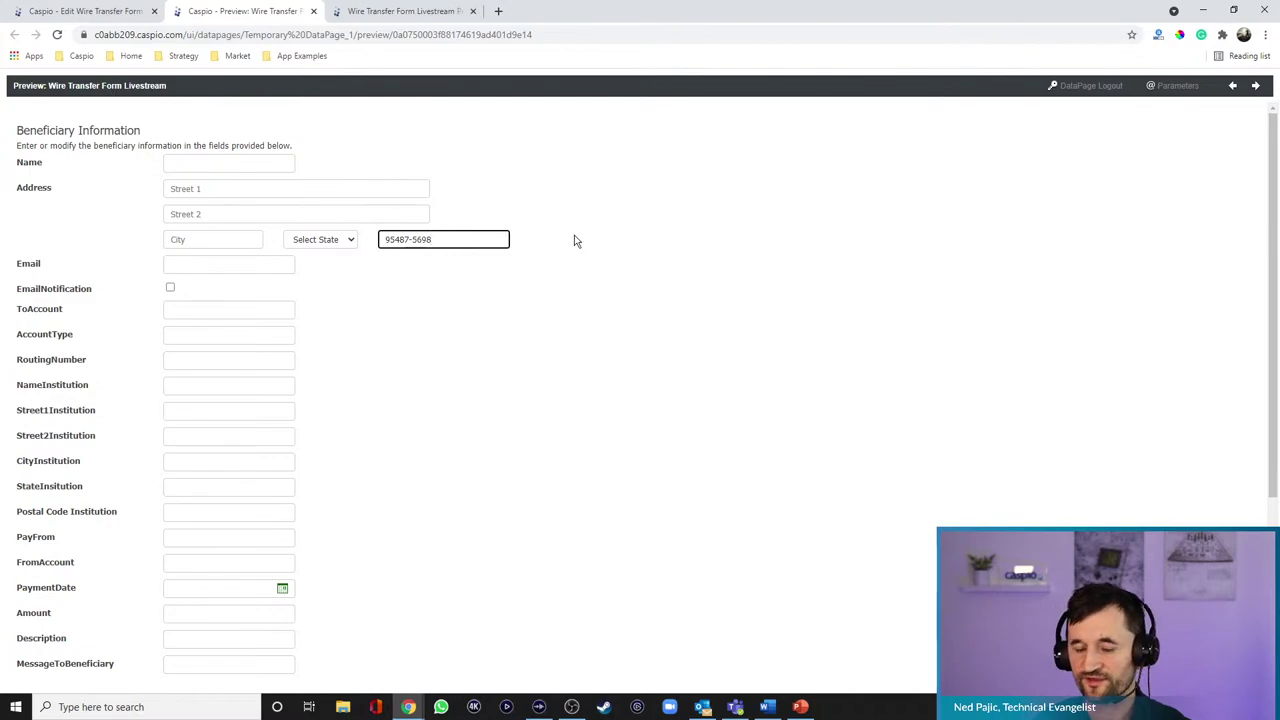
# - Return to the wizard, set the Postal_Code field's width to 110 pixels and preview the form
pyautogui.click(104, 12)
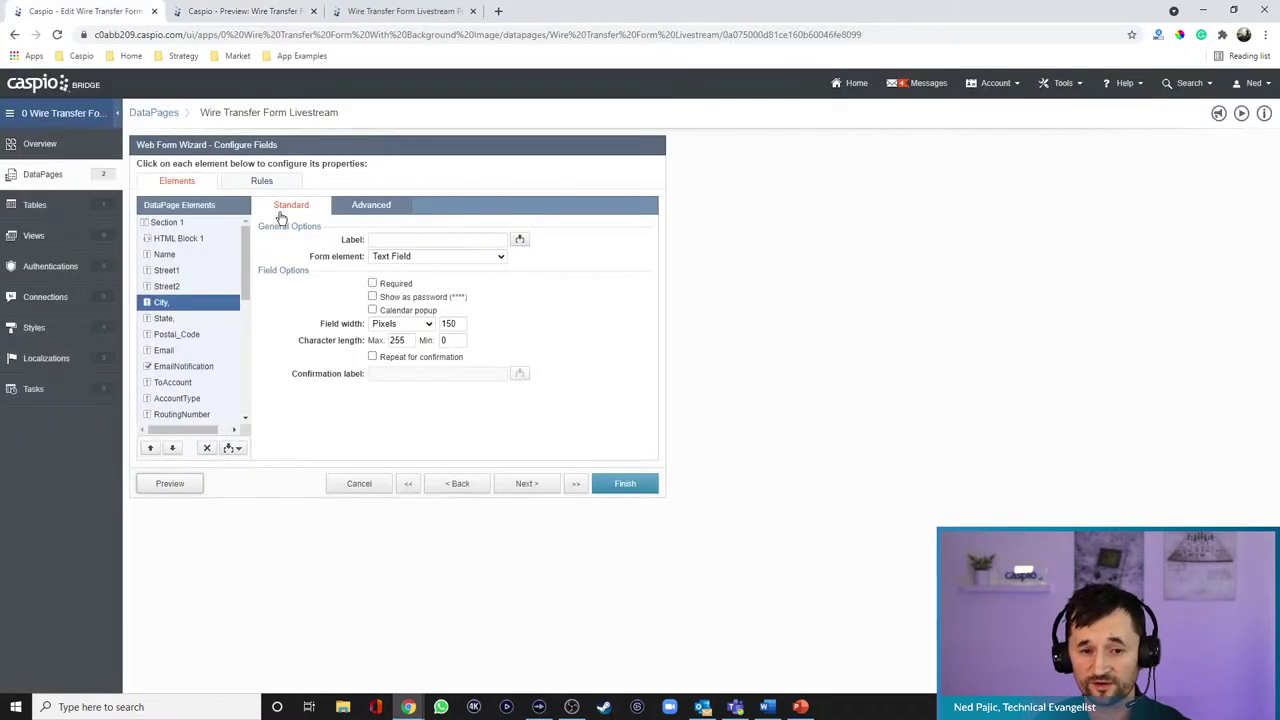
pyautogui.click(164, 318)
pyautogui.click(172, 335)
pyautogui.click(400, 323)
pyautogui.click(385, 346)
pyautogui.press('Tab')
pyautogui.write('110')
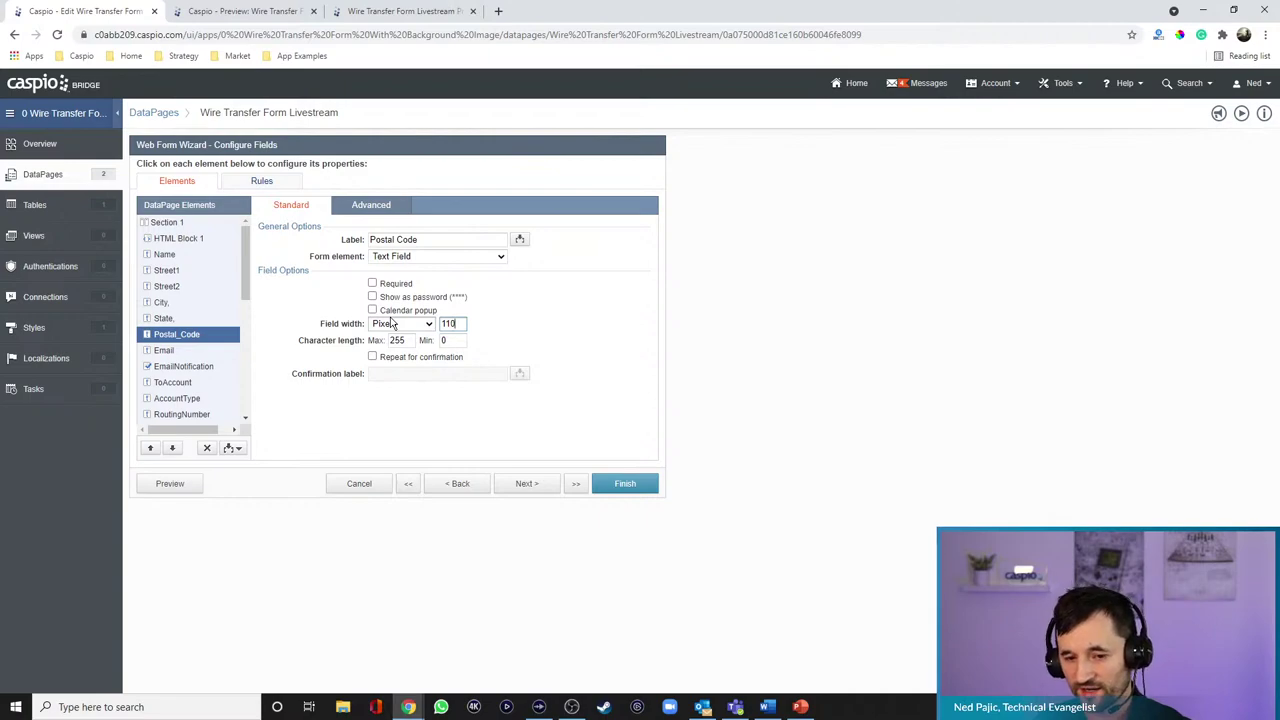
pyautogui.click(171, 484)
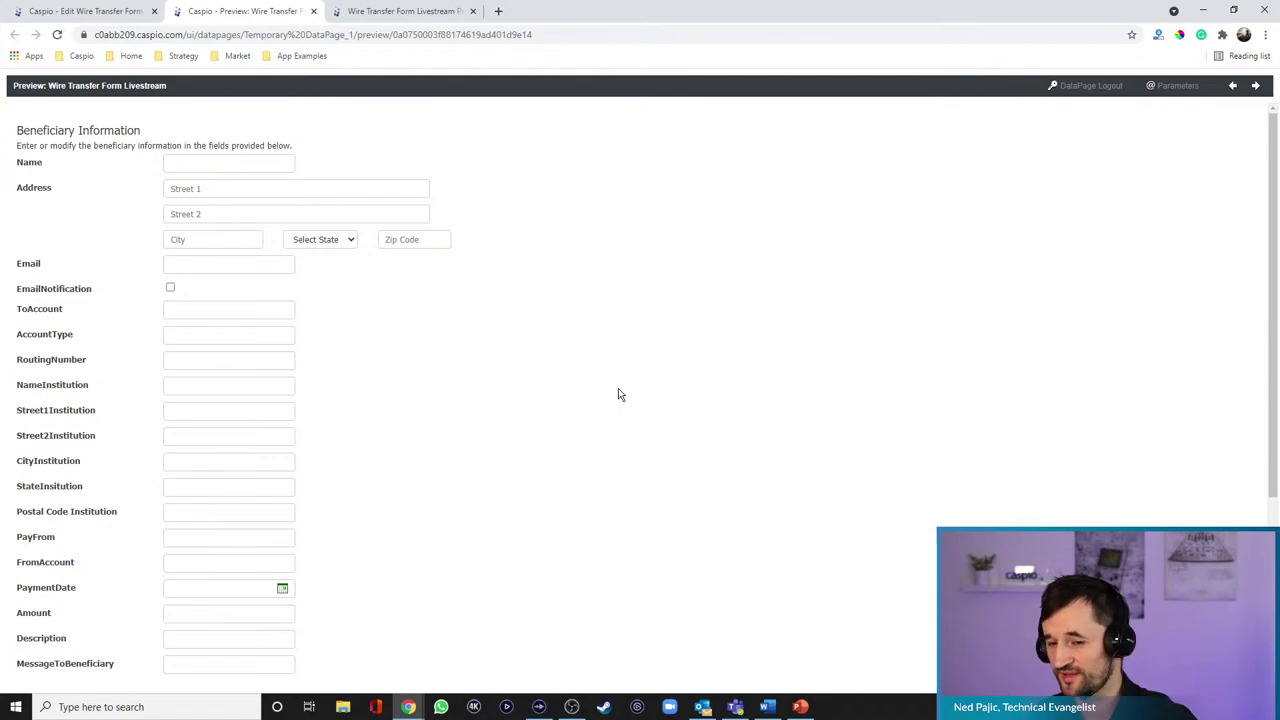
# - Inspect the previewed City field in the browser developer tools and try reducing its width to 140px
pyautogui.press('F12')
pyautogui.moveTo(609, 522); pyautogui.dragTo(606, 414)
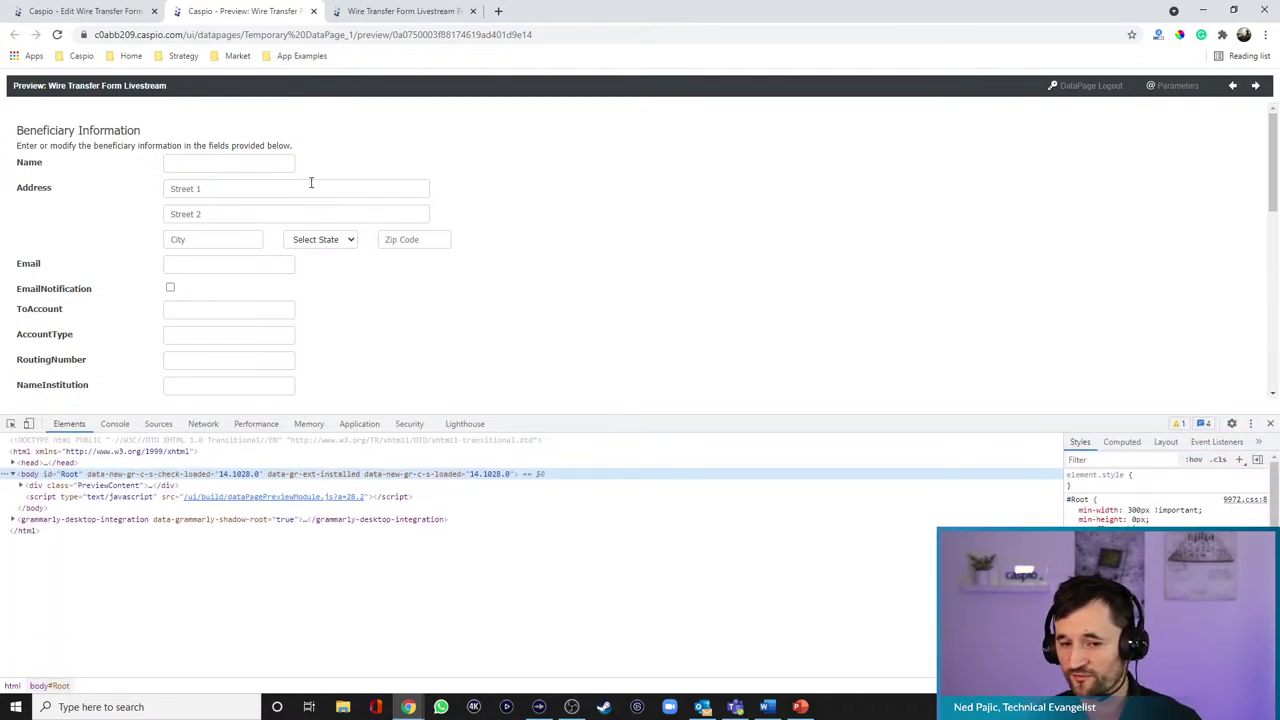
pyautogui.click(11, 423)
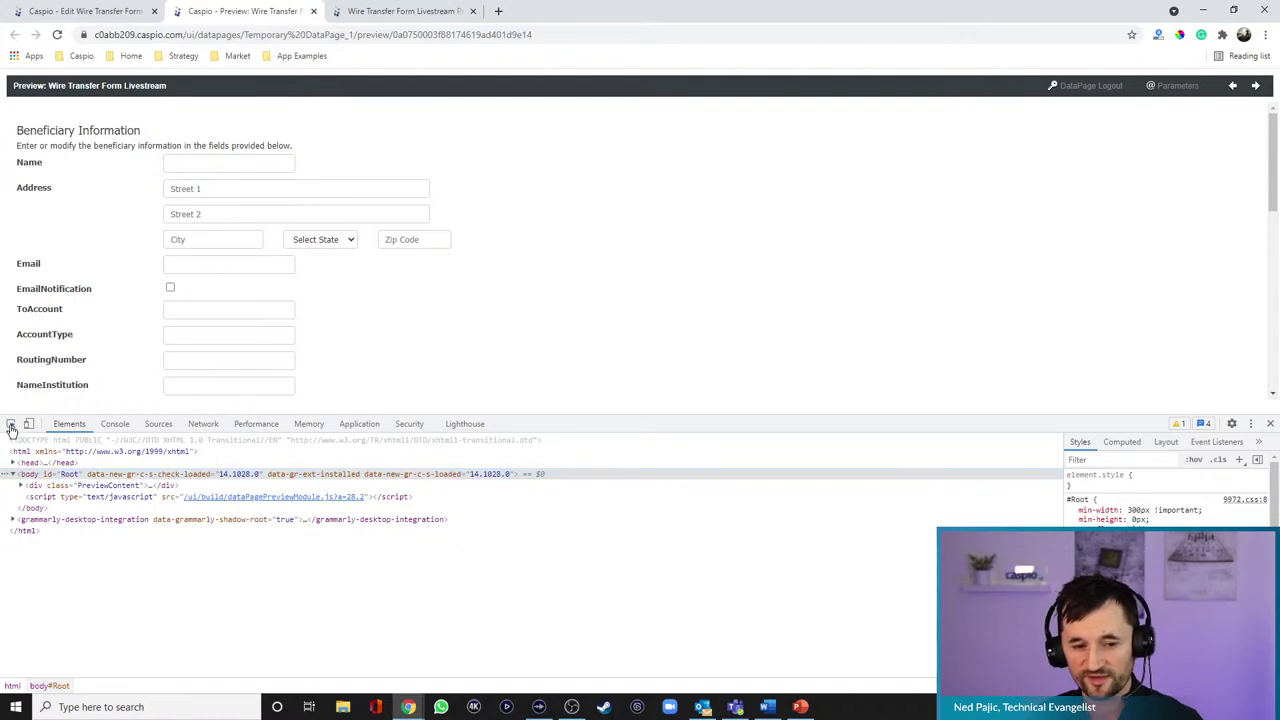
pyautogui.click(225, 244)
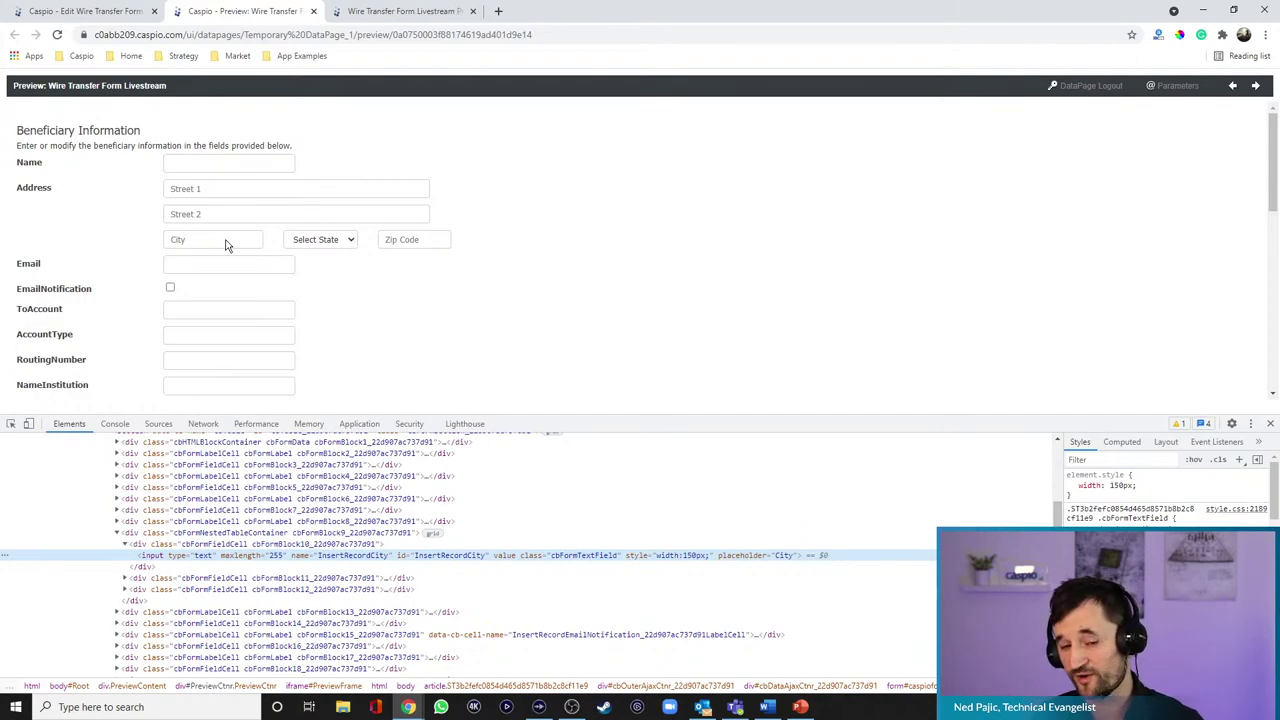
pyautogui.click(1117, 485)
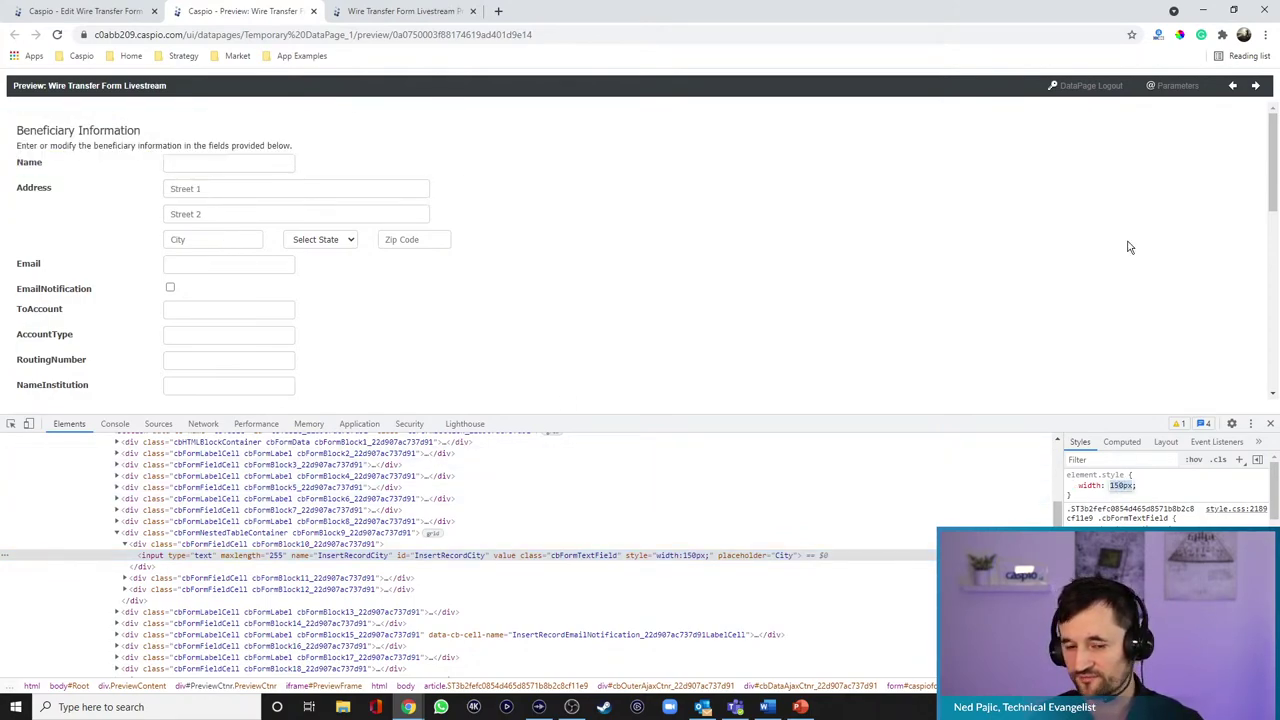
pyautogui.press('Down')
pyautogui.press('Down')
pyautogui.press('Down')
pyautogui.press('Down')
pyautogui.press('Down')
pyautogui.press('Down')
pyautogui.press('Down')
pyautogui.press('Down')
pyautogui.press('Down')
pyautogui.press('Down')
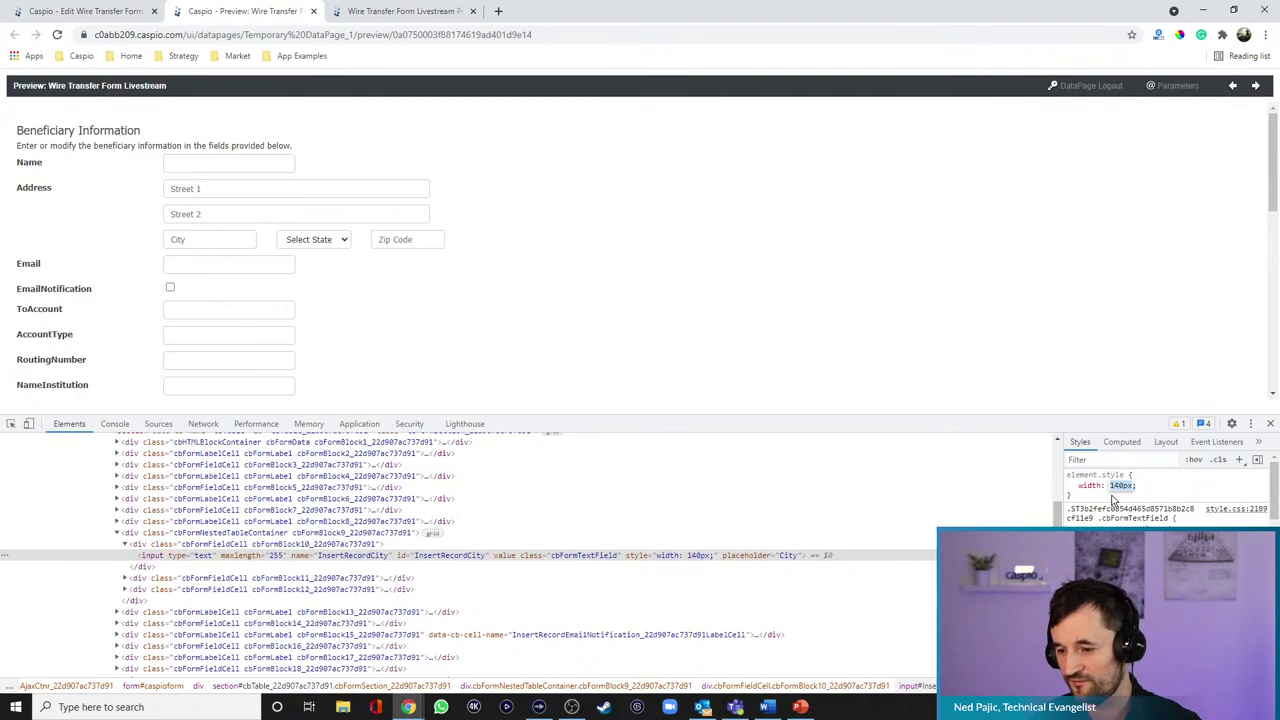
# - Inspect the previewed Zip Code field and try reducing its width to 88px to align with the street fields
pyautogui.click(7, 425)
pyautogui.click(402, 242)
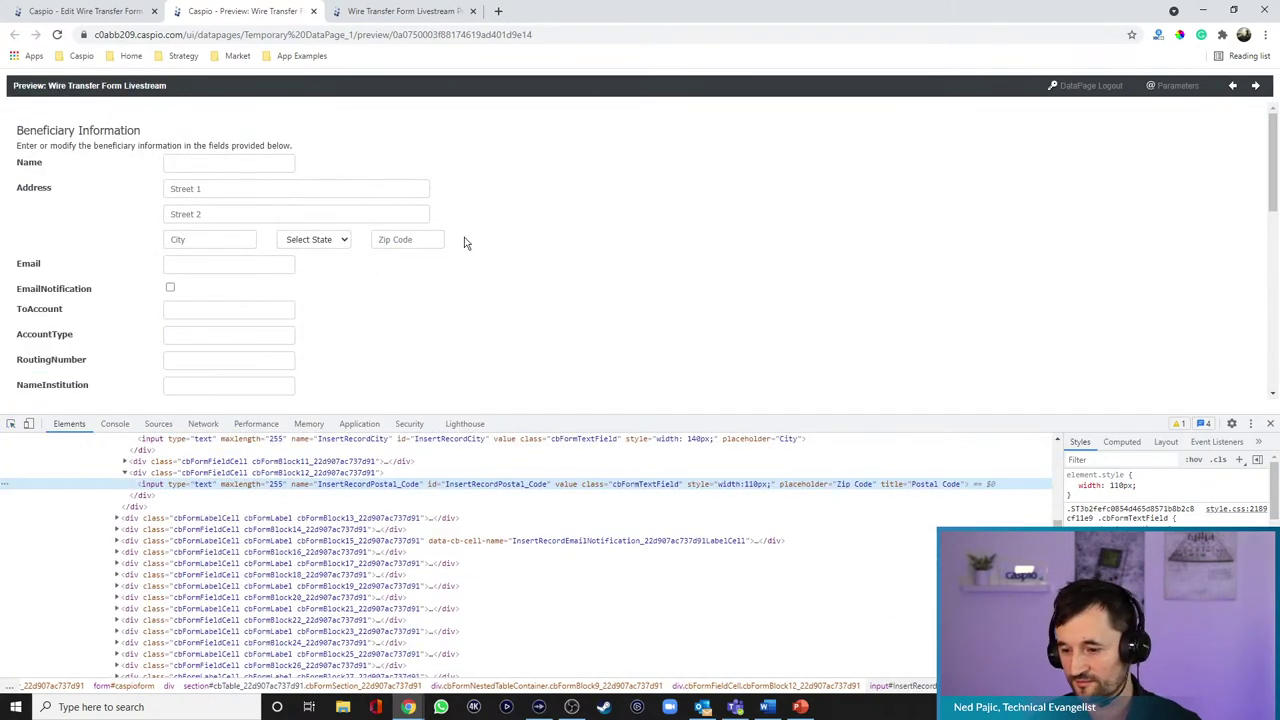
pyautogui.click(1123, 487)
pyautogui.press('Down')
pyautogui.press('Down')
pyautogui.press('Down')
pyautogui.press('Down')
pyautogui.press('Down')
pyautogui.press('Down')
pyautogui.press('Down')
pyautogui.press('Down')
pyautogui.press('Down')
pyautogui.press('Down')
pyautogui.press('Down')
pyautogui.press('Down')
pyautogui.press('Down')
pyautogui.press('Down')
pyautogui.press('Down')
pyautogui.press('Down')
pyautogui.press('Down')
pyautogui.press('Down')
pyautogui.press('Down')
pyautogui.press('Down')
pyautogui.press('Down')
pyautogui.press('Down')
pyautogui.press('Down')
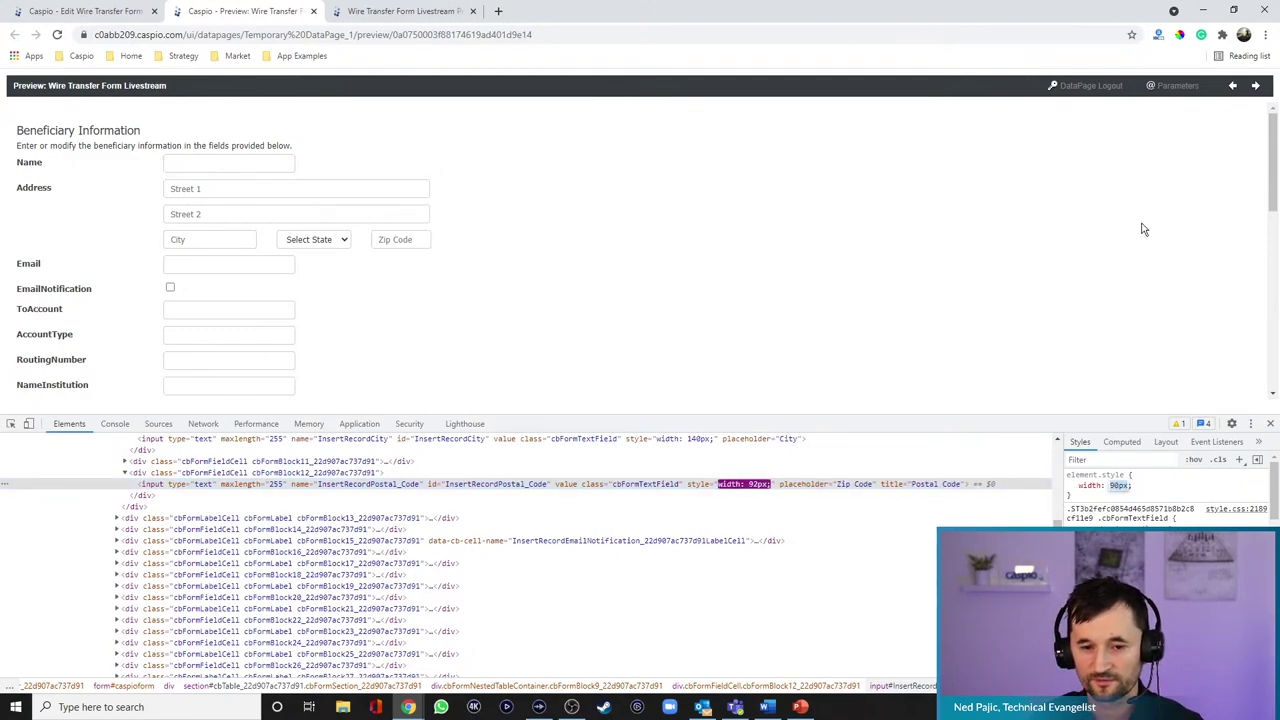
pyautogui.press('Up')
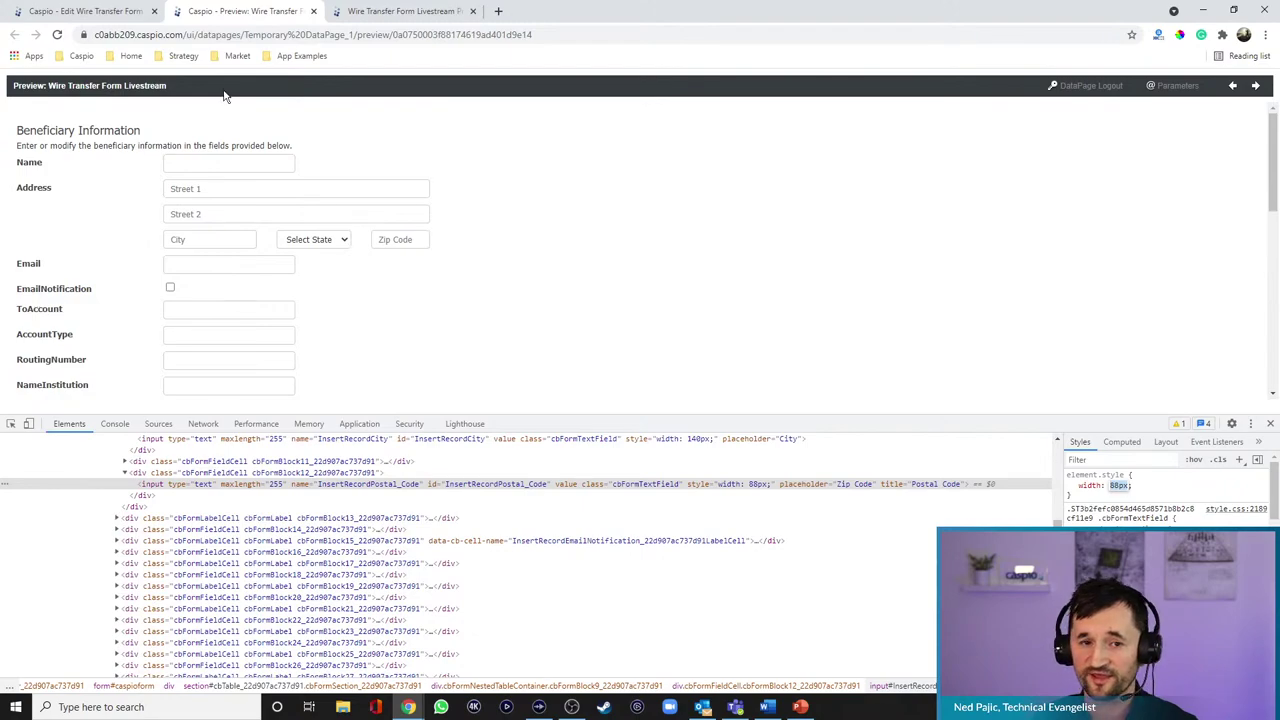
# - Return to the wizard and set the City field's width to 140 pixels
pyautogui.click(118, 14)
pyautogui.click(163, 303)
pyautogui.doubleClick(453, 323)
pyautogui.write('140')
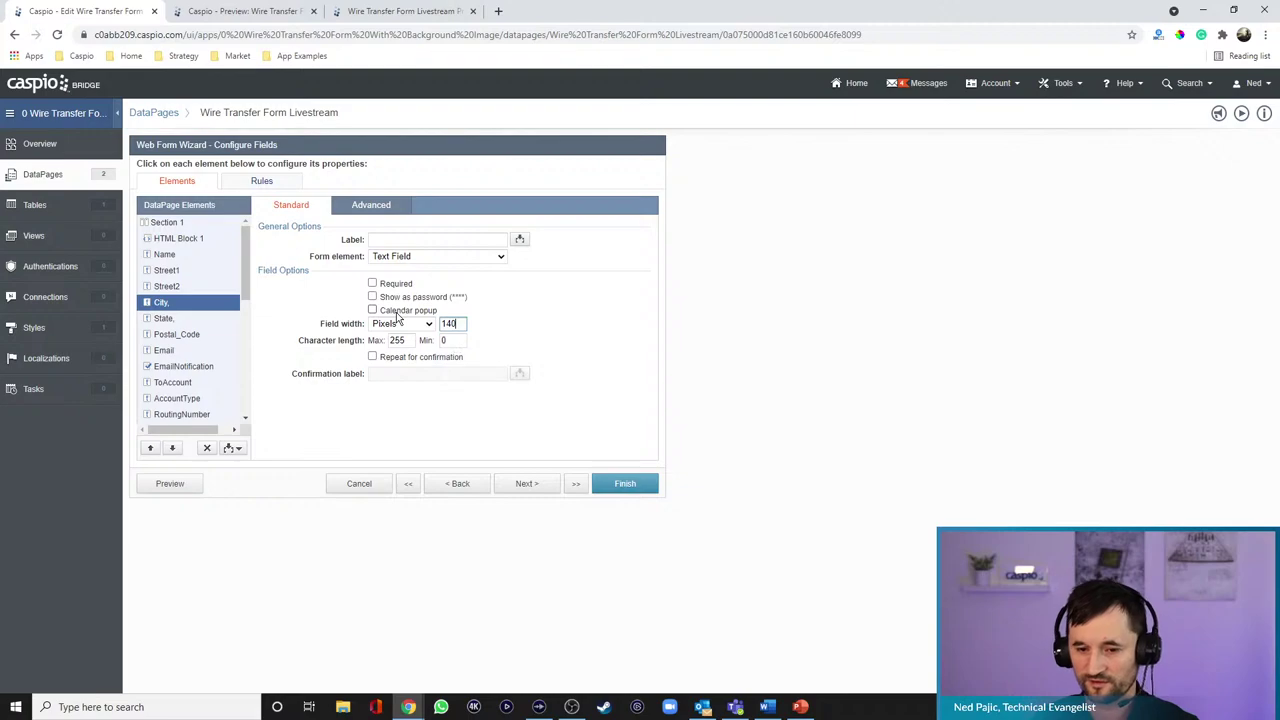
# - Set the Postal_Code field's width to 88 pixels and preview the form with the developer tools closed
pyautogui.click(177, 334)
pyautogui.doubleClick(448, 323)
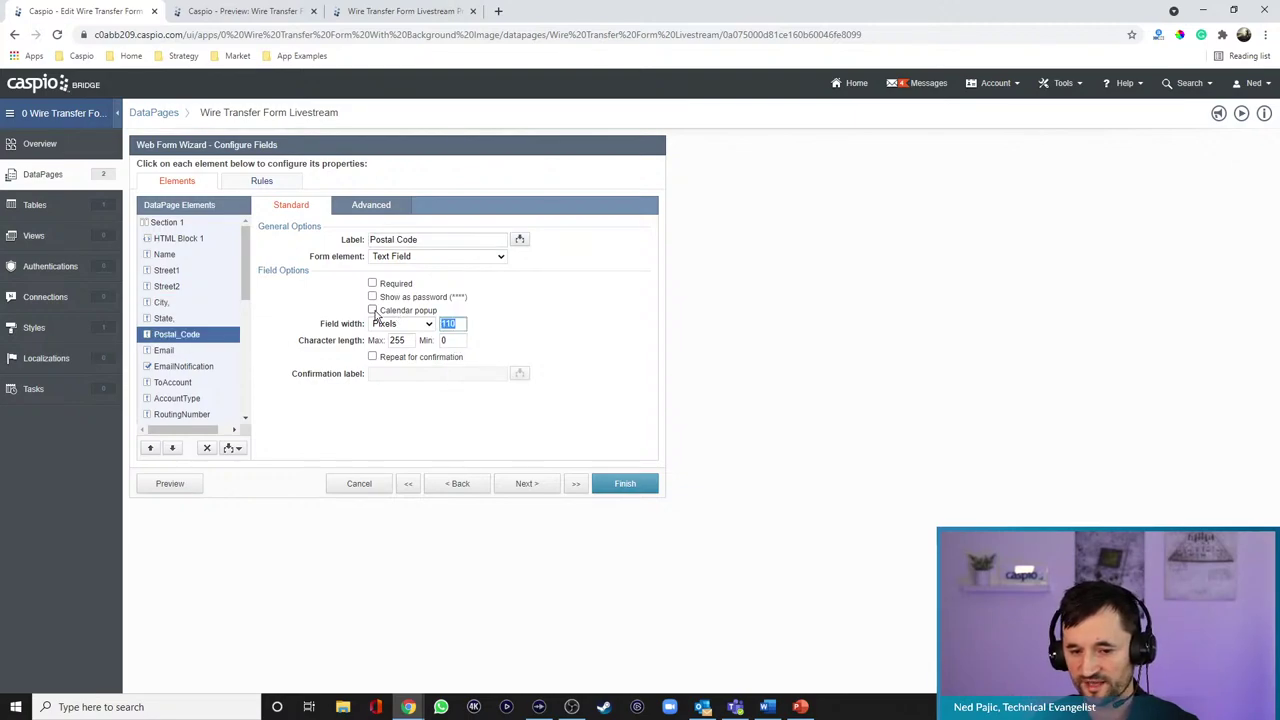
pyautogui.write('88')
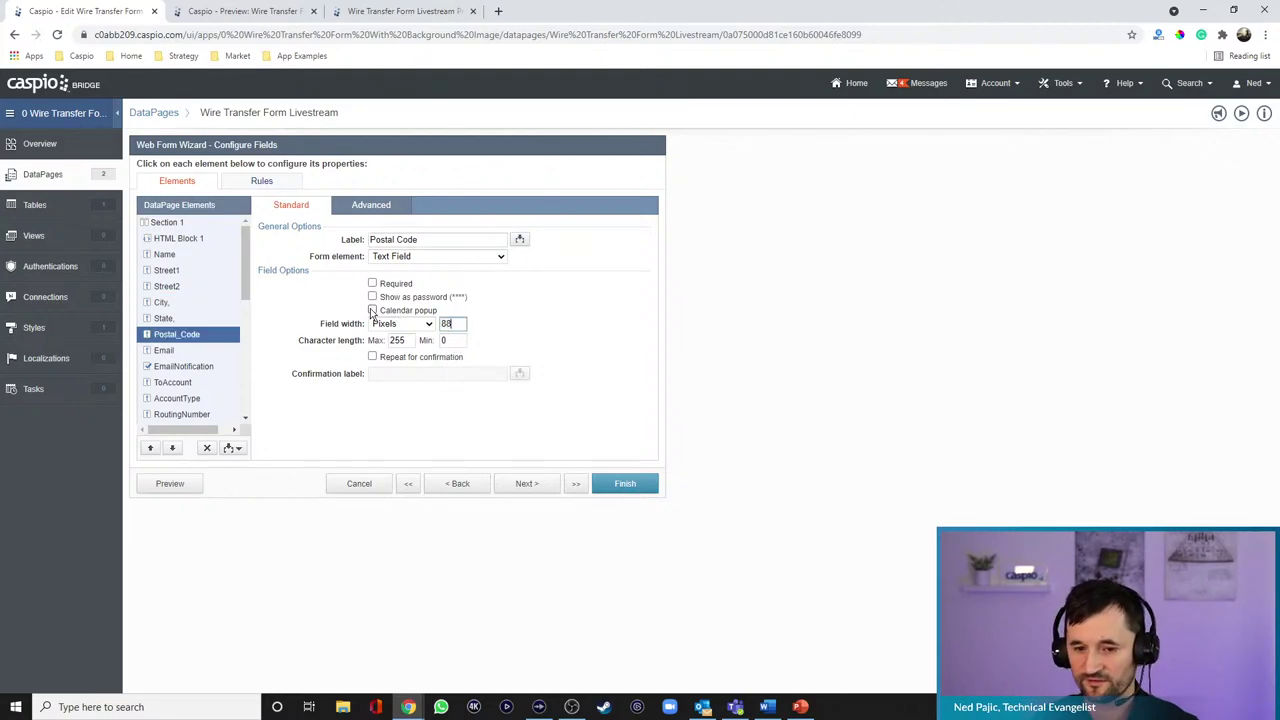
pyautogui.click(190, 484)
pyautogui.click(1270, 424)
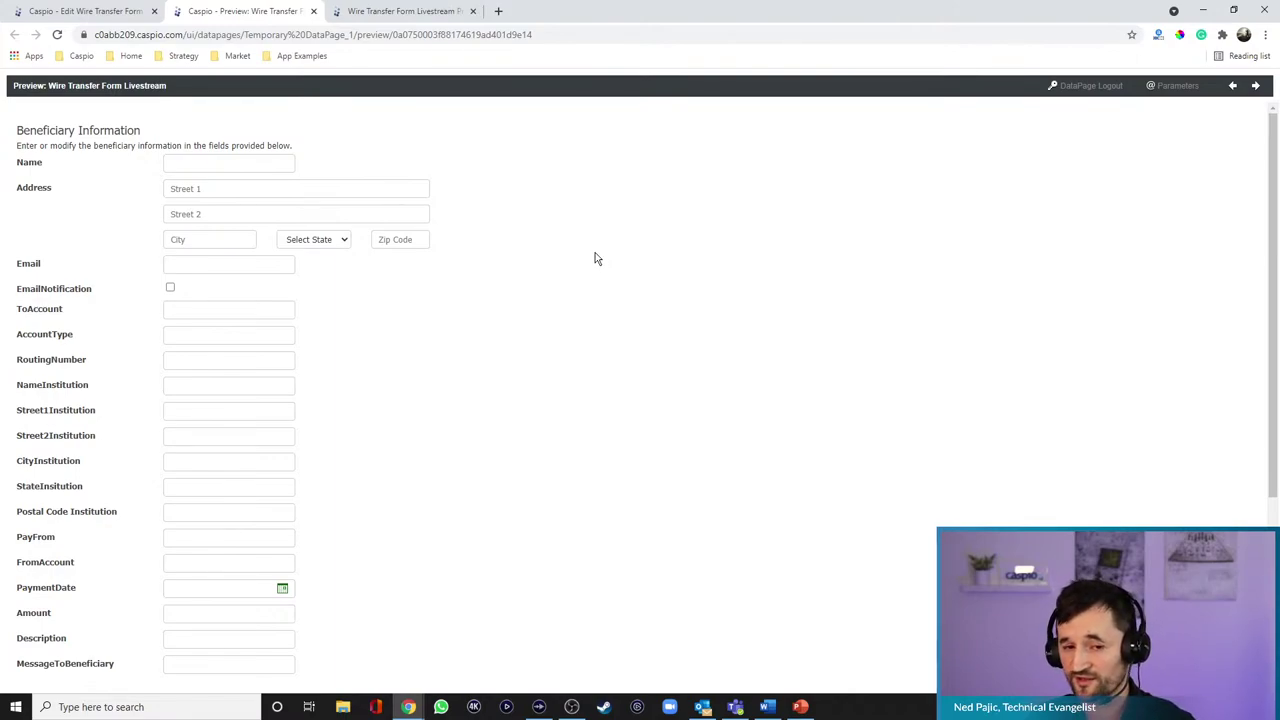
# - Set the Name field's width to 400 pixels and preview the form
pyautogui.click(124, 19)
pyautogui.click(165, 254)
pyautogui.click(400, 323)
pyautogui.click(385, 346)
pyautogui.doubleClick(449, 323)
pyautogui.write('4000')
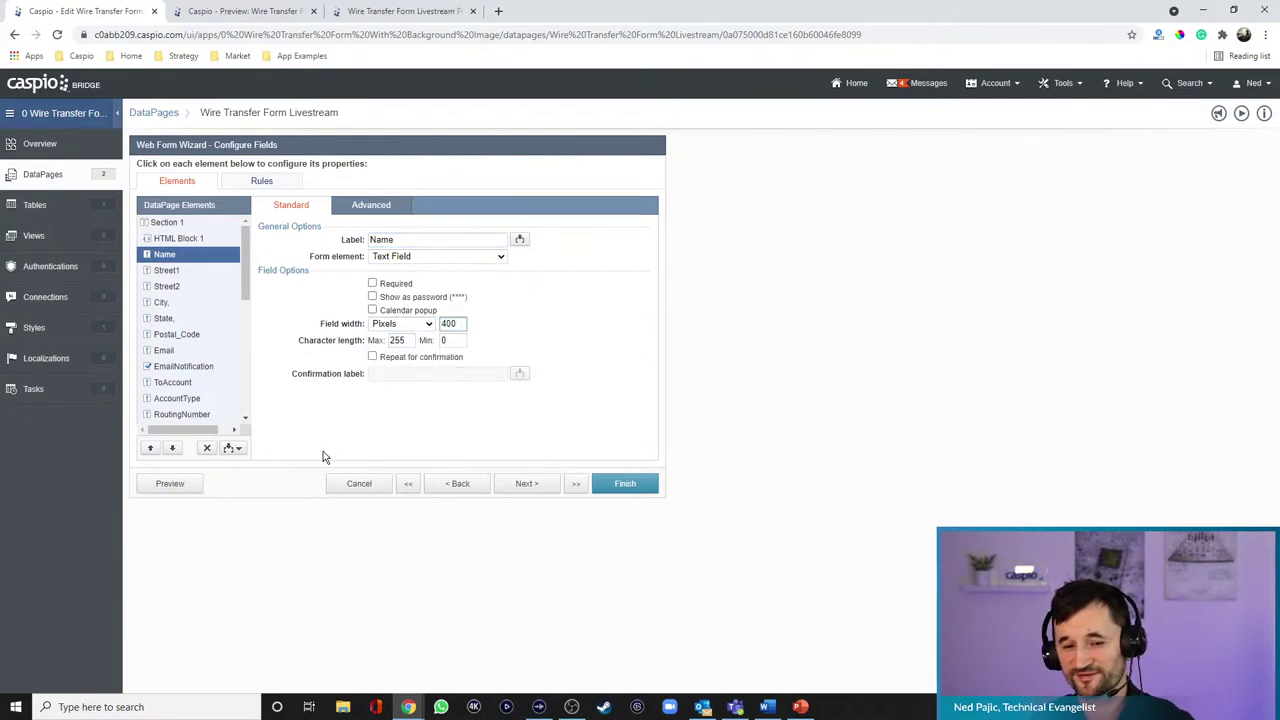
pyautogui.click(187, 488)
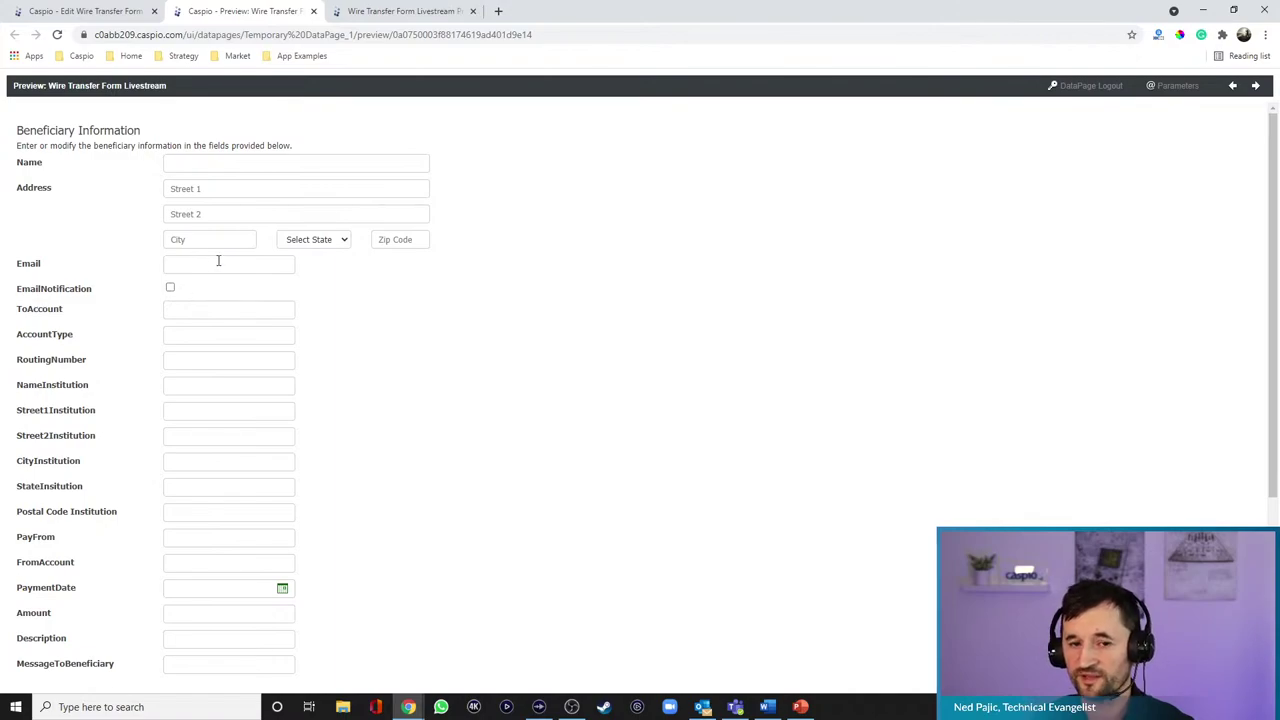
# - Move the EmailNotification checkbox above Email, clear its label and preview the form
pyautogui.click(133, 12)
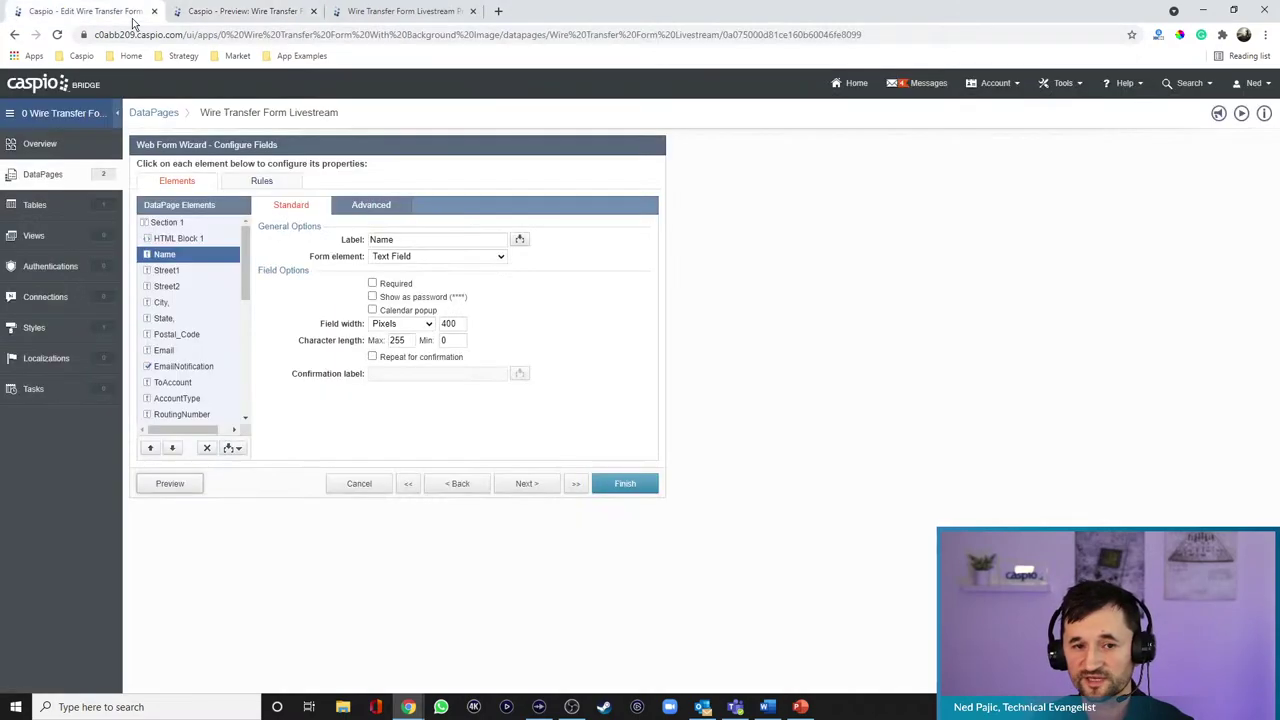
pyautogui.click(182, 367)
pyautogui.click(150, 447)
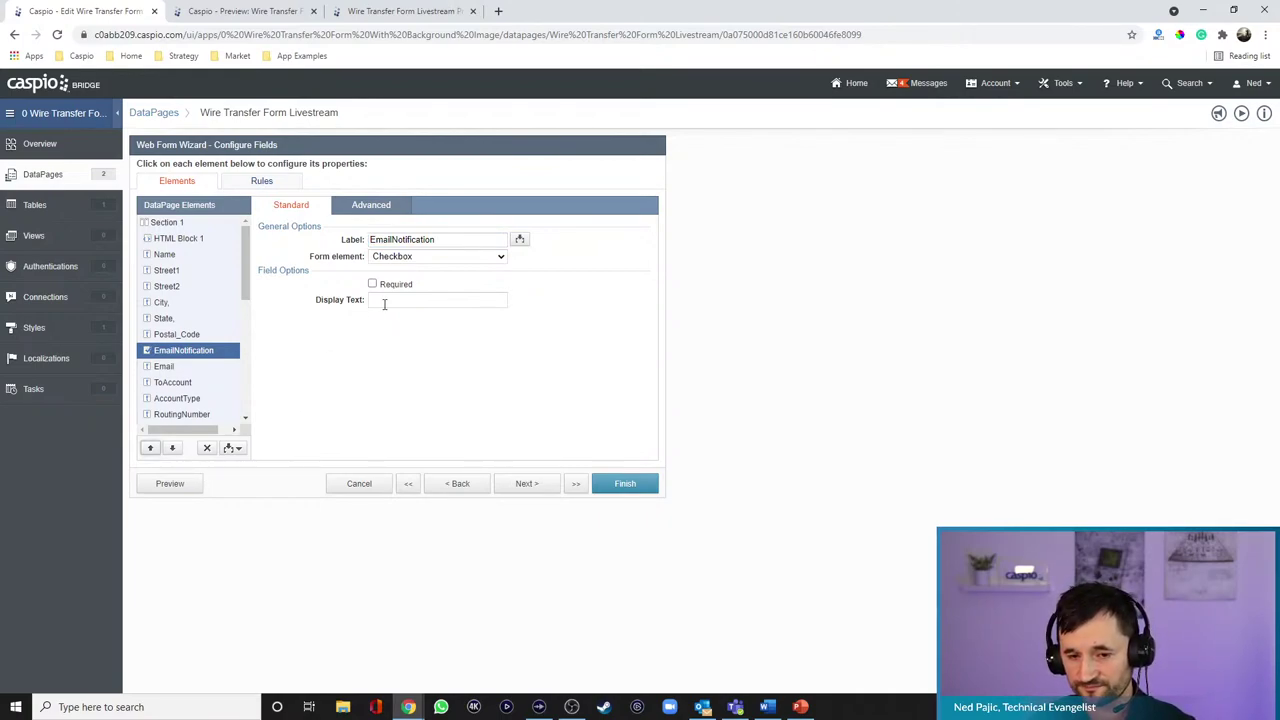
pyautogui.moveTo(447, 240); pyautogui.dragTo(330, 245)
pyautogui.press('BackSpace')
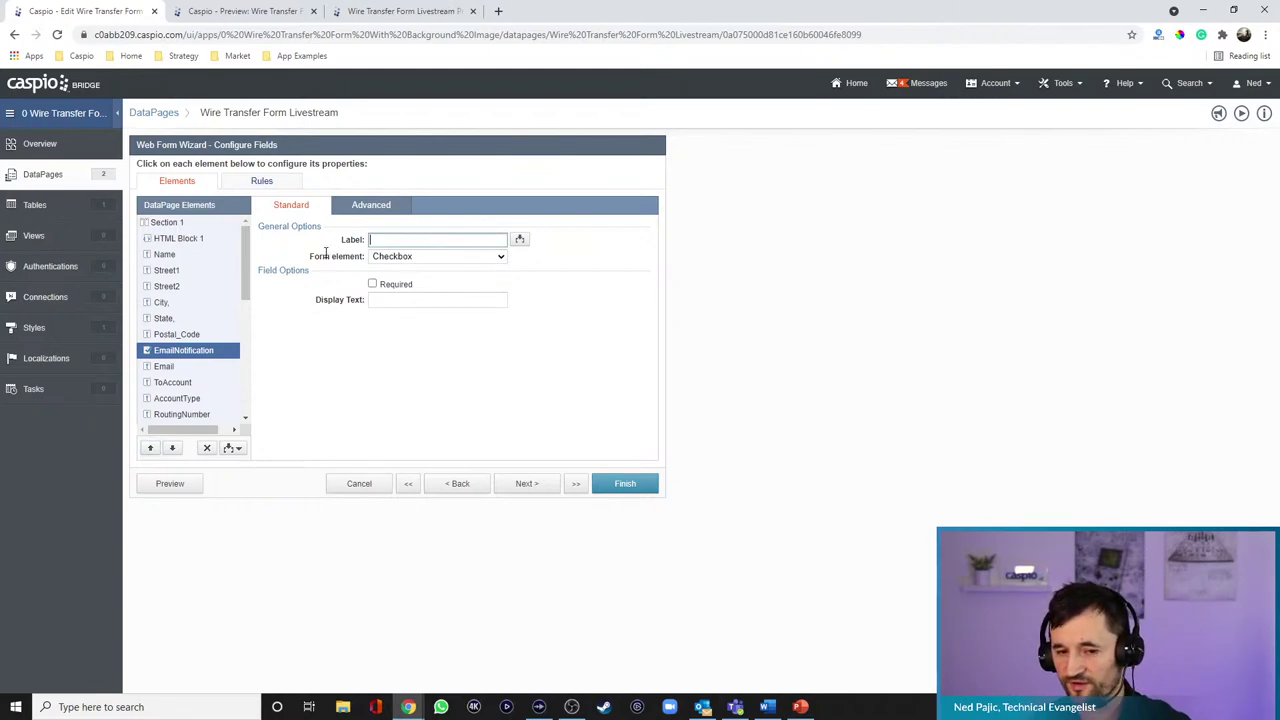
pyautogui.click(175, 484)
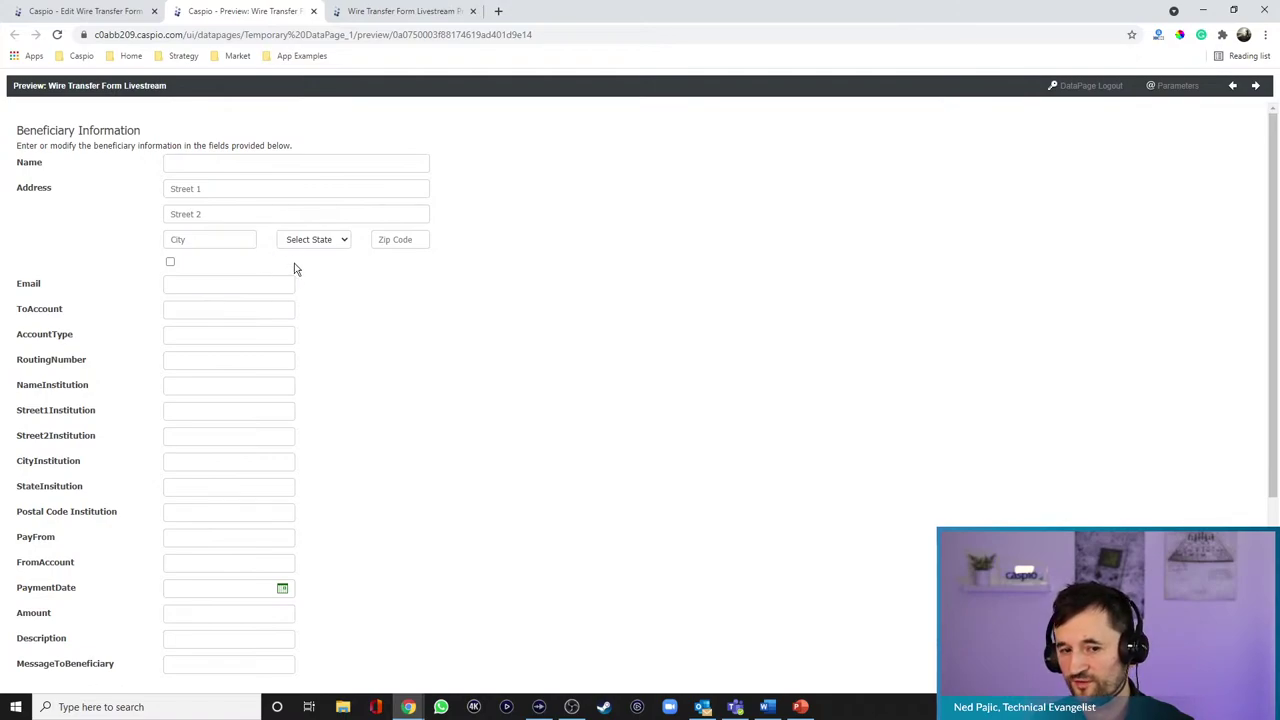
# - Give the EmailNotification checkbox the display text "Send E-Email Notification" and preview the form
pyautogui.click(130, 14)
pyautogui.click(385, 300)
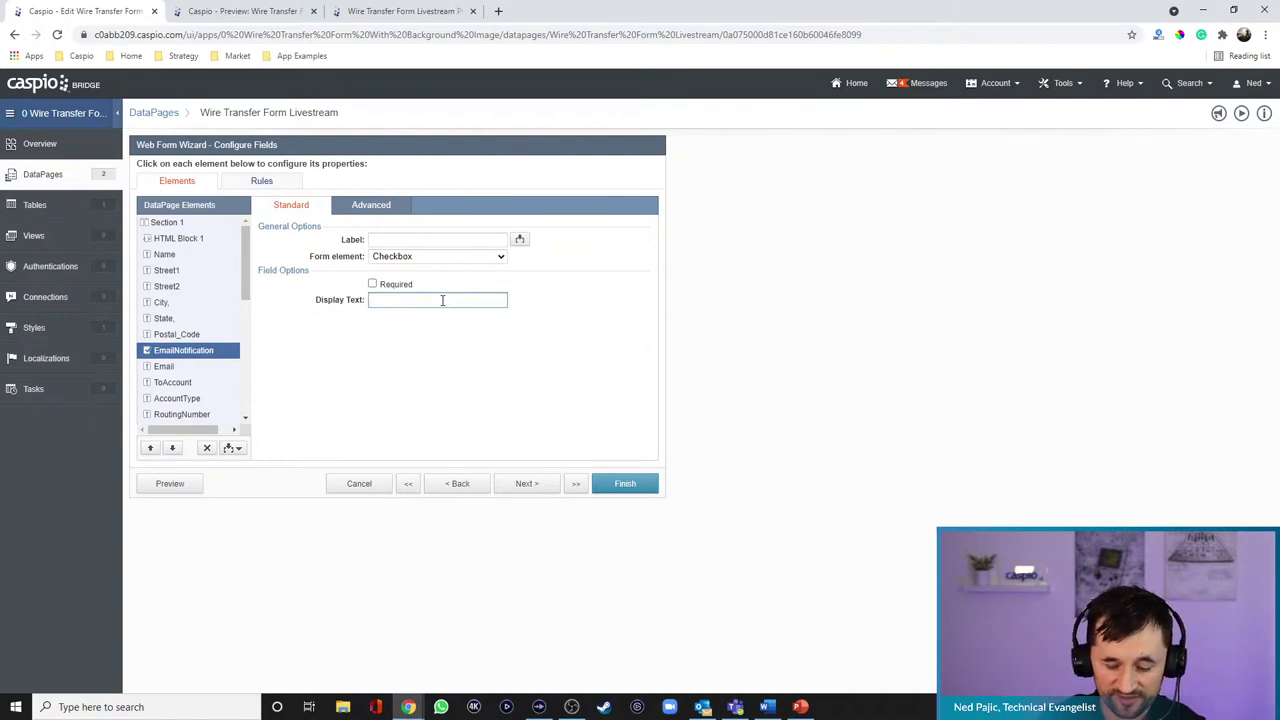
pyautogui.write('nd E-Email Notification')
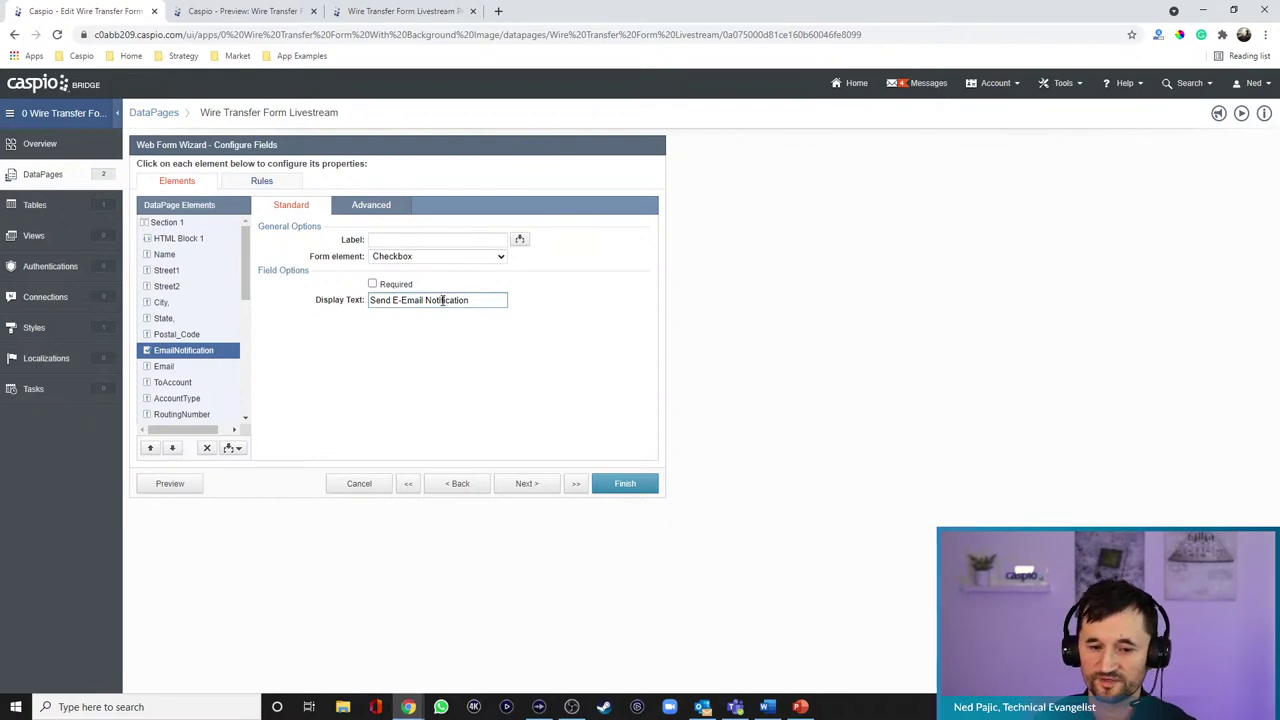
pyautogui.click(170, 483)
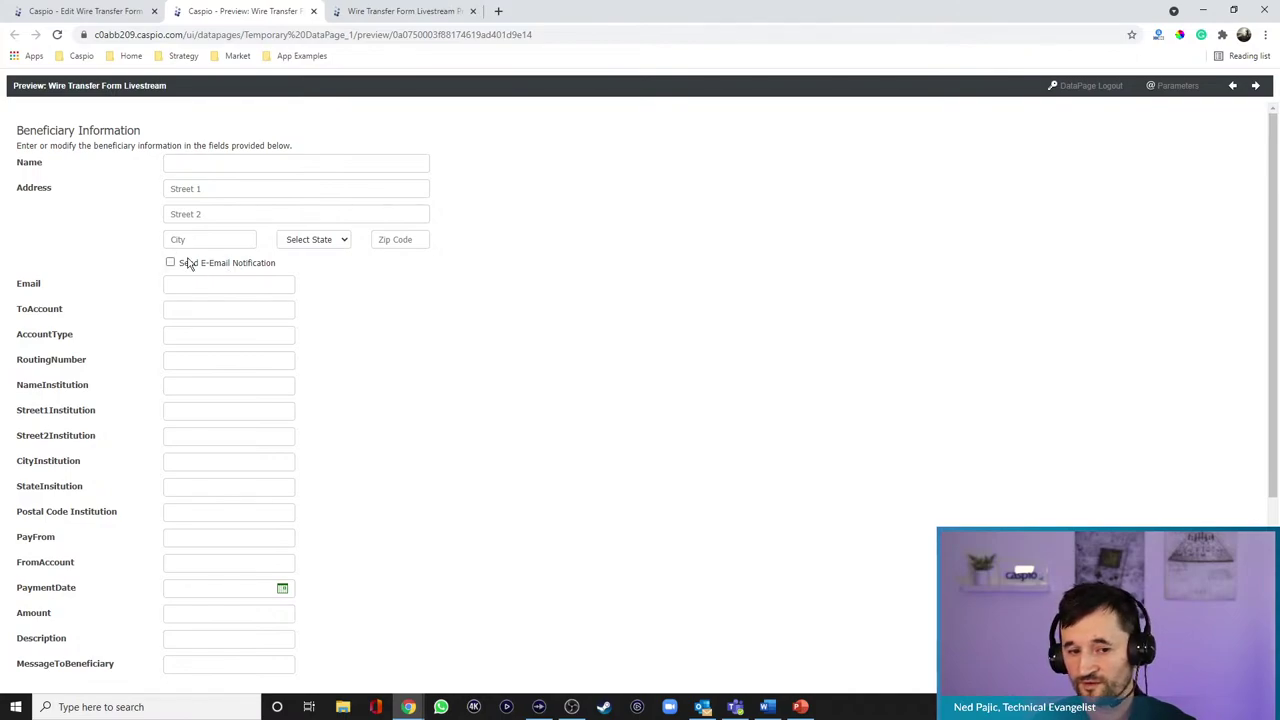
# - Try a different label position for the EmailNotification checkbox and preview the form
pyautogui.click(121, 14)
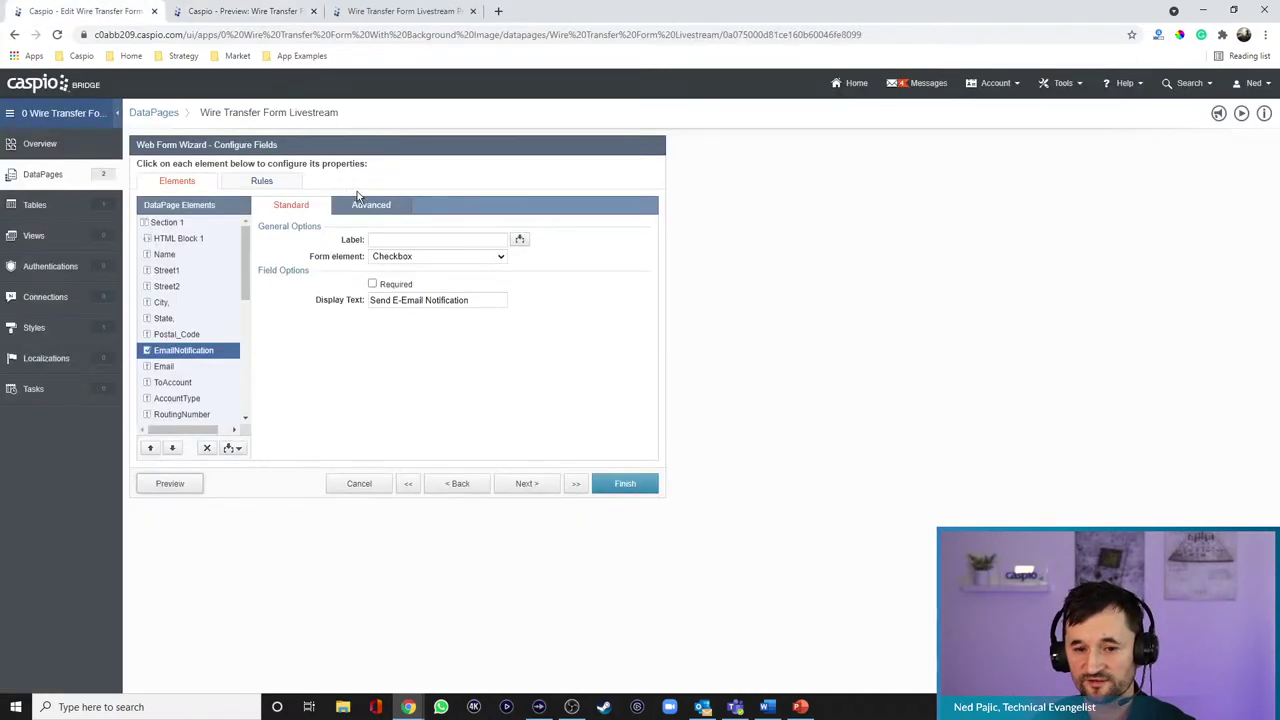
pyautogui.click(368, 208)
pyautogui.click(398, 284)
pyautogui.click(405, 326)
pyautogui.click(174, 485)
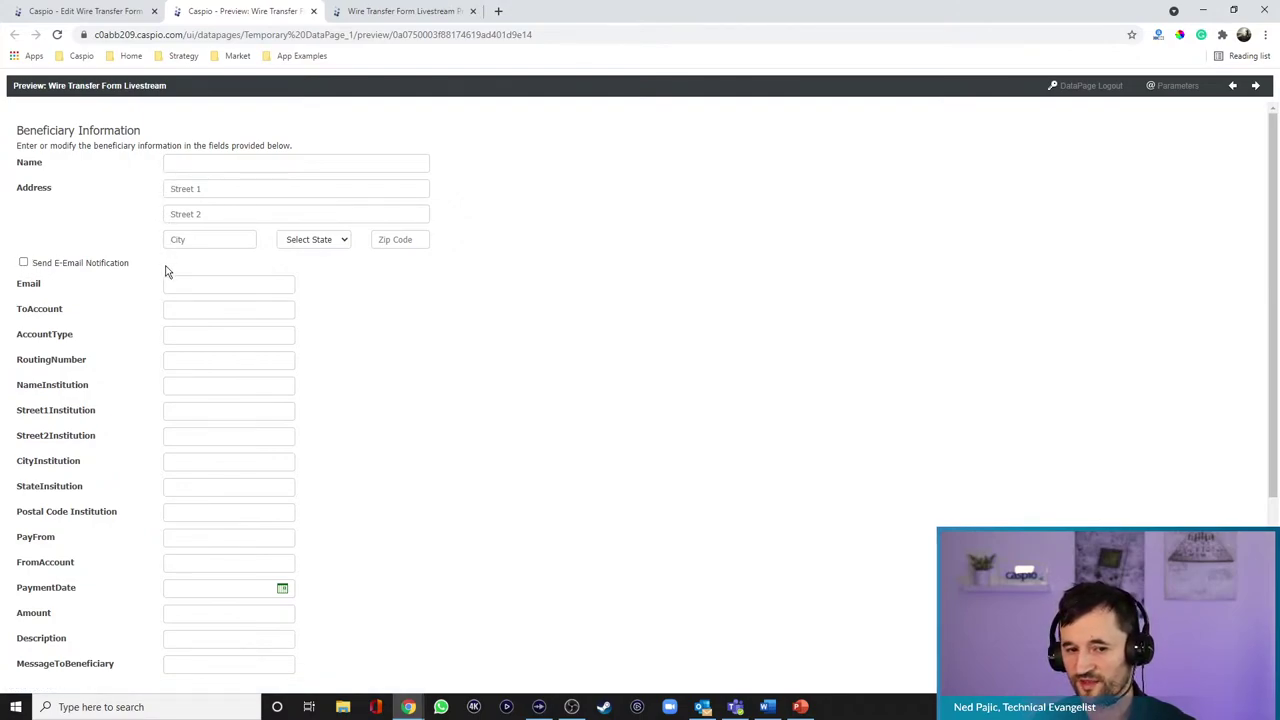
# - Restore the EmailNotification checkbox's label position to Left and preview the form
pyautogui.click(125, 14)
pyautogui.click(403, 285)
pyautogui.click(390, 310)
pyautogui.click(188, 484)
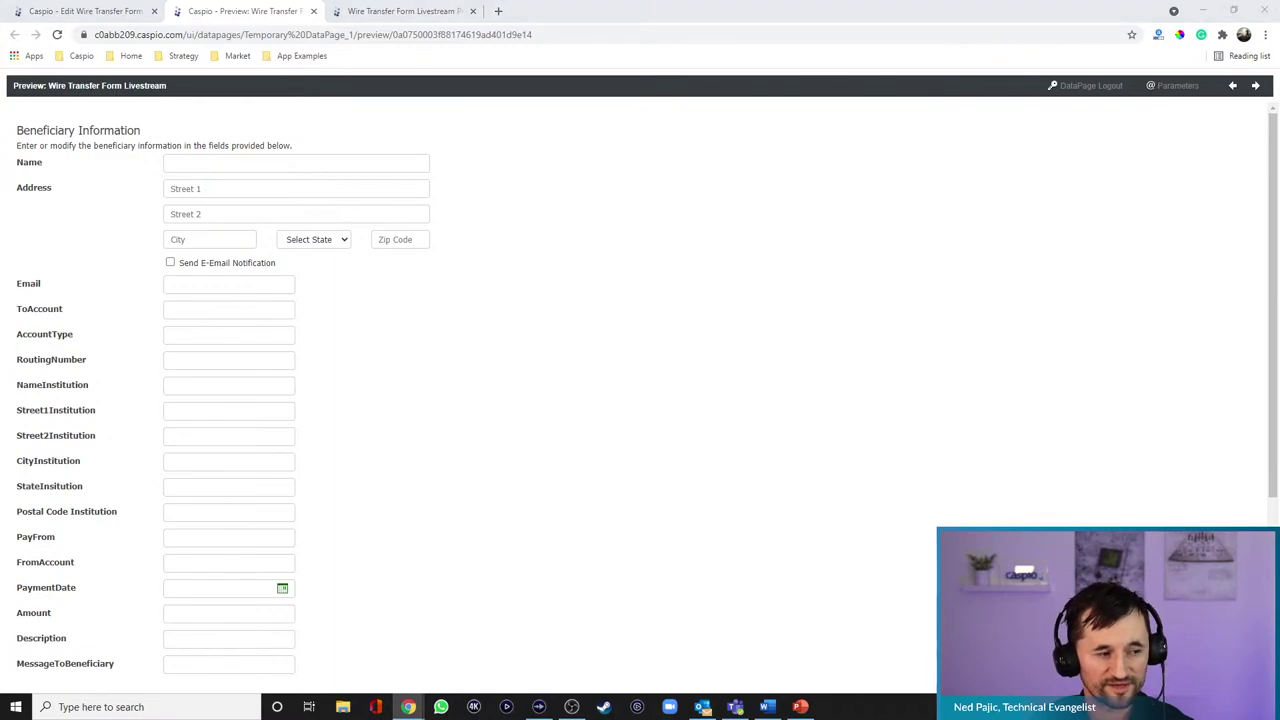
# - Return to the wizard and set the Email field's width to 400 pixels
pyautogui.click(113, 12)
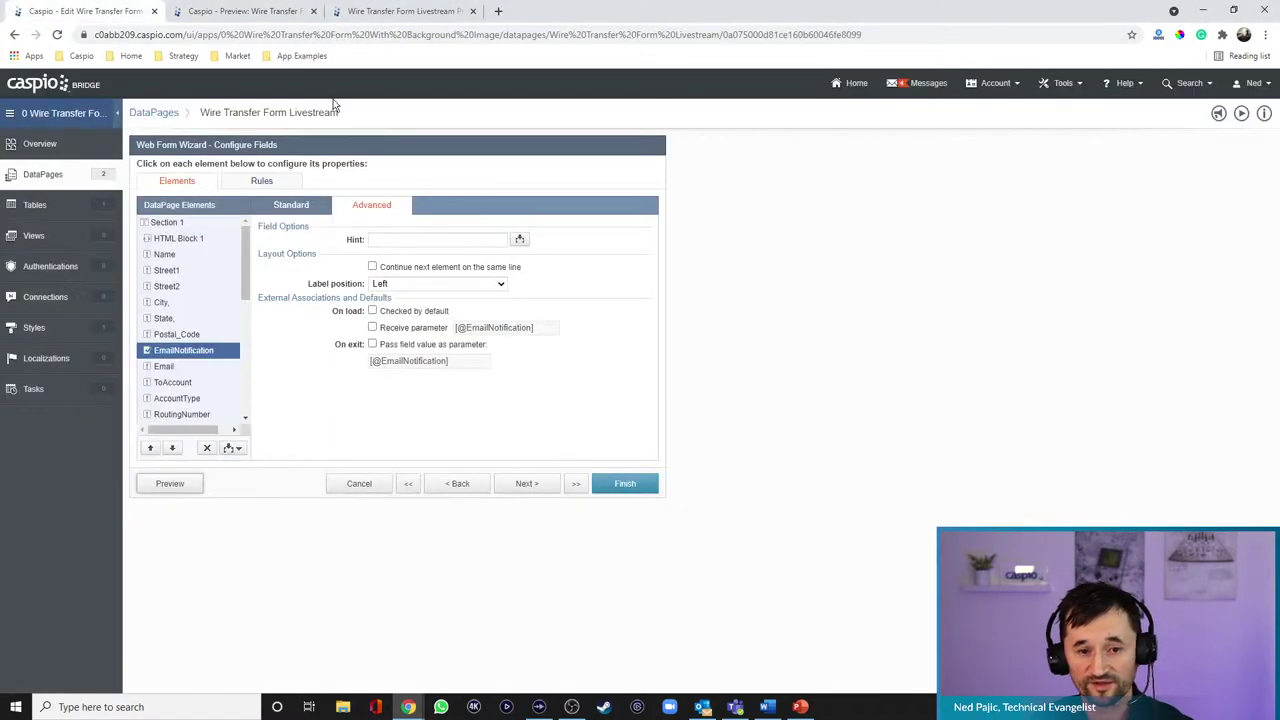
pyautogui.click(165, 368)
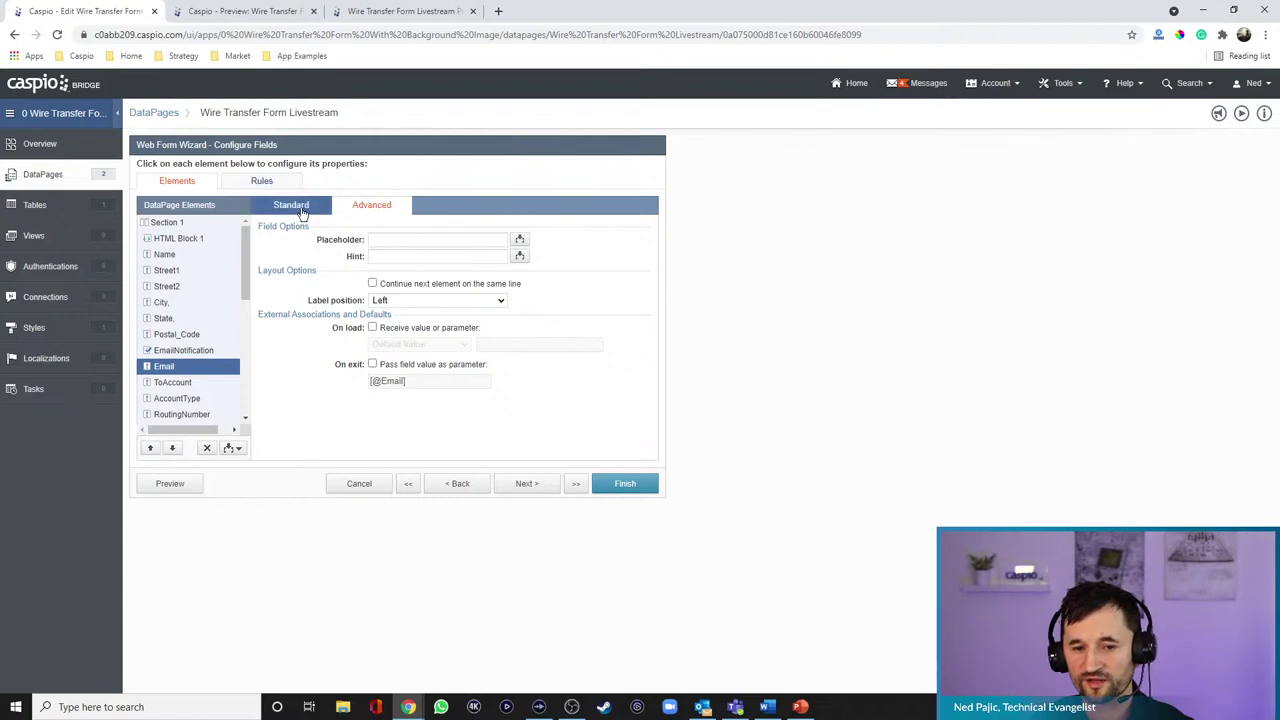
pyautogui.click(291, 205)
pyautogui.click(400, 324)
pyautogui.click(400, 350)
pyautogui.press('Tab')
pyautogui.write('400')
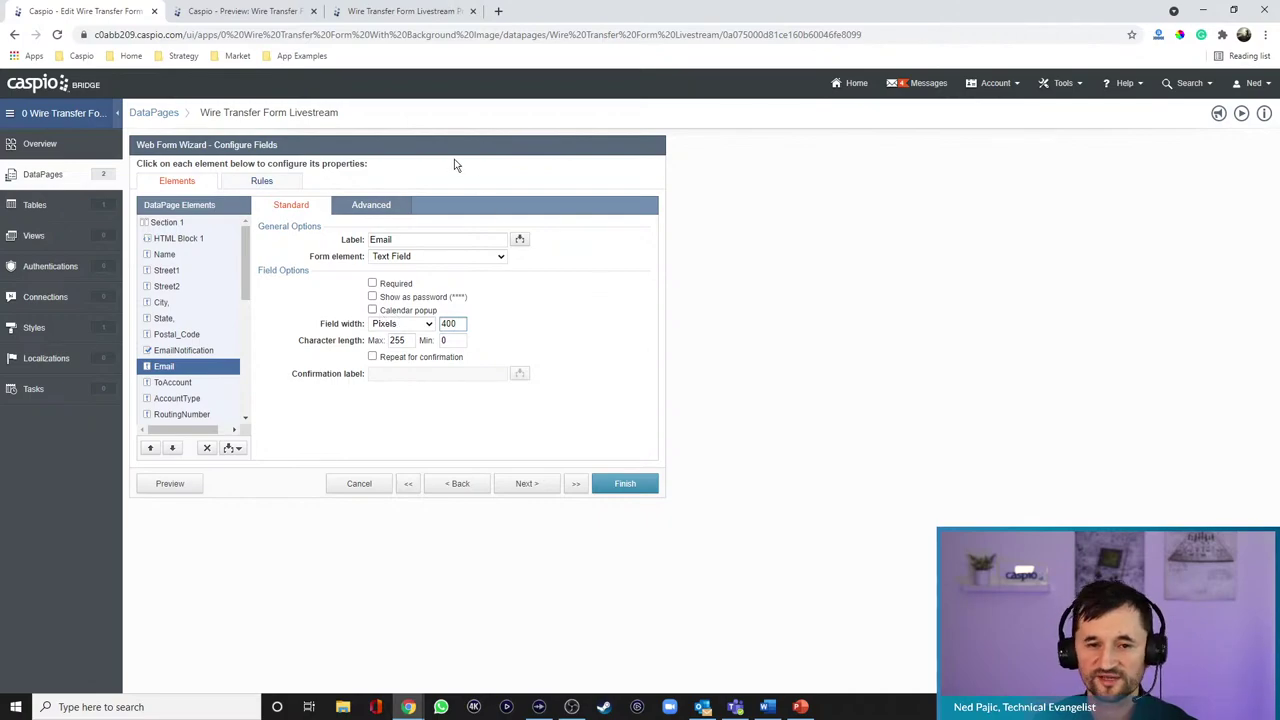
# - Examine the form preview's responsive layout in a smaller browser window, then restore the window to full size
pyautogui.click(292, 12)
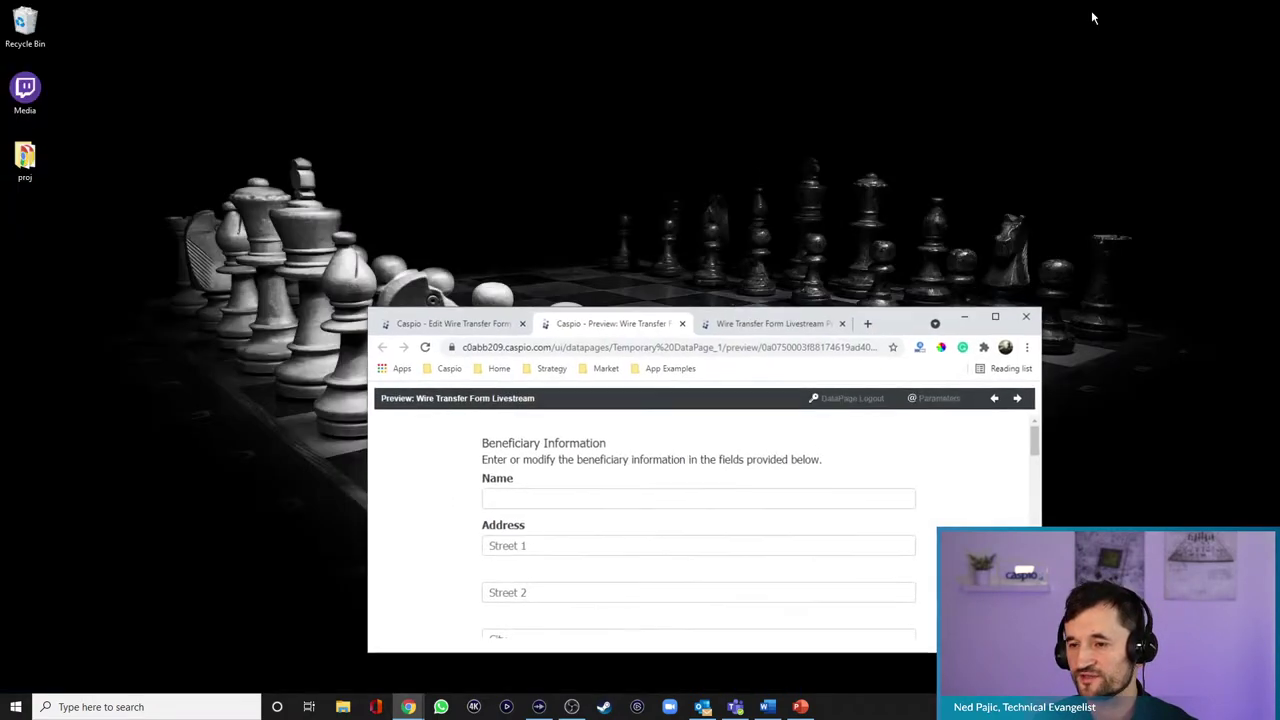
pyautogui.doubleClick(1095, 18)
pyautogui.moveTo(888, 330); pyautogui.dragTo(803, 89)
pyautogui.scroll(-3, 789, 266)
pyautogui.scroll(2, 792, 260)
pyautogui.scroll(-1, 815, 278)
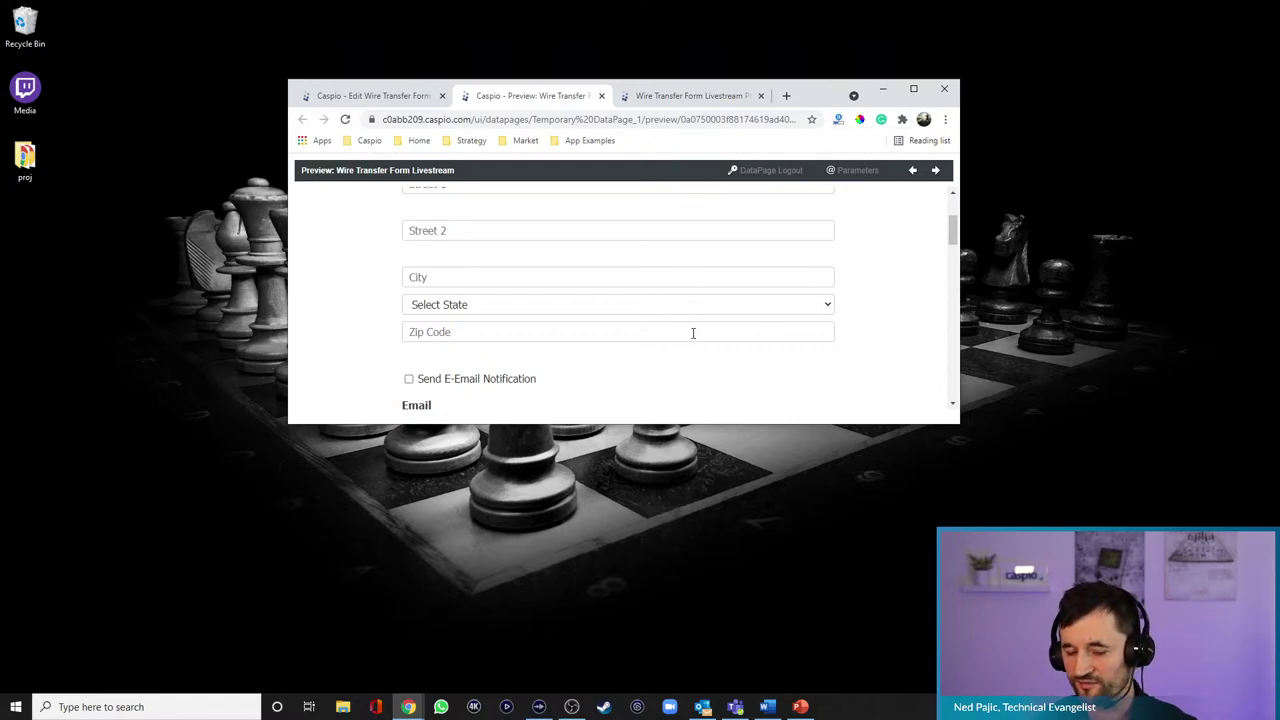
pyautogui.doubleClick(816, 92)
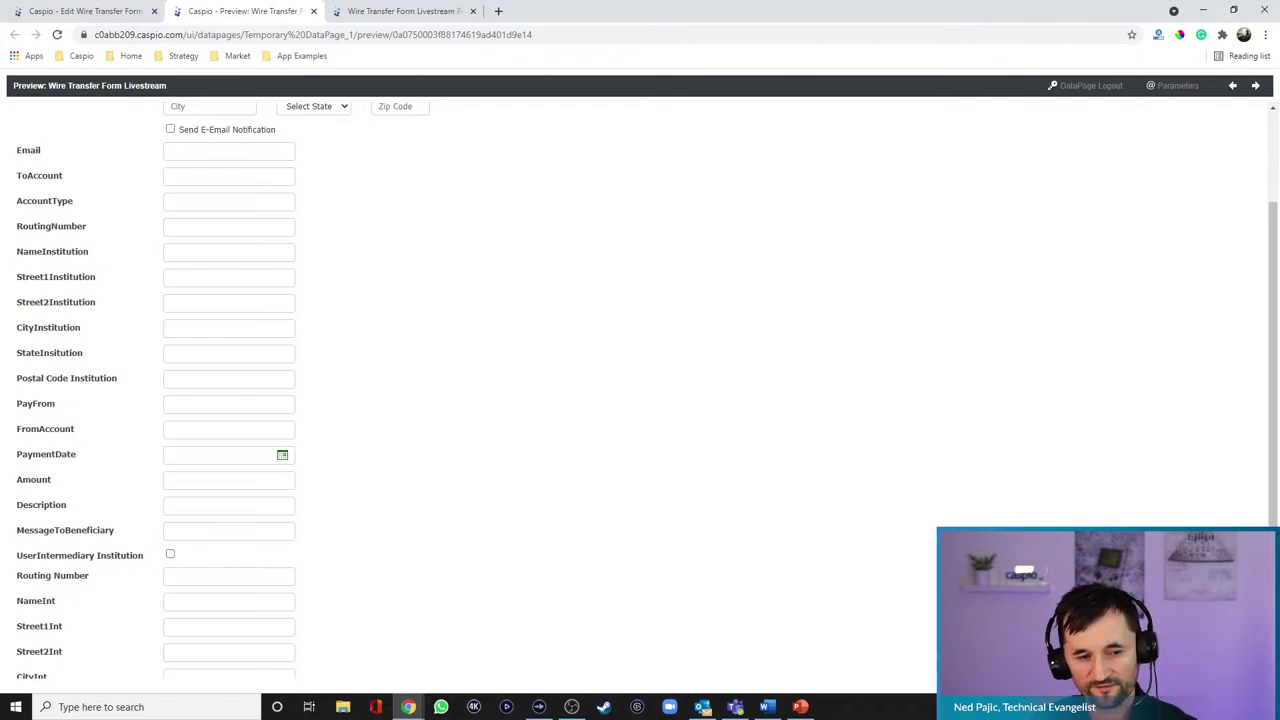
# - Return to the wizard and set the Email field's placeholder to "Email"
pyautogui.scroll(2, 558, 524)
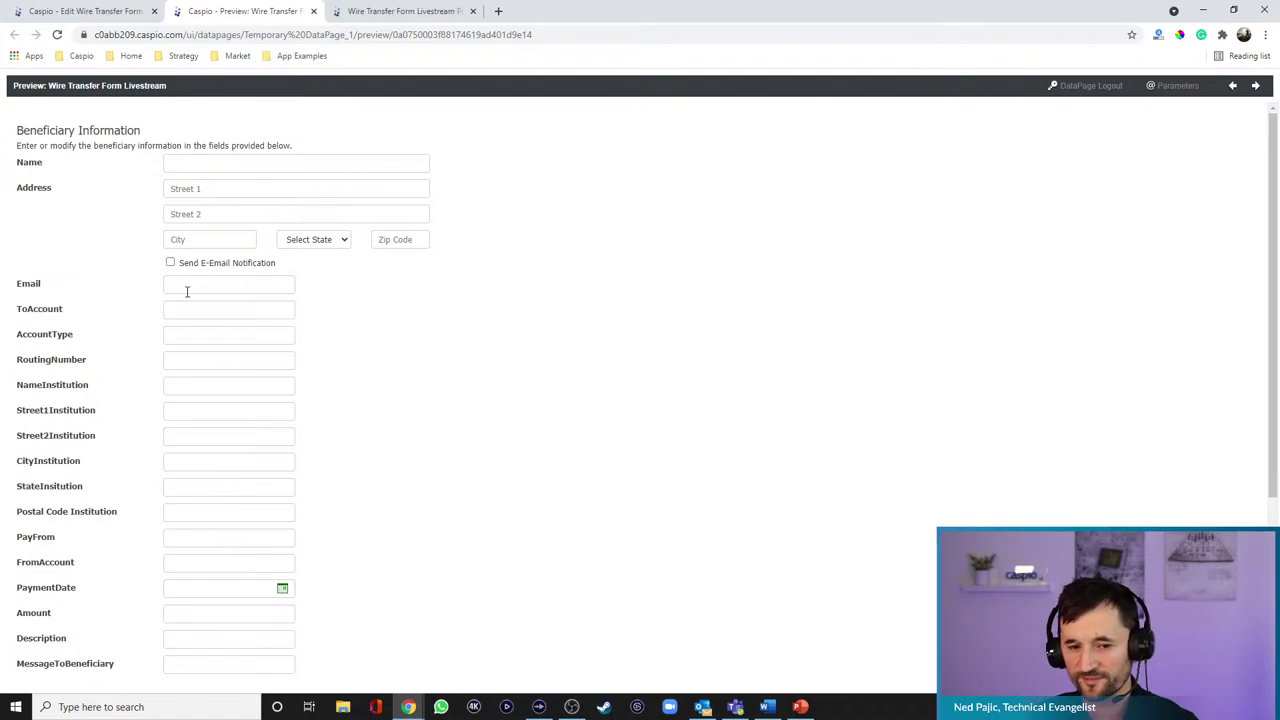
pyautogui.click(129, 21)
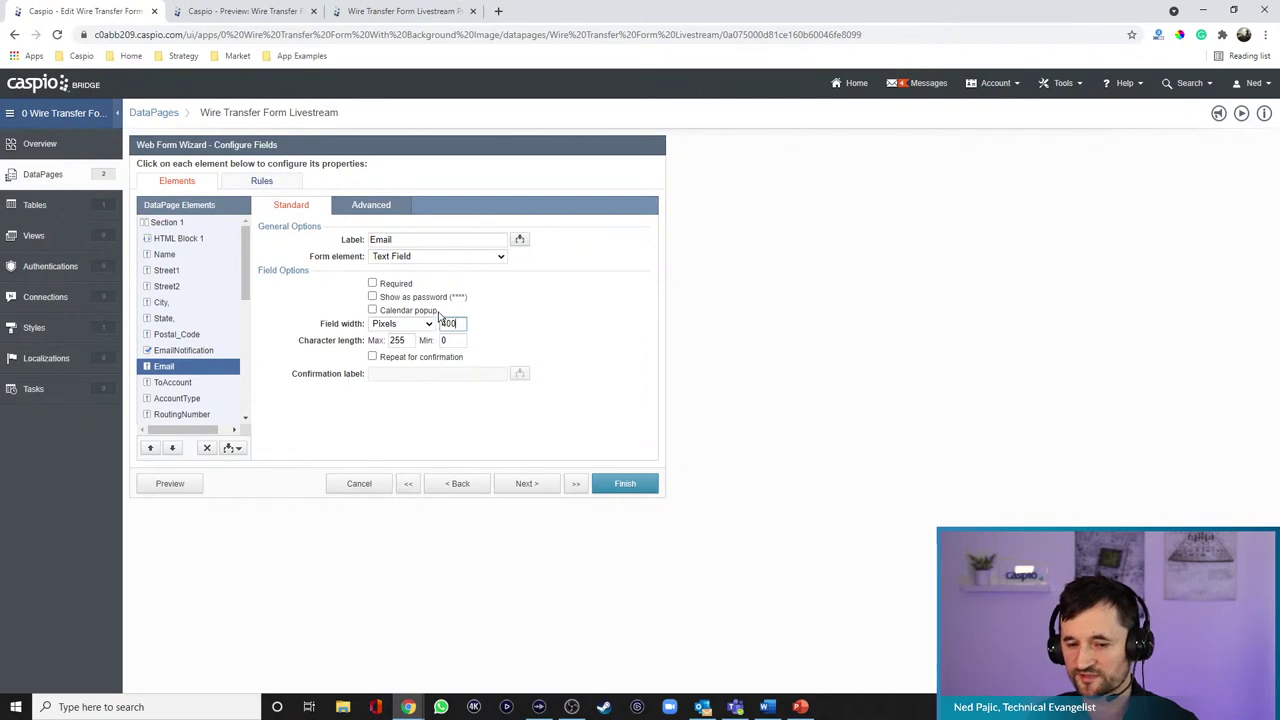
pyautogui.click(372, 205)
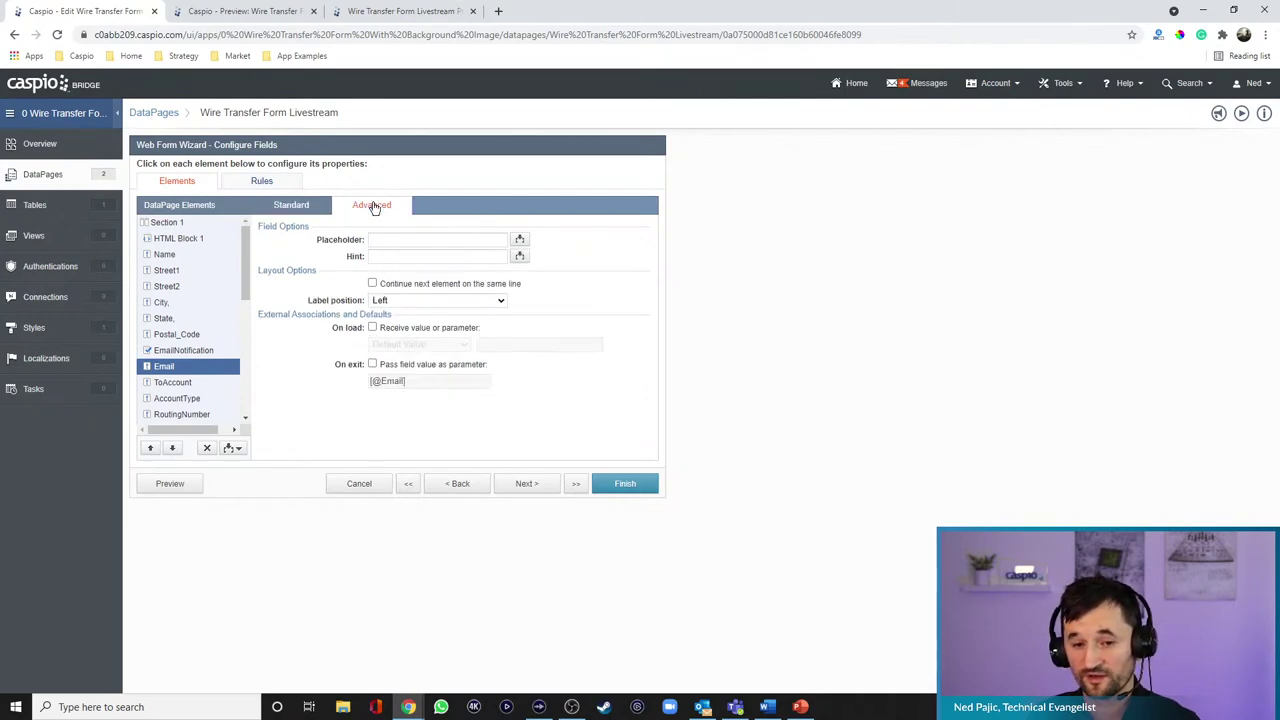
pyautogui.click(396, 238)
pyautogui.write('Email')
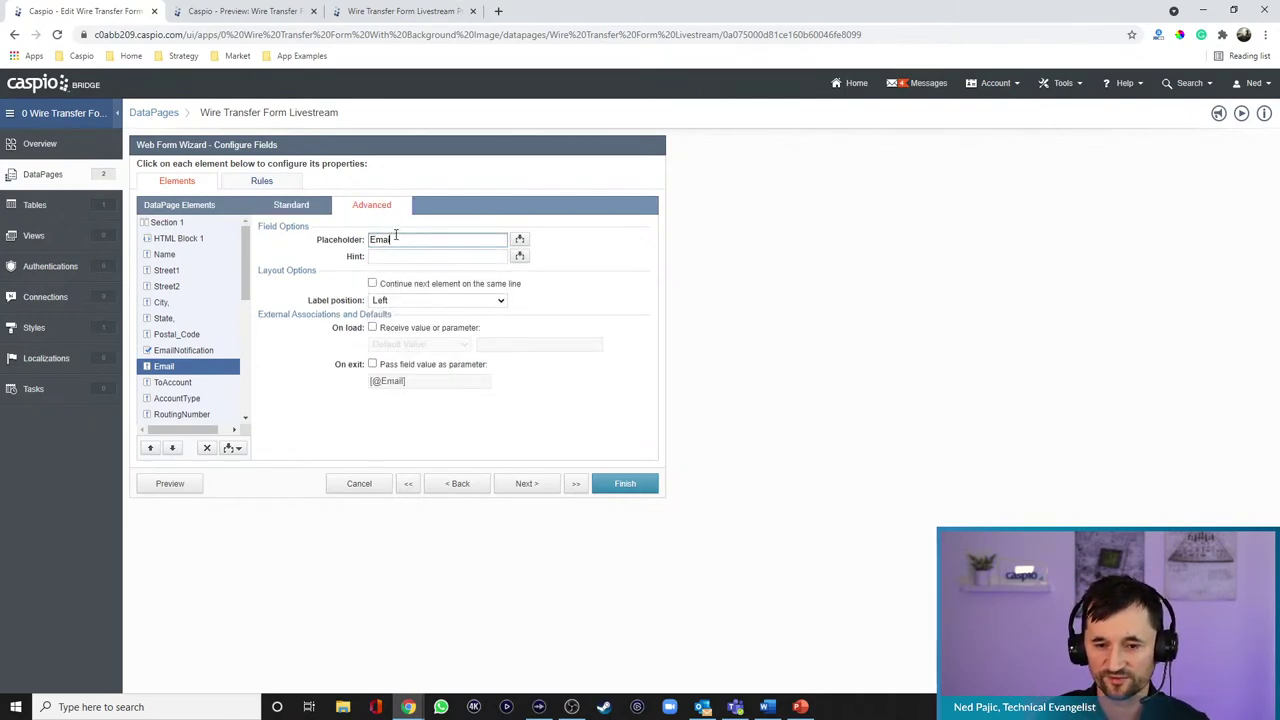
pyautogui.click(409, 301)
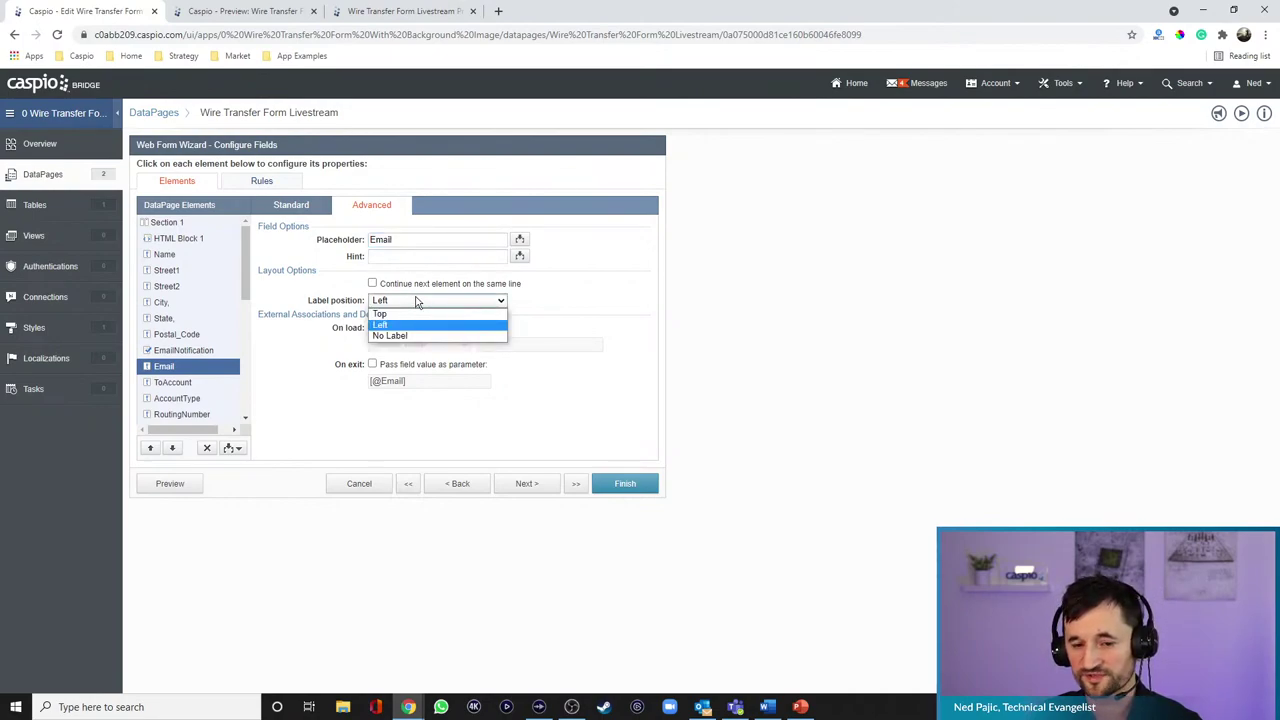
pyautogui.click(485, 301)
# - Clear the Email field's label and preview the form
pyautogui.click(303, 209)
pyautogui.click(420, 239)
pyautogui.hotkey('ctrl', 'a')
pyautogui.press('BackSpace')
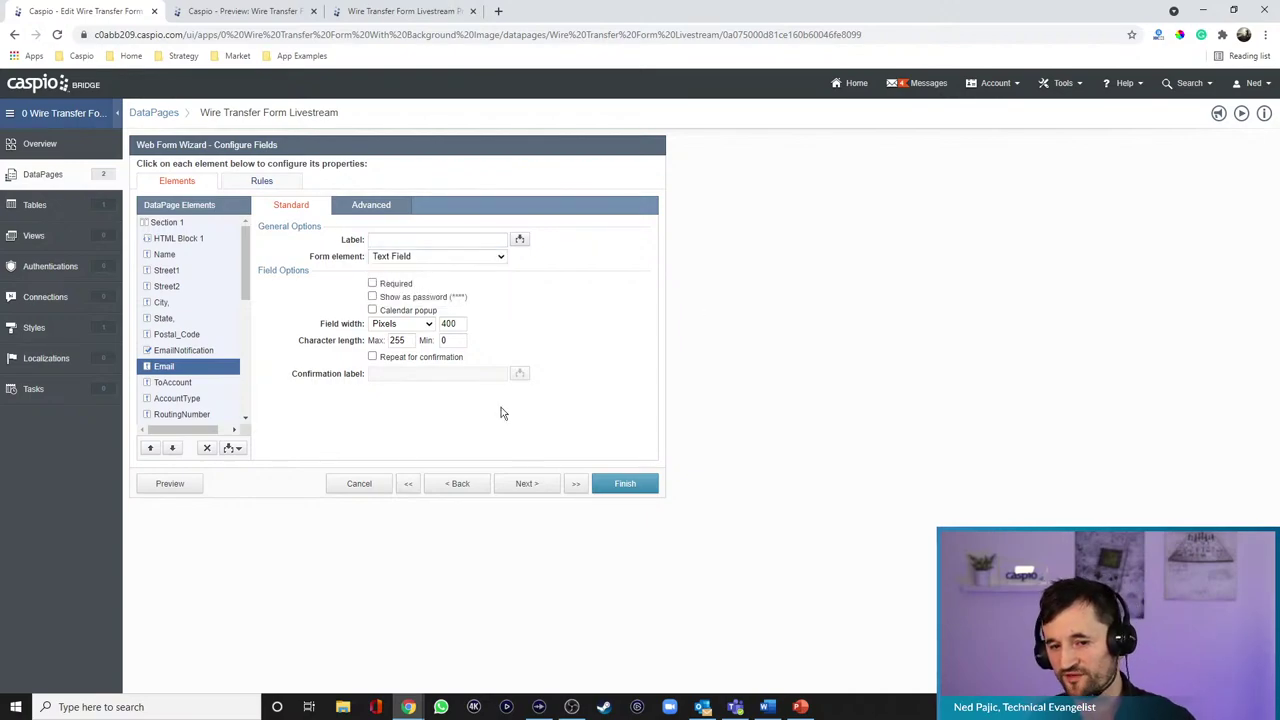
pyautogui.click(165, 487)
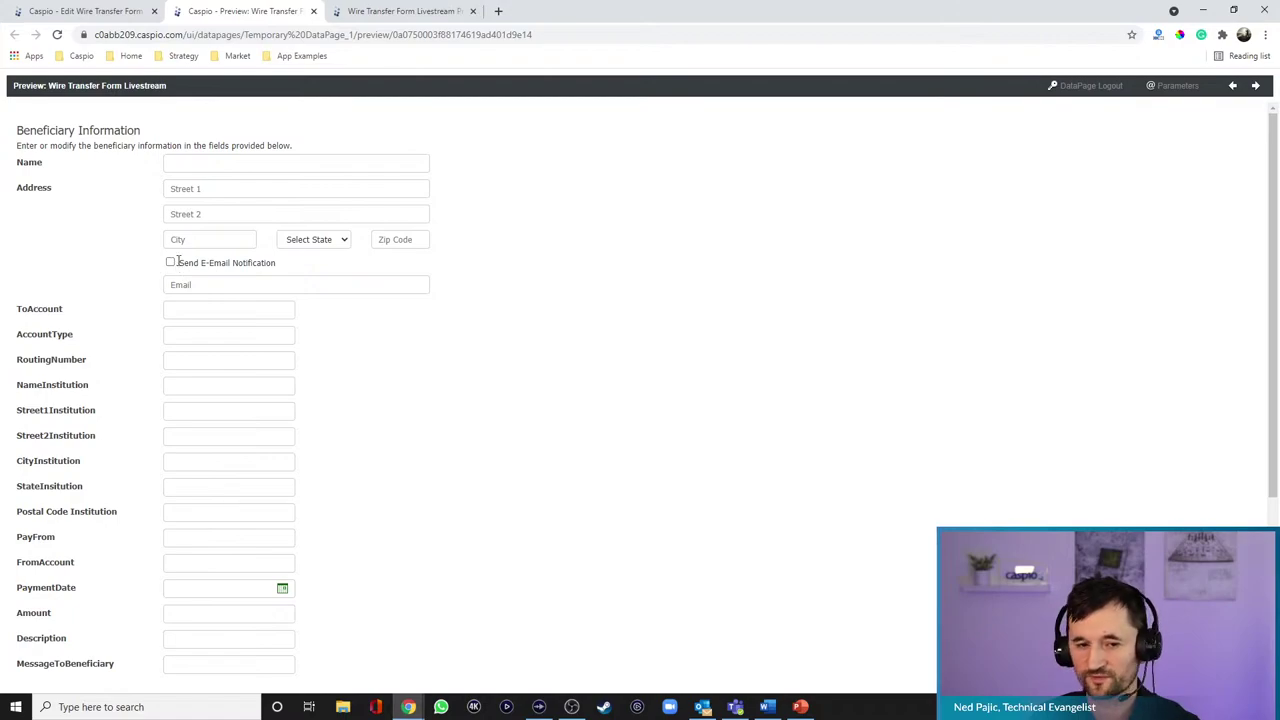
# - Return to the wizard and add a rule with the criterion that EmailNotification Is Not Checked
pyautogui.click(130, 12)
pyautogui.click(268, 181)
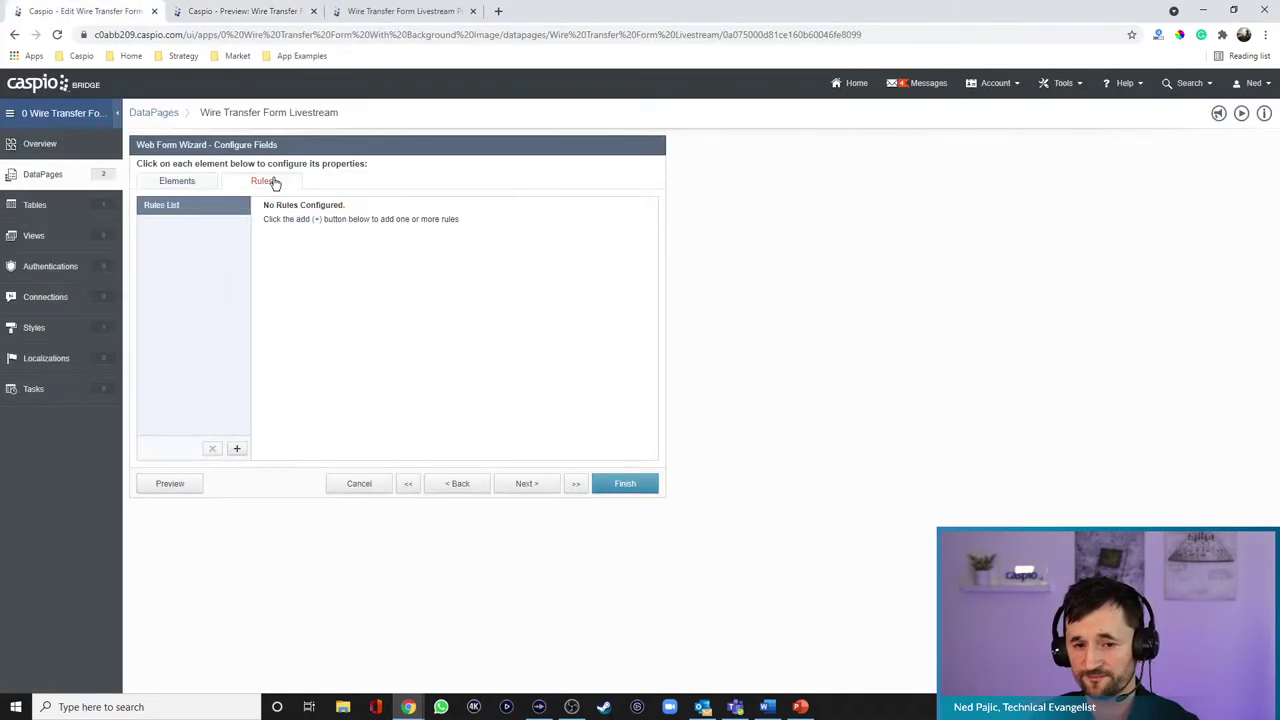
pyautogui.click(238, 449)
pyautogui.click(641, 243)
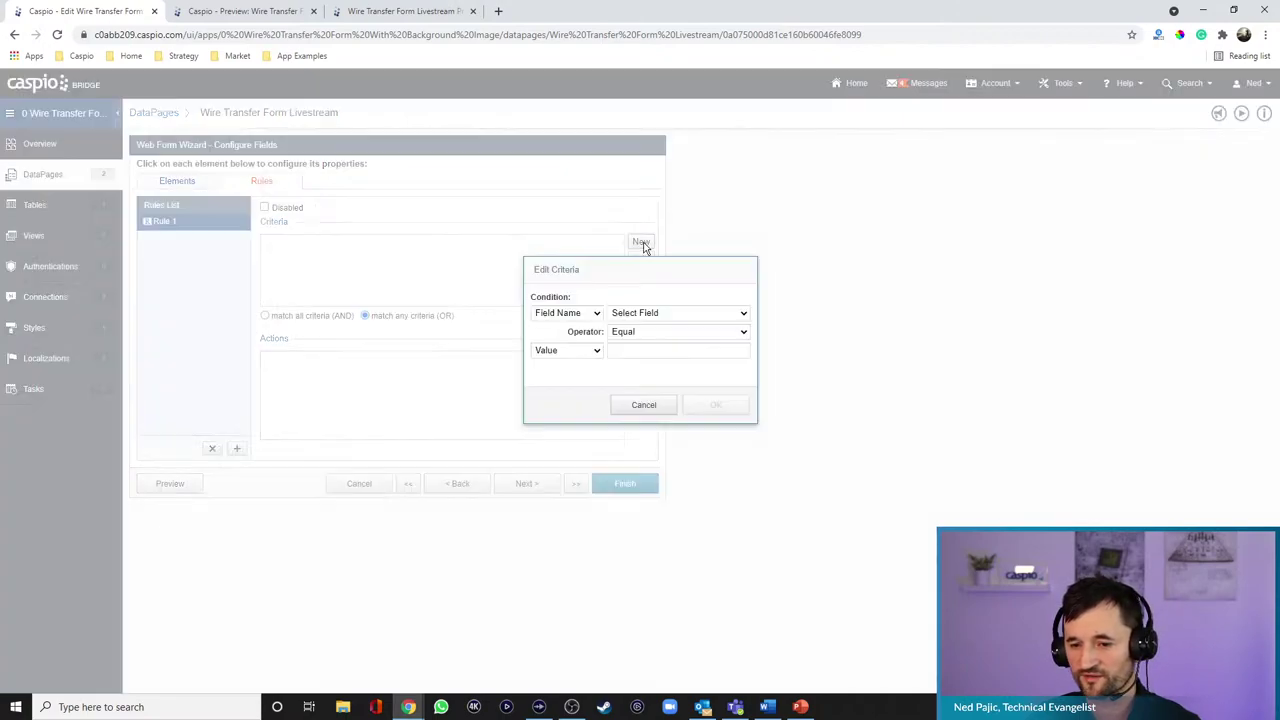
pyautogui.click(668, 311)
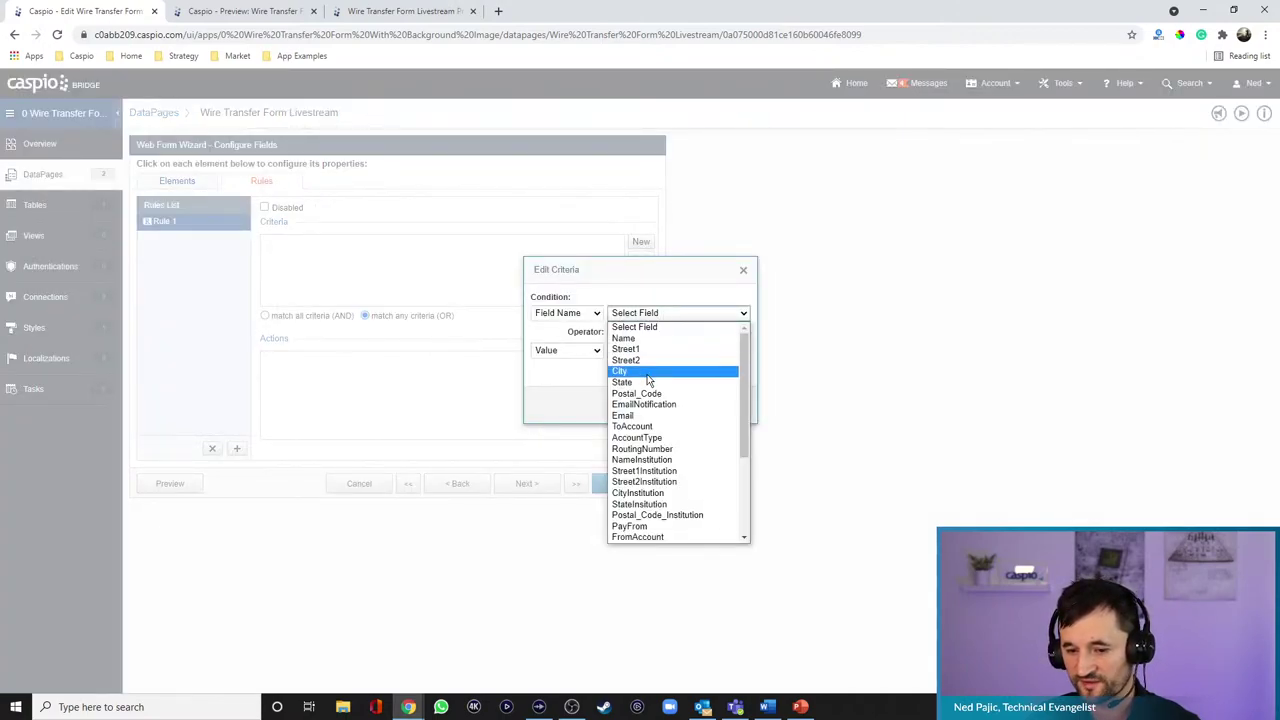
pyautogui.click(645, 405)
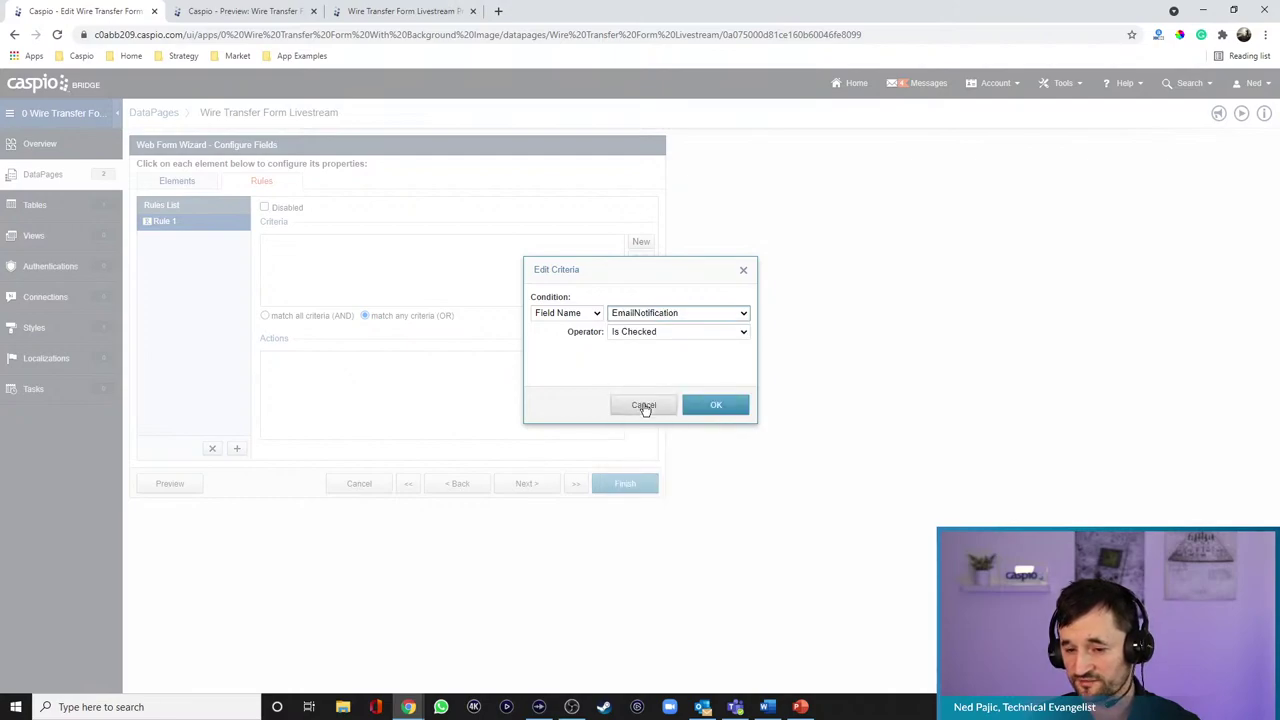
pyautogui.click(636, 331)
pyautogui.click(636, 358)
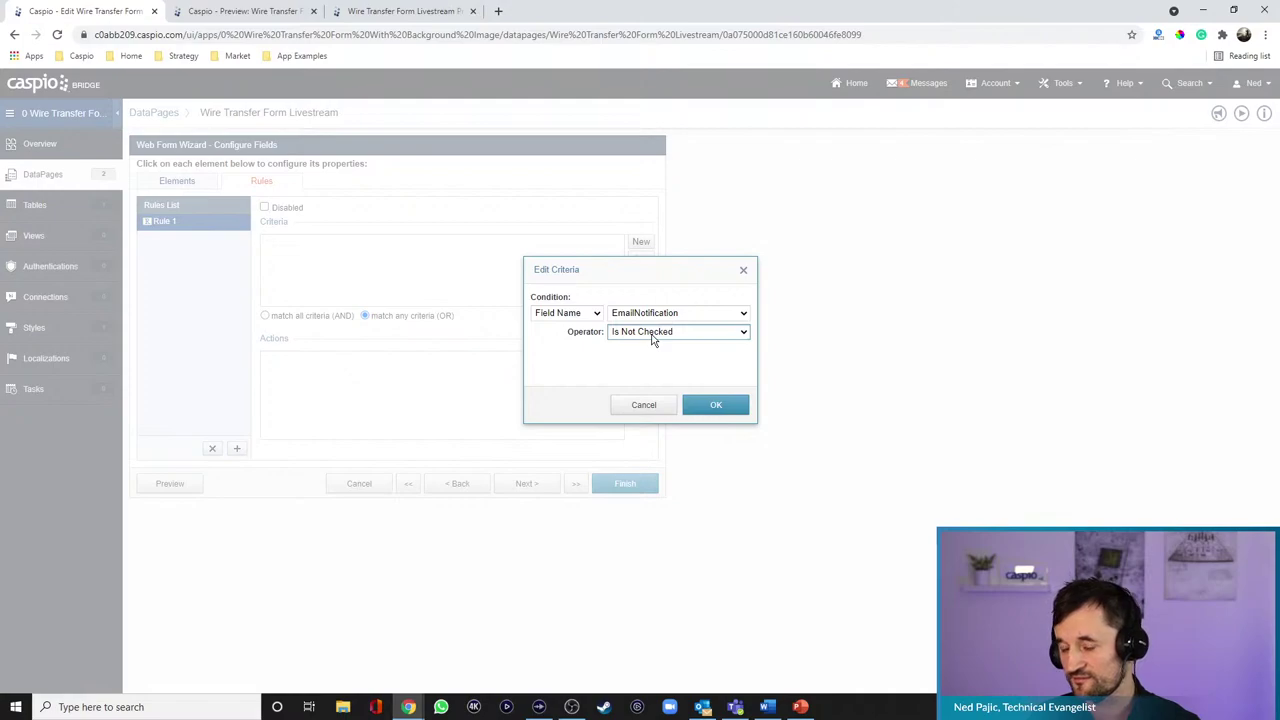
pyautogui.click(692, 405)
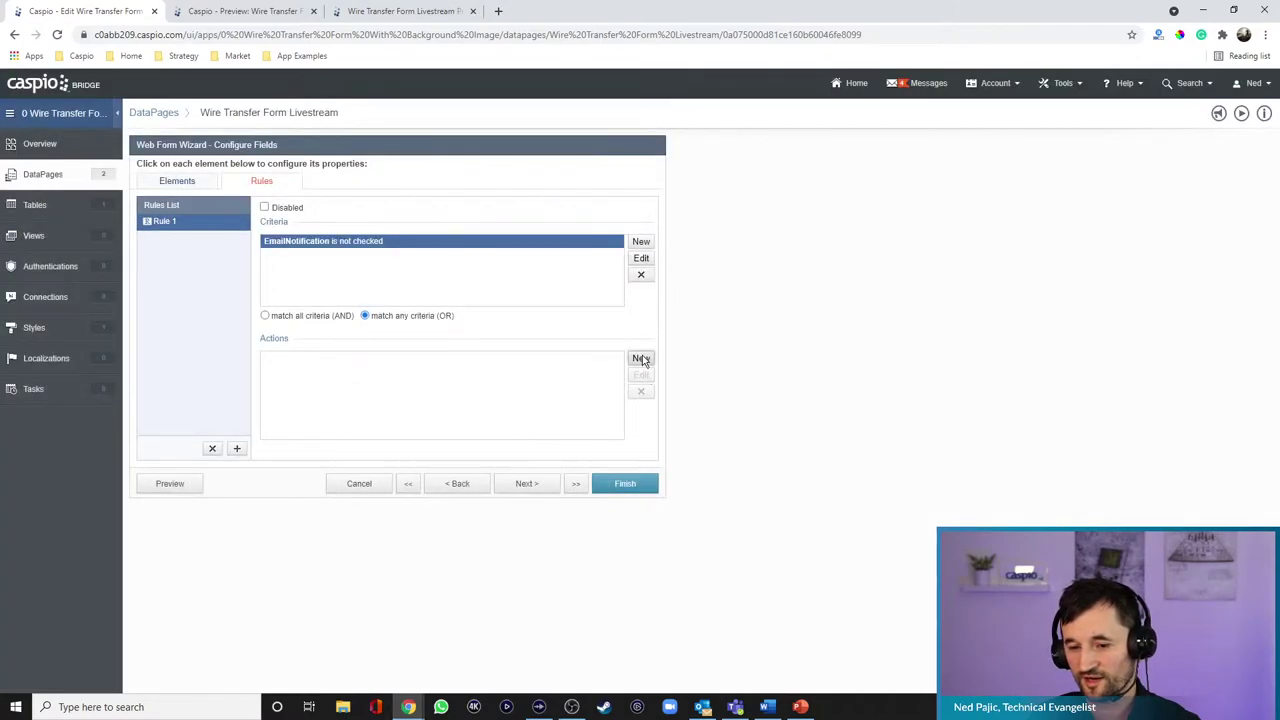
# - Add an action to the rule that hides the Email field
pyautogui.click(641, 358)
pyautogui.click(633, 323)
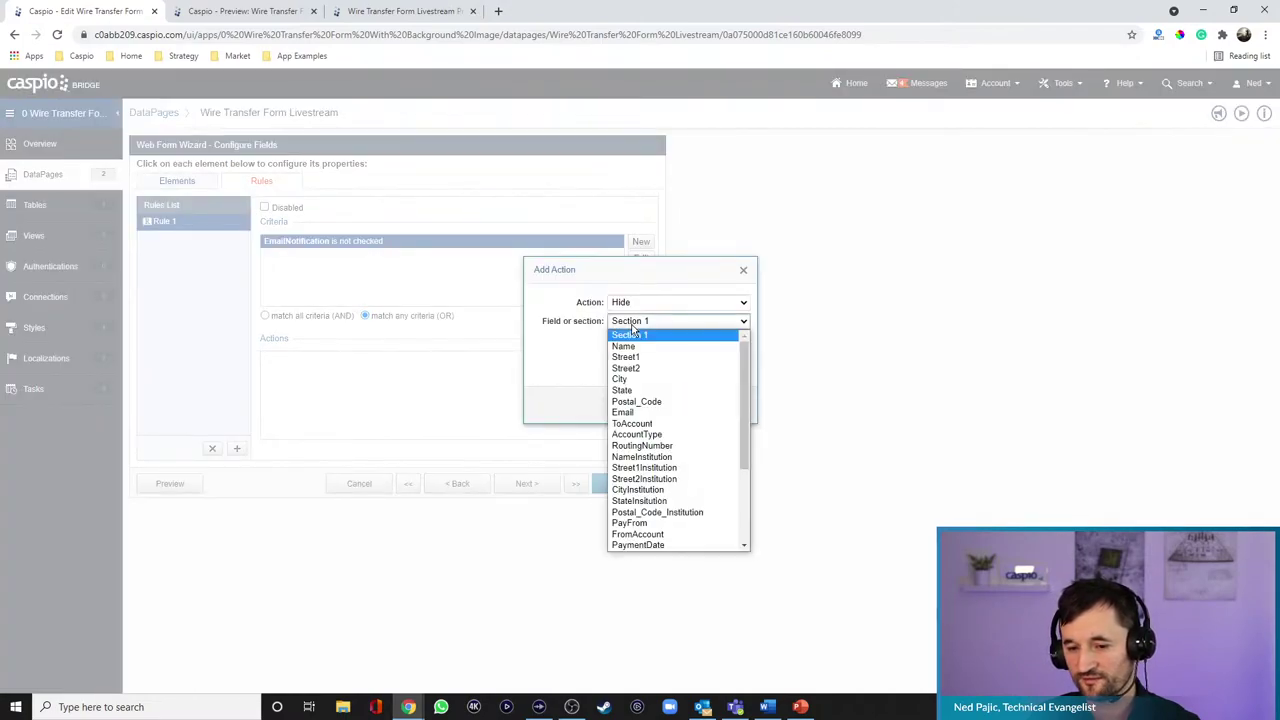
pyautogui.click(635, 413)
pyautogui.click(712, 405)
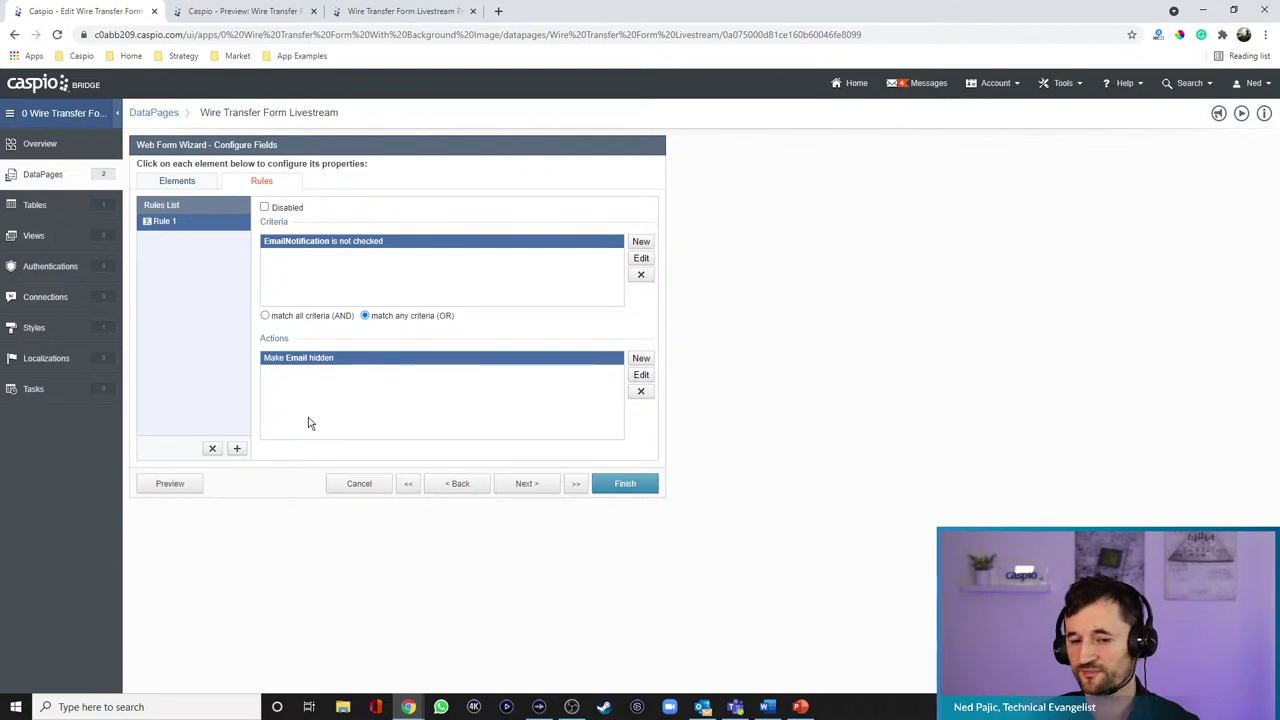
# - Preview the form and test the rule by checking and unchecking Send E-Email Notification
pyautogui.click(177, 483)
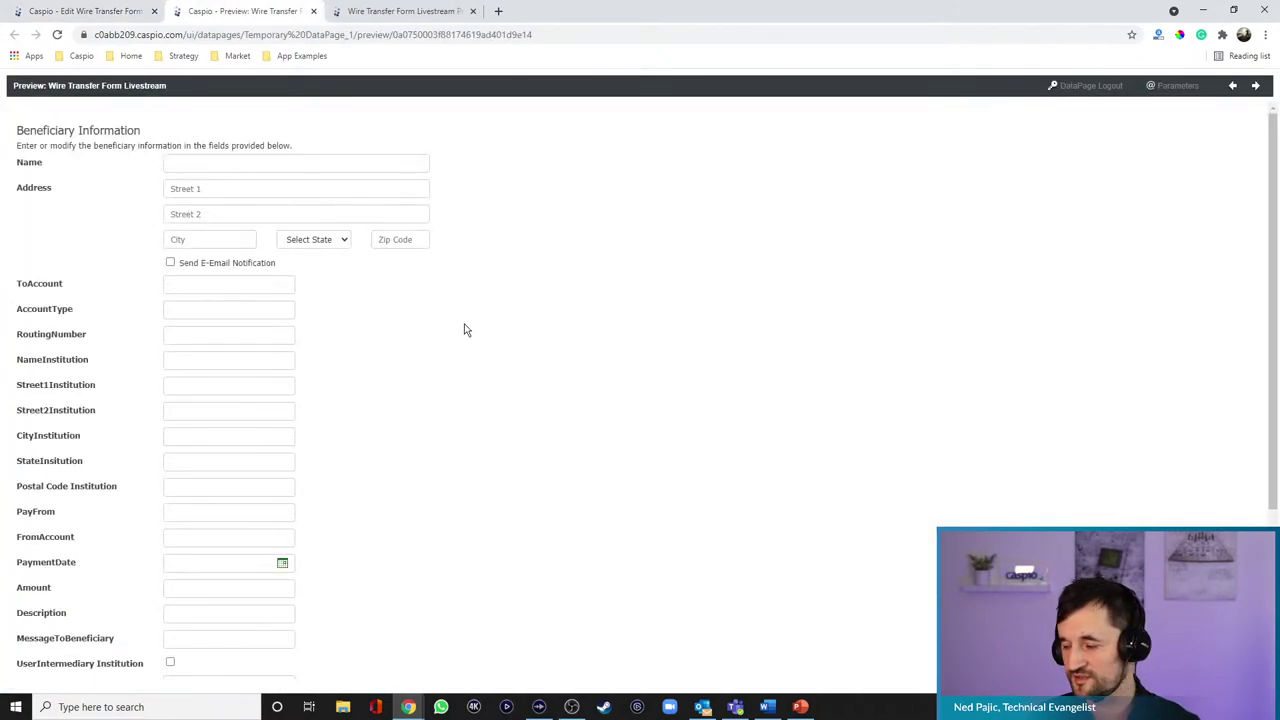
pyautogui.click(169, 264)
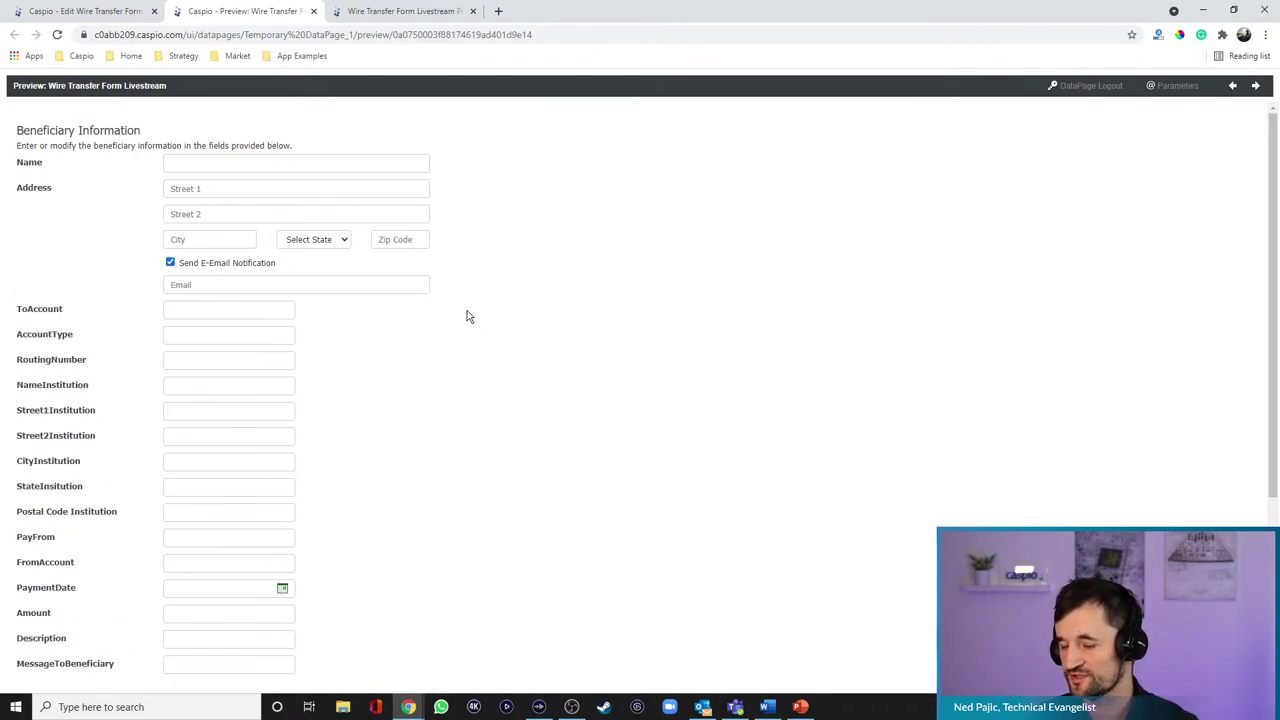
pyautogui.click(170, 263)
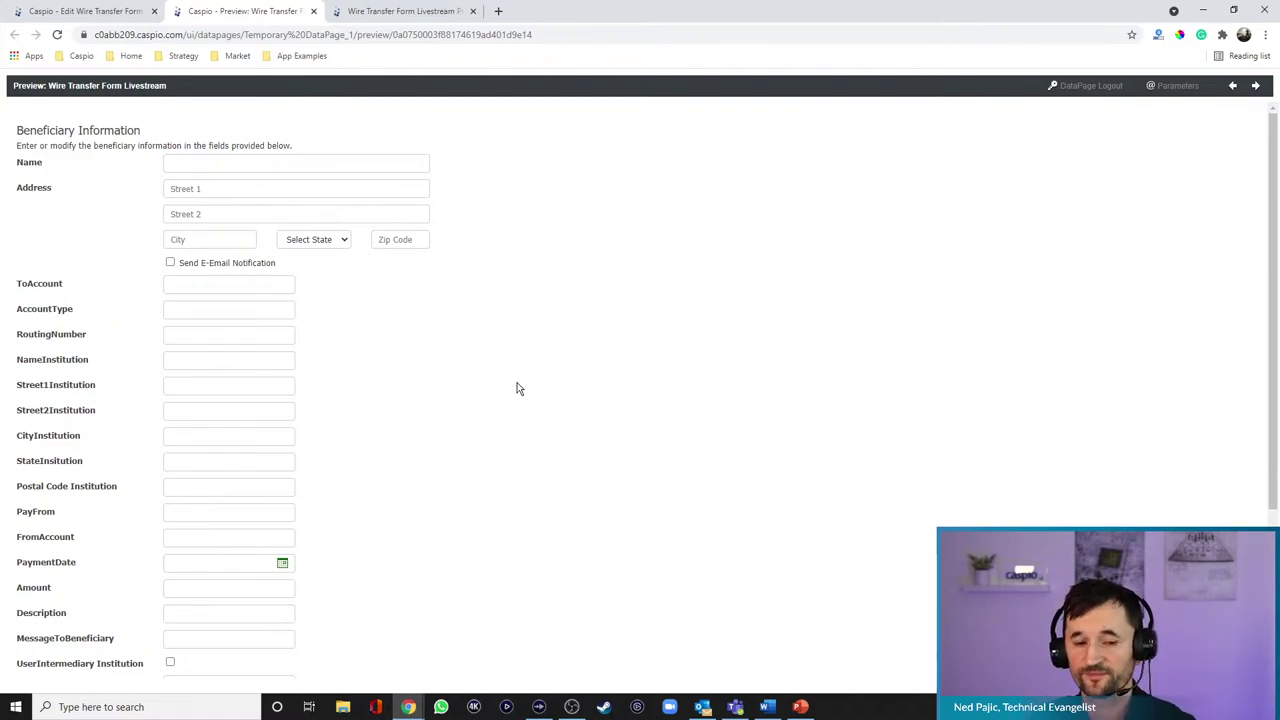
# - Return to the wizard's field elements and change the Email field's form element to Email
pyautogui.click(90, 12)
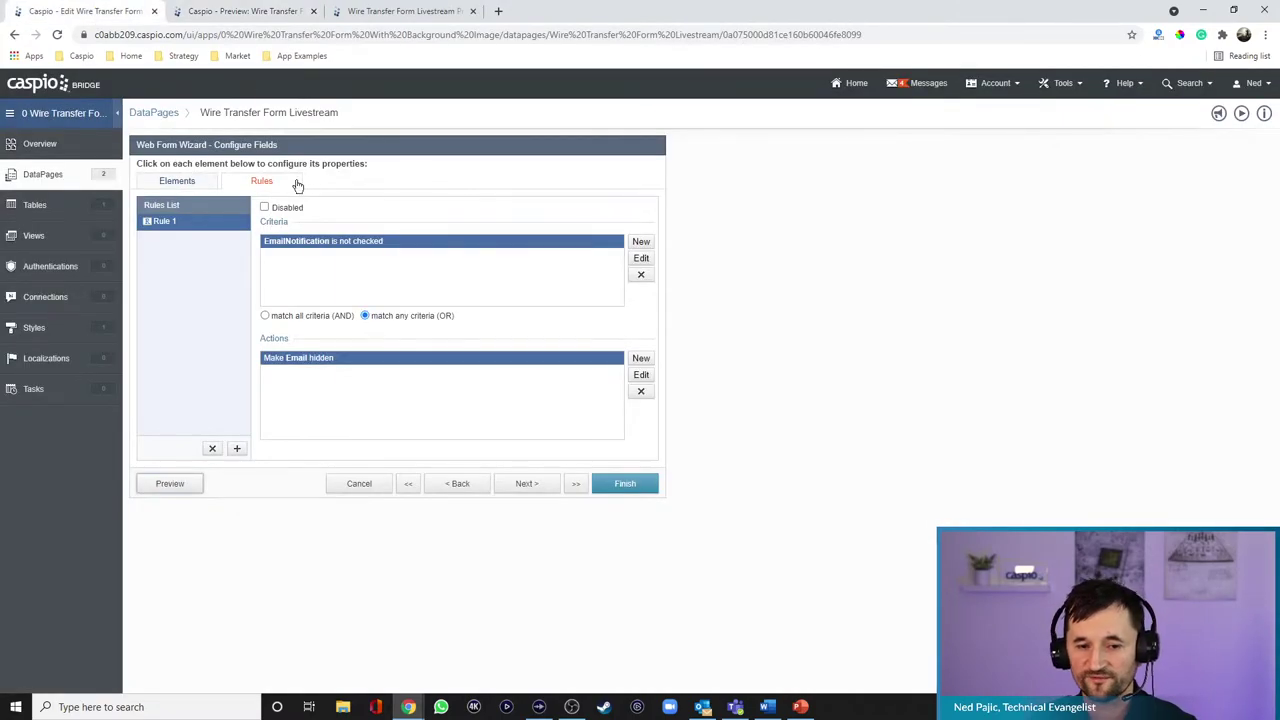
pyautogui.click(180, 182)
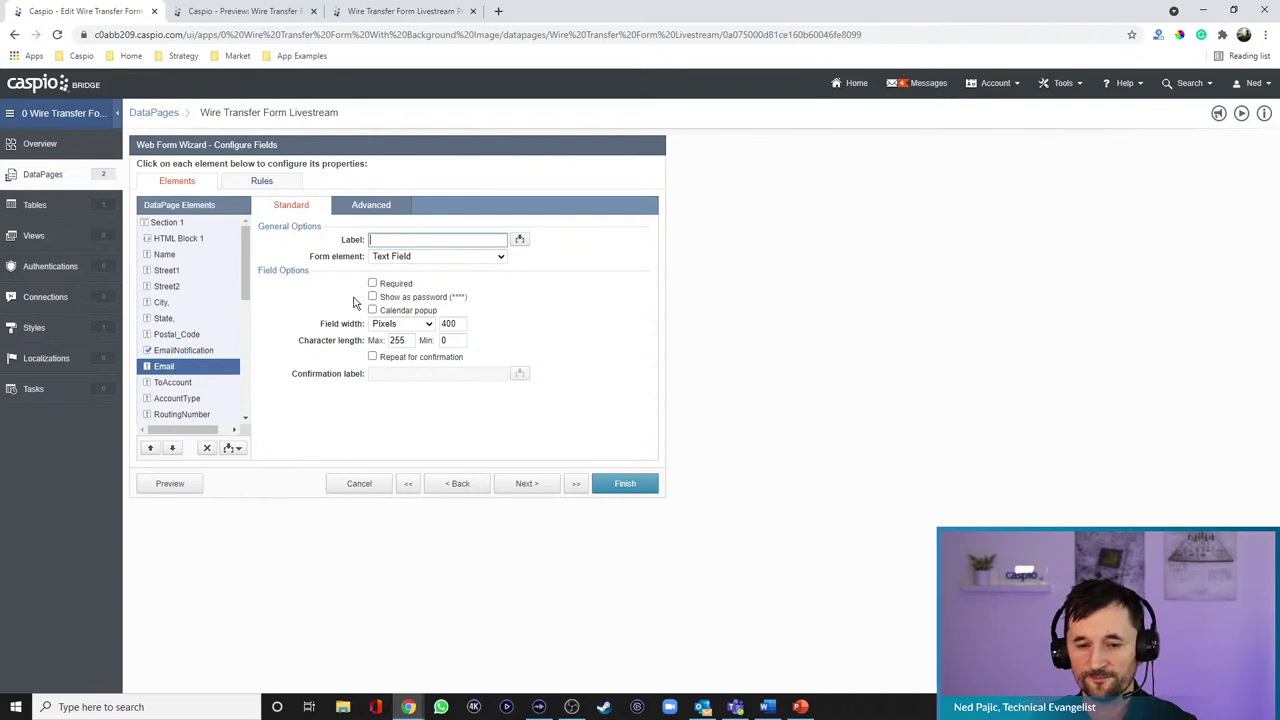
pyautogui.click(418, 257)
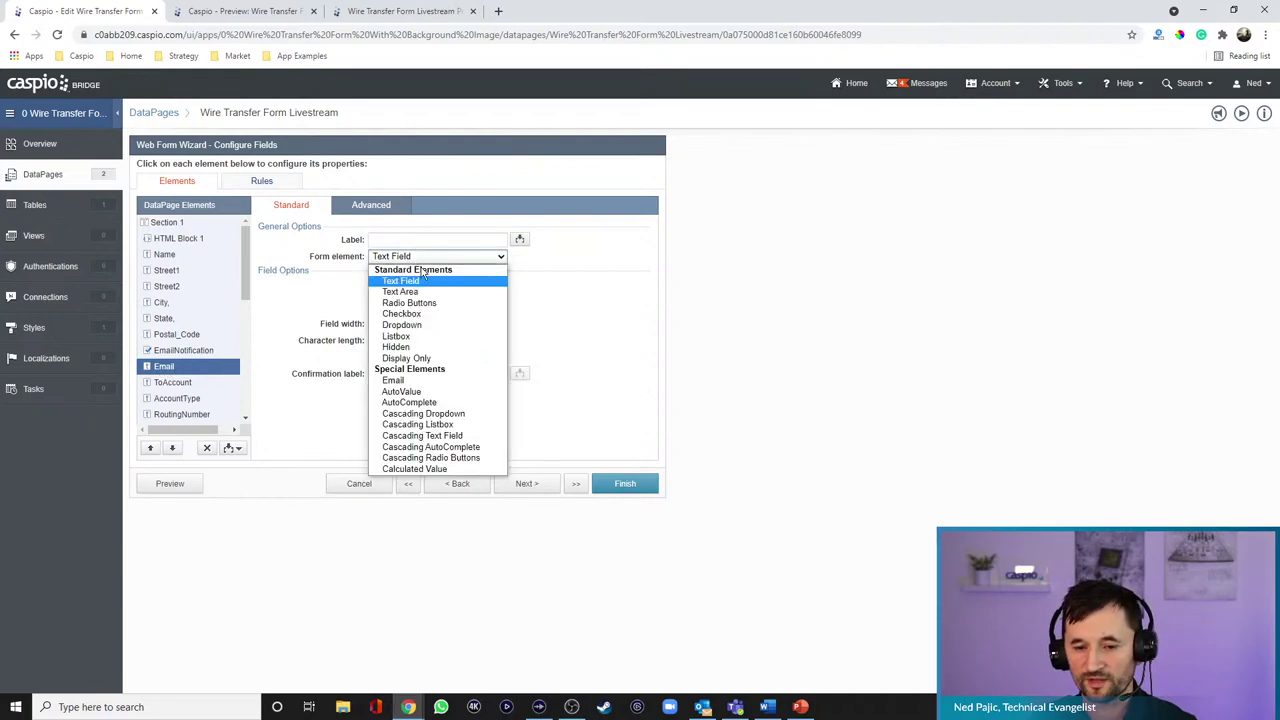
pyautogui.click(395, 381)
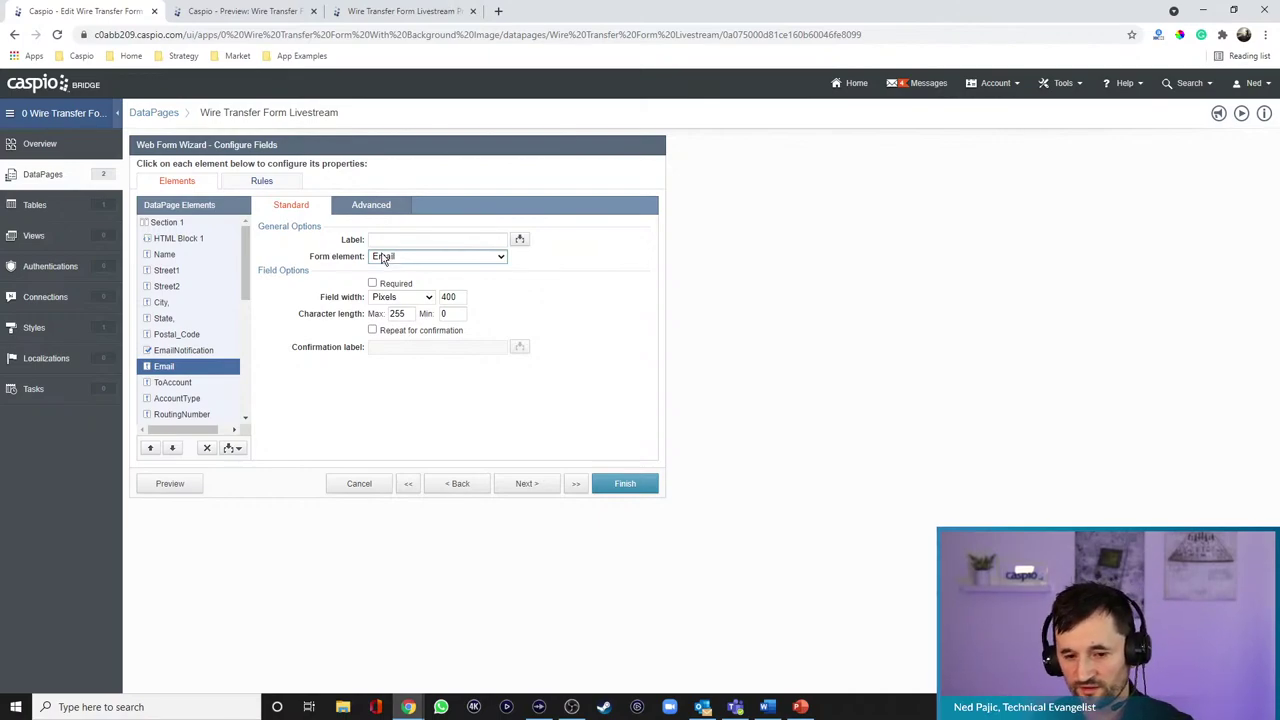
# - Enable Repeat for confirmation on the Email field with the label "Confirm Email", and preview it with Send E-Email Notification checked
pyautogui.click(372, 330)
pyautogui.click(376, 348)
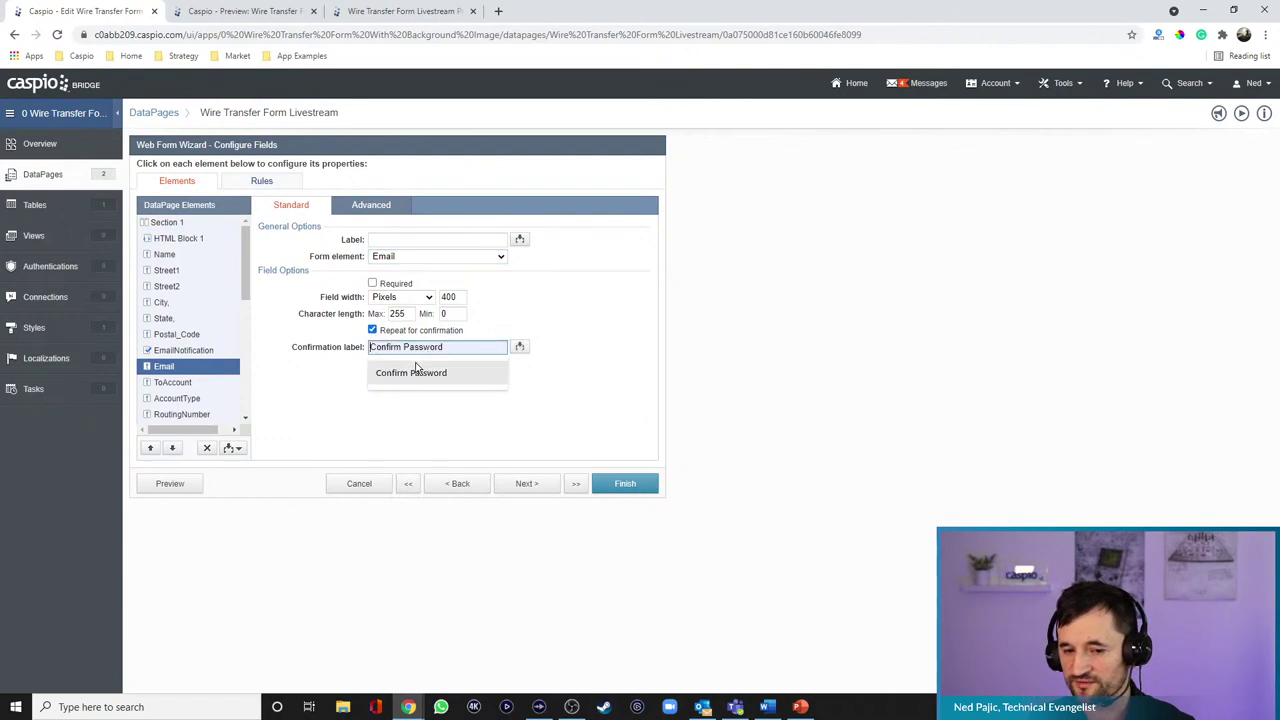
pyautogui.write('Confirm Email')
pyautogui.click(851, 486)
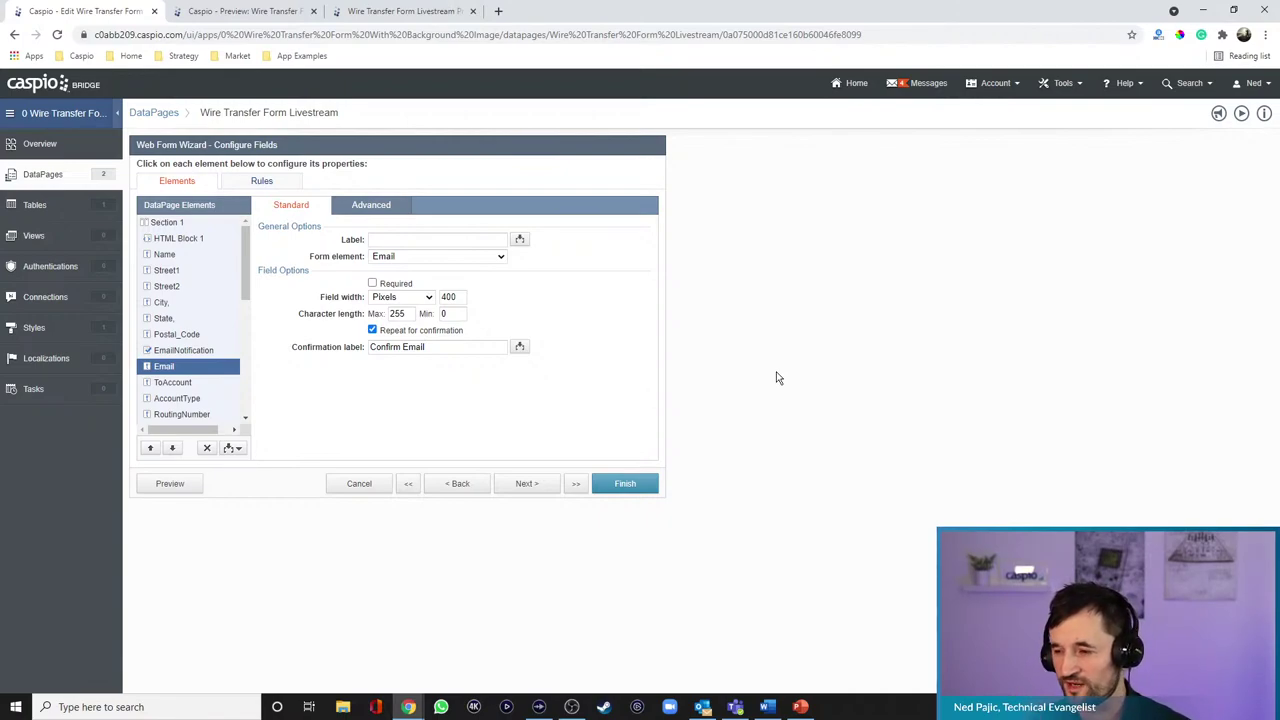
pyautogui.click(180, 483)
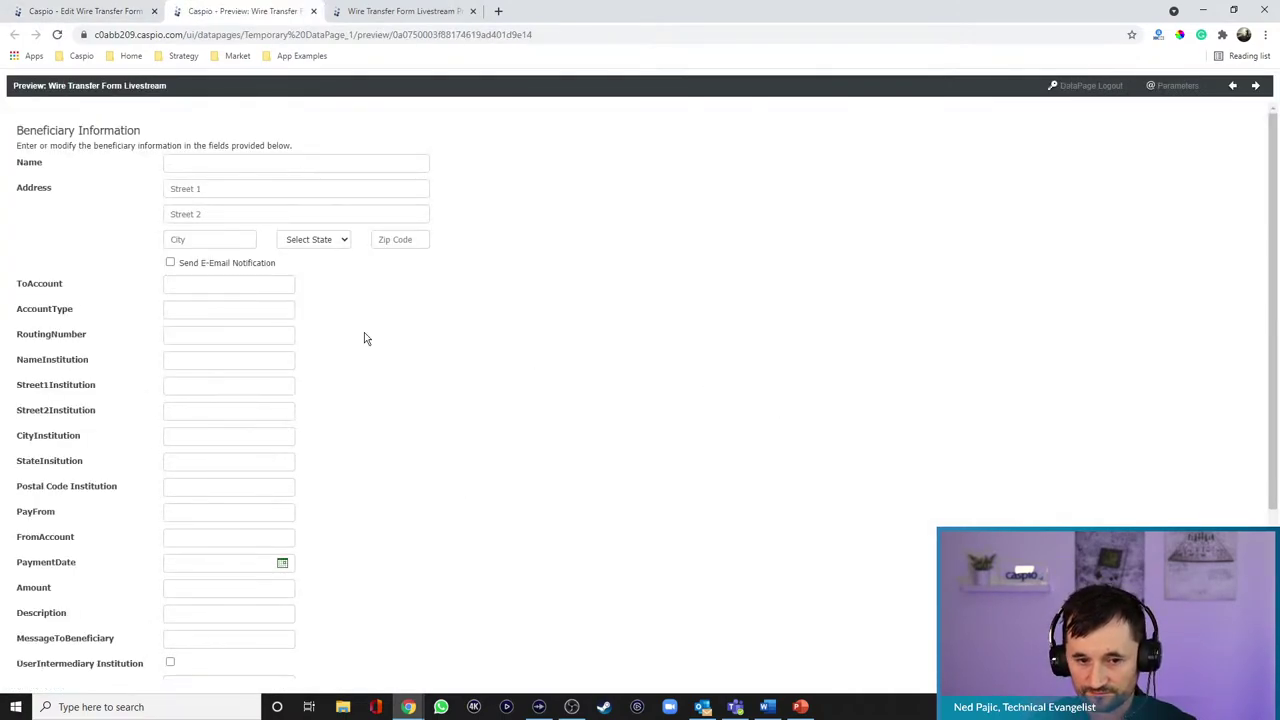
pyautogui.click(168, 262)
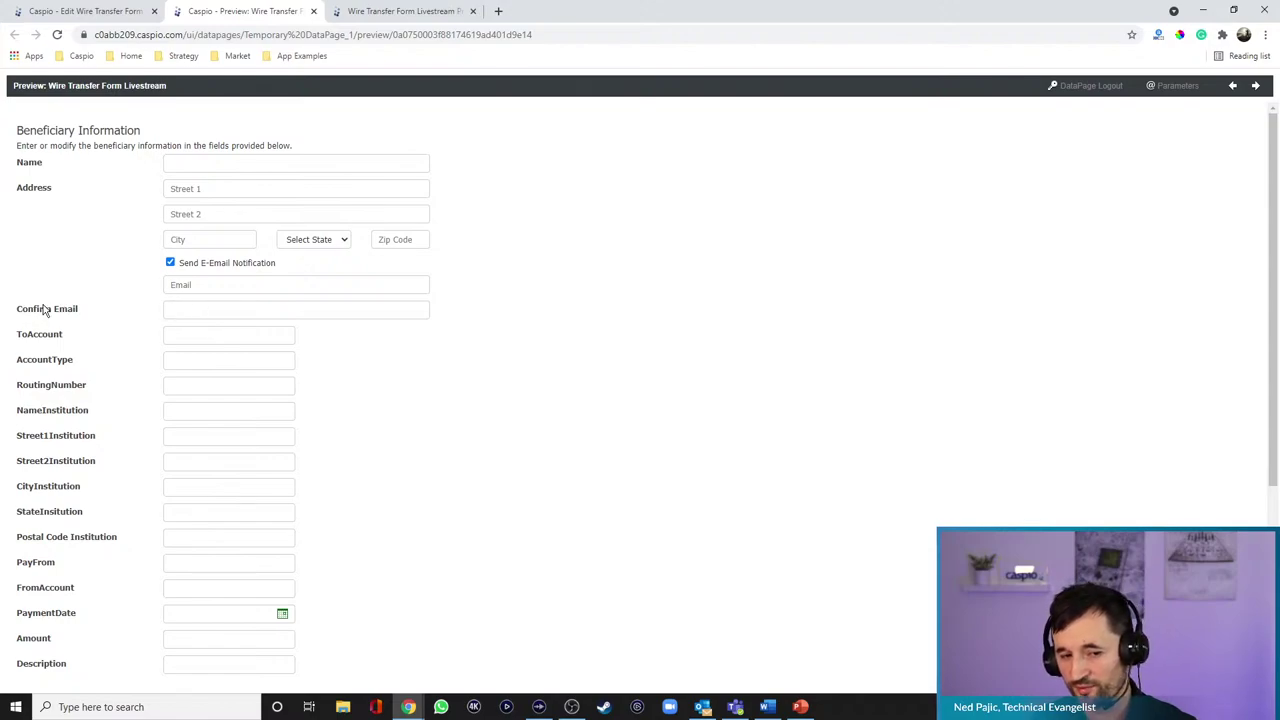
# - Return to the wizard and change the Email field's placeholder to "Confirm Email"
pyautogui.click(118, 11)
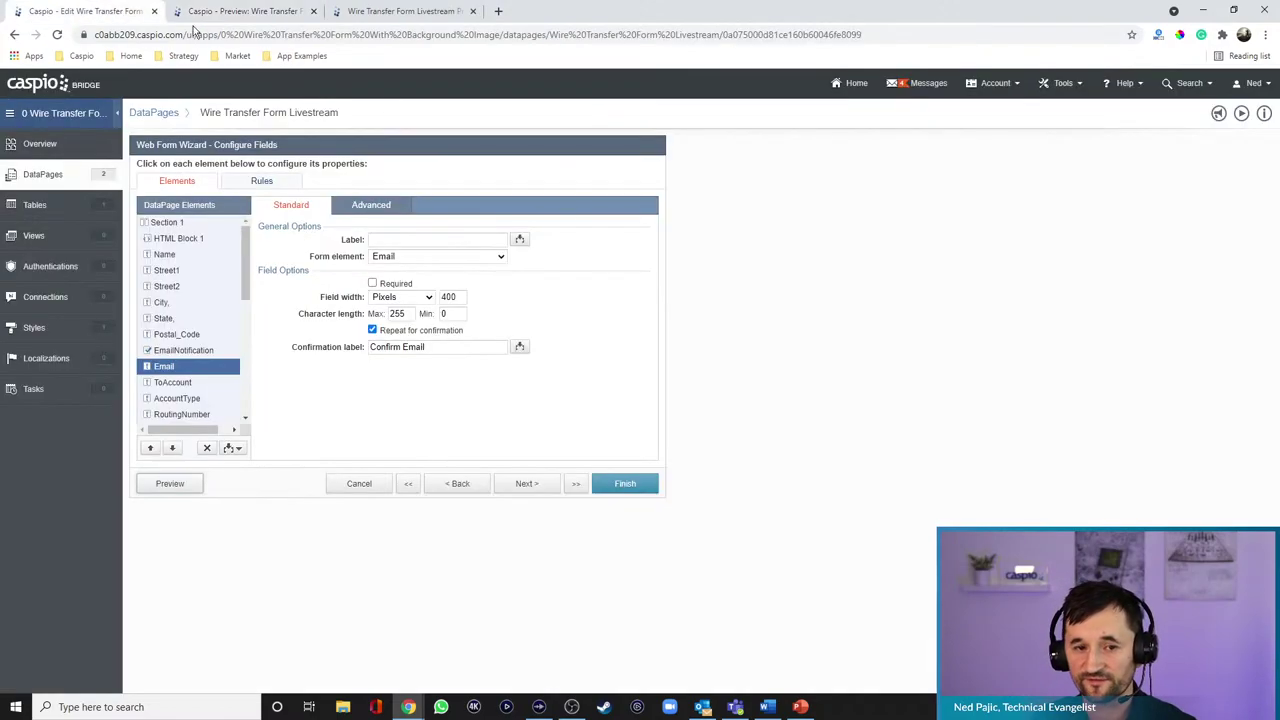
pyautogui.click(360, 206)
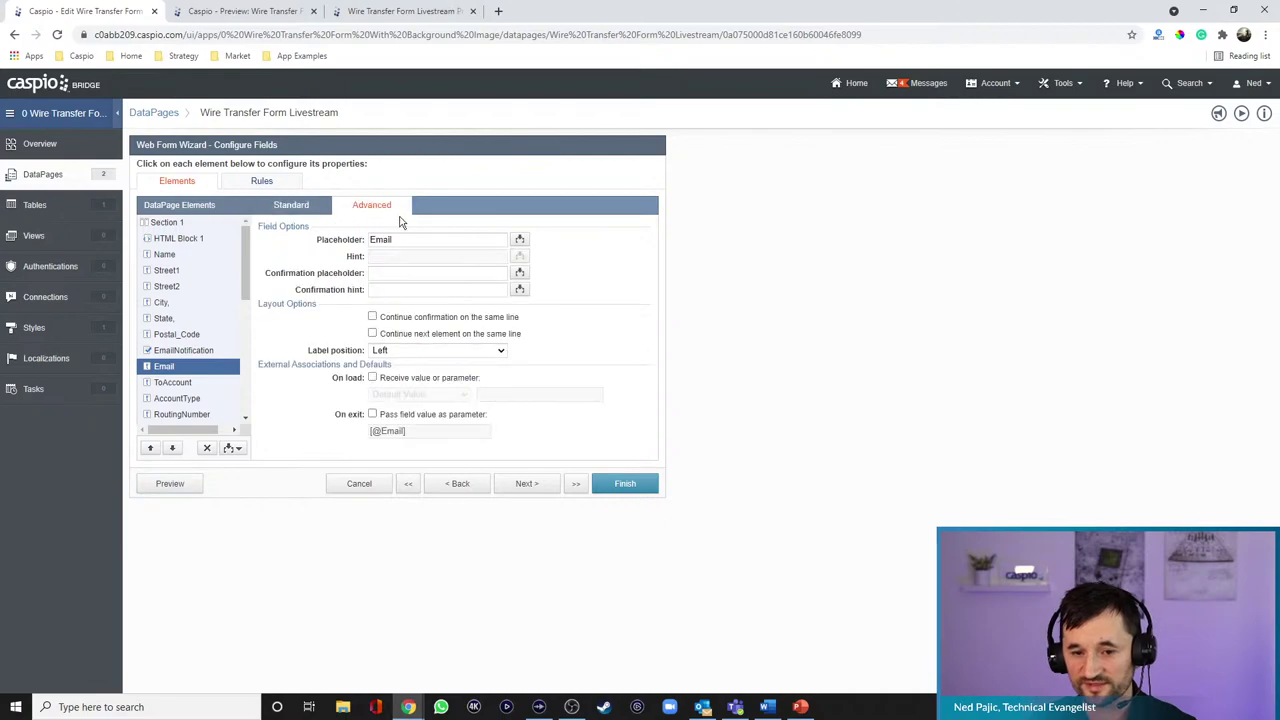
pyautogui.click(371, 240)
pyautogui.write('Confirm Ema')
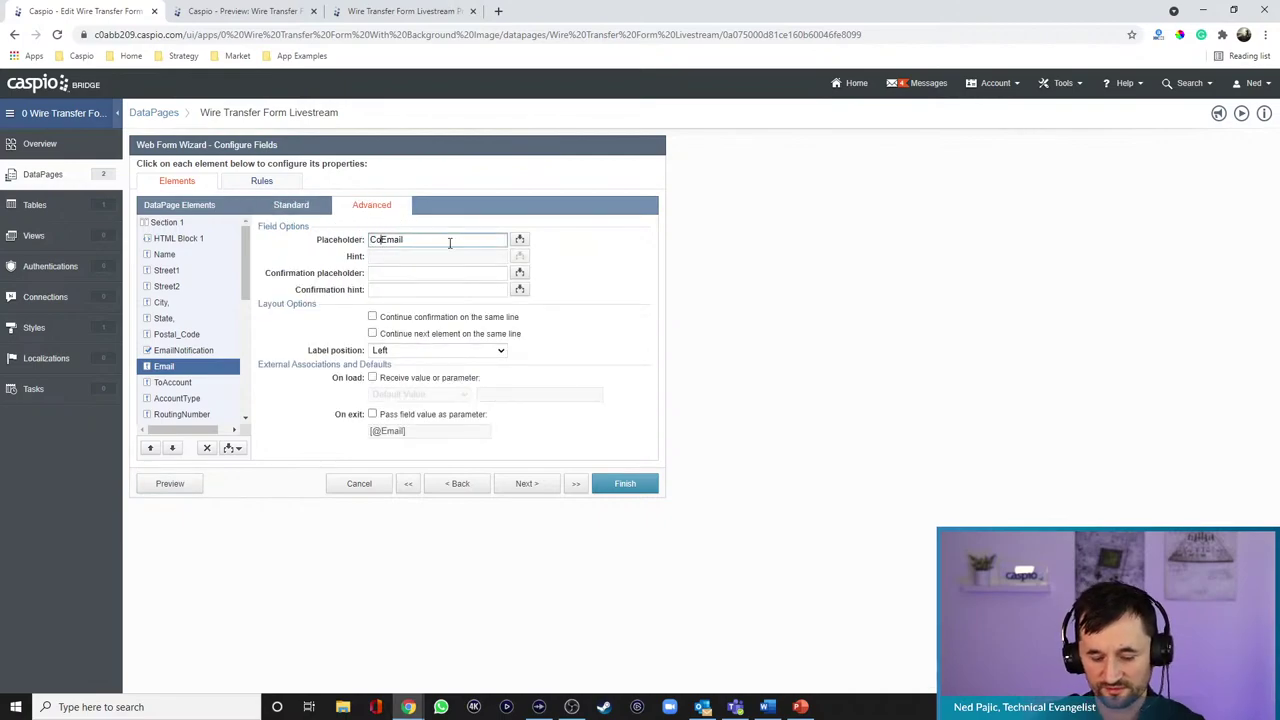
pyautogui.write('il')
pyautogui.press('BackSpace')
pyautogui.press('BackSpace')
pyautogui.press('BackSpace')
pyautogui.press('BackSpace')
pyautogui.press('BackSpace')
pyautogui.press('BackSpace')
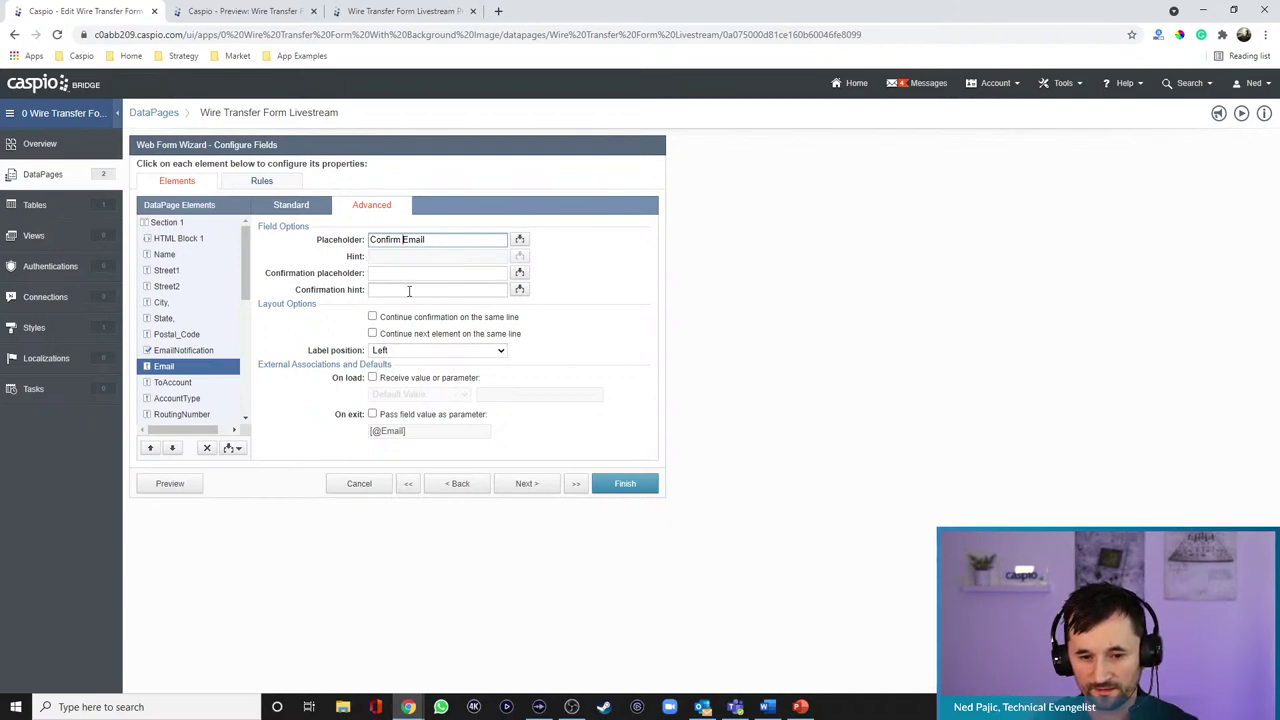
# - Preview the form with Send E-Email Notification checked to examine the email placeholders, and return to the wizard
pyautogui.click(299, 208)
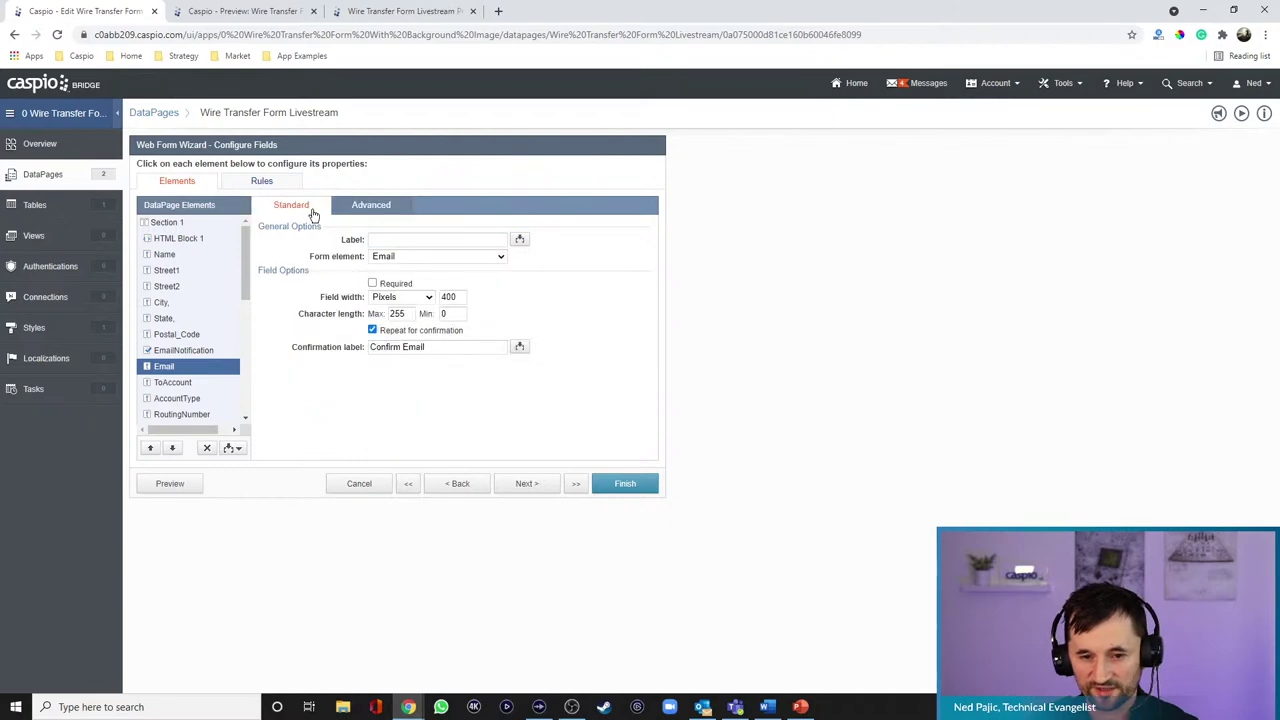
pyautogui.click(371, 205)
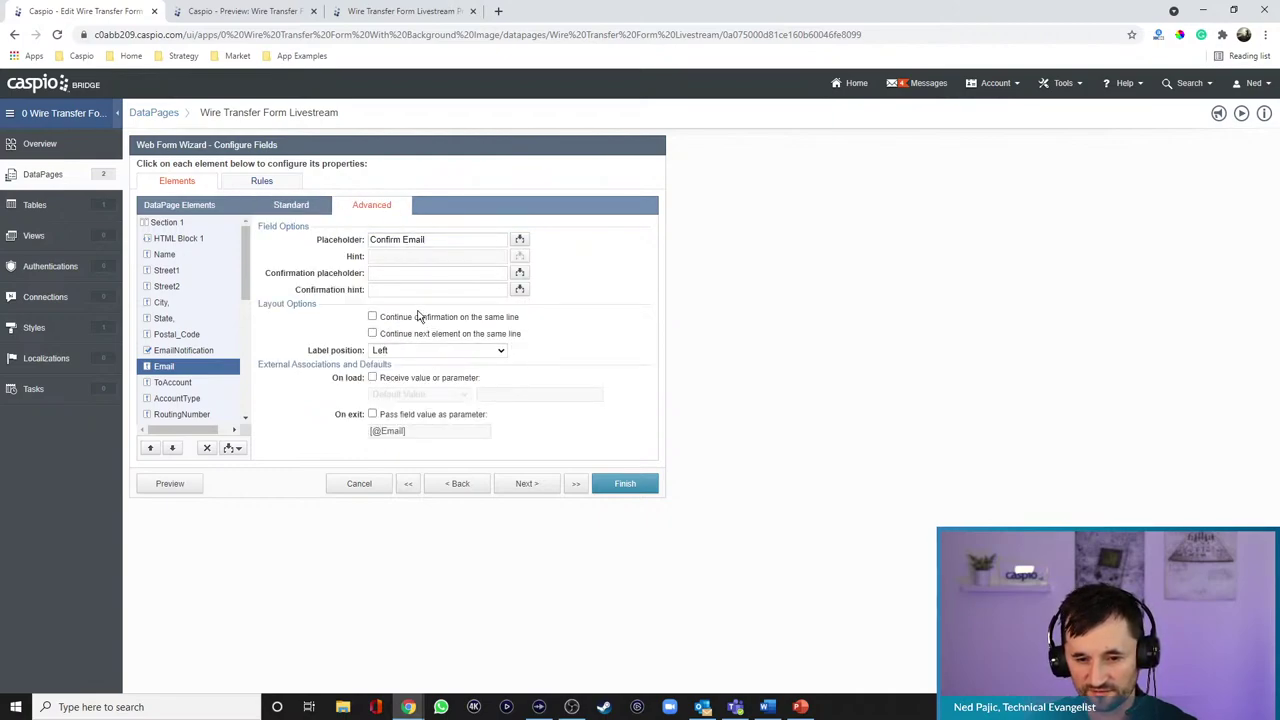
pyautogui.click(170, 483)
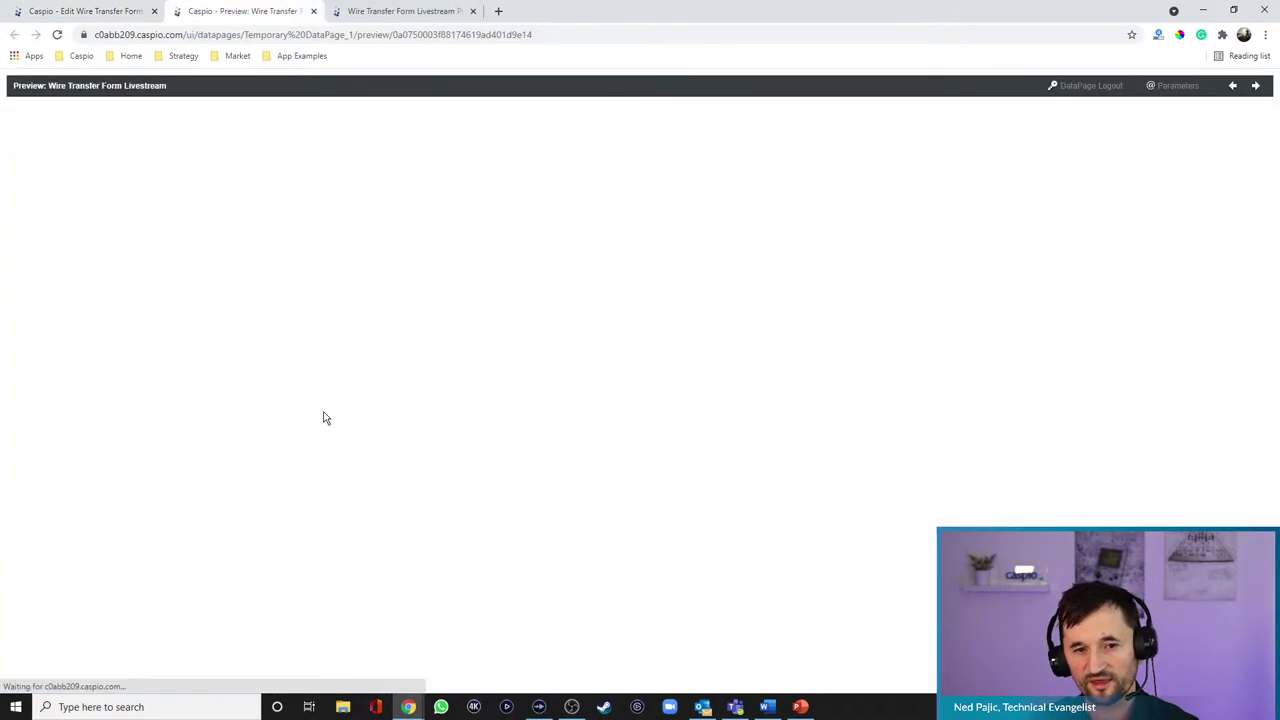
pyautogui.click(169, 262)
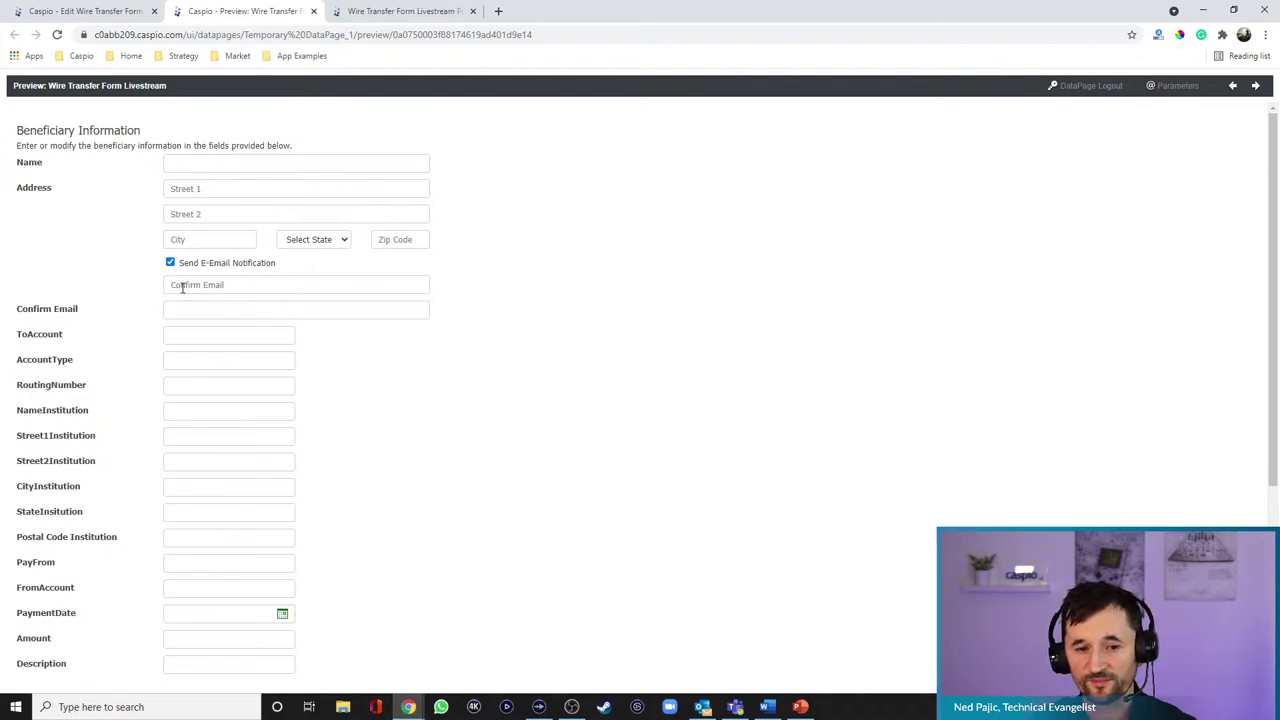
pyautogui.click(100, 12)
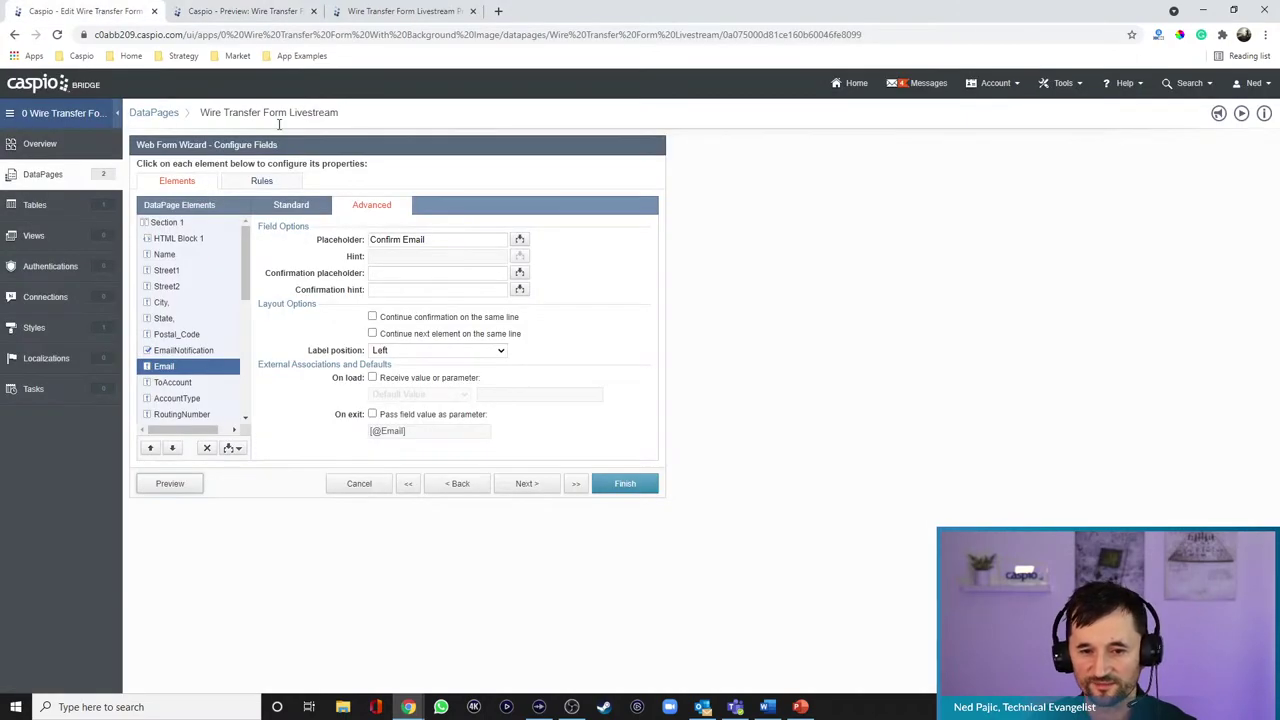
# - Set the Email field's placeholder to "Email" and its confirmation placeholder to "Confirm Email"
pyautogui.moveTo(405, 242); pyautogui.dragTo(297, 230)
pyautogui.press('BackSpace')
pyautogui.click(382, 272)
pyautogui.write('Confirm Email')
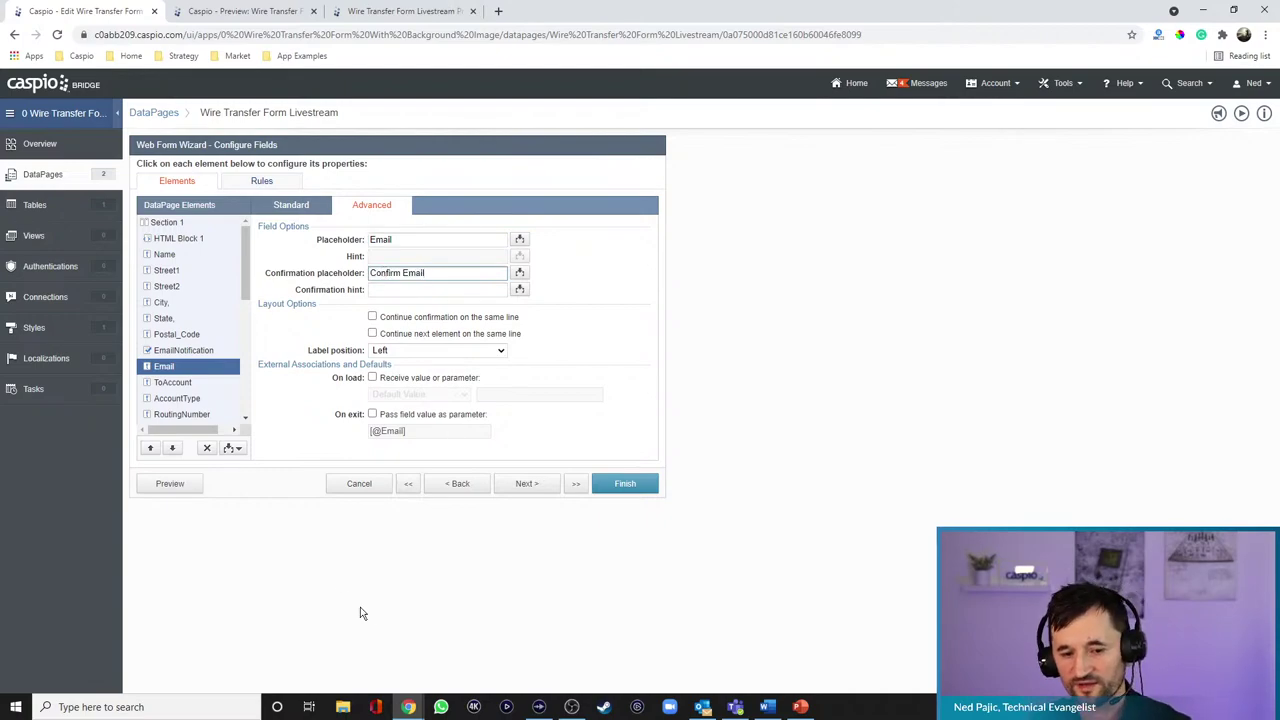
# - Preview the form with Send E-Email Notification checked, and turn off Repeat for confirmation on the Email field in the wizard
pyautogui.click(185, 485)
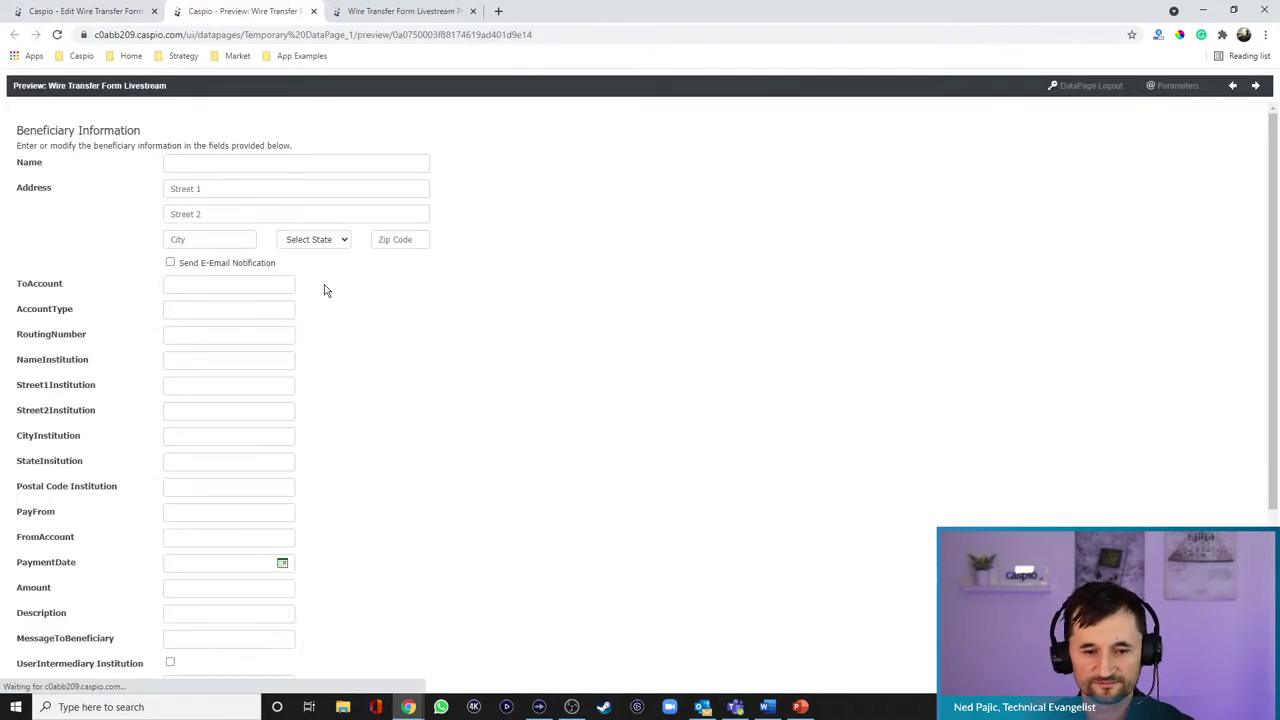
pyautogui.click(171, 263)
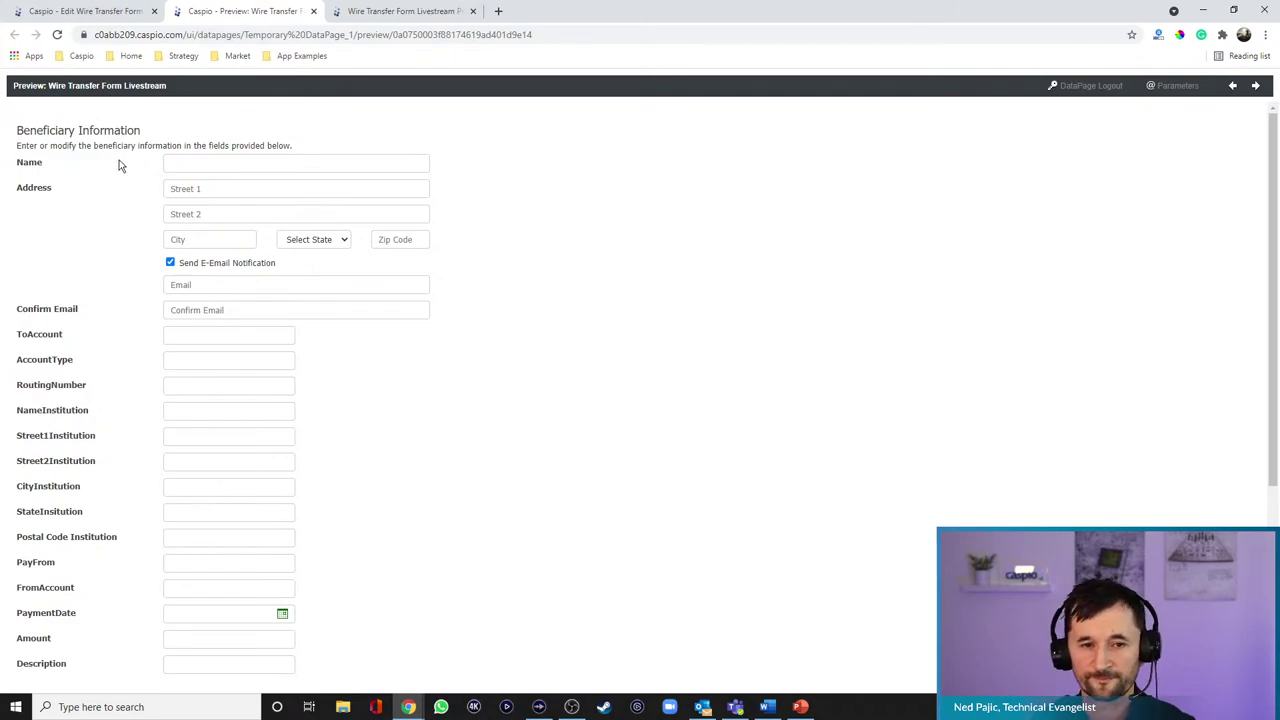
pyautogui.click(108, 18)
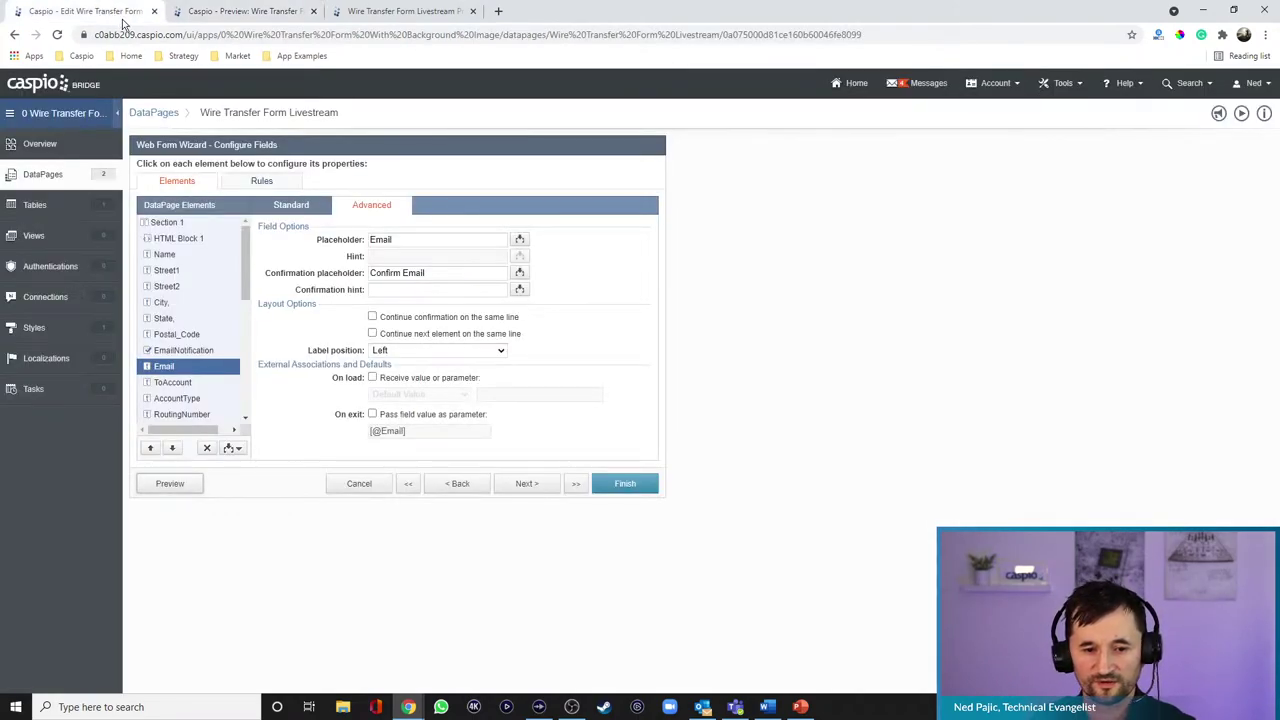
pyautogui.click(313, 208)
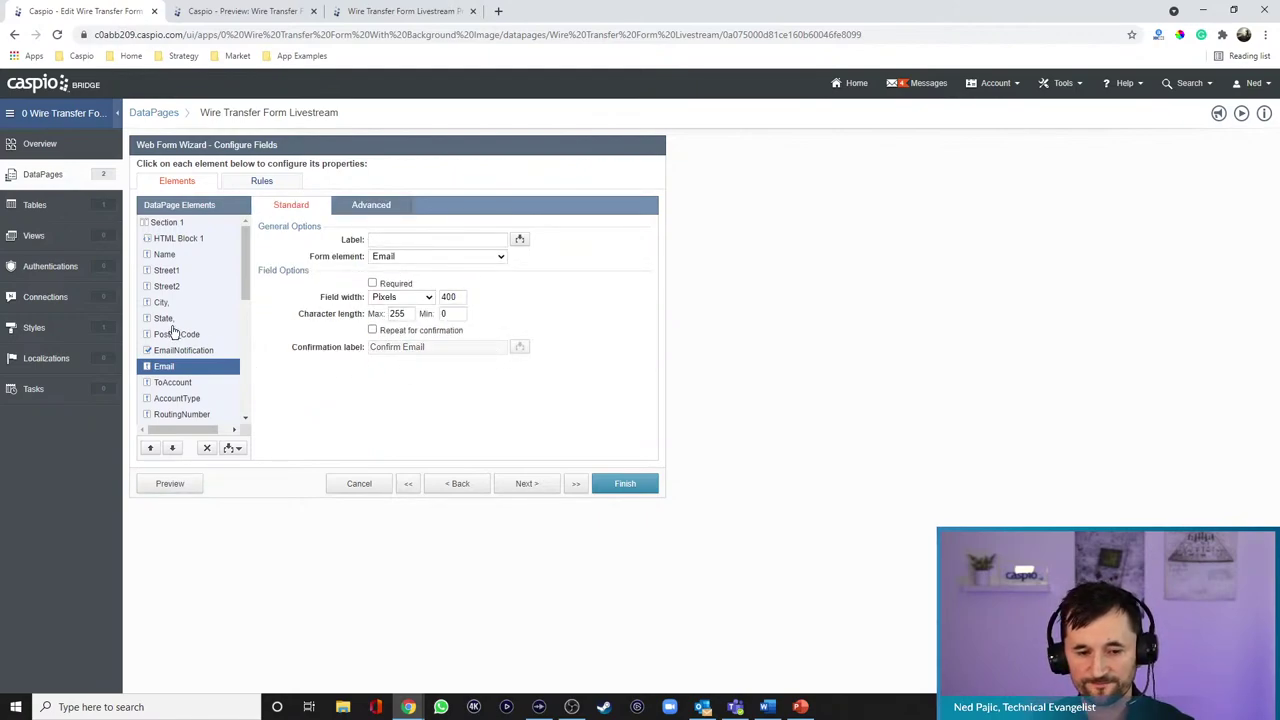
# - Insert an HTML block between the Email and ToAccount elements and disable its HTML editor
pyautogui.scroll(-1, 185, 325)
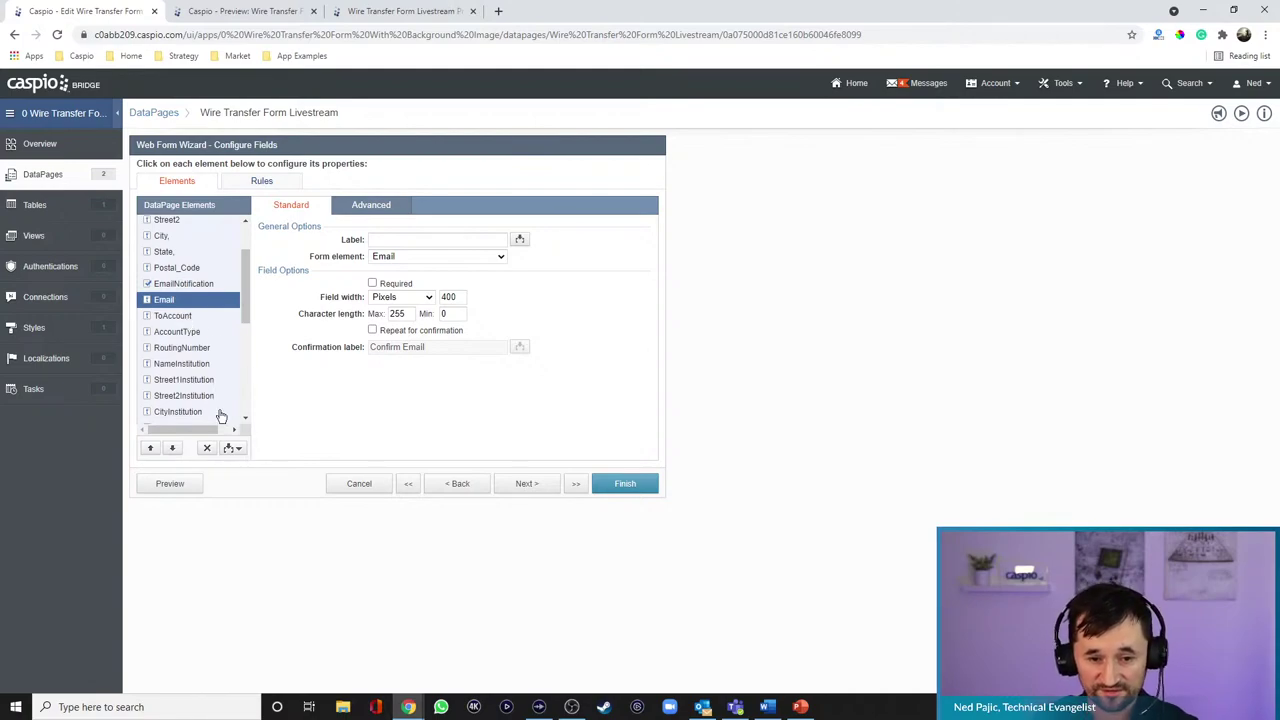
pyautogui.click(175, 317)
pyautogui.click(230, 448)
pyautogui.click(176, 480)
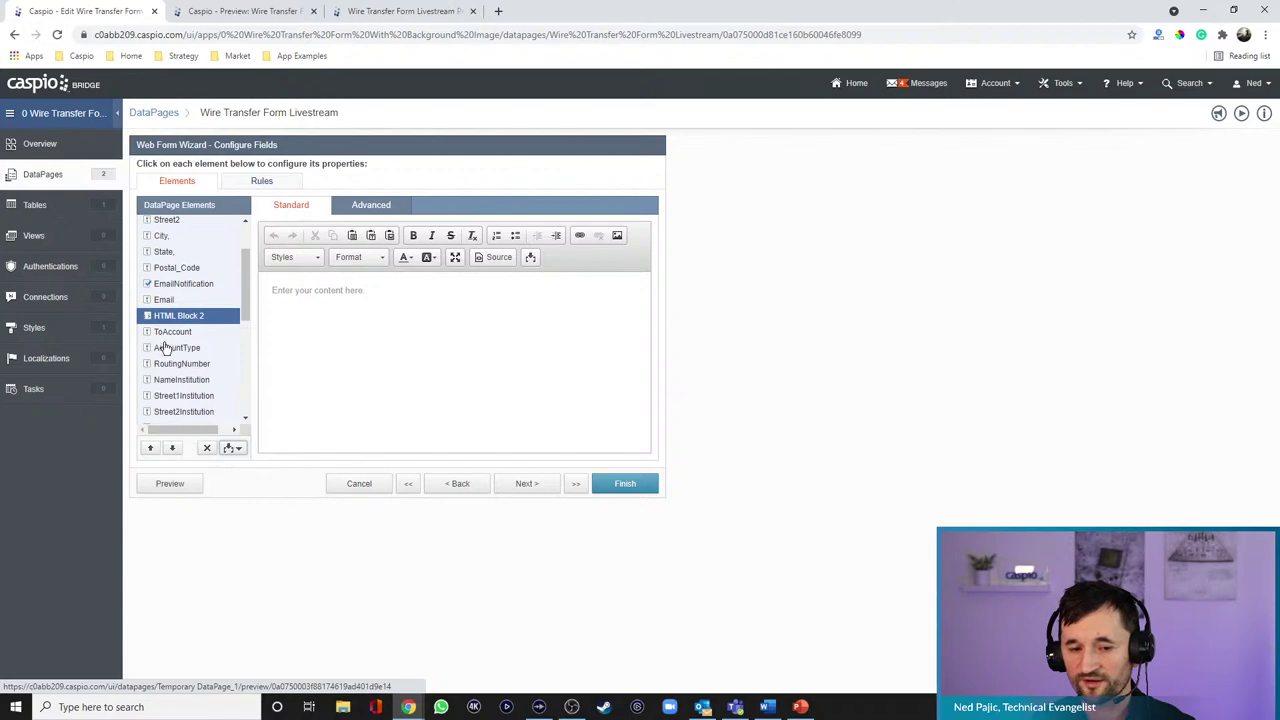
pyautogui.click(360, 323)
pyautogui.click(370, 205)
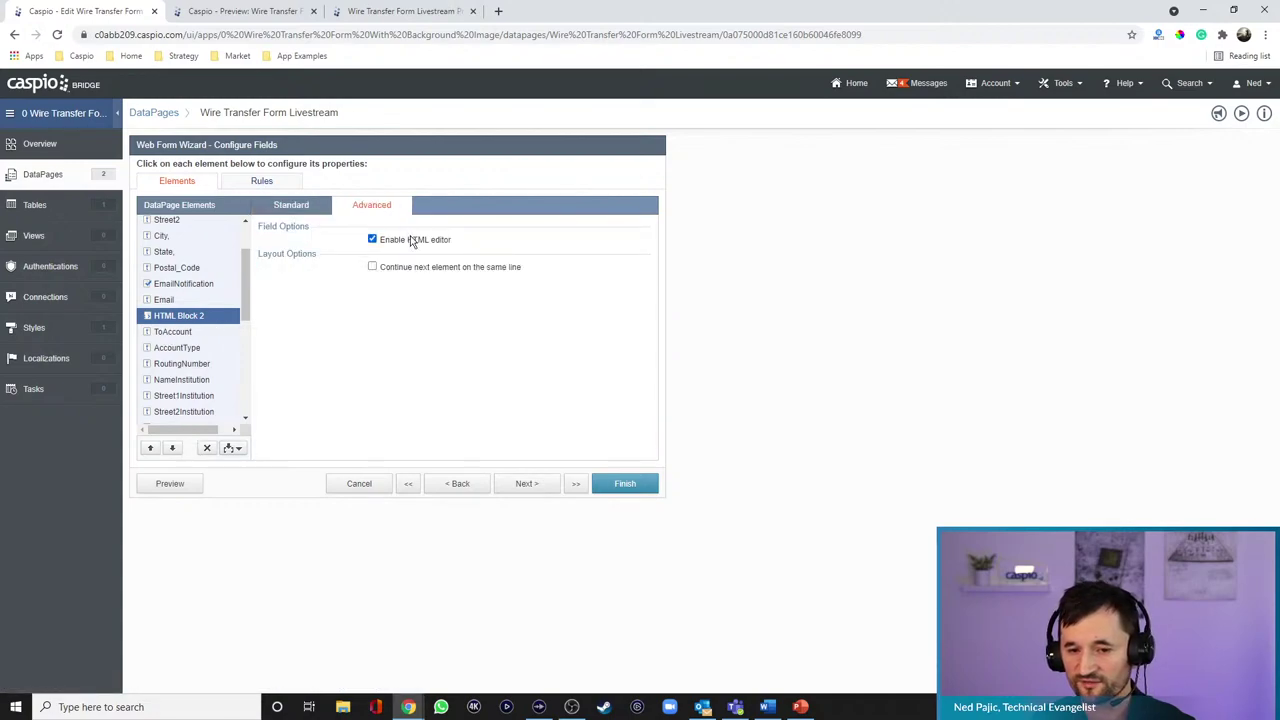
pyautogui.click(373, 240)
# - Enter the h3 heading "Beneficiary Financial Institution" in the new HTML block's source
pyautogui.write('<h3>')
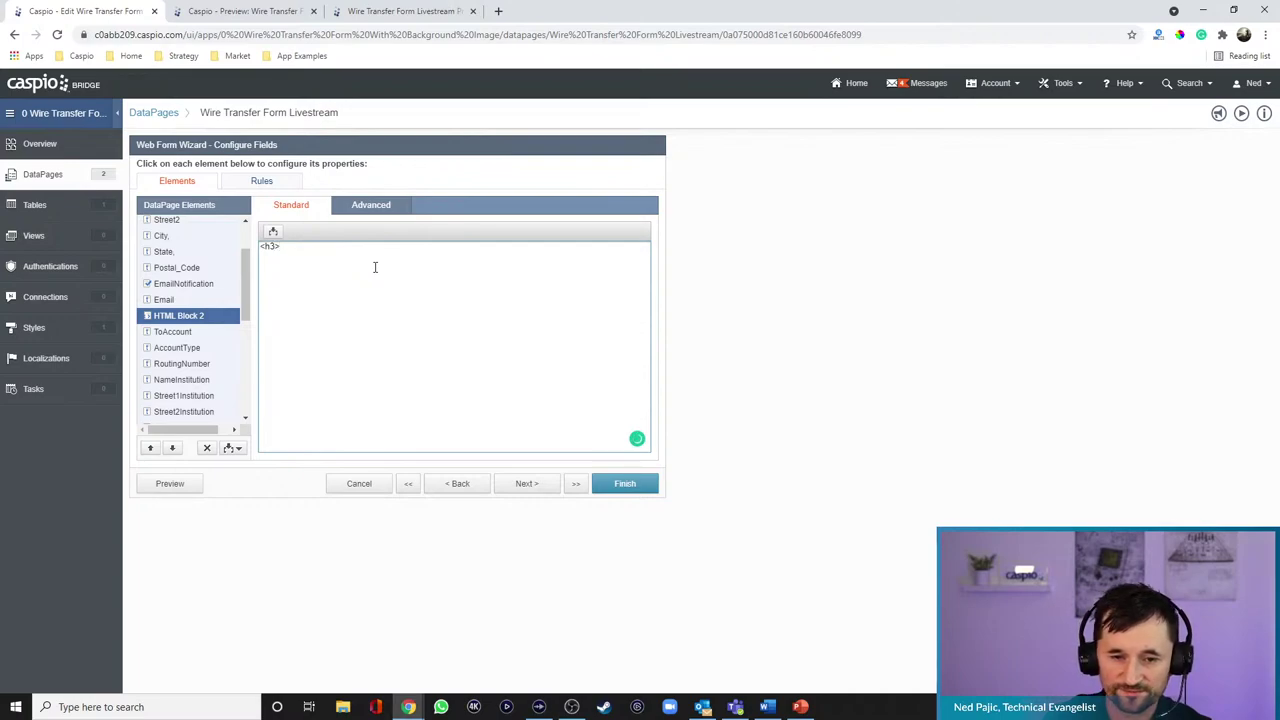
pyautogui.write('Beneficiary Financial Informatio')
pyautogui.press('BackSpace')
pyautogui.press('BackSpace')
pyautogui.press('BackSpace')
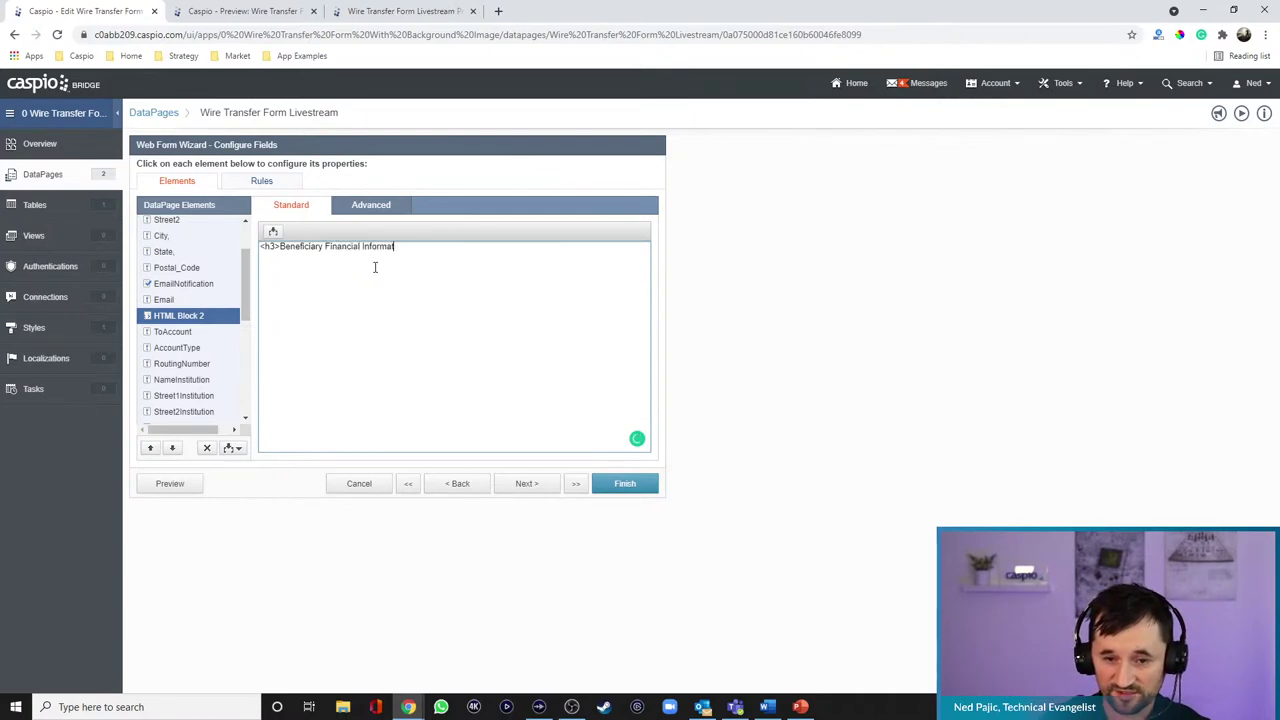
pyautogui.write('stitution</h3>')
pyautogui.press('Return')
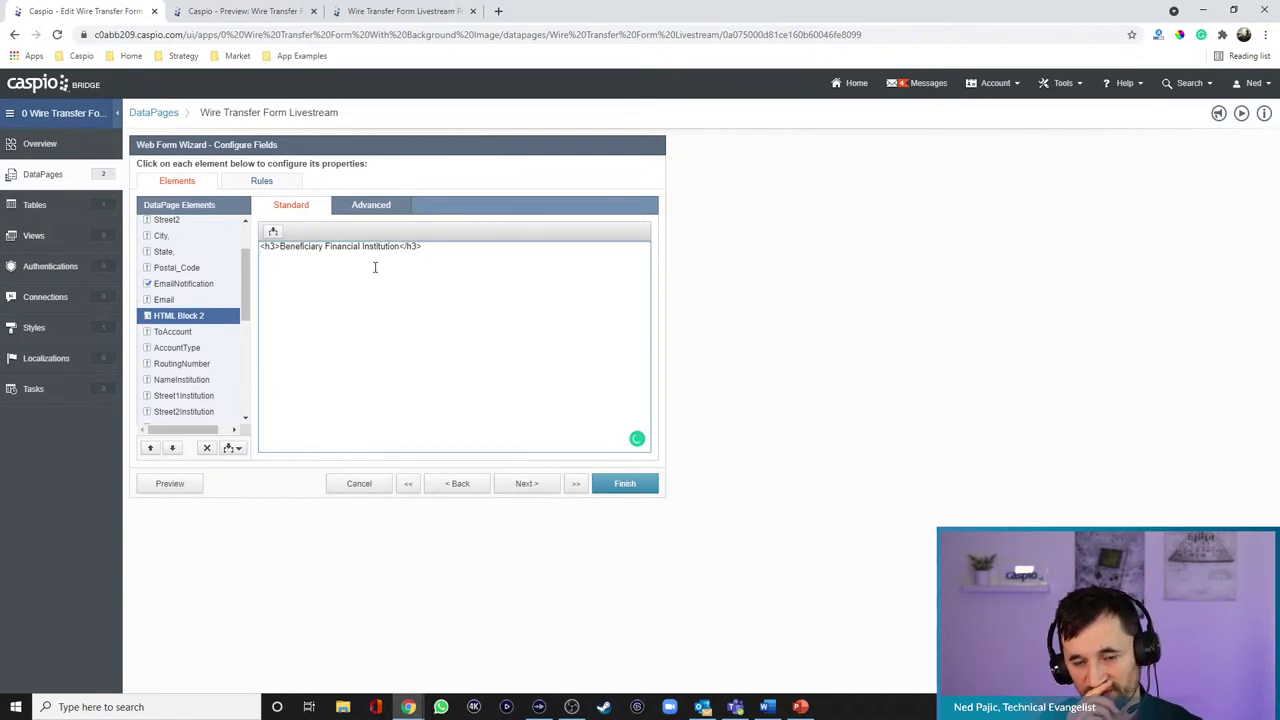
# - Add "Enter or modify the beneficiary financial institution in the fields provided below." under the heading, preview the form, and return to the wizard
pyautogui.write('Enter or modify the beneficiary financi')
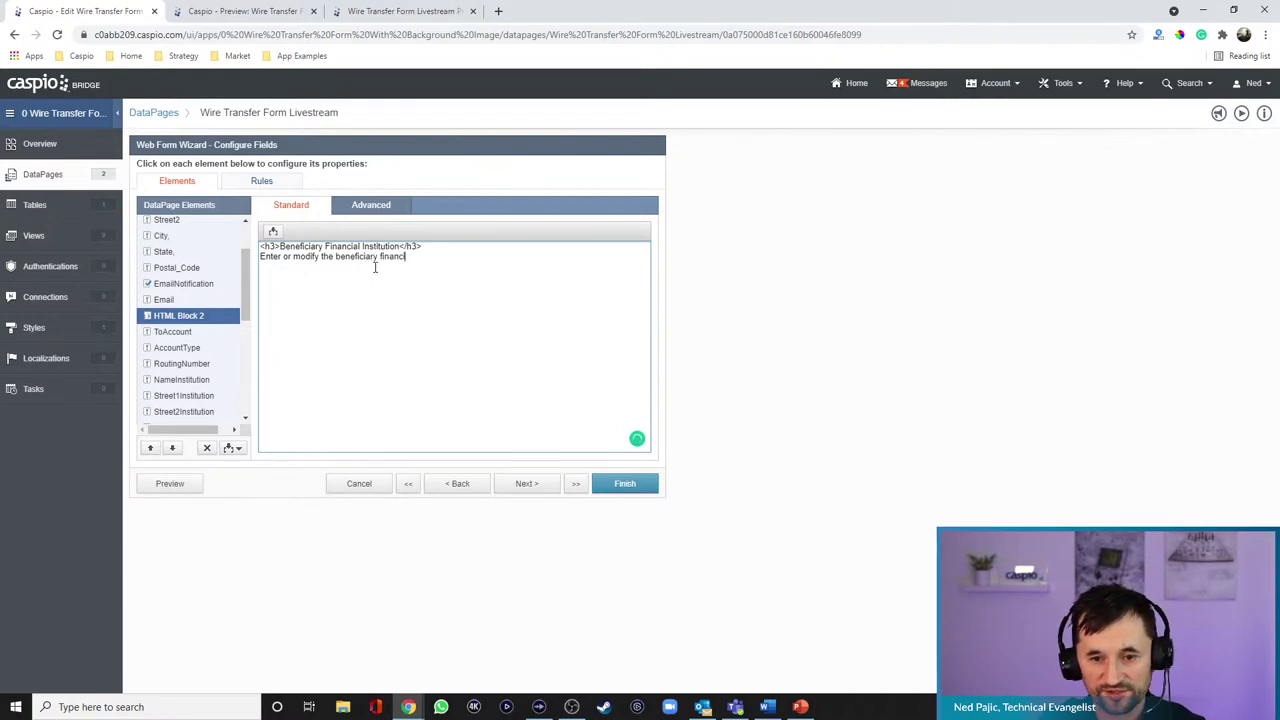
pyautogui.write('al instutioin ')
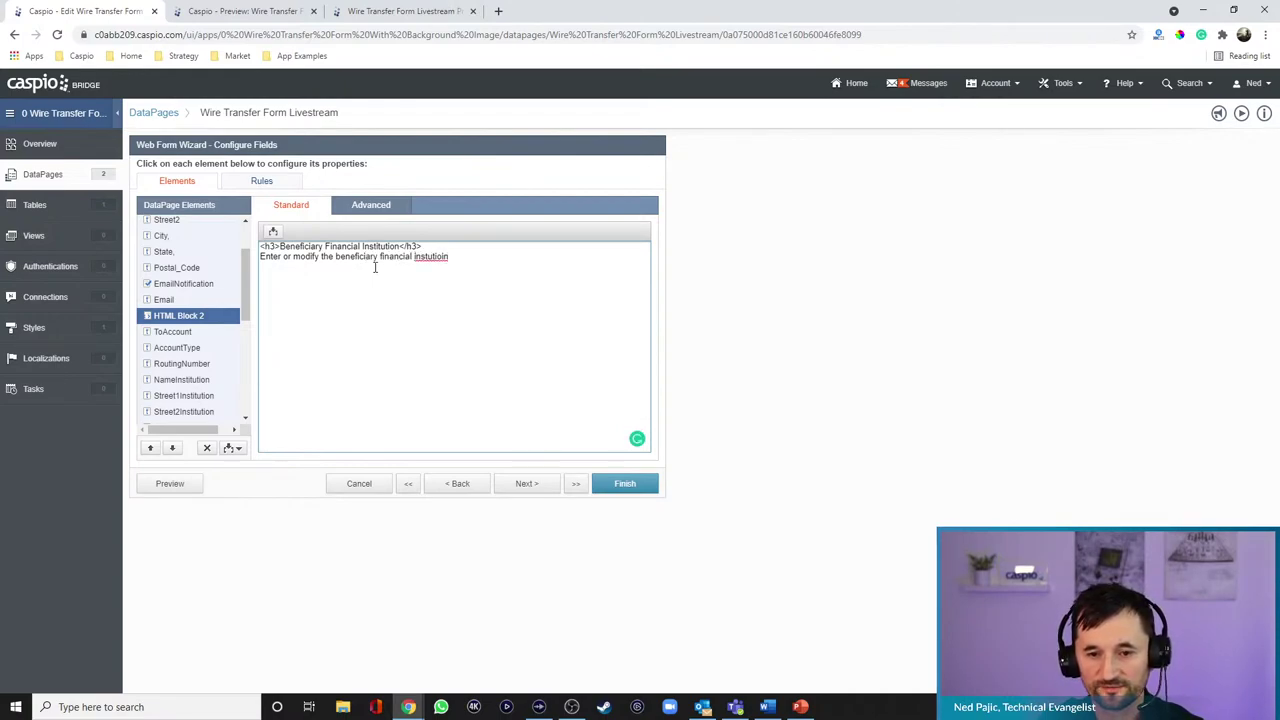
pyautogui.write('on on')
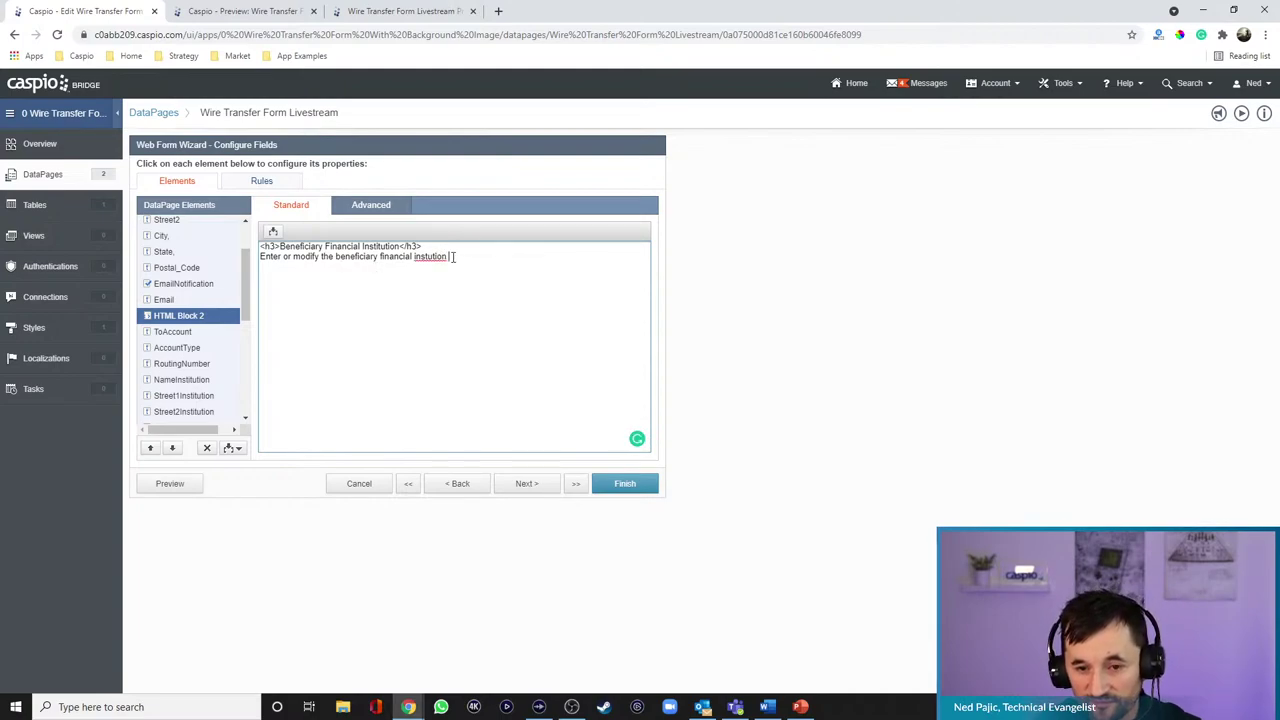
pyautogui.rightClick(428, 257)
pyautogui.click(424, 266)
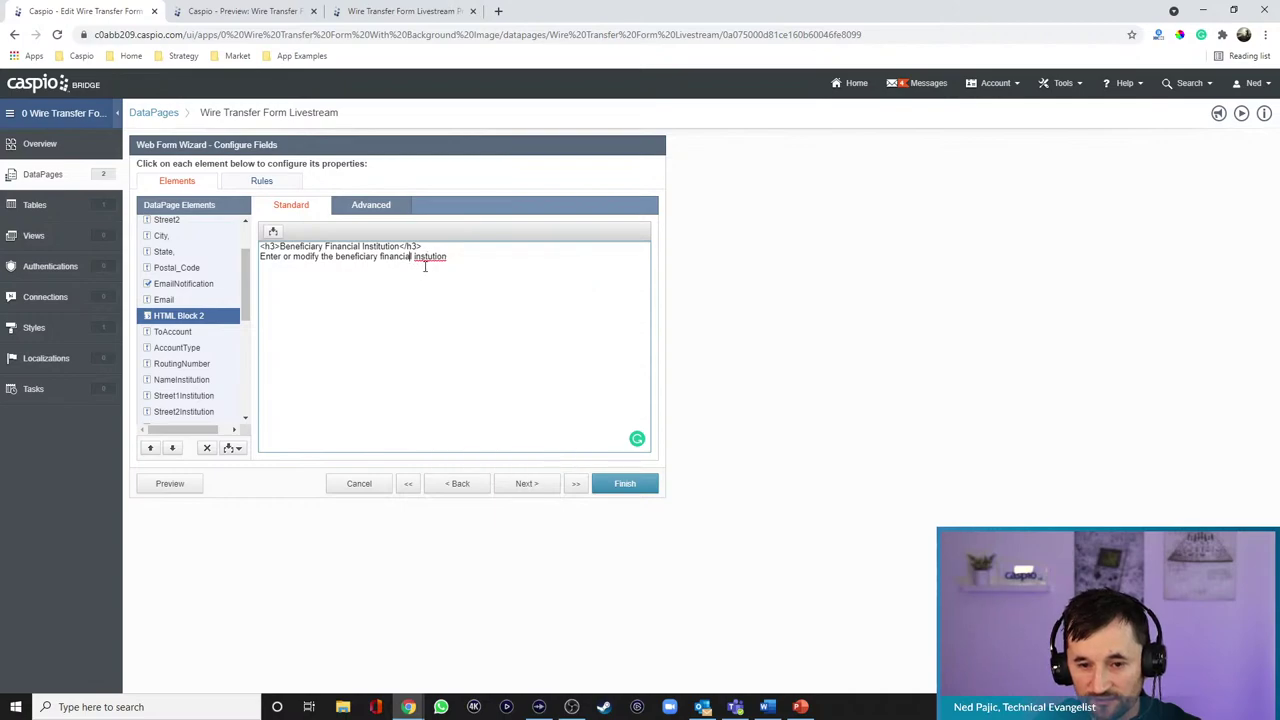
pyautogui.write('tion')
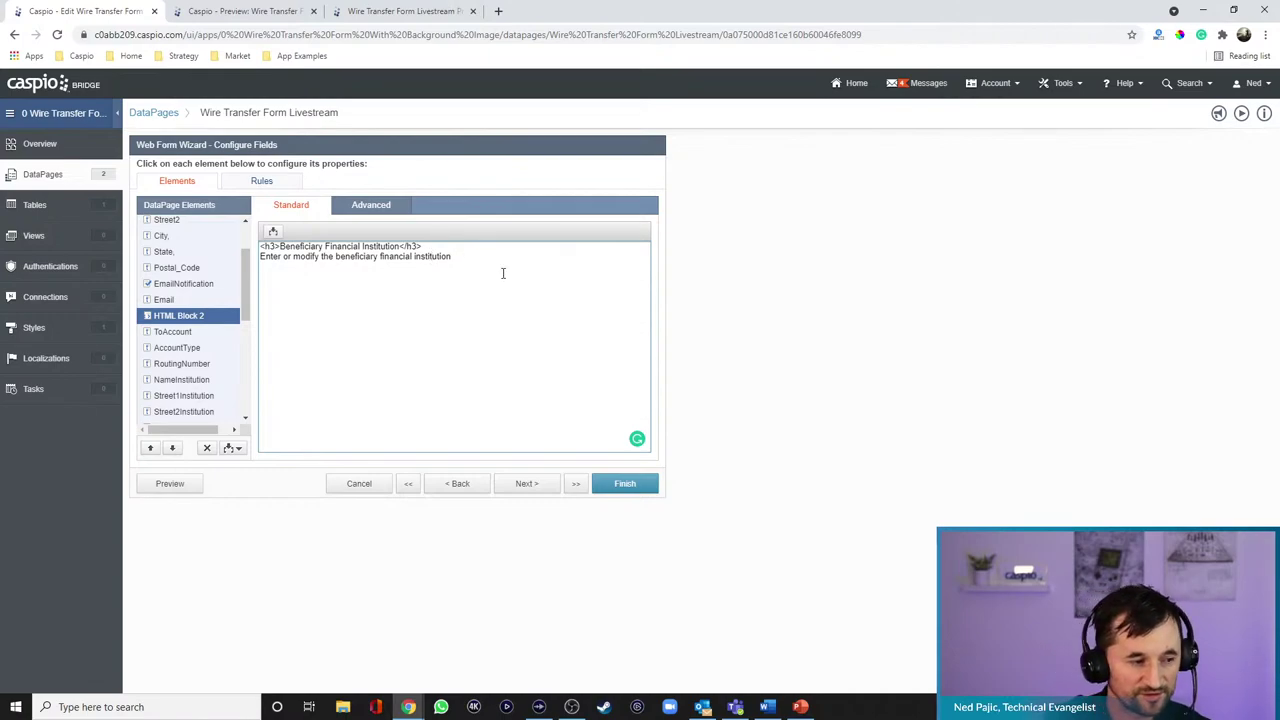
pyautogui.write(' in the fields prov')
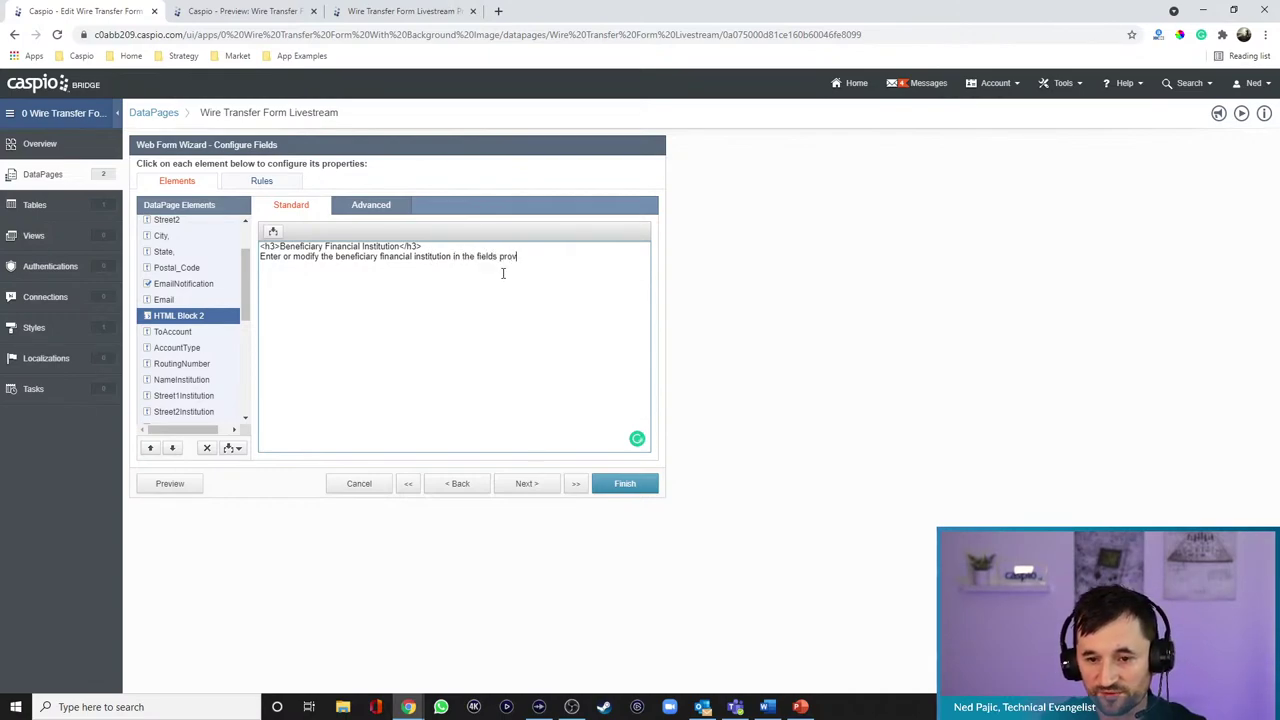
pyautogui.write('ided below.')
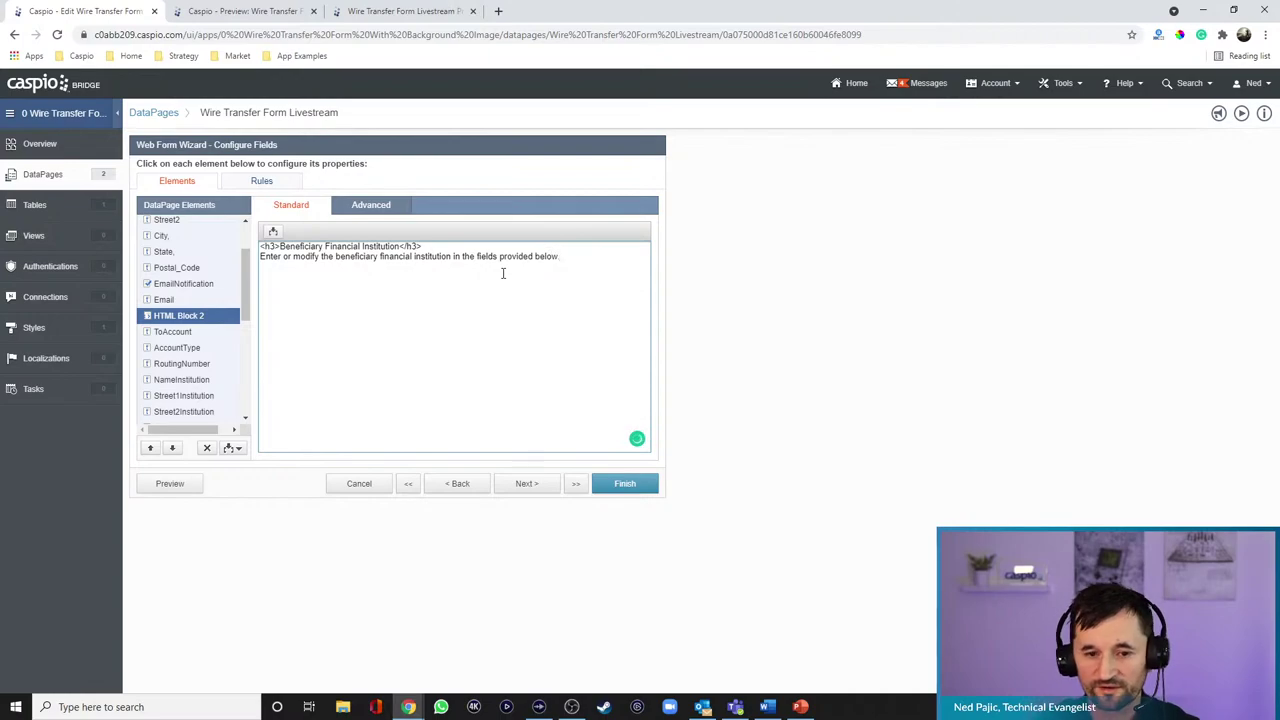
pyautogui.click(168, 484)
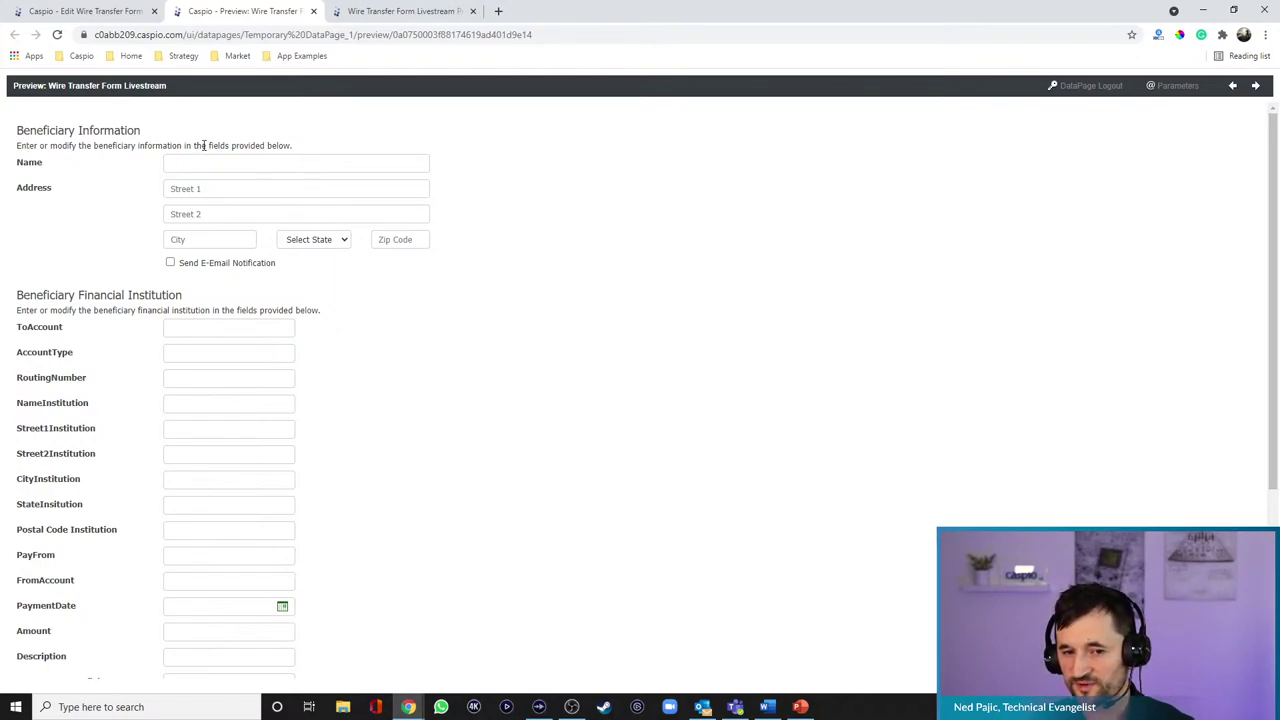
pyautogui.click(118, 14)
# - Wrap the description text in HTML Block 1 in a div styled with "margin: 0px 0px 0px 0px;"
pyautogui.scroll(3, 183, 280)
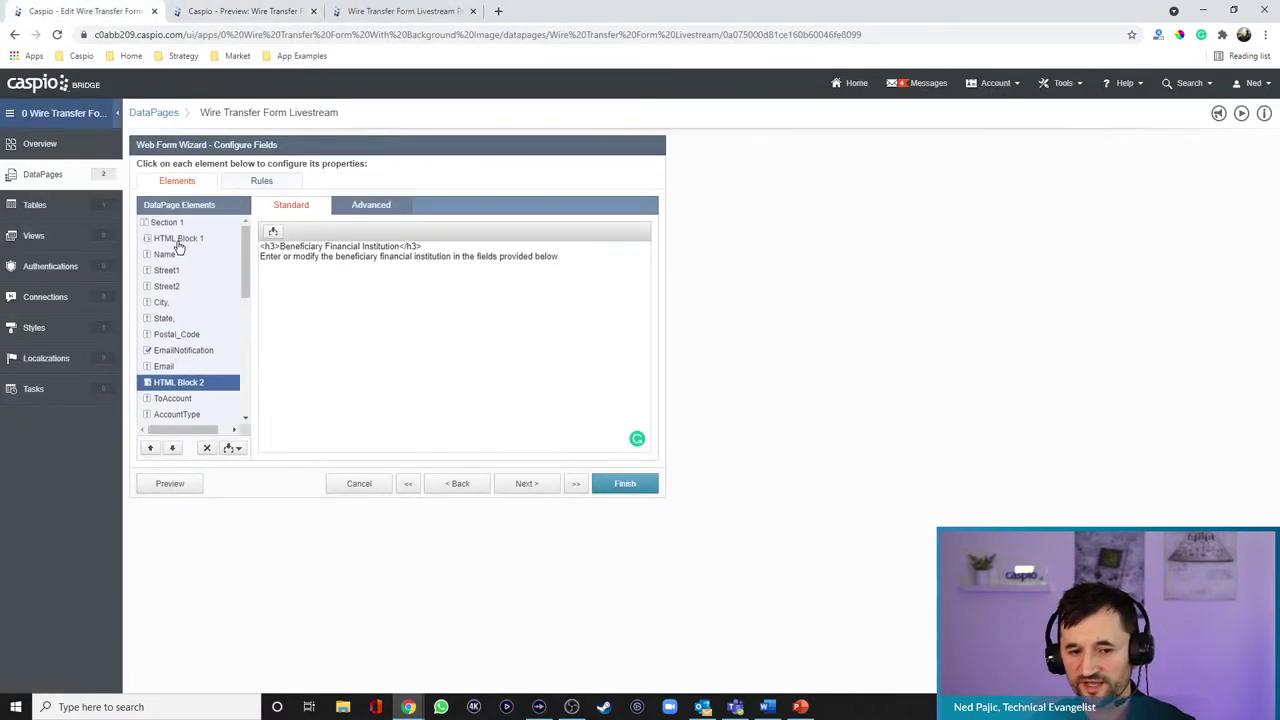
pyautogui.click(178, 238)
pyautogui.click(261, 257)
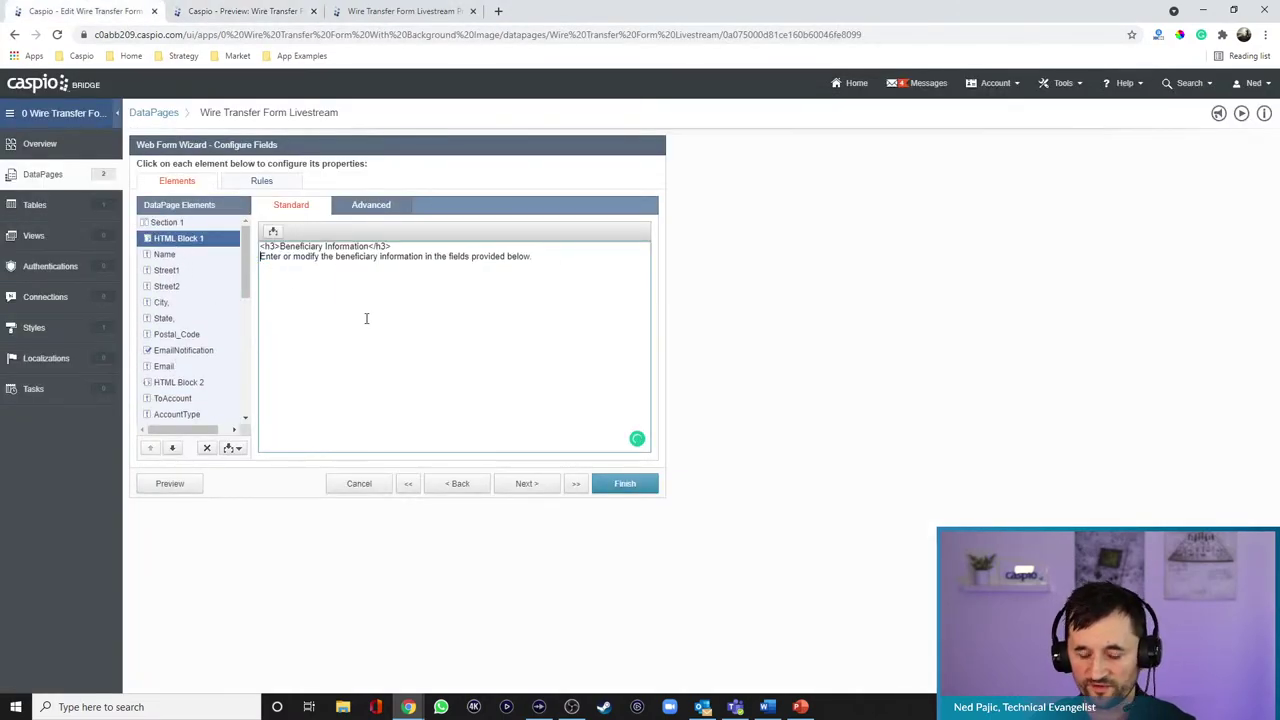
pyautogui.write('<div')
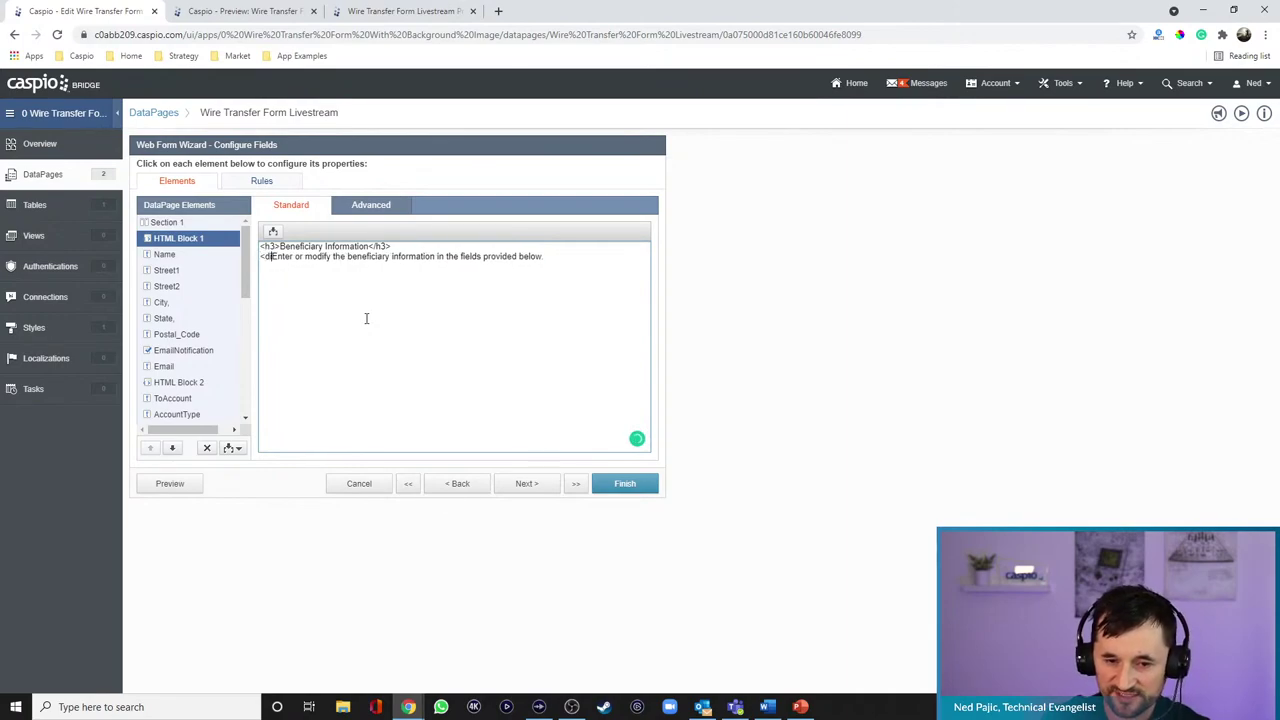
pyautogui.write(' style="')
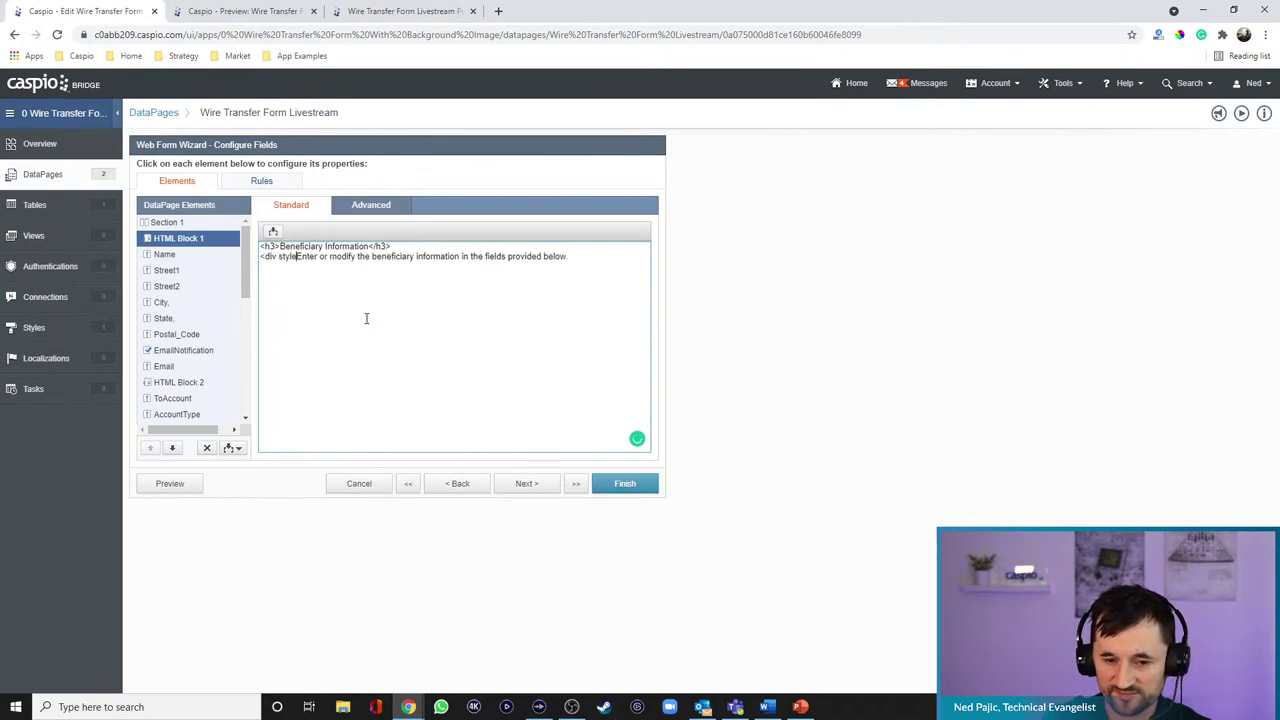
pyautogui.write('margin: 0px 0px 0')
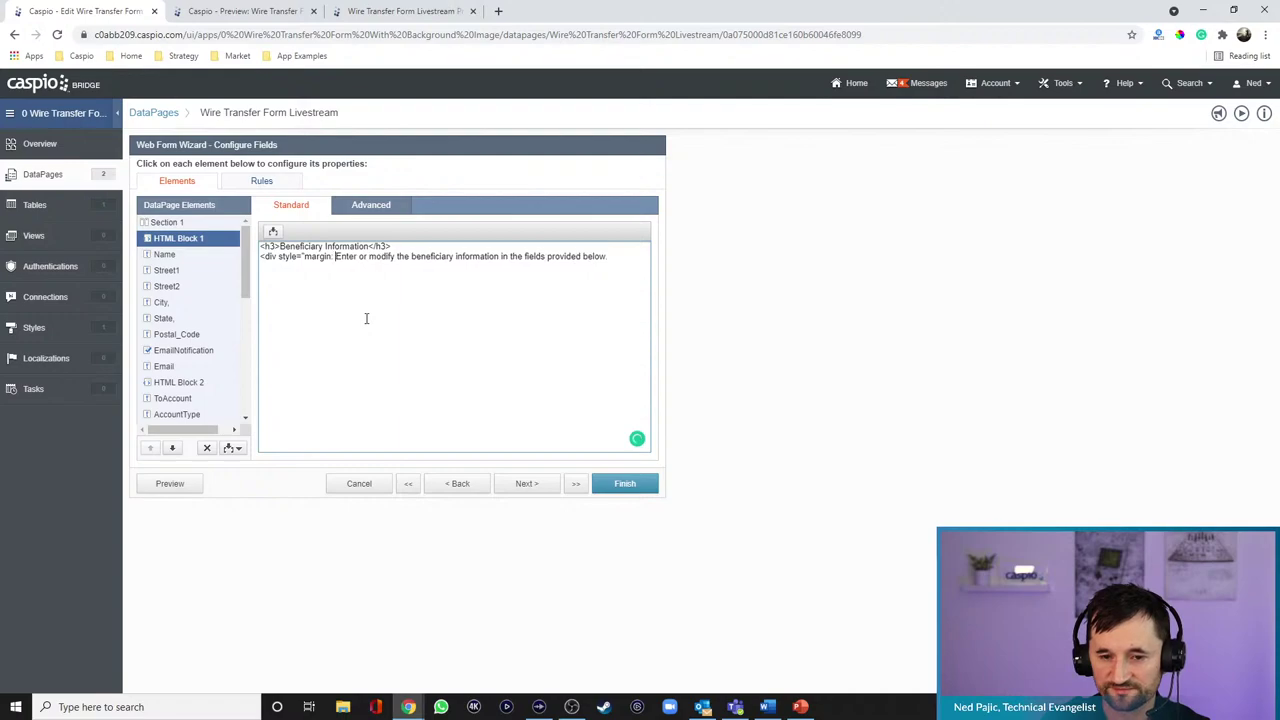
pyautogui.write('px 0px;')
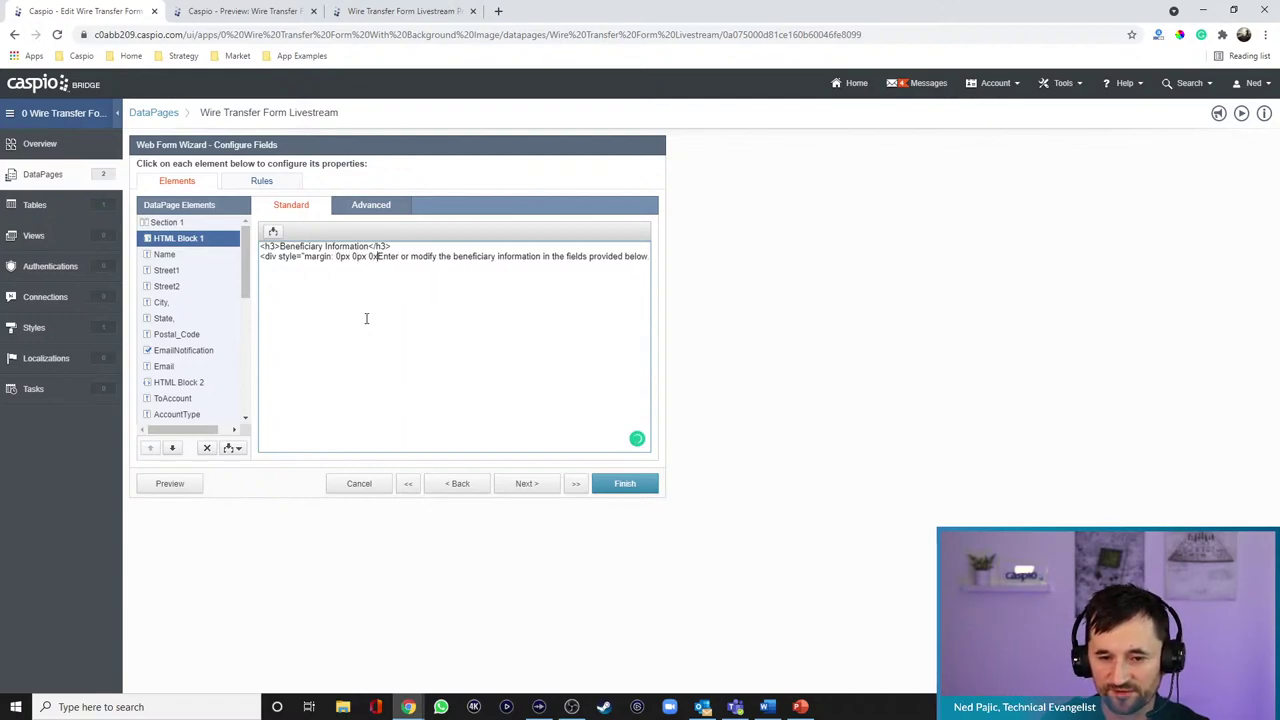
pyautogui.write('">')
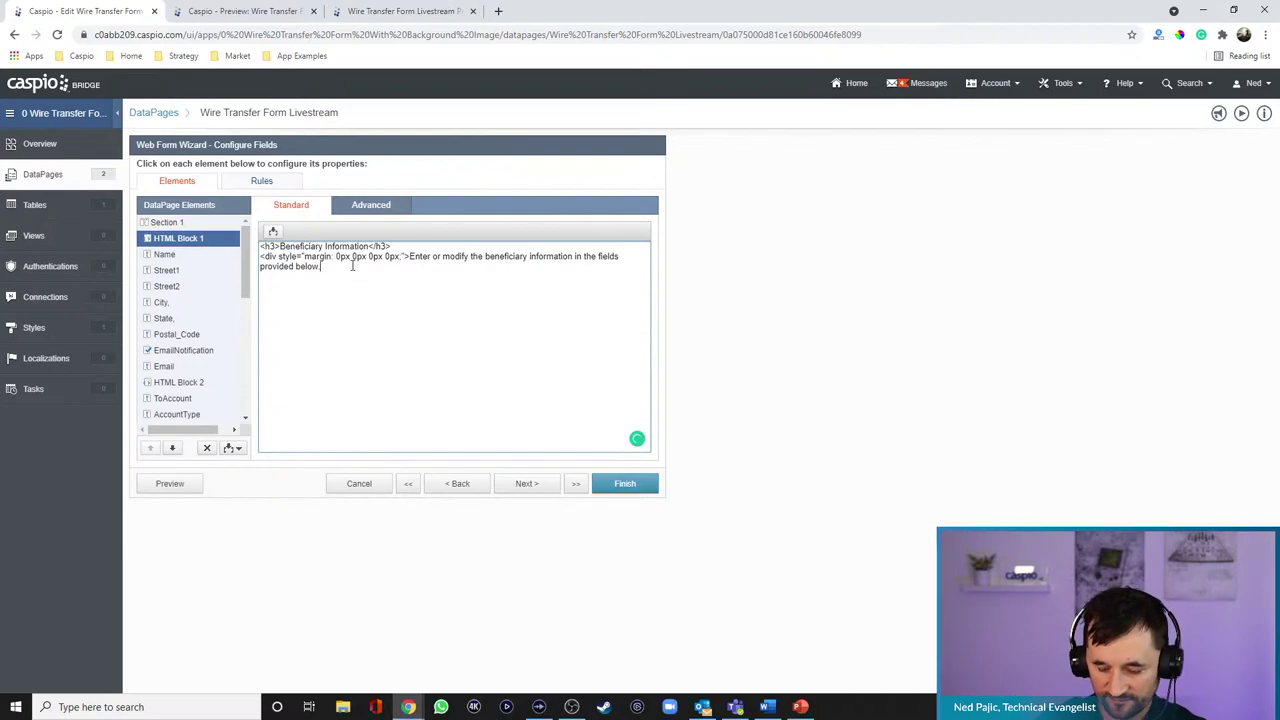
pyautogui.write('/div')
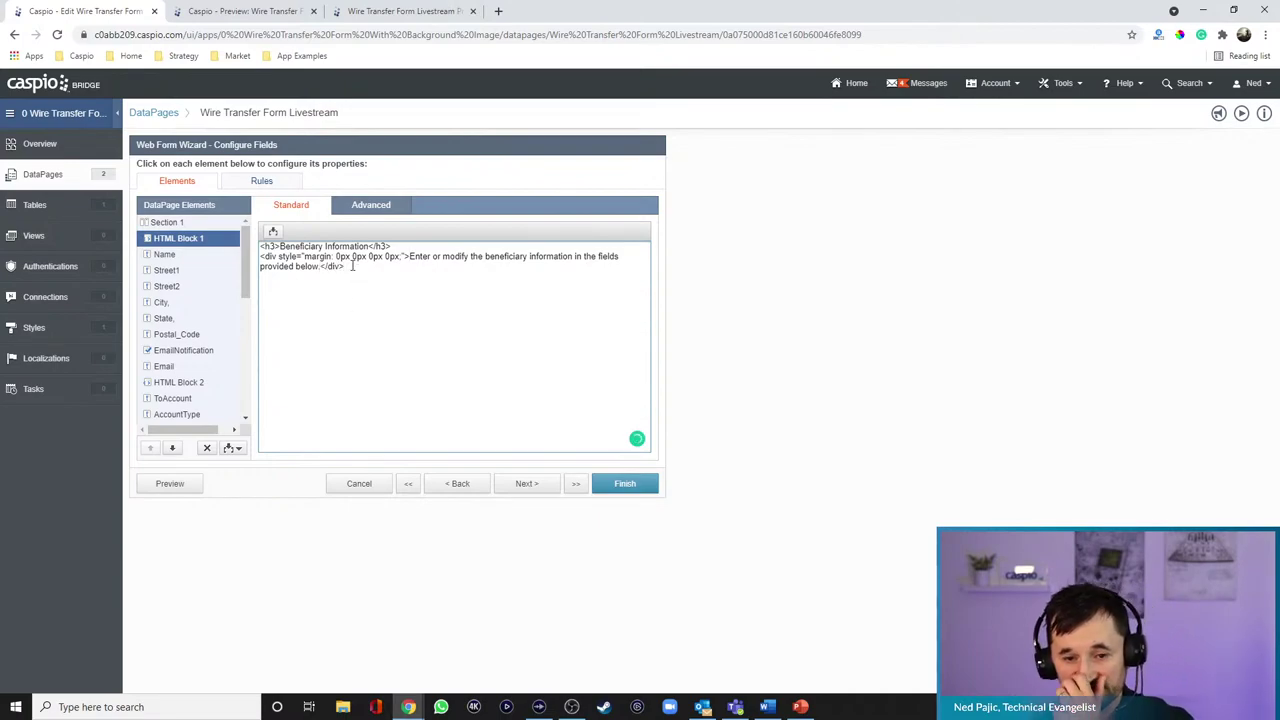
pyautogui.write('>')
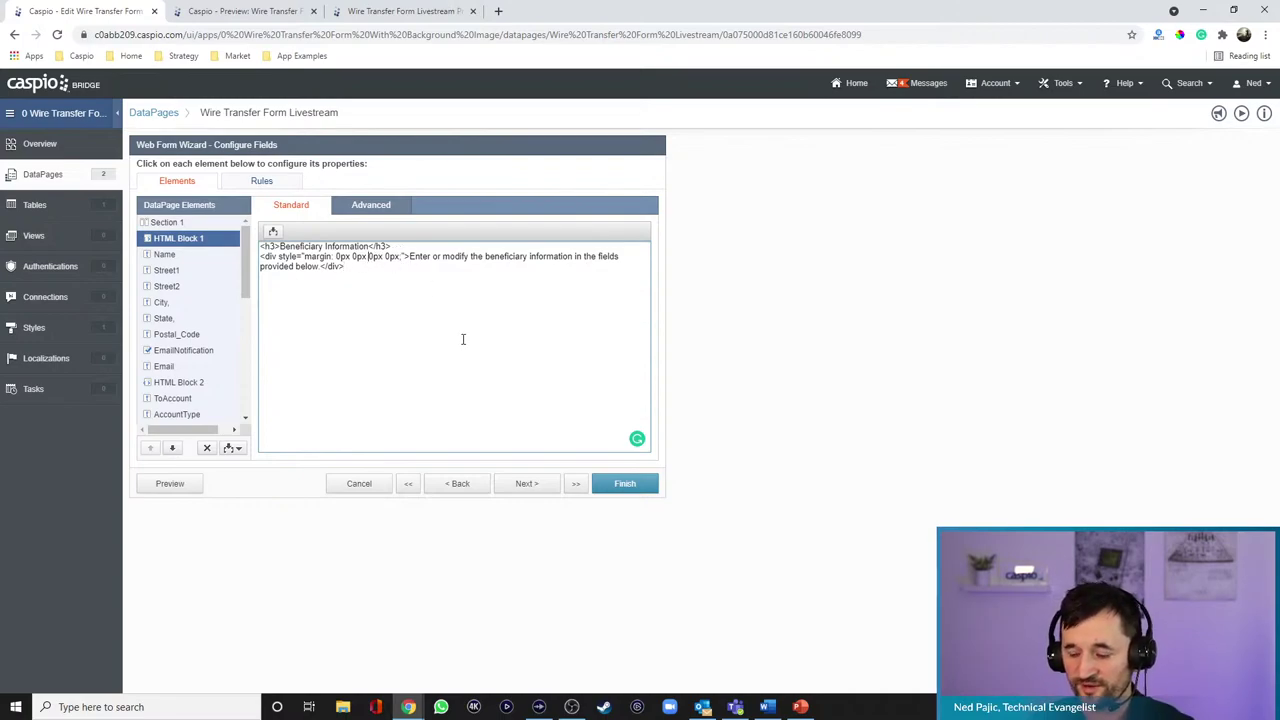
# - Set the bottom margin of the div in HTML Block 1 to 15px, preview the form's spacing, and return to the wizard
pyautogui.press('BackSpace')
pyautogui.write('15')
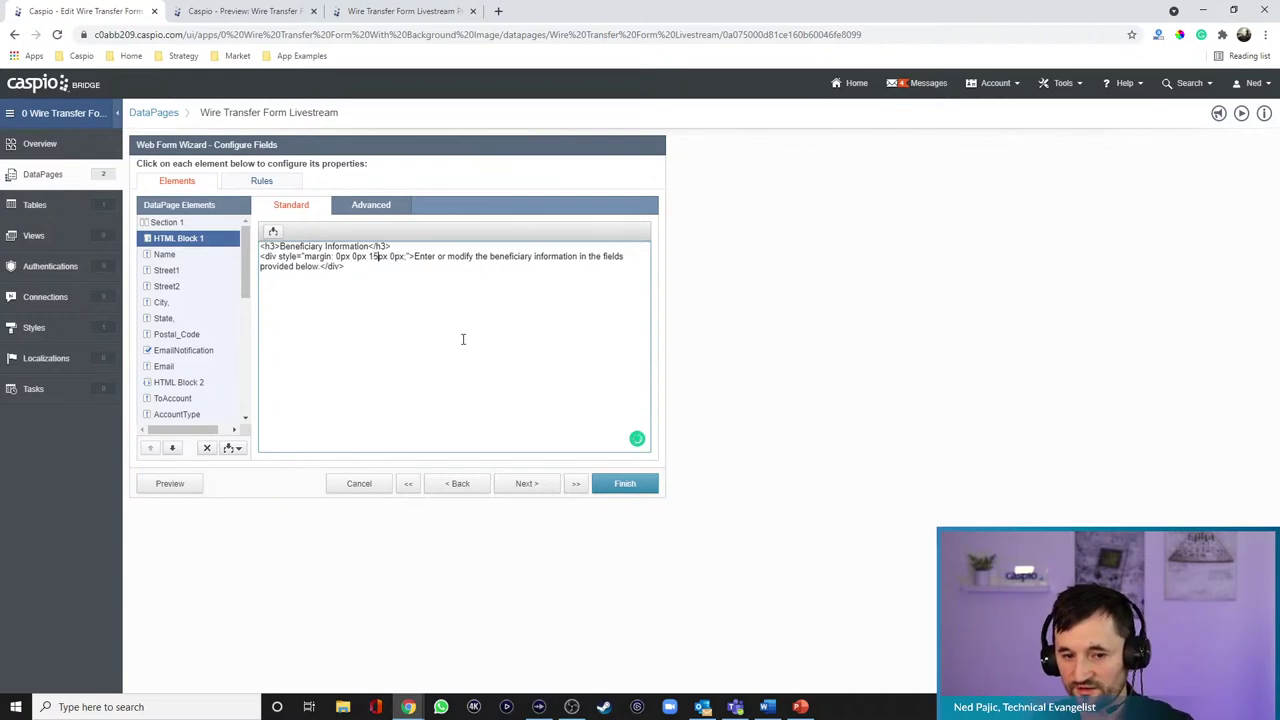
pyautogui.click(167, 486)
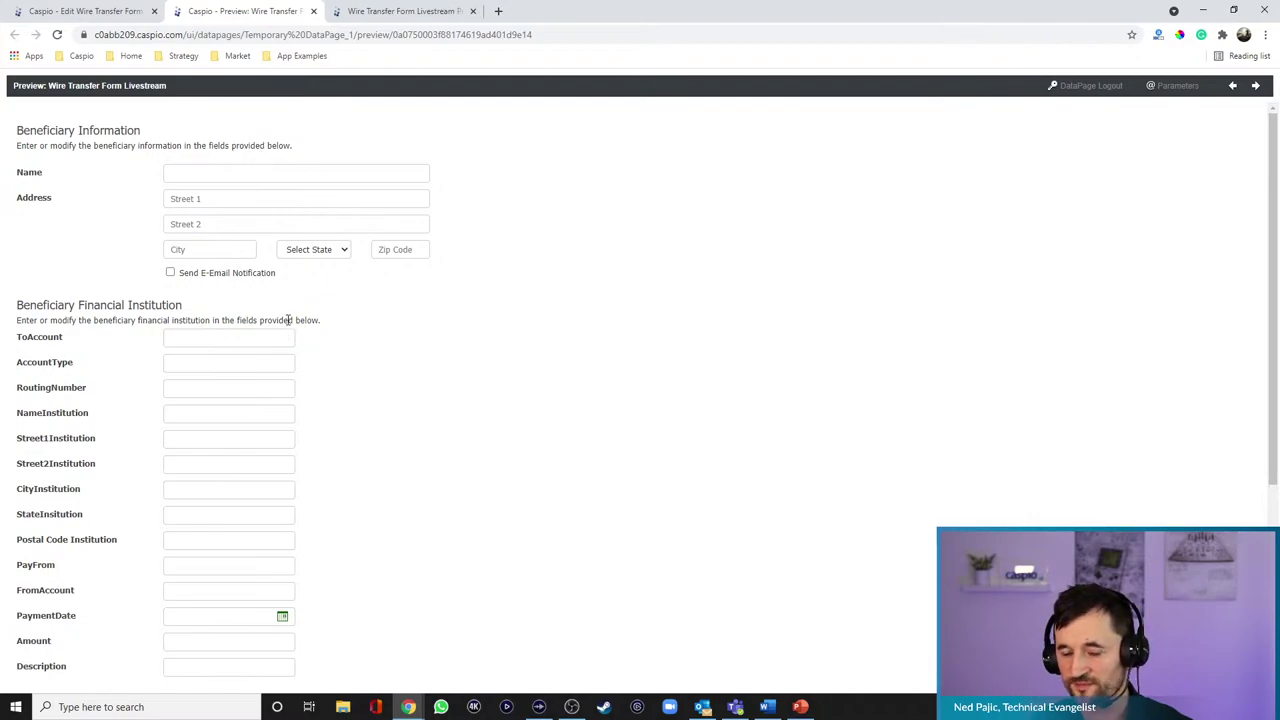
pyautogui.click(138, 14)
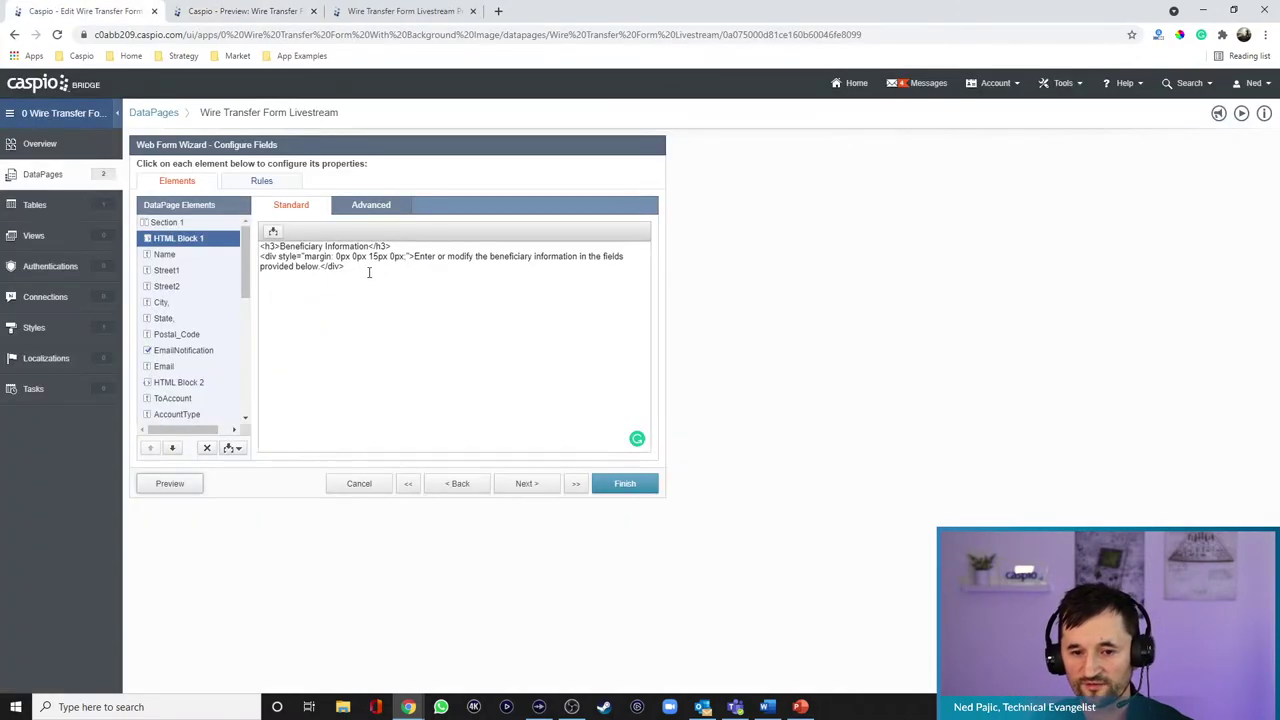
# - Copy the opening div tag with the 15px bottom margin from HTML Block 1 and wrap HTML Block 2's description text with it
pyautogui.moveTo(410, 256); pyautogui.dragTo(260, 258)
pyautogui.hotkey('ctrl', 'c')
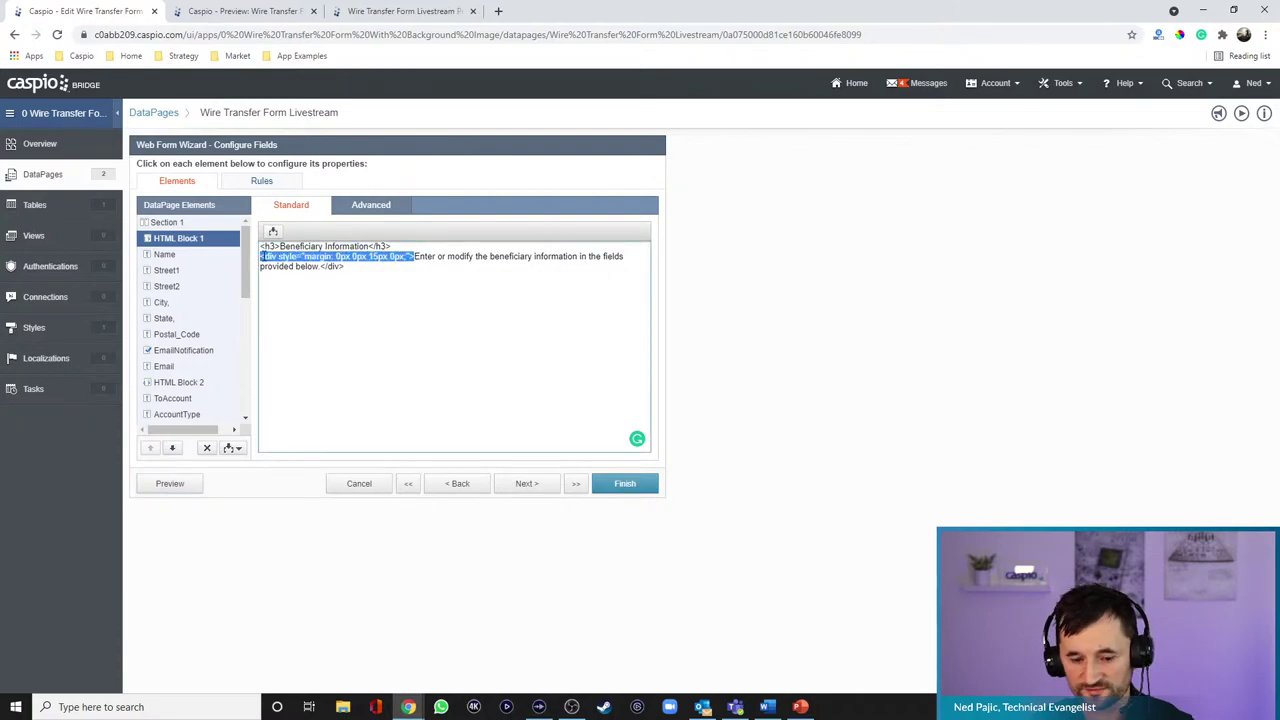
pyautogui.click(200, 382)
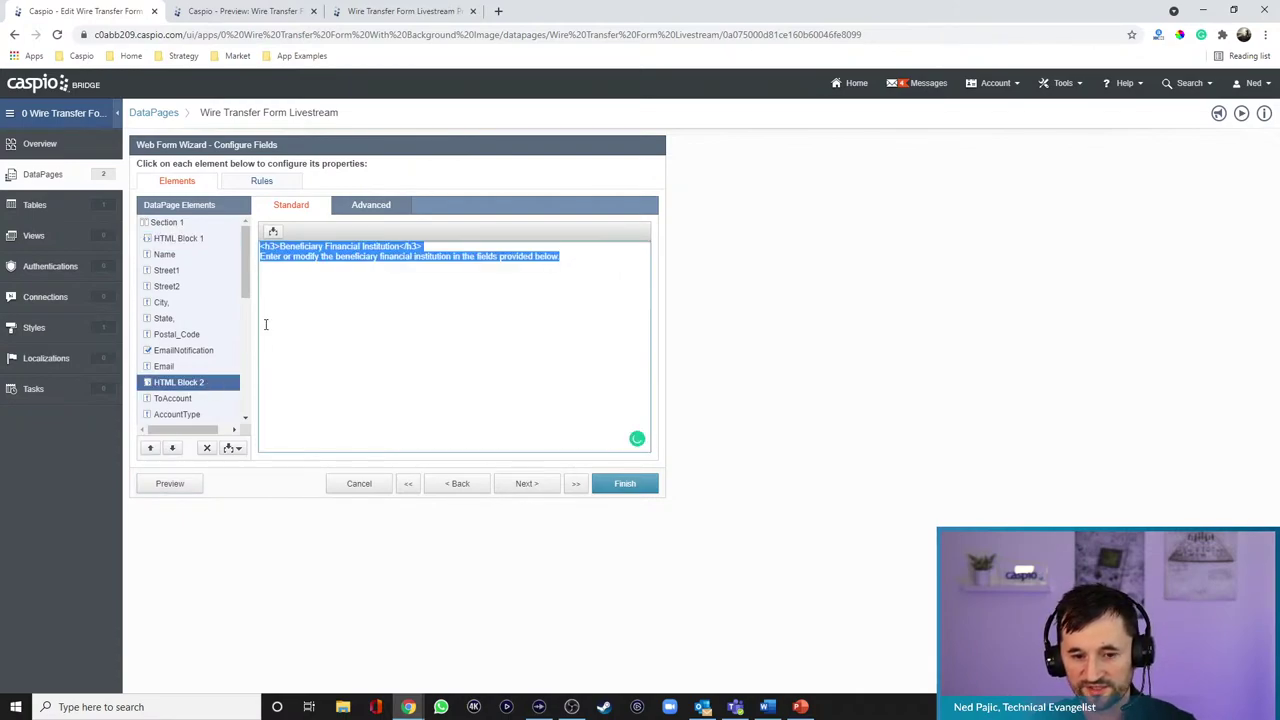
pyautogui.click(262, 257)
pyautogui.hotkey('ctrl', 'v')
pyautogui.click(437, 270)
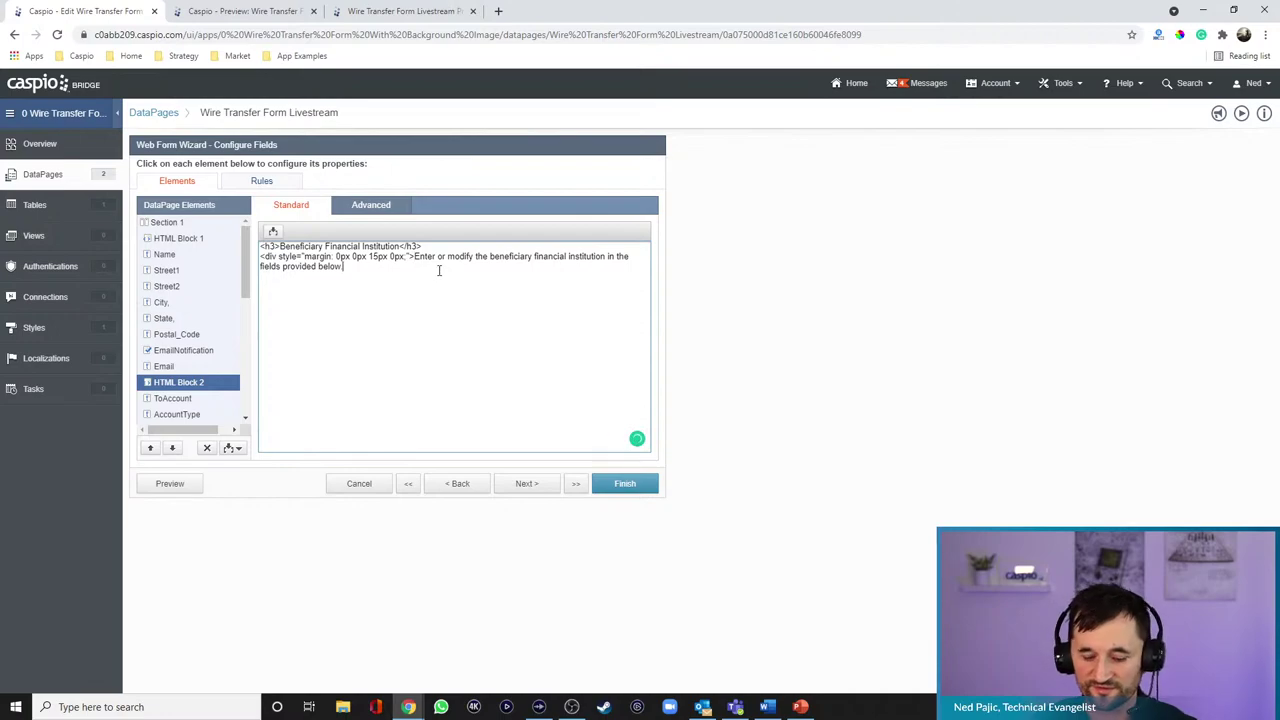
pyautogui.write('</div>')
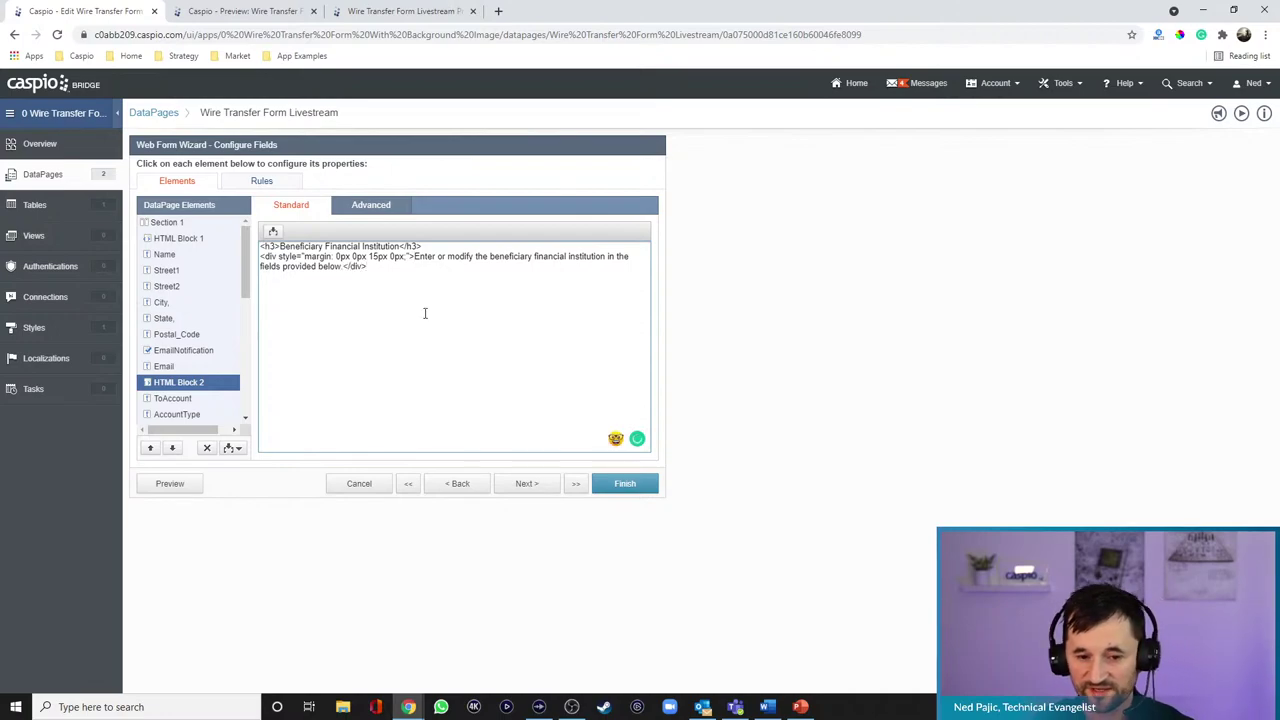
# - Preview the form to check the spacing of both section headings, and return to the wizard
pyautogui.click(170, 483)
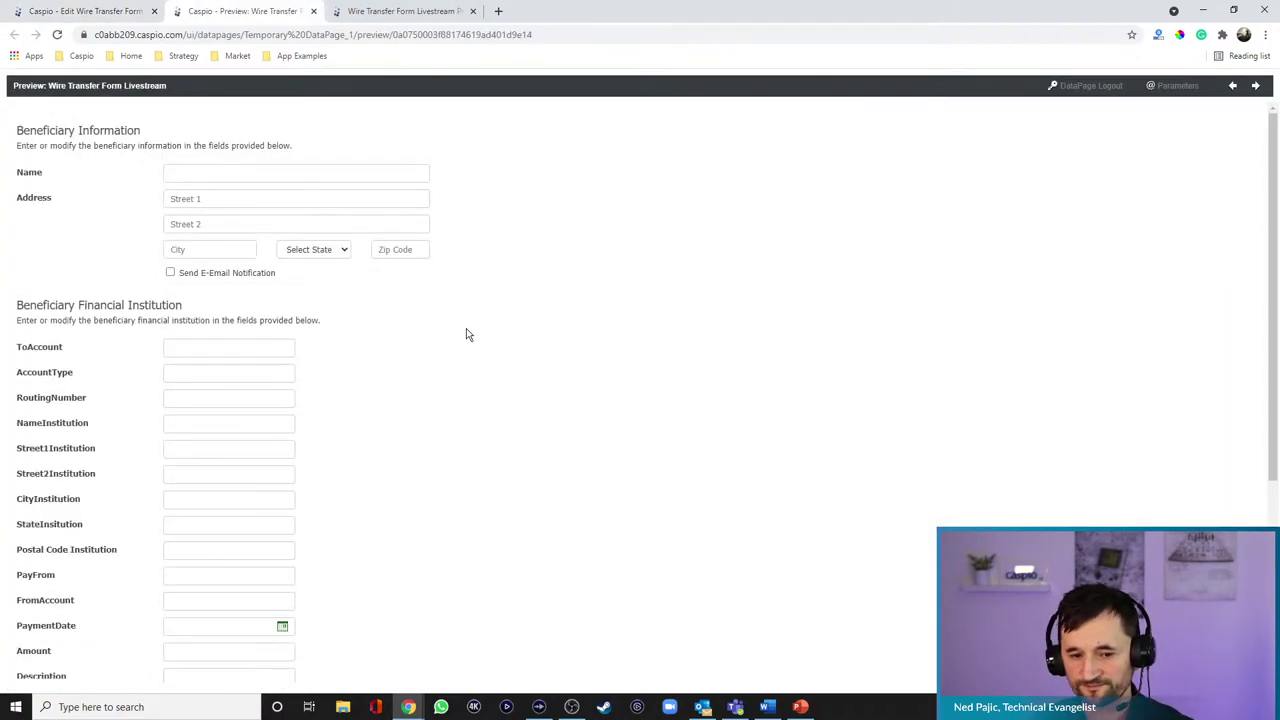
pyautogui.scroll(-1, 440, 310)
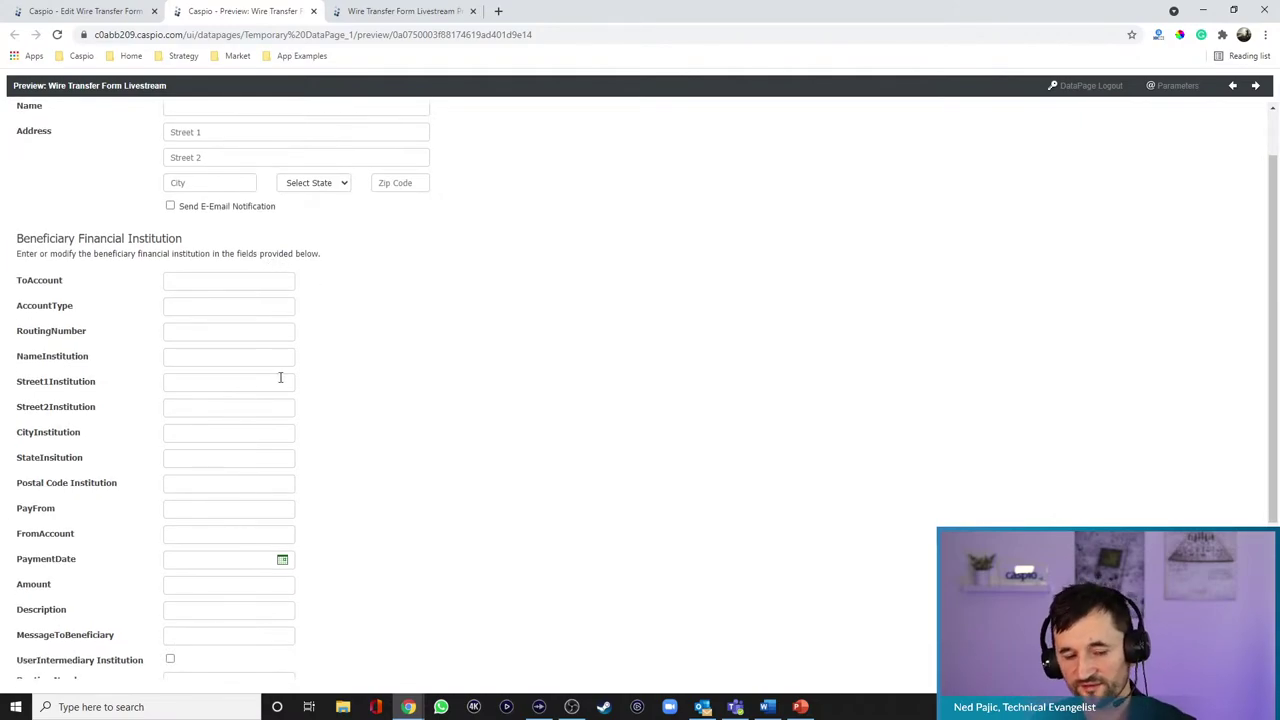
pyautogui.scroll(1, 279, 380)
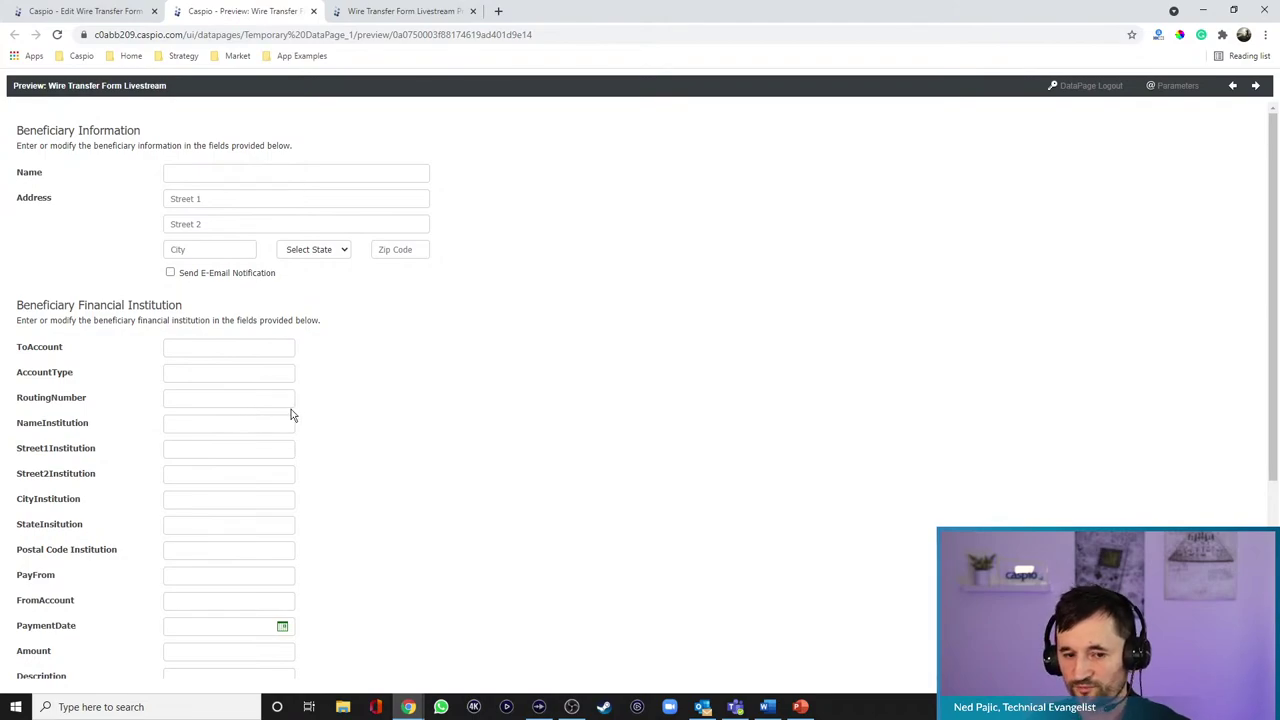
pyautogui.click(118, 12)
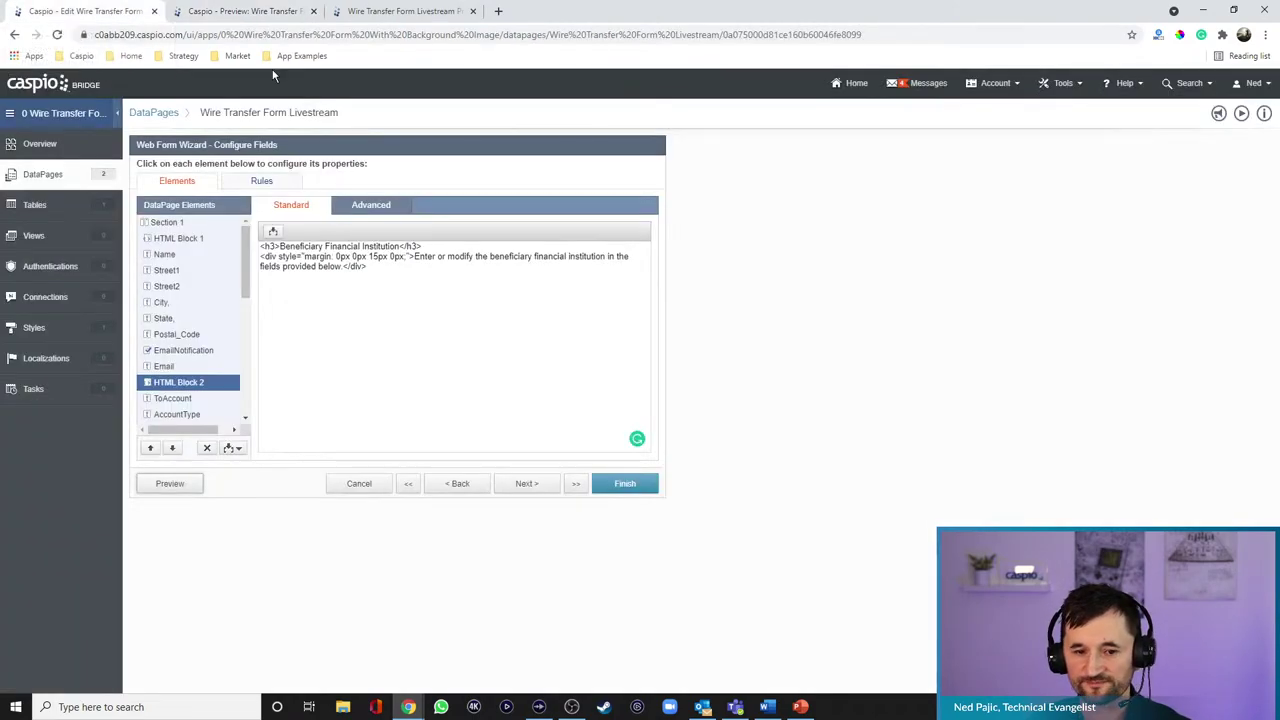
# - Set the ToAccount field to No Label with the placeholder "To Account", and check it in the form preview
pyautogui.scroll(-2, 203, 352)
pyautogui.click(186, 332)
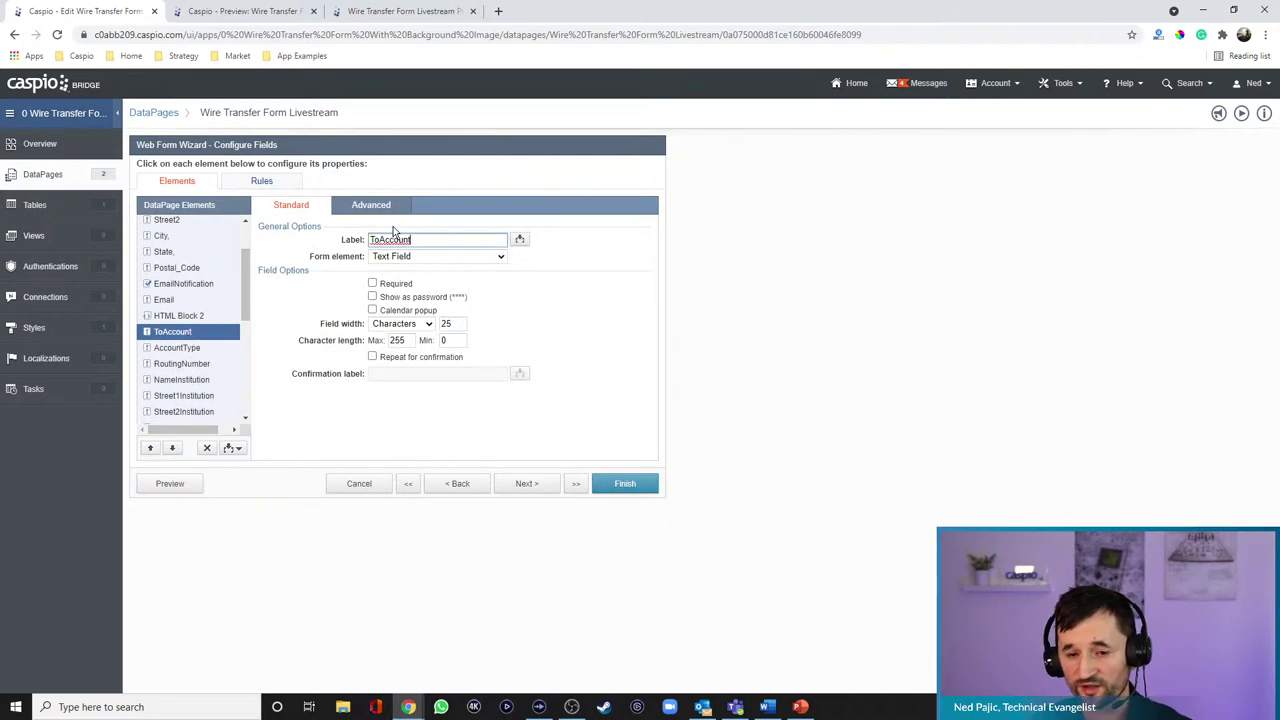
pyautogui.click(371, 204)
pyautogui.click(410, 300)
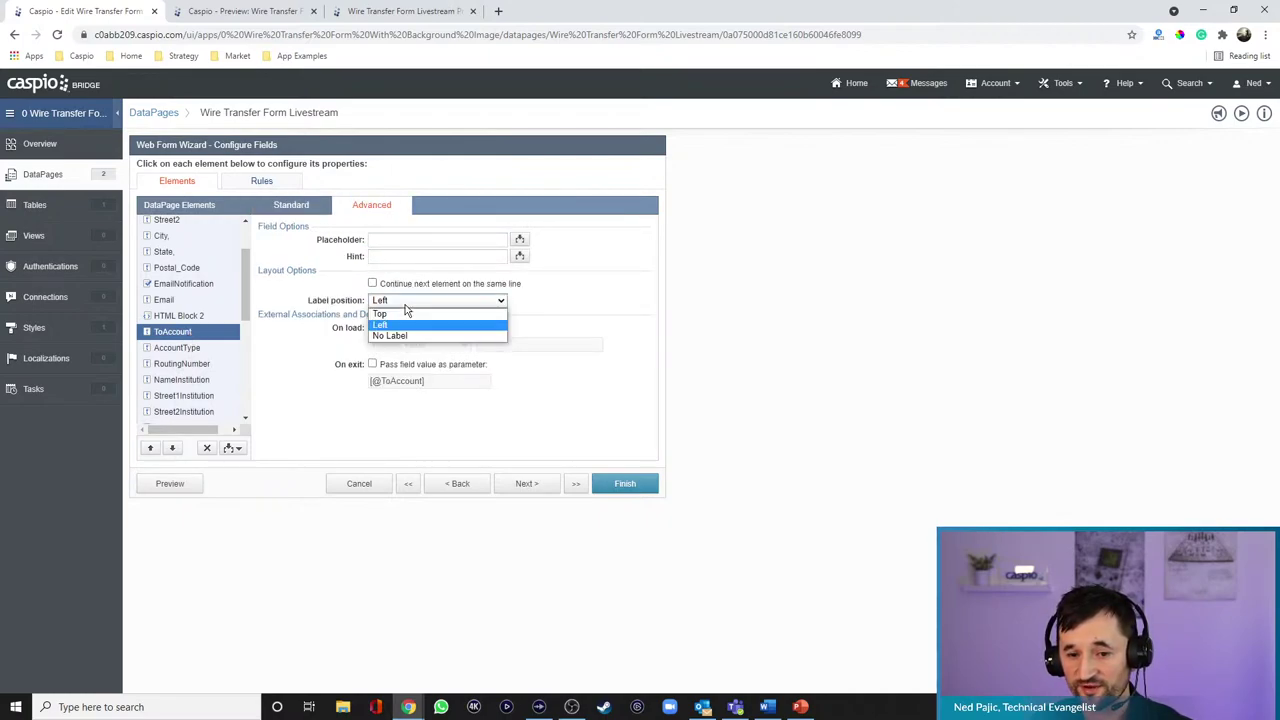
pyautogui.click(399, 338)
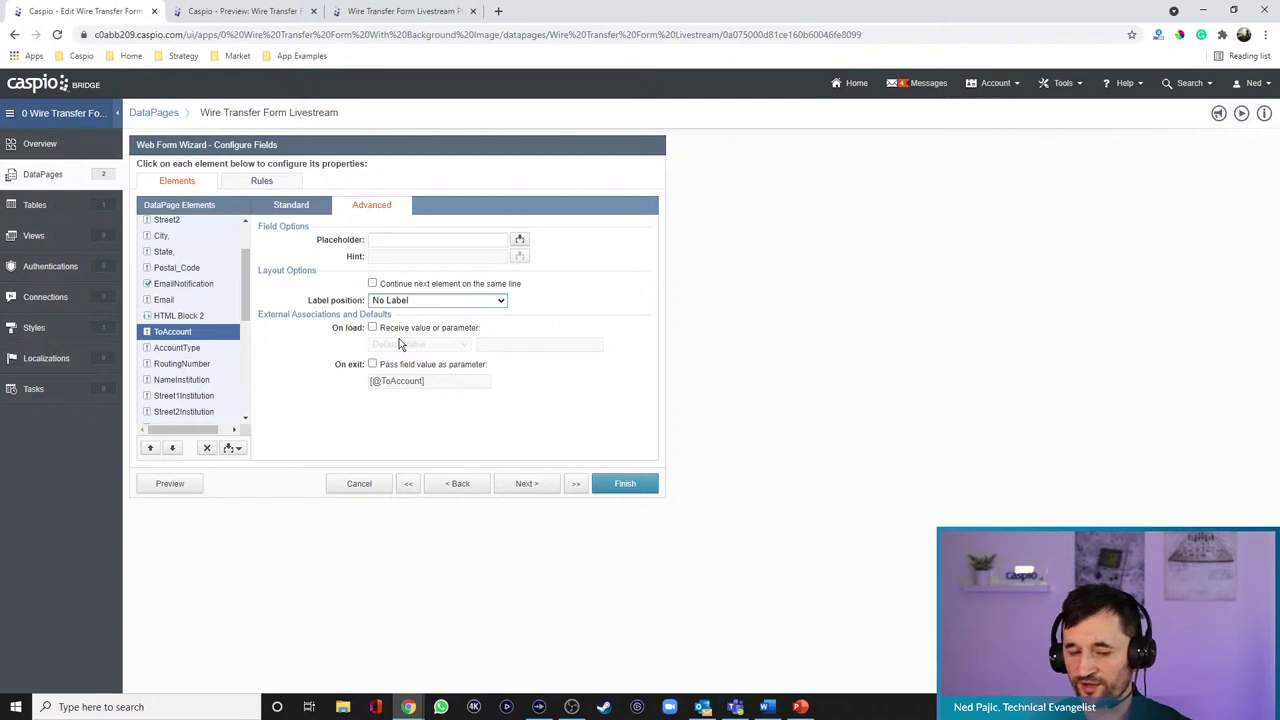
pyautogui.click(388, 239)
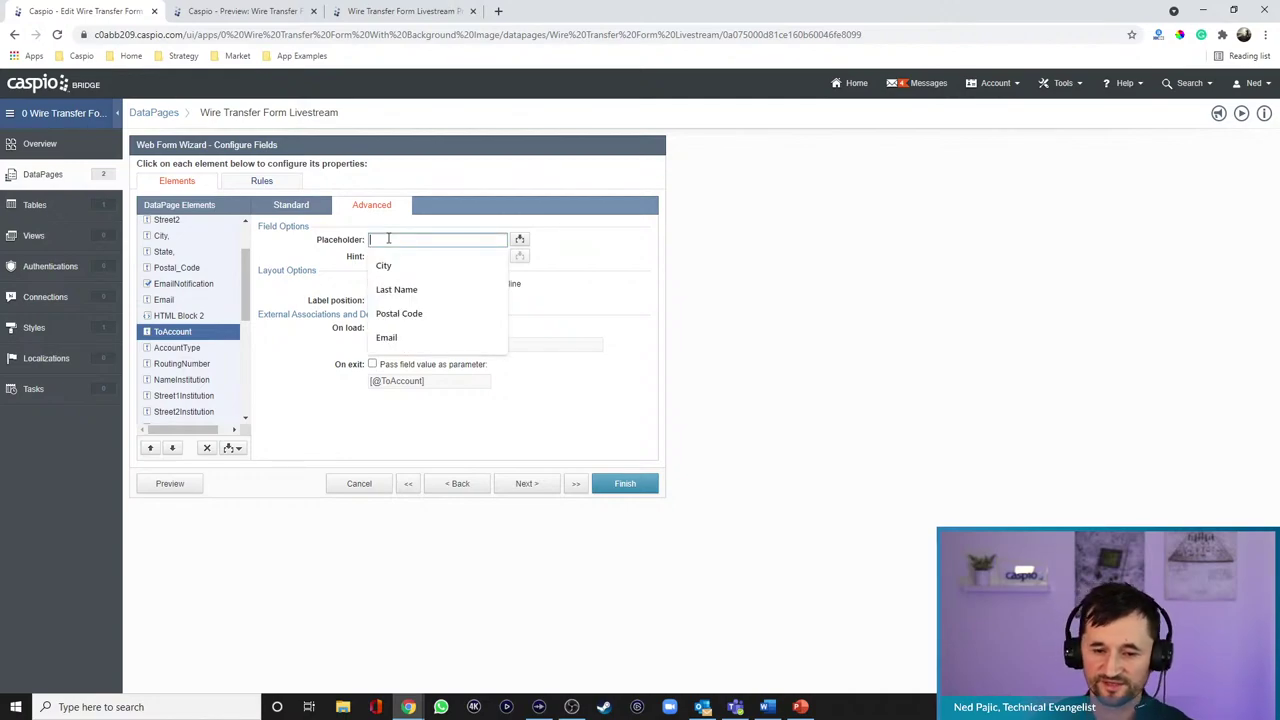
pyautogui.write('To Account')
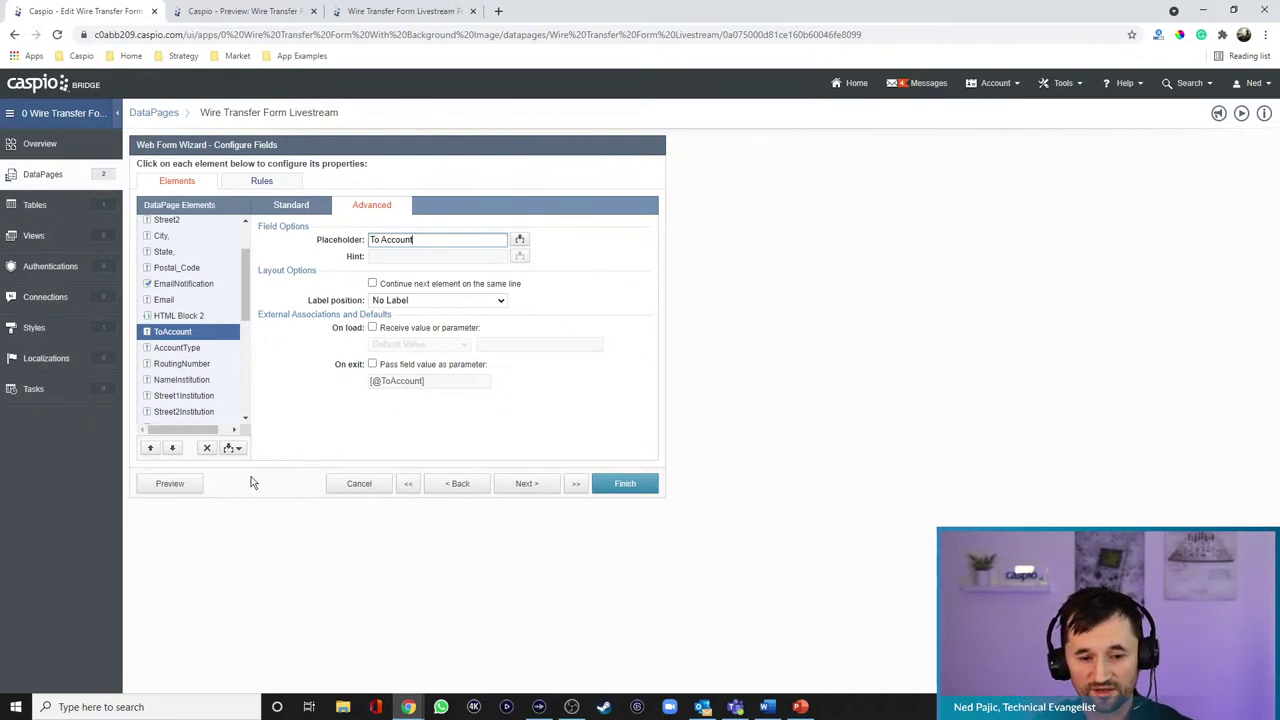
pyautogui.click(170, 485)
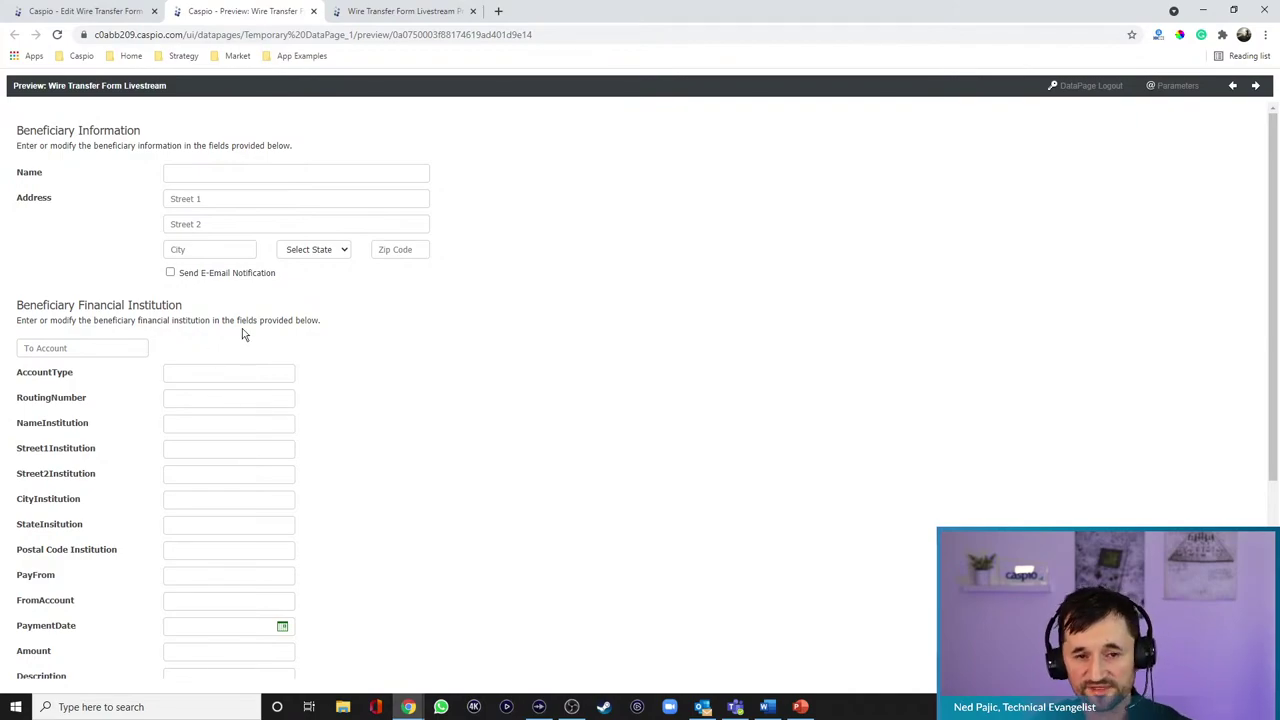
pyautogui.click(121, 14)
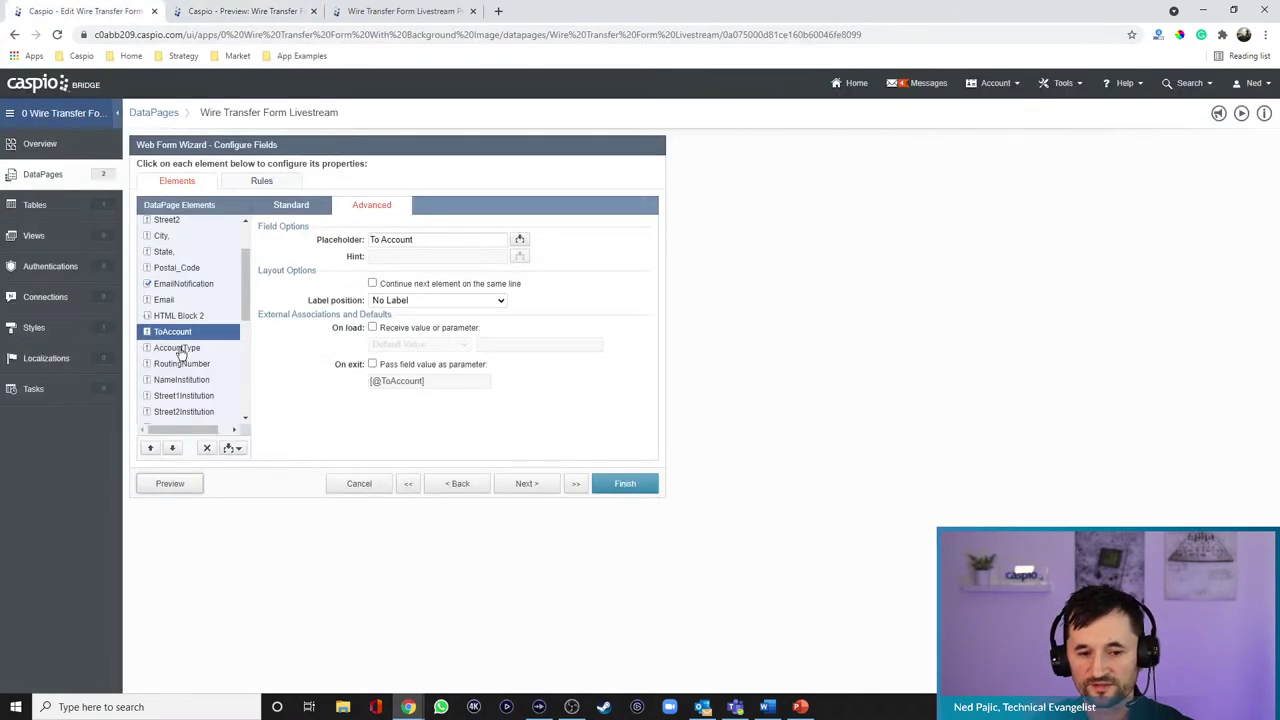
# - Change the AccountType field to a Dropdown with the custom values Checking and Savings
pyautogui.click(181, 352)
pyautogui.click(290, 210)
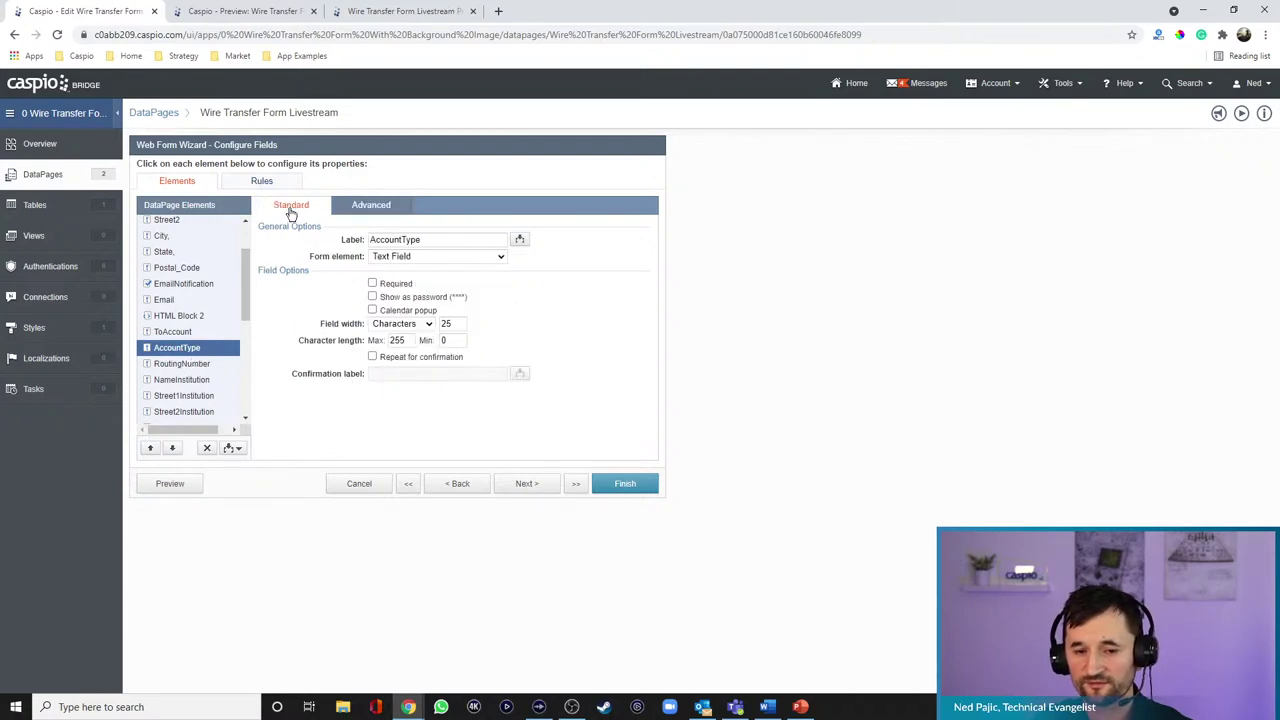
pyautogui.click(420, 257)
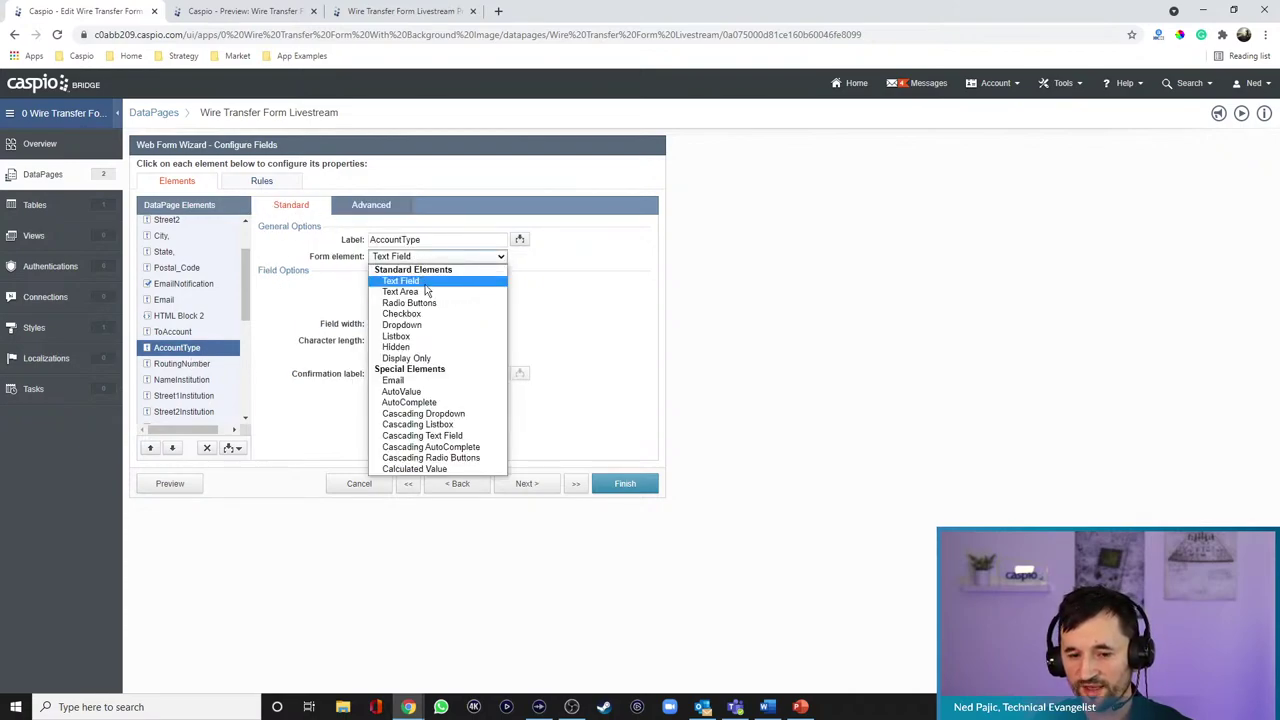
pyautogui.click(401, 324)
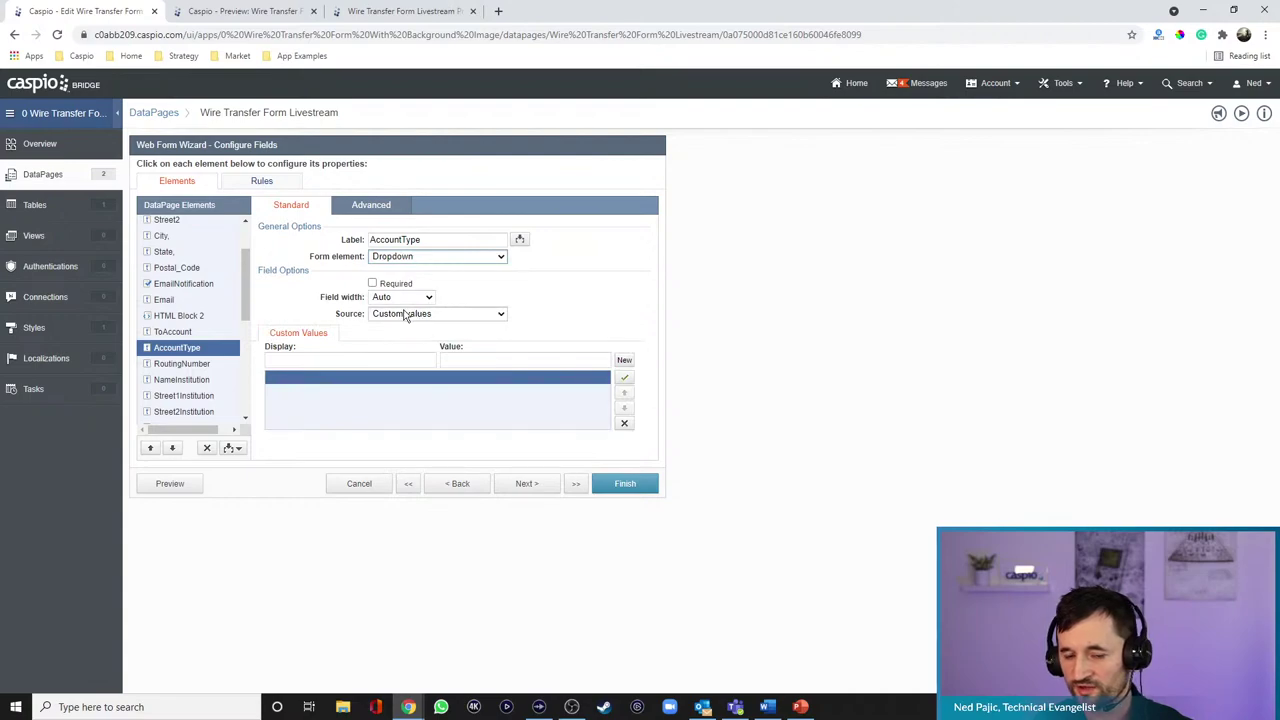
pyautogui.click(376, 359)
pyautogui.write('Checking')
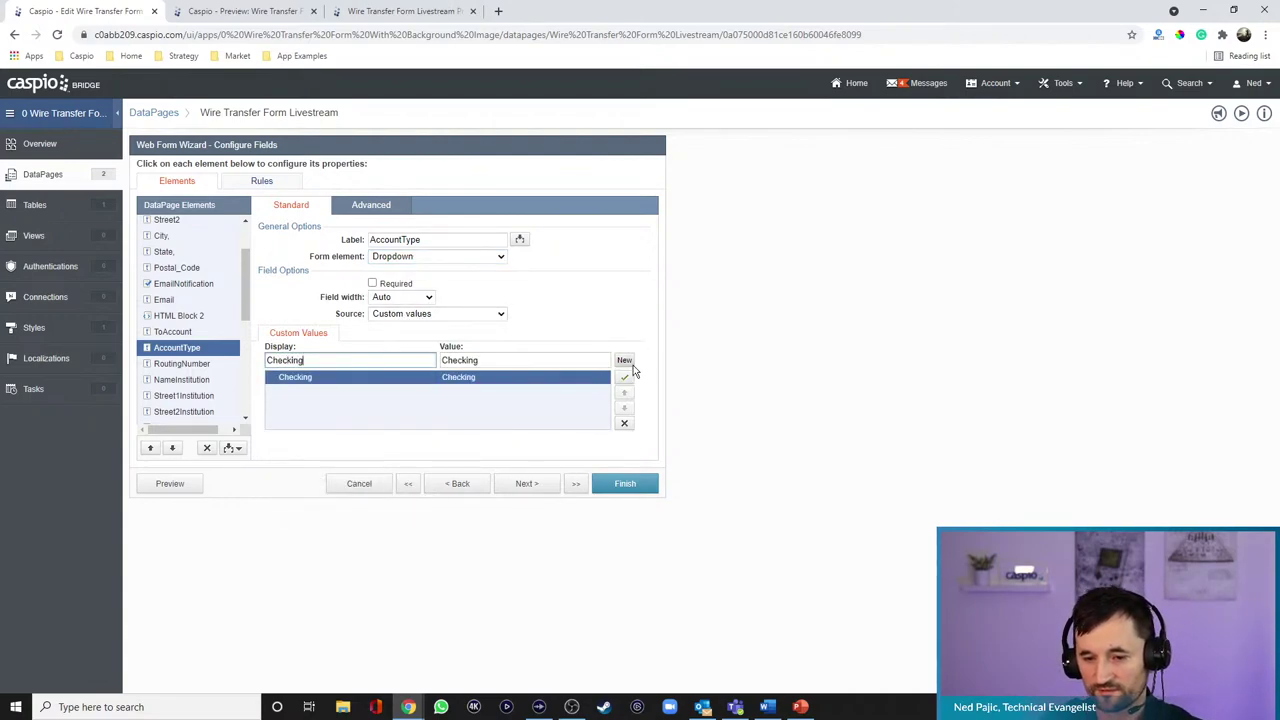
pyautogui.click(628, 366)
pyautogui.write('Savings')
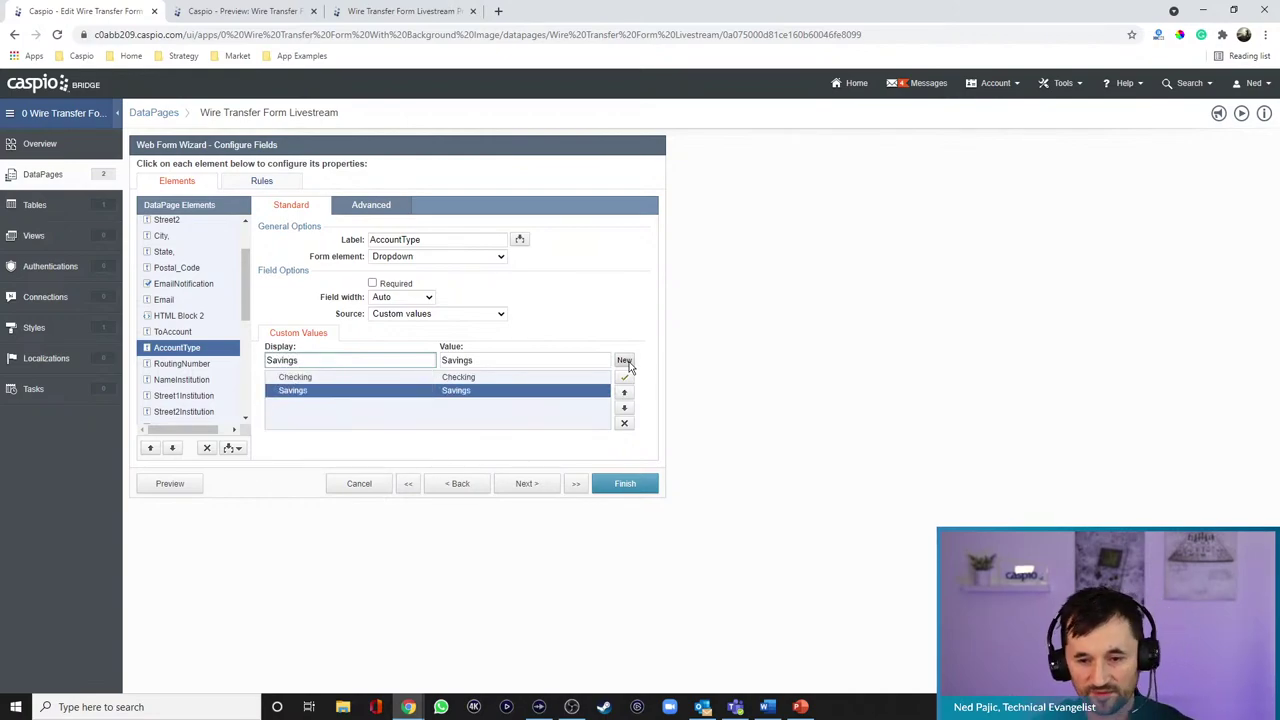
# - Add a "Select" option with an empty value to the AccountType dropdown and move it to the start of the list
pyautogui.click(625, 361)
pyautogui.write('Select')
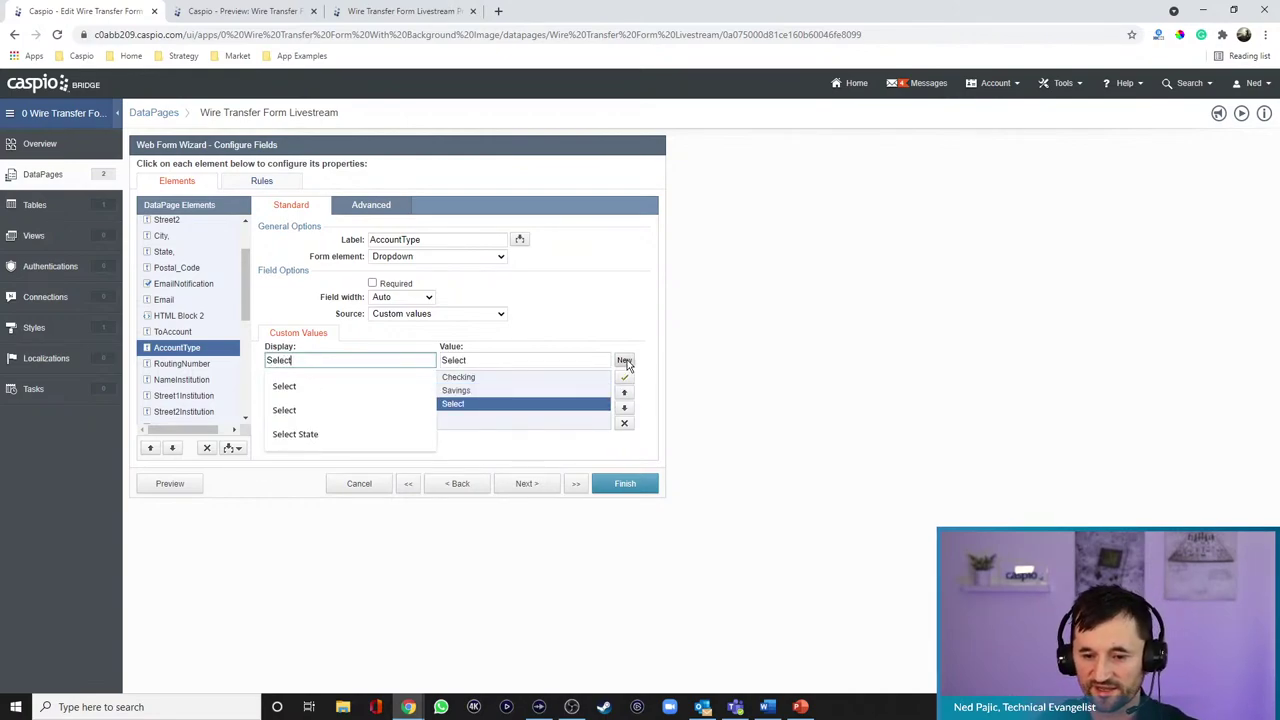
pyautogui.click(534, 363)
pyautogui.press('BackSpace')
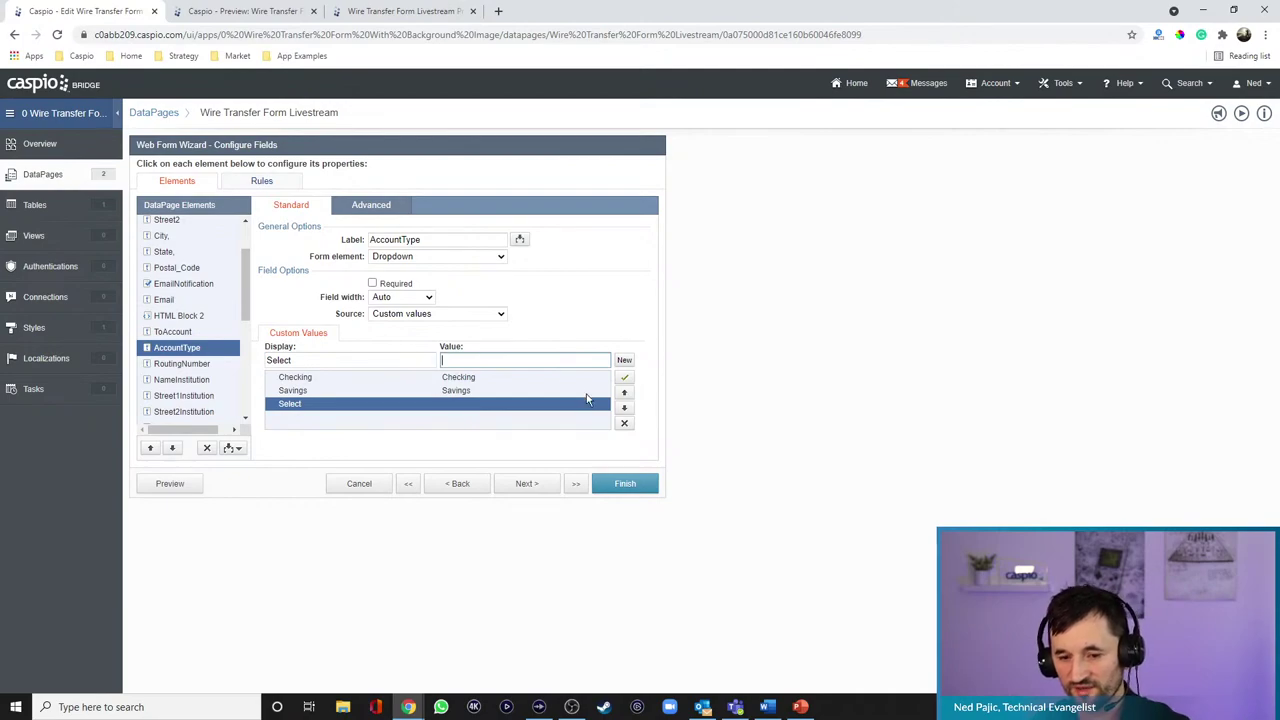
pyautogui.click(624, 392)
pyautogui.click(624, 392)
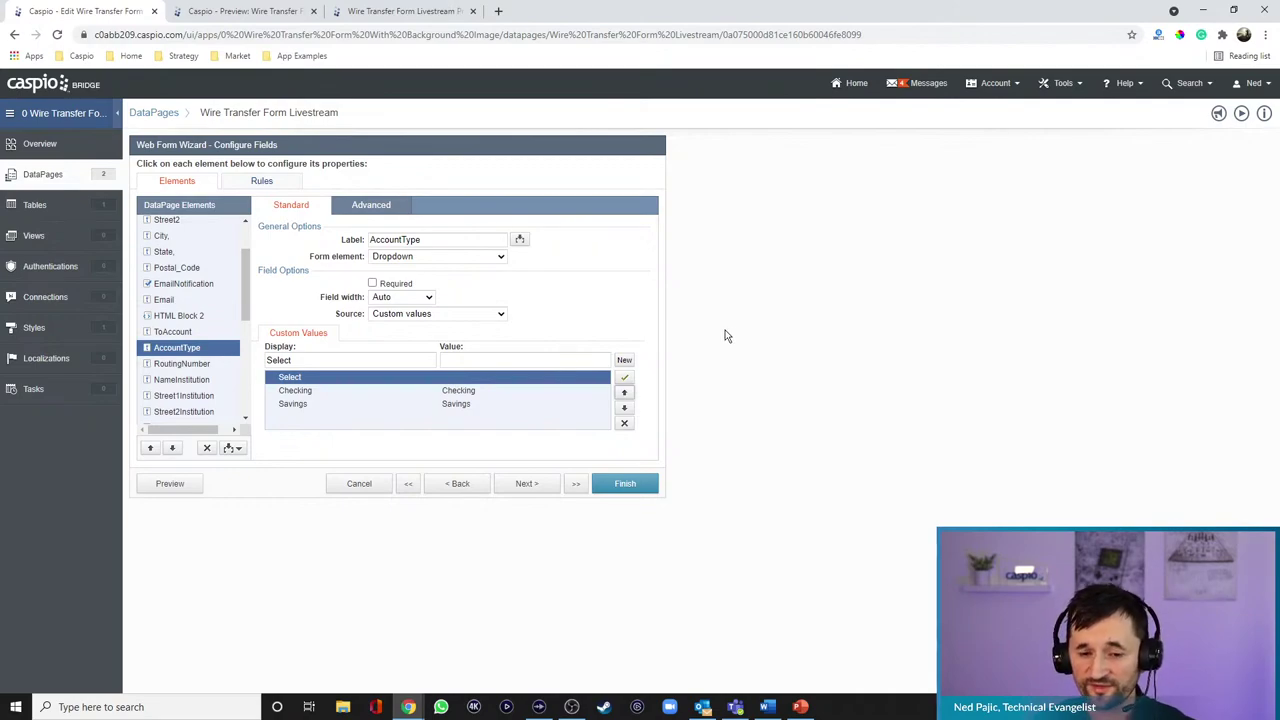
# - Set the ToAccount field to continue the next element on the same line
pyautogui.click(180, 334)
pyautogui.click(371, 204)
pyautogui.click(402, 285)
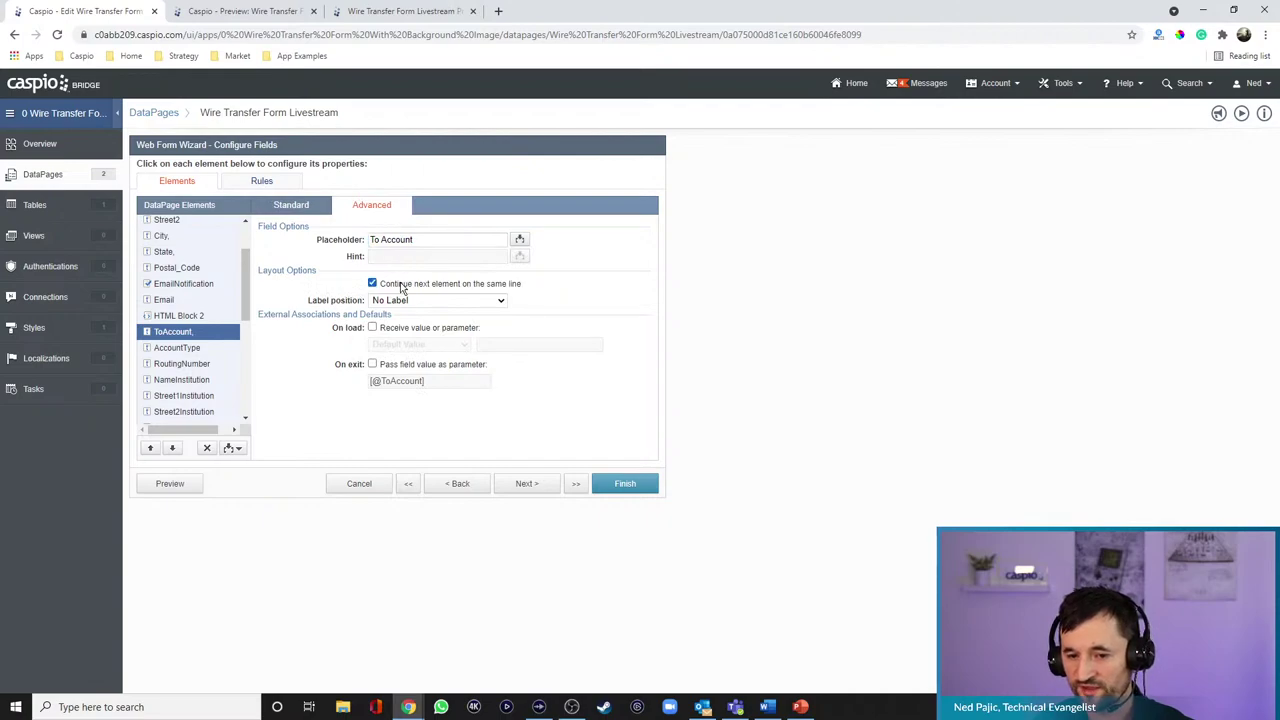
# - Set the AccountType dropdown's label position to No Label, and check the layout in the form preview
pyautogui.click(194, 350)
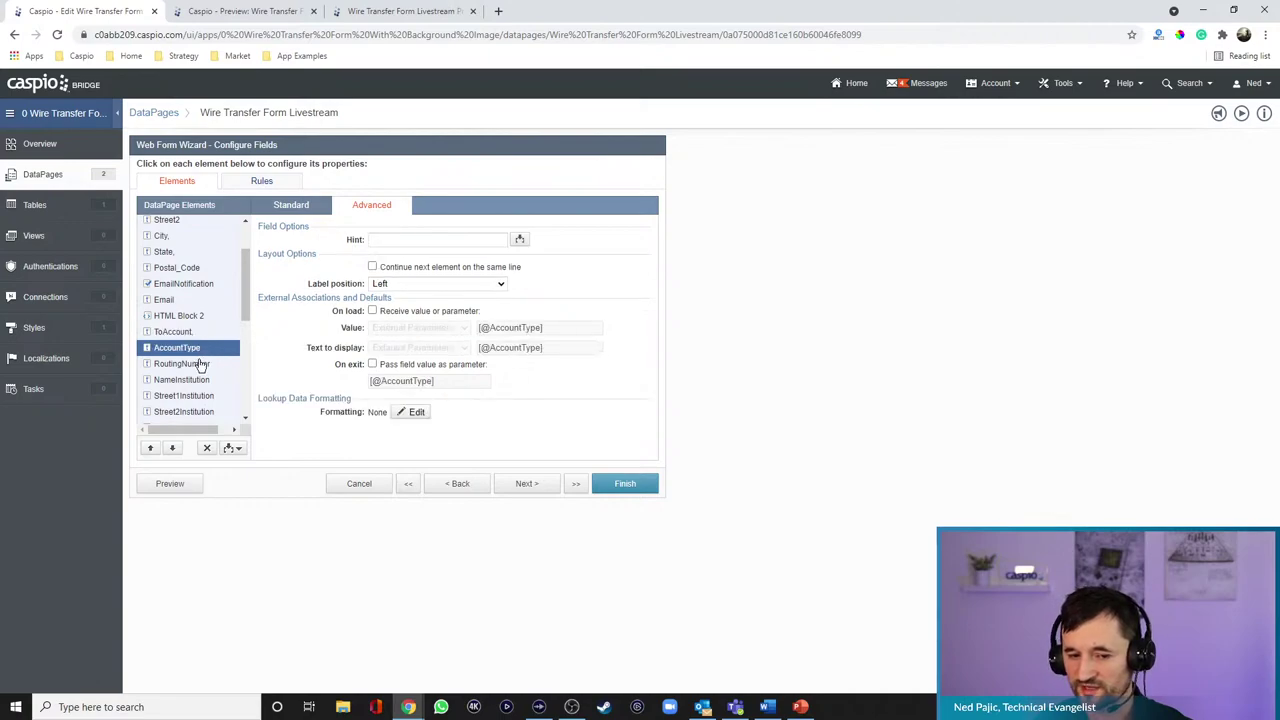
pyautogui.click(411, 285)
pyautogui.click(390, 318)
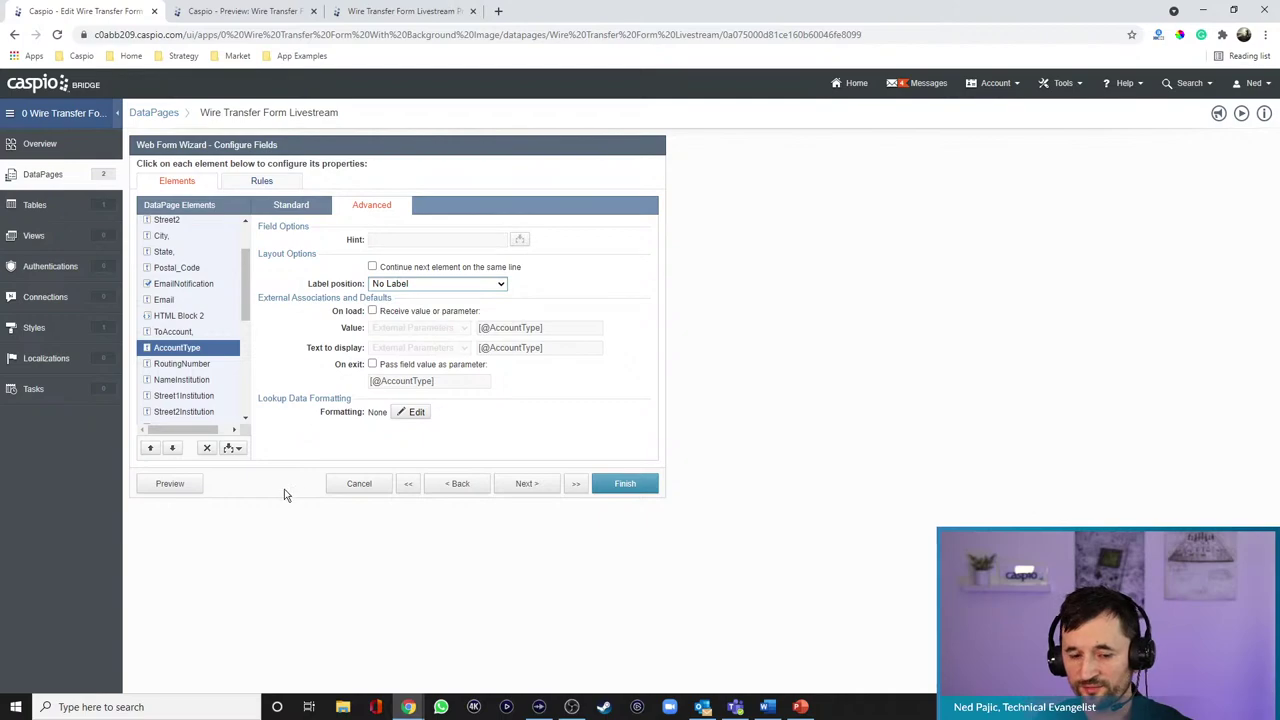
pyautogui.click(170, 484)
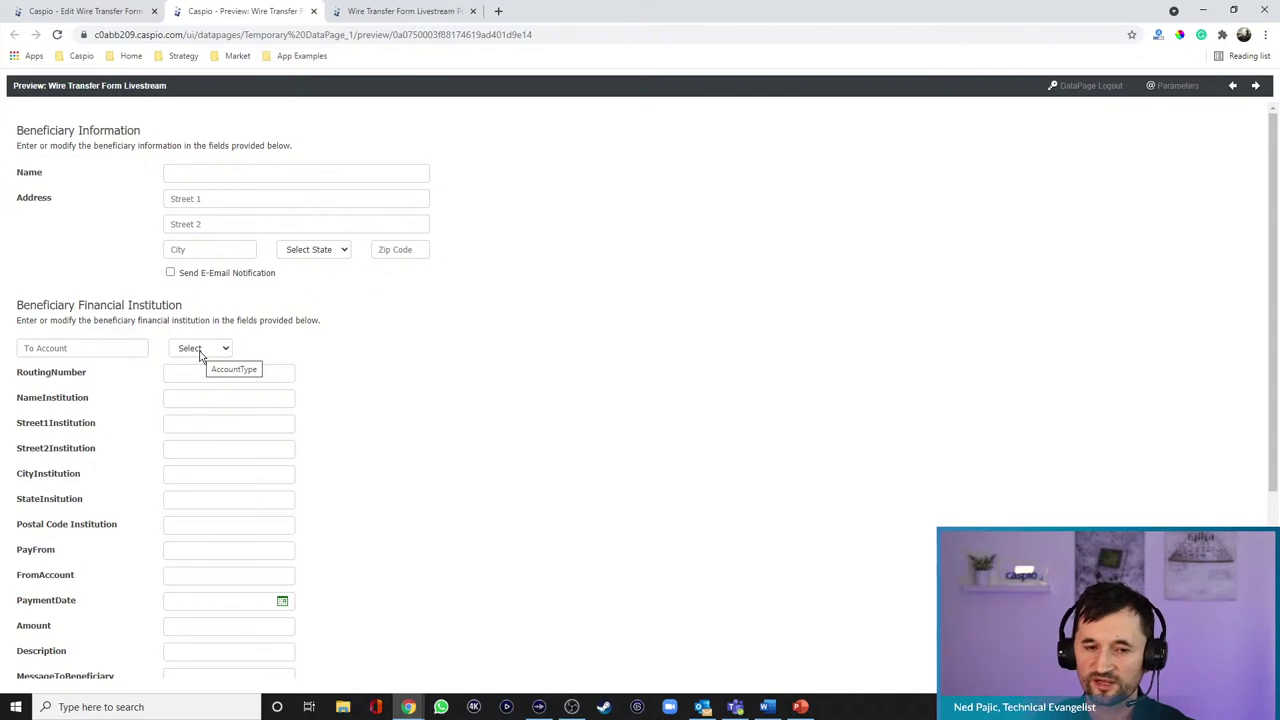
pyautogui.click(128, 14)
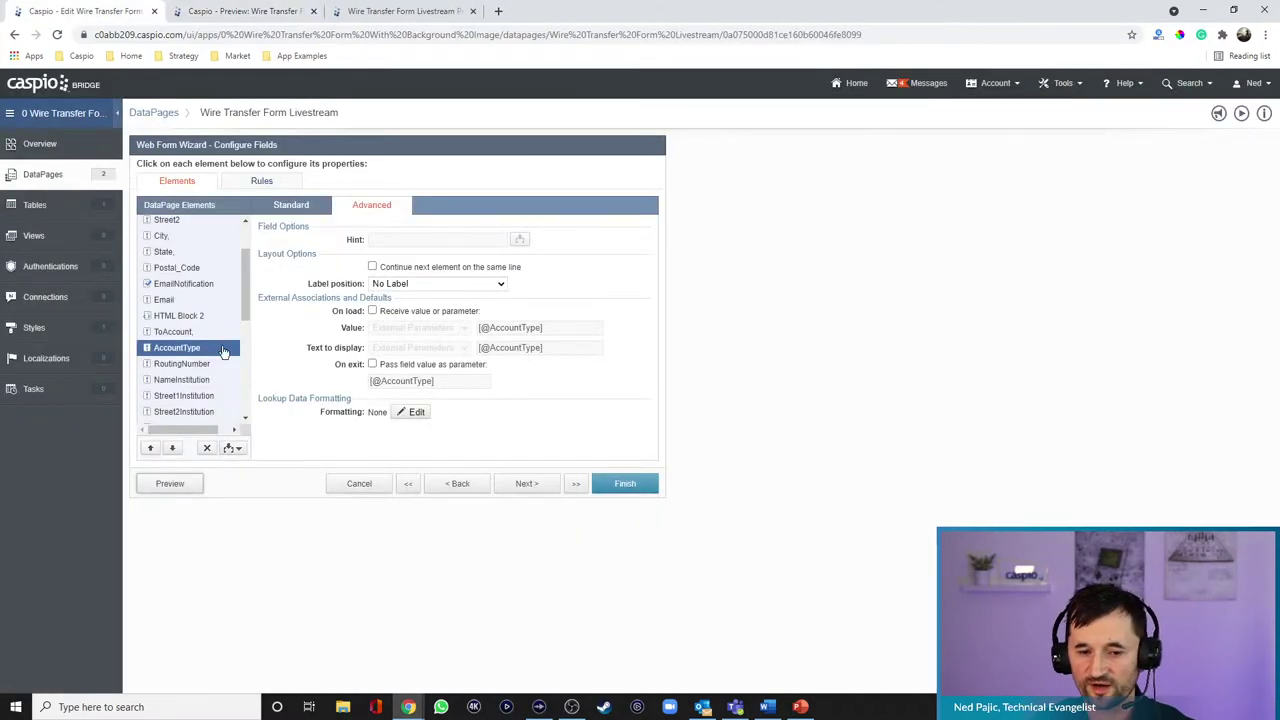
# - Change the AccountType dropdown's empty-value option text to "Select Account Type" and check the dropdown in the form preview
pyautogui.click(295, 205)
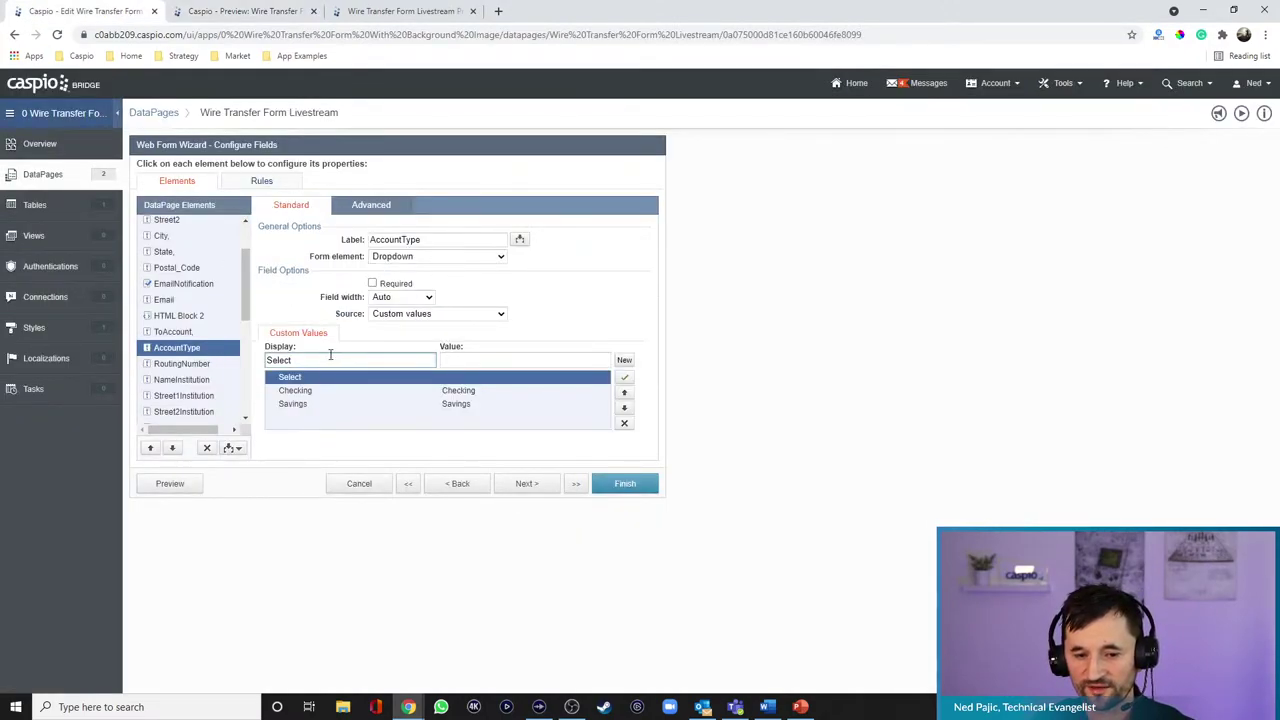
pyautogui.write('A')
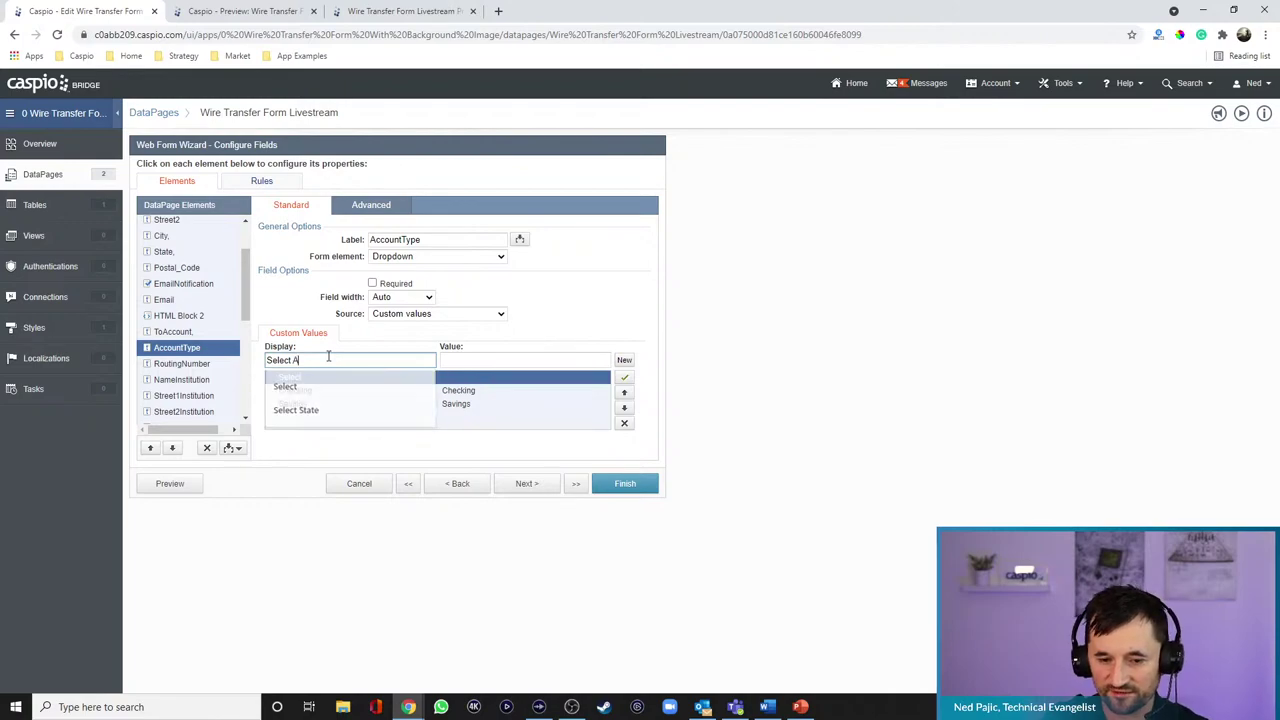
pyautogui.write('ccount Type')
pyautogui.click(160, 483)
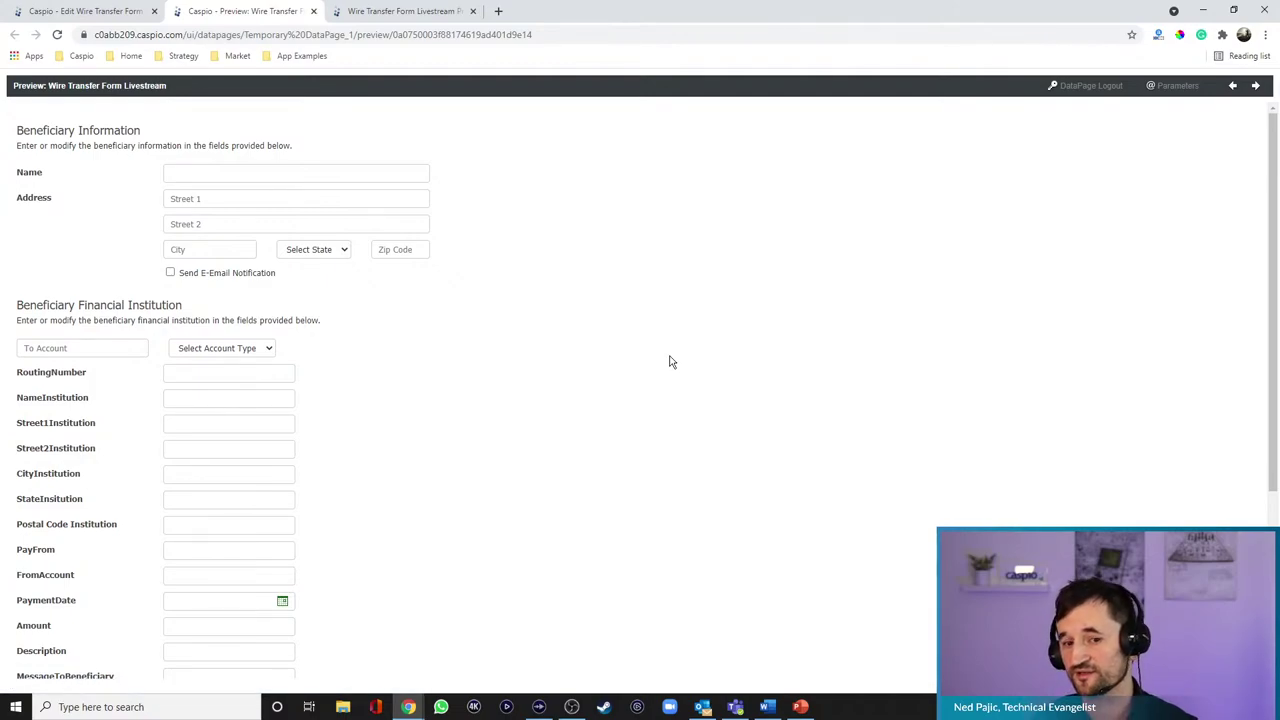
pyautogui.click(270, 350)
pyautogui.click(330, 348)
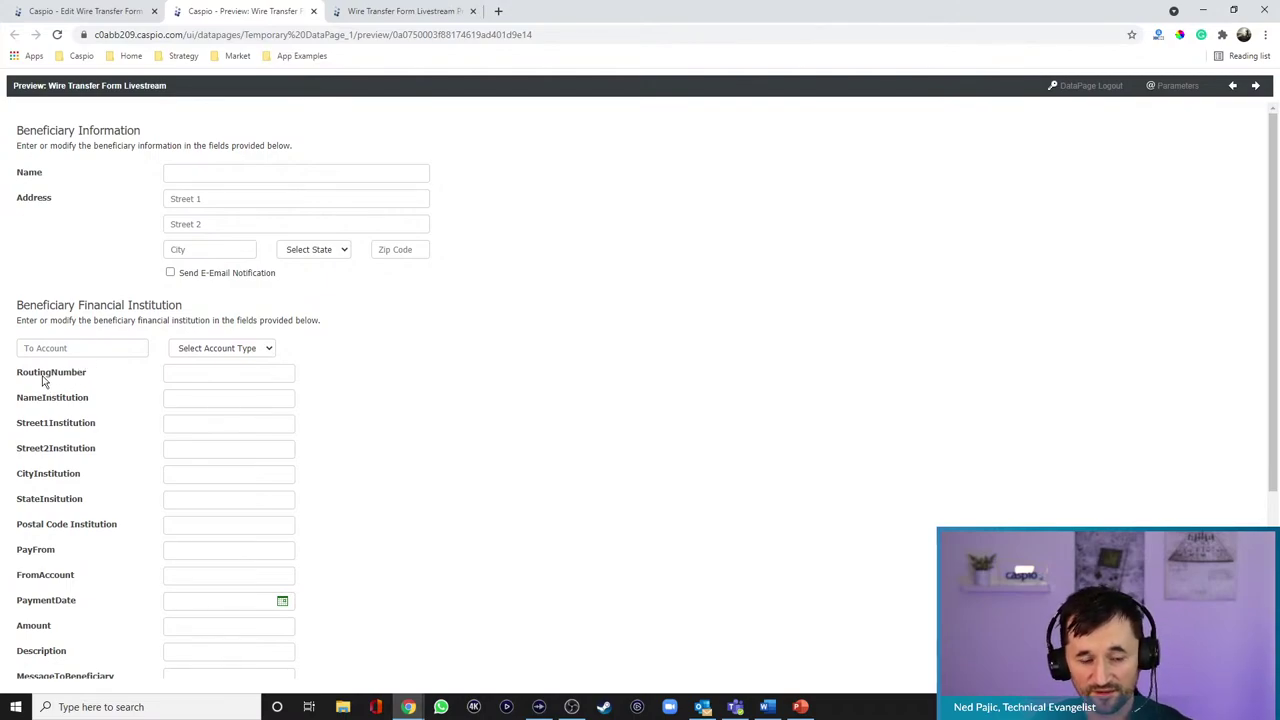
pyautogui.click(140, 12)
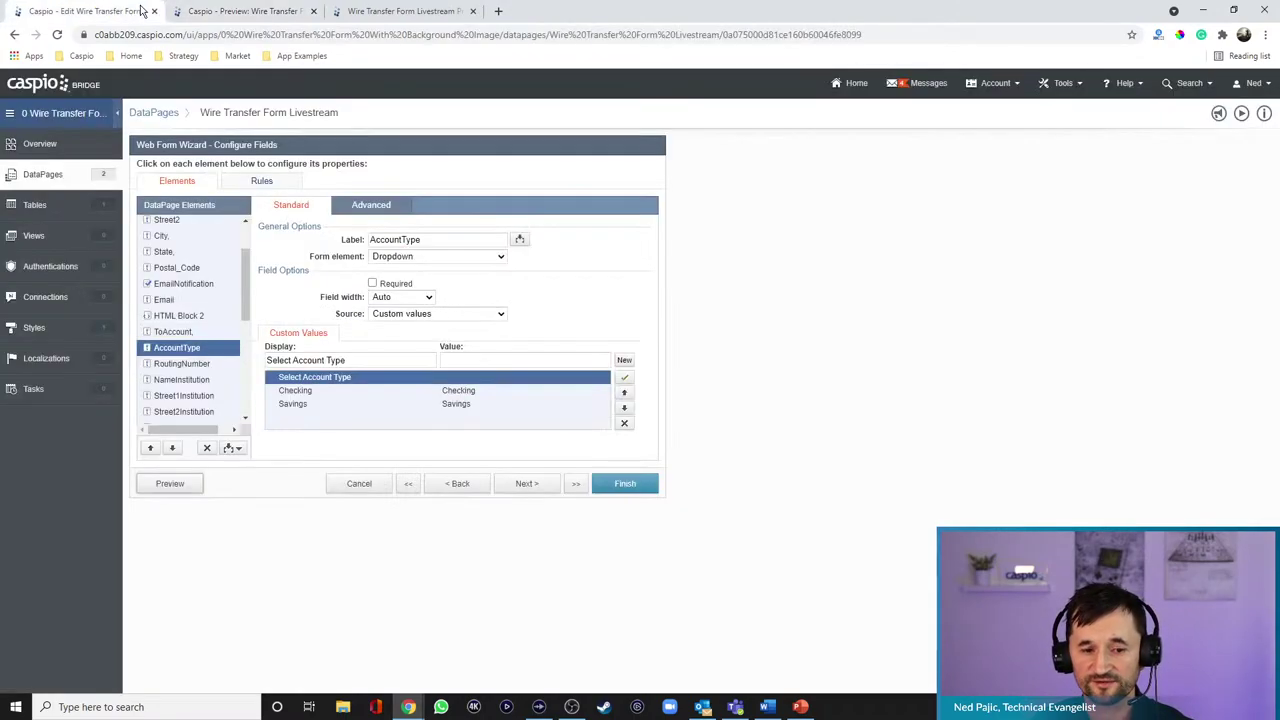
# - Copy the RoutingNumber field's label into its placeholder and edit it to read "Routing Number"
pyautogui.click(197, 365)
pyautogui.moveTo(436, 240); pyautogui.dragTo(300, 230)
pyautogui.hotkey('ctrl', 'c')
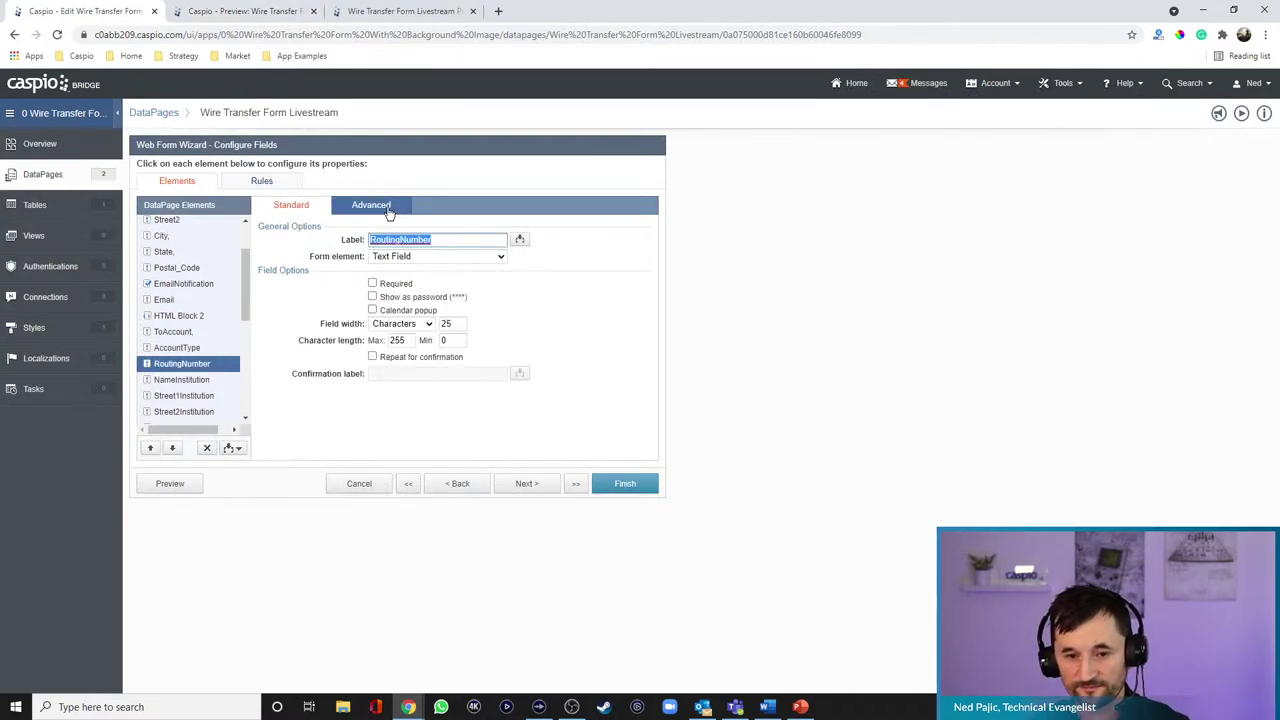
pyautogui.click(371, 205)
pyautogui.click(401, 240)
pyautogui.hotkey('ctrl', 'v')
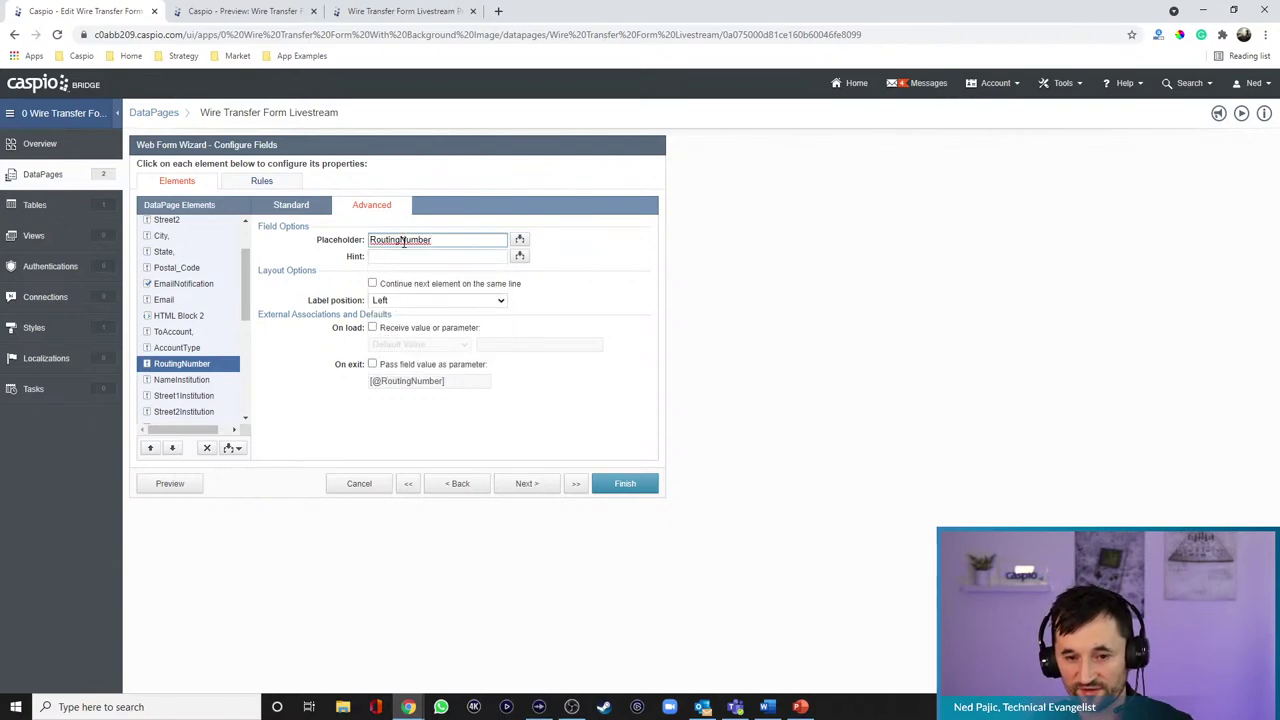
pyautogui.click(401, 240)
# - Set the RoutingNumber field's label position to No Label, preview the form, and return to the wizard
pyautogui.click(438, 300)
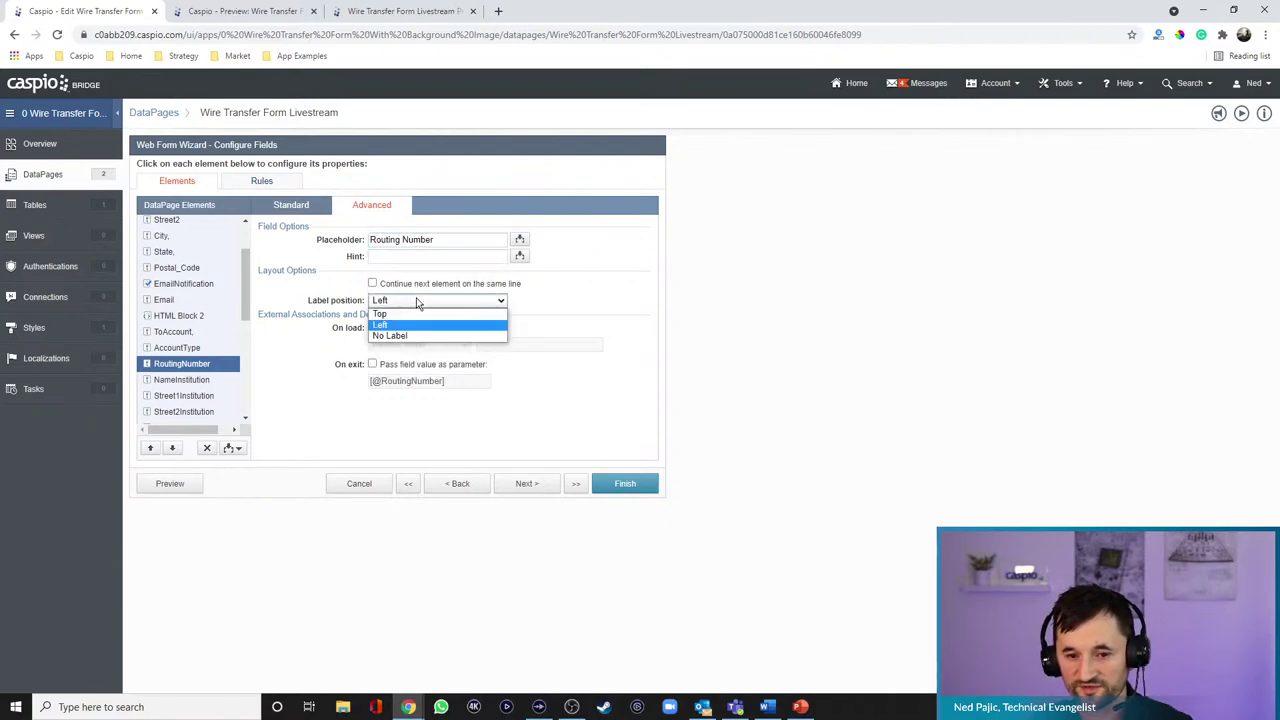
pyautogui.click(408, 335)
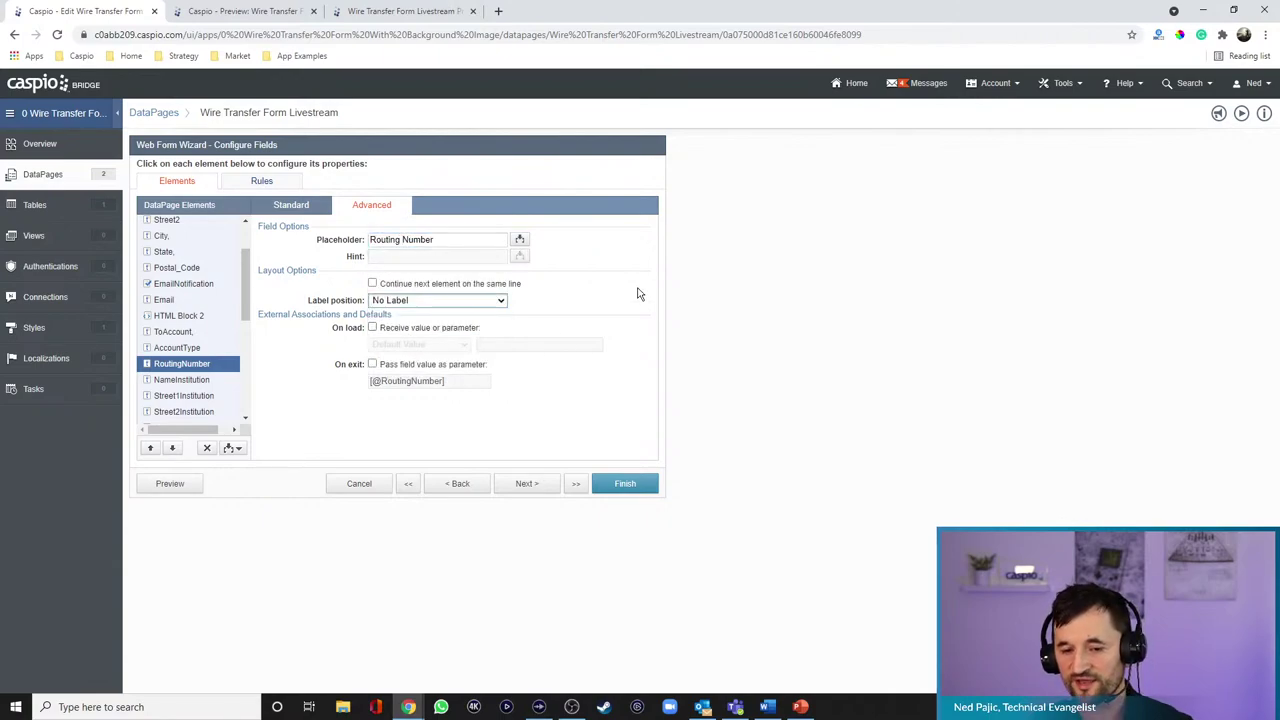
pyautogui.click(175, 484)
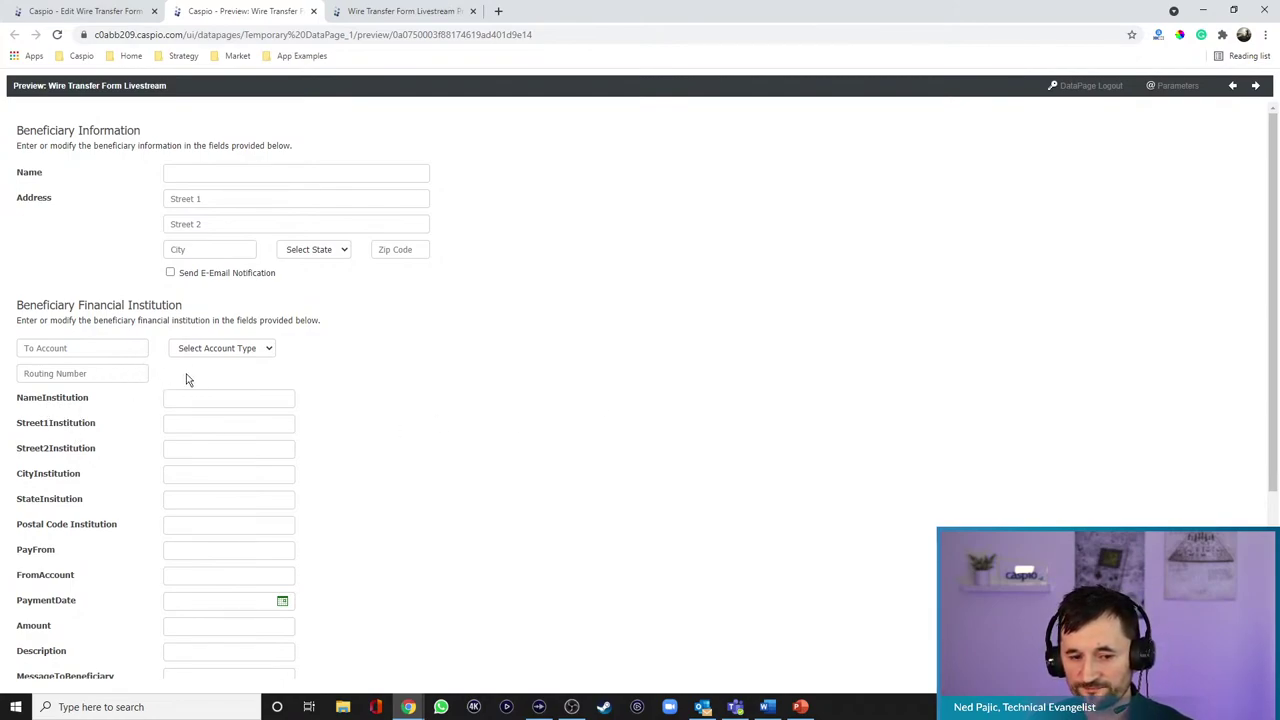
pyautogui.click(140, 14)
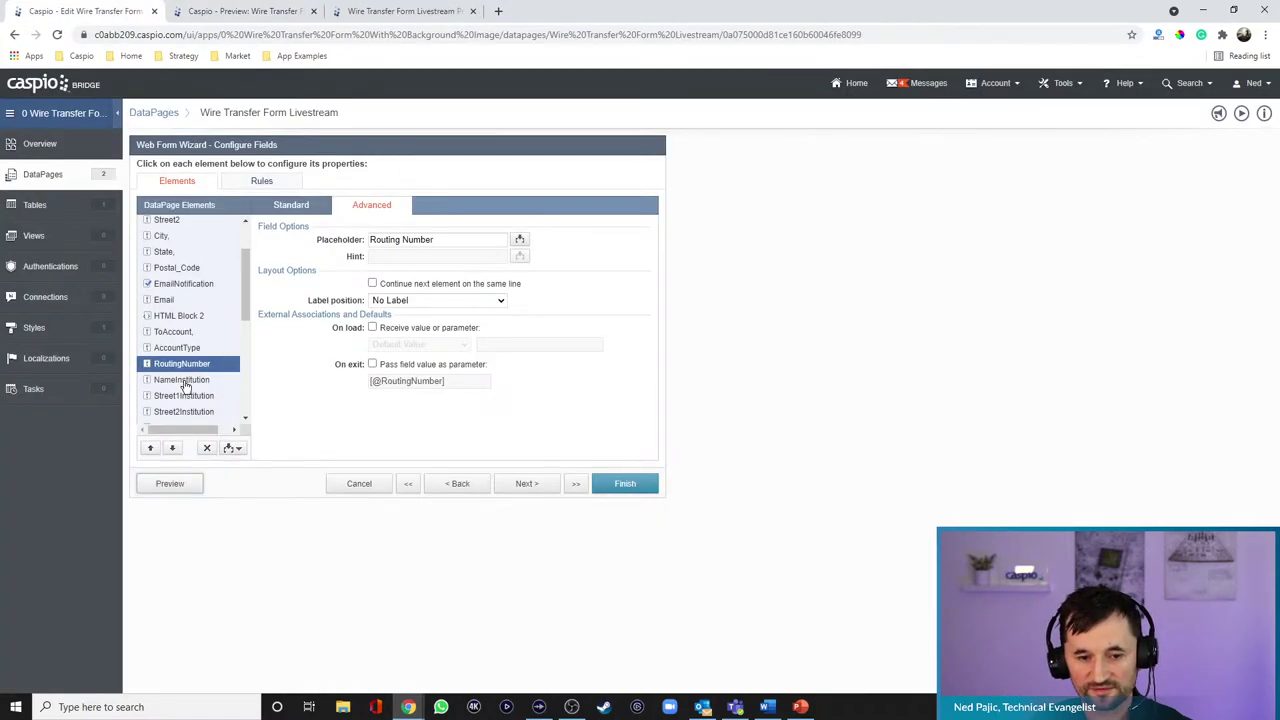
# - Continue the next element on the RoutingNumber field's line, and set the NameInstitution field's placeholder to "Institution Name"
pyautogui.click(373, 283)
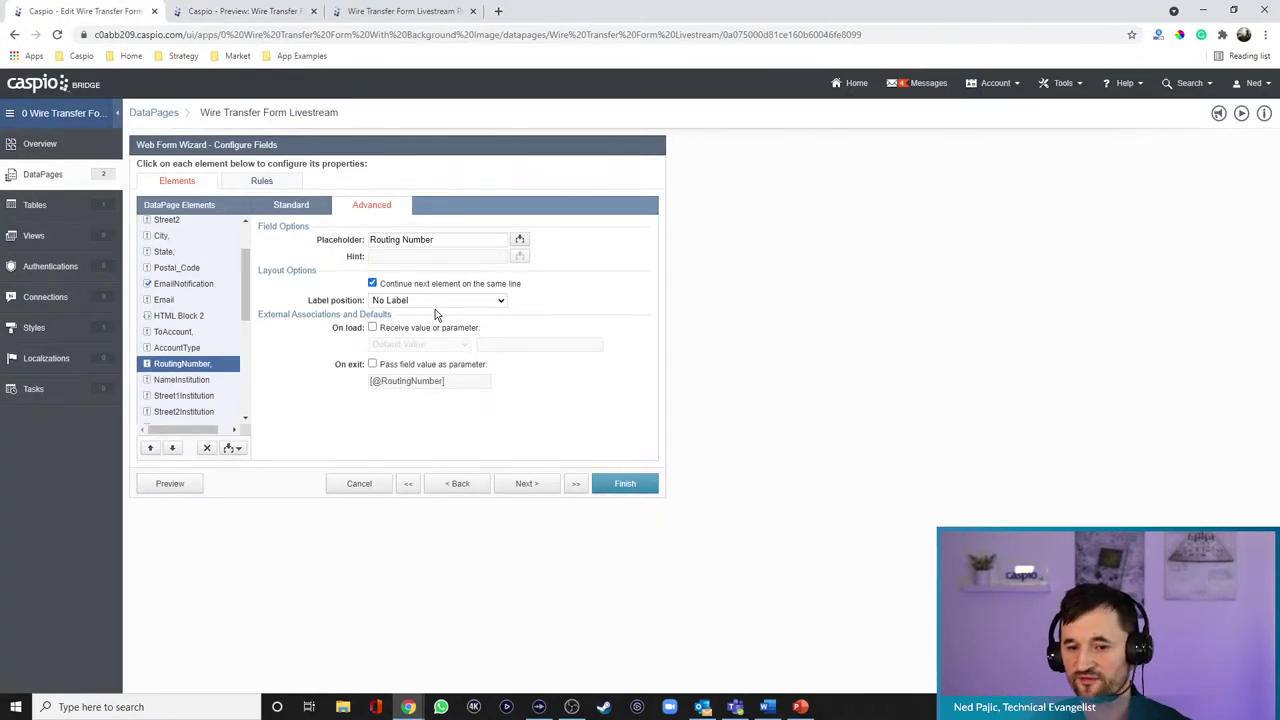
pyautogui.click(190, 379)
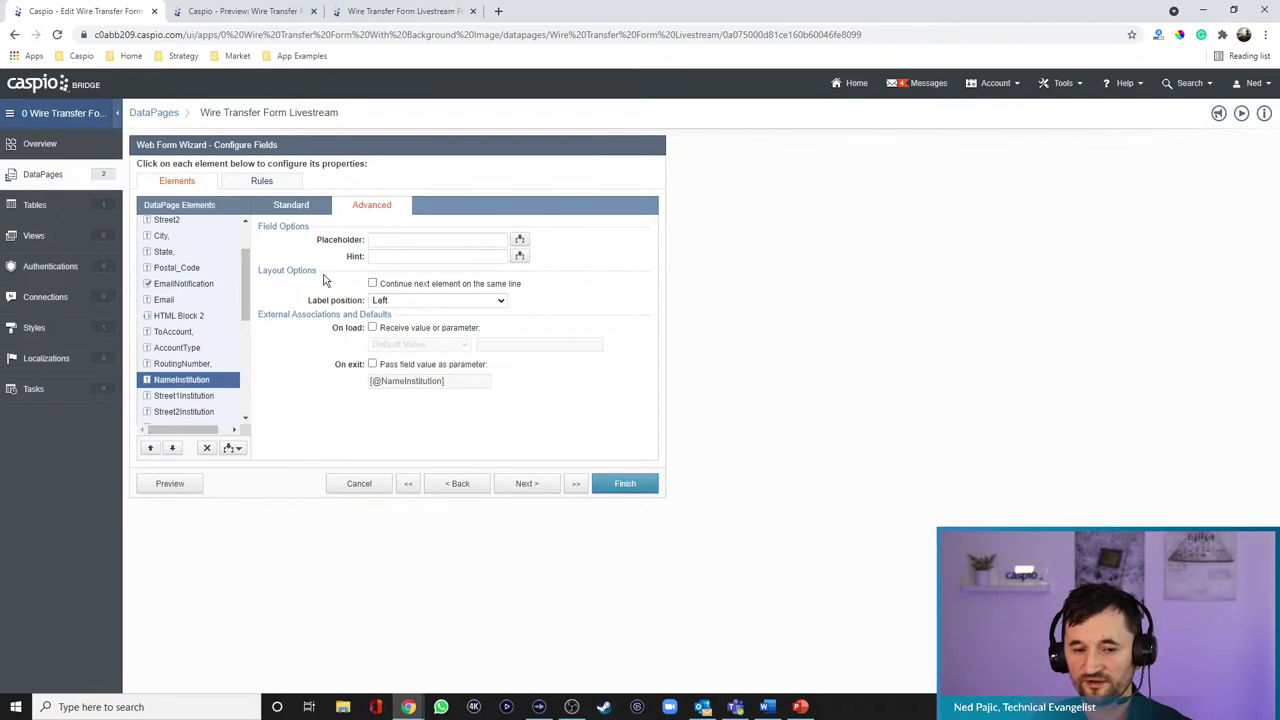
pyautogui.click(289, 207)
pyautogui.hotkey('ctrl', 'c')
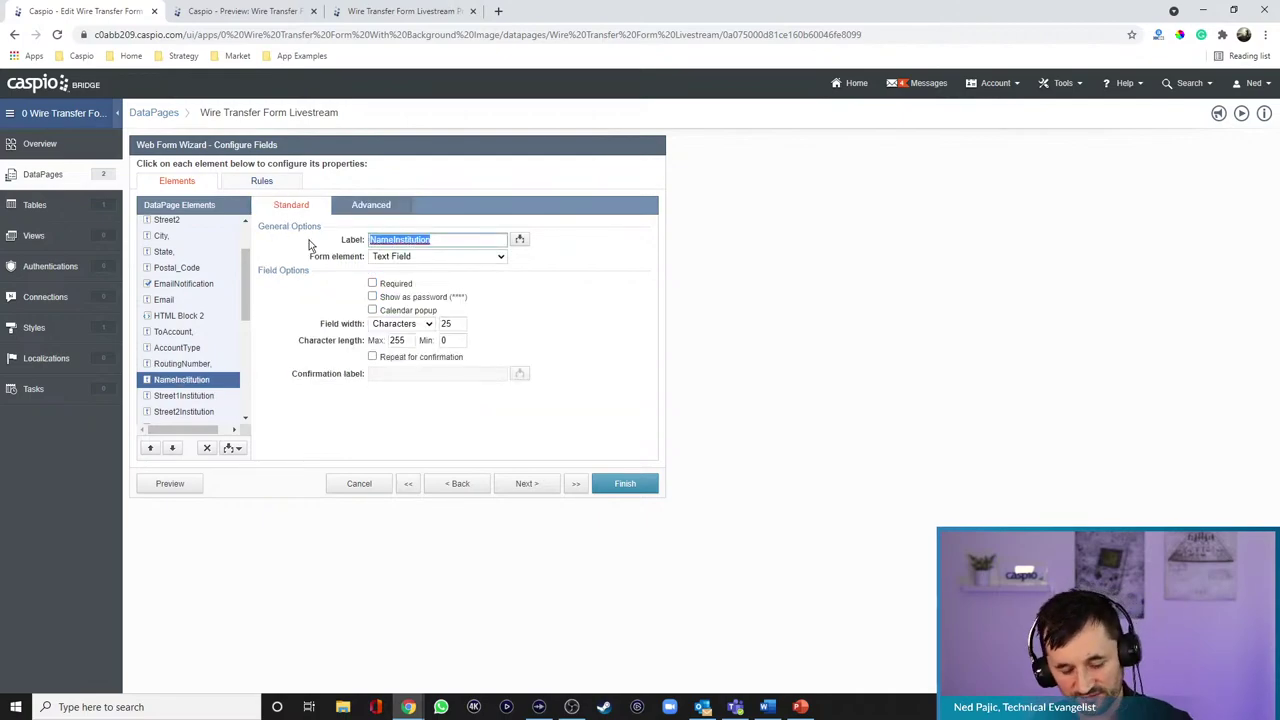
pyautogui.click(370, 205)
pyautogui.click(436, 240)
pyautogui.hotkey('ctrl', 'v')
pyautogui.press('Escape')
pyautogui.moveTo(427, 241); pyautogui.dragTo(279, 234)
pyautogui.write('Institution Name')
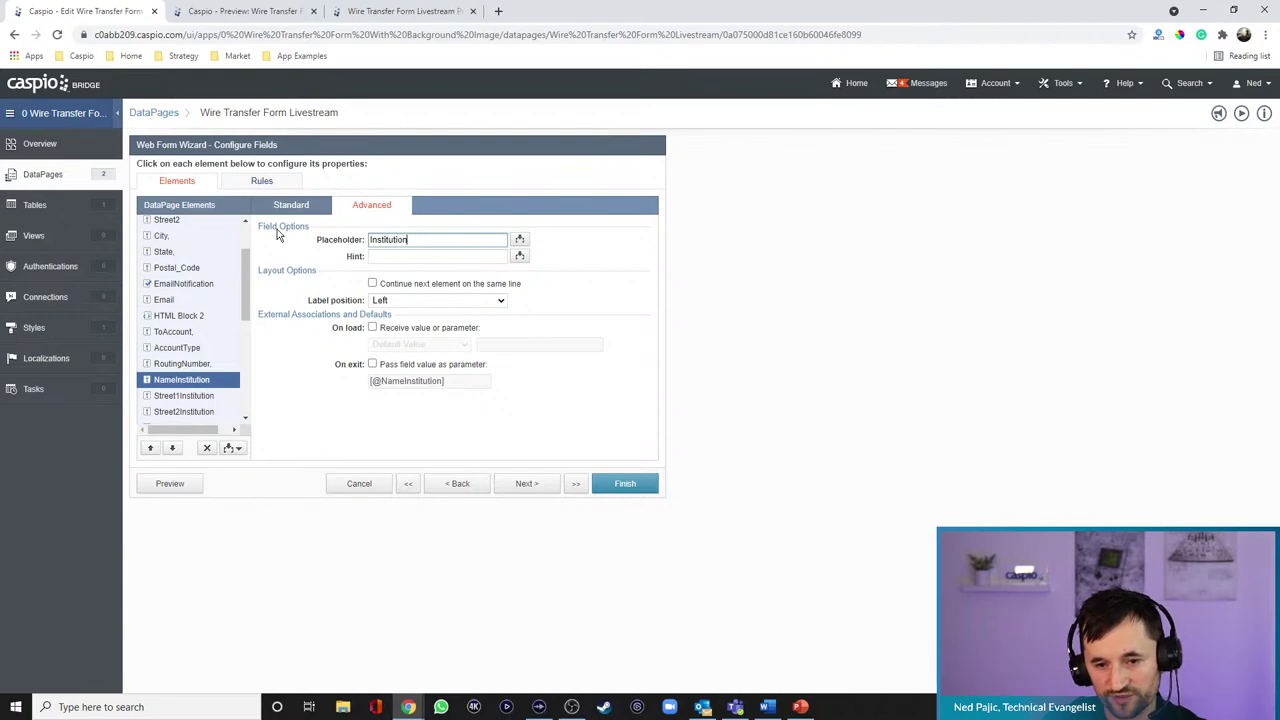
# - Set the NameInstitution field's label position to No Label, check the form preview, and return to the wizard
pyautogui.click(410, 302)
pyautogui.click(410, 337)
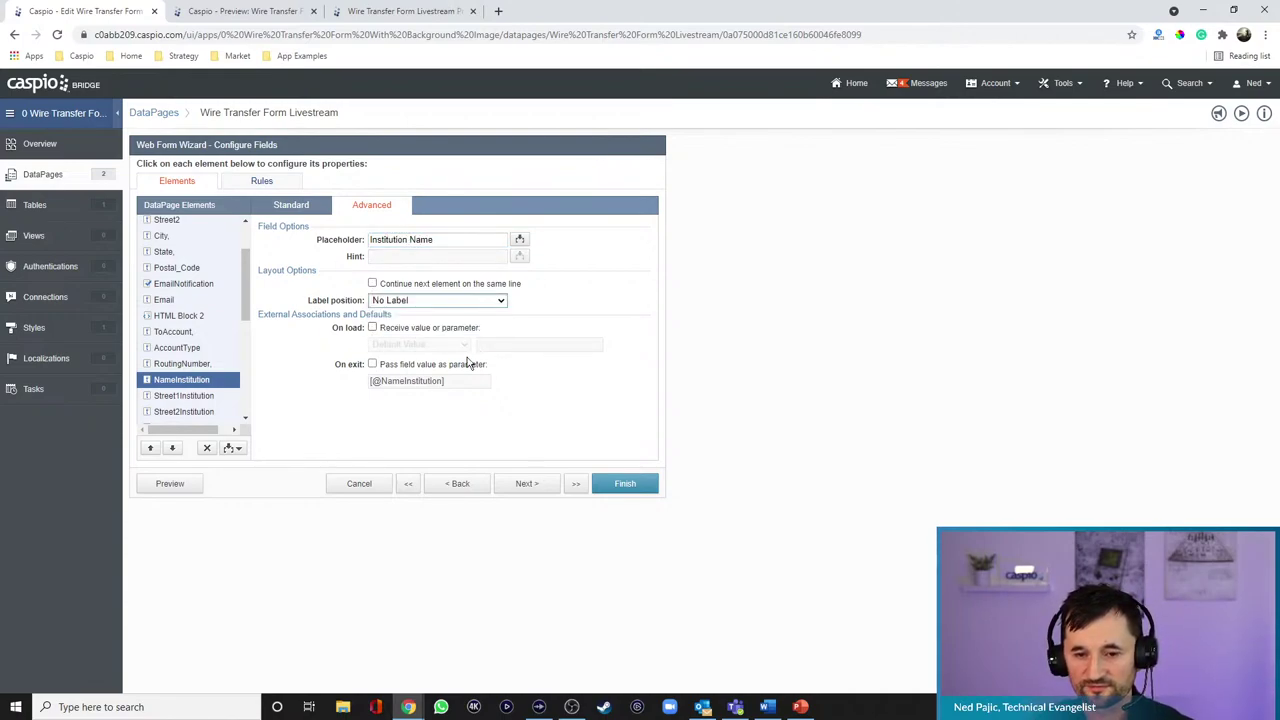
pyautogui.click(170, 483)
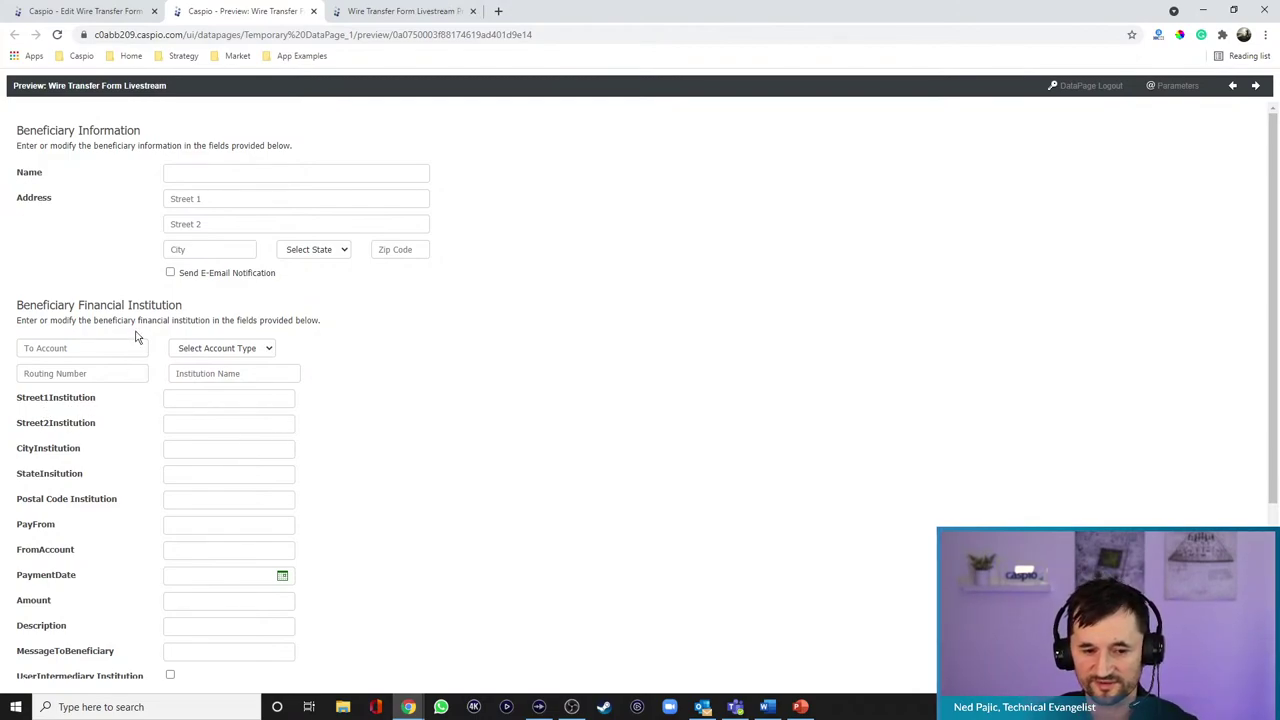
pyautogui.click(100, 11)
# - Give the Street1Institution field the placeholder "Address 1" and set its label position to No Label
pyautogui.scroll(-3, 214, 390)
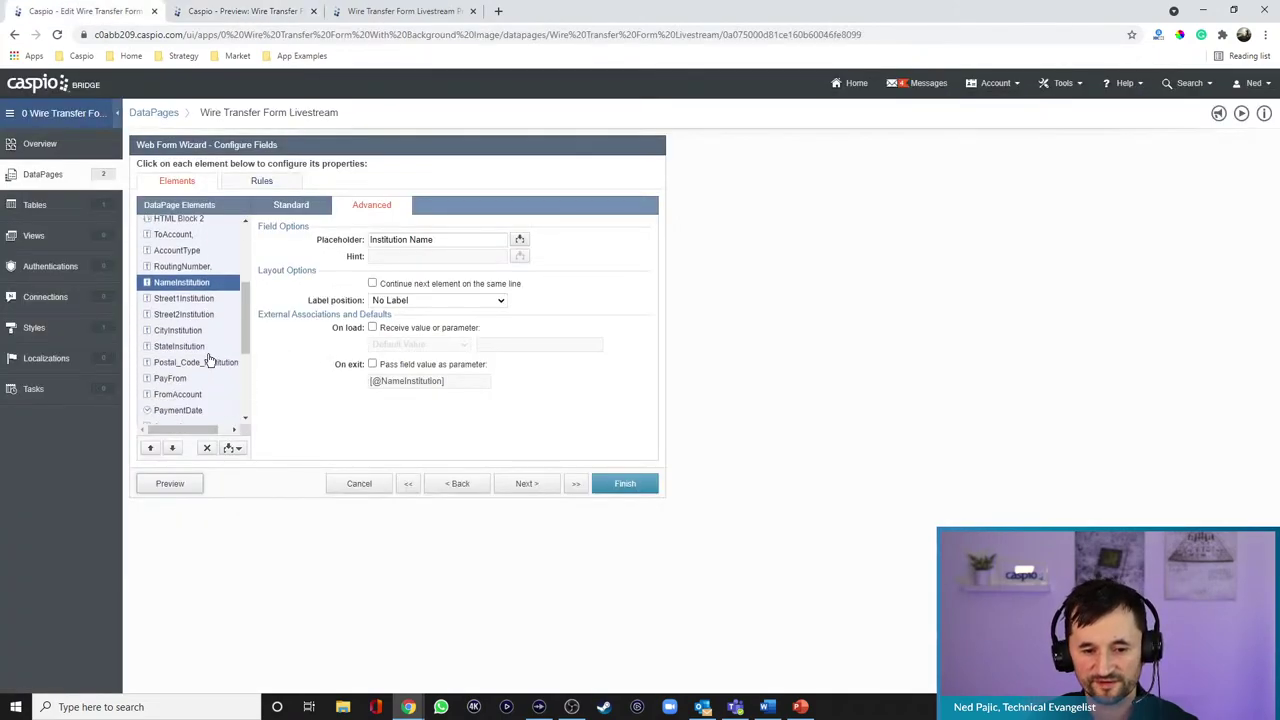
pyautogui.scroll(3, 190, 341)
pyautogui.click(186, 329)
pyautogui.click(385, 240)
pyautogui.click(385, 240)
pyautogui.write('Address 1')
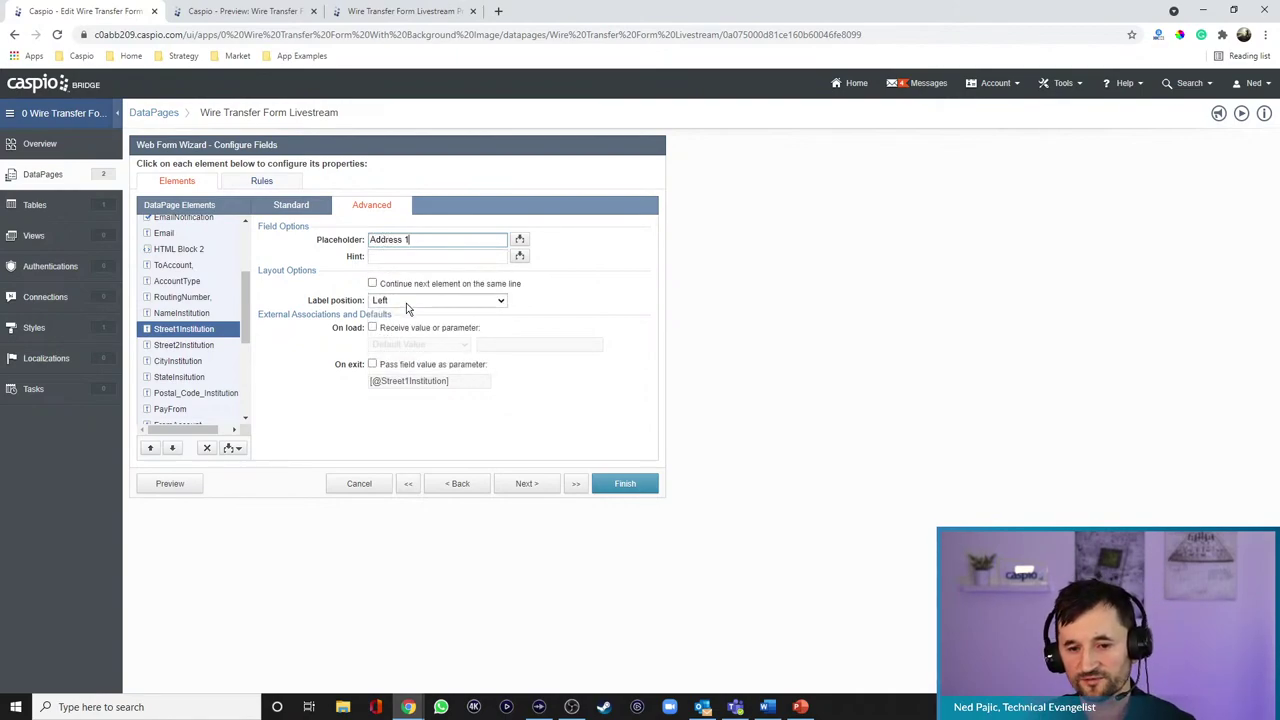
pyautogui.click(408, 301)
pyautogui.click(409, 336)
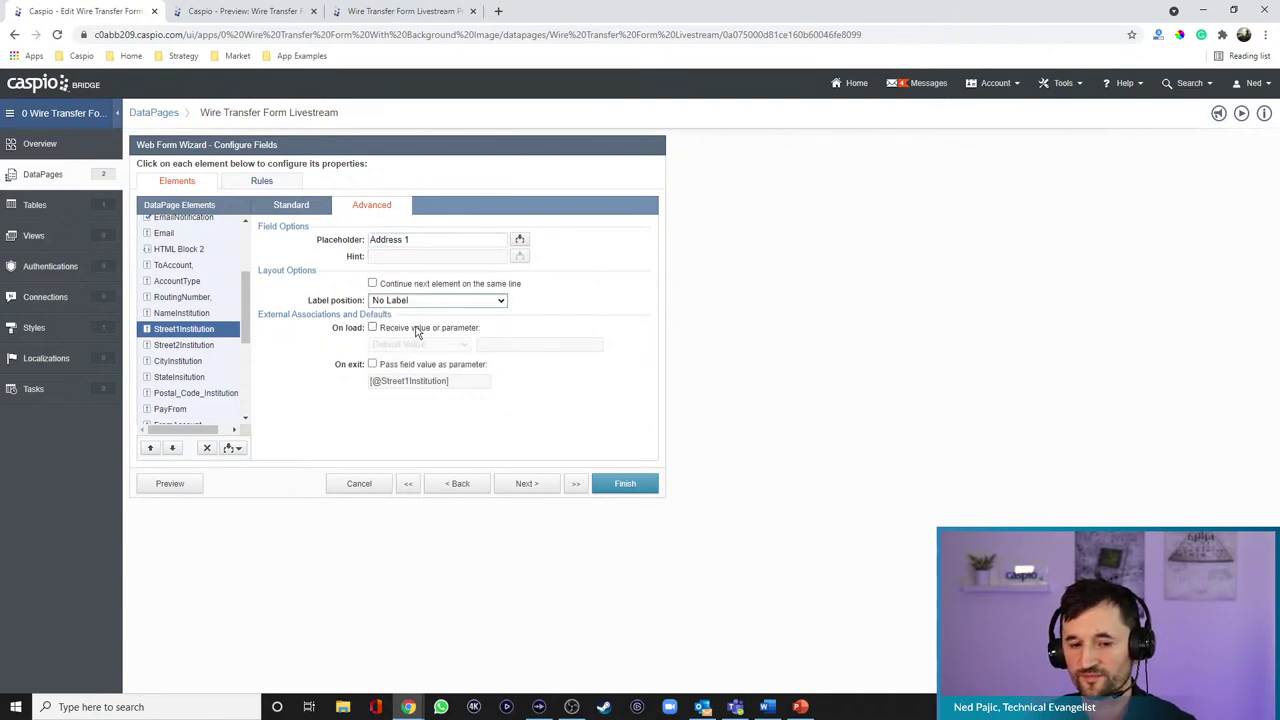
# - Give Street2Institution the placeholder "Address 2", set its label position to No Label, and preview the form
pyautogui.click(186, 345)
pyautogui.click(395, 241)
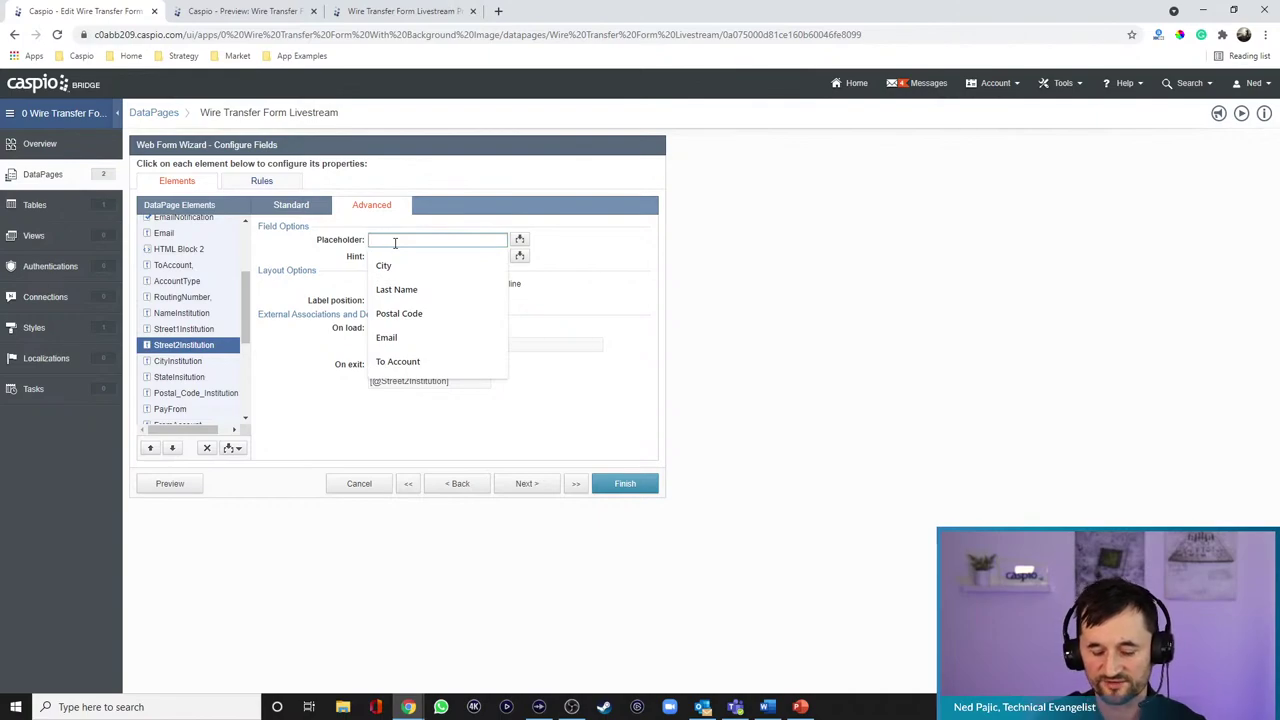
pyautogui.write('Address 2')
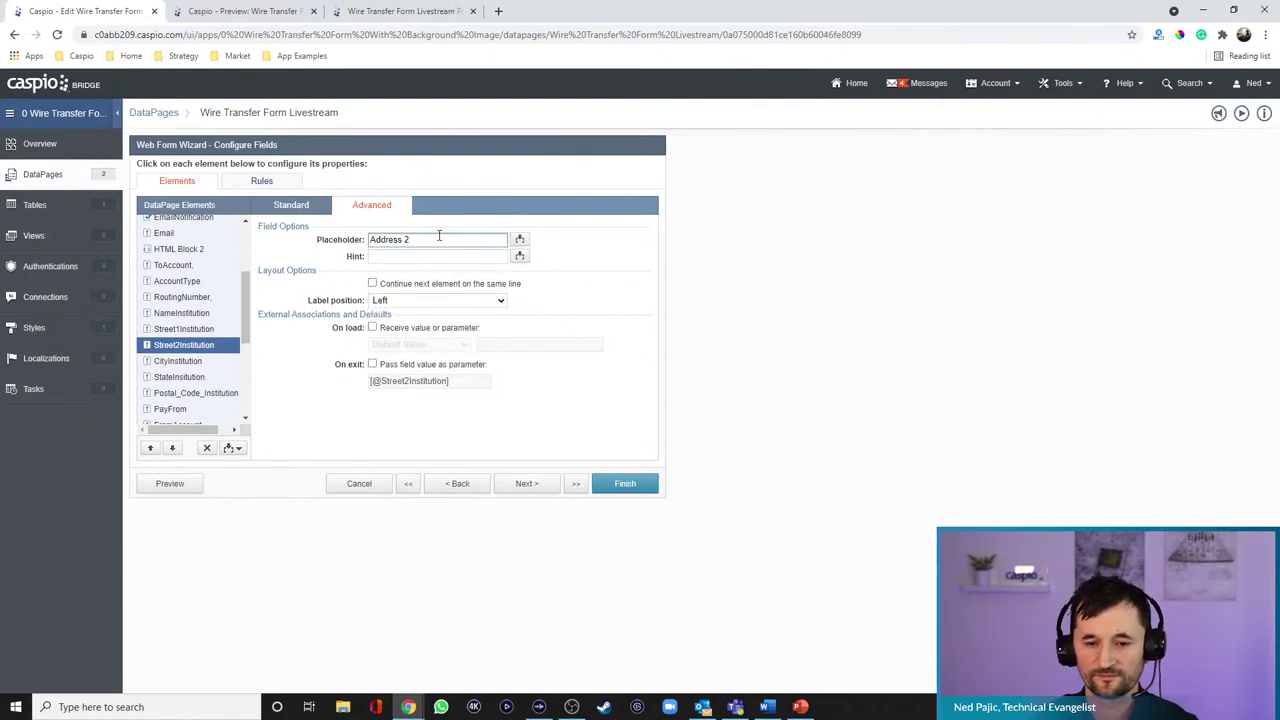
pyautogui.click(414, 300)
pyautogui.click(416, 335)
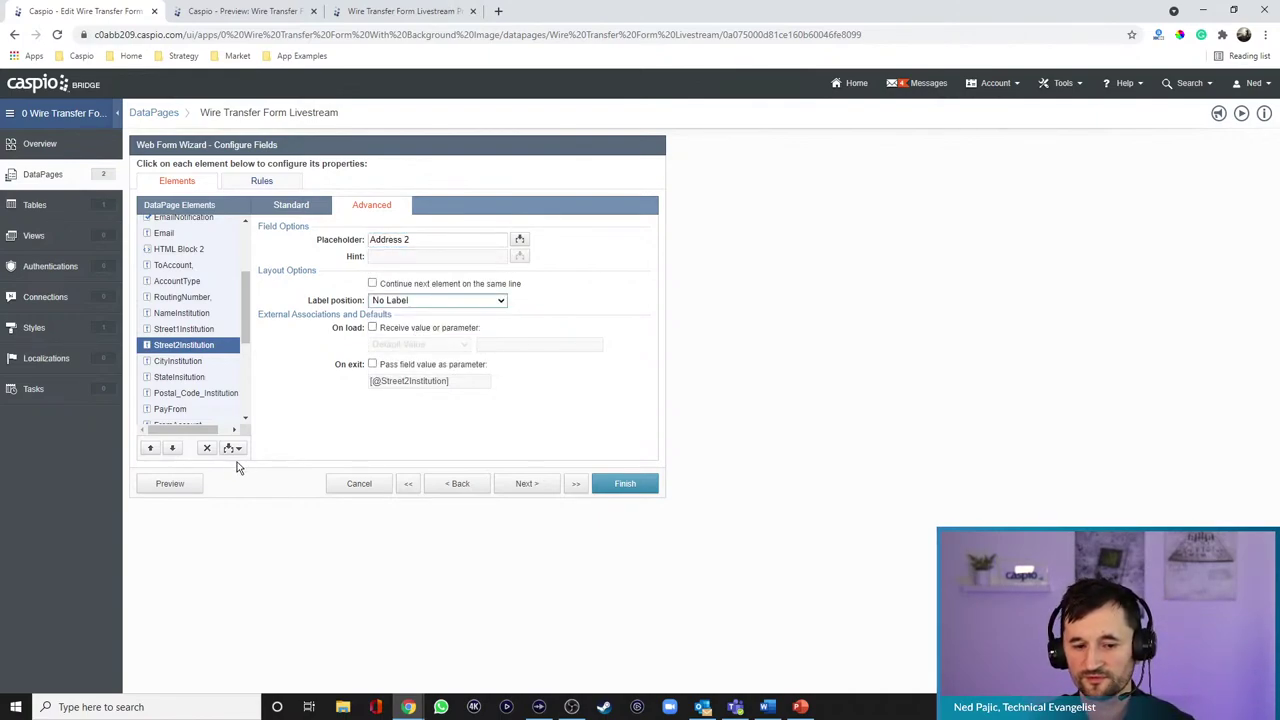
pyautogui.click(180, 484)
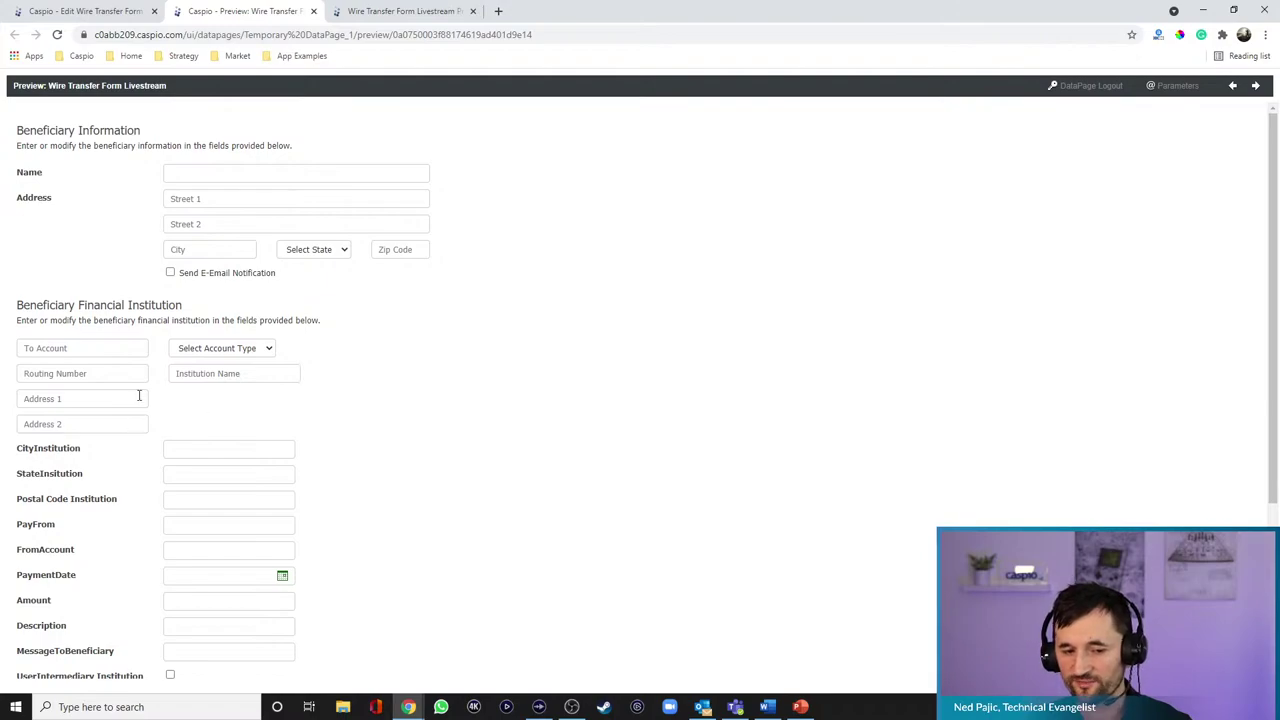
# - Return to the form wizard and set the Street1Institution field width to 400 pixels
pyautogui.click(125, 13)
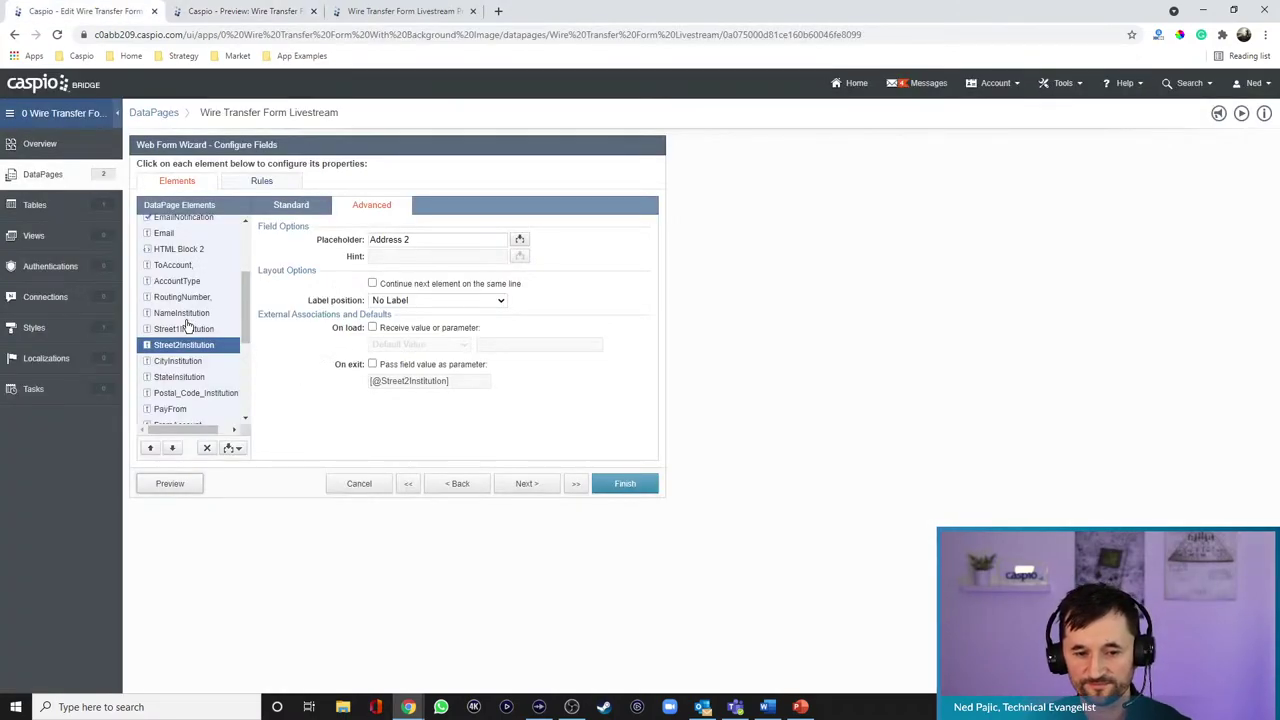
pyautogui.click(184, 314)
pyautogui.click(185, 329)
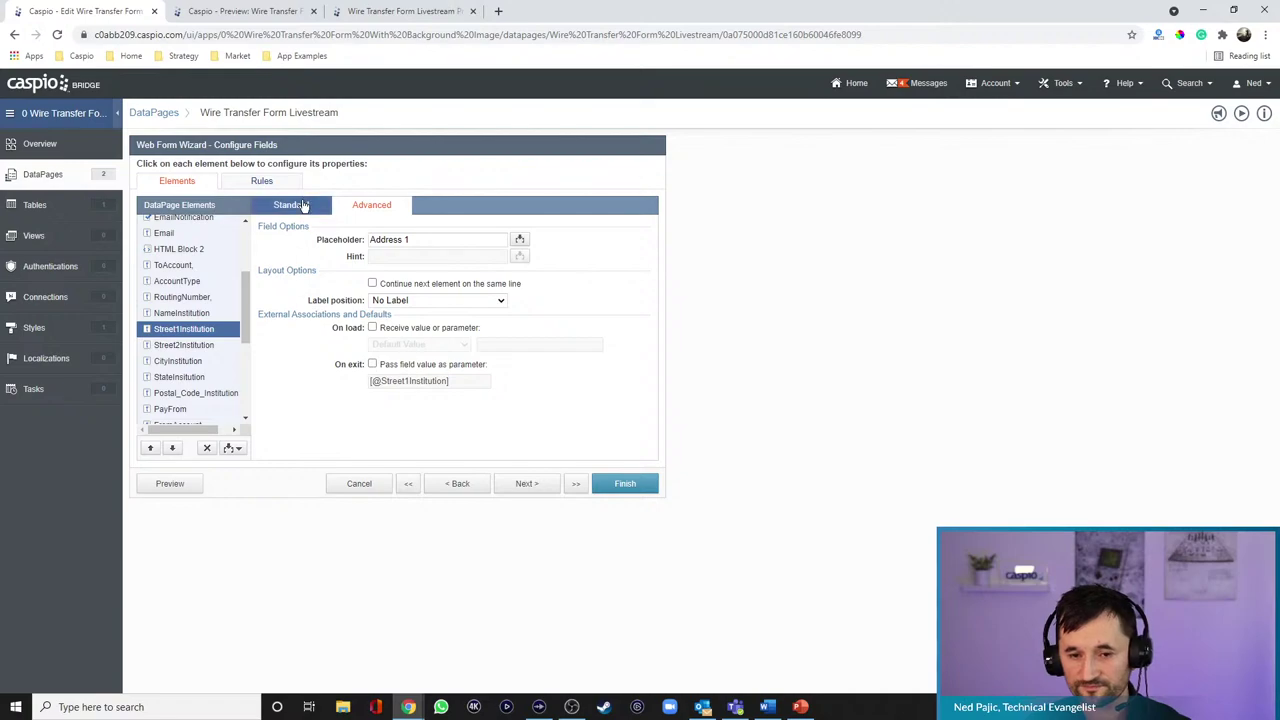
pyautogui.click(304, 205)
pyautogui.click(400, 323)
pyautogui.click(390, 347)
pyautogui.moveTo(461, 325); pyautogui.dragTo(407, 318)
pyautogui.write('400')
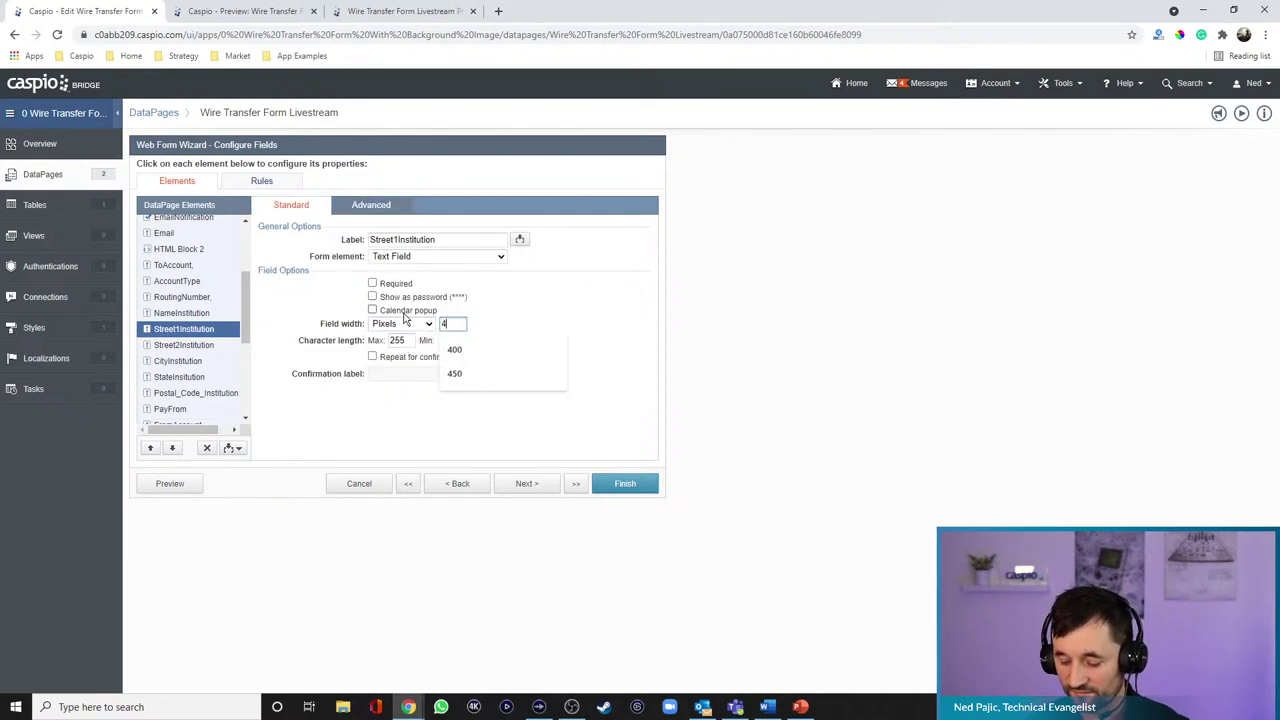
# - Set the Street2Institution field width to 400 pixels and preview the form
pyautogui.click(205, 345)
pyautogui.click(400, 323)
pyautogui.click(388, 346)
pyautogui.moveTo(462, 324); pyautogui.dragTo(350, 323)
pyautogui.write('400')
pyautogui.click(168, 483)
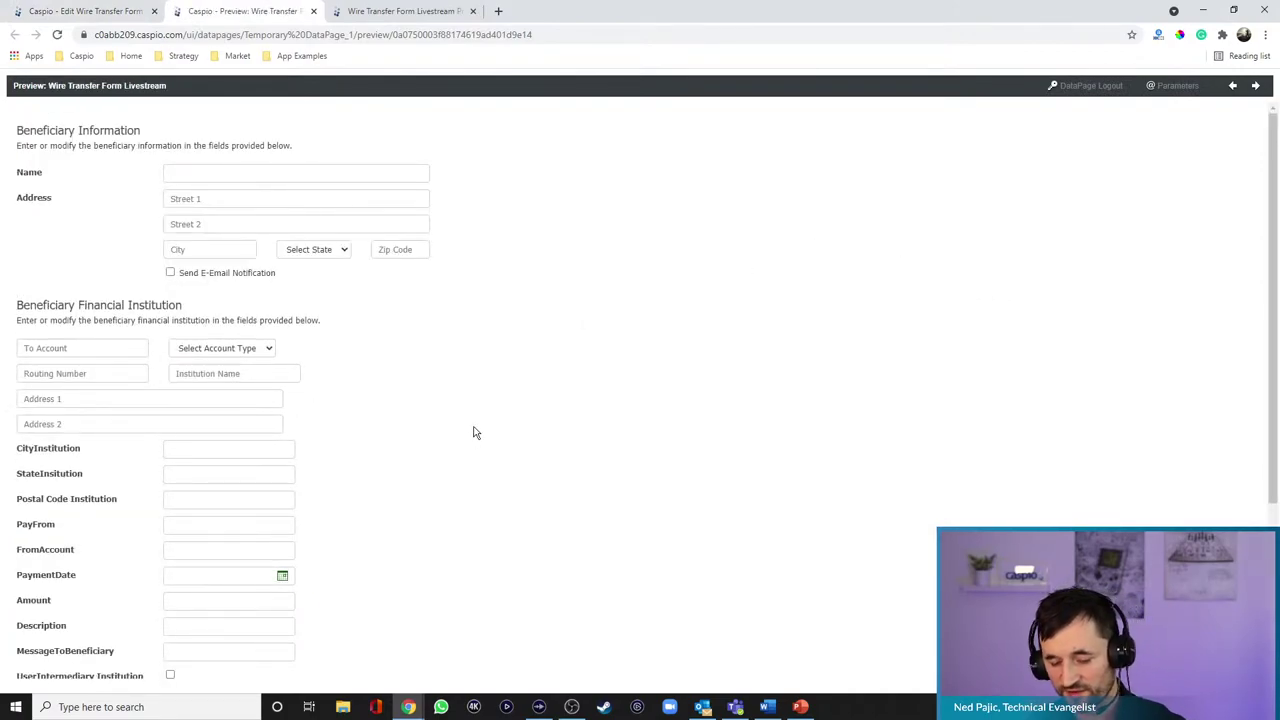
# - Inspect the Address 1 field in the browser developer tools and raise its width step by step to 426px, aligning it with Institution Name
pyautogui.hotkey('ctrl', 'shift', 'i')
pyautogui.click(11, 427)
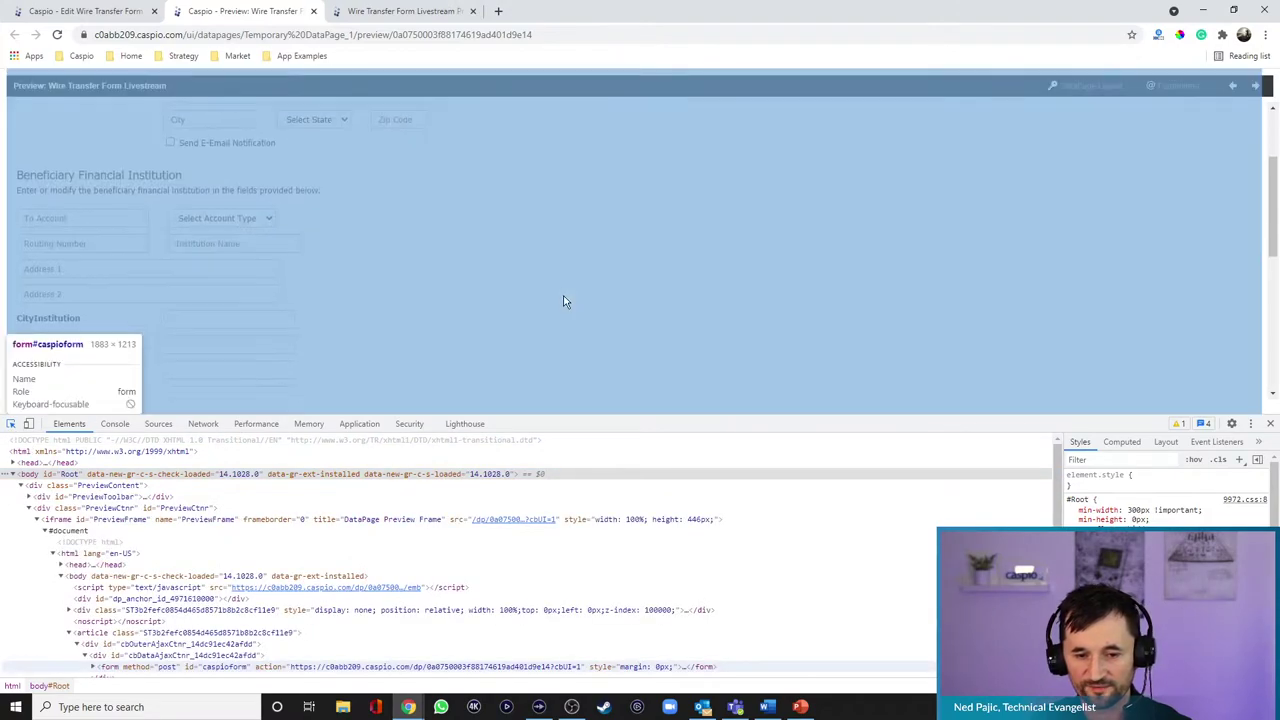
pyautogui.scroll(-2, 563, 300)
pyautogui.click(262, 268)
pyautogui.click(1120, 485)
pyautogui.press('Up')
pyautogui.press('Up')
pyautogui.press('Up')
pyautogui.press('Up')
pyautogui.press('Up')
pyautogui.press('Up')
pyautogui.press('Up')
pyautogui.press('Up')
pyautogui.press('Up')
pyautogui.press('Up')
pyautogui.press('Up')
pyautogui.press('Up')
pyautogui.press('Up')
pyautogui.press('Up')
pyautogui.press('Up')
pyautogui.press('Up')
pyautogui.press('Up')
pyautogui.press('Up')
pyautogui.press('Up')
pyautogui.press('Up')
pyautogui.press('Up')
pyautogui.press('Up')
pyautogui.press('Up')
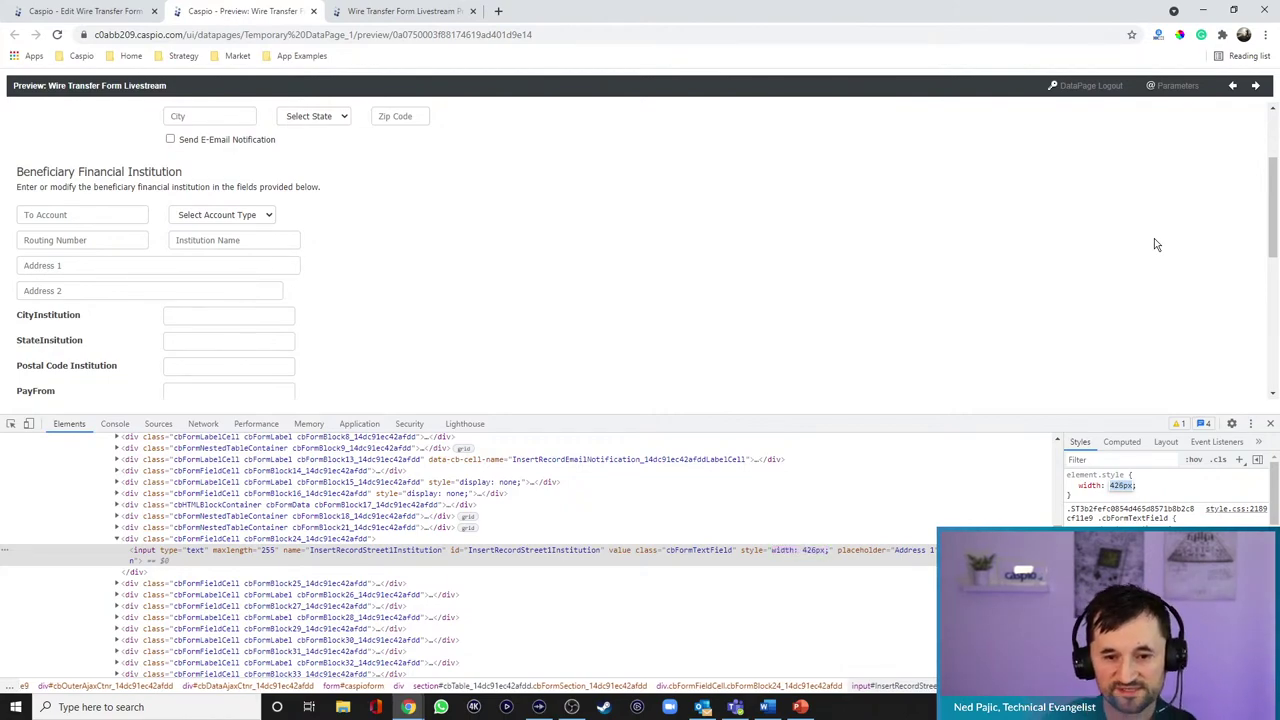
# - Set the field widths of Street2Institution and Street1Institution to 426 pixels in the form wizard and preview the form
pyautogui.click(112, 14)
pyautogui.doubleClick(449, 324)
pyautogui.write('426')
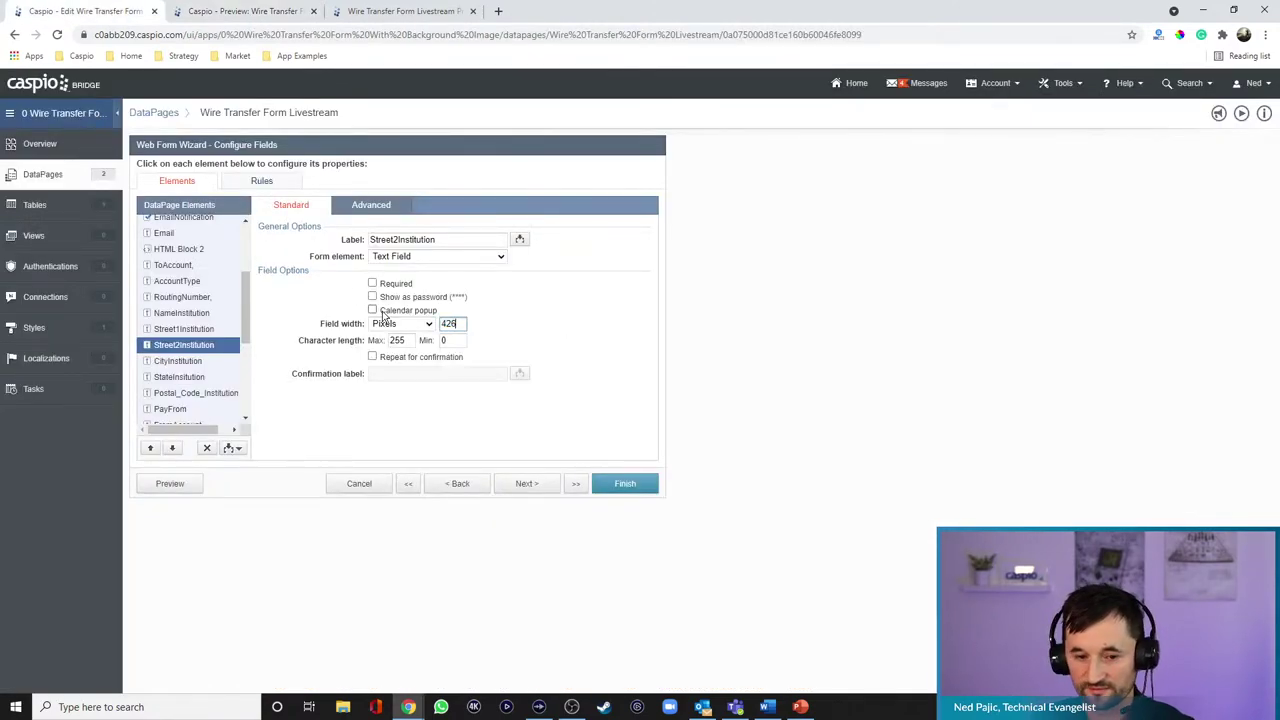
pyautogui.click(240, 333)
pyautogui.doubleClick(449, 324)
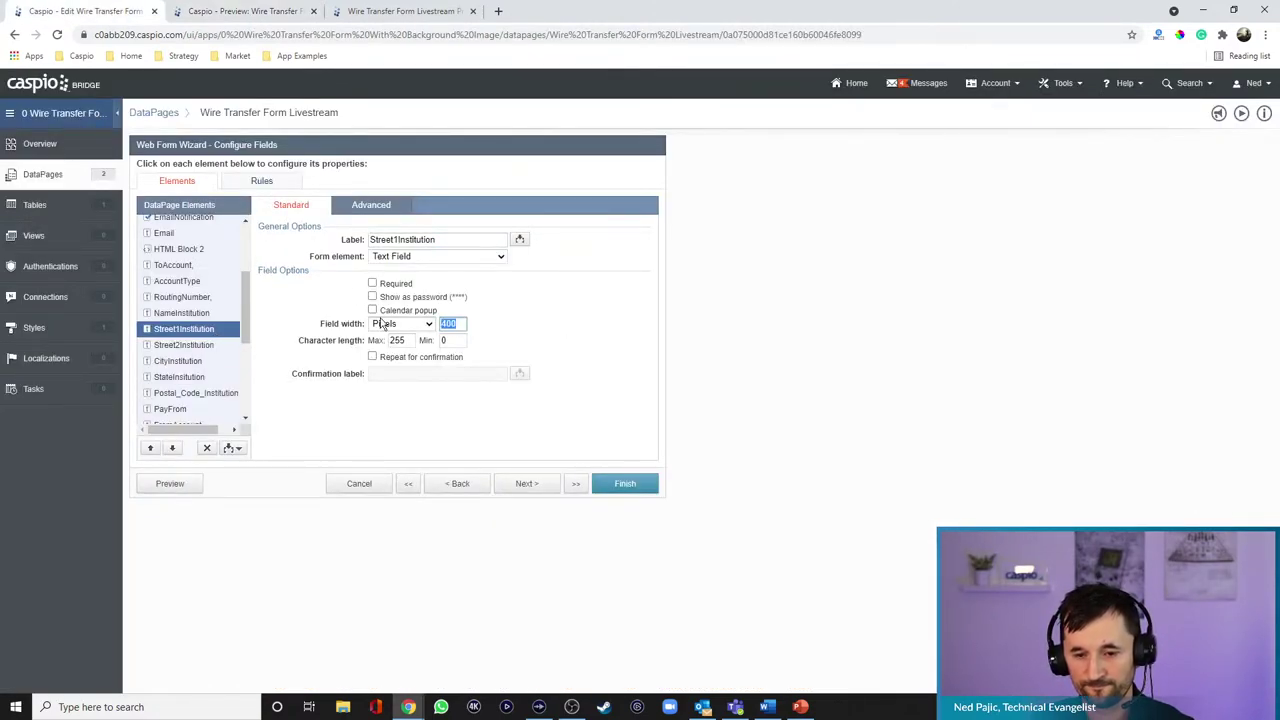
pyautogui.write('426')
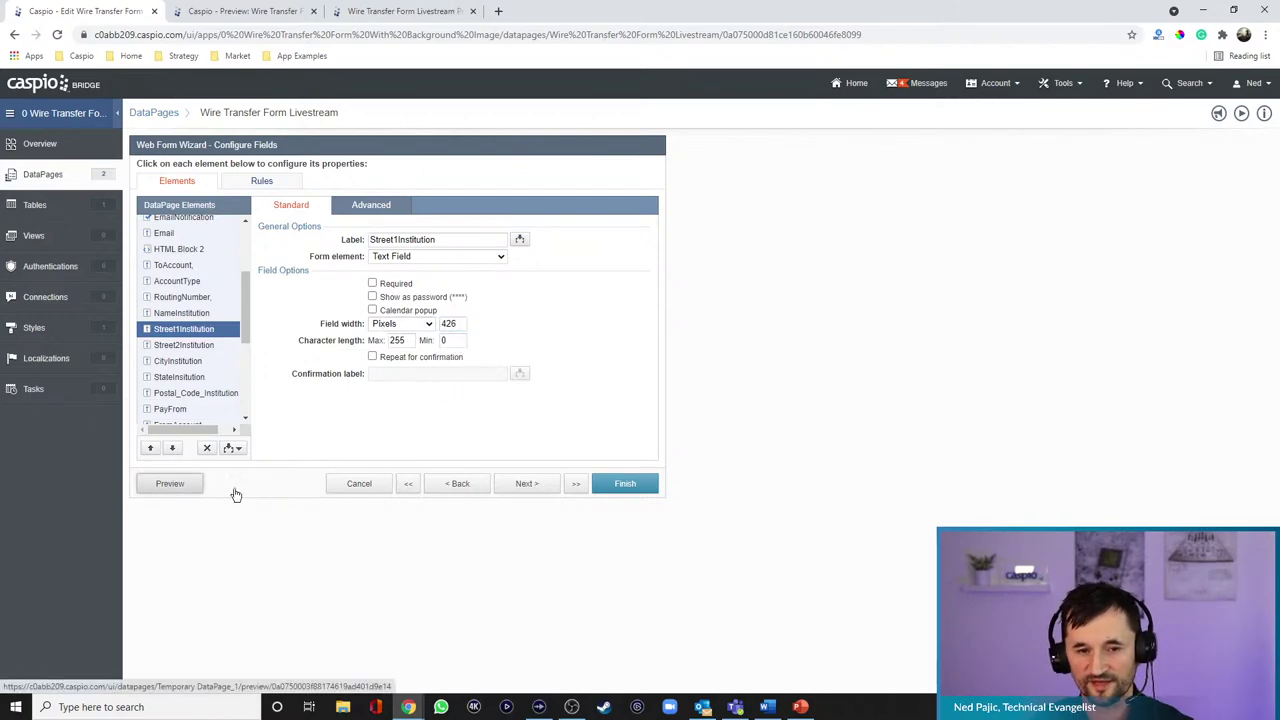
pyautogui.click(190, 485)
pyautogui.scroll(-2, 800, 260)
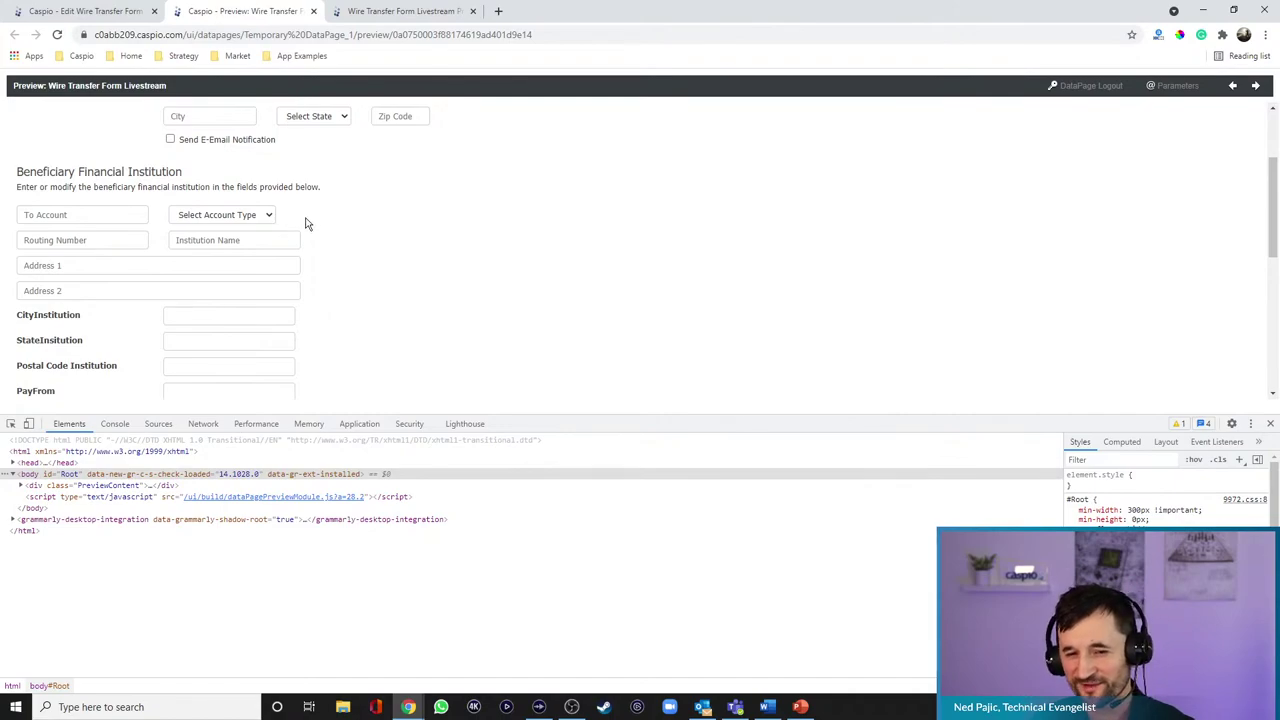
# - Set the AccountType dropdown's field width to 188 pixels in the form wizard and preview the form
pyautogui.click(115, 12)
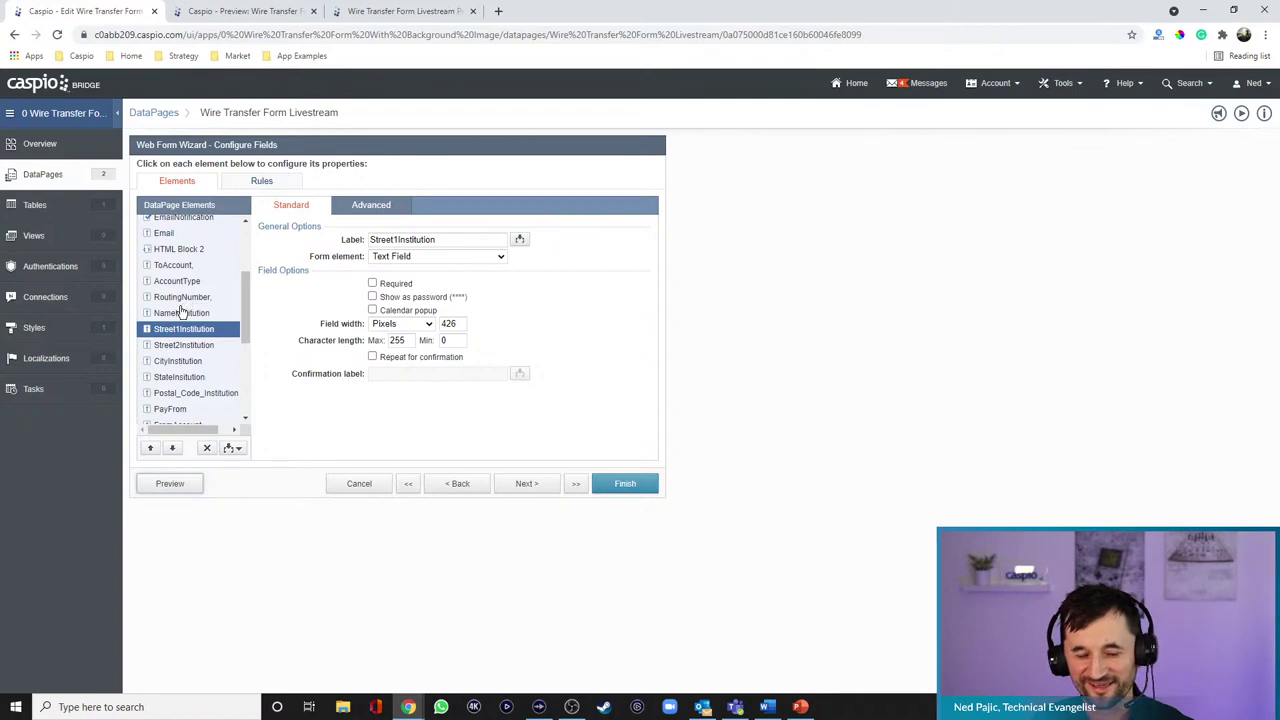
pyautogui.click(177, 281)
pyautogui.click(390, 314)
pyautogui.click(400, 297)
pyautogui.click(395, 320)
pyautogui.doubleClick(452, 297)
pyautogui.write('188')
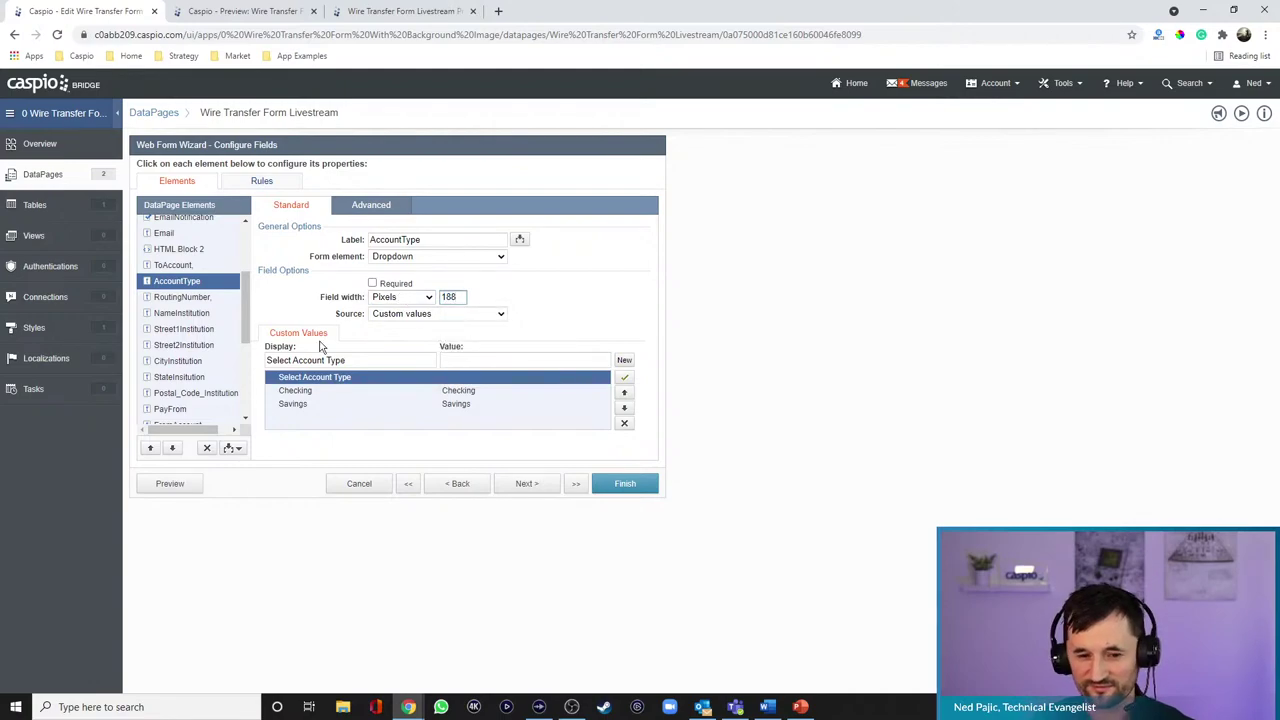
pyautogui.click(170, 483)
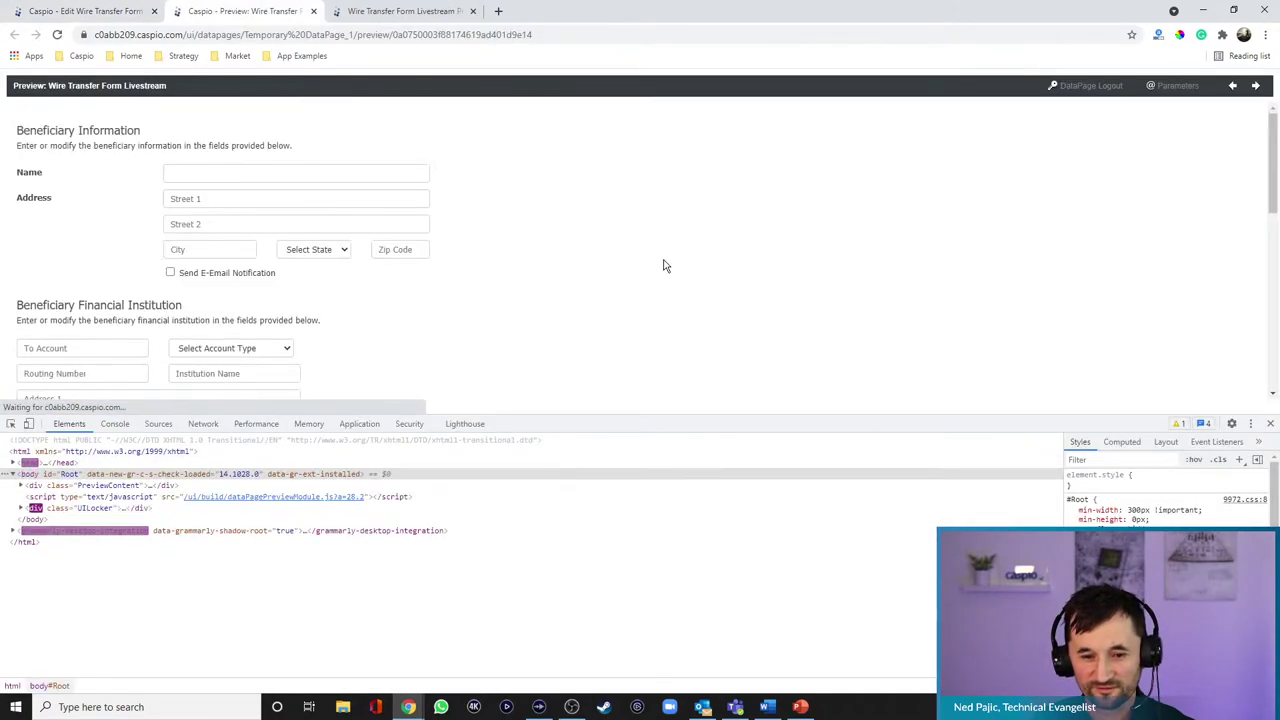
# - Inspect the Account Type dropdown in the preview and raise its width step by step to 199px, aligning it with Institution Name
pyautogui.scroll(-1, 658, 267)
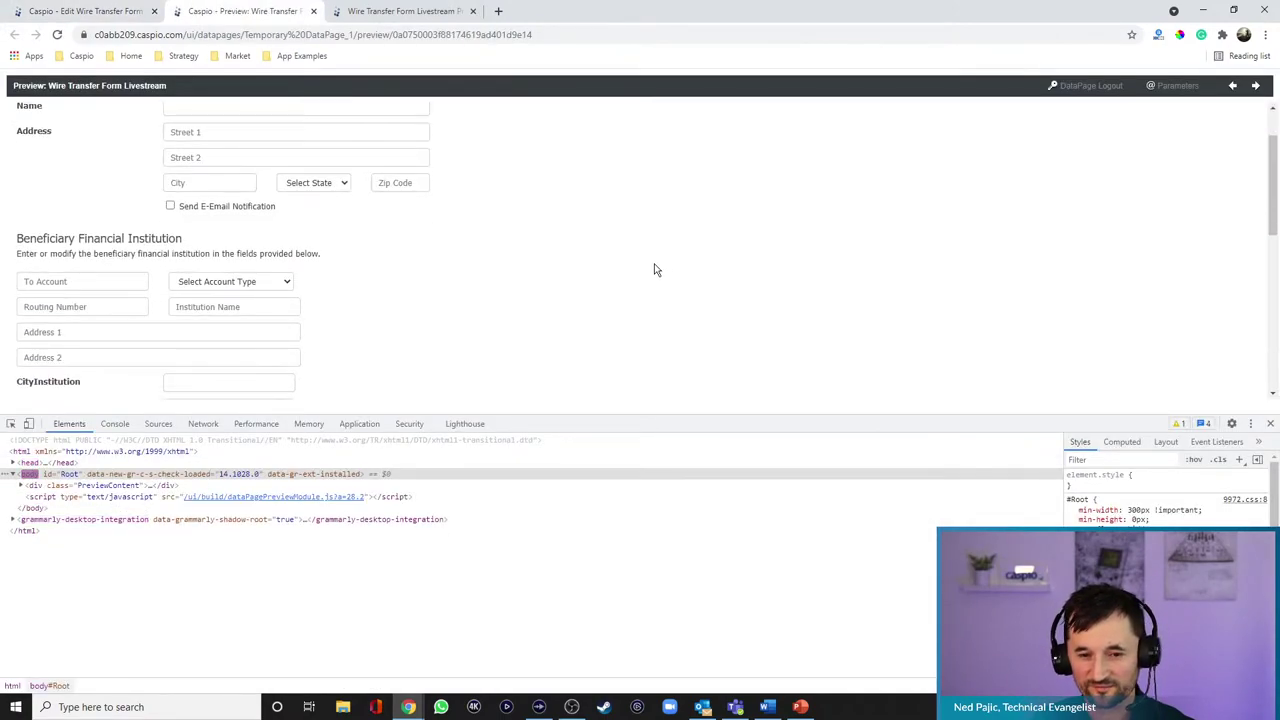
pyautogui.click(12, 427)
pyautogui.click(246, 284)
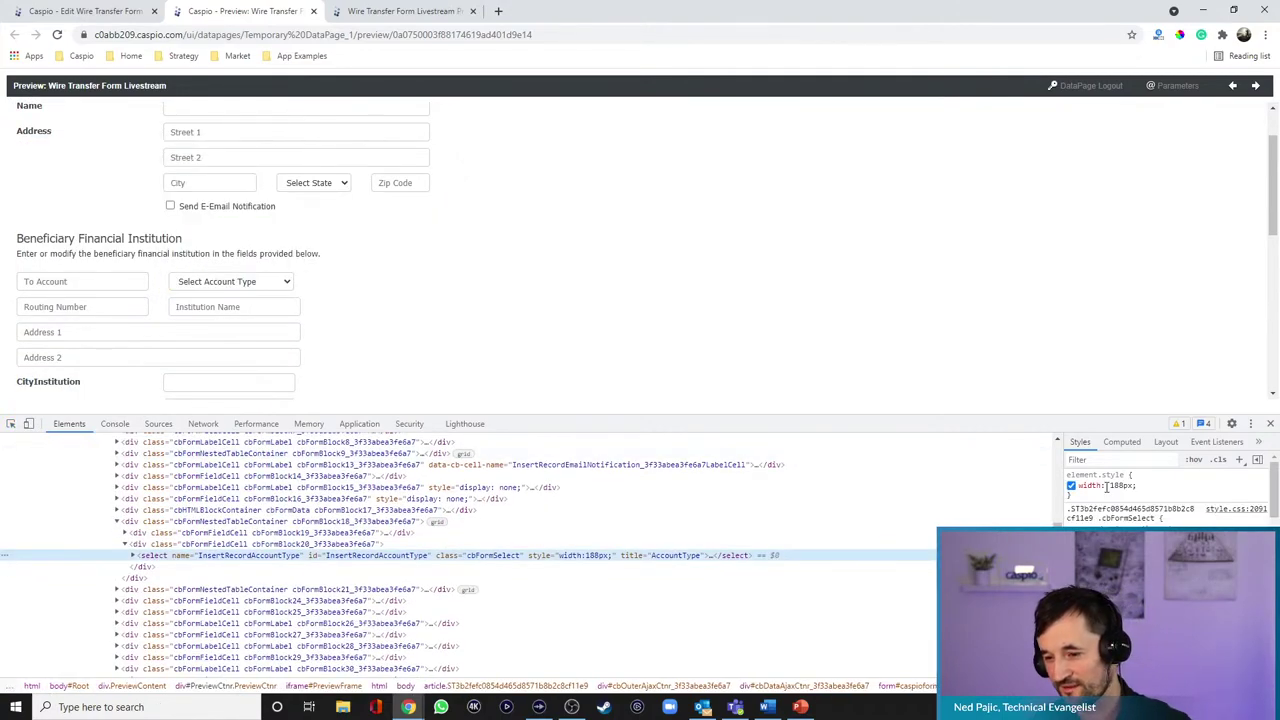
pyautogui.click(1107, 485)
pyautogui.press('Up')
pyautogui.press('Up')
pyautogui.press('Up')
pyautogui.press('Up')
pyautogui.press('Up')
pyautogui.press('Up')
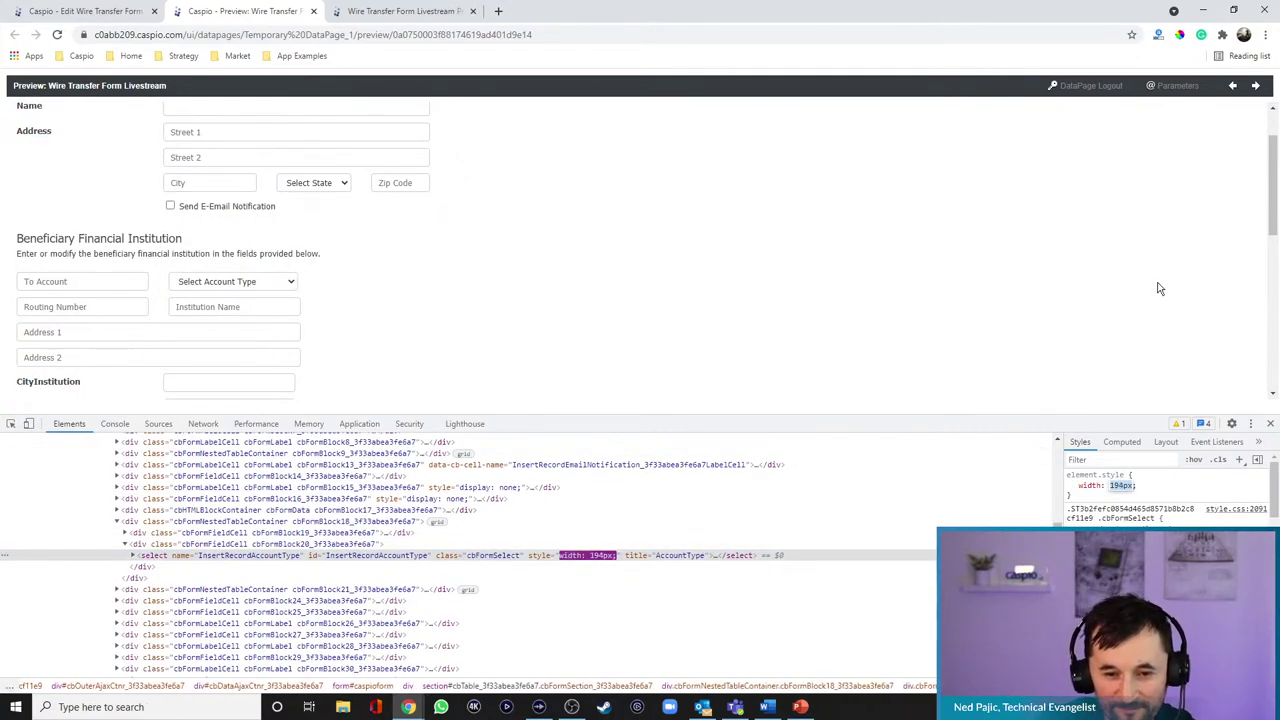
pyautogui.press('Up')
pyautogui.press('Up')
pyautogui.press('Up')
pyautogui.press('Up')
pyautogui.press('Up')
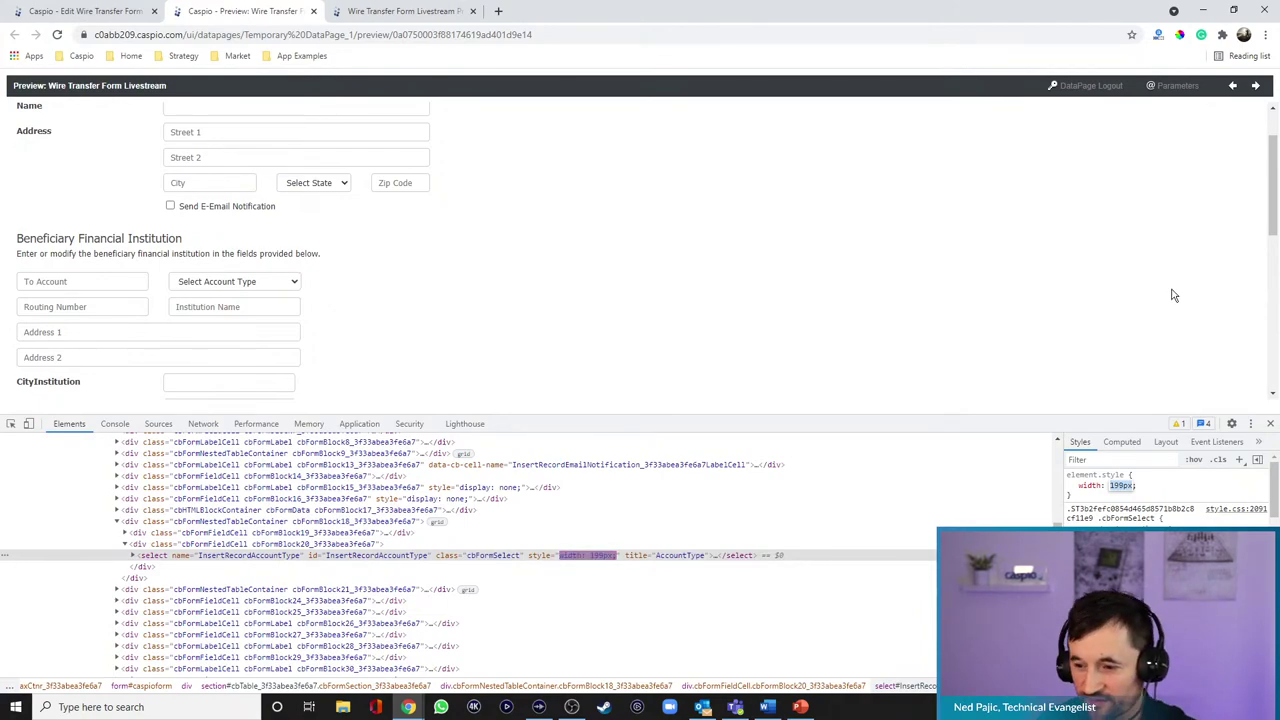
# - Set the AccountType field width to 199 pixels in the form wizard, preview the form and close the developer tools
pyautogui.click(96, 16)
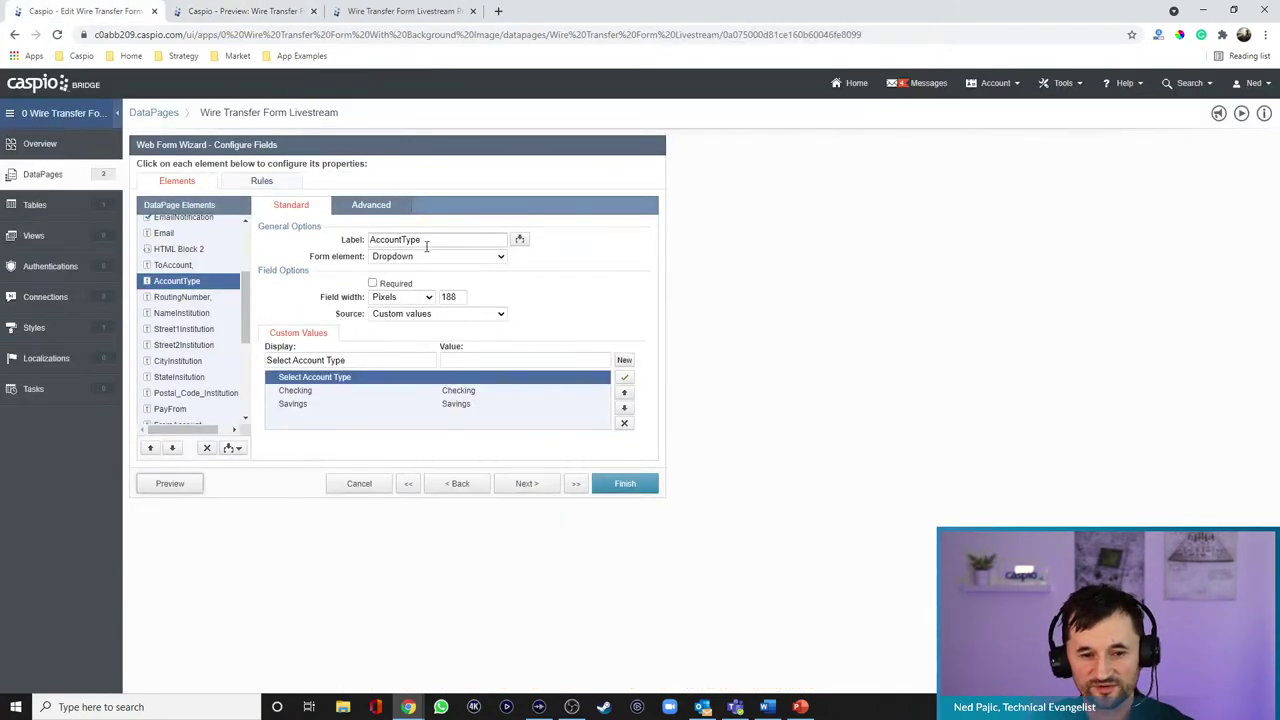
pyautogui.doubleClick(449, 297)
pyautogui.write('199')
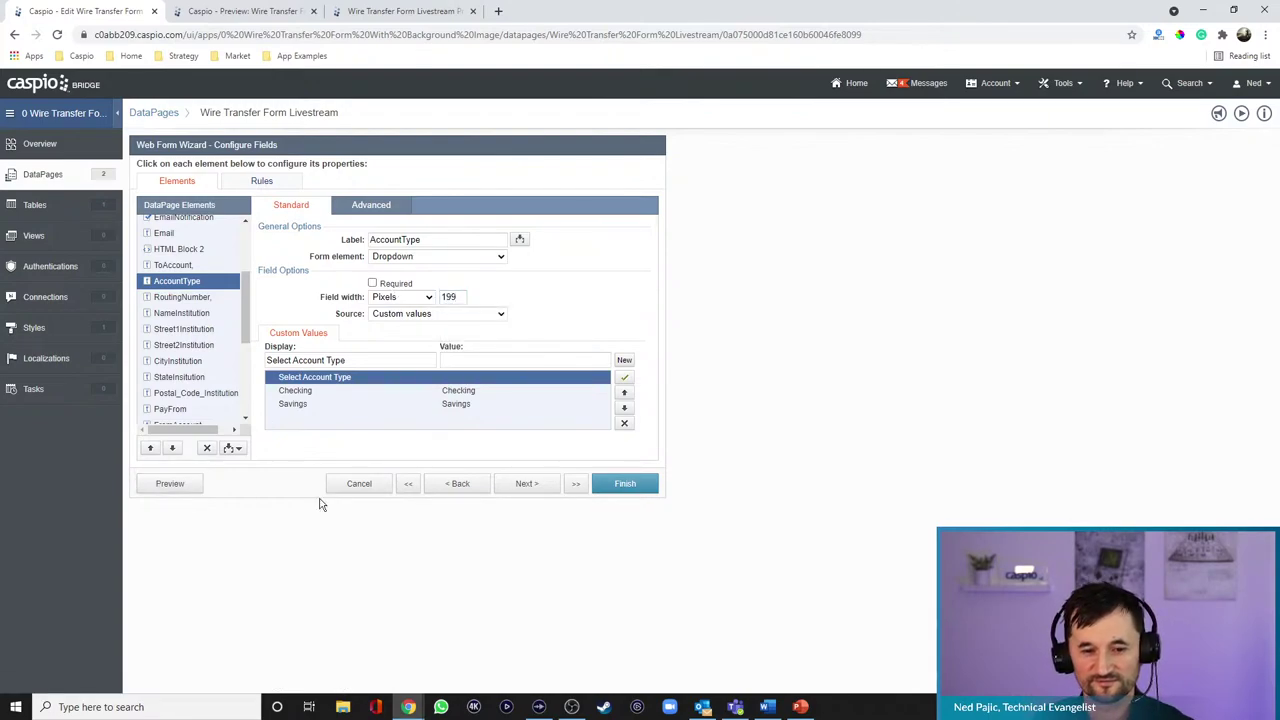
pyautogui.click(169, 483)
pyautogui.press('F12')
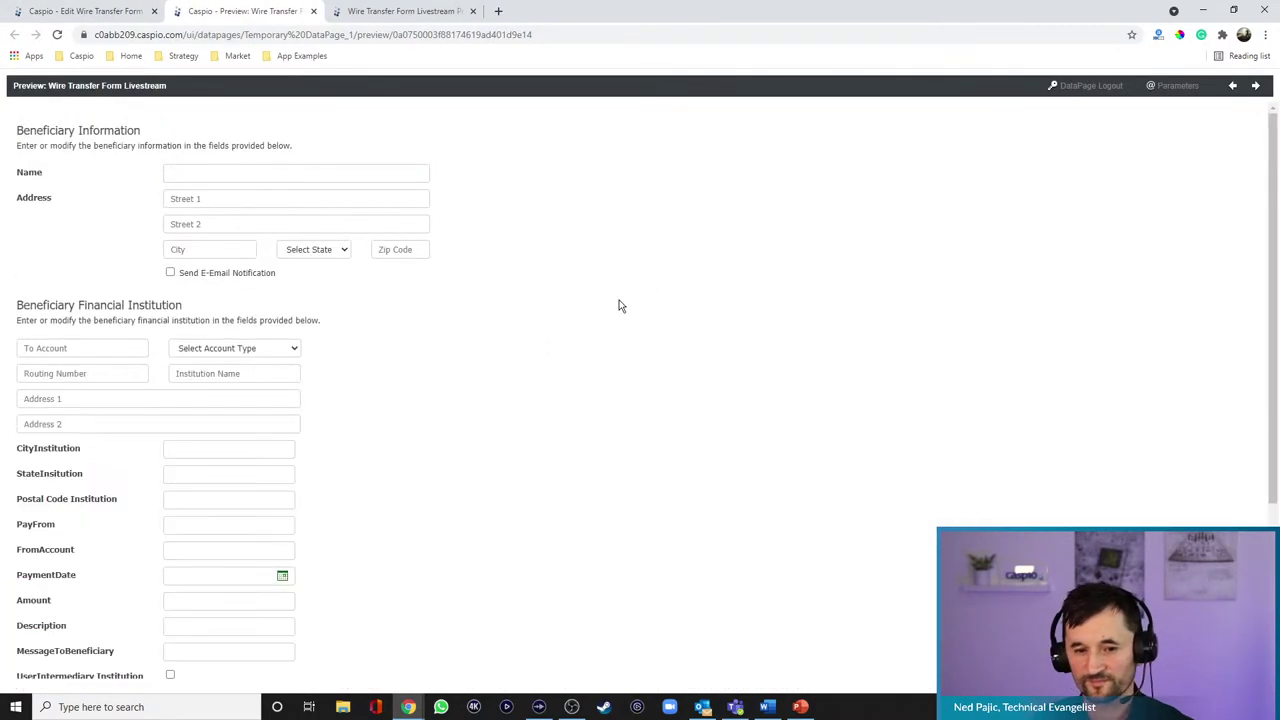
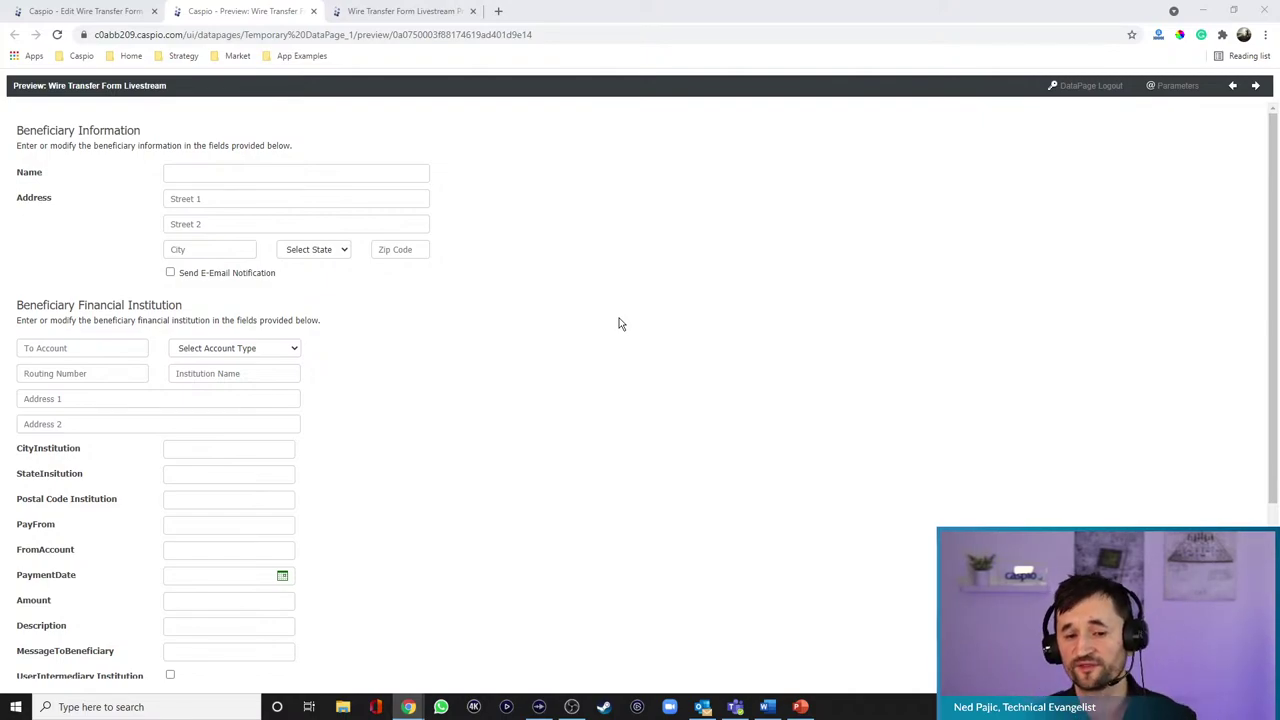
# - Shrink the browser window to check the form's responsive layout down to the institution fields, then maximize it again
pyautogui.doubleClick(968, 20)
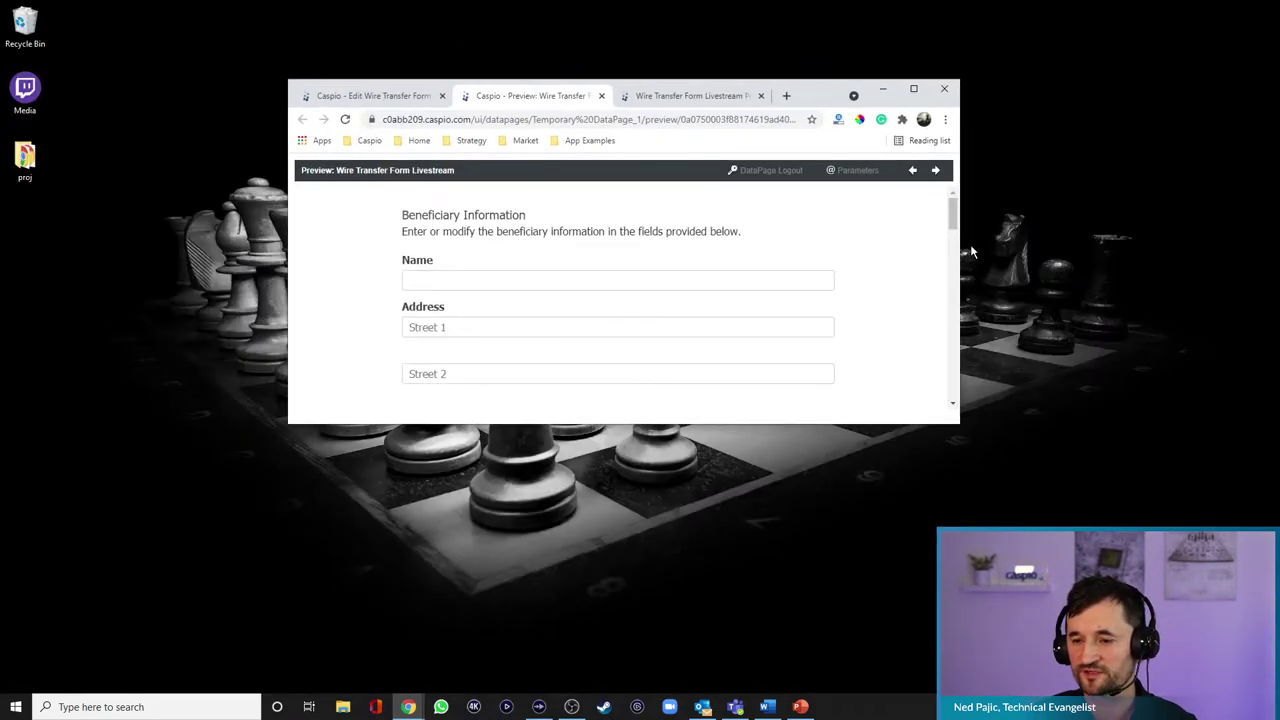
pyautogui.moveTo(954, 220)
pyautogui.mouseDown()
pyautogui.moveTo(957, 282)
pyautogui.moveTo(955, 217)
pyautogui.mouseUp()
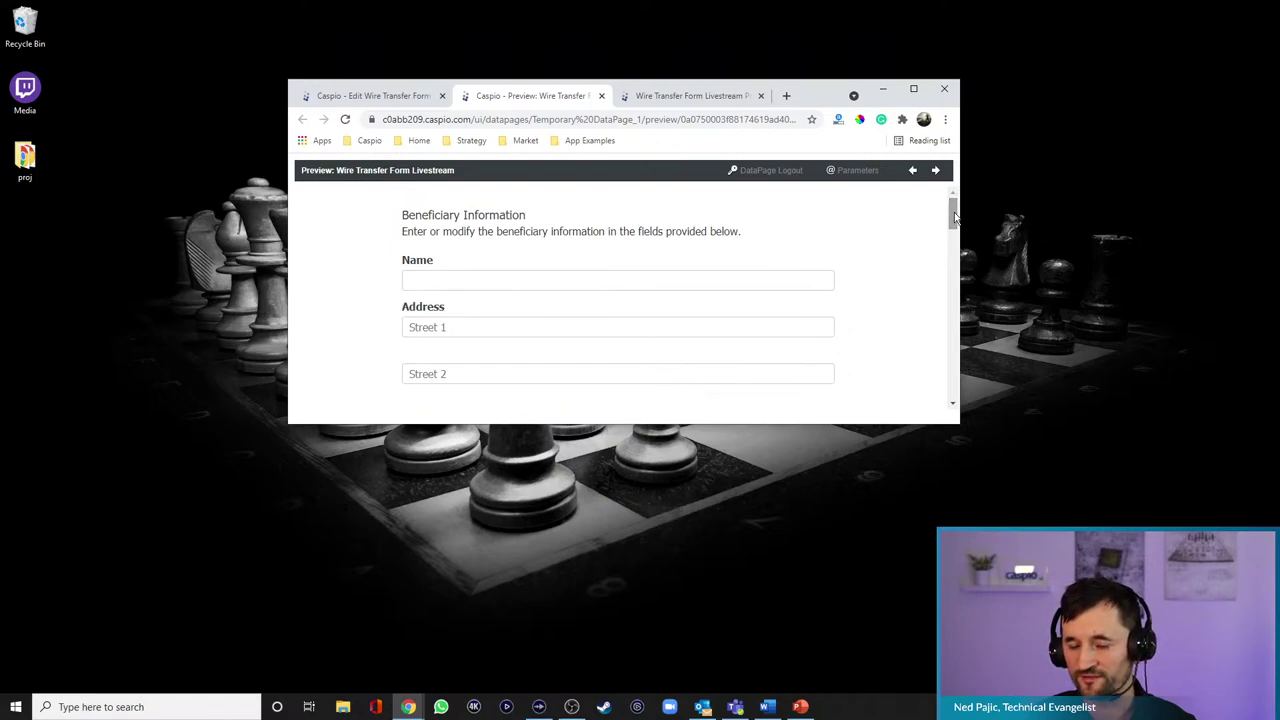
pyautogui.moveTo(955, 217); pyautogui.dragTo(952, 268)
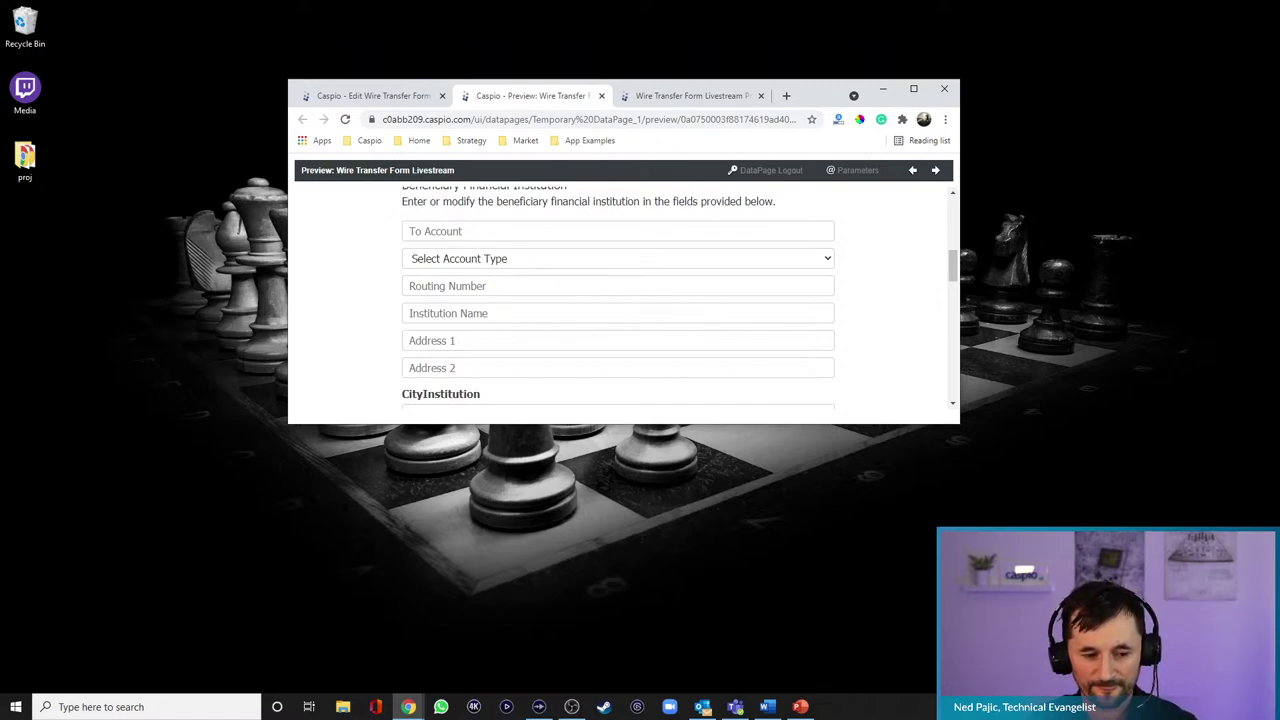
pyautogui.doubleClick(828, 98)
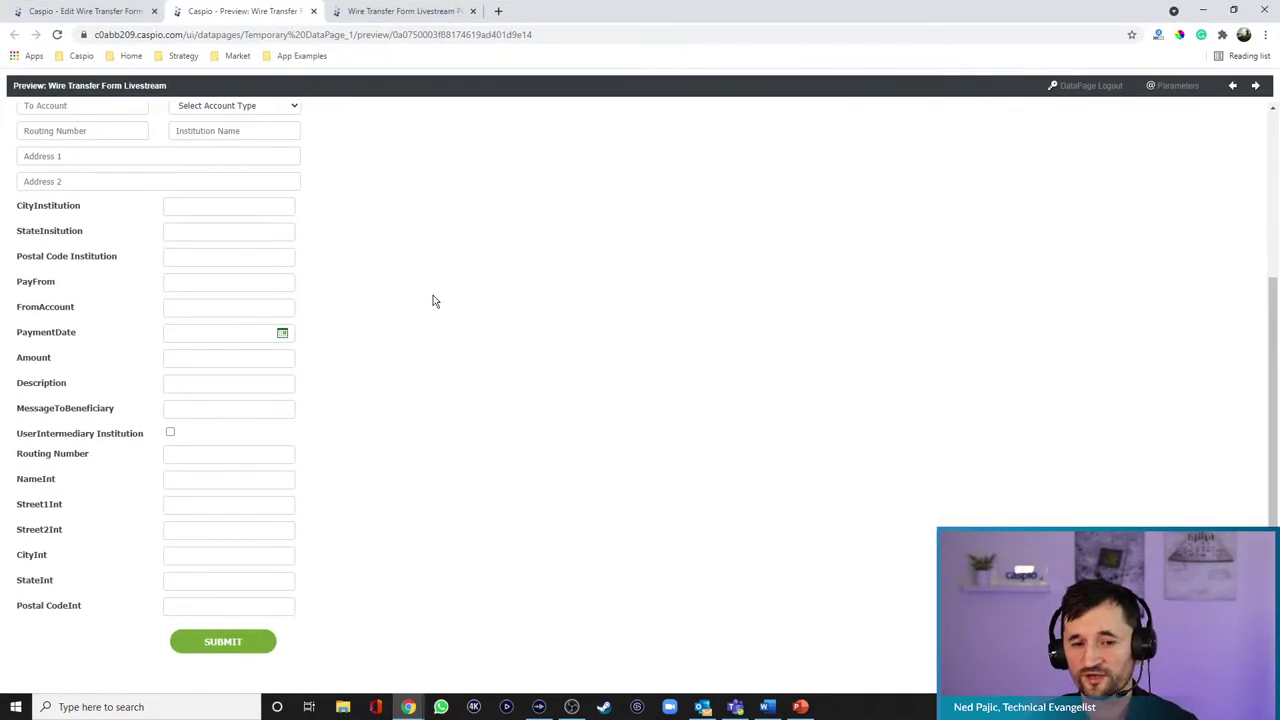
pyautogui.scroll(3, 431, 306)
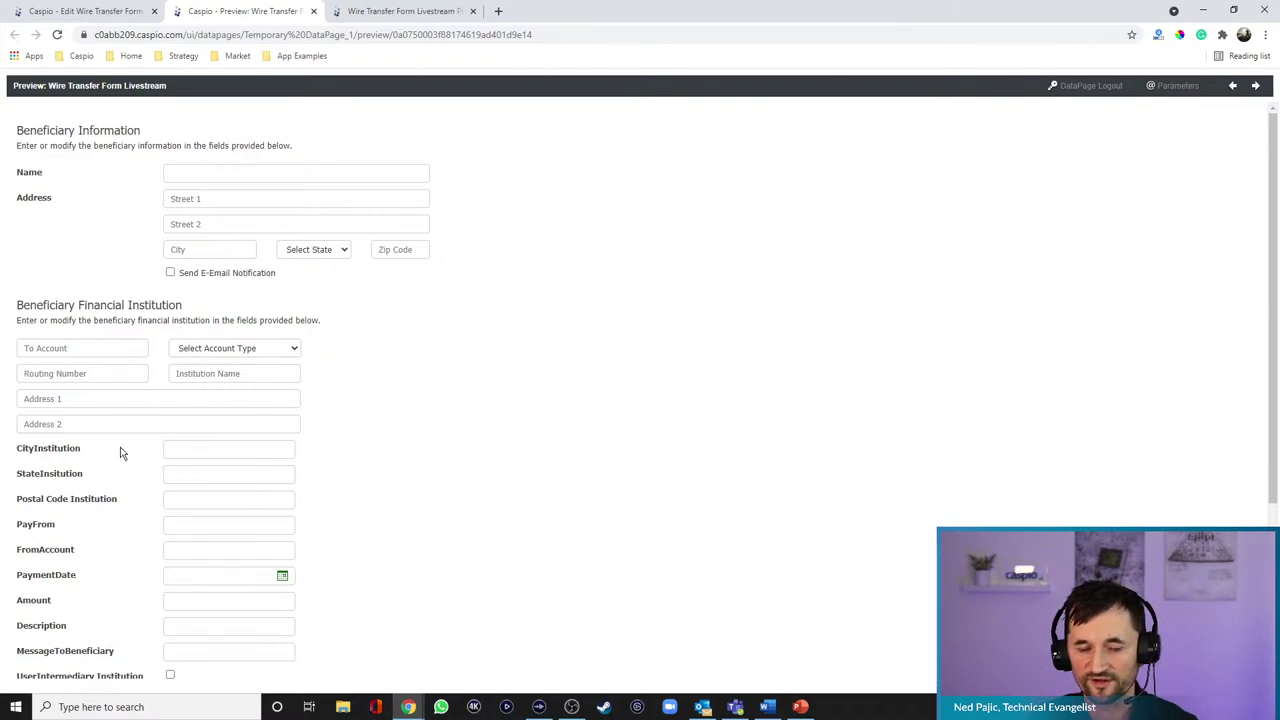
# - Give CityInstitution the placeholder "City", set its label position to No Label, and continue the next element on the same line
pyautogui.click(103, 15)
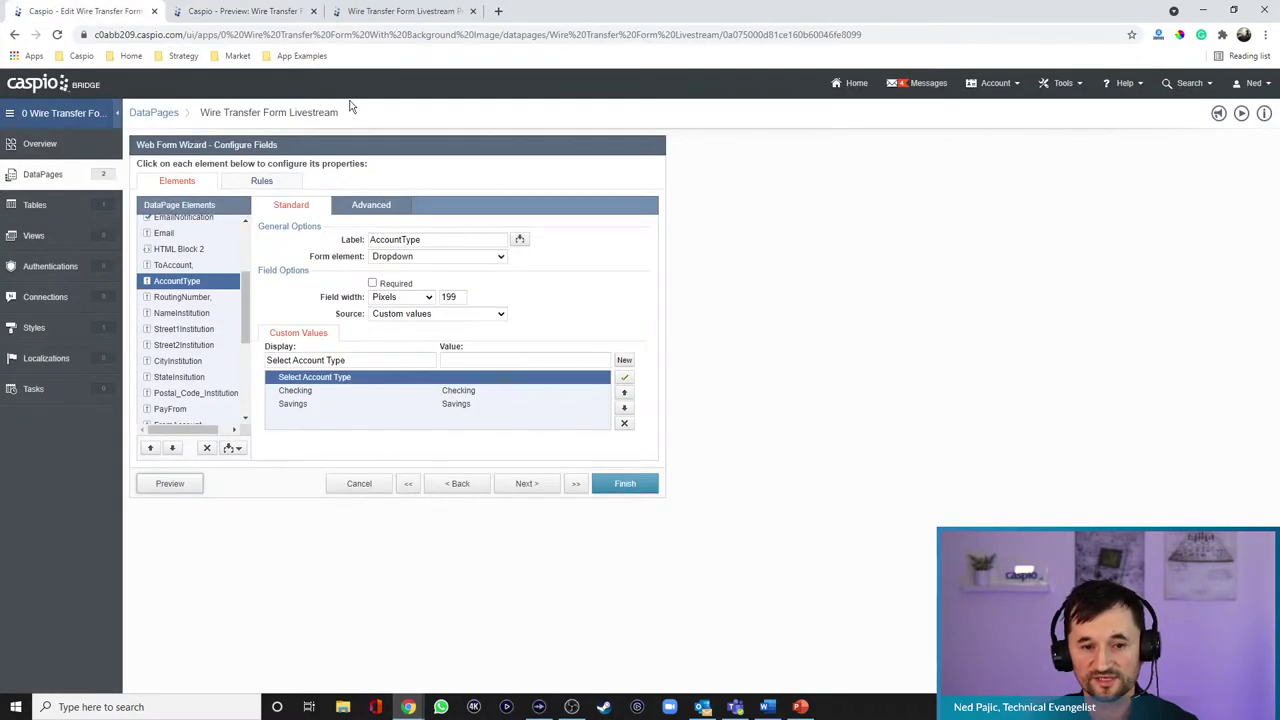
pyautogui.scroll(-1, 199, 332)
pyautogui.click(183, 298)
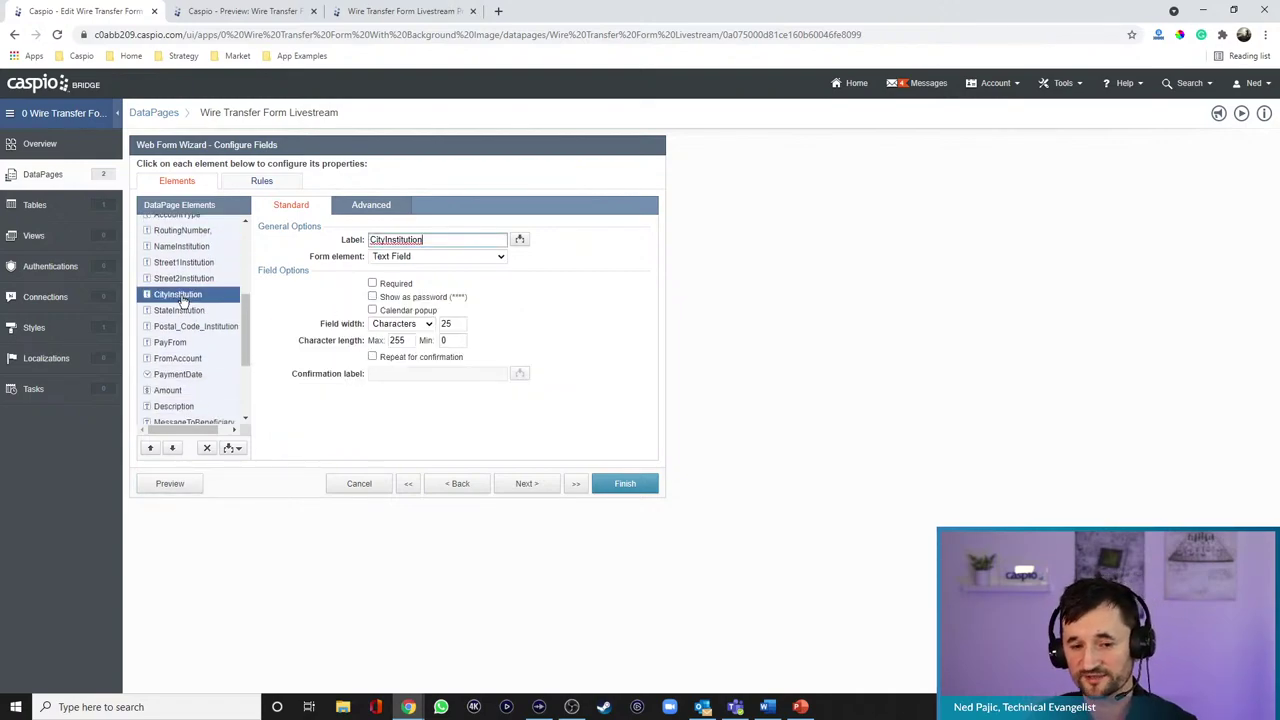
pyautogui.click(372, 206)
pyautogui.click(398, 241)
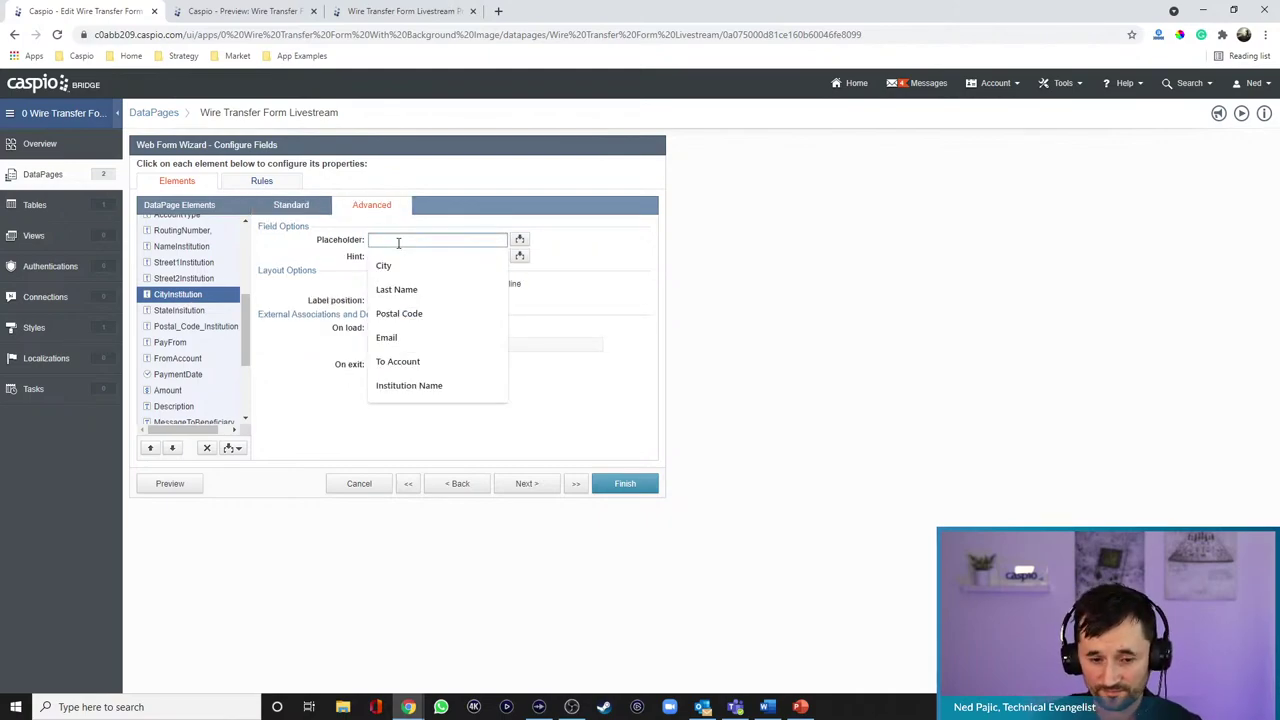
pyautogui.write('City')
pyautogui.click(405, 301)
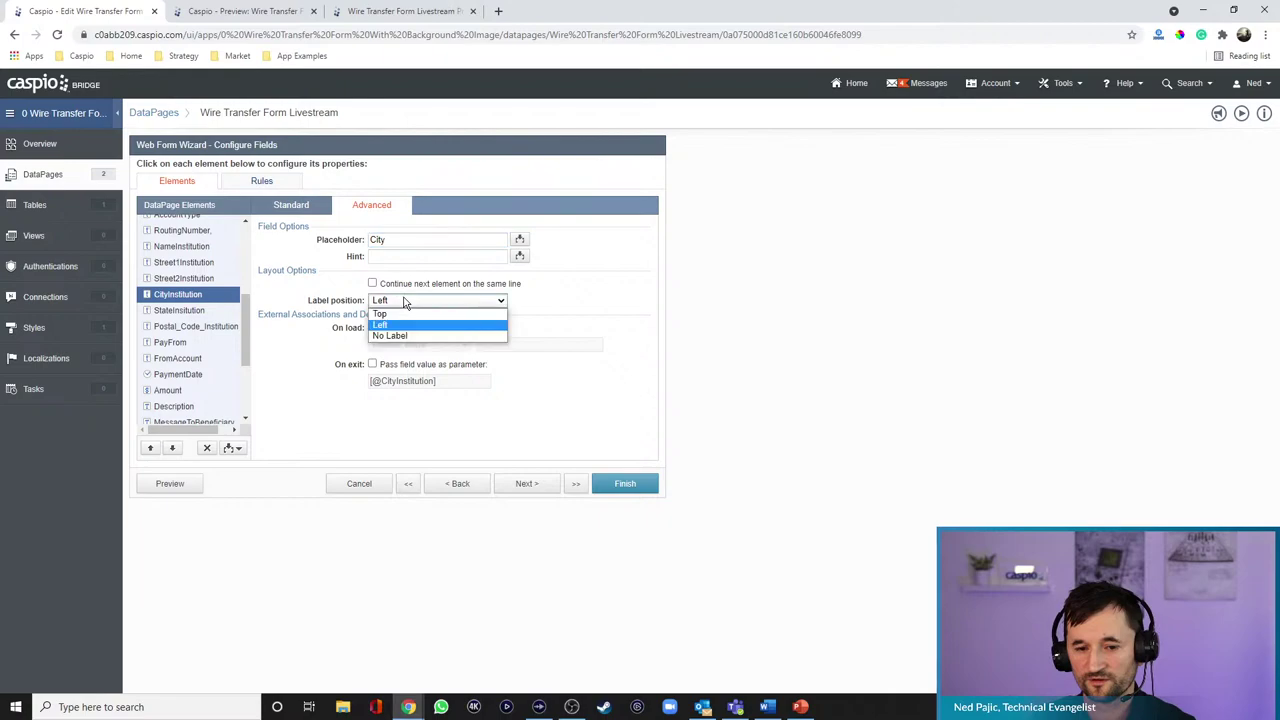
pyautogui.click(395, 335)
pyautogui.click(432, 286)
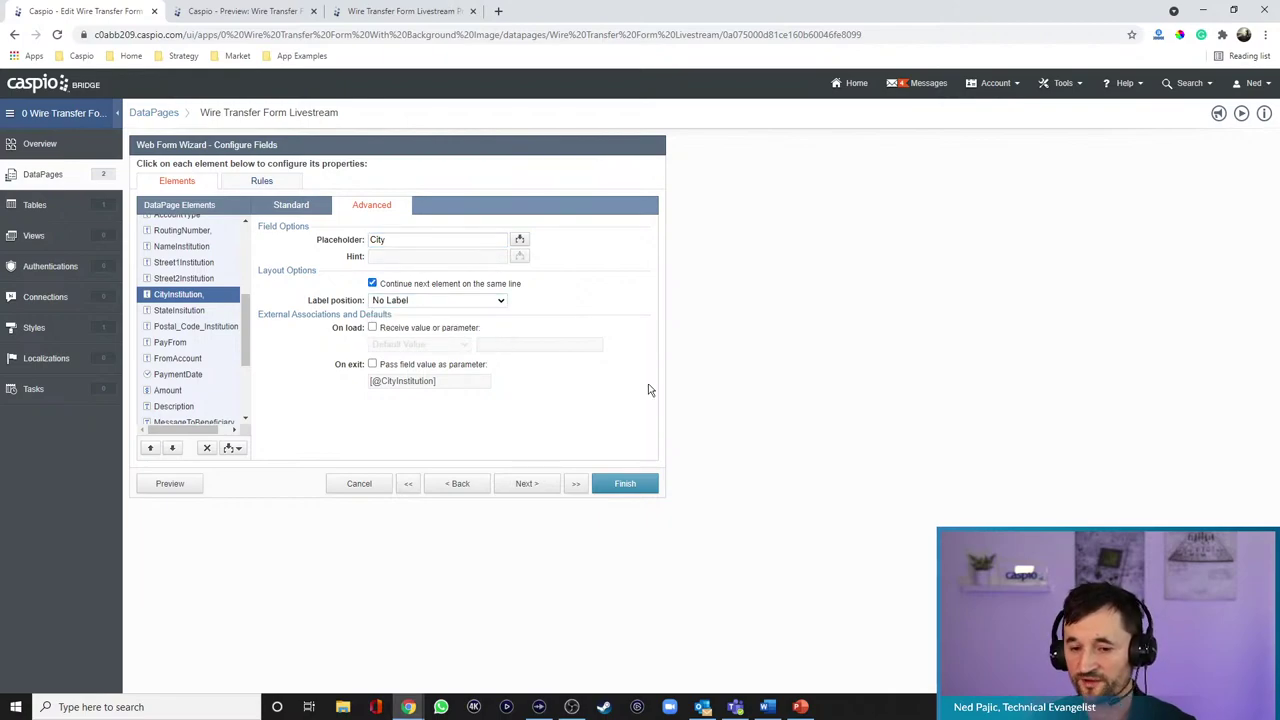
# - Make StateInsitution a dropdown with custom values and add "Select State" as its first option, leaving that option's value empty
pyautogui.click(177, 312)
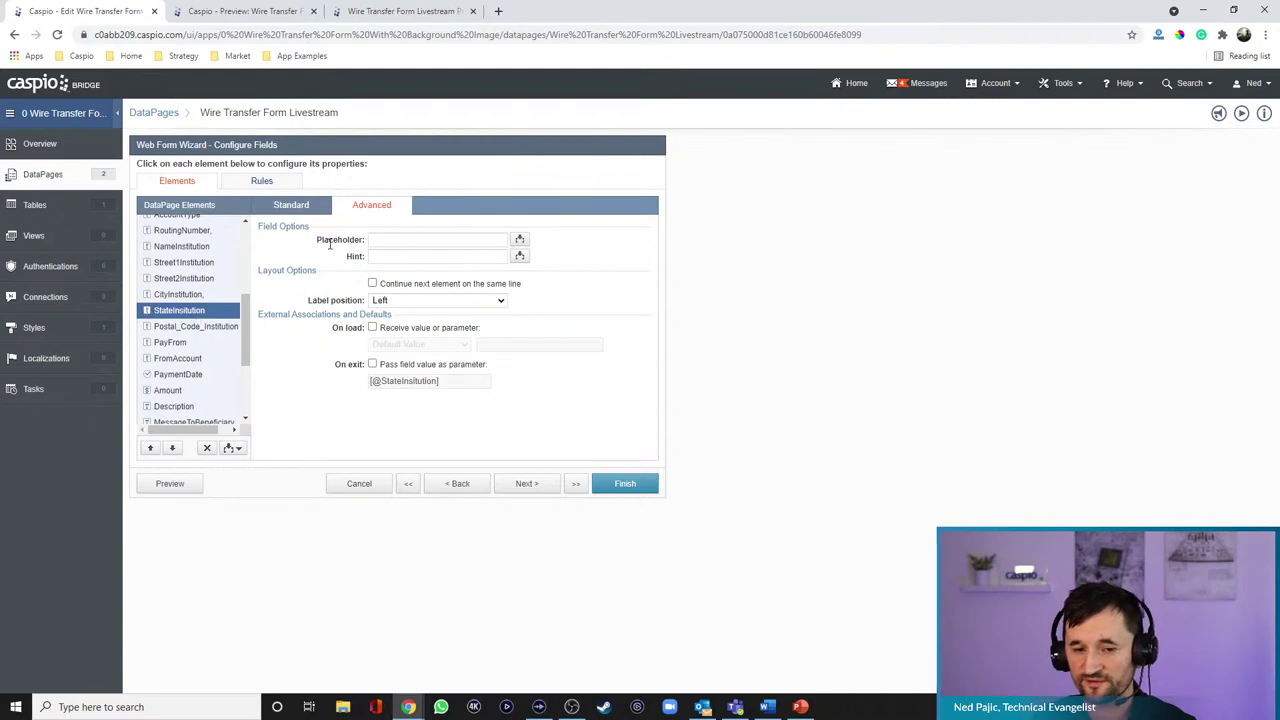
pyautogui.click(292, 205)
pyautogui.click(405, 257)
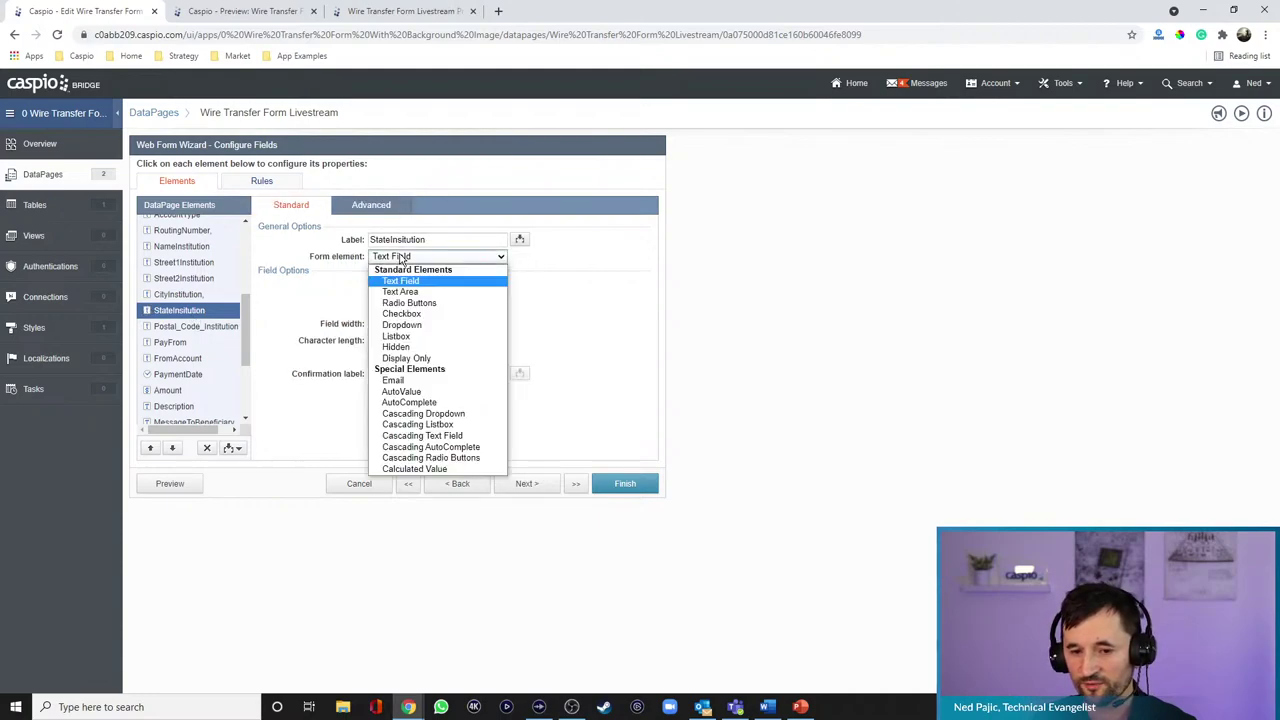
pyautogui.click(401, 324)
pyautogui.click(376, 358)
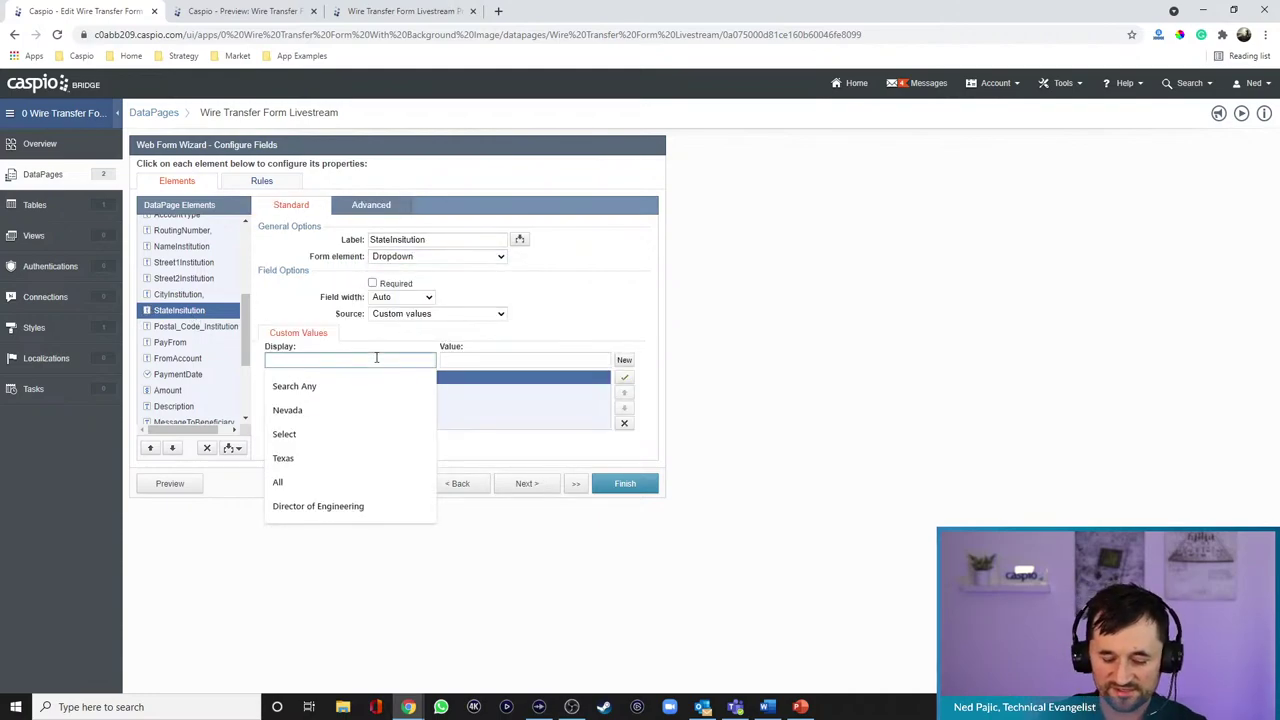
pyautogui.write('Select State')
pyautogui.click(531, 360)
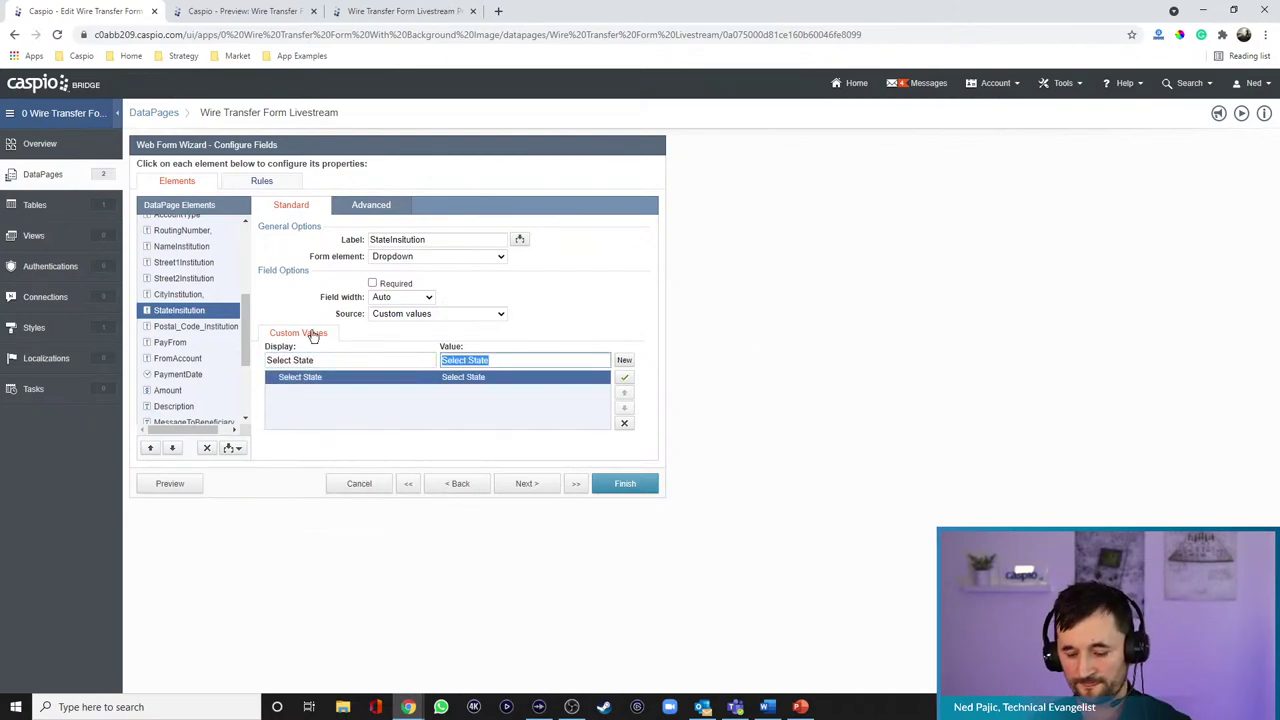
# - Add Hawaii, Texas, Nevada and New York as further custom values in the StateInsitution dropdown
pyautogui.click(624, 361)
pyautogui.write('Hawaii')
pyautogui.press('BackSpace')
pyautogui.press('BackSpace')
pyautogui.press('BackSpace')
pyautogui.press('BackSpace')
pyautogui.press('BackSpace')
pyautogui.write('awaii')
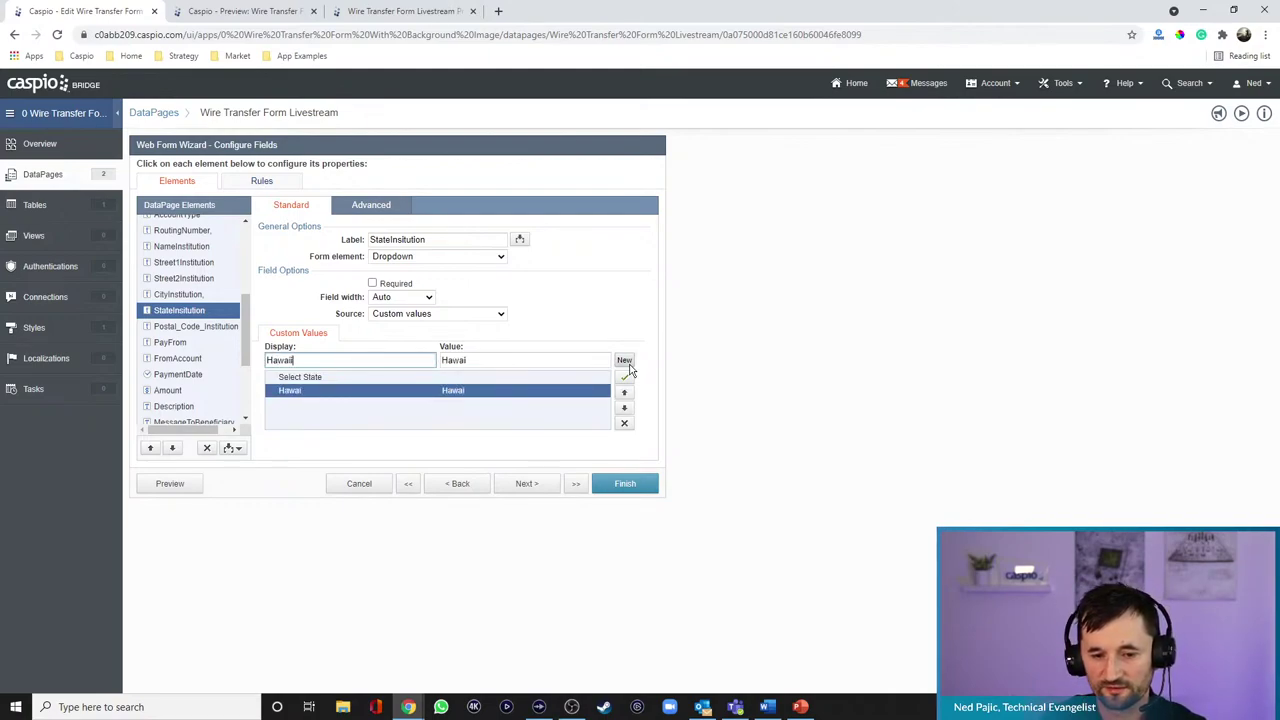
pyautogui.click(624, 361)
pyautogui.write('Texas')
pyautogui.click(624, 361)
pyautogui.write('Neva')
pyautogui.write('ad')
pyautogui.press('BackSpace')
pyautogui.press('BackSpace')
pyautogui.write('ada')
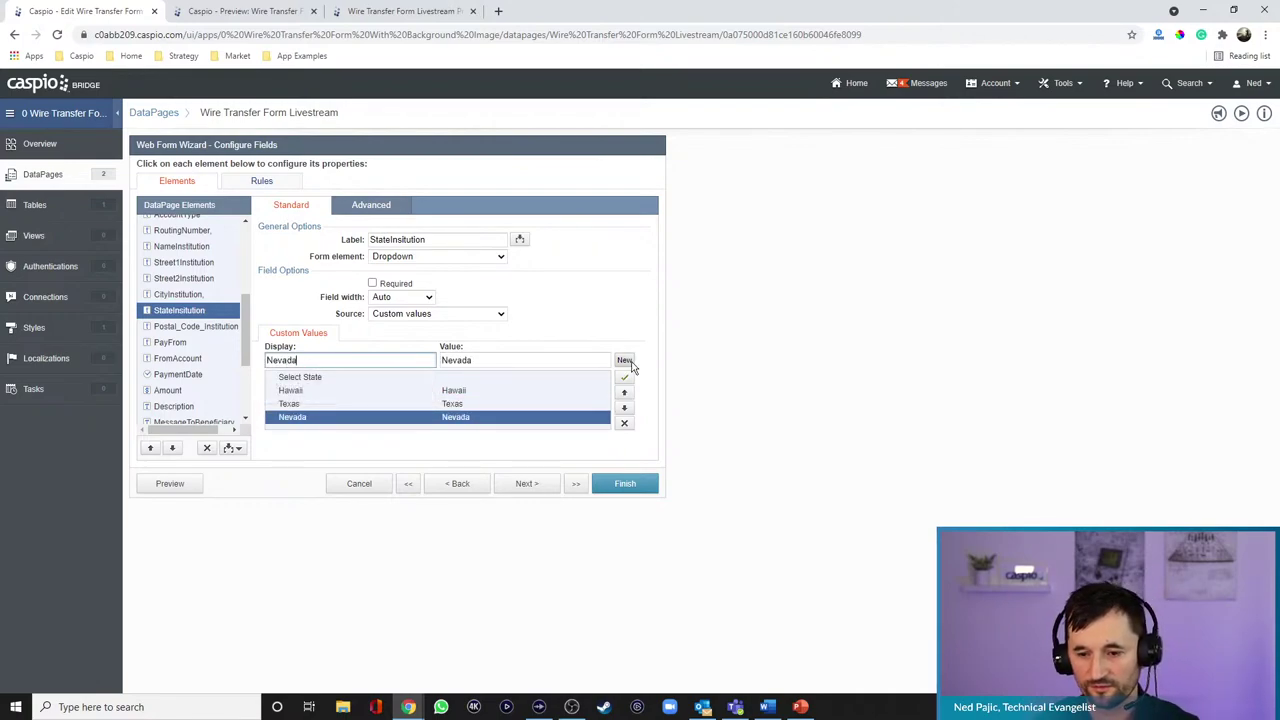
pyautogui.click(631, 364)
pyautogui.write('New York')
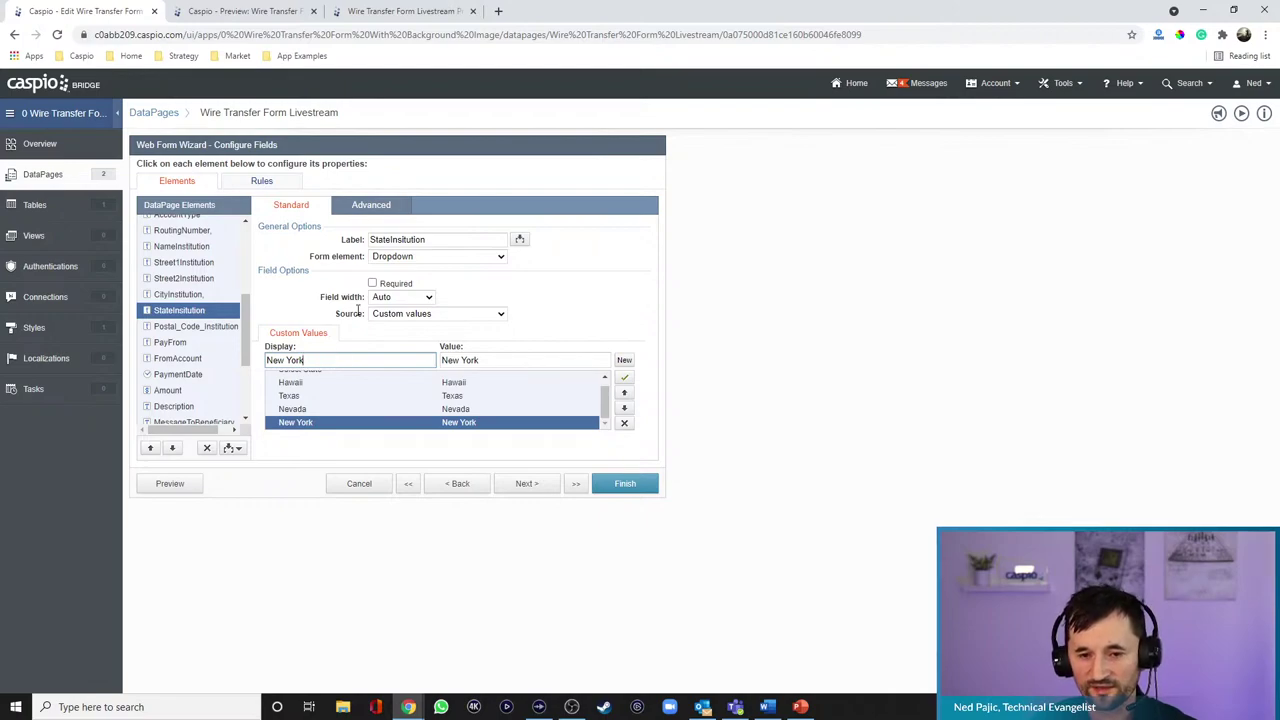
# - Set StateInsitution's label position to No Label and continue the next element on the same line
pyautogui.click(390, 208)
pyautogui.click(412, 284)
pyautogui.click(401, 320)
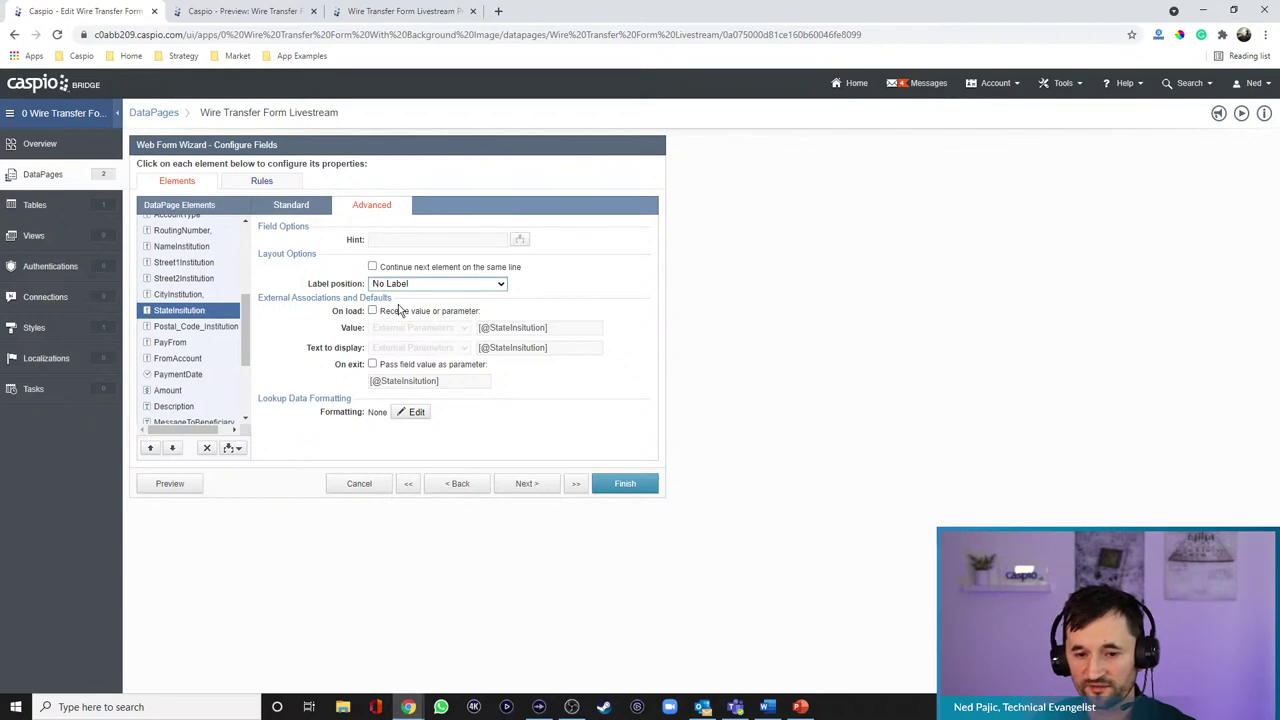
pyautogui.click(400, 267)
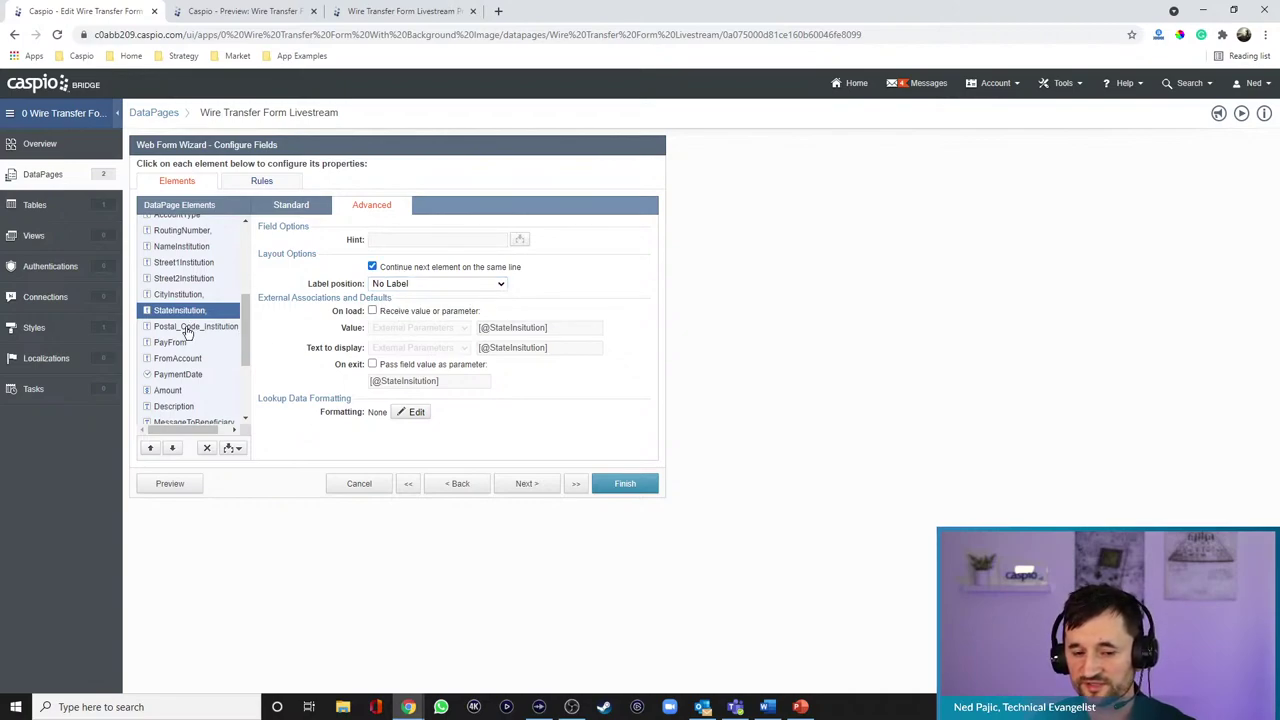
# - Give Postal_Code_Institution the placeholder "Zip Code", set its label position to No Label, and preview the form
pyautogui.click(185, 327)
pyautogui.click(382, 240)
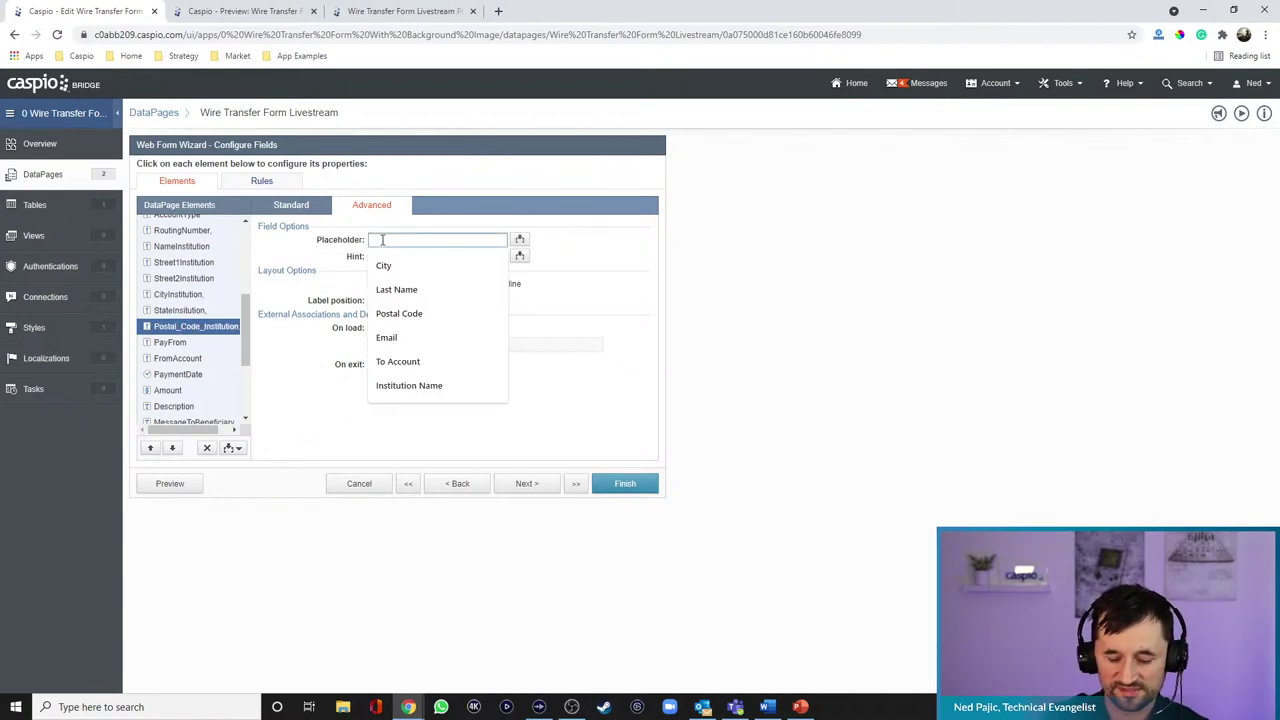
pyautogui.write('Zip code')
pyautogui.press('BackSpace')
pyautogui.press('BackSpace')
pyautogui.write('Co')
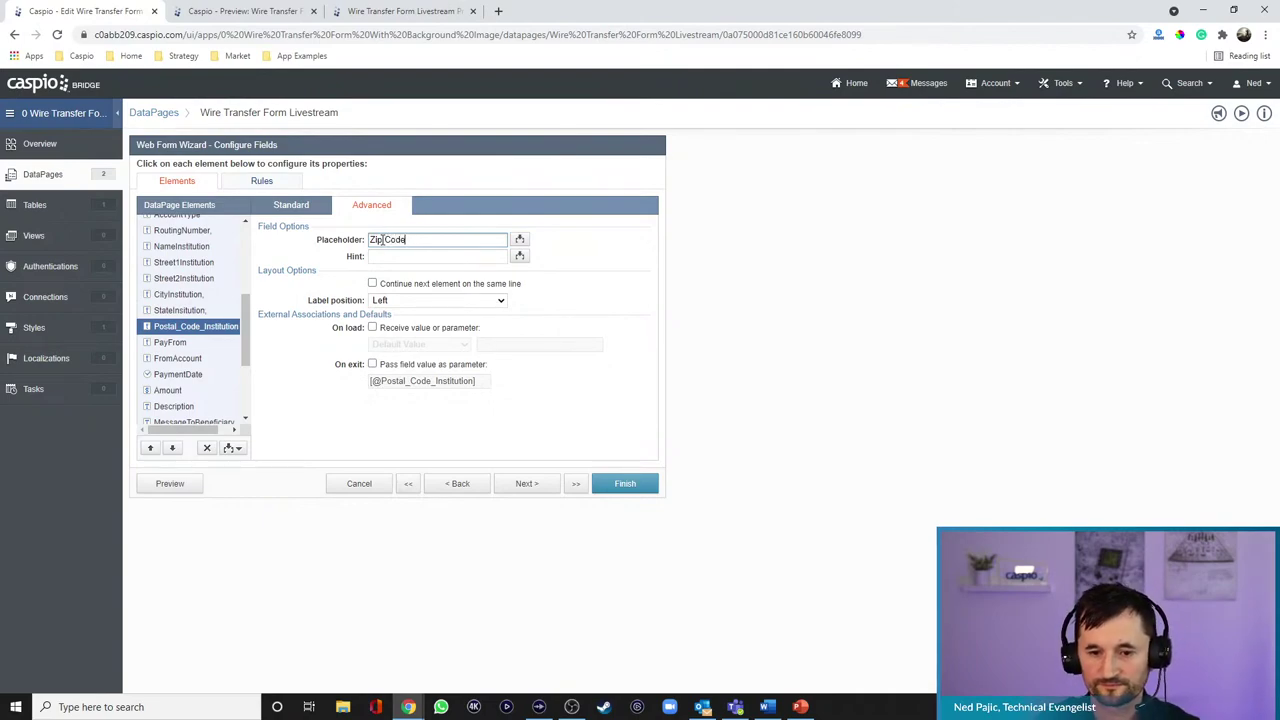
pyautogui.click(400, 300)
pyautogui.click(400, 338)
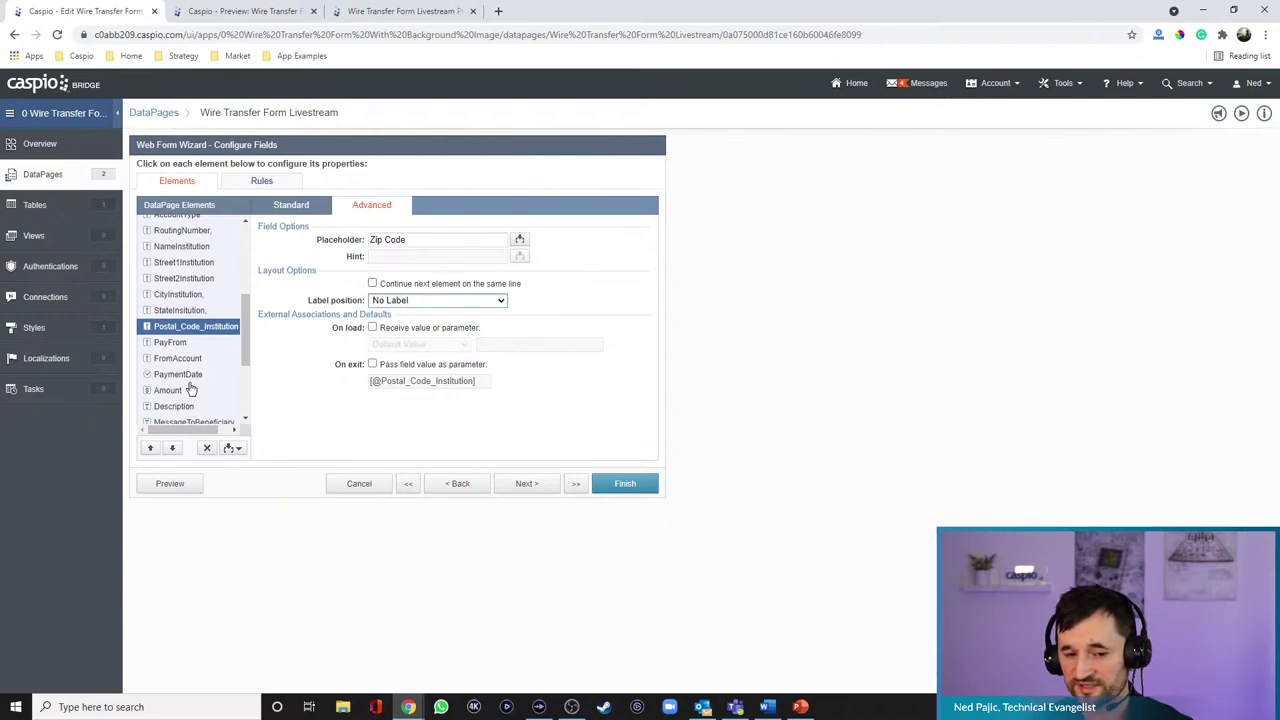
pyautogui.click(180, 483)
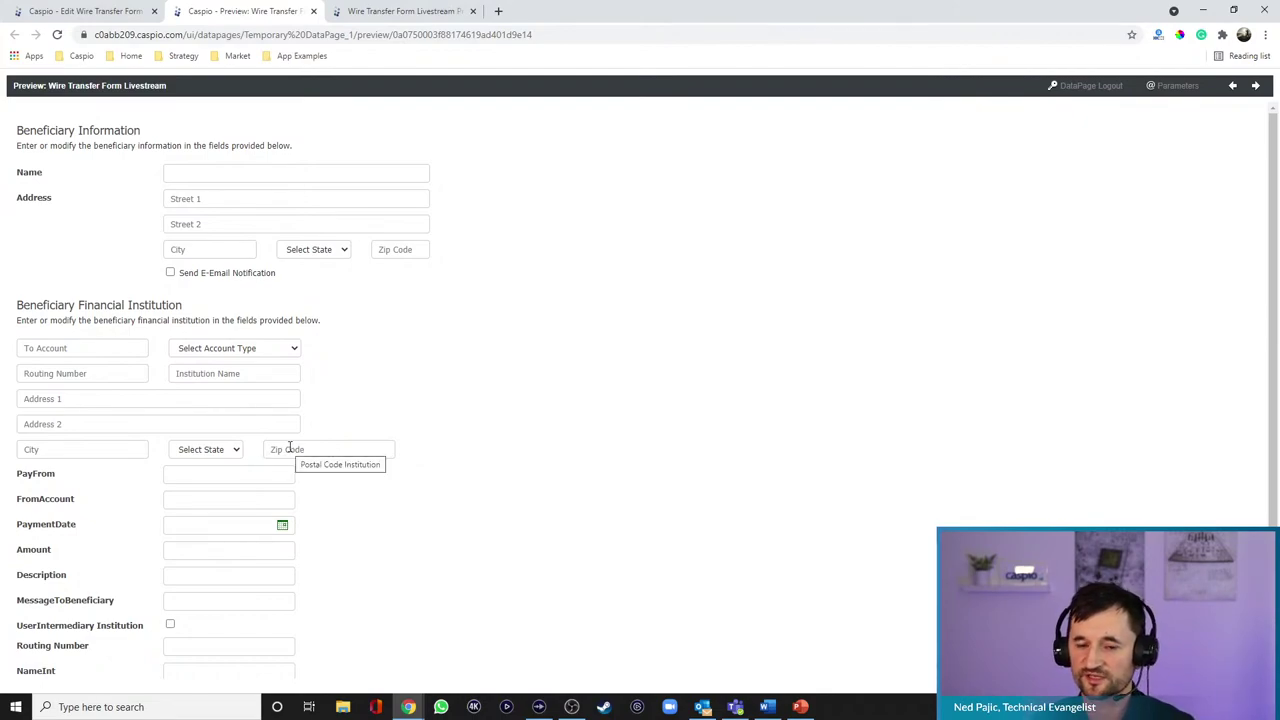
# - Return to the form wizard and set the CityInstitution field width to 188 pixels
pyautogui.click(124, 20)
pyautogui.click(185, 295)
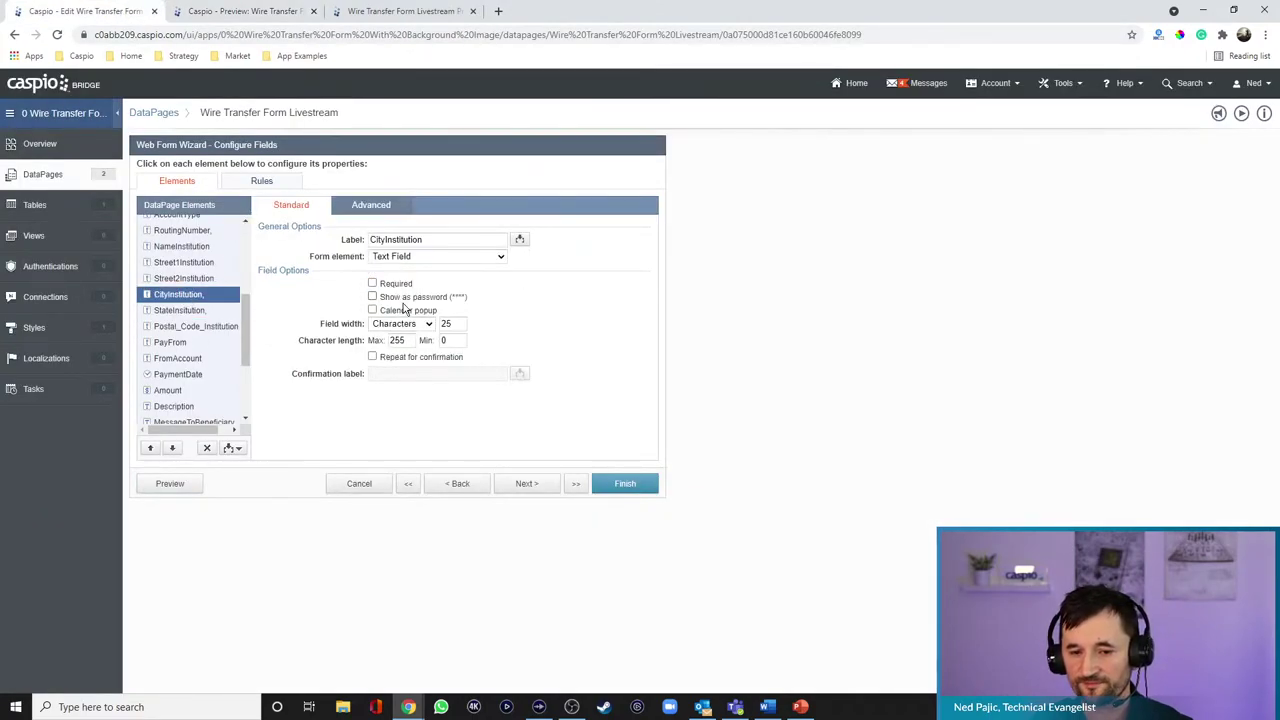
pyautogui.click(395, 324)
pyautogui.click(390, 346)
pyautogui.press('Tab')
pyautogui.write('300')
pyautogui.hotkey('ctrl', 'a')
pyautogui.write('18')
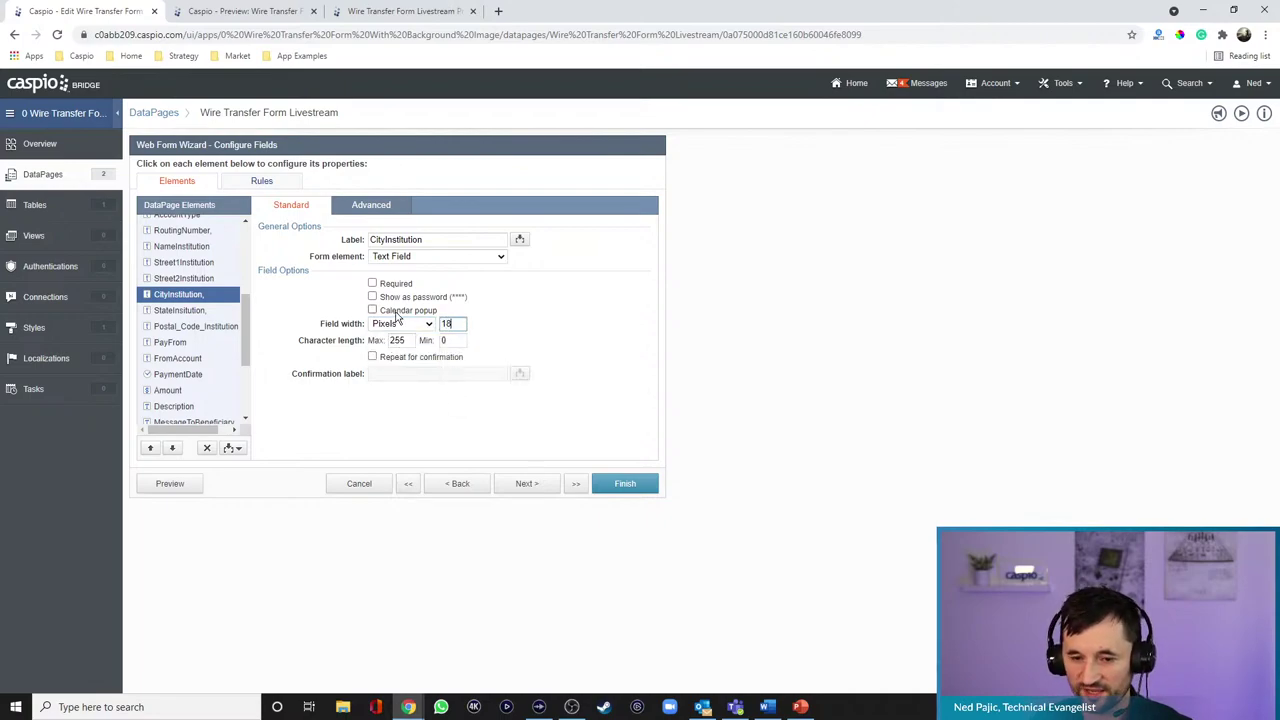
pyautogui.write('8')
# - Set the StateInsitution dropdown's field width to 100 pixels
pyautogui.click(182, 311)
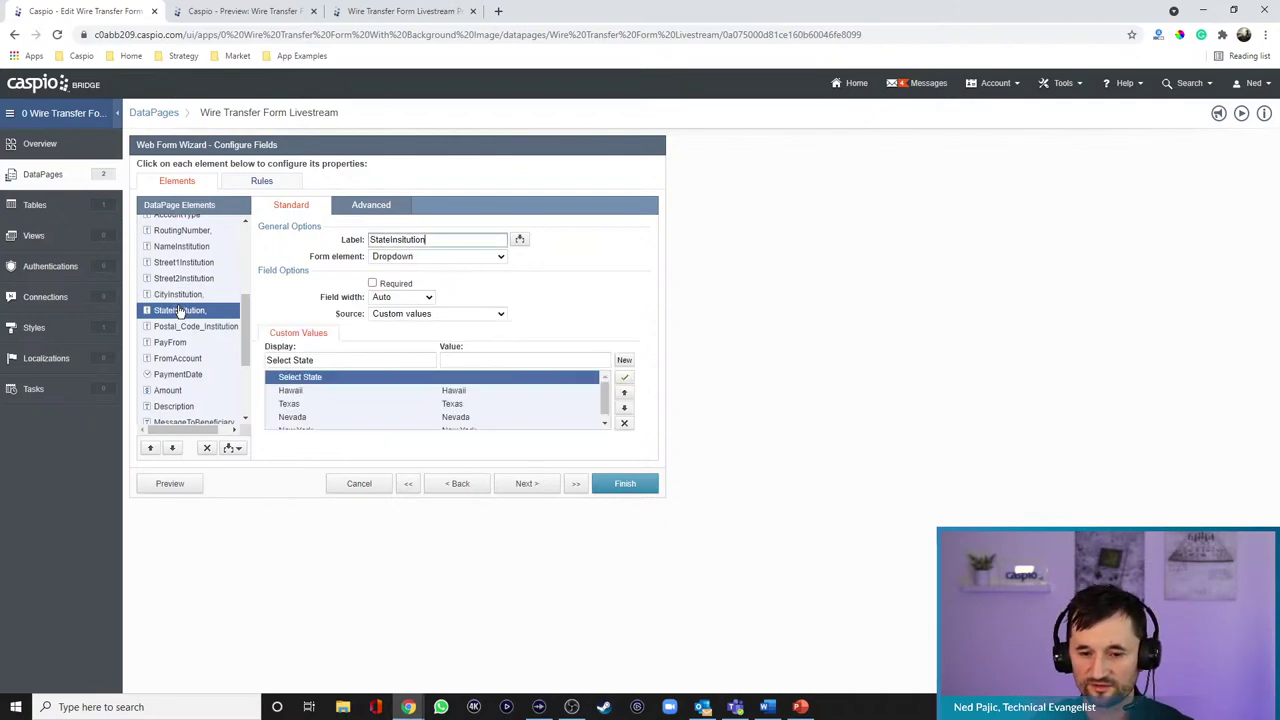
pyautogui.click(401, 316)
pyautogui.click(400, 297)
pyautogui.click(400, 319)
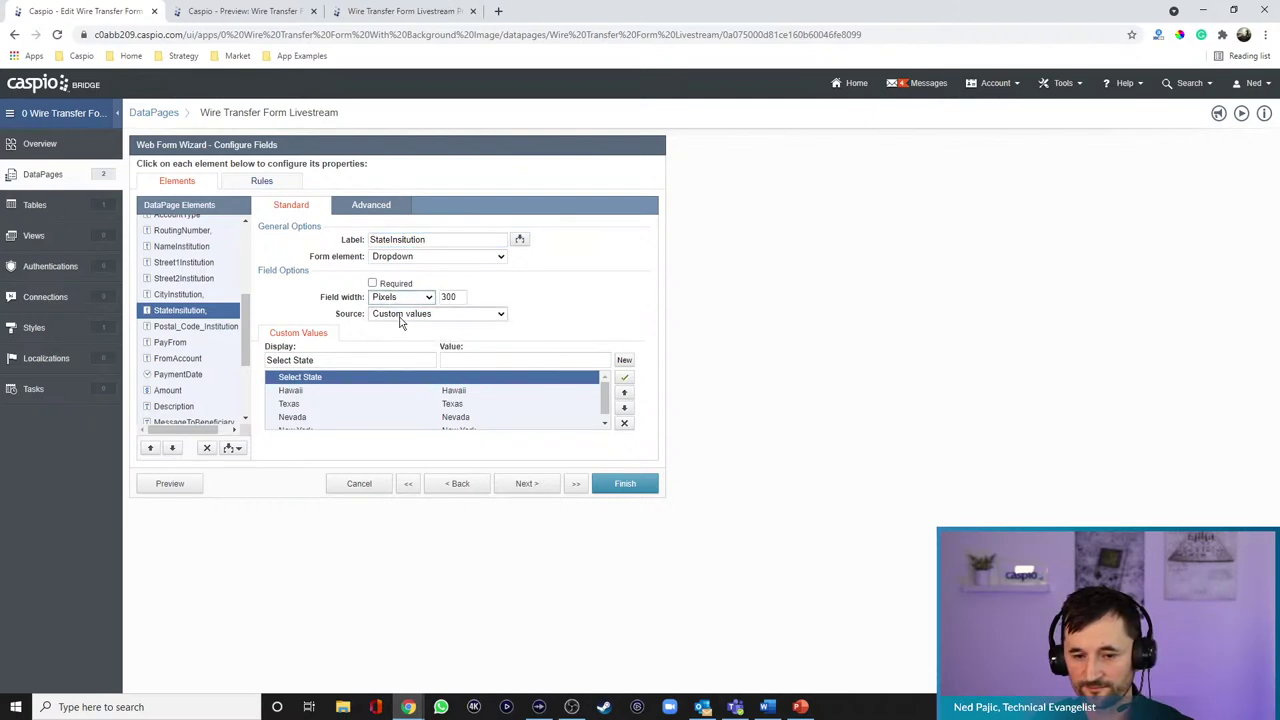
pyautogui.doubleClick(452, 297)
pyautogui.write('100')
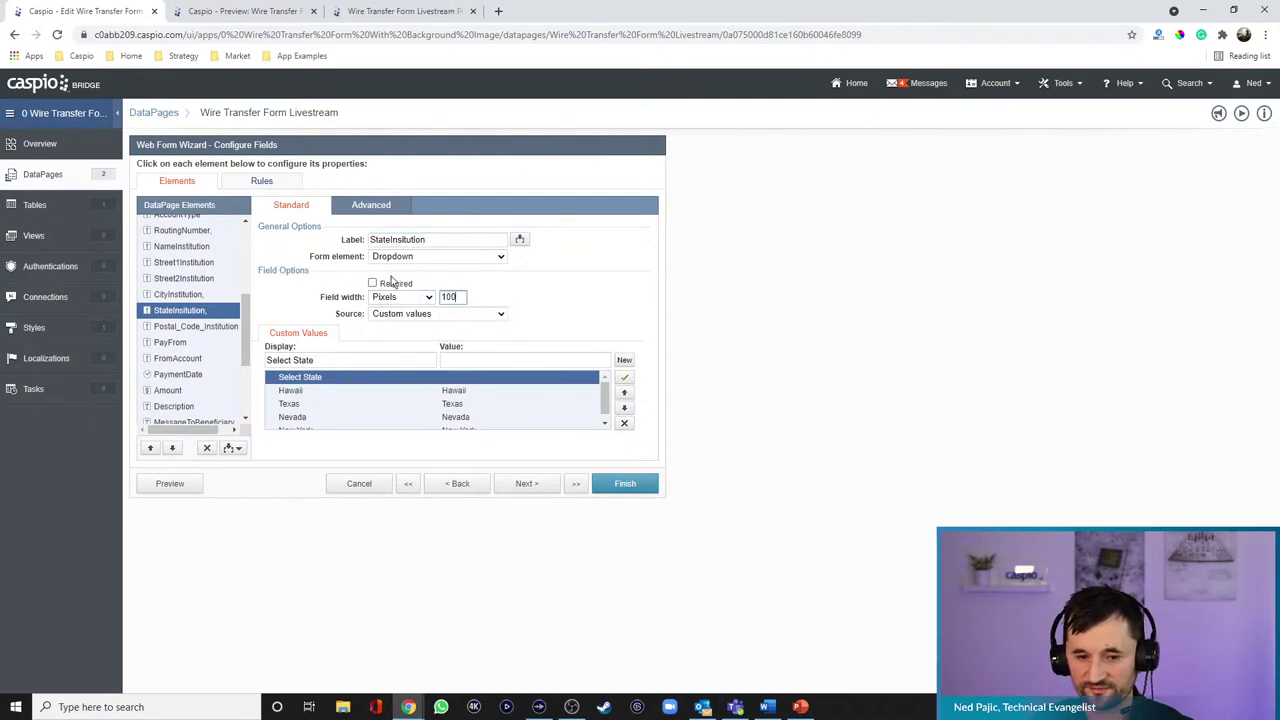
# - Set the Postal_Code_Institution field width to 100 pixels and preview the form
pyautogui.click(196, 326)
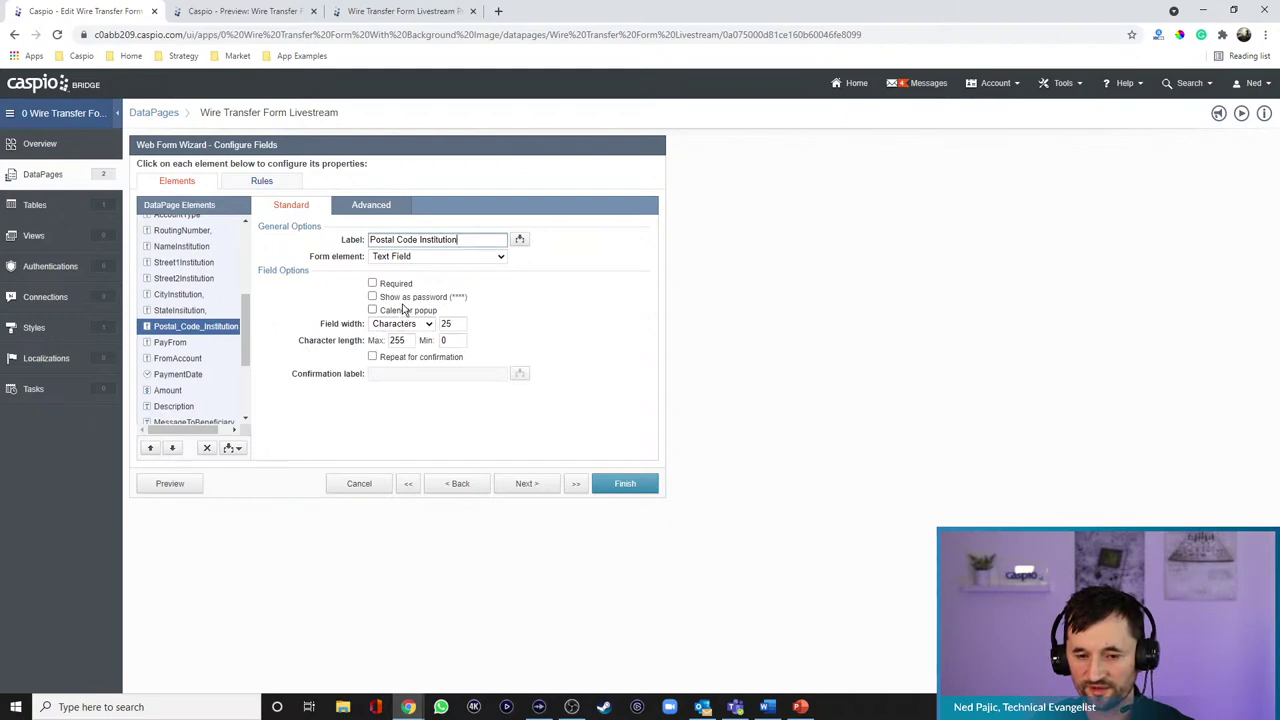
pyautogui.click(400, 324)
pyautogui.click(400, 346)
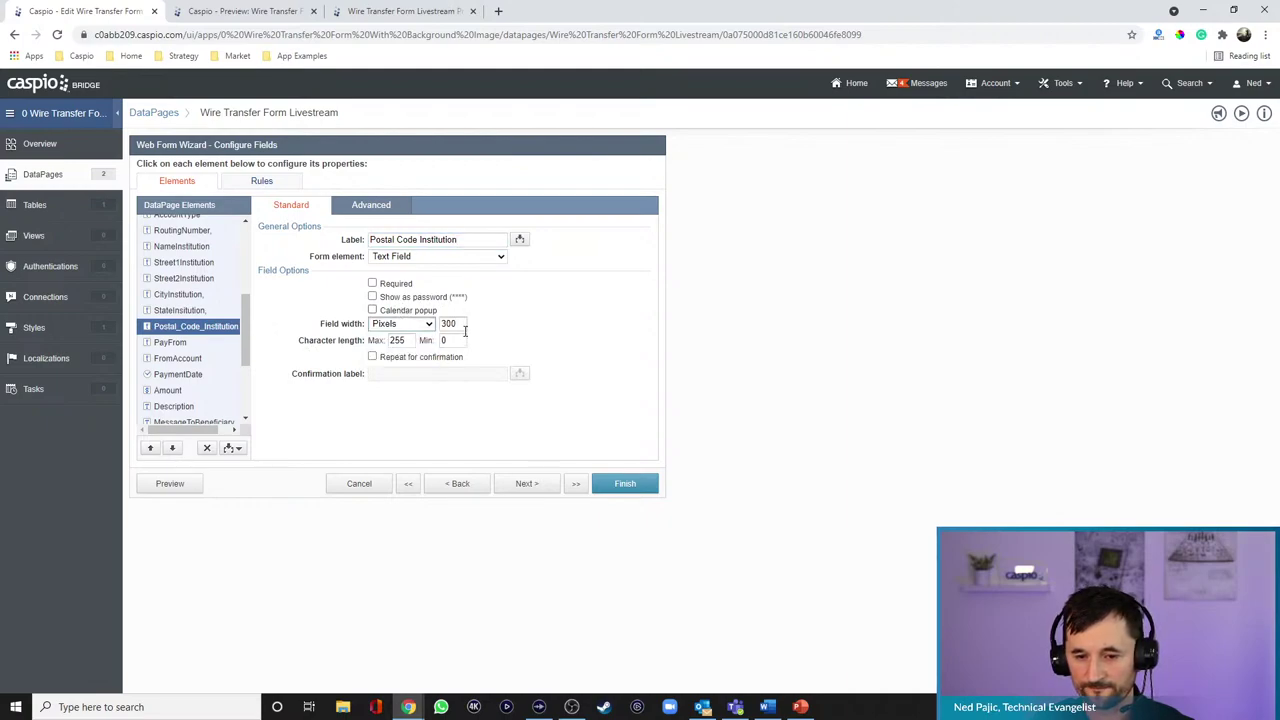
pyautogui.write('100')
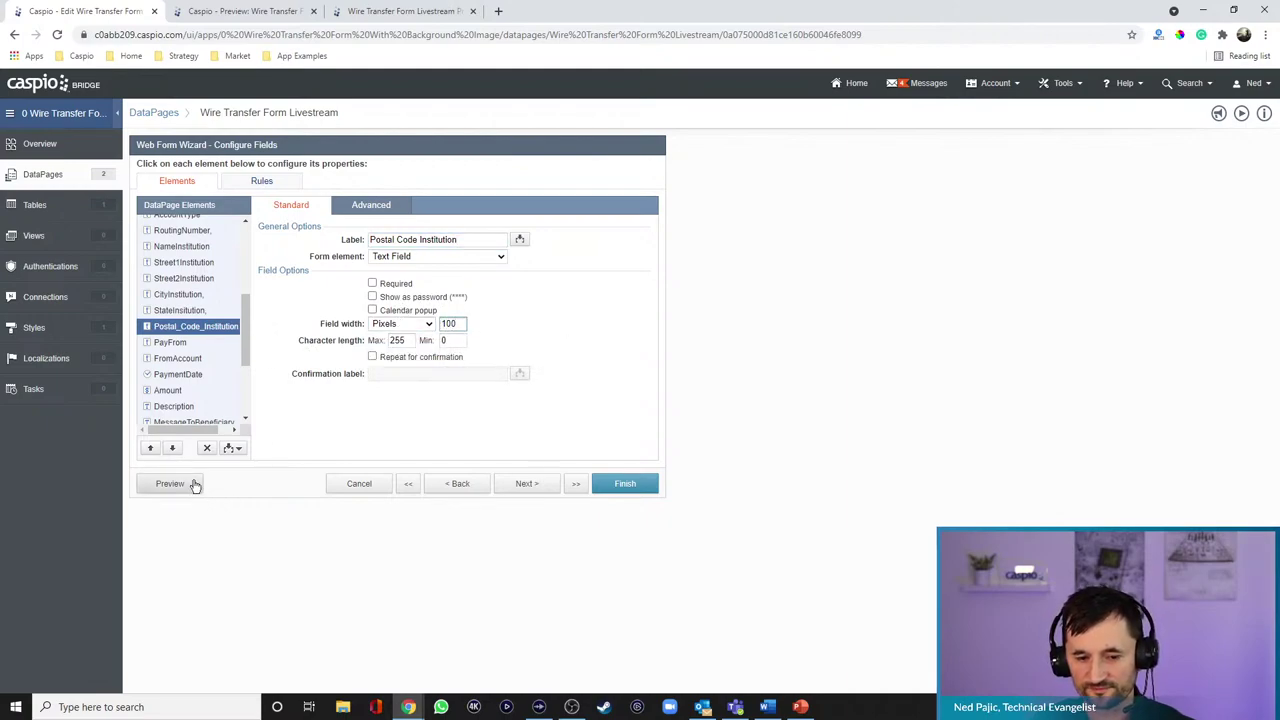
pyautogui.click(190, 484)
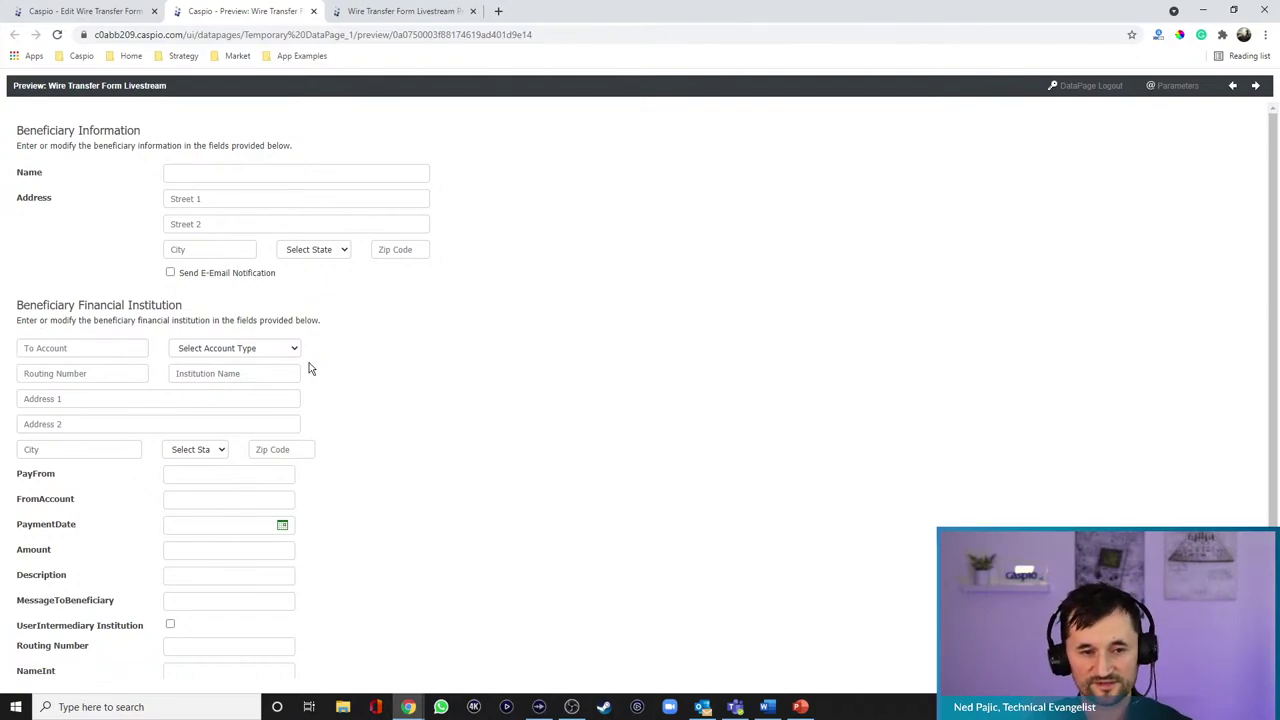
# - Back in the form wizard, insert an HTML block just before PayFrom and switch it from the visual HTML editor to plain source editing
pyautogui.click(113, 18)
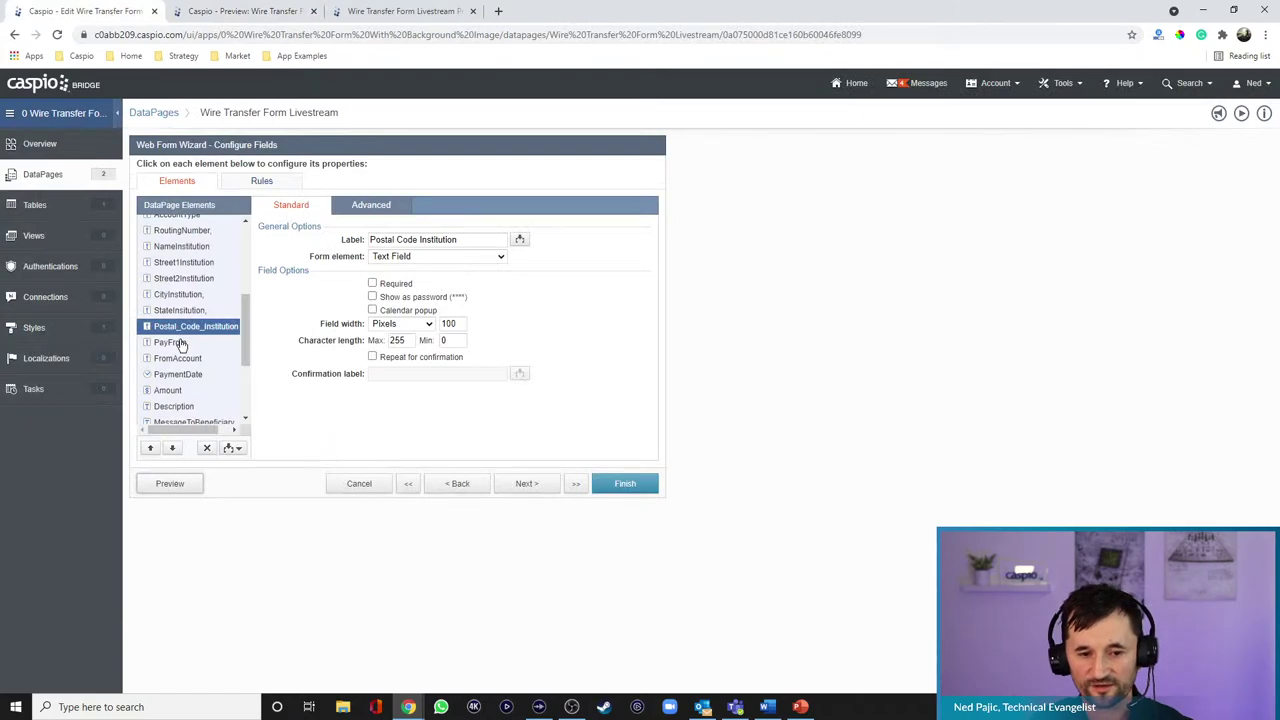
pyautogui.click(178, 342)
pyautogui.click(238, 451)
pyautogui.click(172, 461)
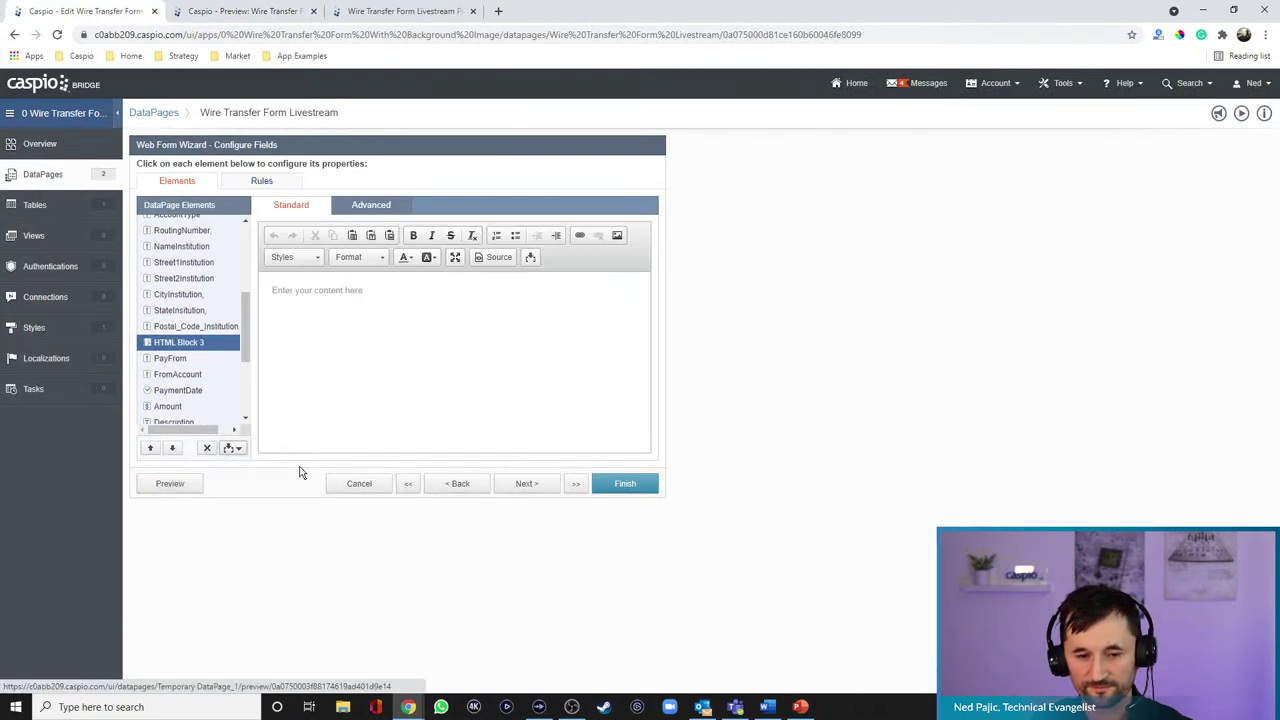
pyautogui.click(372, 207)
pyautogui.click(395, 240)
pyautogui.click(306, 208)
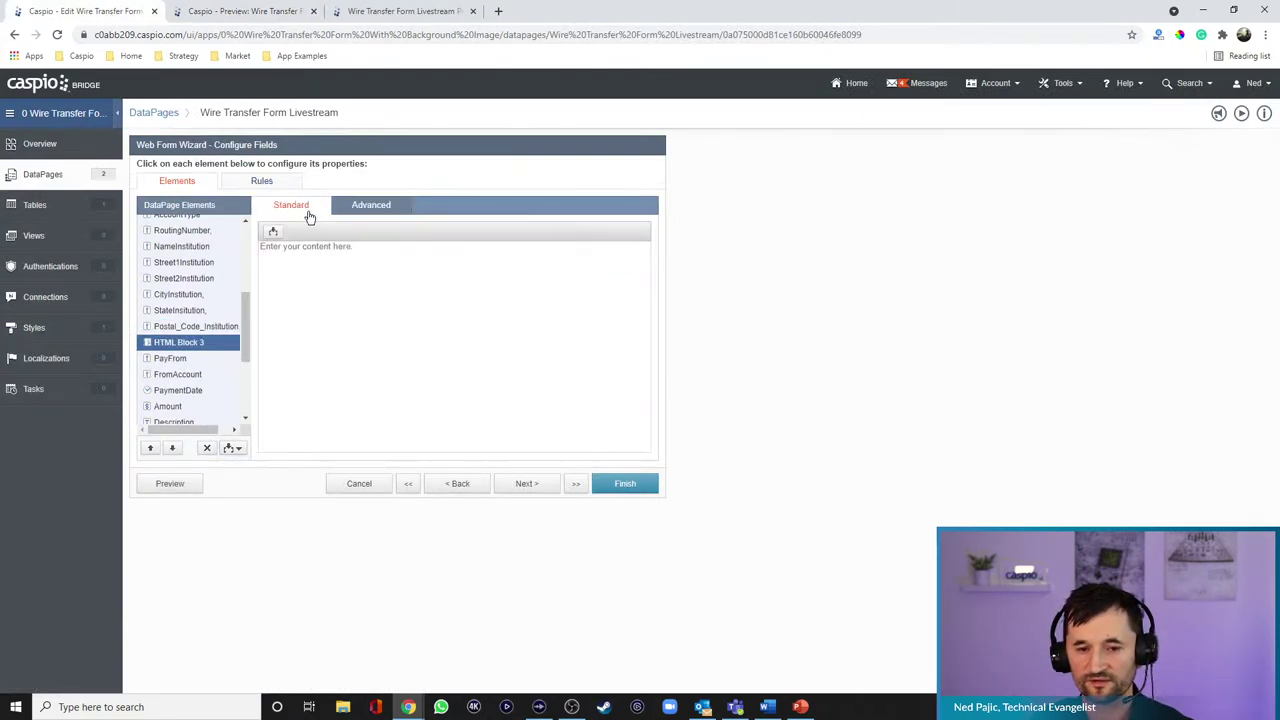
# - Write the h3 heading "Payment Information" and the line "Enter the payment information for this recipient in the fields provided below." in the new HTML block
pyautogui.click(338, 271)
pyautogui.write('<h')
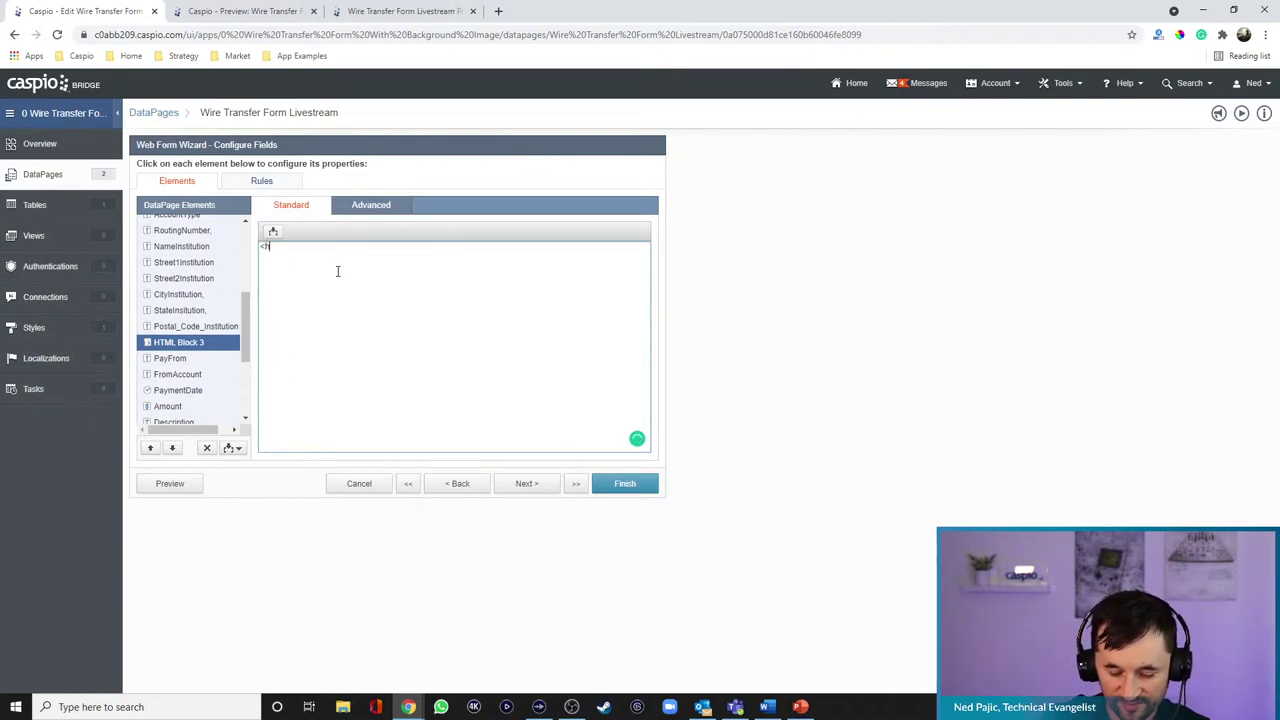
pyautogui.write('3>Payment In')
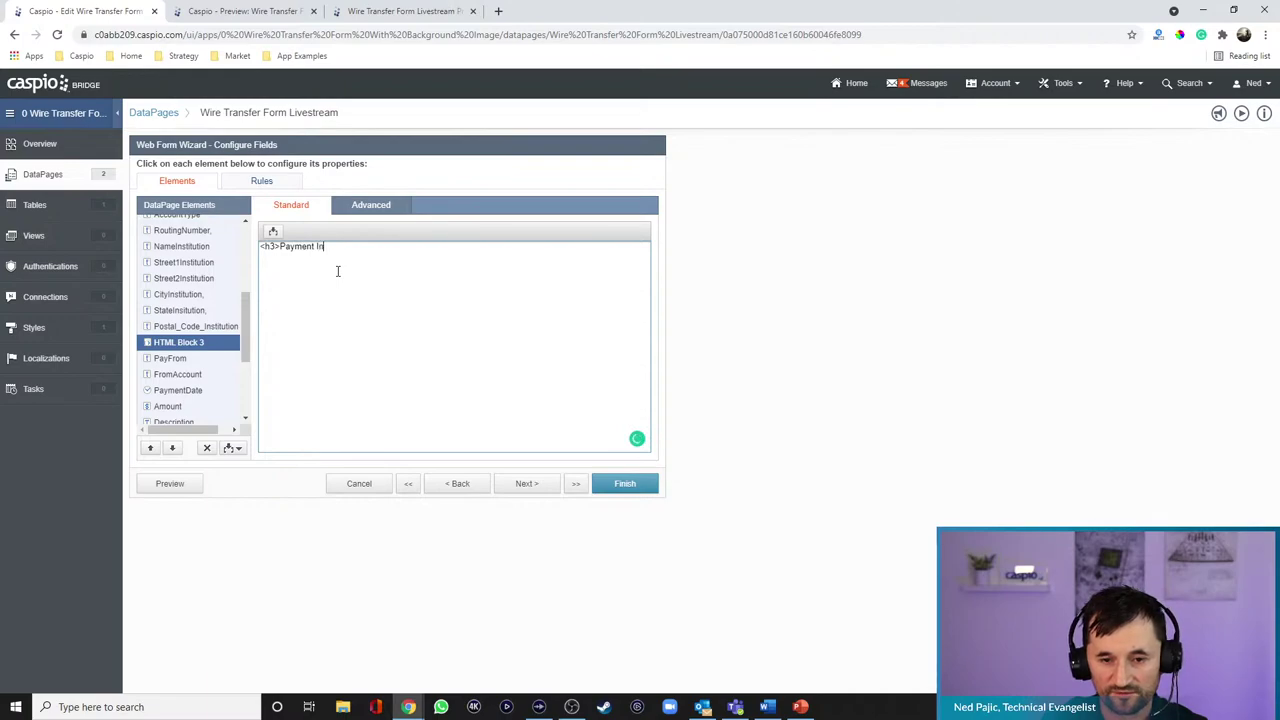
pyautogui.write('formation</h3>')
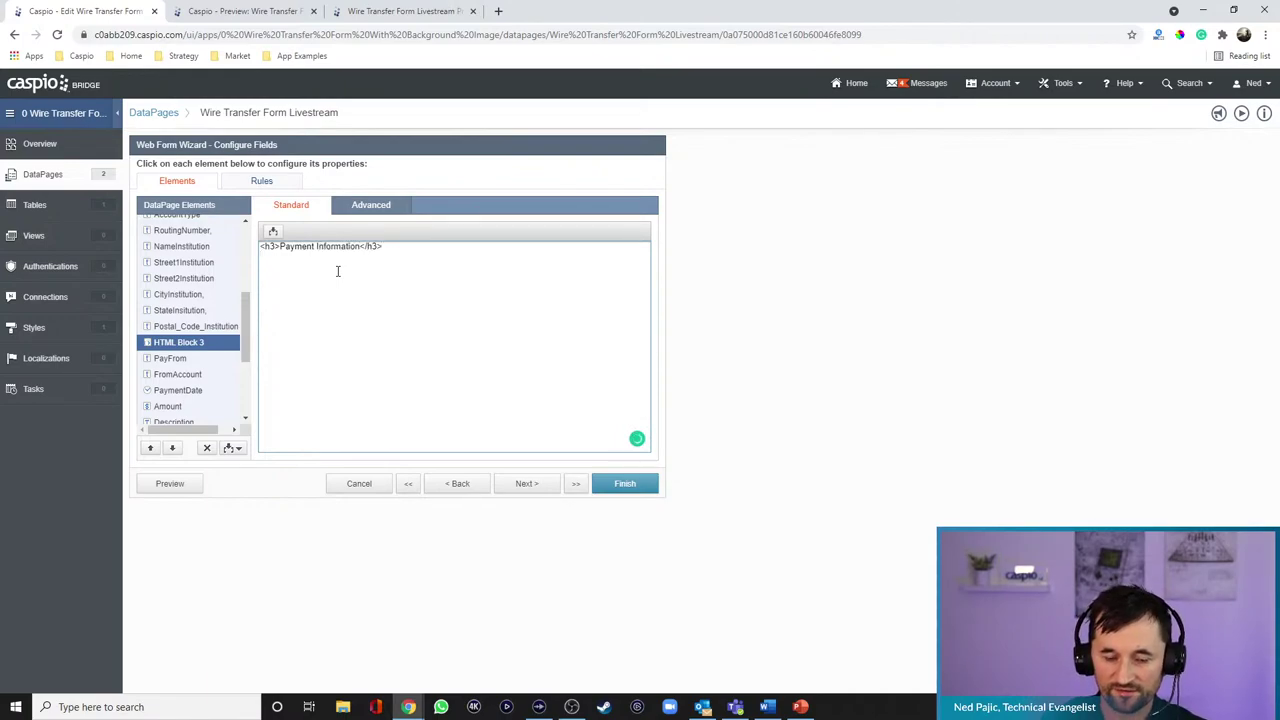
pyautogui.write('Enter the payment information for this recipient in the f')
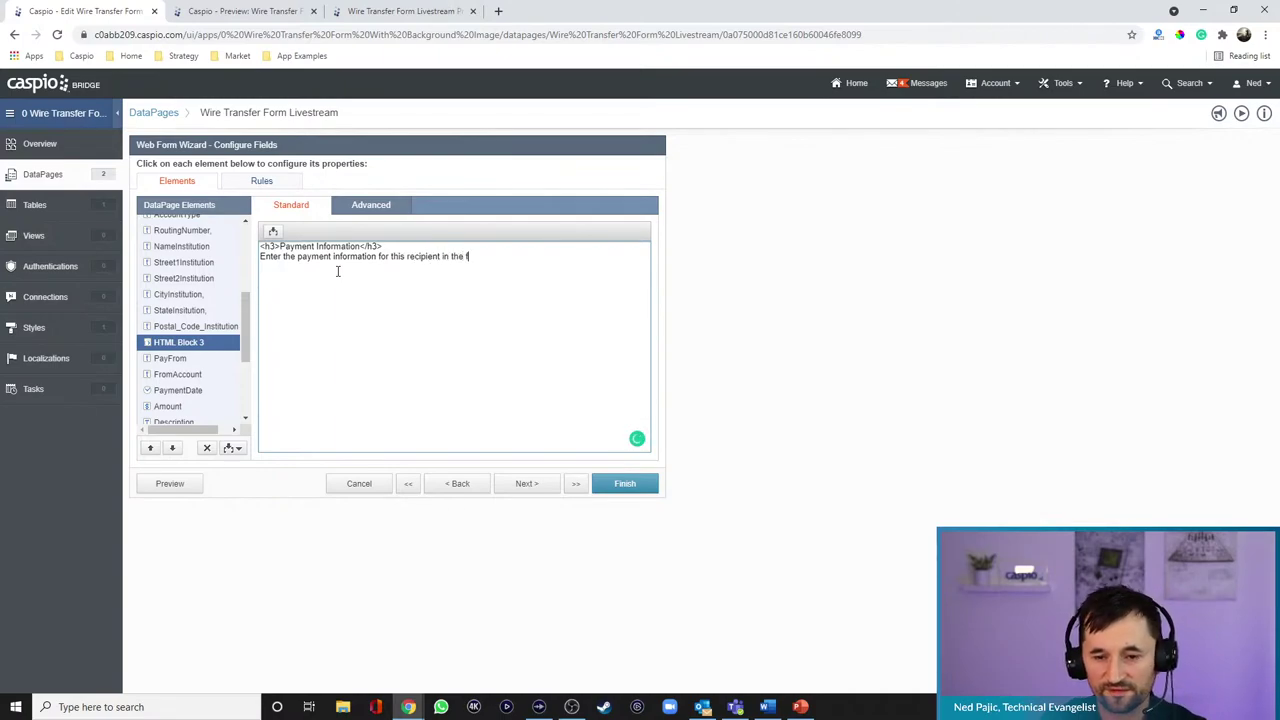
pyautogui.write('ielsed')
pyautogui.press('BackSpace')
pyautogui.press('BackSpace')
pyautogui.press('BackSpace')
pyautogui.write('ds ')
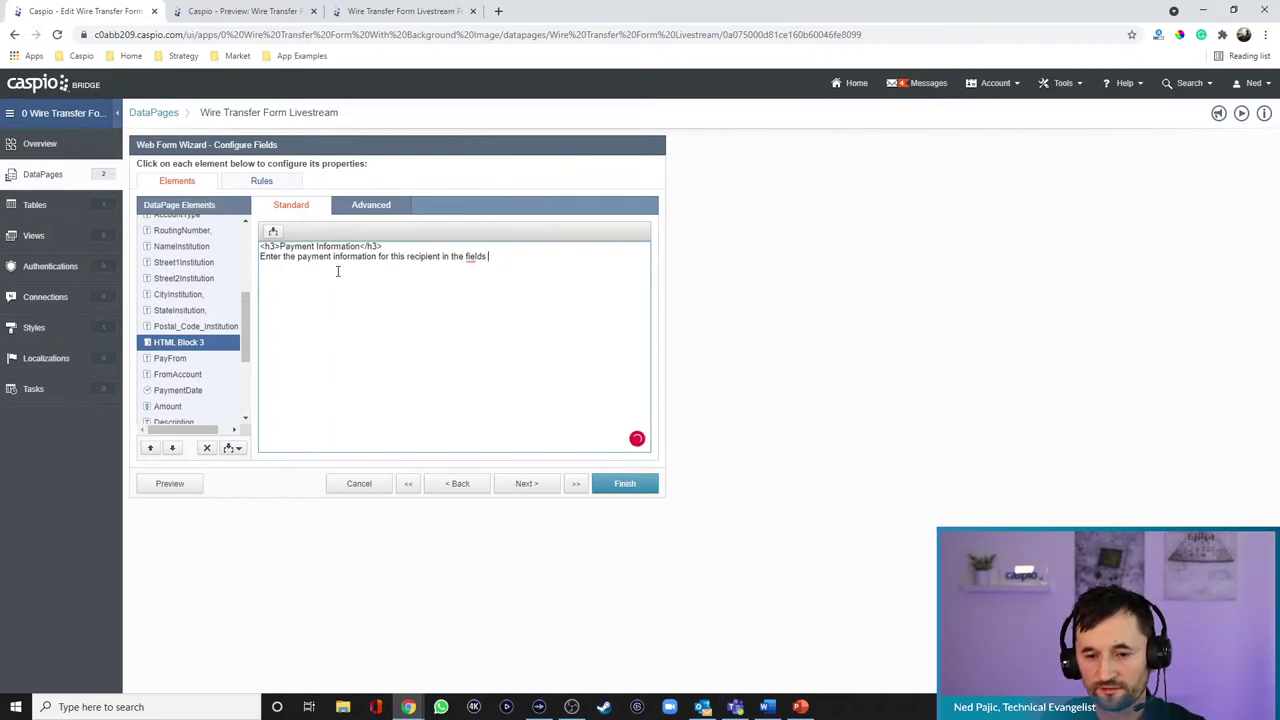
pyautogui.write('provided.')
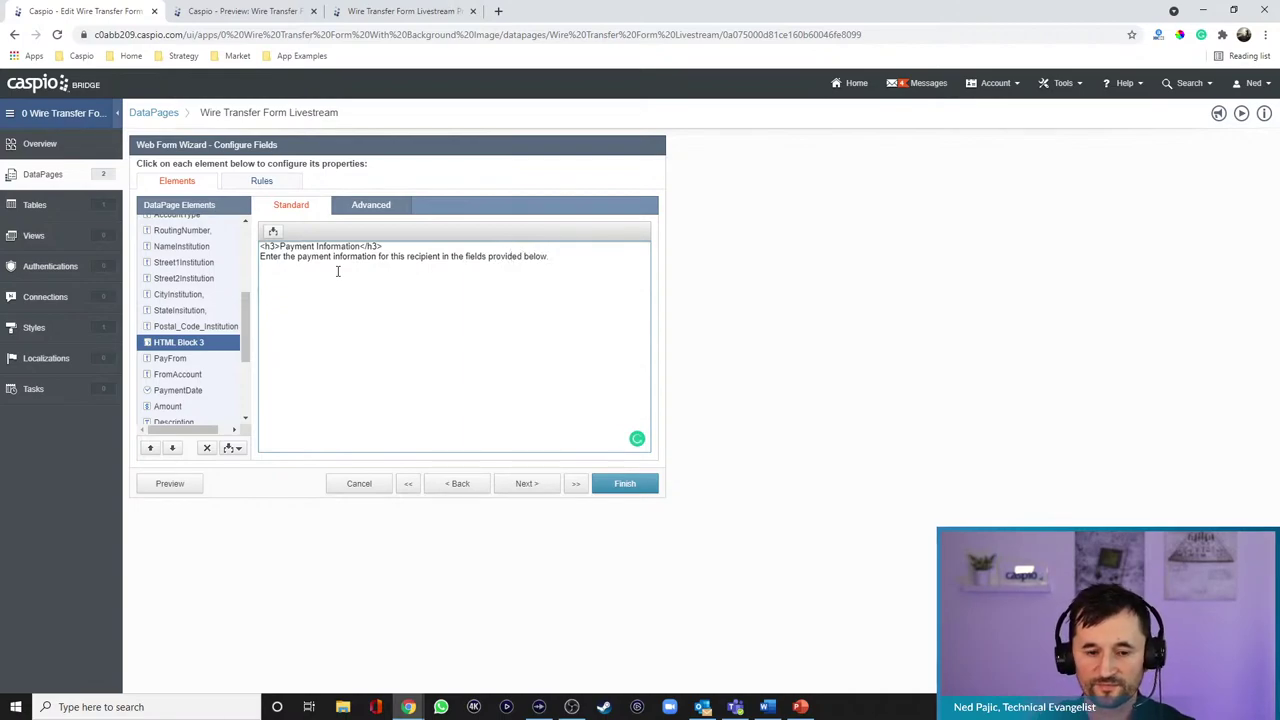
# - Copy the opening div tag with style "margin: 0px 0px 15px 0px;" from HTML Block 2, the Beneficiary Financial Institution header
pyautogui.scroll(5, 190, 340)
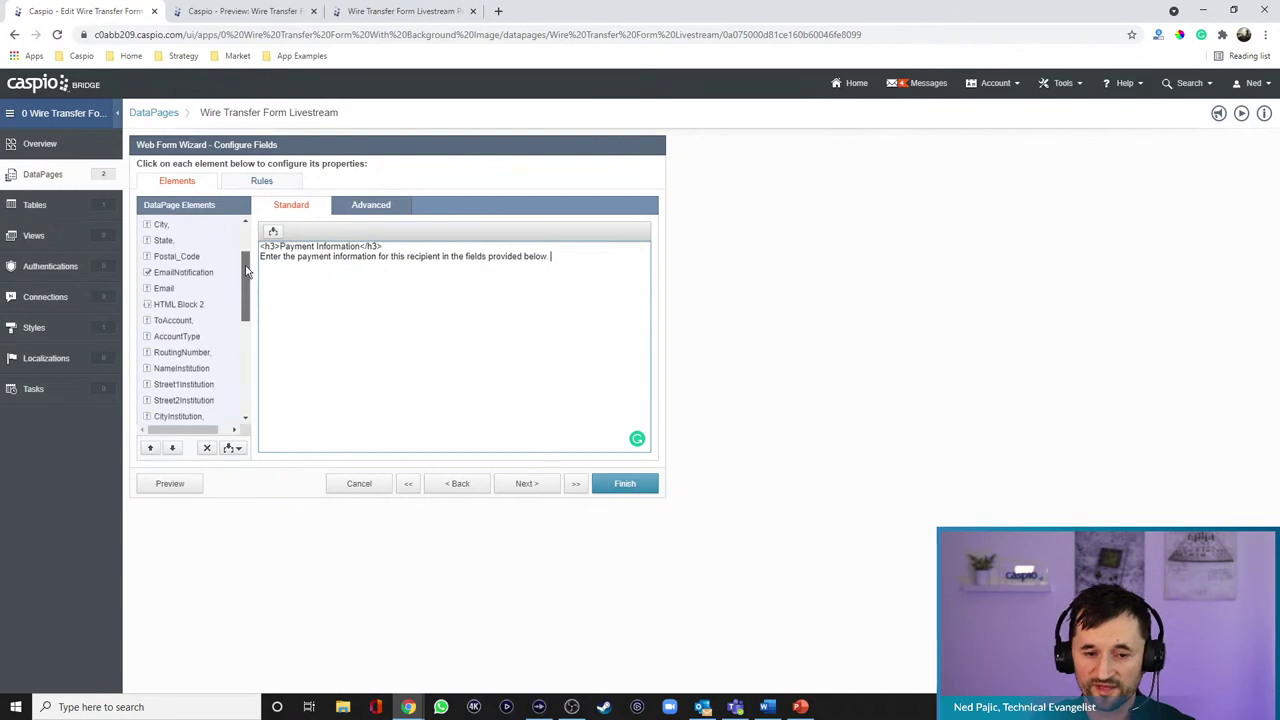
pyautogui.click(178, 382)
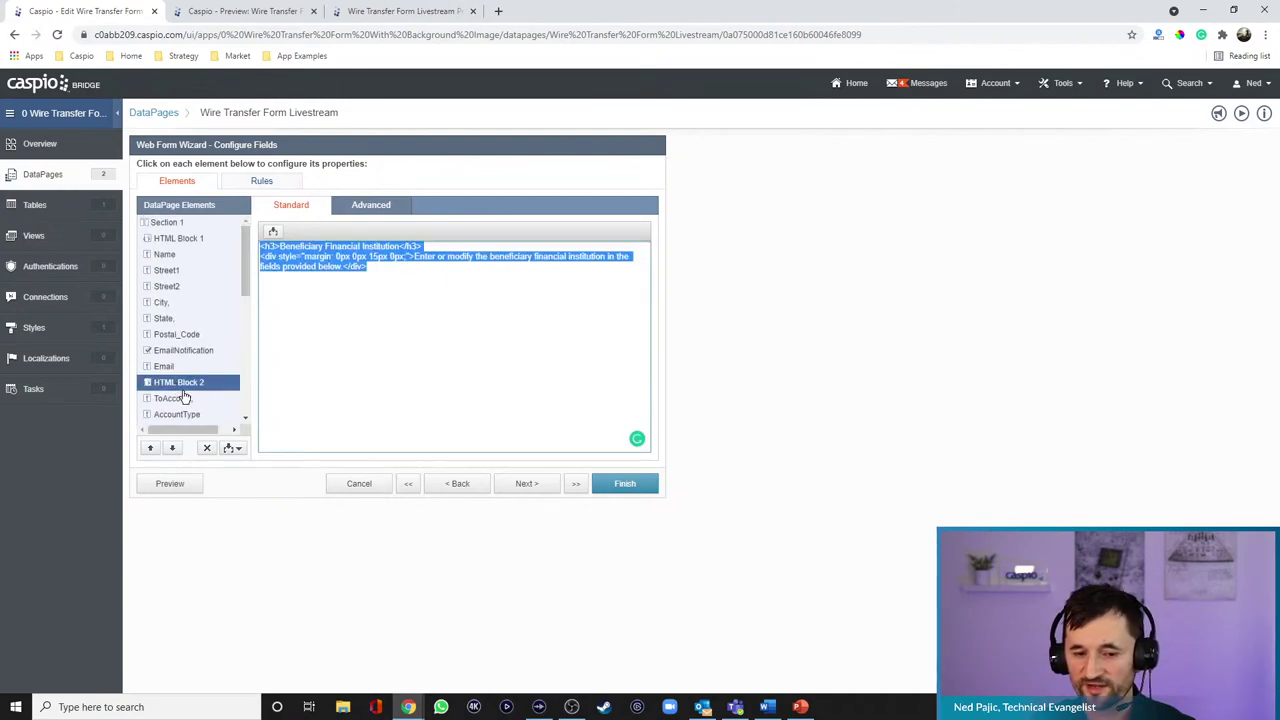
pyautogui.click(307, 292)
pyautogui.moveTo(259, 256); pyautogui.dragTo(414, 257)
pyautogui.hotkey('ctrl', 'c')
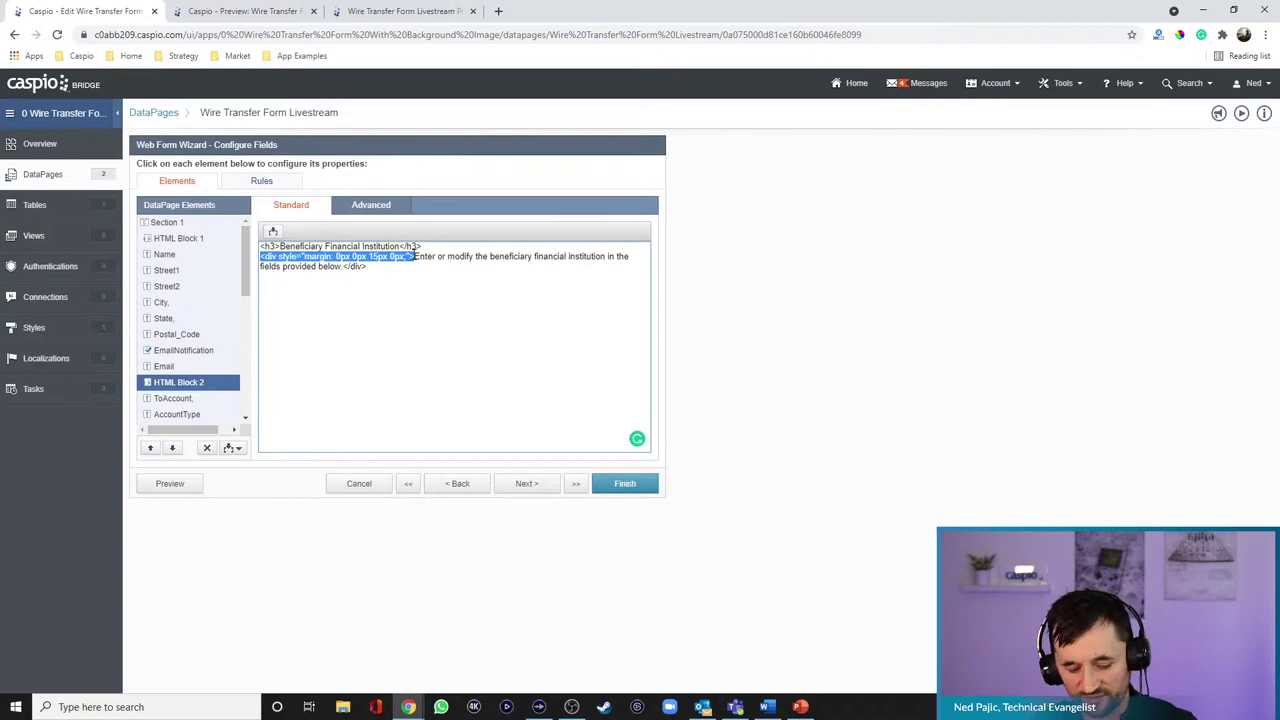
# - Wrap the description line in the Payment Information HTML block in the copied margin-styled div and close it with </div>
pyautogui.scroll(-5, 214, 354)
pyautogui.click(200, 343)
pyautogui.click(260, 257)
pyautogui.hotkey('ctrl', 'v')
pyautogui.write('<')
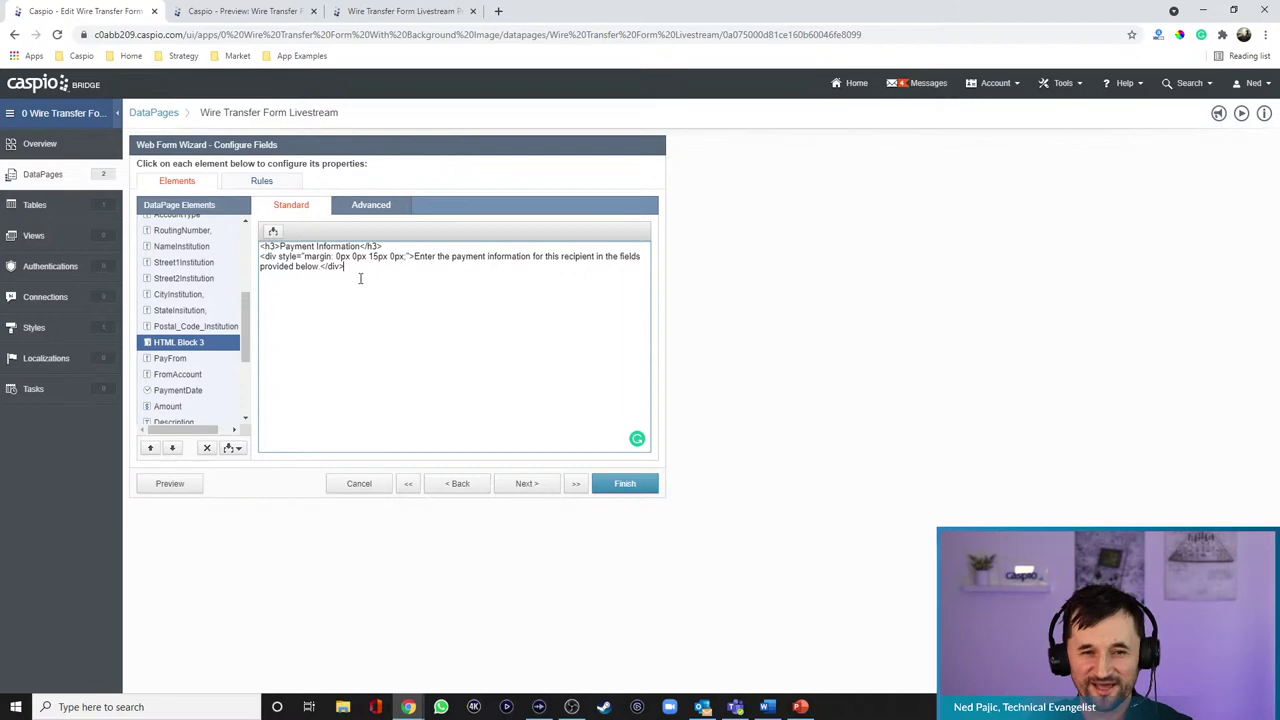
# - Preview the form and check how the Payment Information header sits between the financial institution fields and the payment fields
pyautogui.click(174, 486)
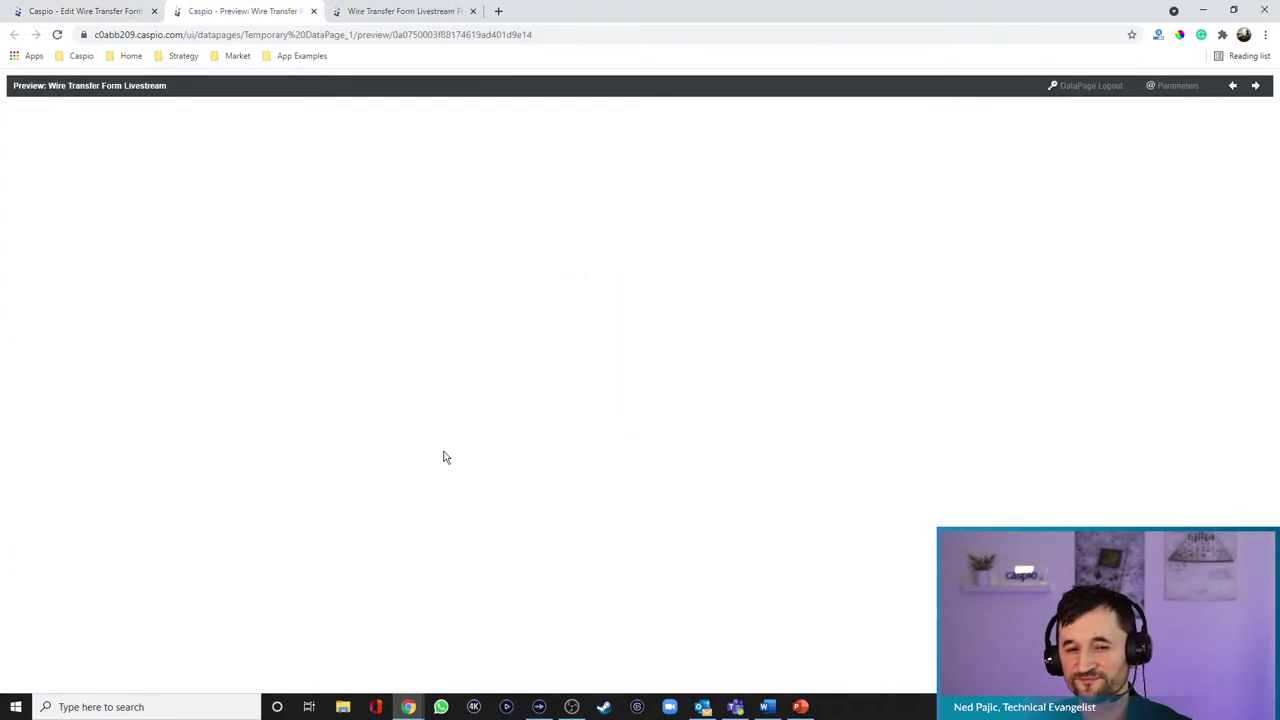
pyautogui.scroll(-1, 500, 400)
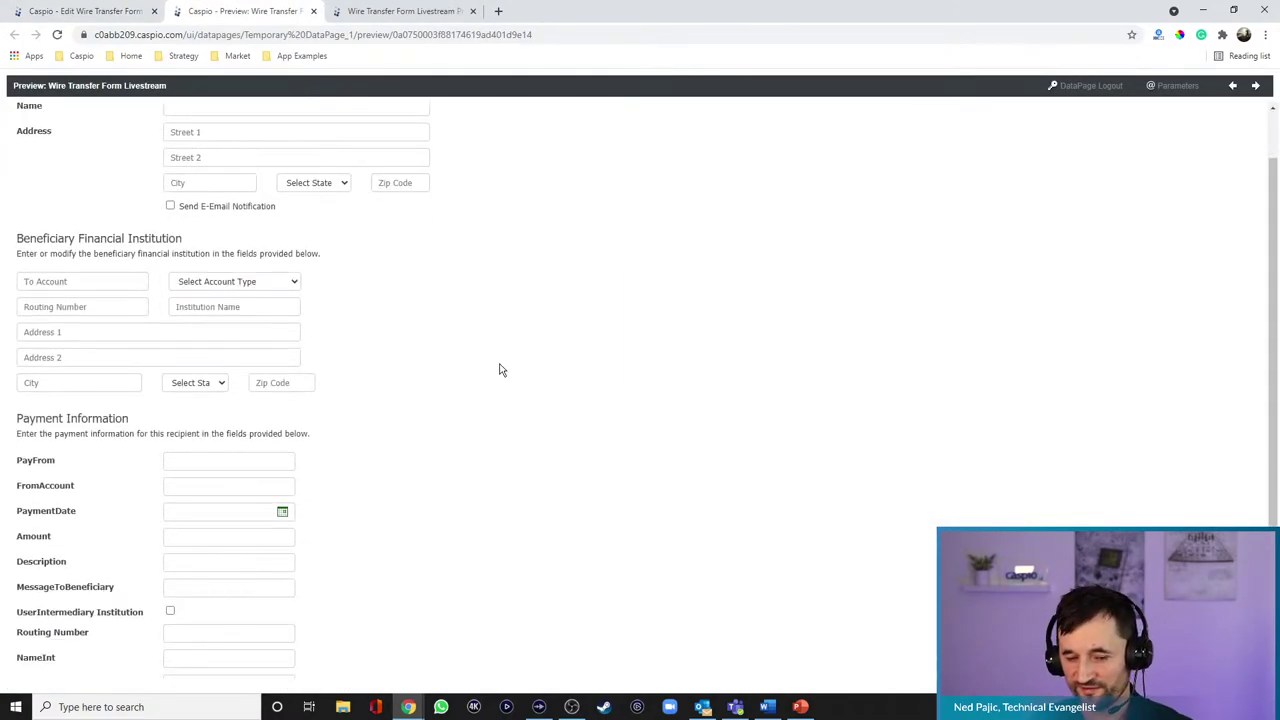
pyautogui.scroll(1, 500, 370)
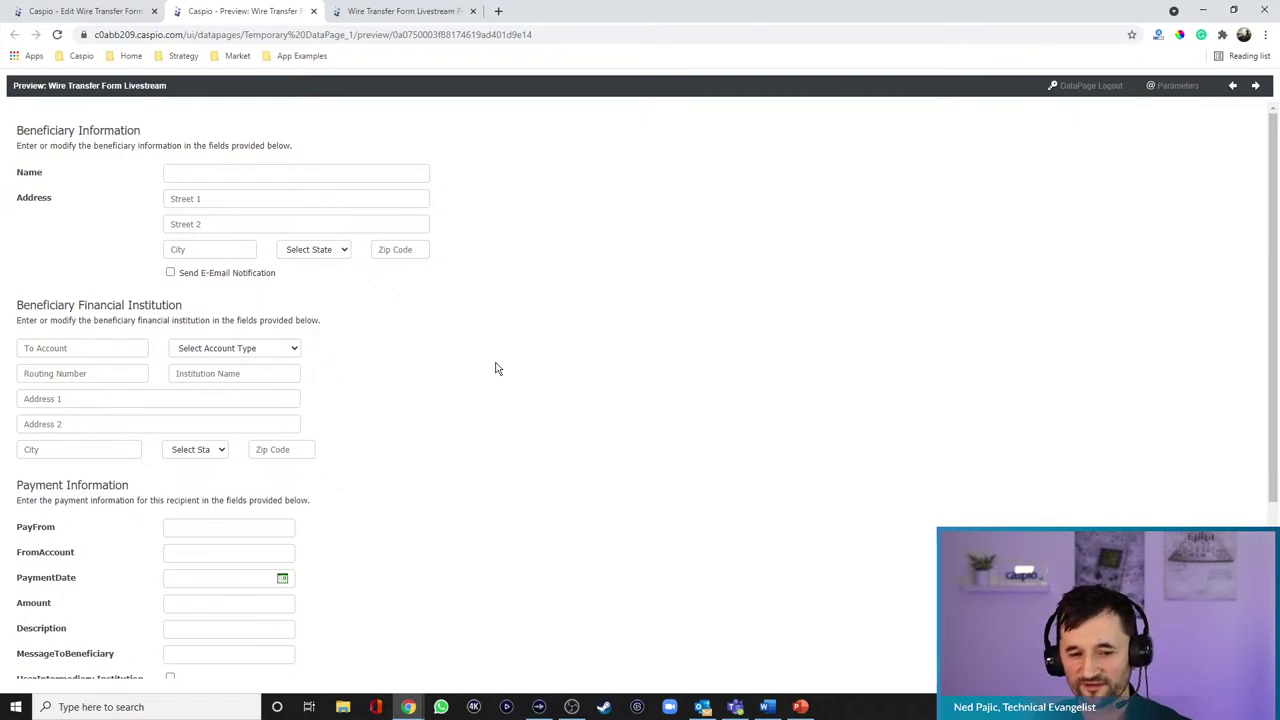
pyautogui.scroll(-1, 497, 370)
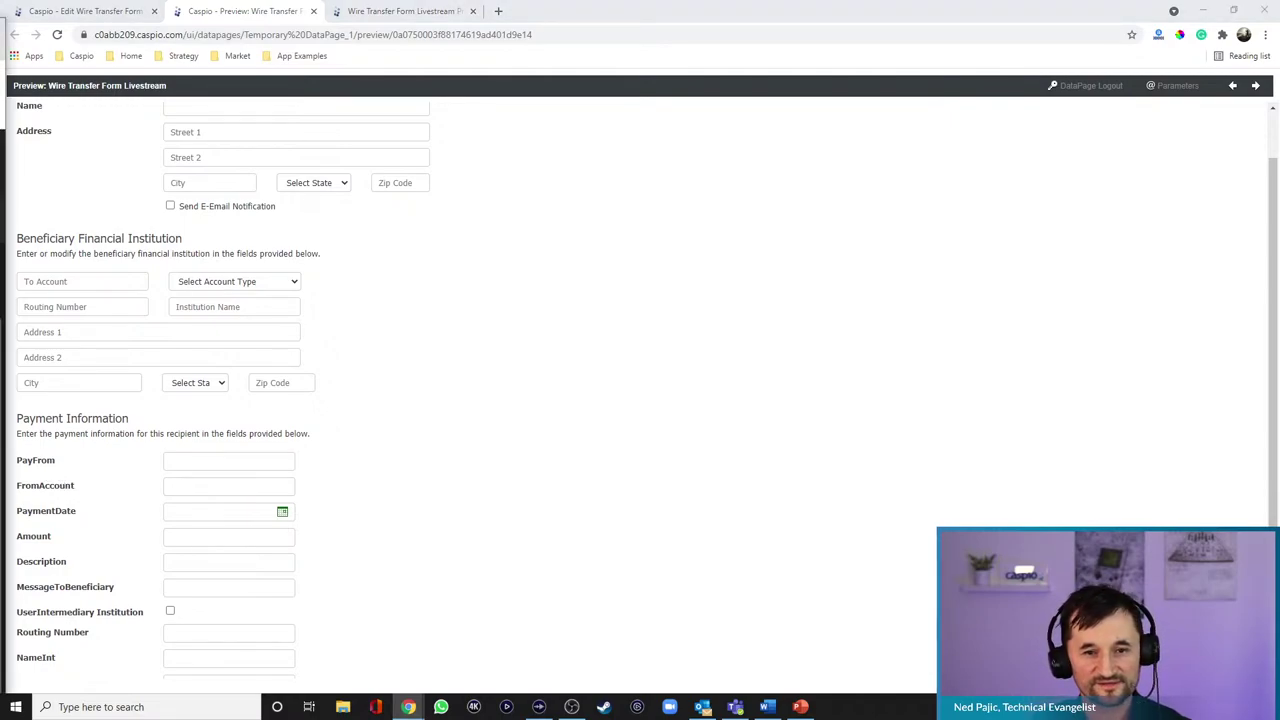
# - Back in the form wizard, relabel the PayFrom field "Pay From" and set its label position to Top
pyautogui.click(122, 12)
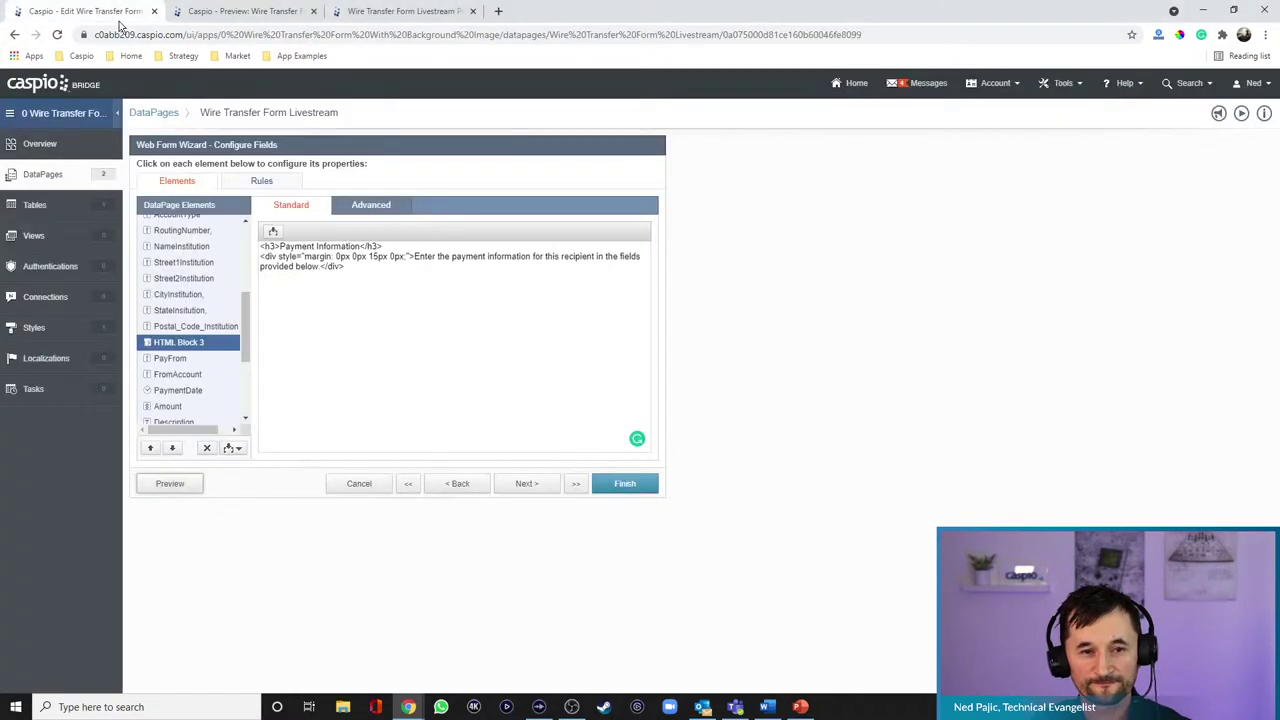
pyautogui.click(170, 360)
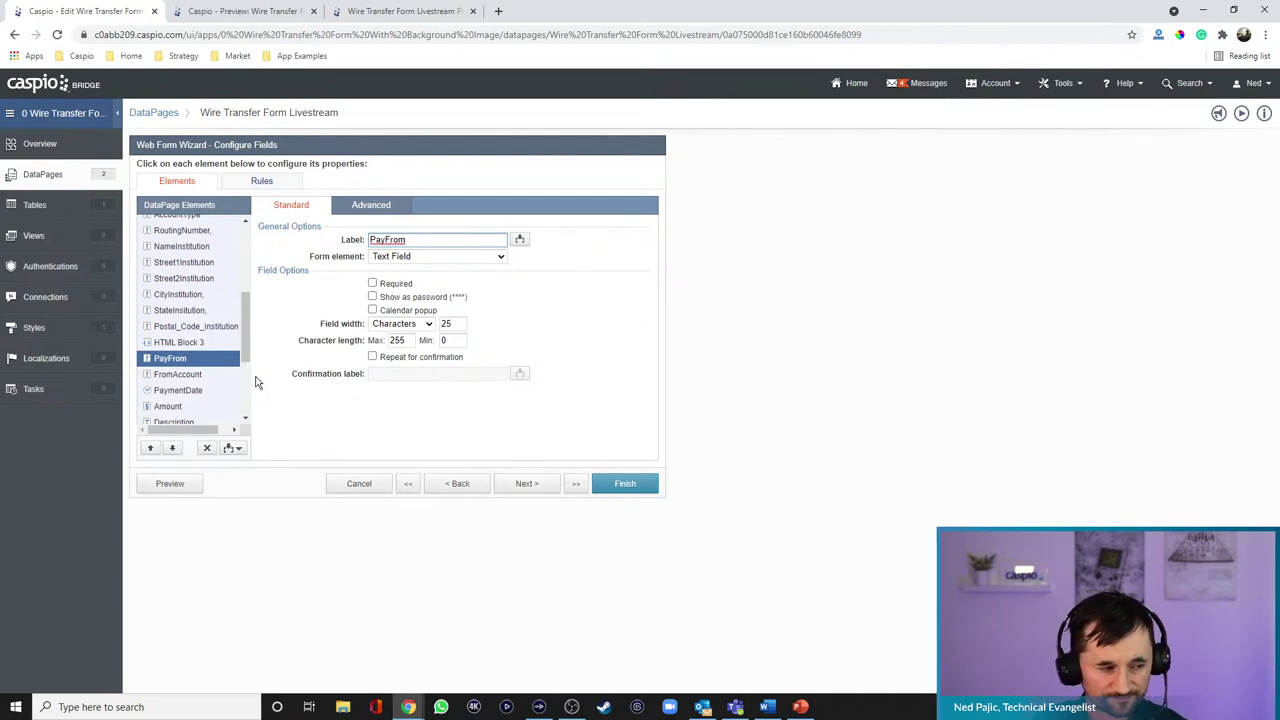
pyautogui.click(383, 240)
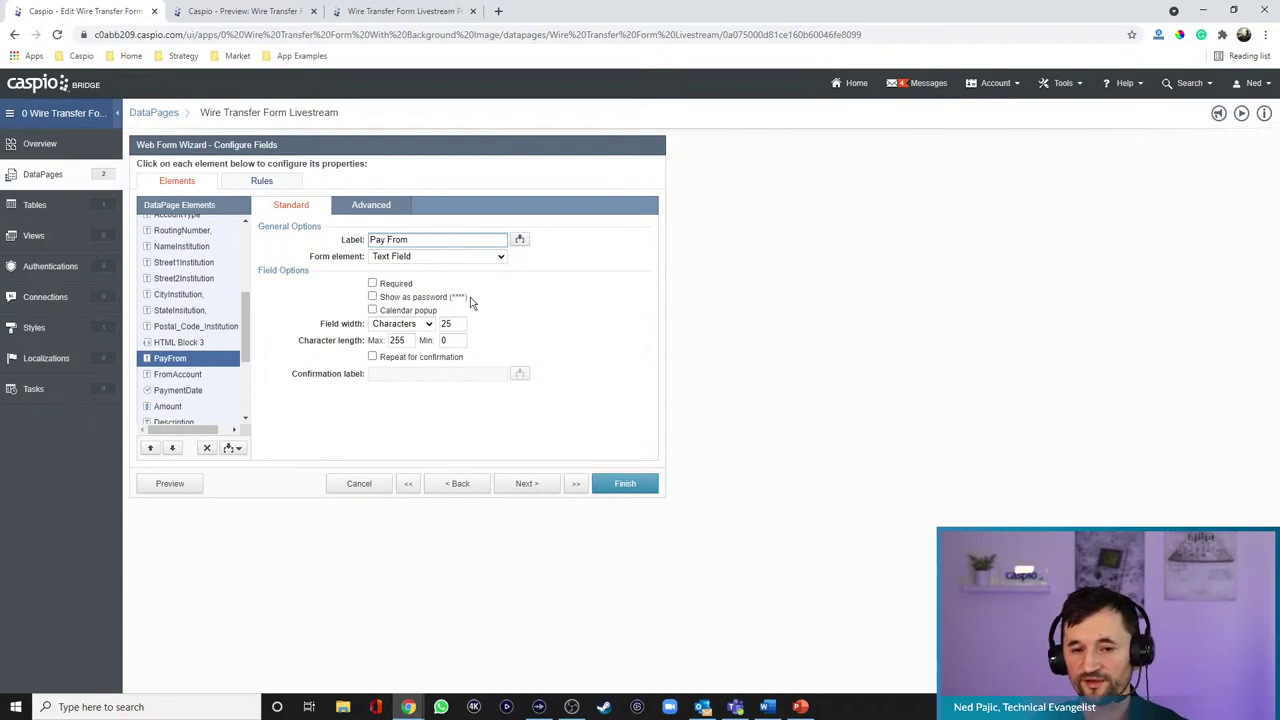
pyautogui.click(370, 206)
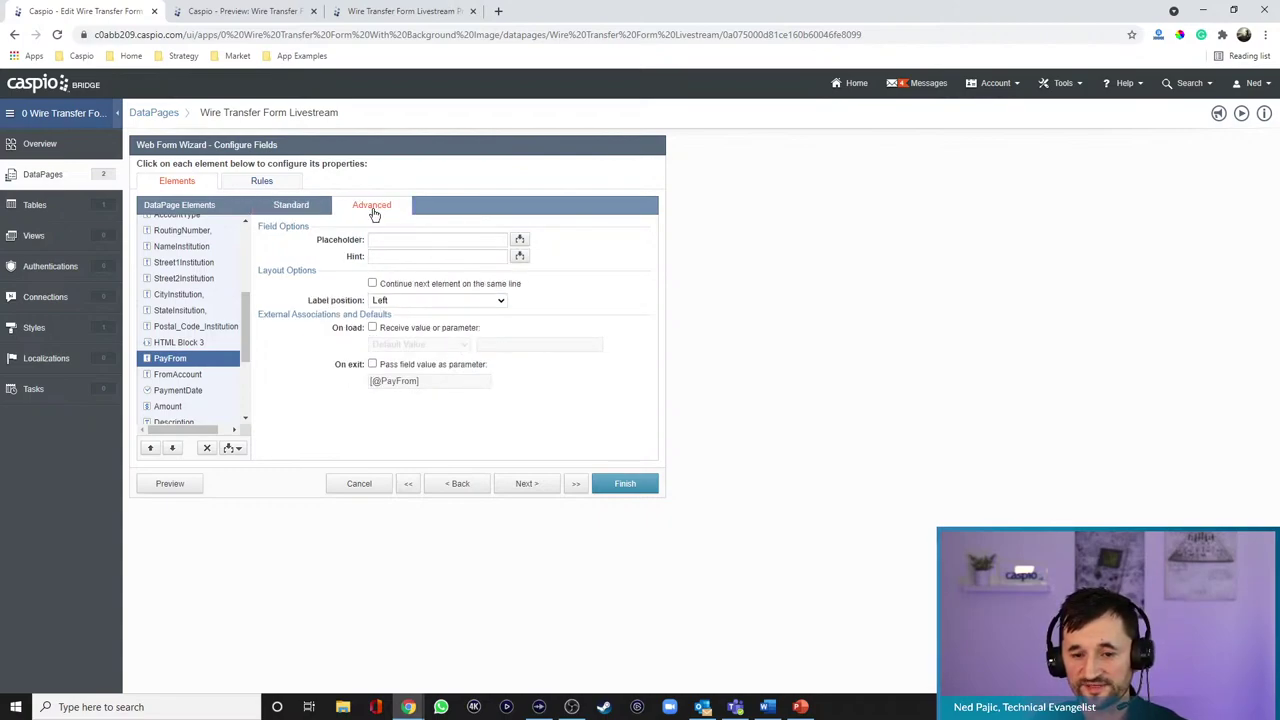
pyautogui.click(406, 302)
pyautogui.click(409, 312)
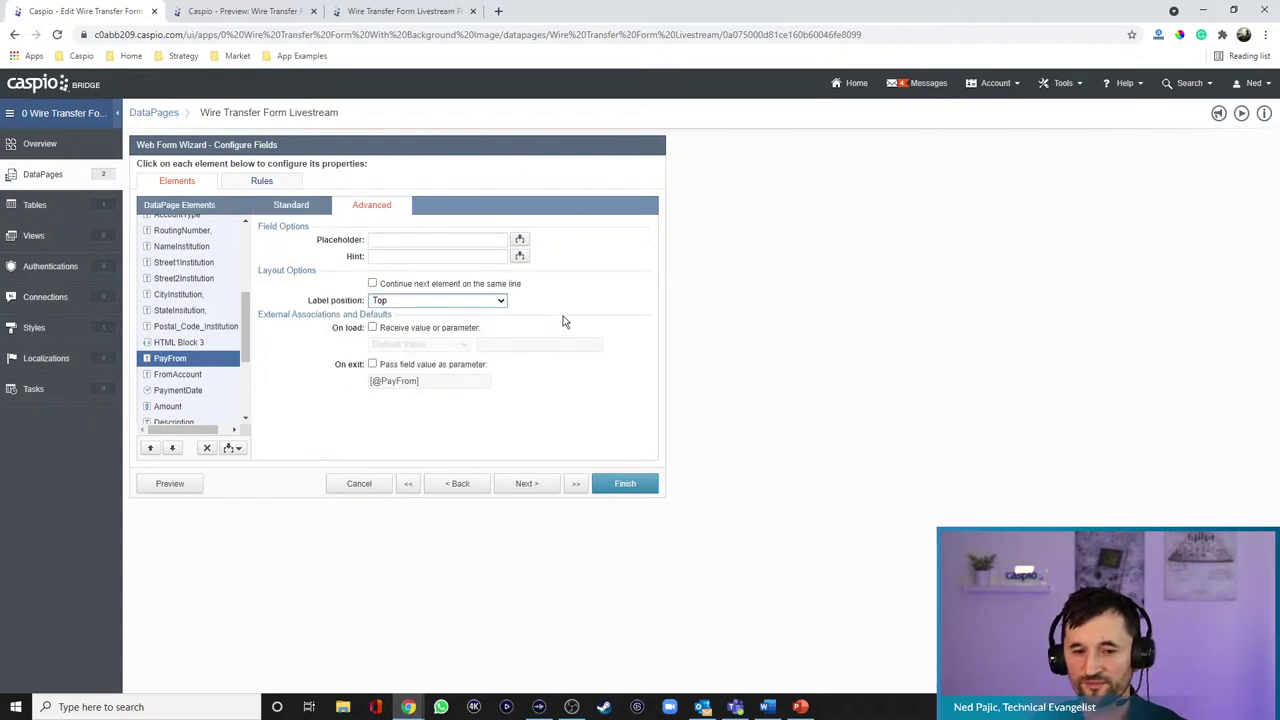
# - Turn PayFrom into a Dropdown whose first custom entry displays "Select Account" with an empty value
pyautogui.click(294, 210)
pyautogui.click(392, 258)
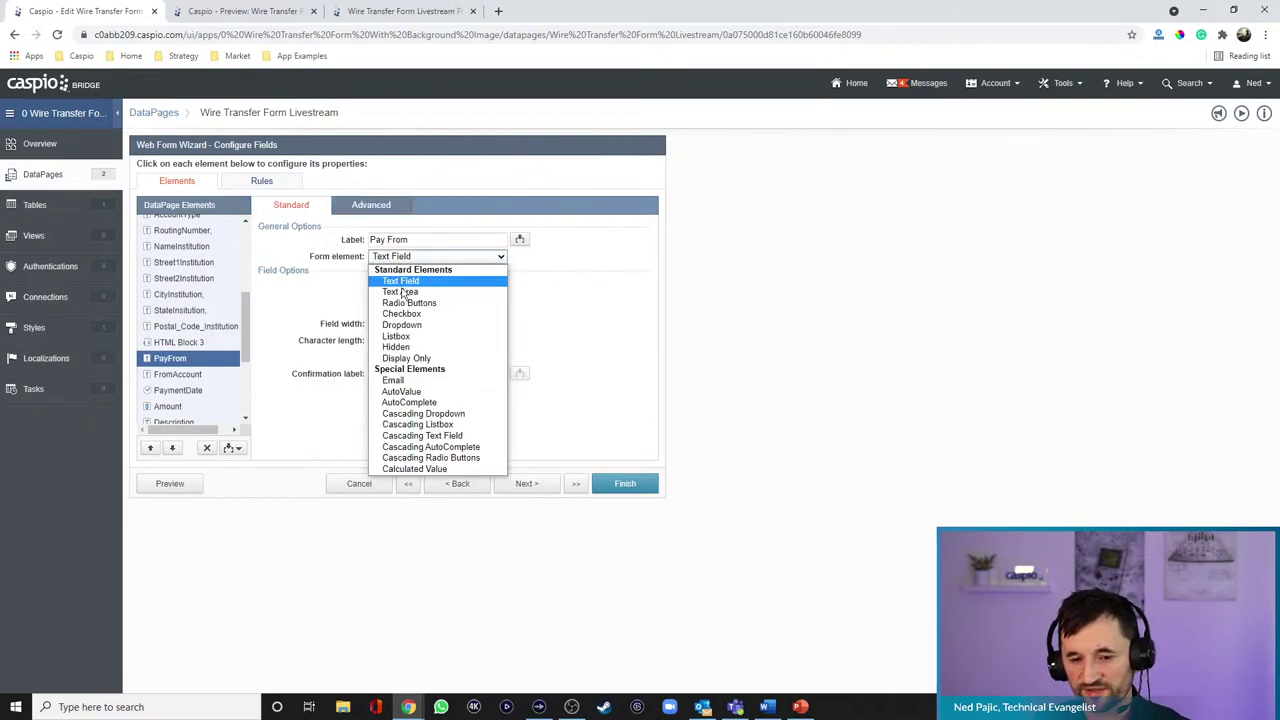
pyautogui.click(404, 326)
pyautogui.click(396, 361)
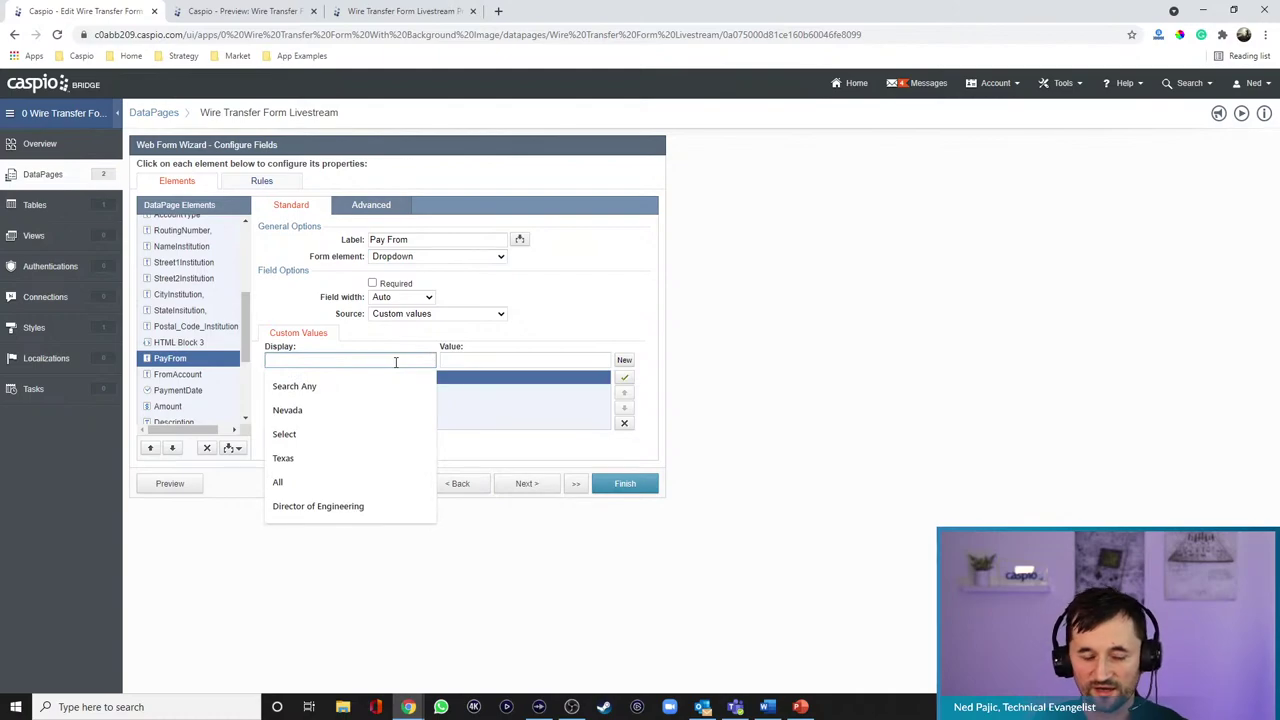
pyautogui.write('Sele')
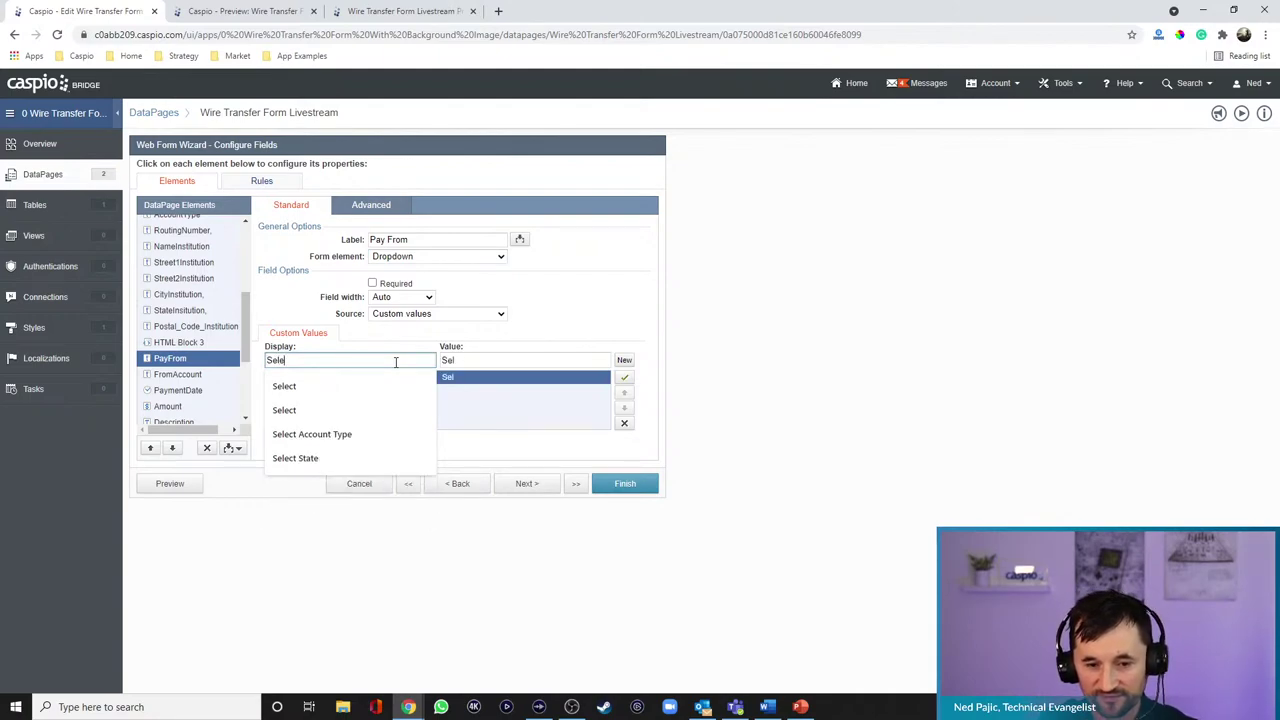
pyautogui.write('ct Ac')
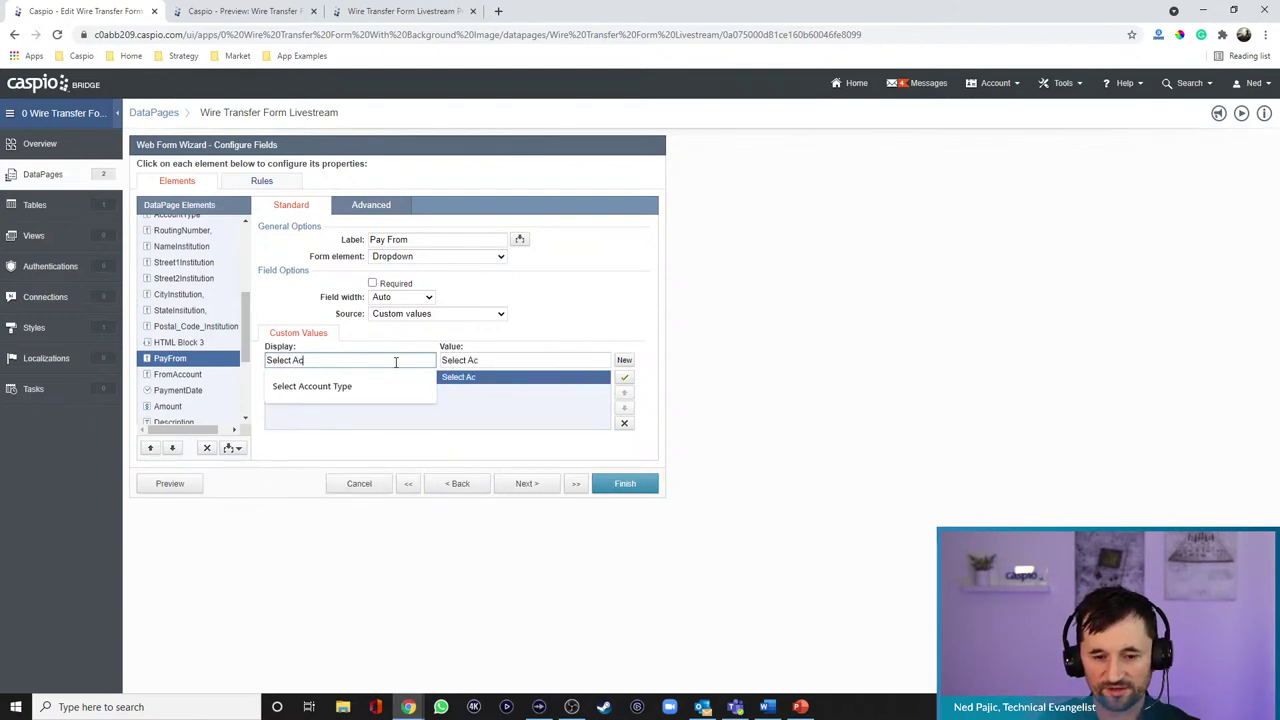
pyautogui.write('count')
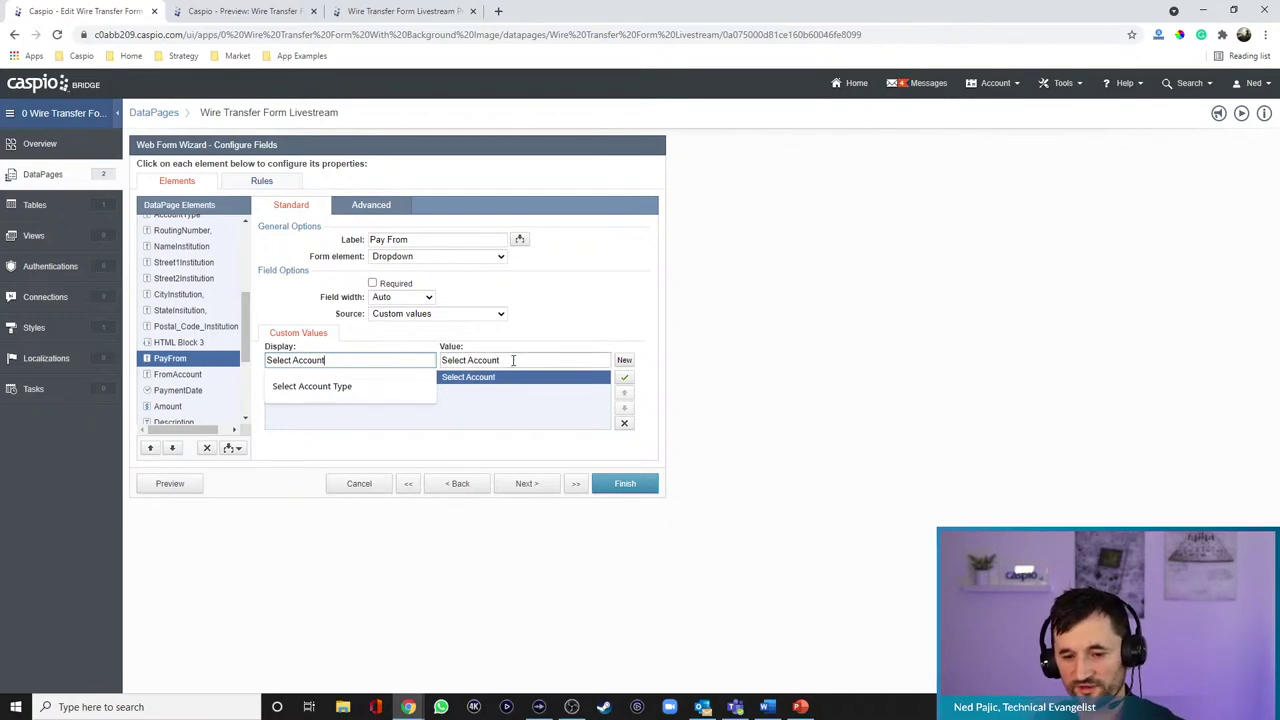
pyautogui.tripleClick(515, 360)
pyautogui.press('BackSpace')
# - Add the custom values "Checking" and "Savings" to the PayFrom dropdown, then preview the form and return to the wizard
pyautogui.click(624, 360)
pyautogui.write('Checking')
pyautogui.click(624, 360)
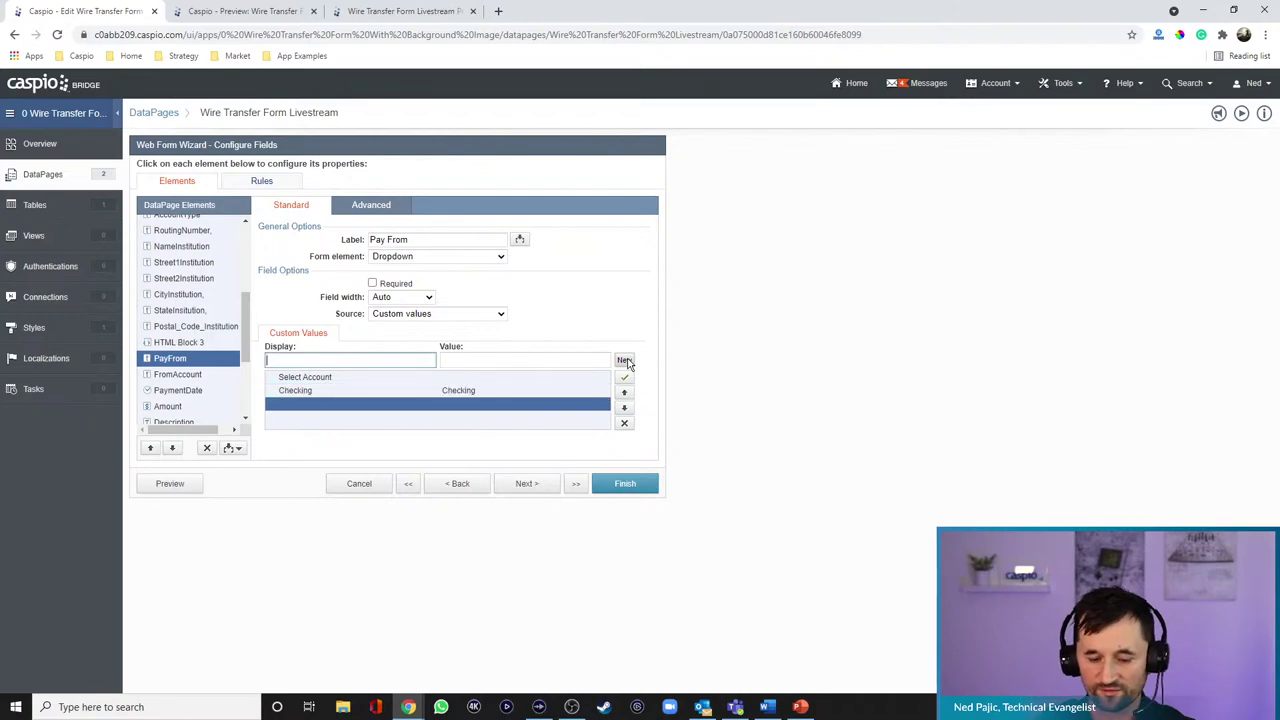
pyautogui.write('Savings')
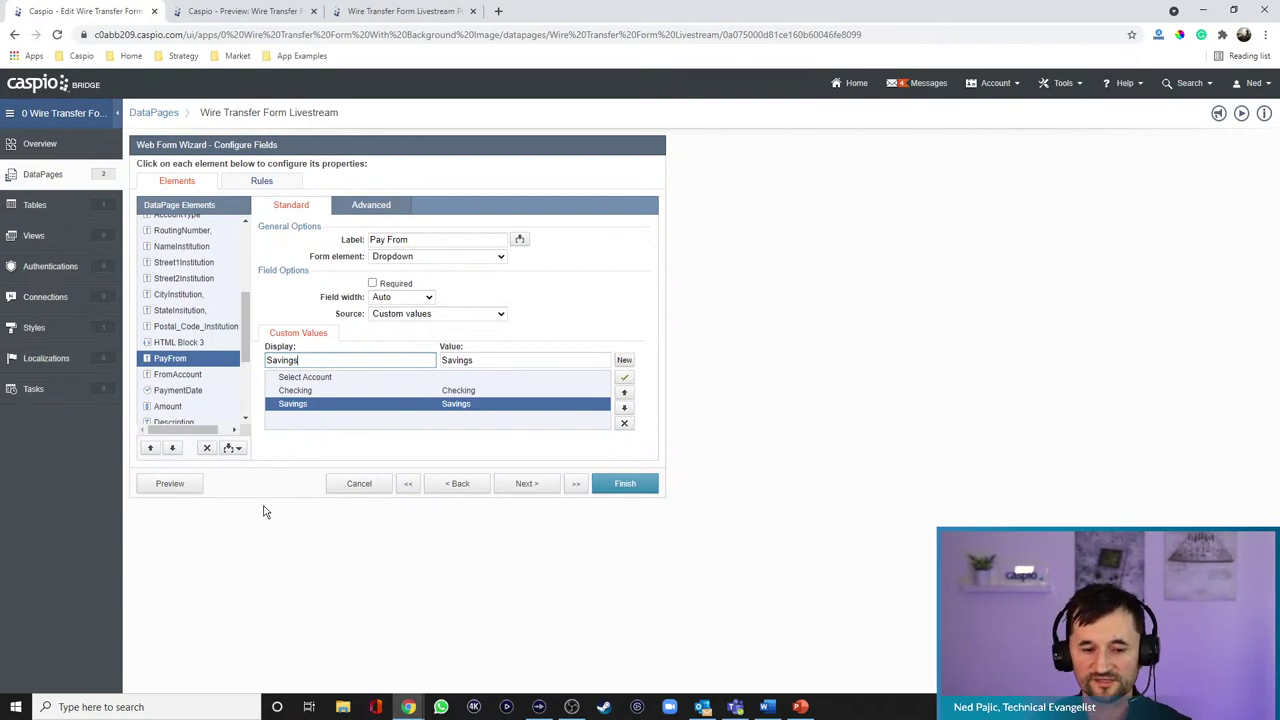
pyautogui.click(170, 483)
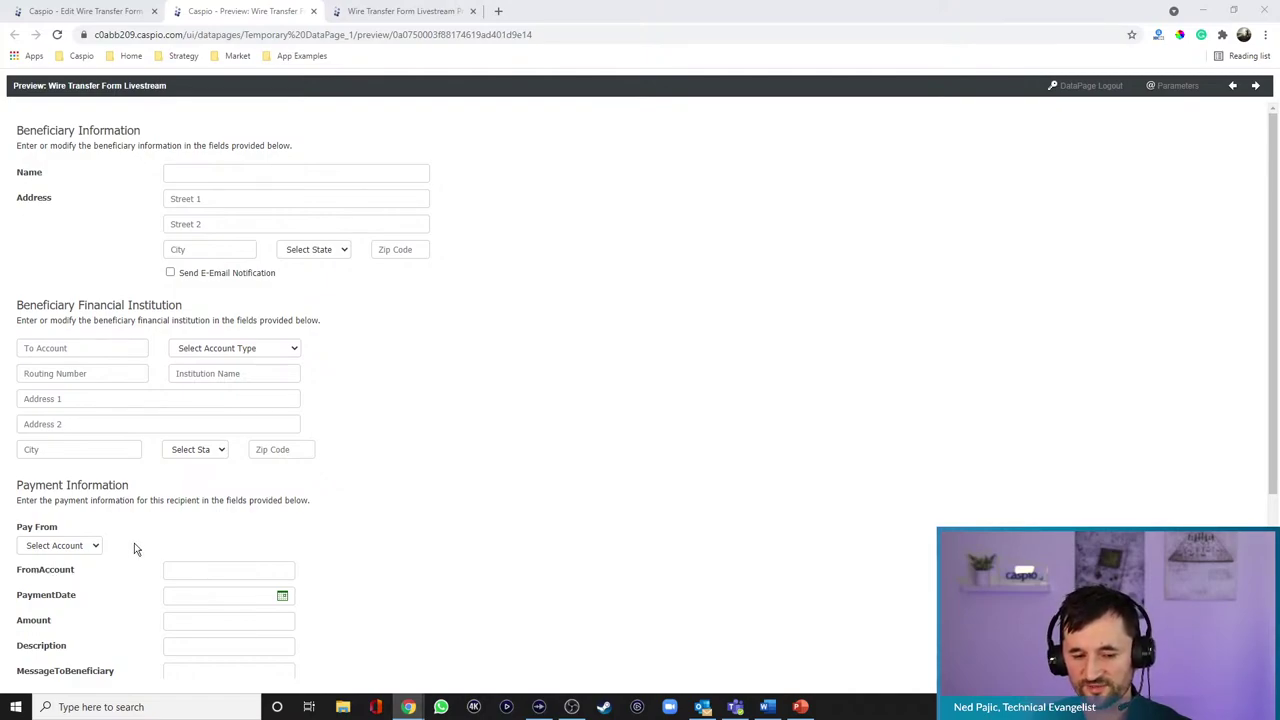
pyautogui.click(112, 12)
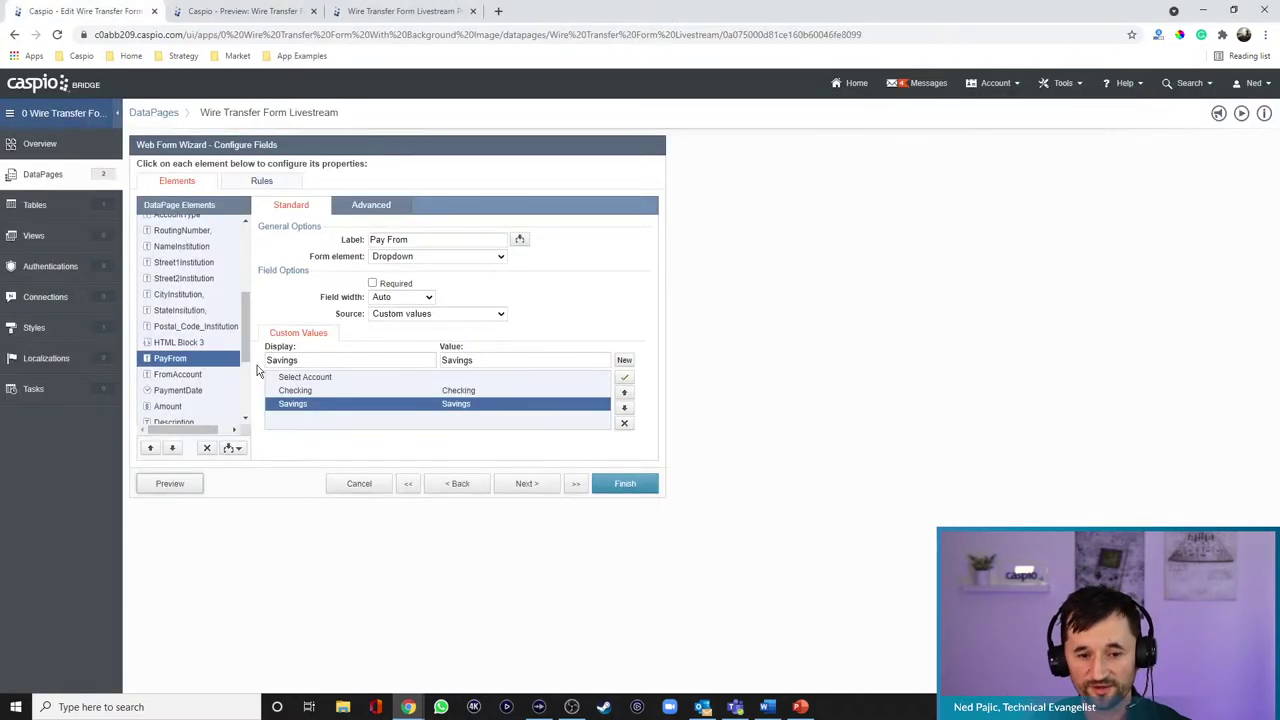
# - Replace PayFrom's Checking and Savings entries with "Hastings Company" and "Jordans Company"
pyautogui.click(329, 389)
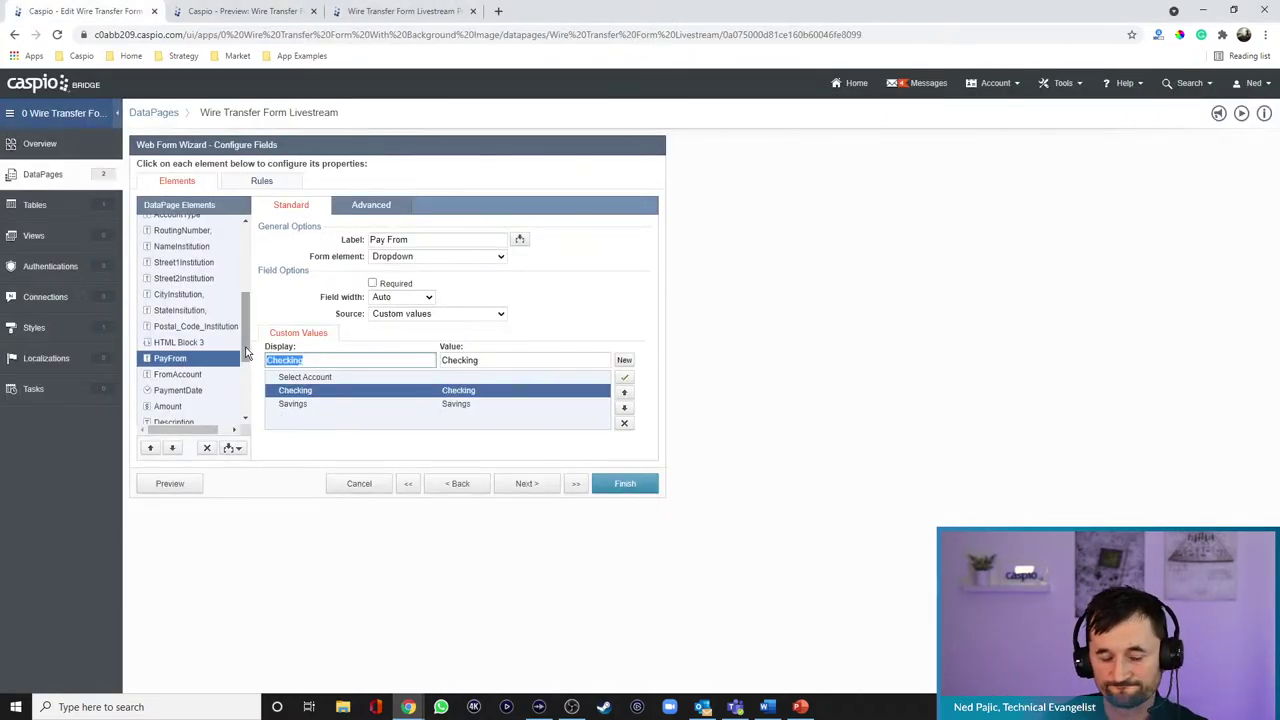
pyautogui.write('Hatings Company')
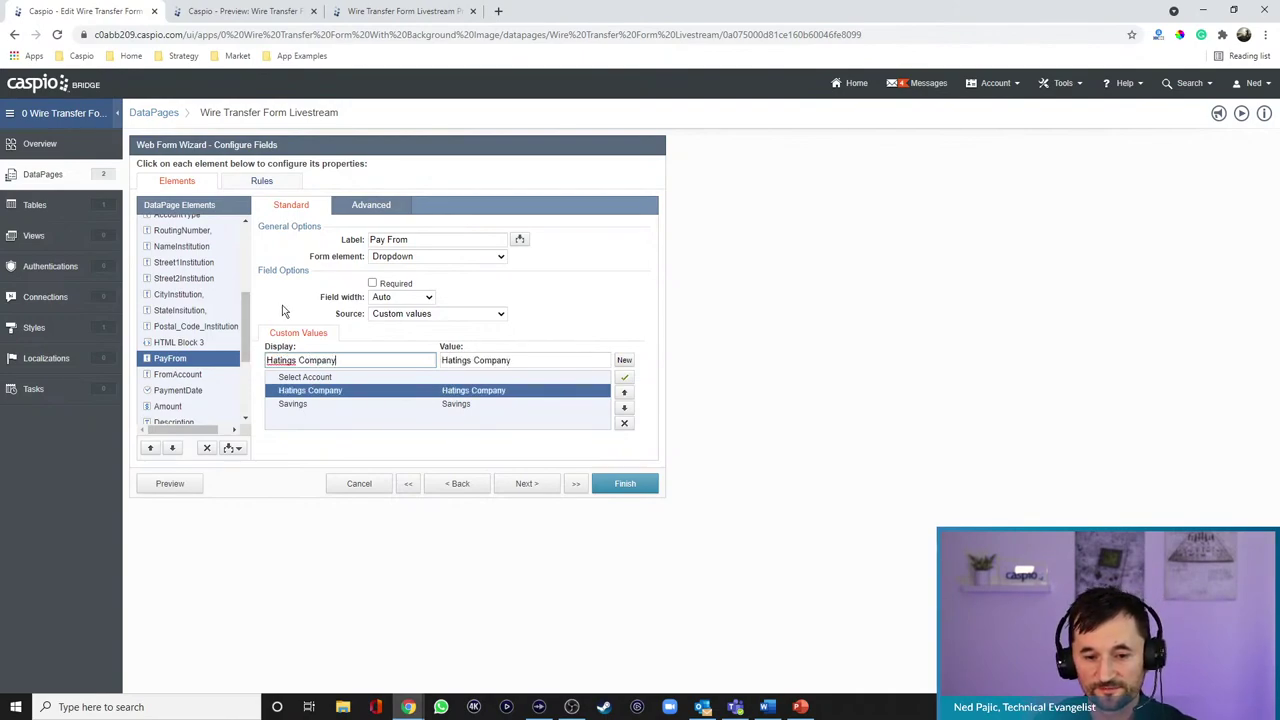
pyautogui.write('s')
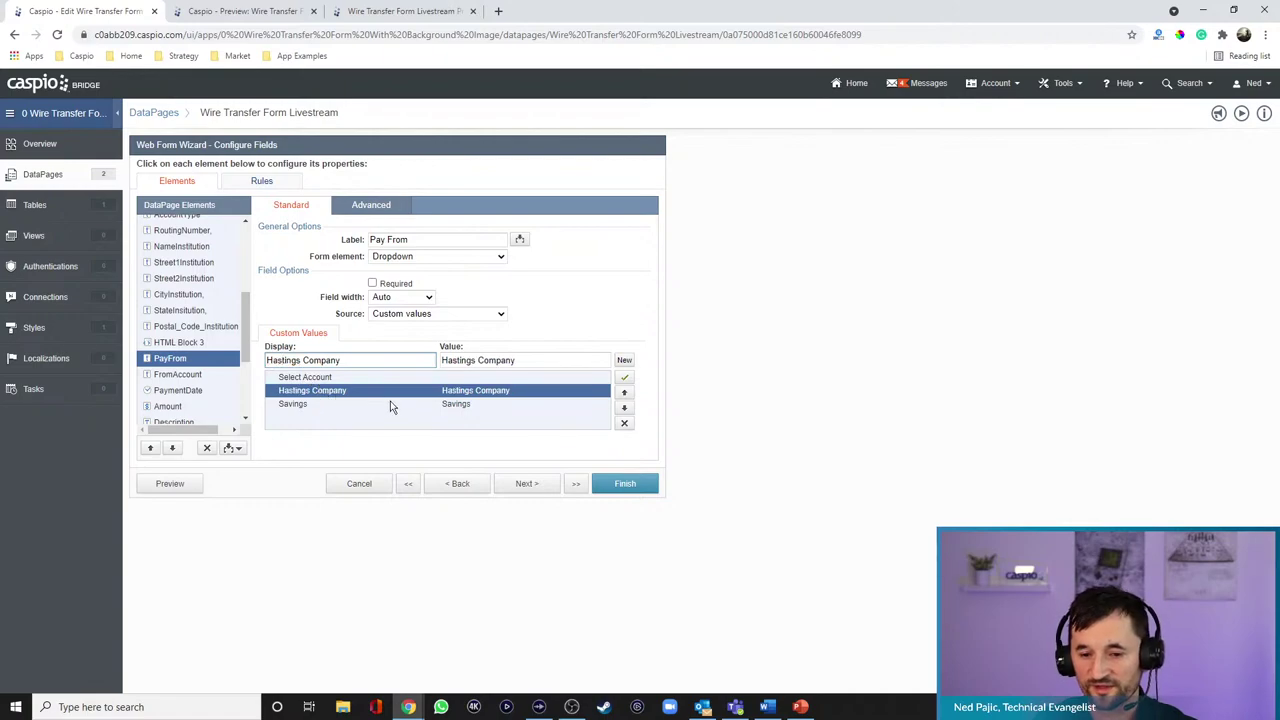
pyautogui.click(336, 405)
pyautogui.doubleClick(320, 361)
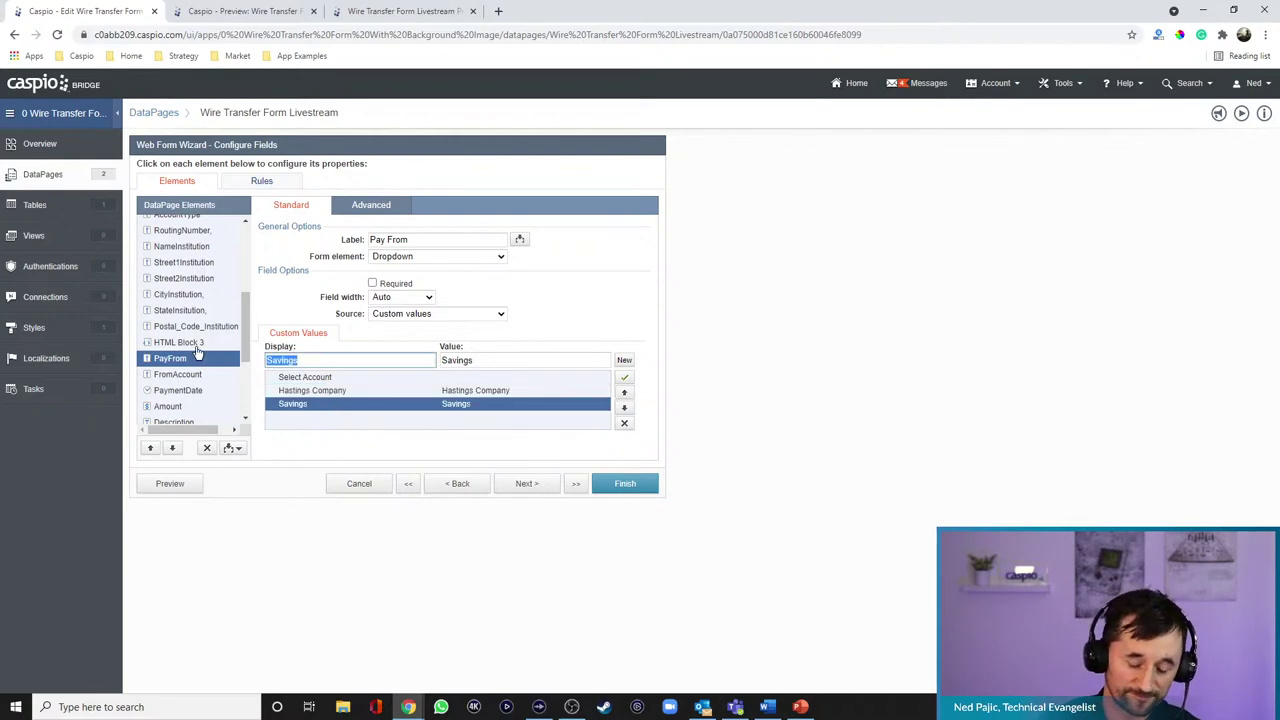
pyautogui.write('Jordans Company')
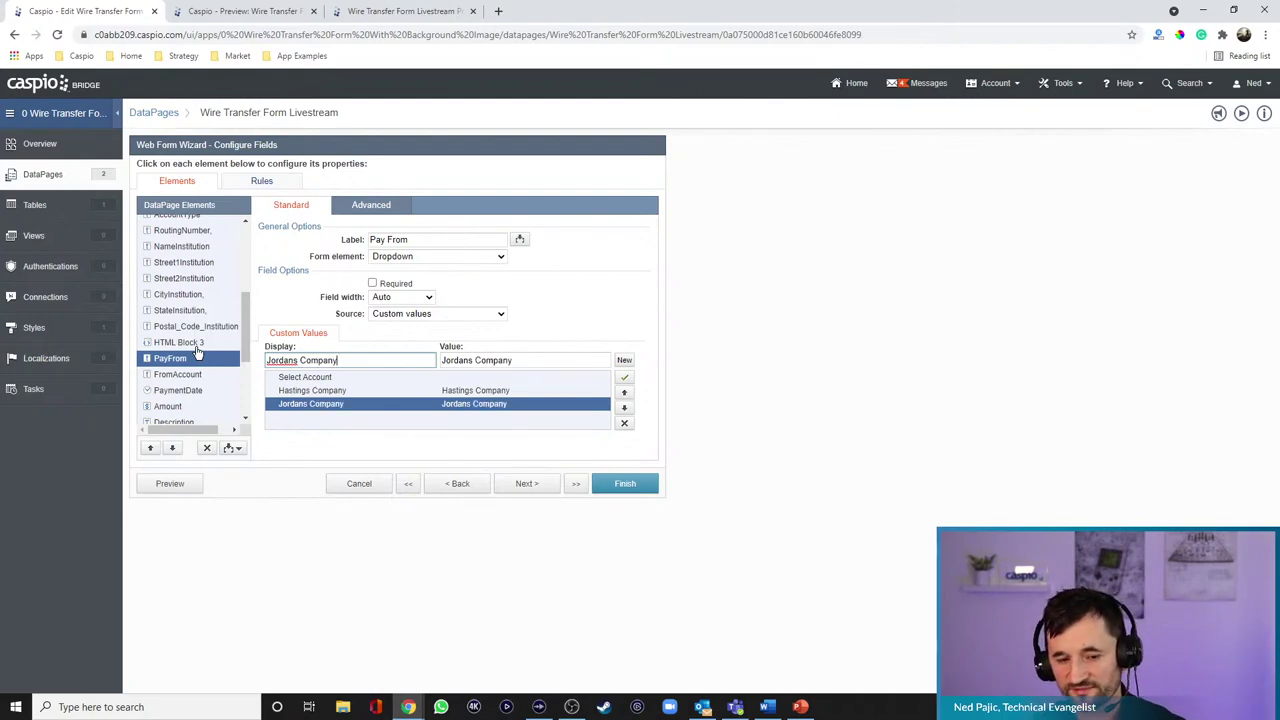
# - Relabel the FromAccount field "From Account" and set its label position to Top
pyautogui.click(177, 378)
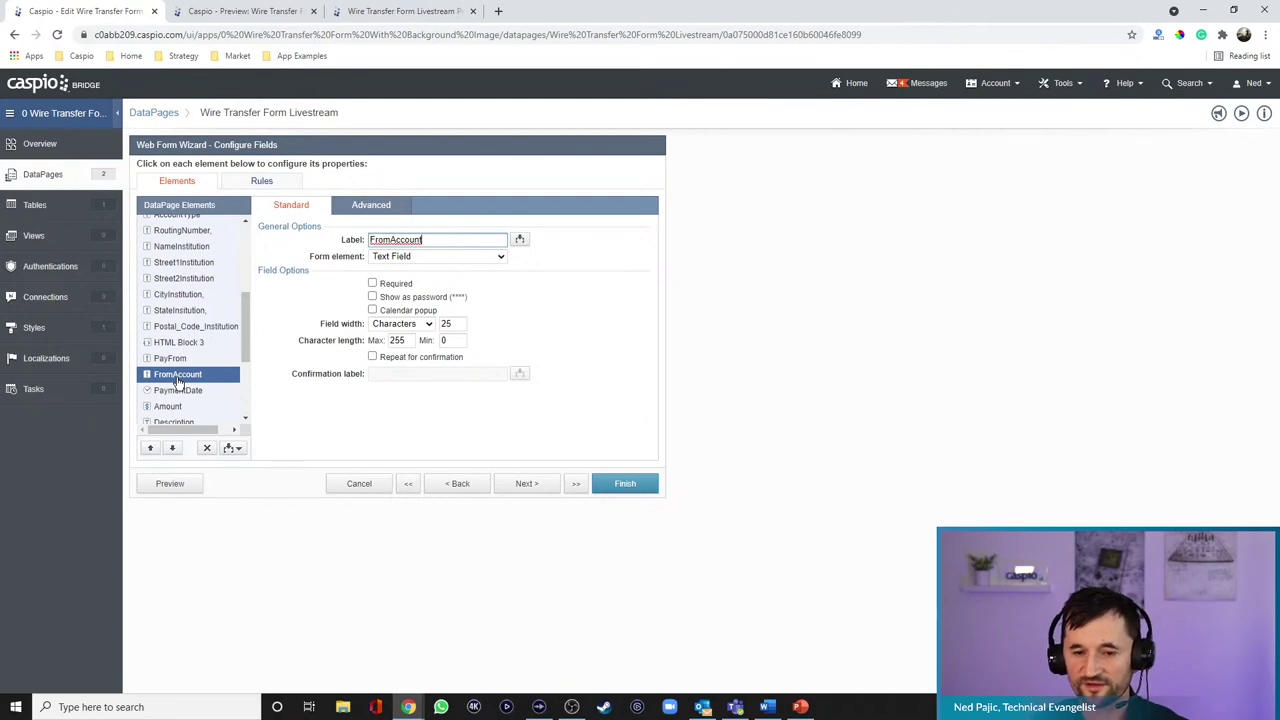
pyautogui.click(391, 239)
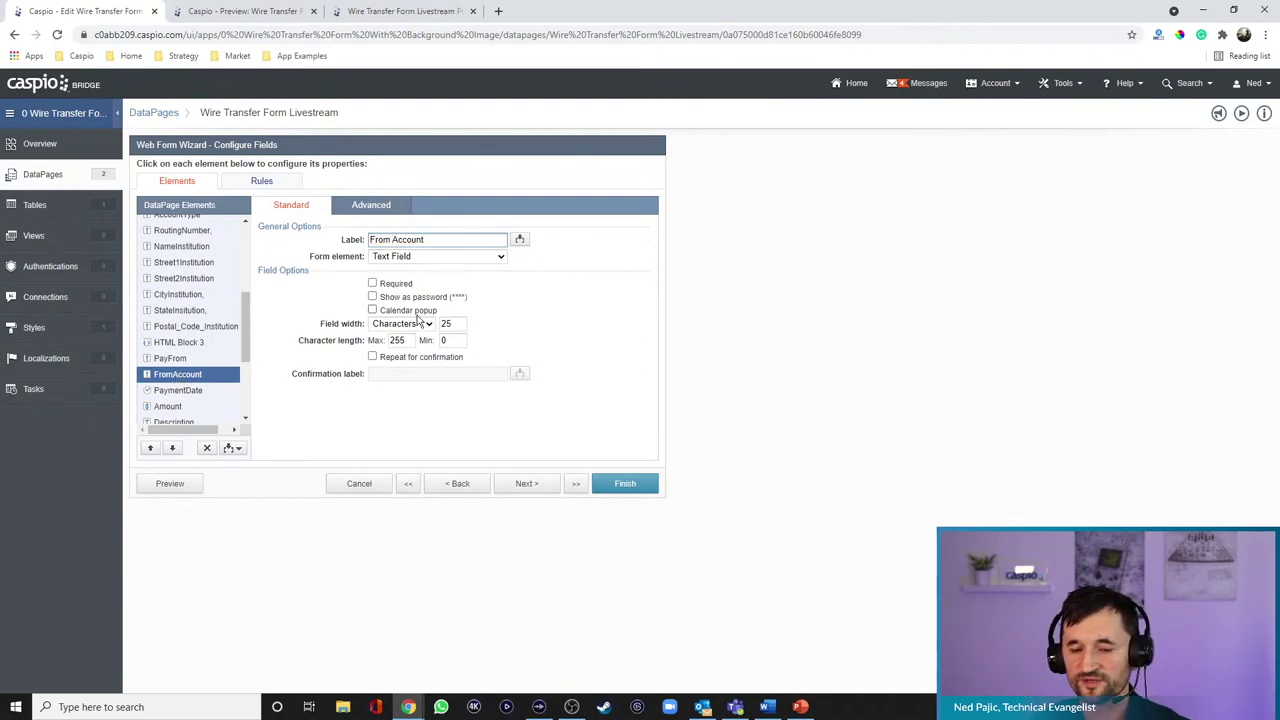
pyautogui.click(371, 205)
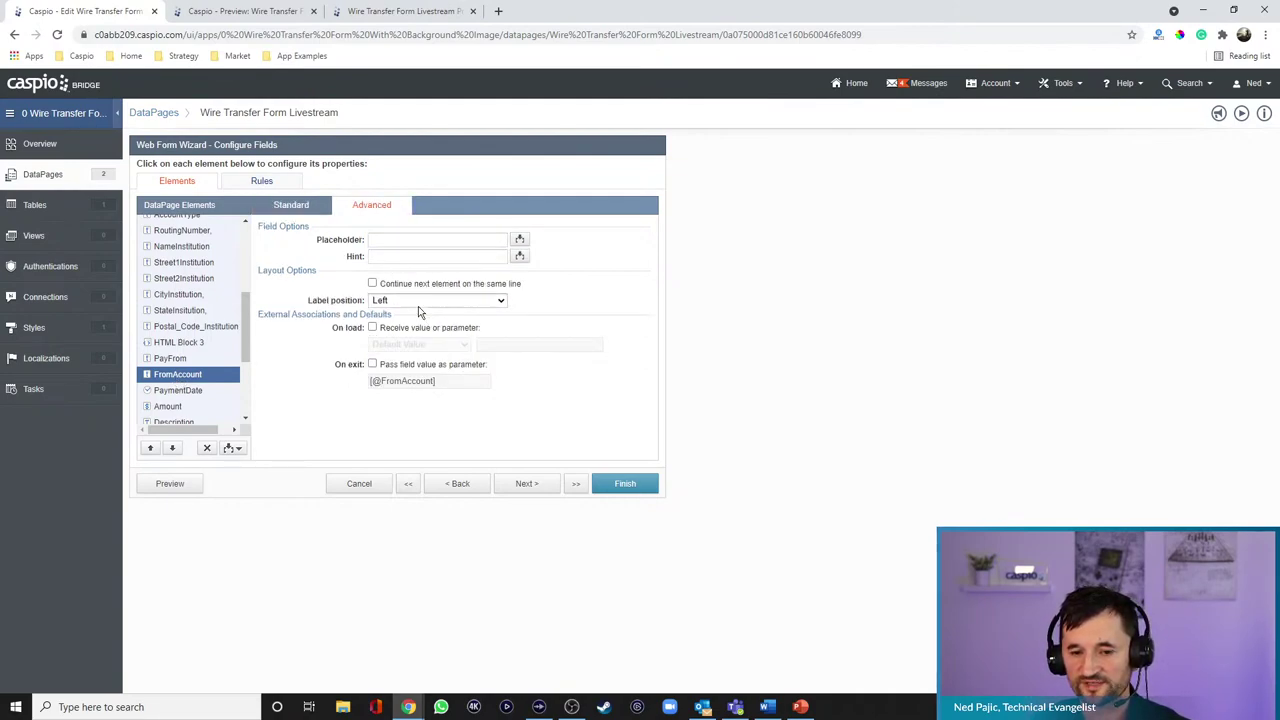
pyautogui.click(420, 300)
pyautogui.click(418, 316)
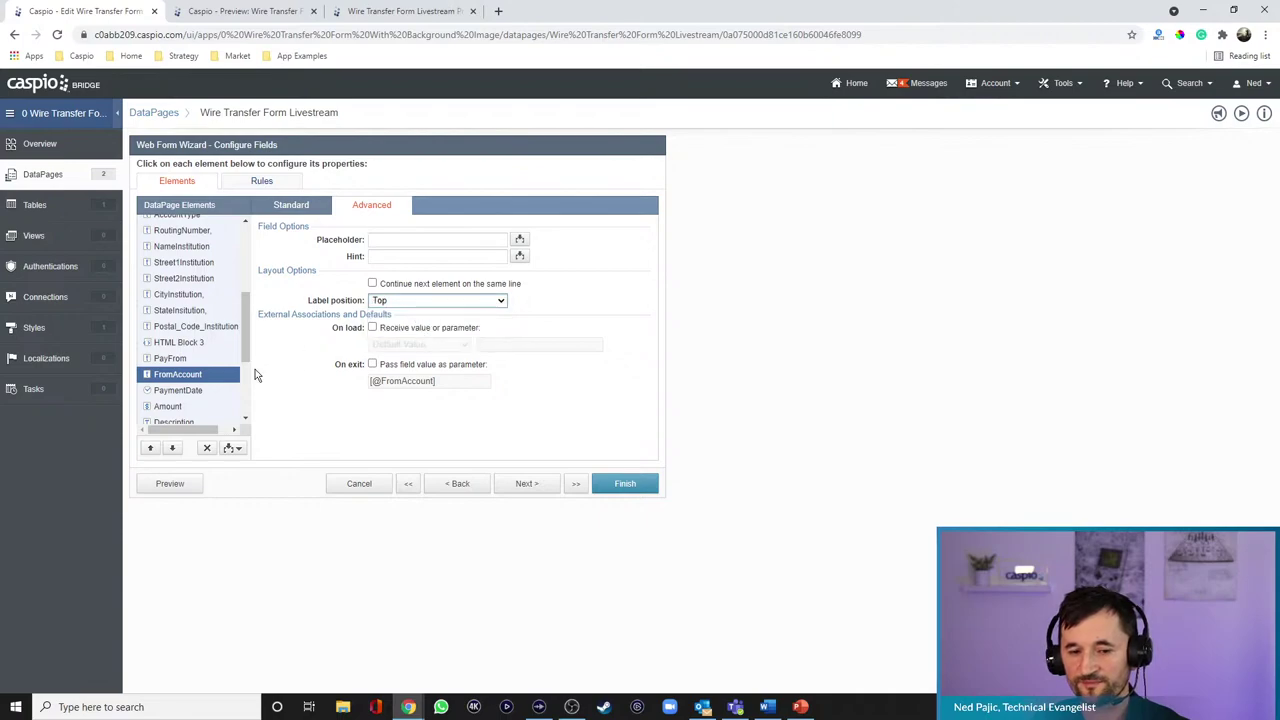
# - Set PayFrom to continue the next element on the same line and reselect FromAccount
pyautogui.click(185, 359)
pyautogui.click(414, 268)
pyautogui.click(172, 376)
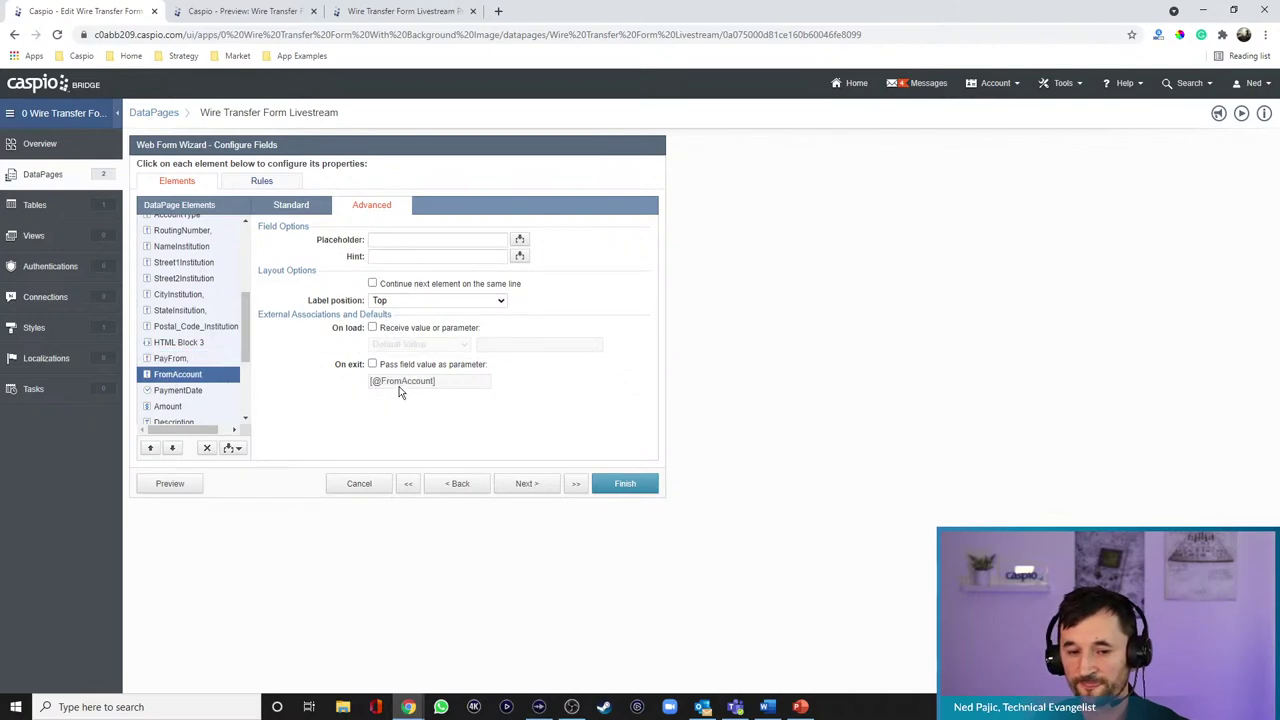
# - Turn FromAccount into a Dropdown whose first custom entry displays "Select Account" with an empty value
pyautogui.click(300, 207)
pyautogui.click(400, 257)
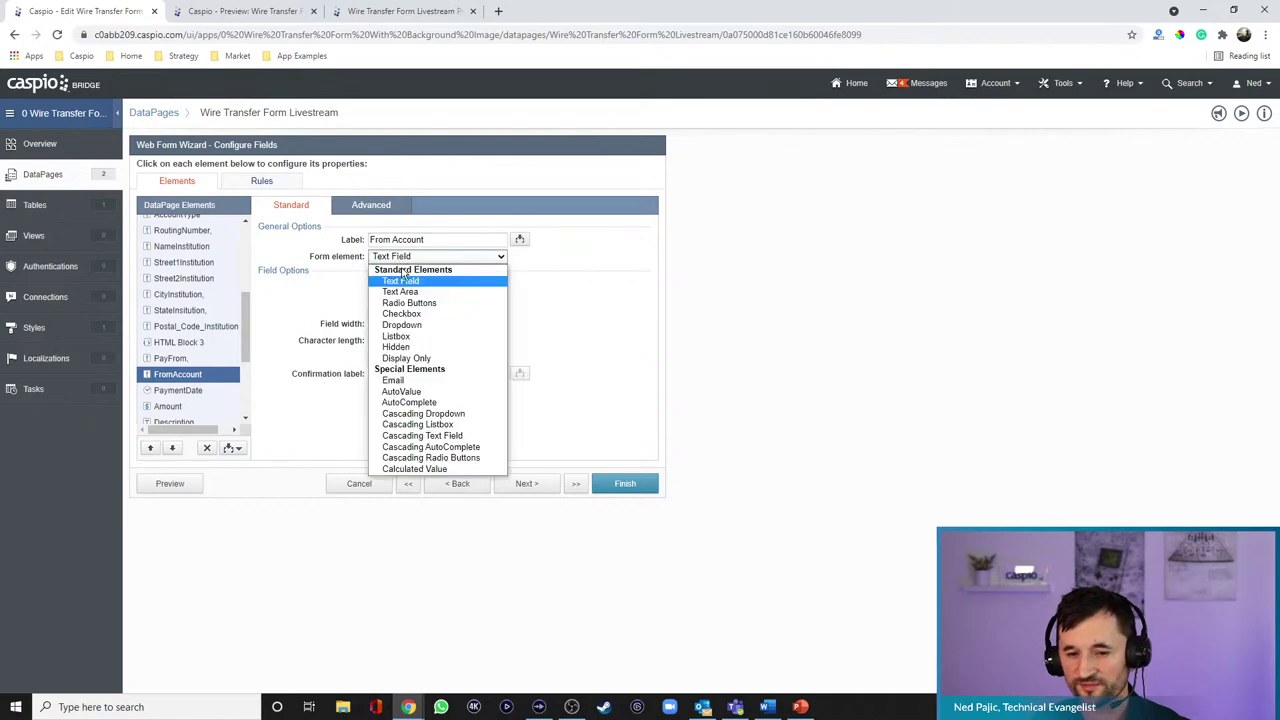
pyautogui.click(403, 325)
pyautogui.click(384, 361)
pyautogui.write('S')
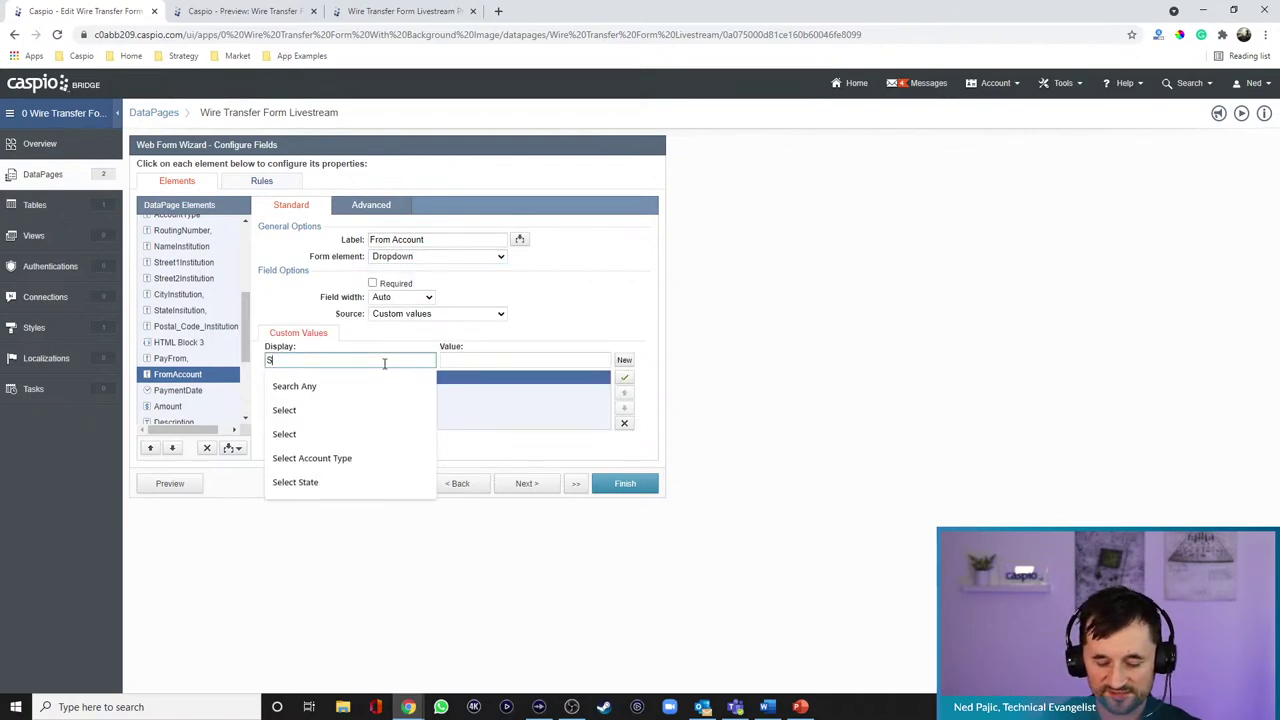
pyautogui.write('elect Account')
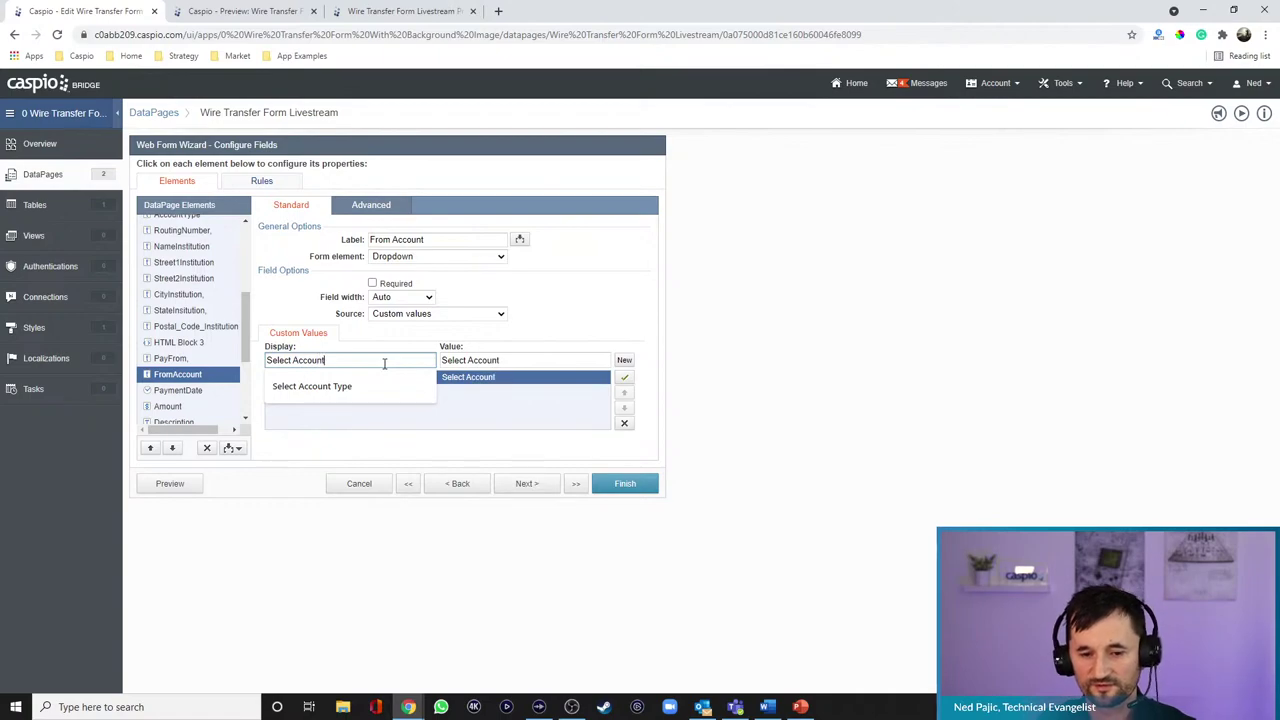
pyautogui.press('Tab')
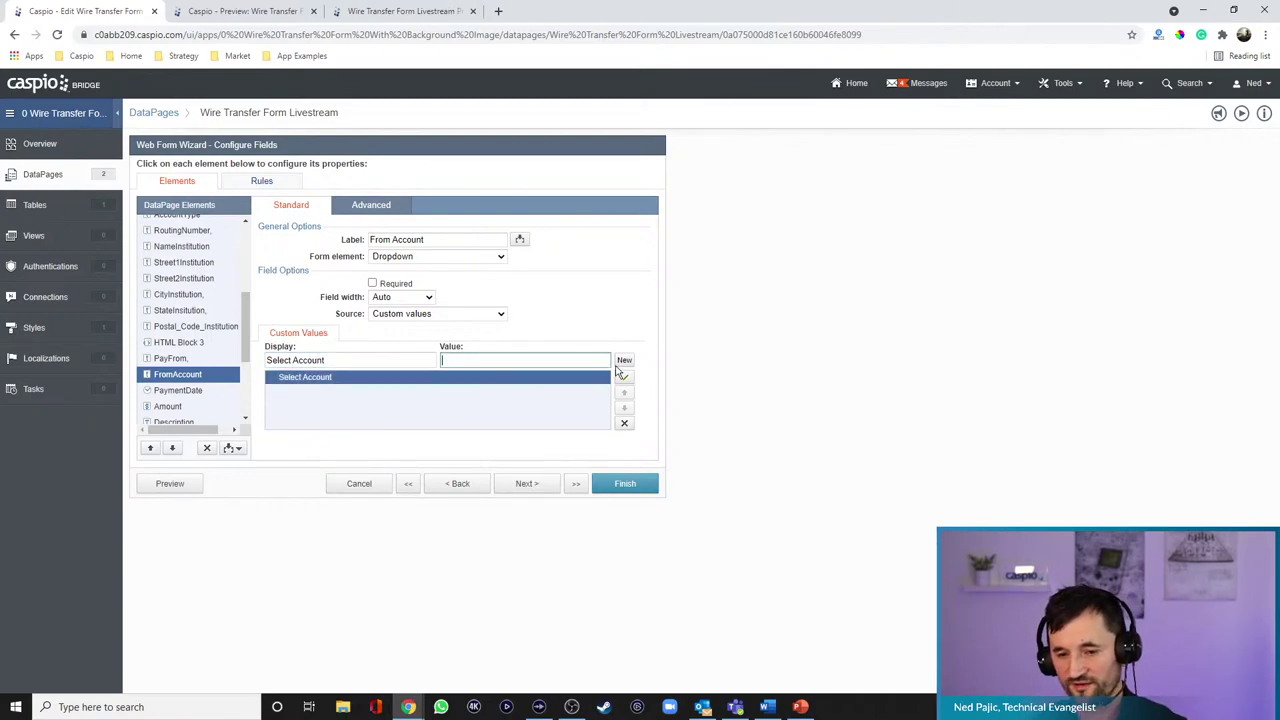
# - Add the custom values "Checkings" and "Savins" to the FromAccount dropdown and preview the form
pyautogui.click(623, 362)
pyautogui.write('Checkings')
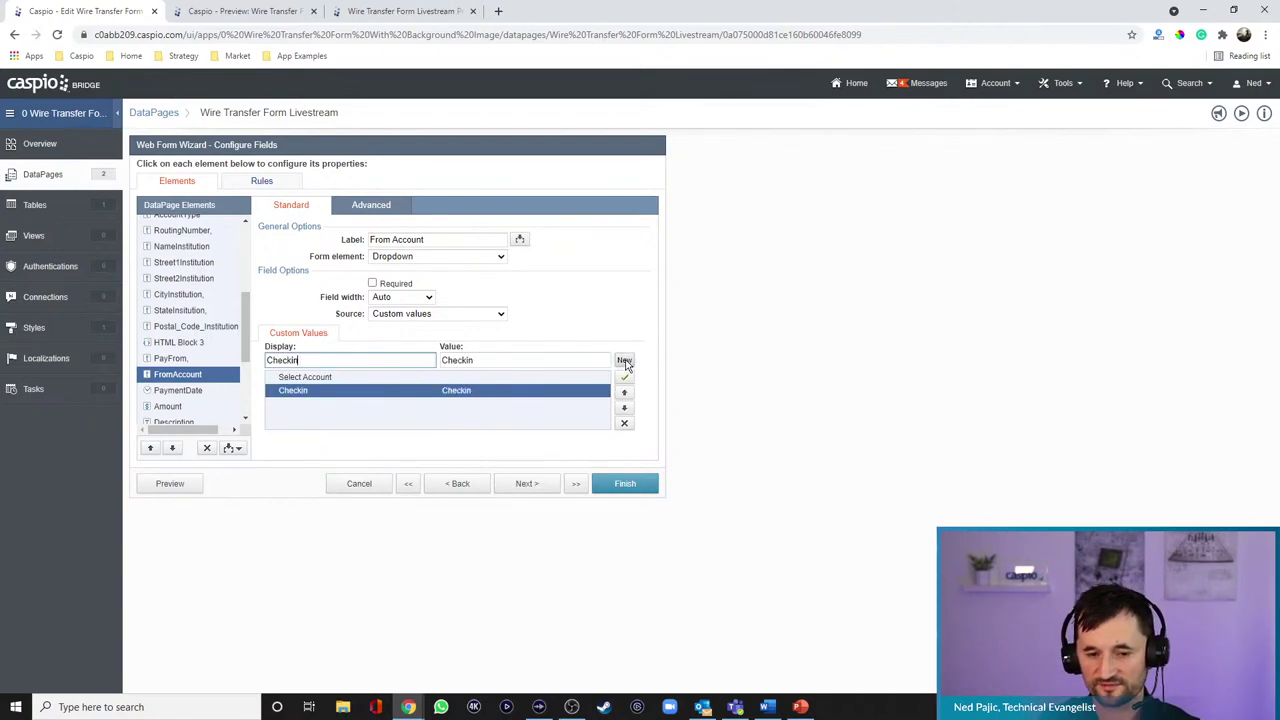
pyautogui.click(623, 362)
pyautogui.write('Savins')
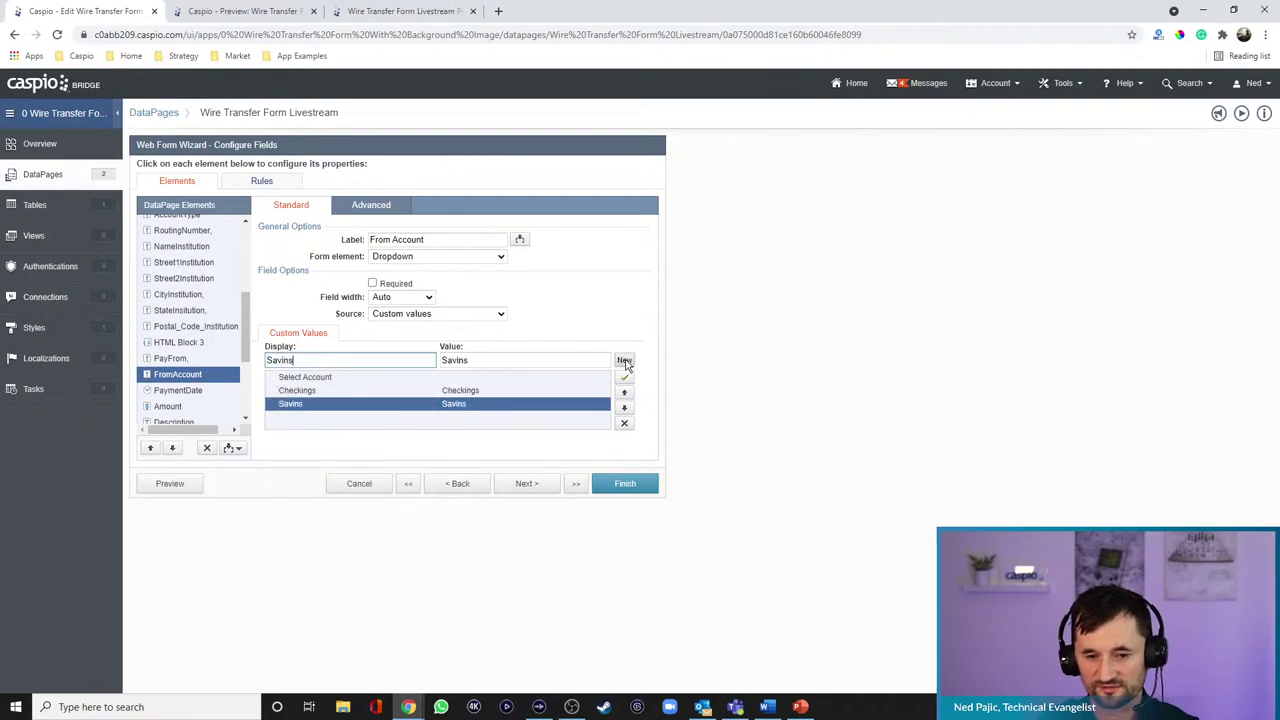
pyautogui.click(166, 485)
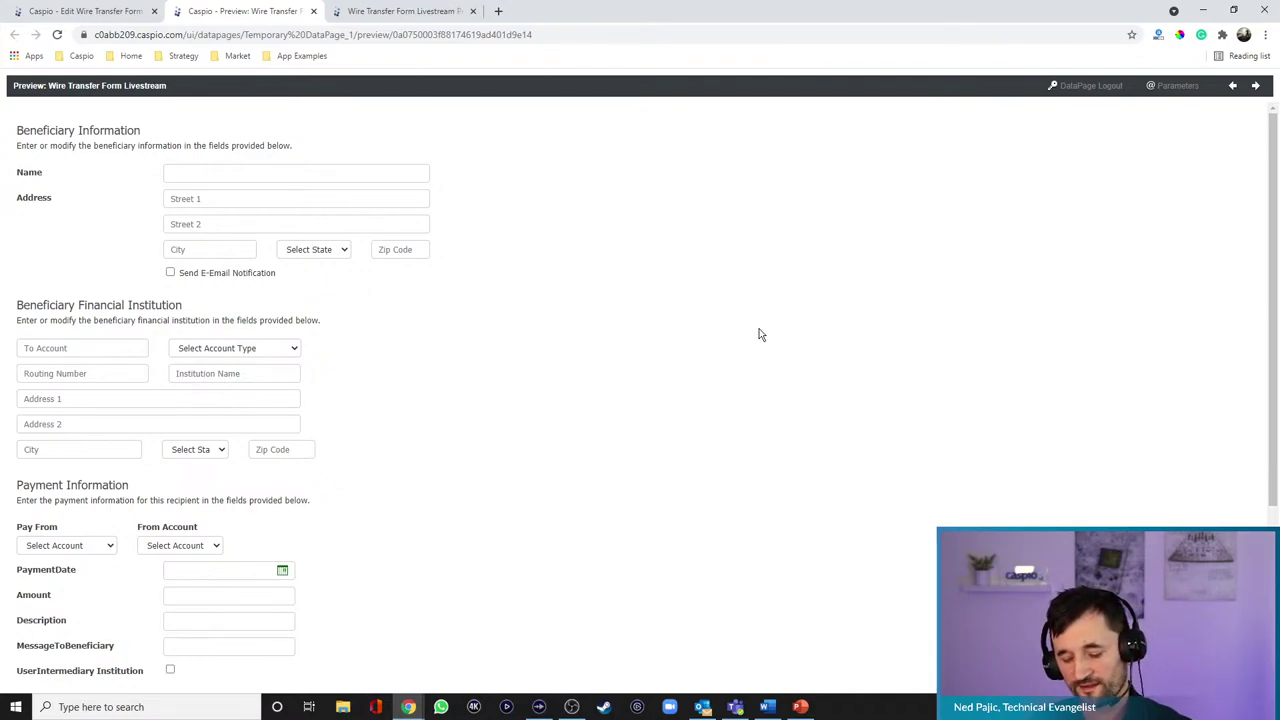
# - Return to the form editor, review the element list, and finish the wizard to save the Wire Transfer Form Livestream DataPage
pyautogui.click(105, 12)
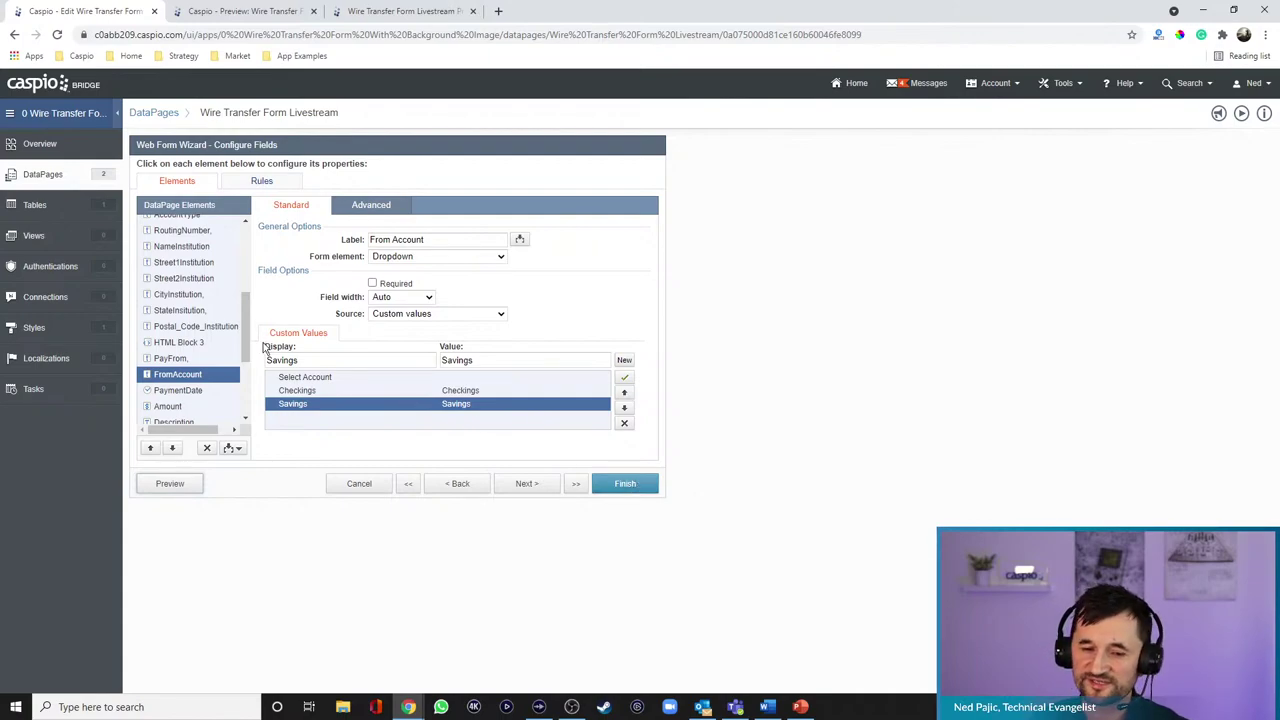
pyautogui.scroll(1, 201, 271)
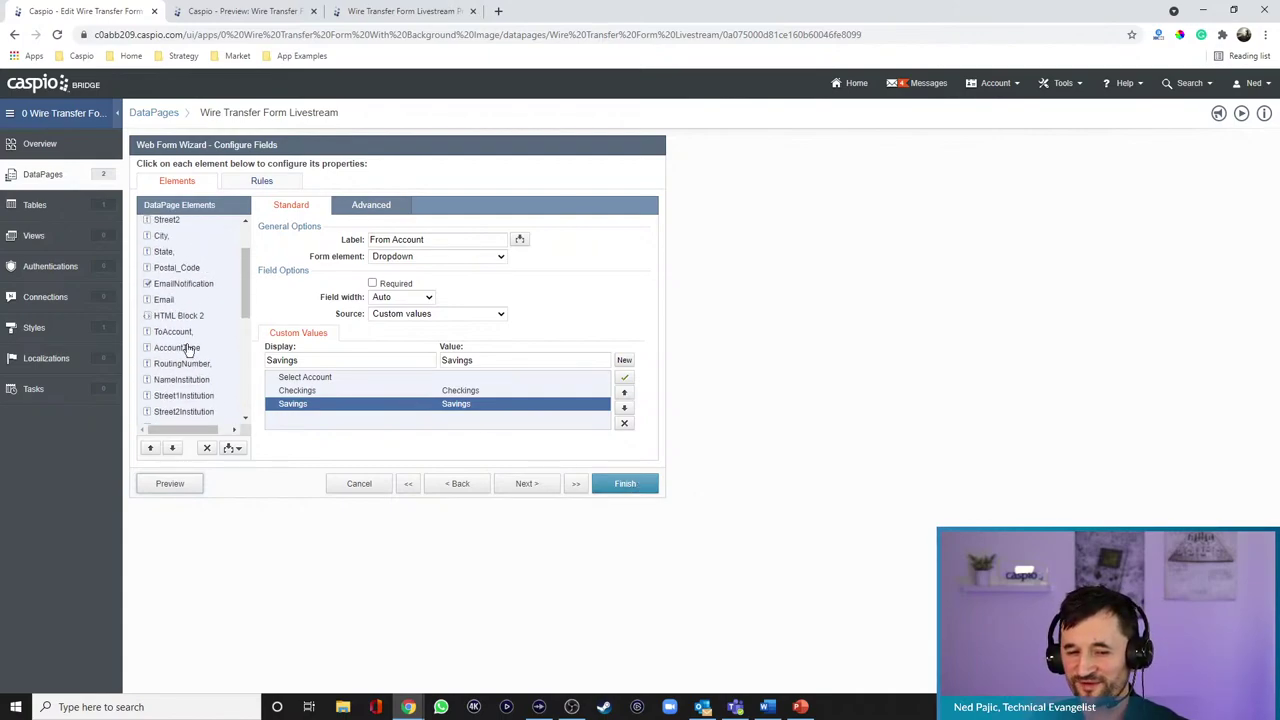
pyautogui.scroll(-3, 231, 412)
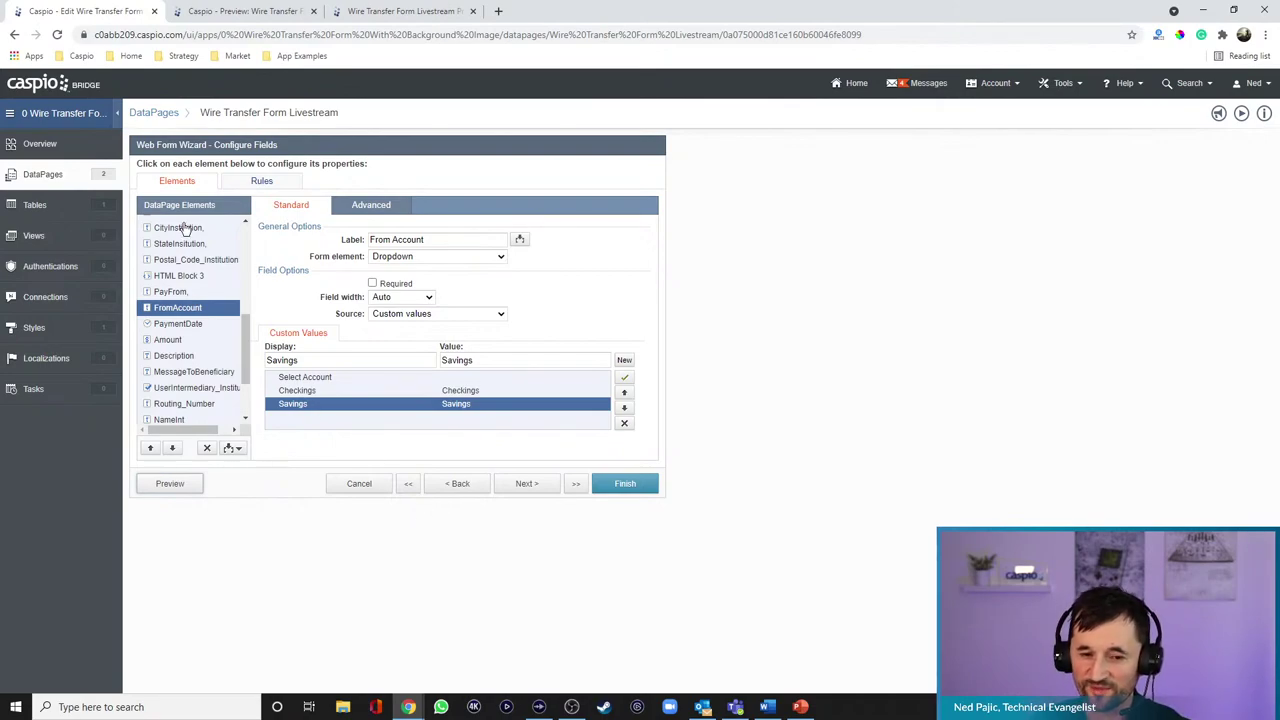
pyautogui.scroll(5, 218, 297)
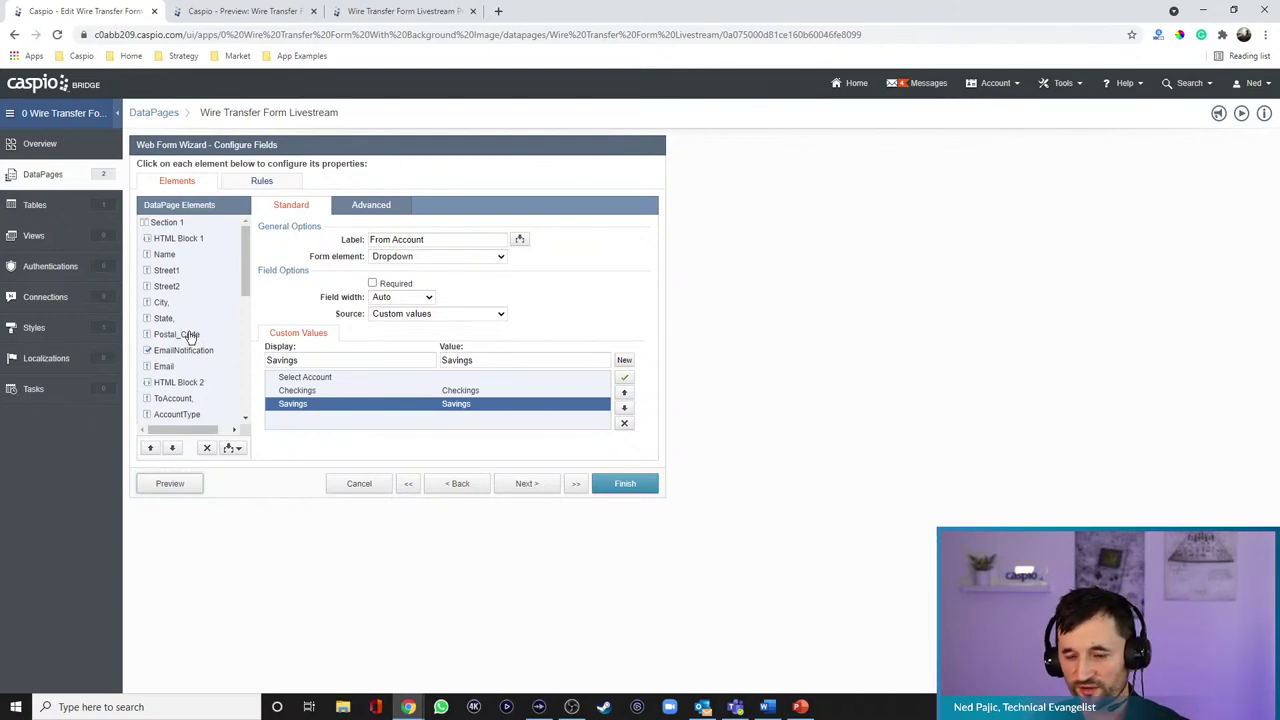
pyautogui.click(636, 489)
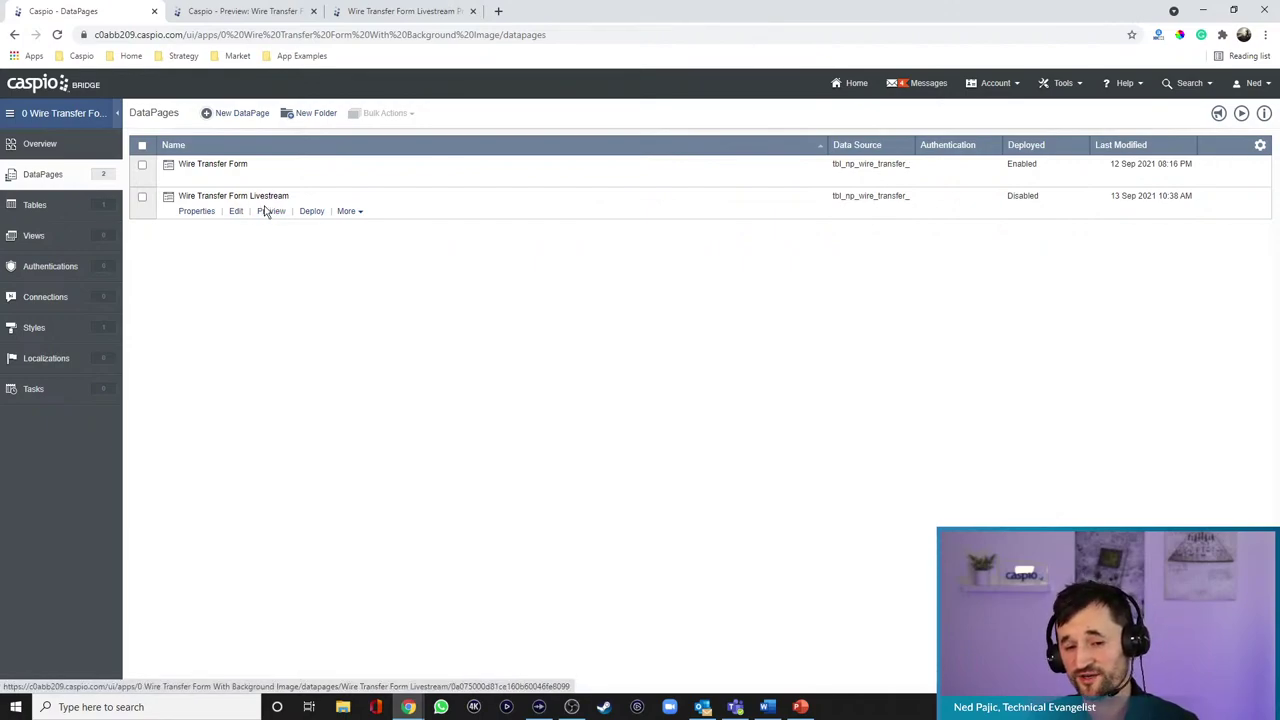
# - View the Revisions History of Wire Transfer Form Livestream and return to the DataPages list
pyautogui.click(346, 211)
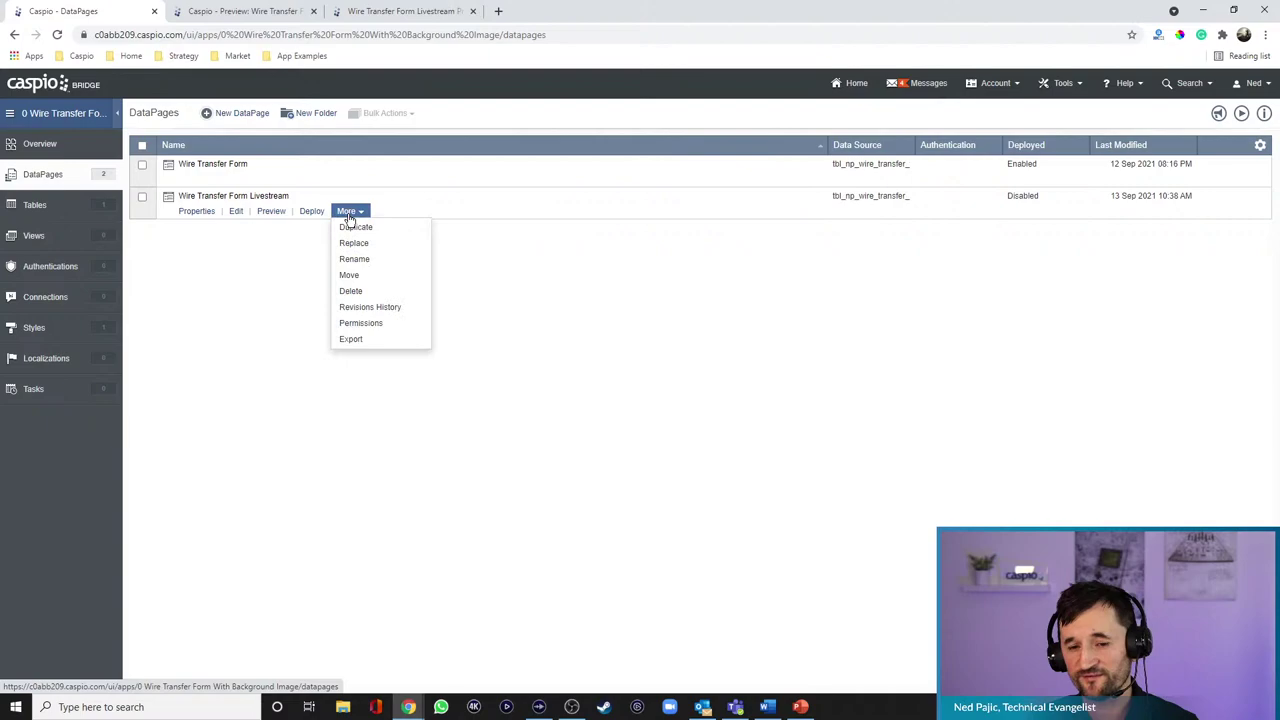
pyautogui.click(395, 317)
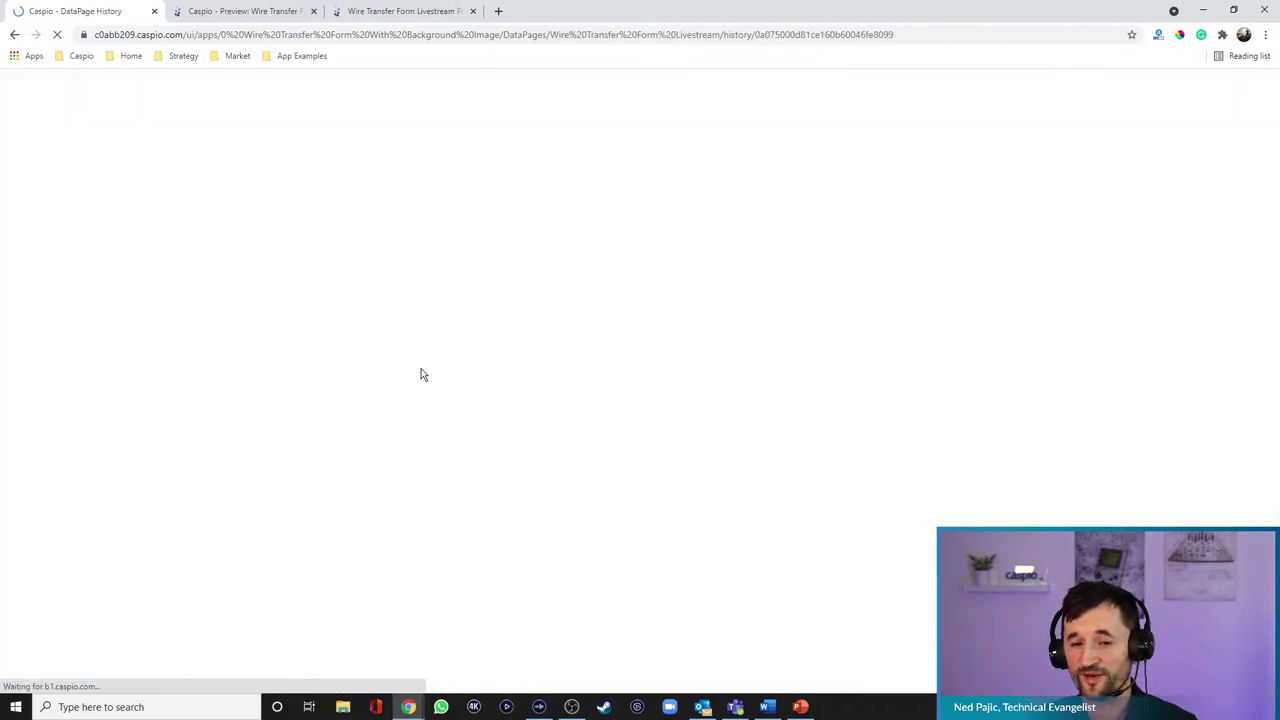
pyautogui.moveTo(200, 165)
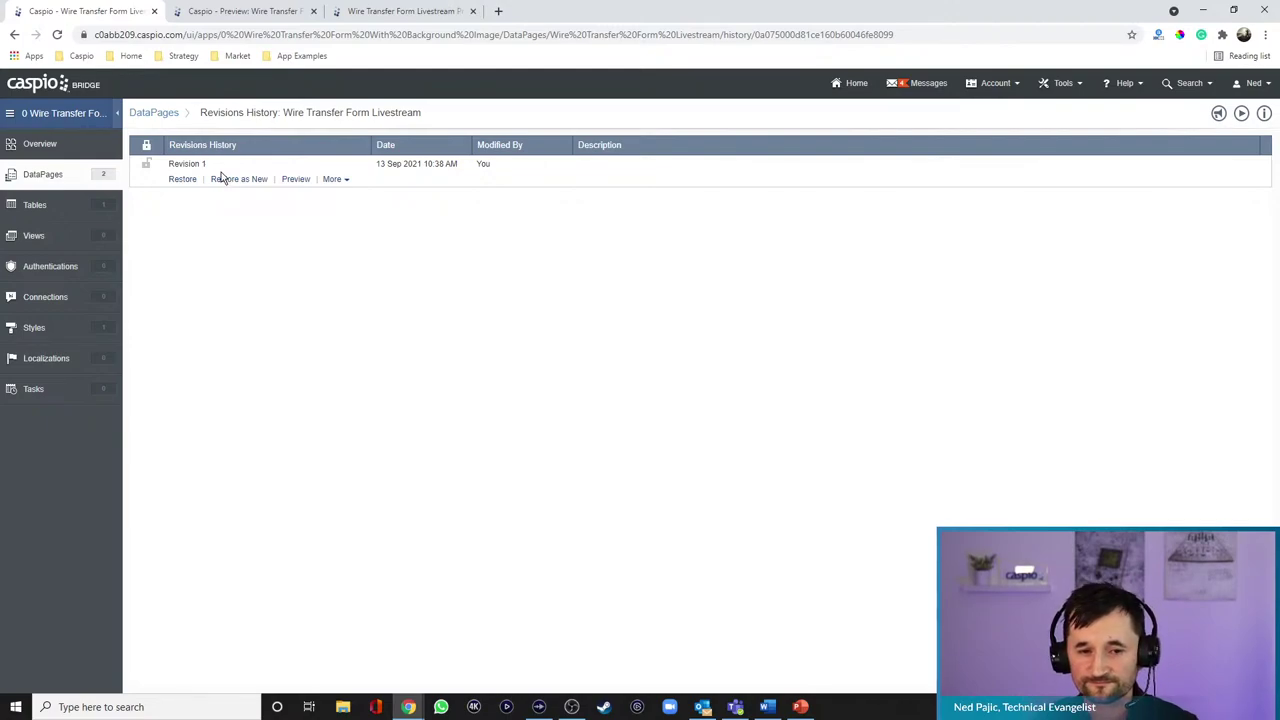
pyautogui.click(91, 178)
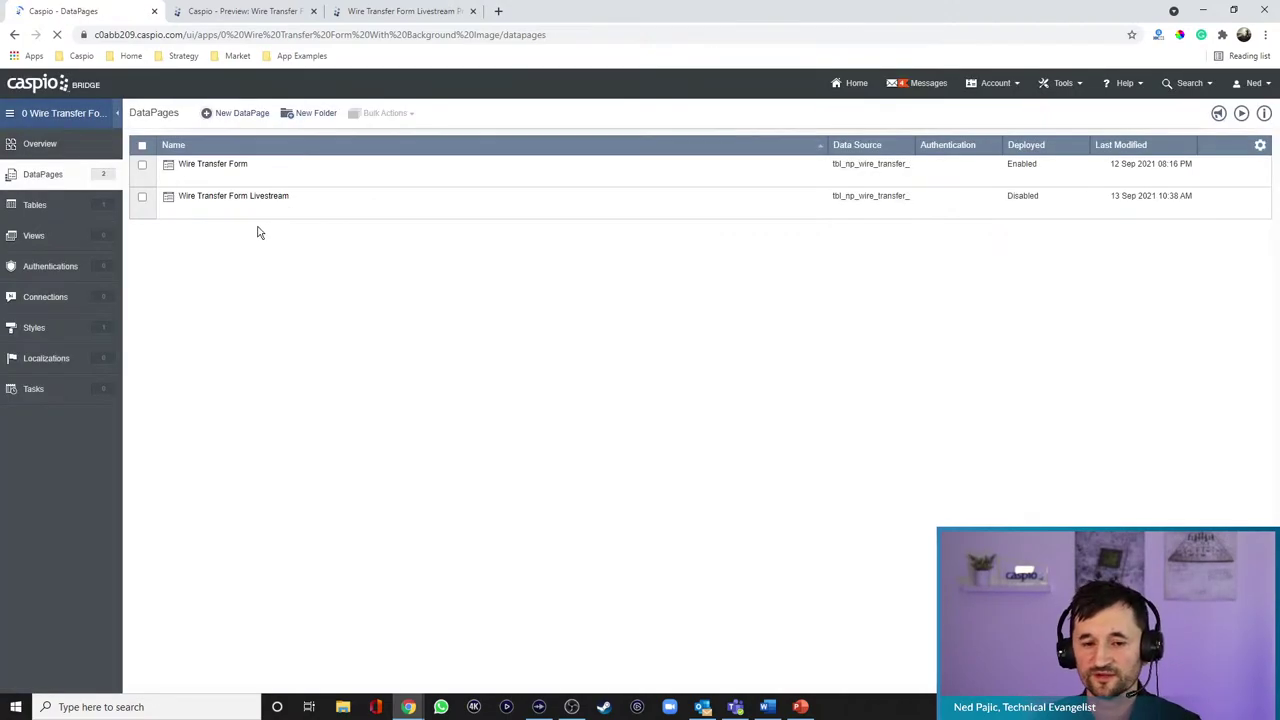
# - Reopen Wire Transfer Form Livestream for editing at field configuration and set the Name field's placeholder to "Must be a legal name"
pyautogui.click(236, 212)
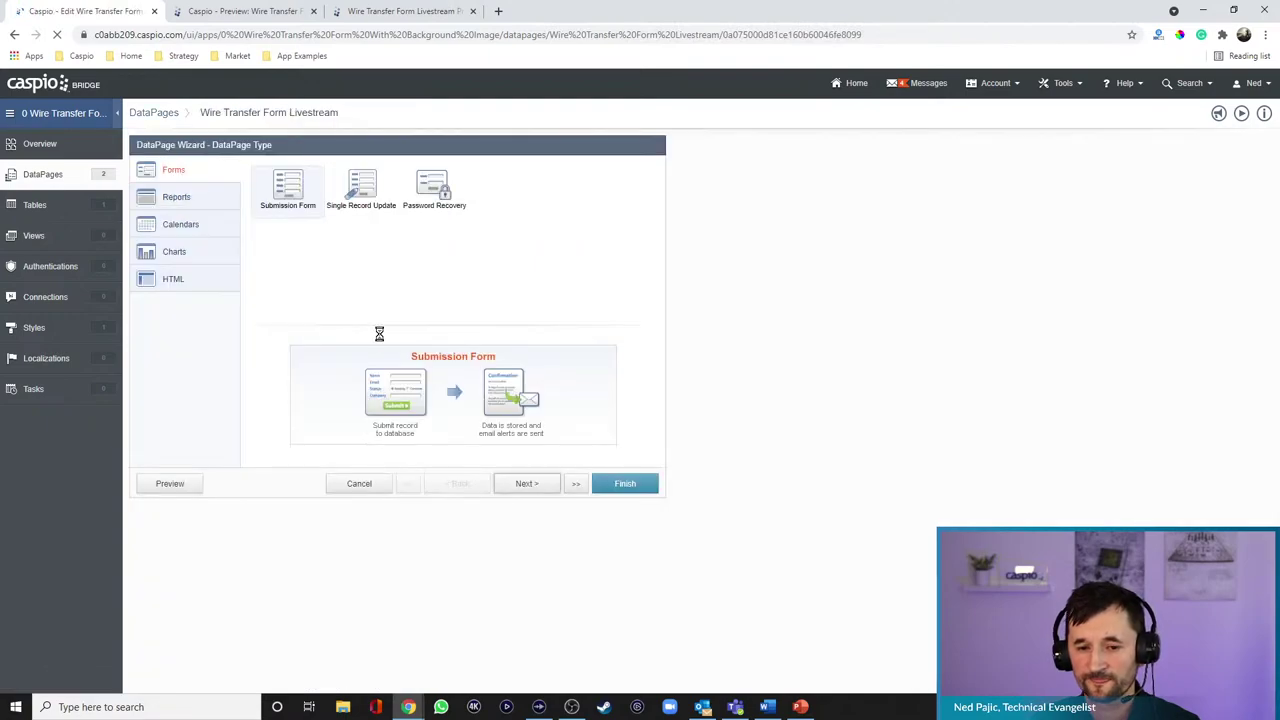
pyautogui.click(524, 484)
pyautogui.click(524, 486)
pyautogui.click(524, 486)
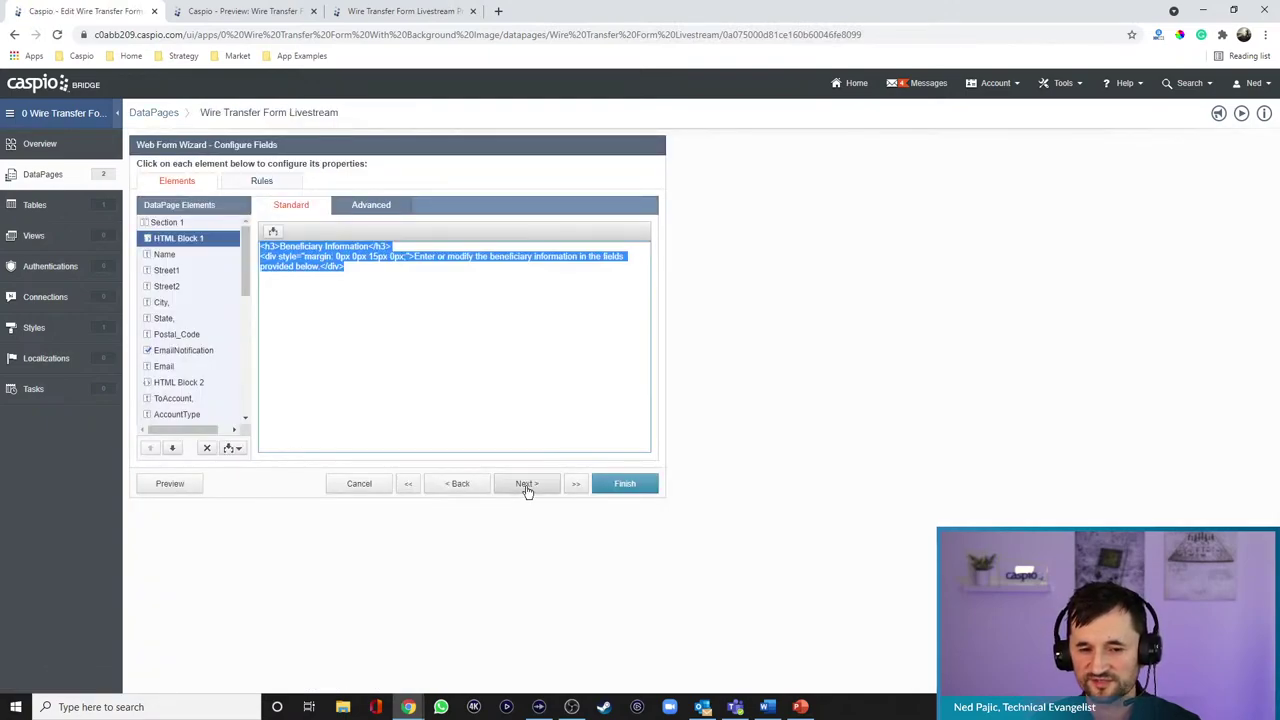
pyautogui.click(165, 255)
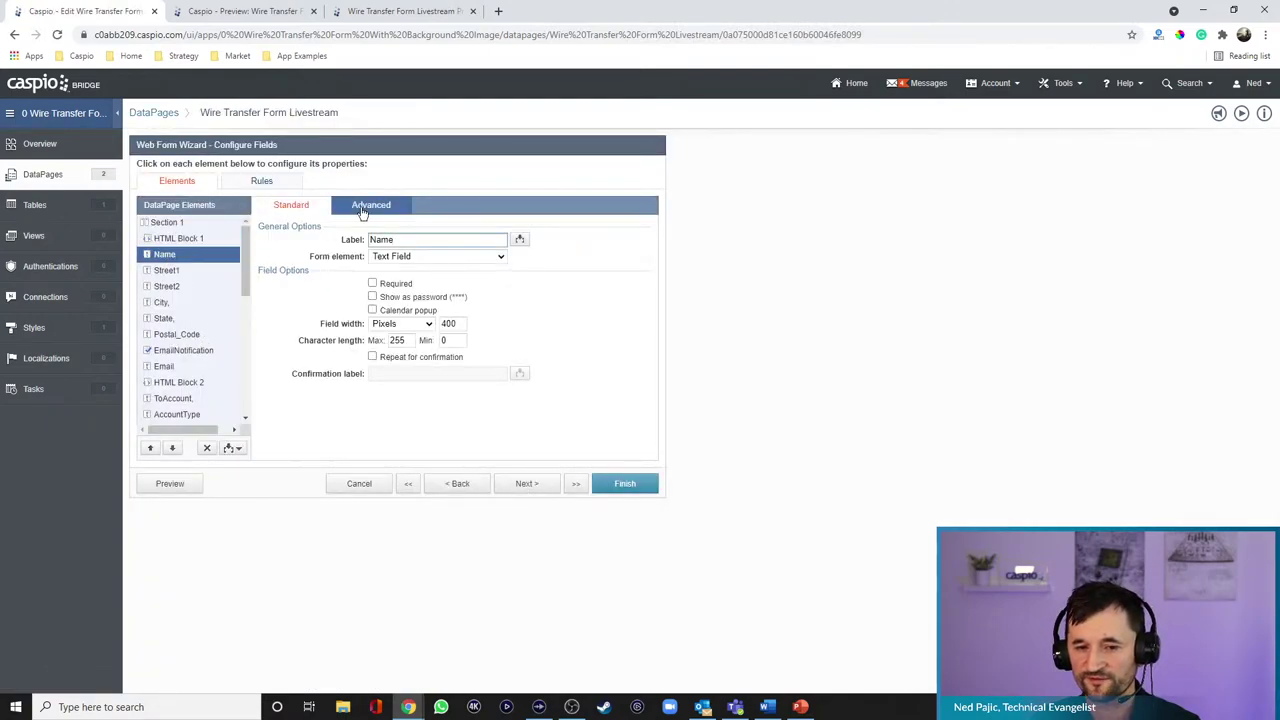
pyautogui.click(368, 208)
pyautogui.click(396, 238)
pyautogui.write('Must be a legan nam')
pyautogui.press('BackSpace')
pyautogui.write('l name')
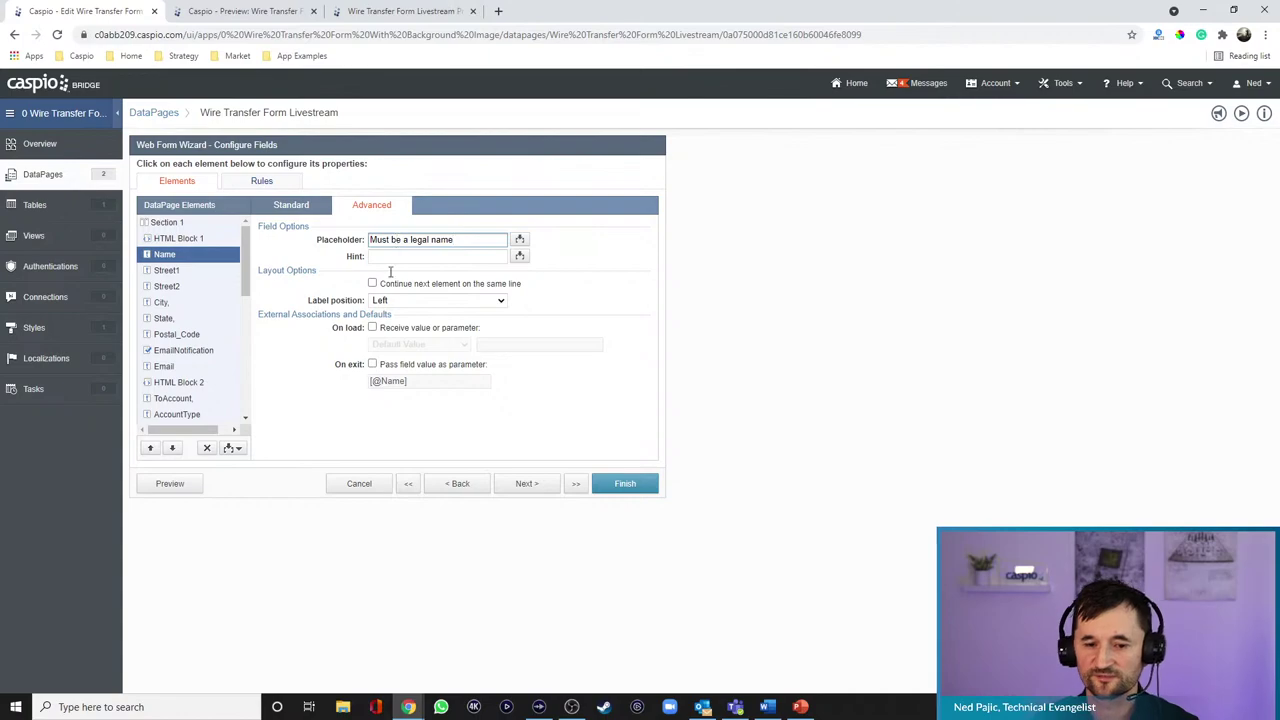
# - Preview the form with the new Name placeholder and save the DataPage
pyautogui.click(196, 483)
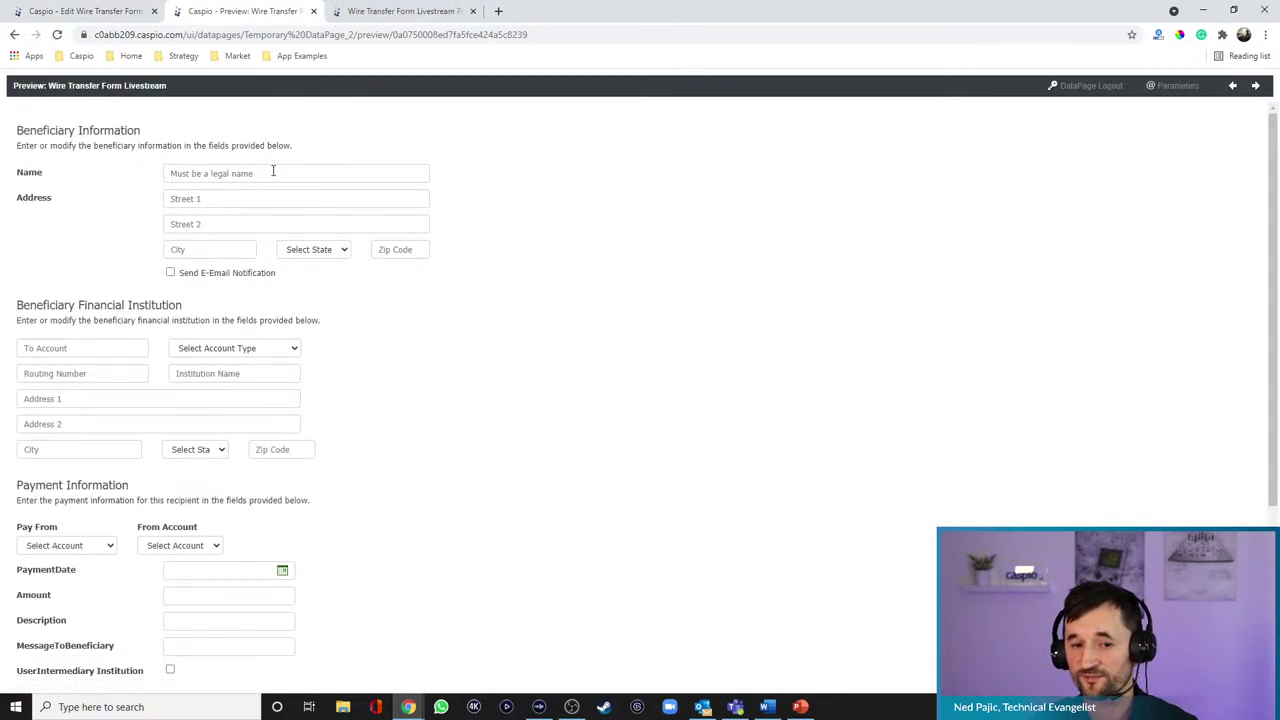
pyautogui.click(106, 11)
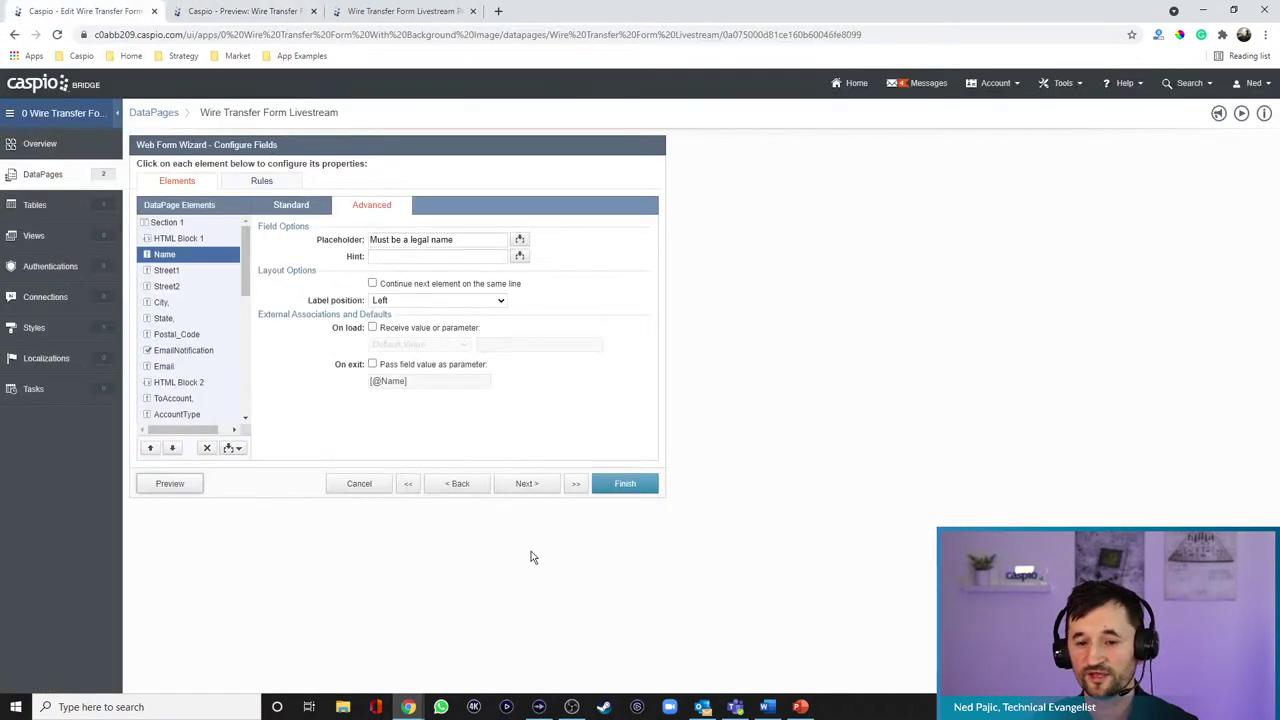
pyautogui.click(614, 486)
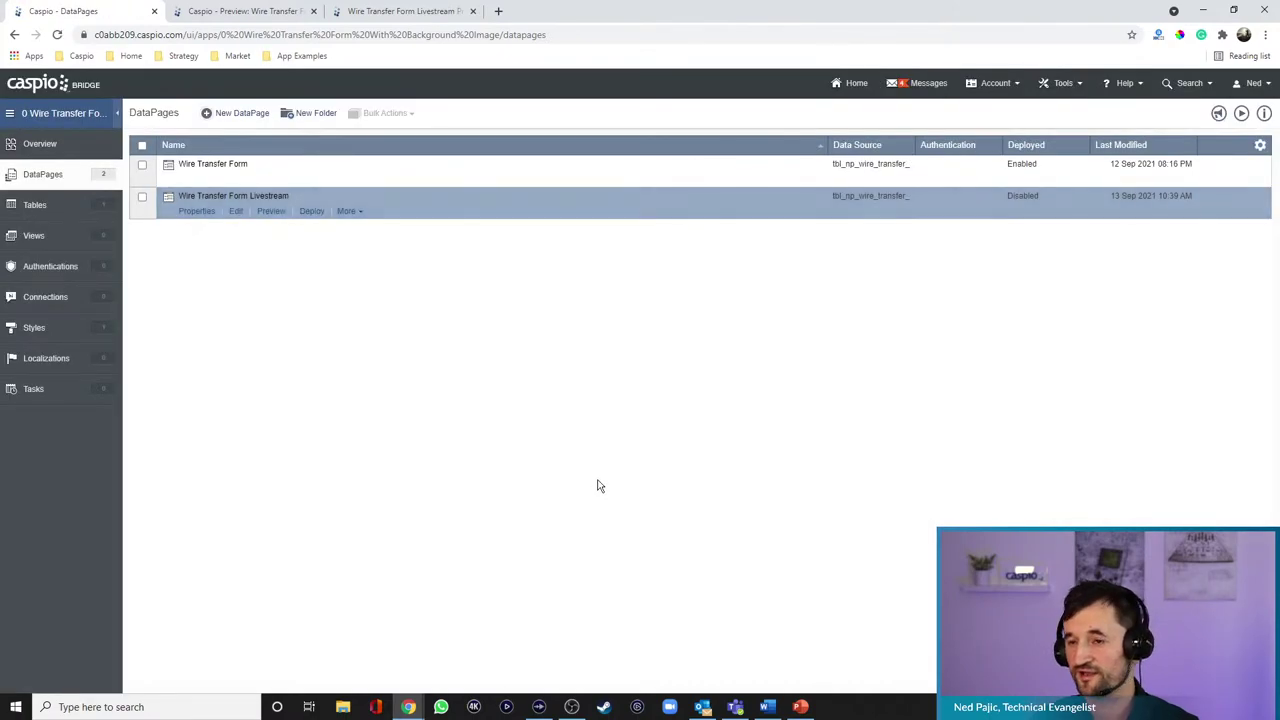
# - Check the saved revisions in the form's Revisions History again and go back to the DataPages list
pyautogui.click(352, 212)
pyautogui.click(364, 310)
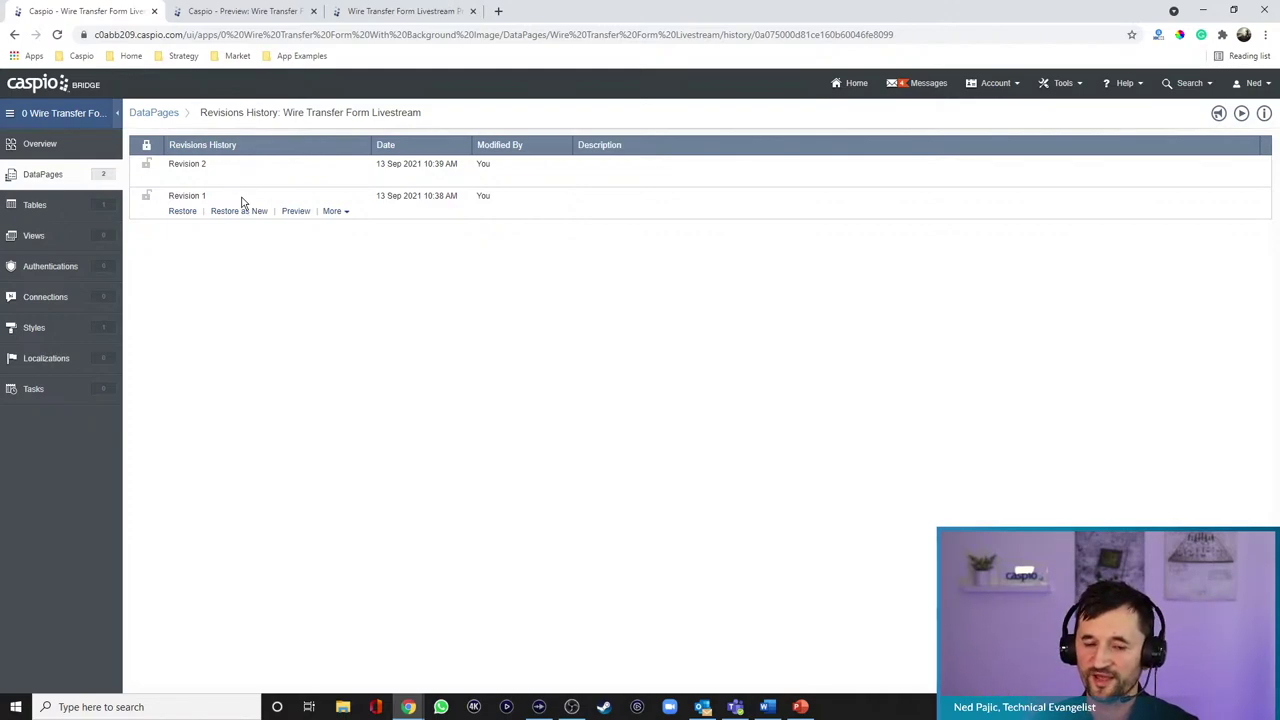
pyautogui.click(50, 179)
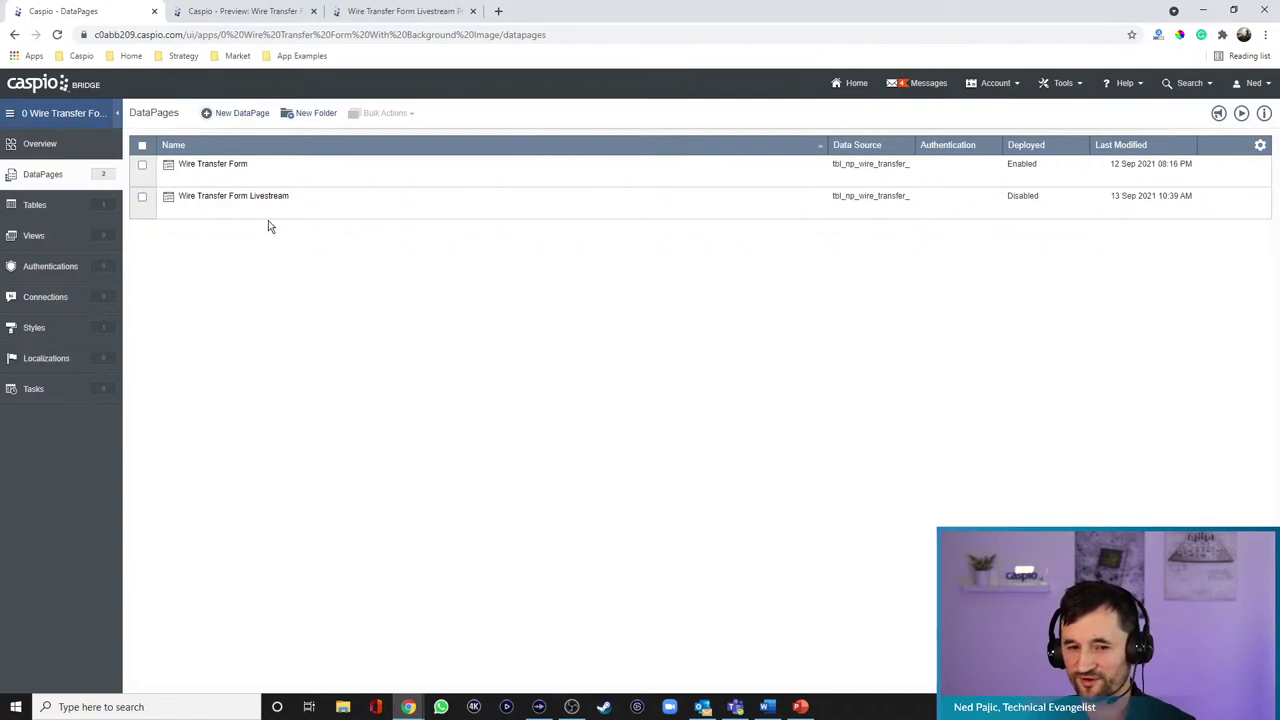
# - Reopen Wire Transfer Form Livestream for editing and select the FromAccount element in field configuration
pyautogui.moveTo(237, 214)
pyautogui.click(237, 213)
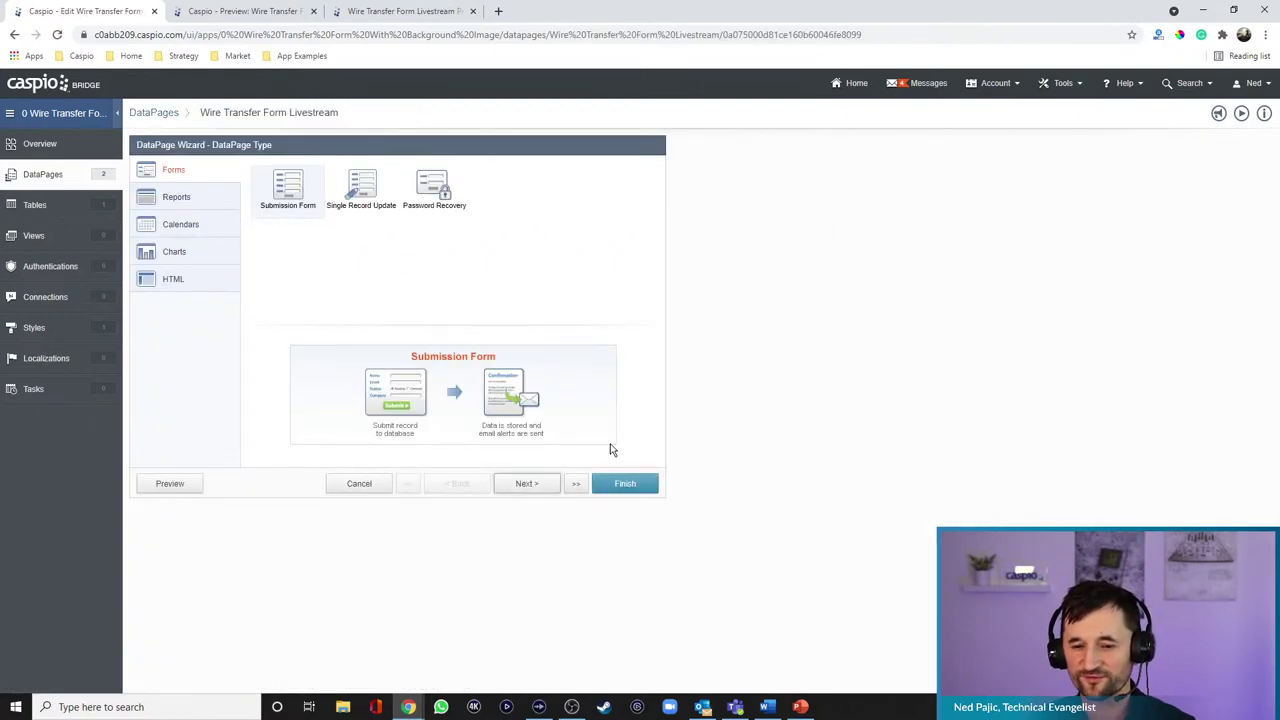
pyautogui.click(527, 484)
pyautogui.click(527, 484)
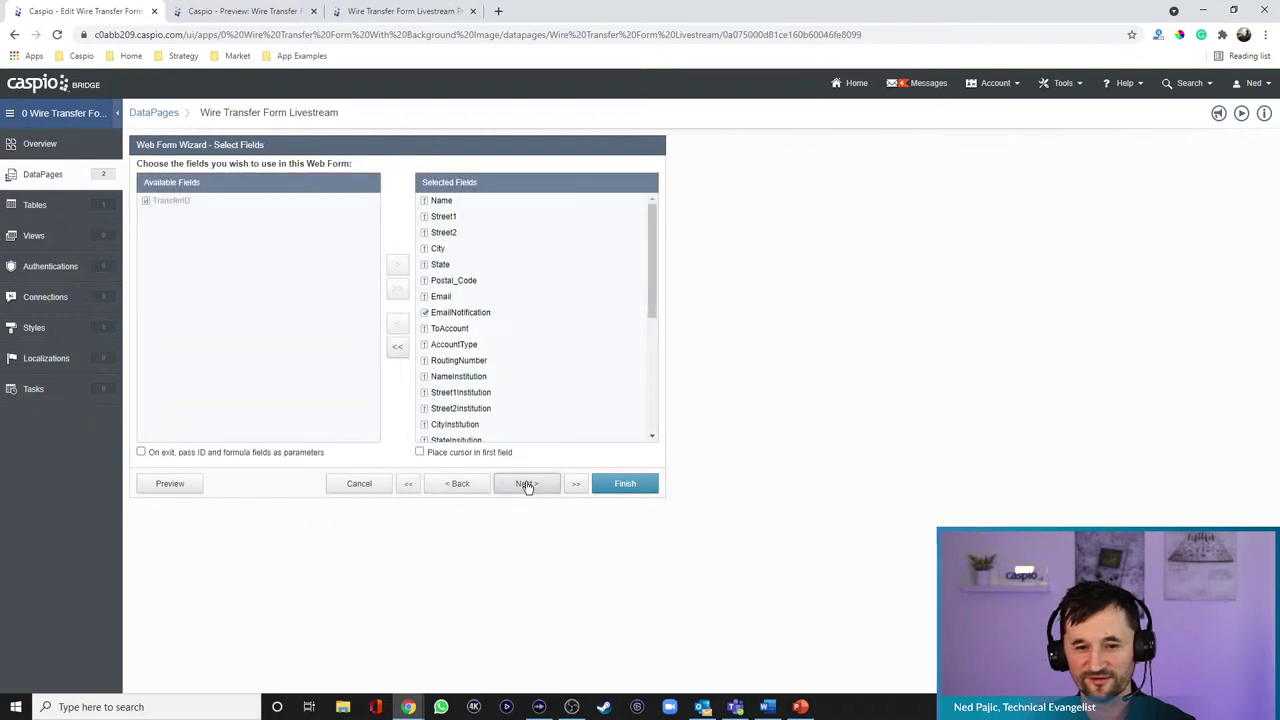
pyautogui.click(525, 484)
pyautogui.scroll(-2, 185, 318)
pyautogui.scroll(-4, 185, 318)
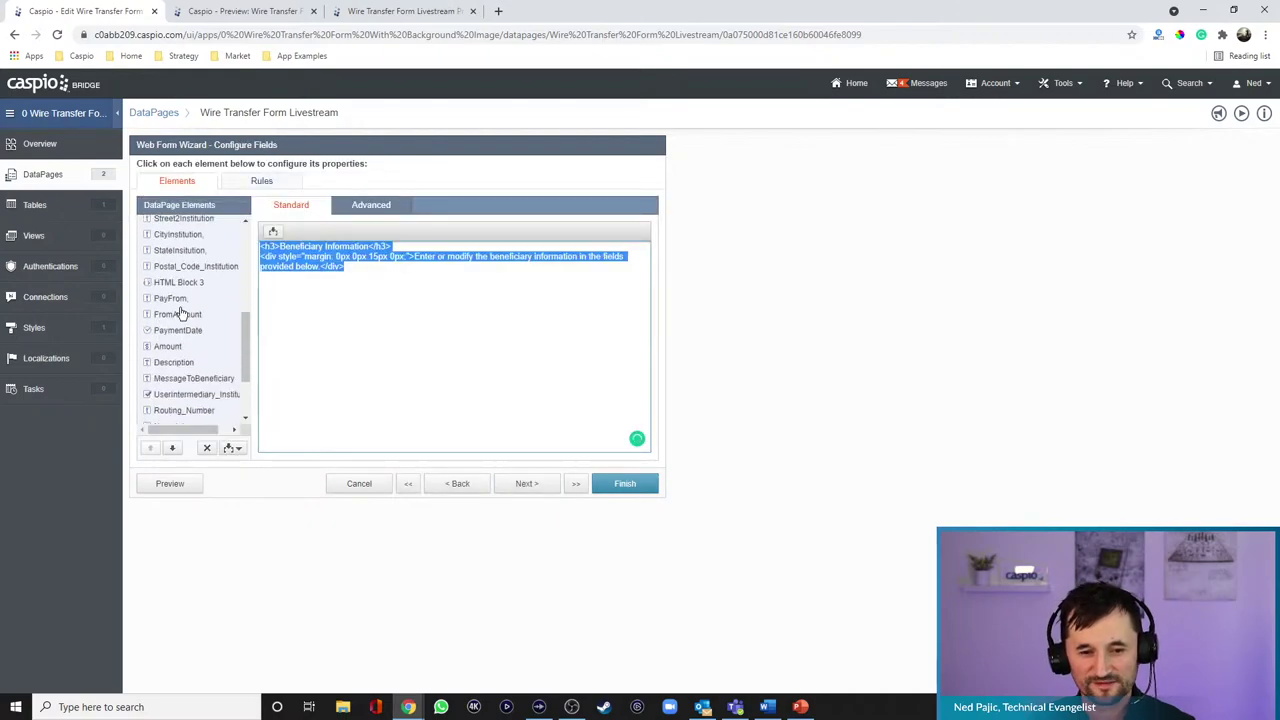
pyautogui.click(178, 279)
pyautogui.click(181, 309)
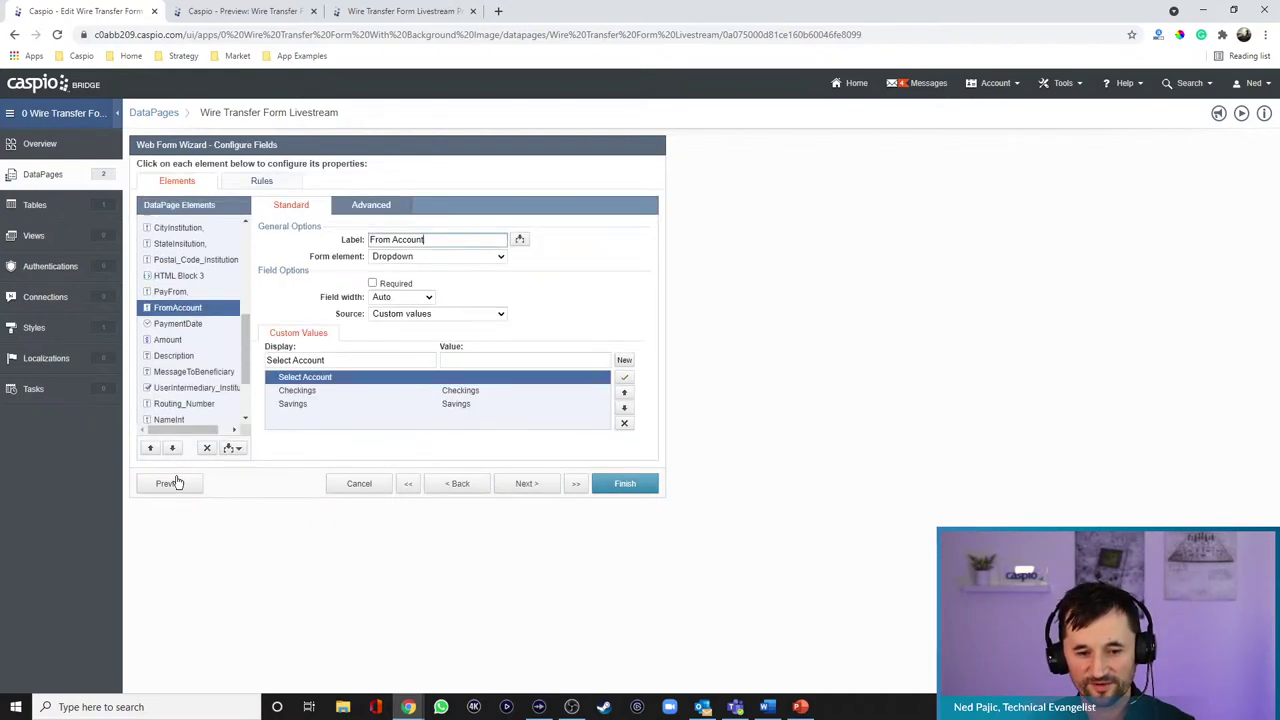
# - Preview the Payment Information layout and set FromAccount to continue the next element on the same line
pyautogui.click(170, 484)
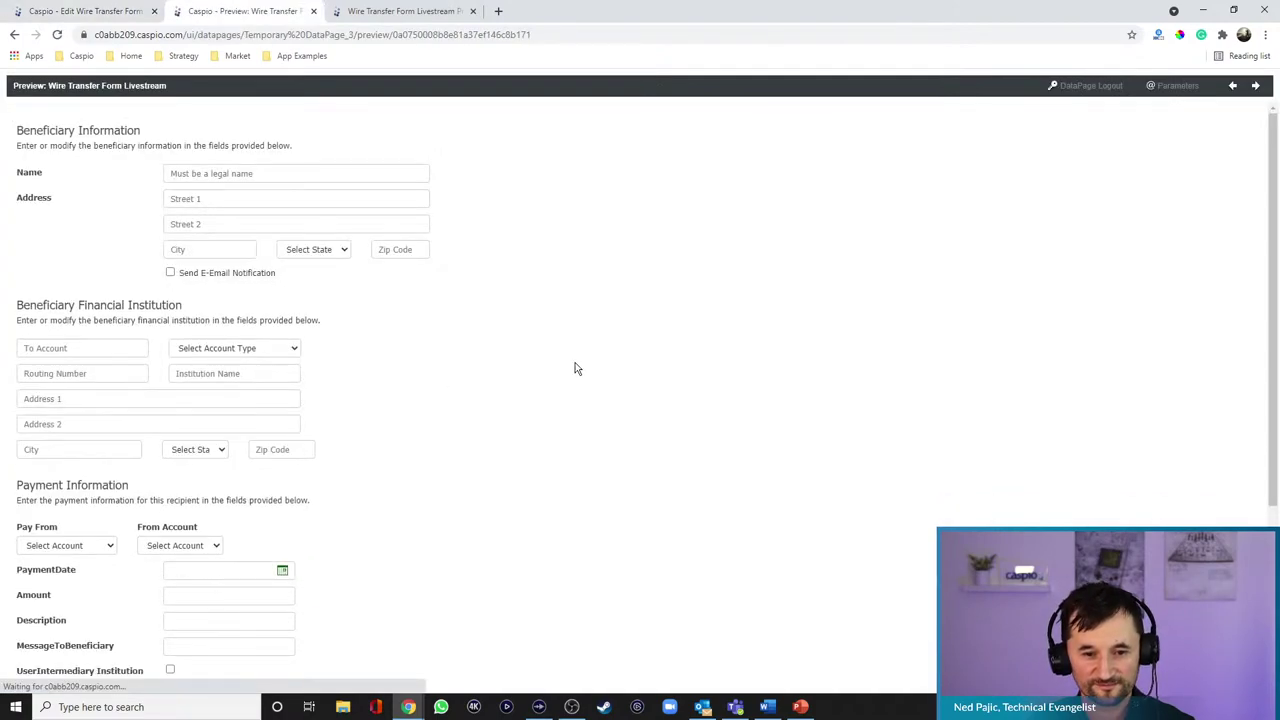
pyautogui.scroll(-2, 563, 337)
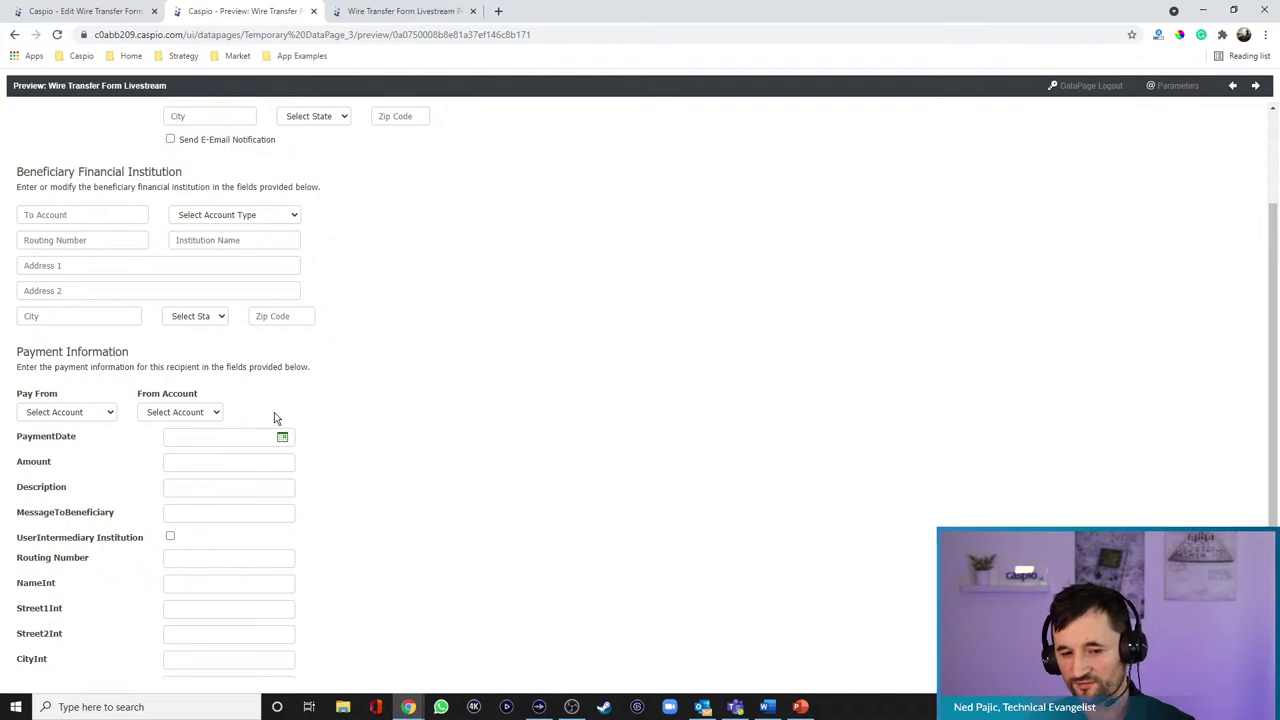
pyautogui.click(119, 20)
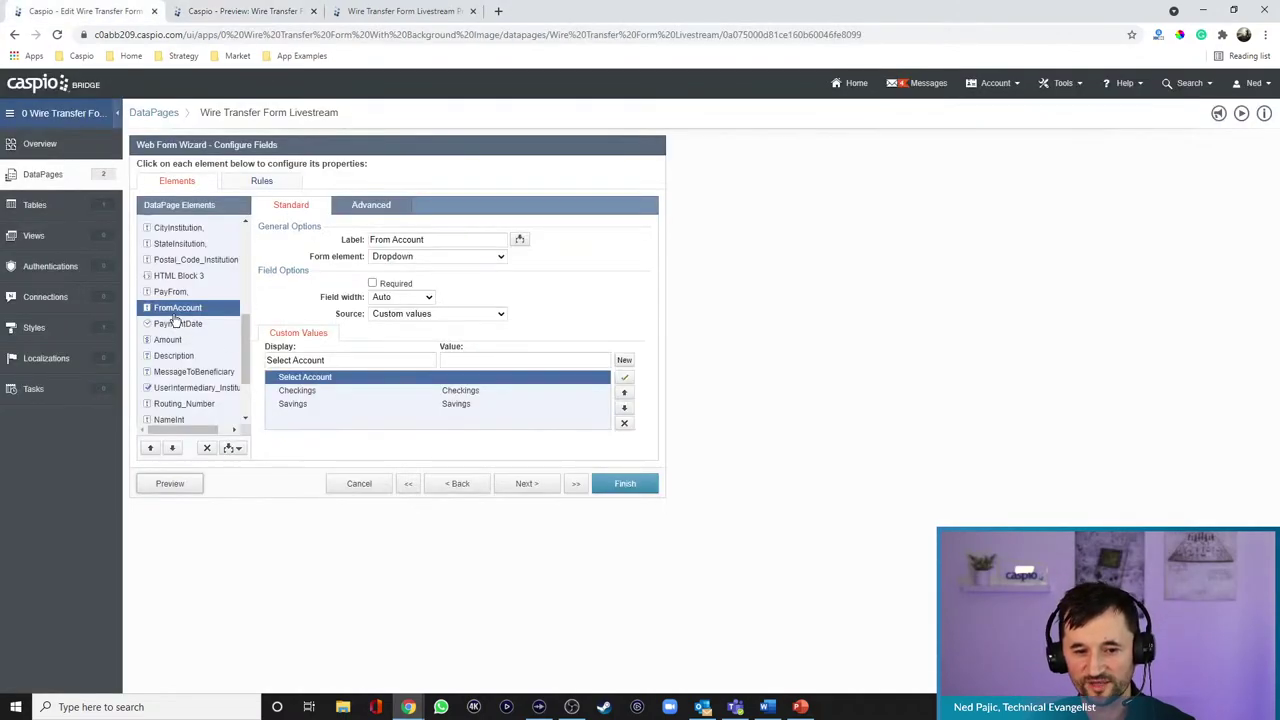
pyautogui.click(368, 207)
pyautogui.click(410, 267)
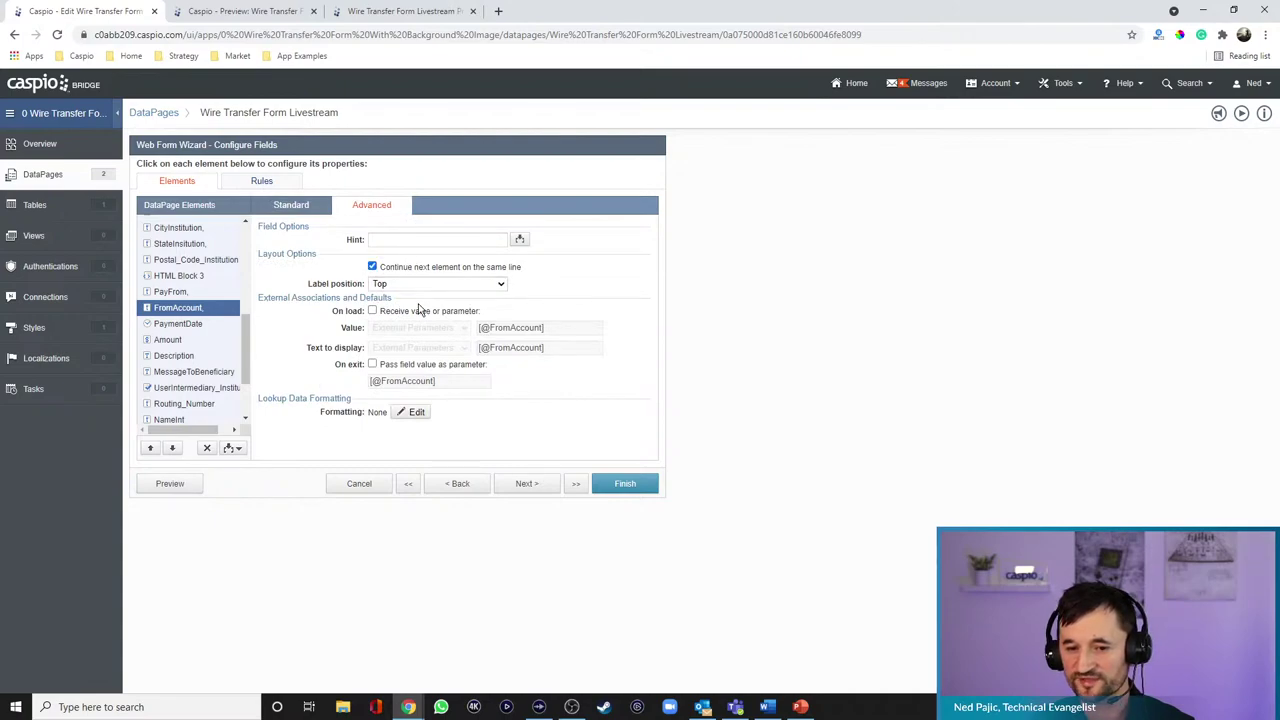
# - Relabel the PaymentDate field "Payment Date", set its label position to Top, and preview the Payment Information section
pyautogui.click(205, 328)
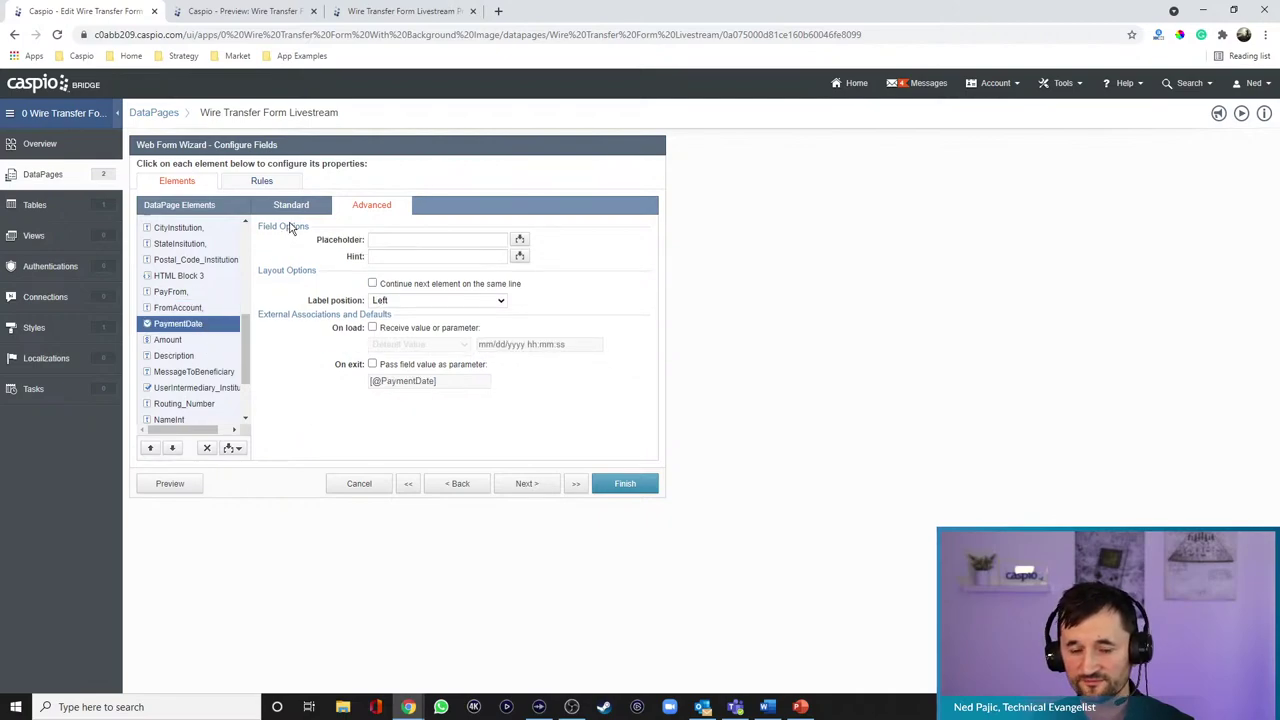
pyautogui.click(293, 207)
pyautogui.click(407, 240)
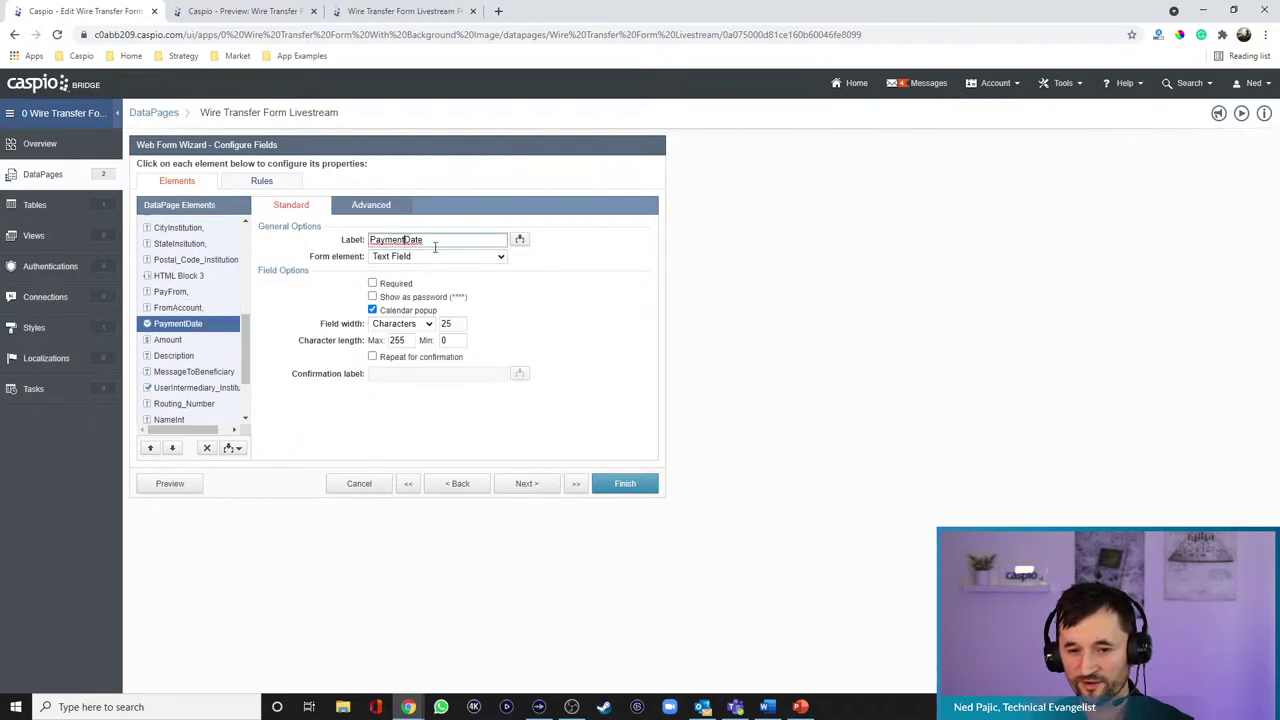
pyautogui.click(375, 206)
pyautogui.click(410, 300)
pyautogui.click(413, 314)
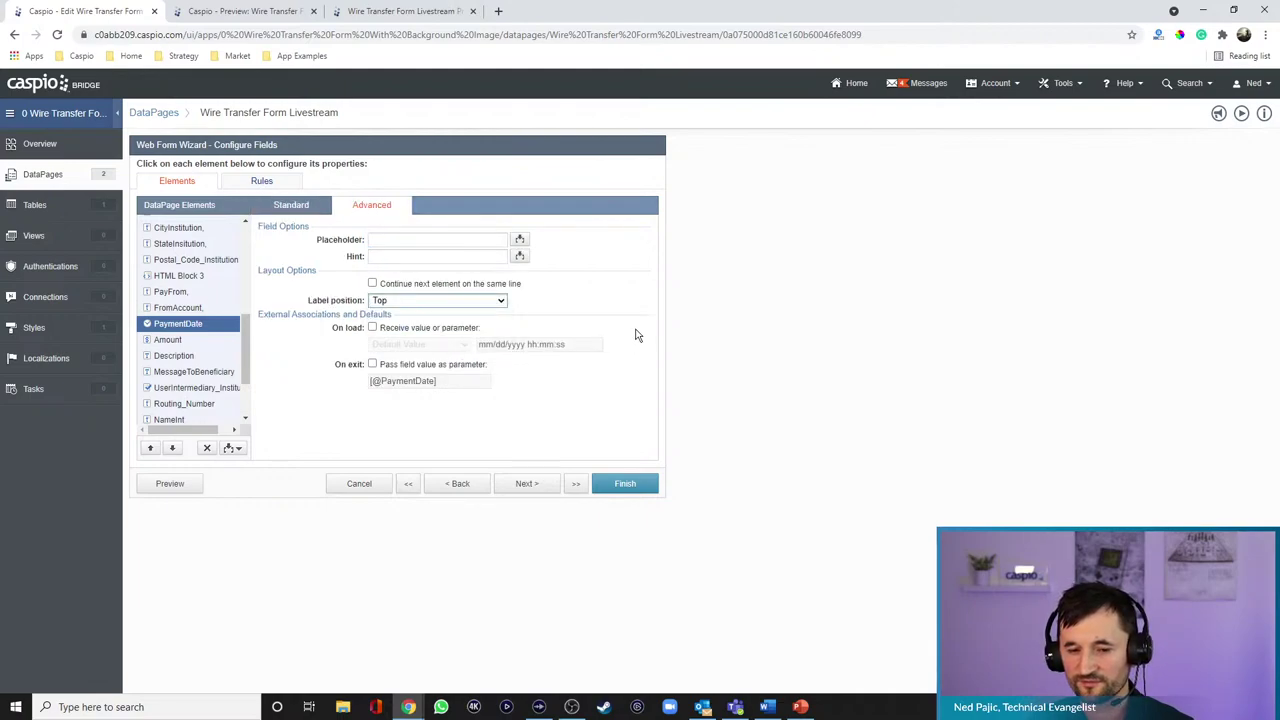
pyautogui.click(170, 483)
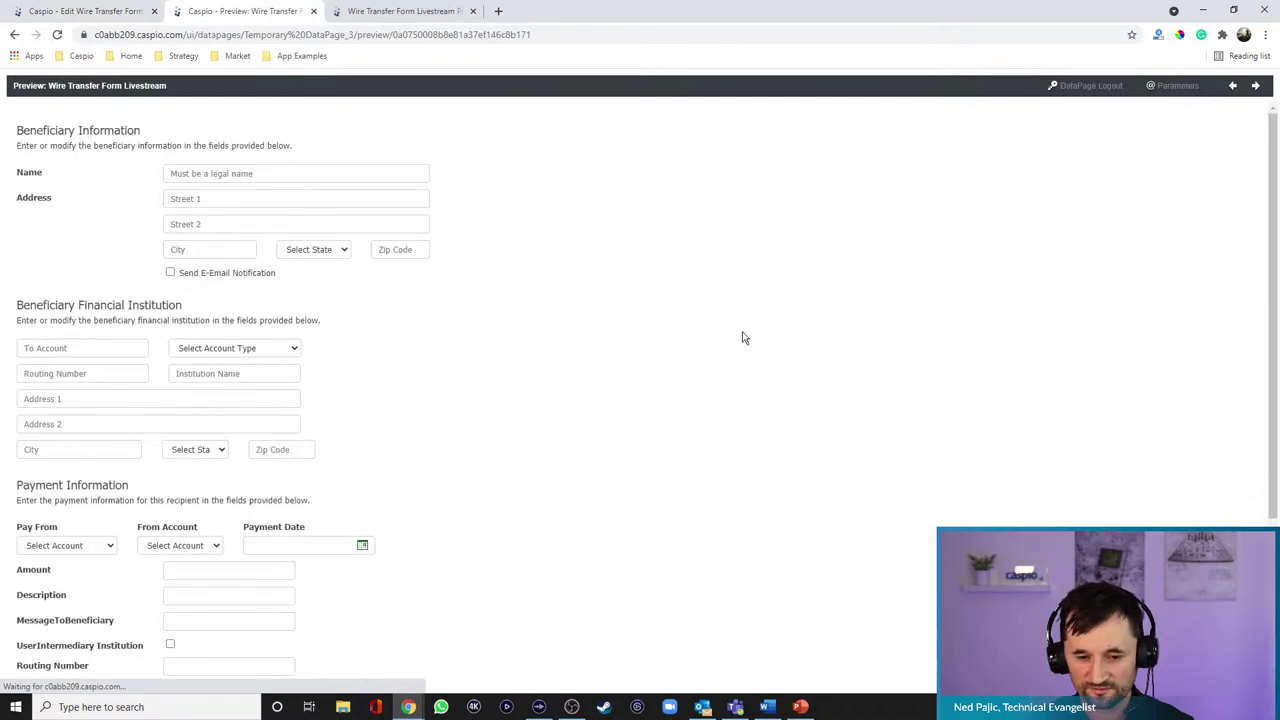
pyautogui.scroll(-3, 714, 340)
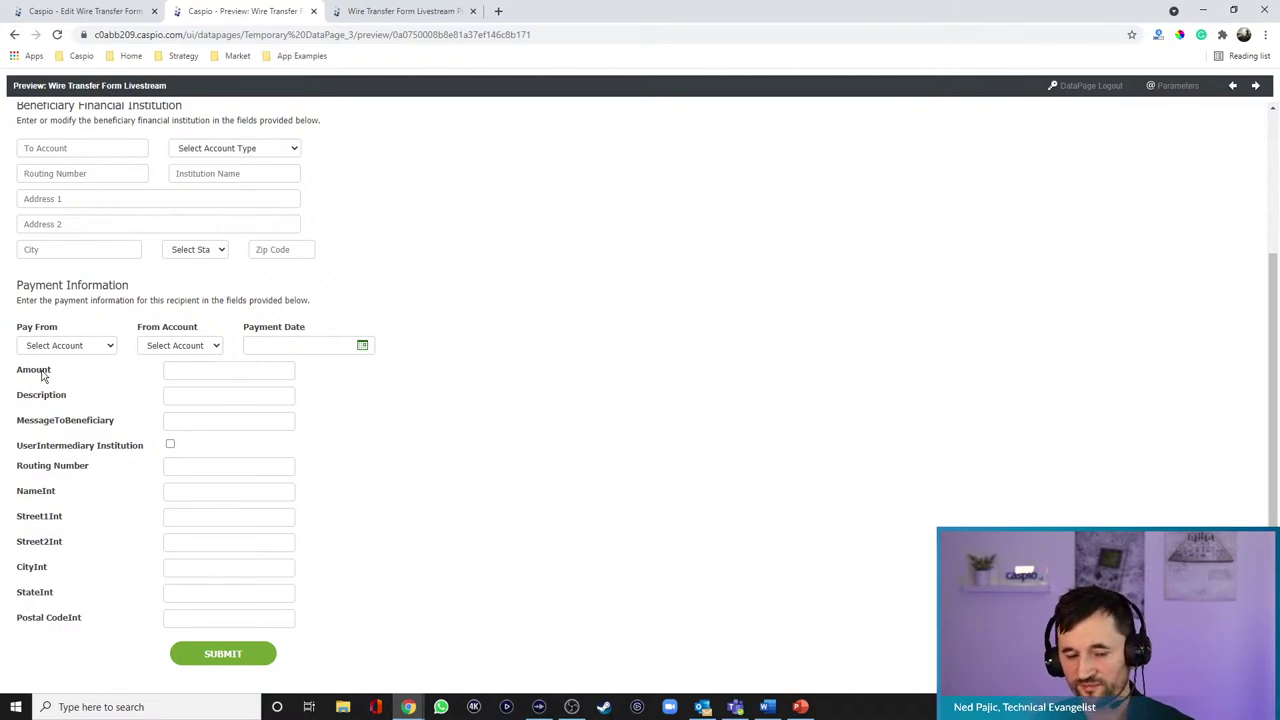
# - Set PaymentDate to continue the next element on the same line, set Amount's label position to Top, and preview the form
pyautogui.click(100, 12)
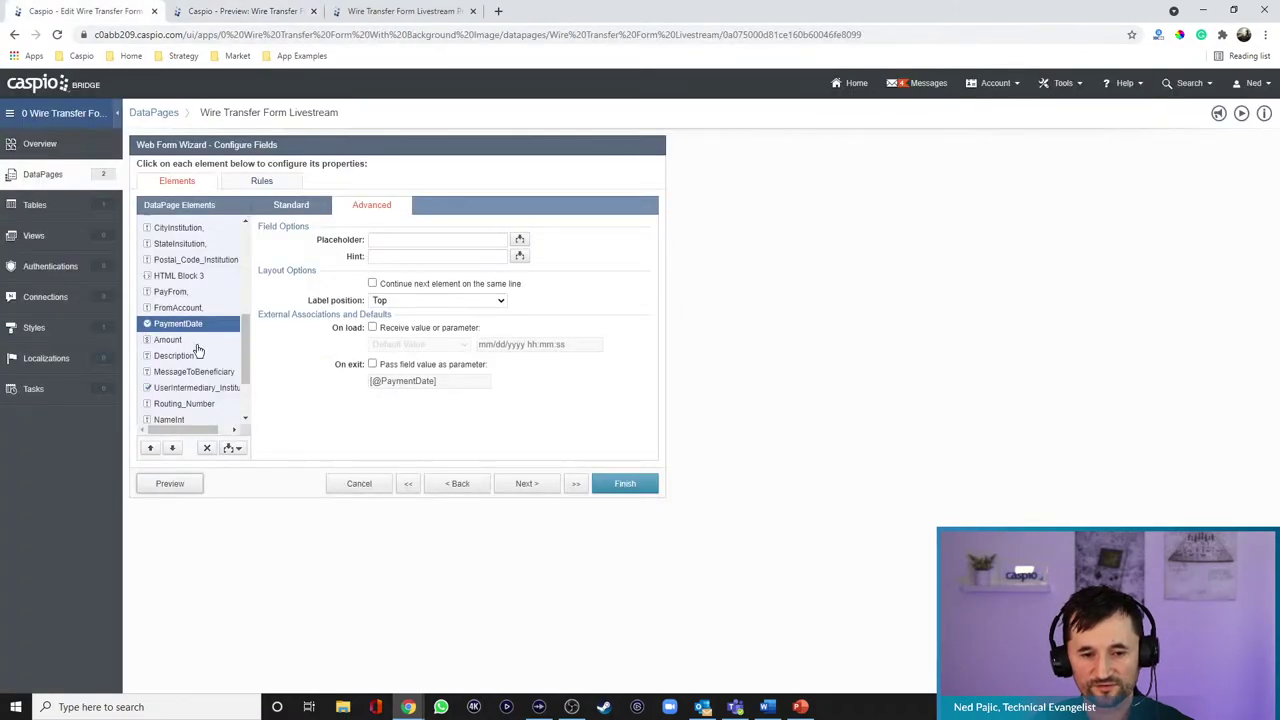
pyautogui.click(167, 340)
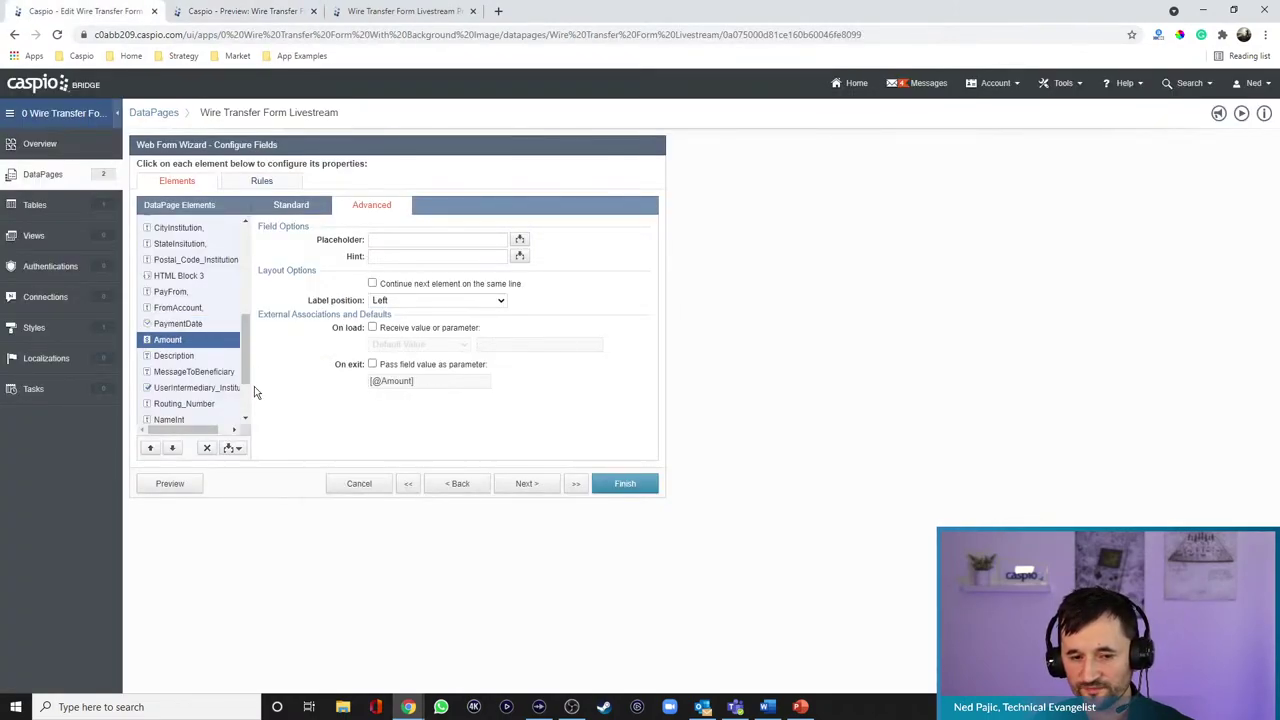
pyautogui.click(232, 12)
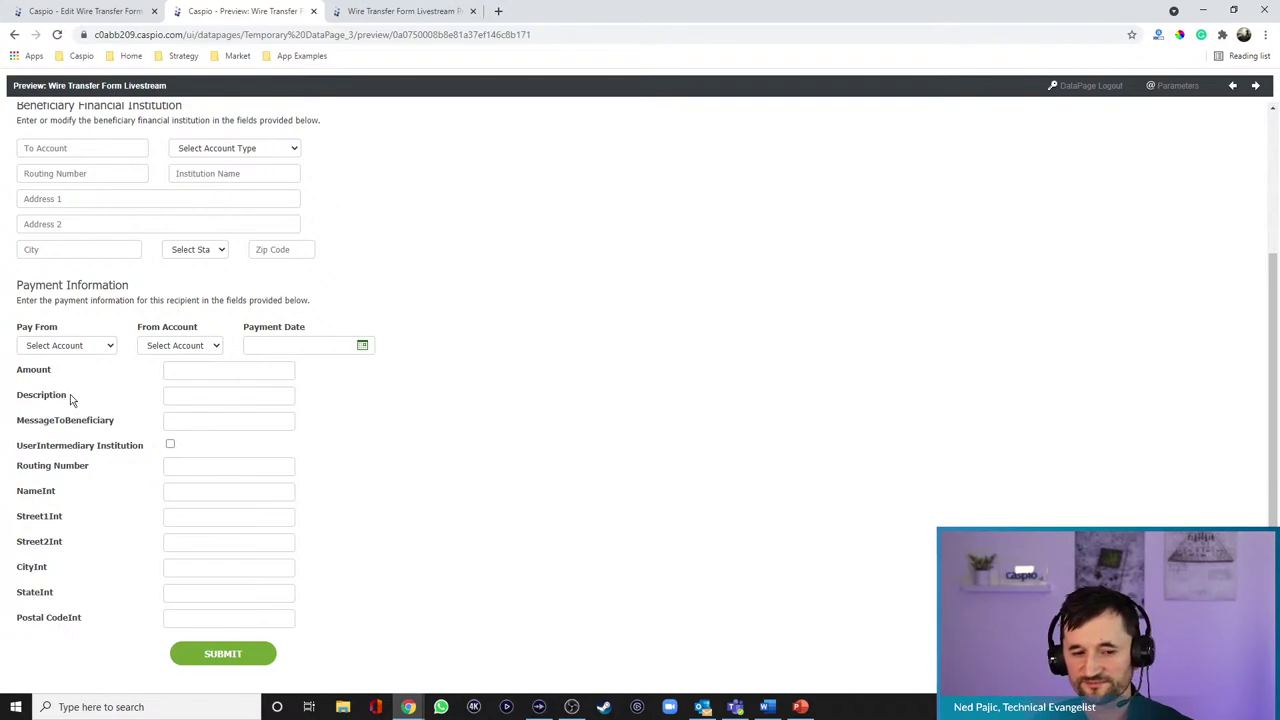
pyautogui.click(110, 14)
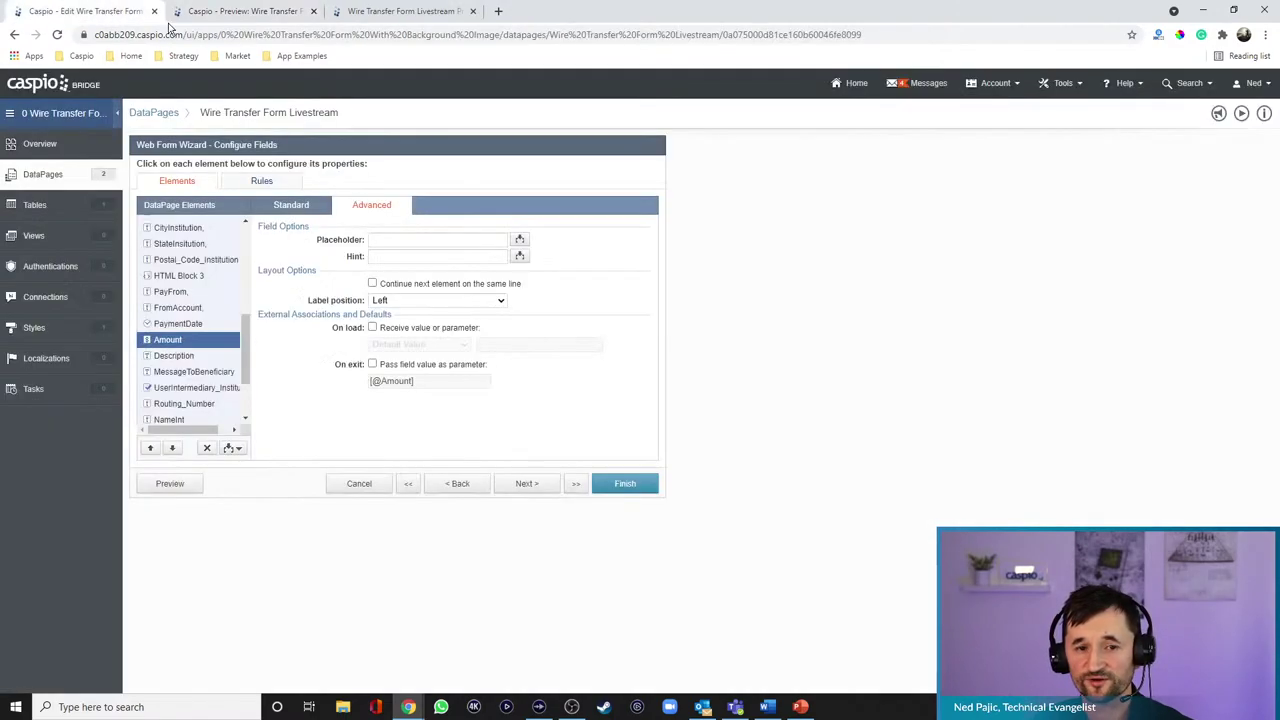
pyautogui.click(200, 324)
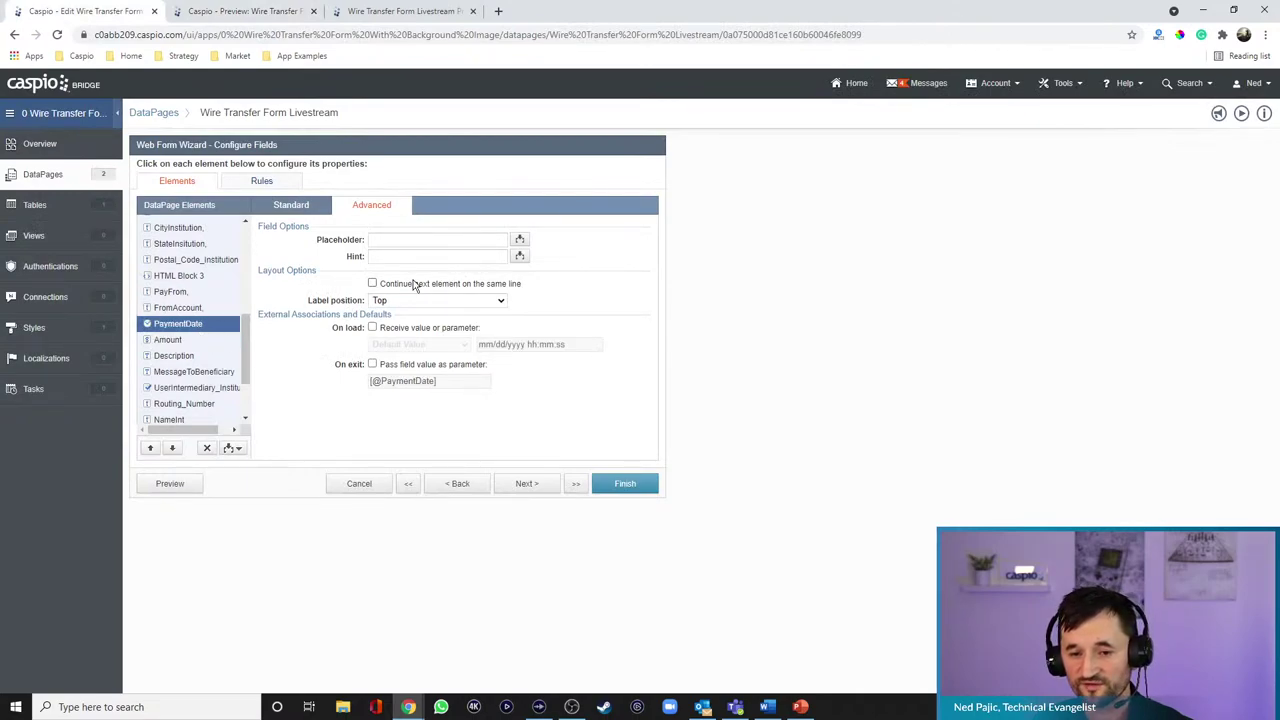
pyautogui.click(198, 340)
pyautogui.click(410, 301)
pyautogui.click(410, 313)
pyautogui.click(170, 483)
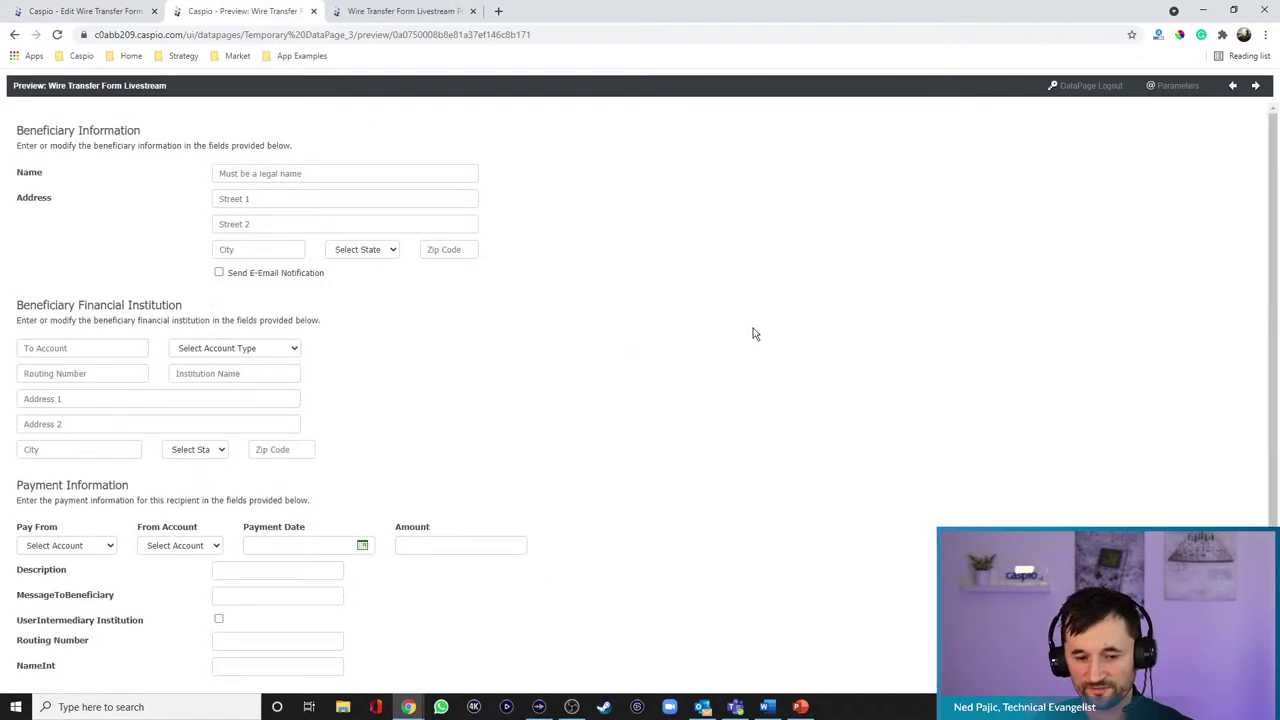
pyautogui.scroll(-2, 757, 340)
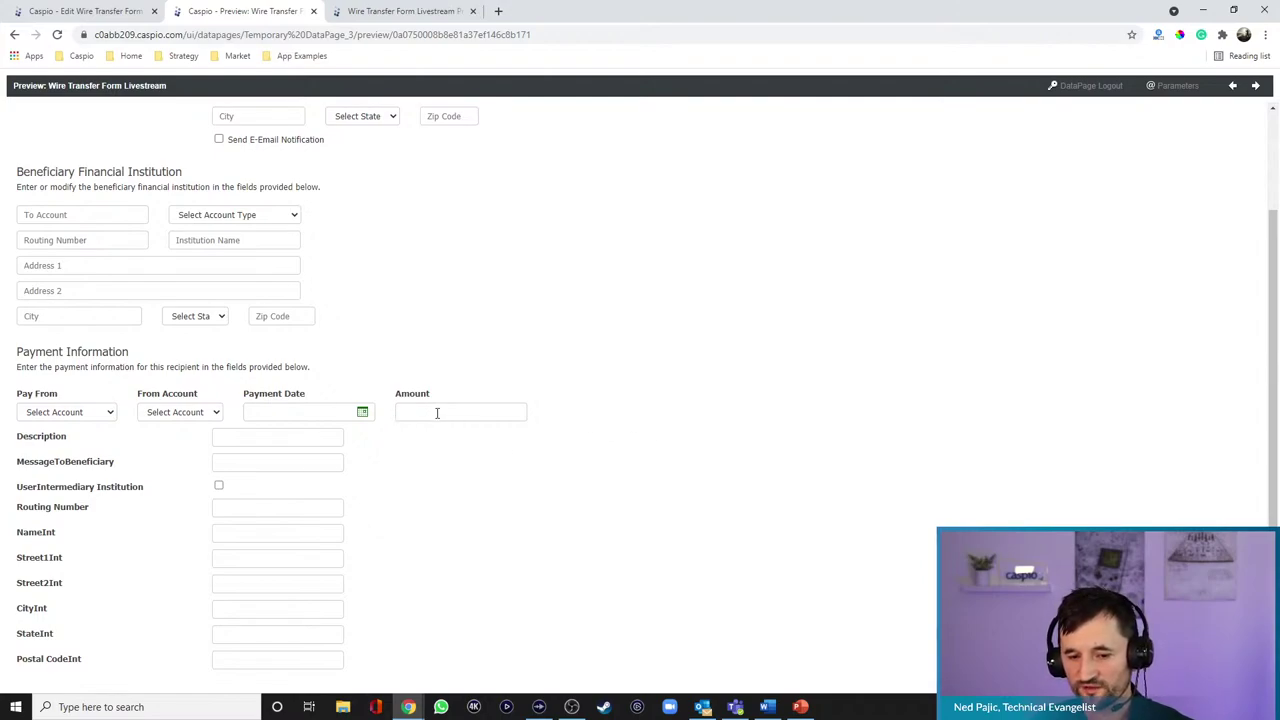
# - Add "$" as the Amount field's placeholder and preview the Payment Information section
pyautogui.click(125, 19)
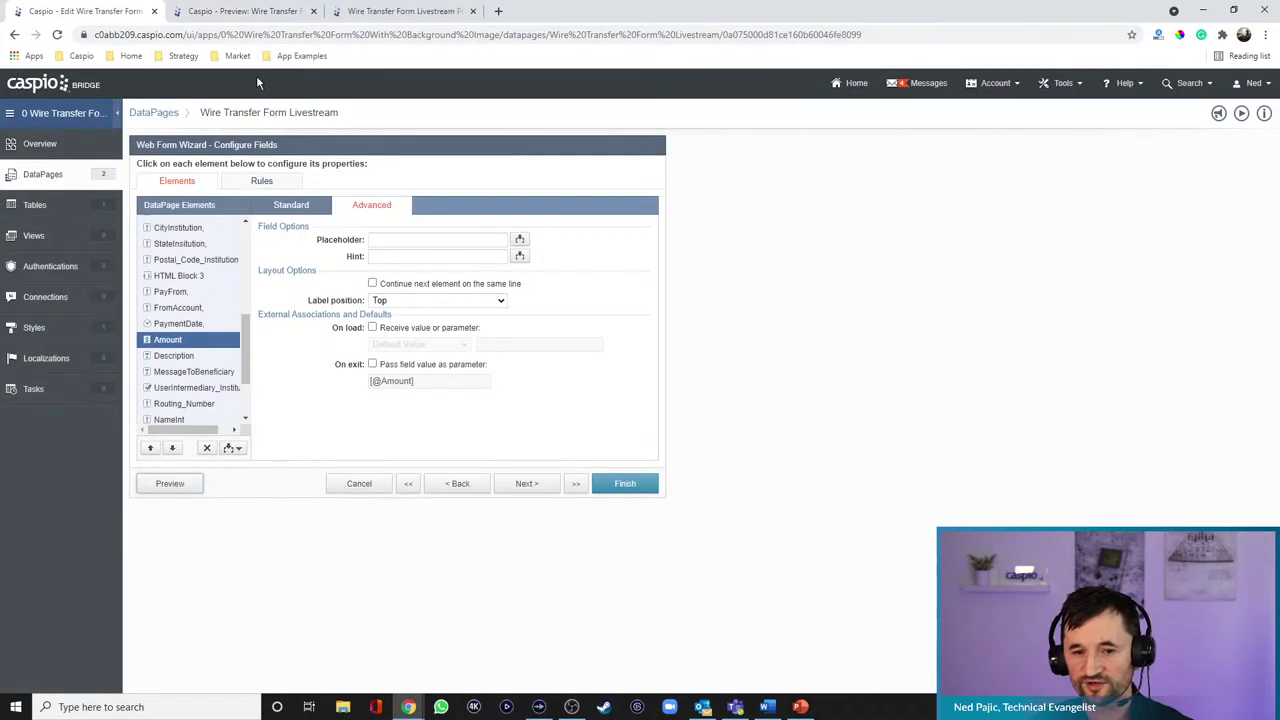
pyautogui.click(400, 240)
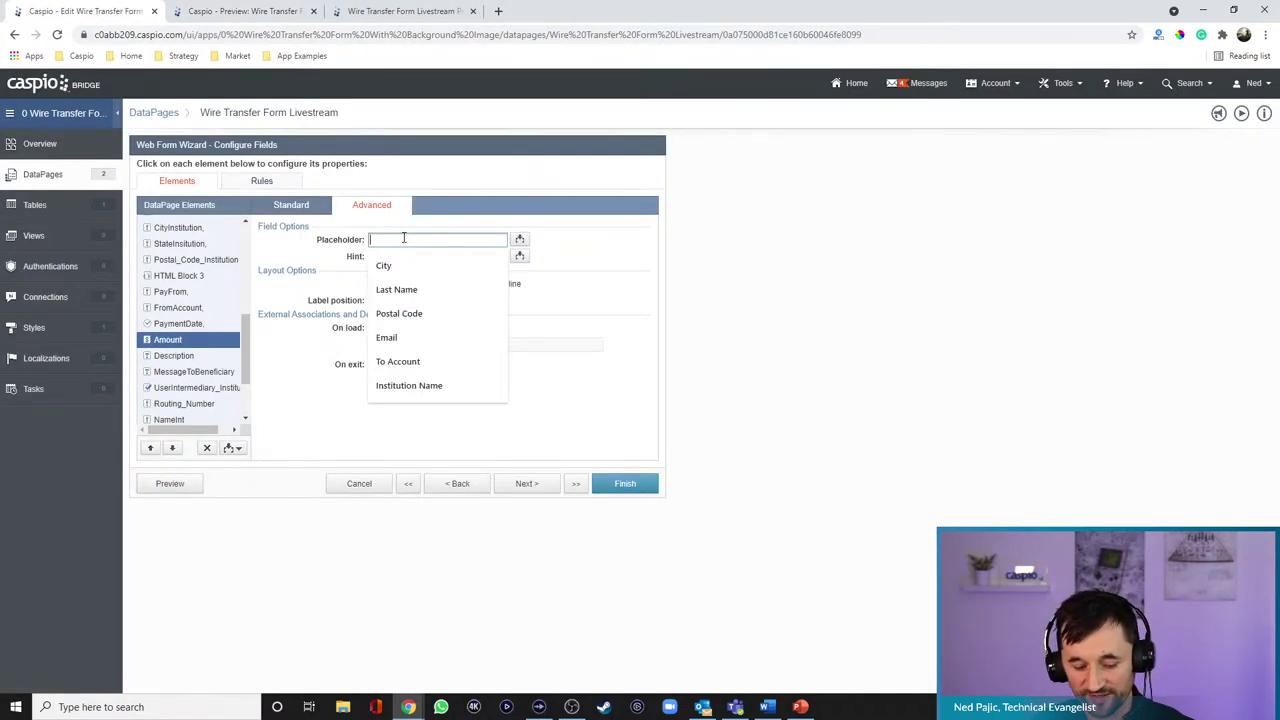
pyautogui.press('Escape')
pyautogui.click(170, 483)
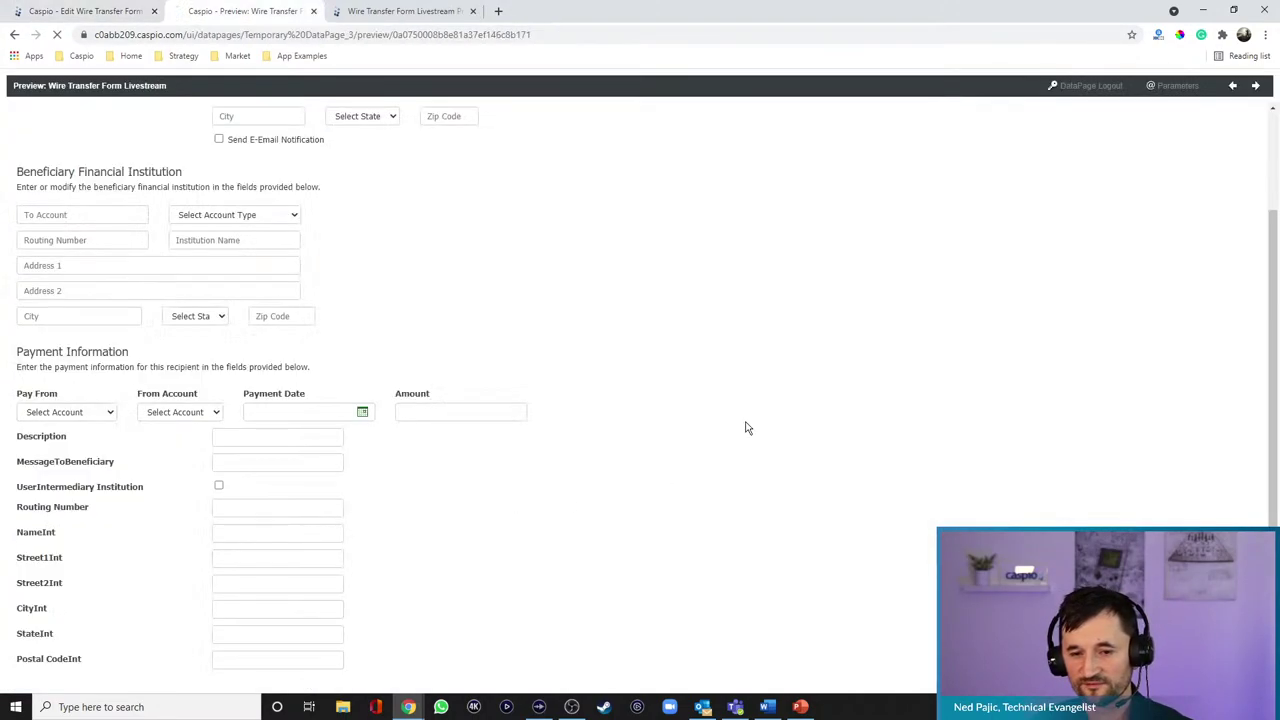
pyautogui.scroll(-2, 741, 283)
pyautogui.scroll(-1, 741, 283)
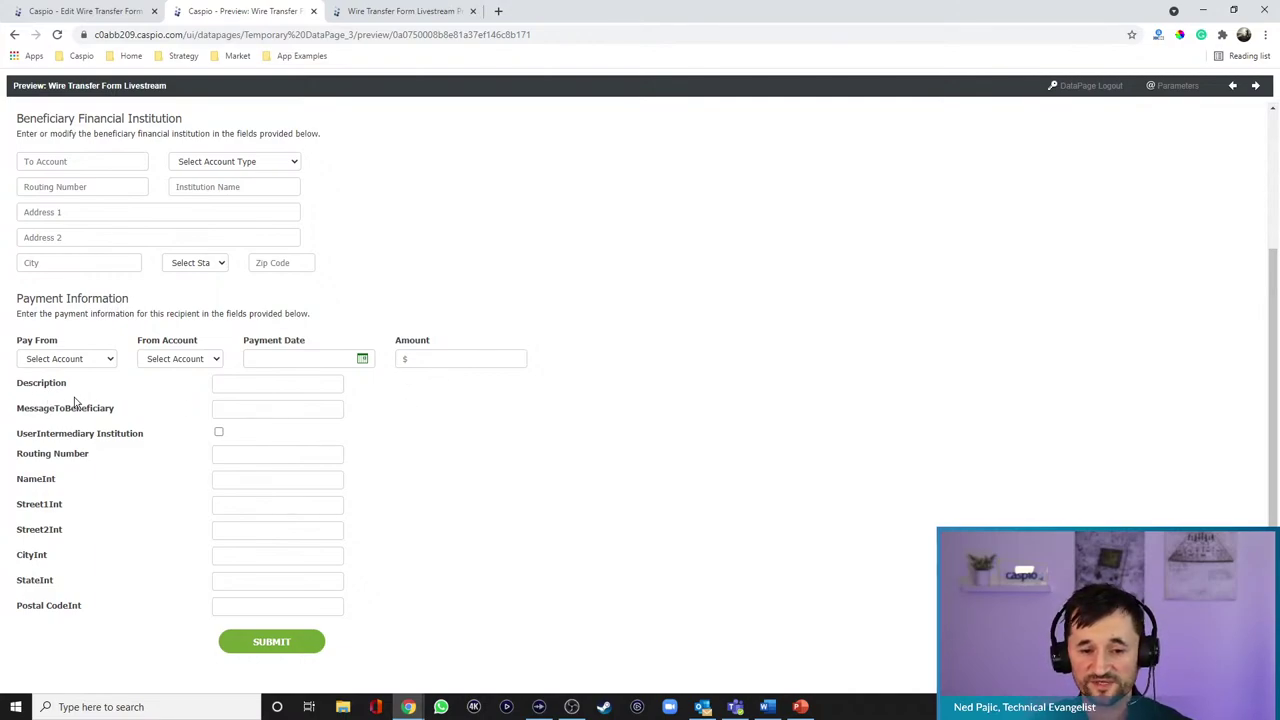
# - Set the Description field's label position to Top, change its form element to Text Area, and preview the form
pyautogui.click(114, 14)
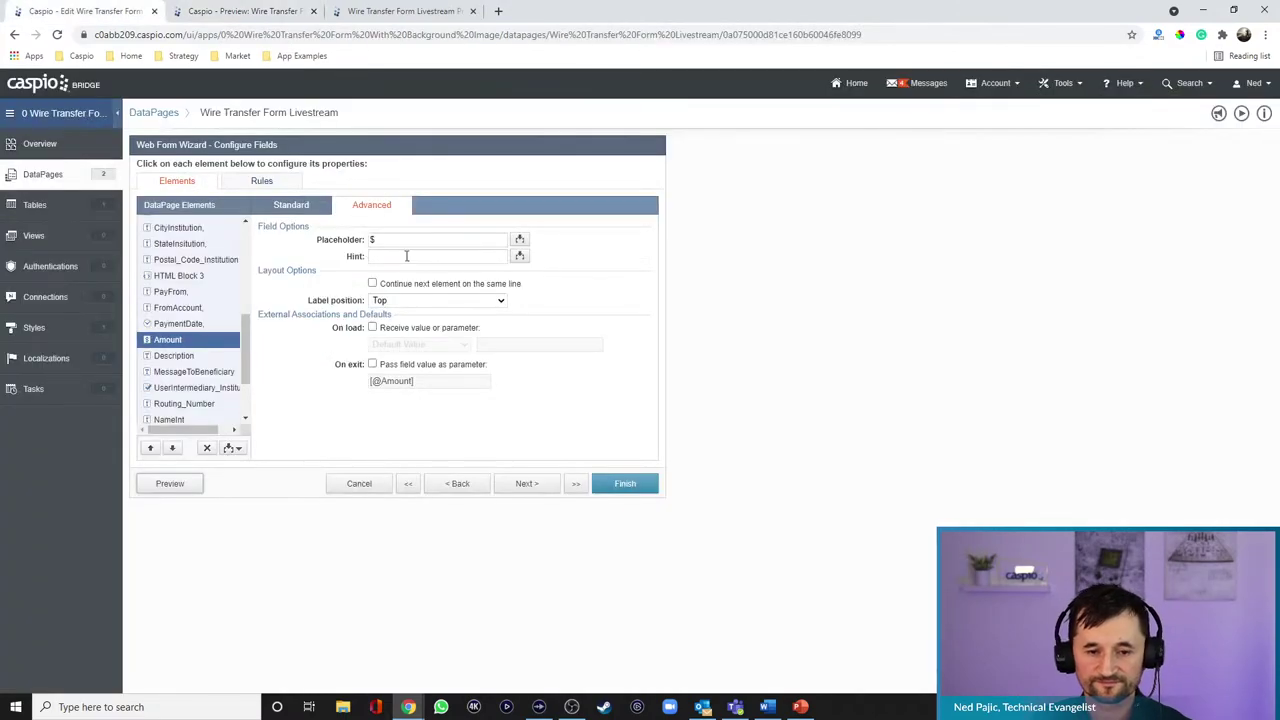
pyautogui.click(175, 357)
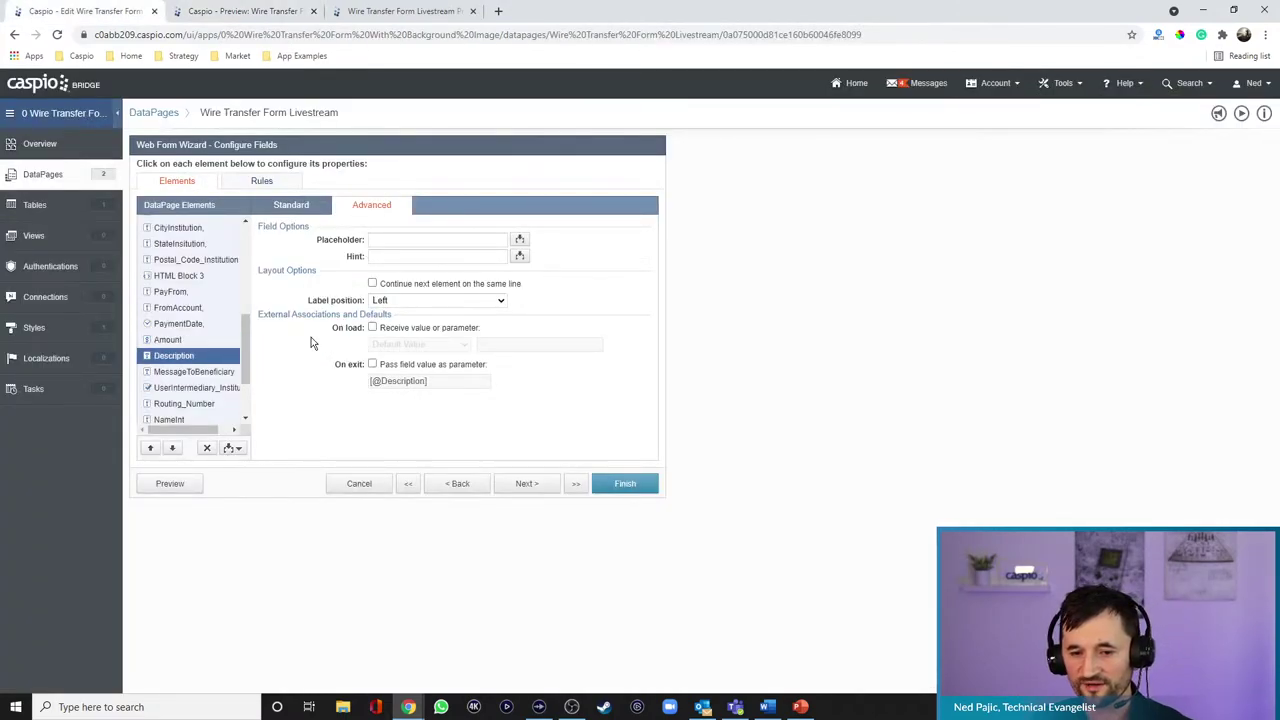
pyautogui.click(390, 301)
pyautogui.click(396, 323)
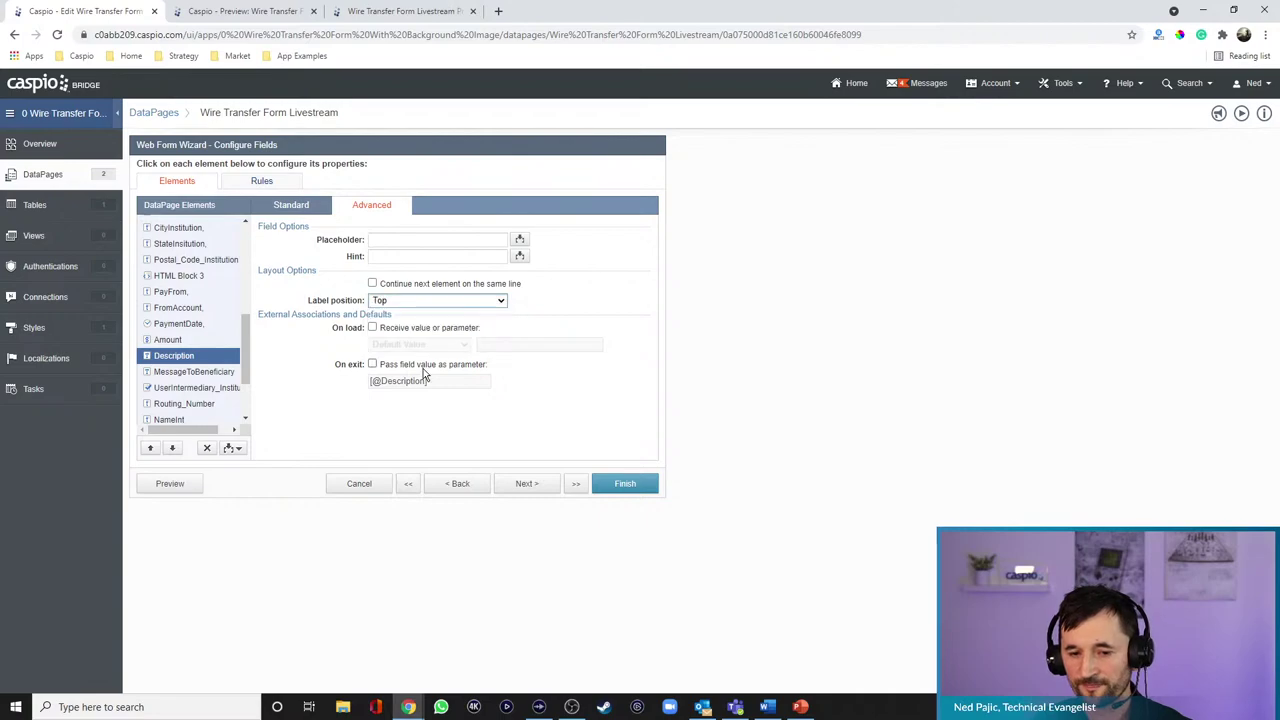
pyautogui.click(300, 210)
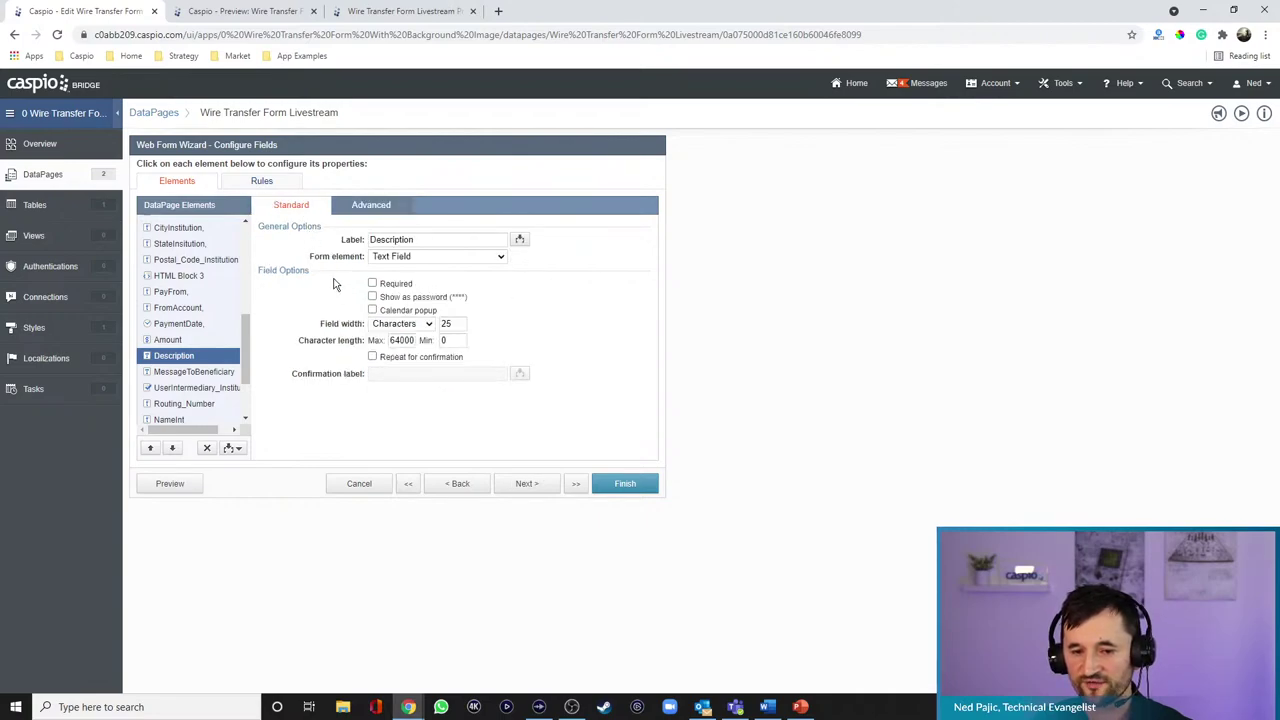
pyautogui.click(414, 257)
pyautogui.click(408, 290)
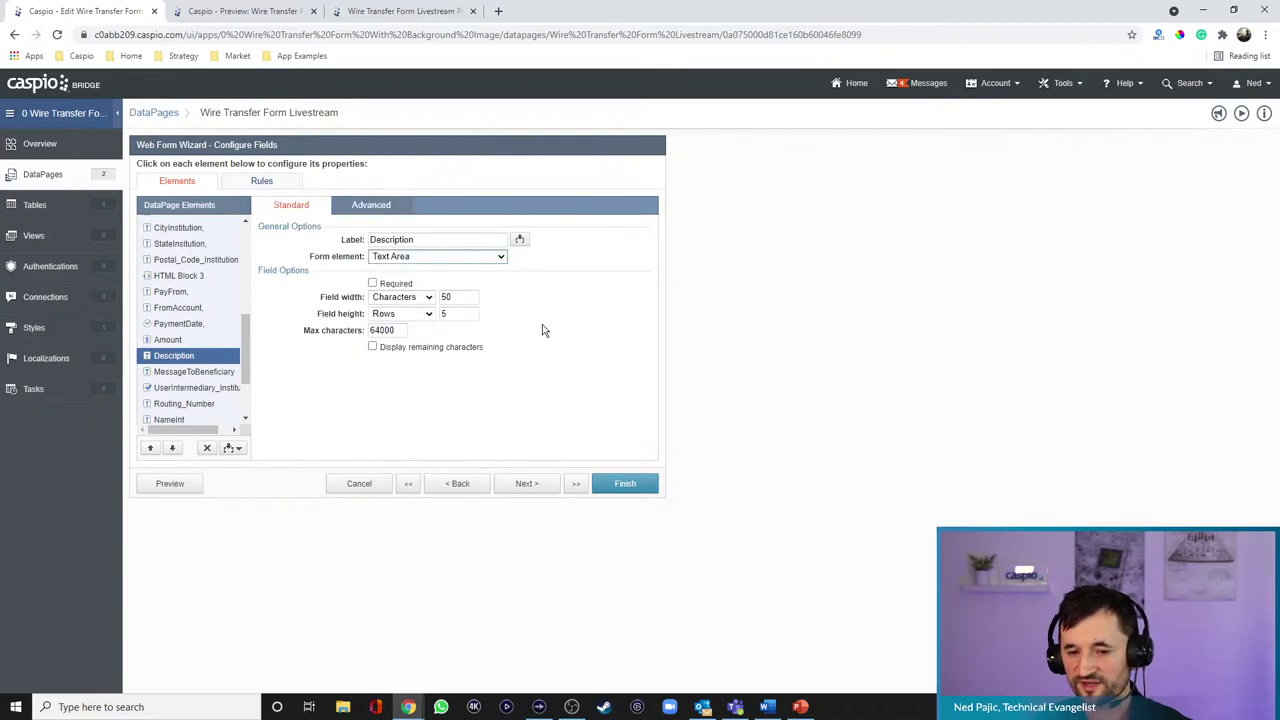
pyautogui.click(170, 484)
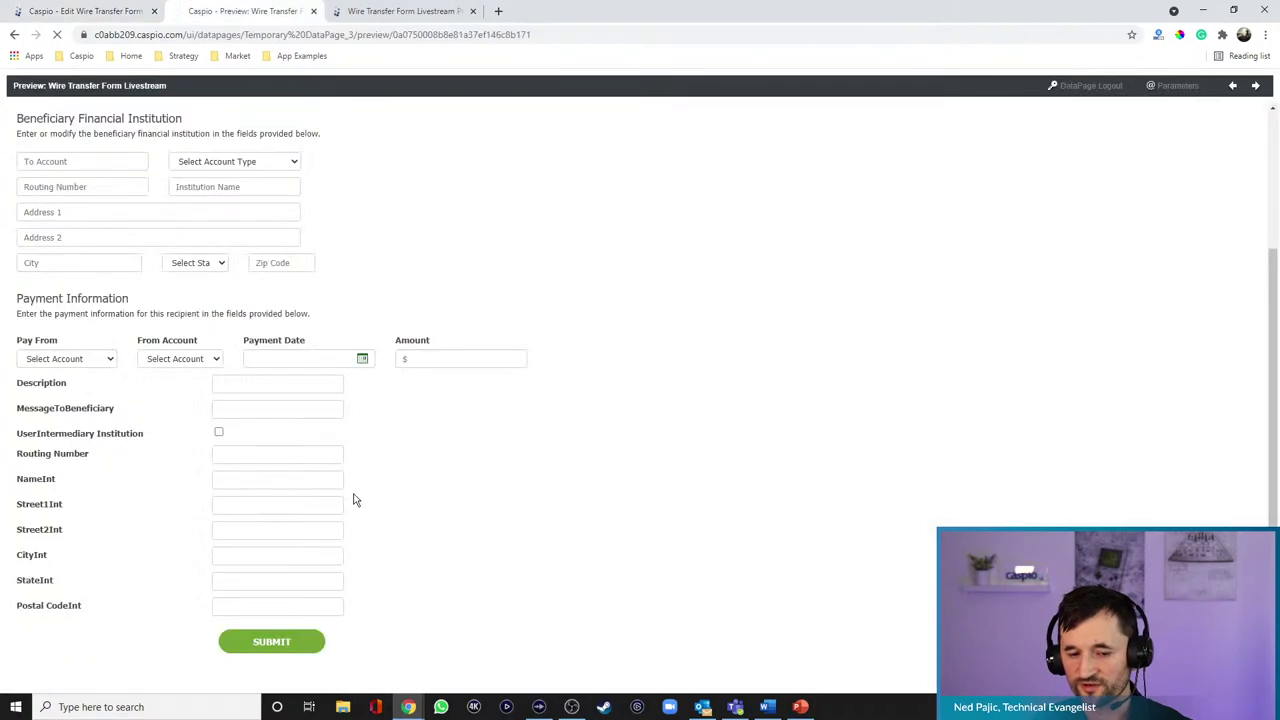
pyautogui.scroll(-2, 675, 382)
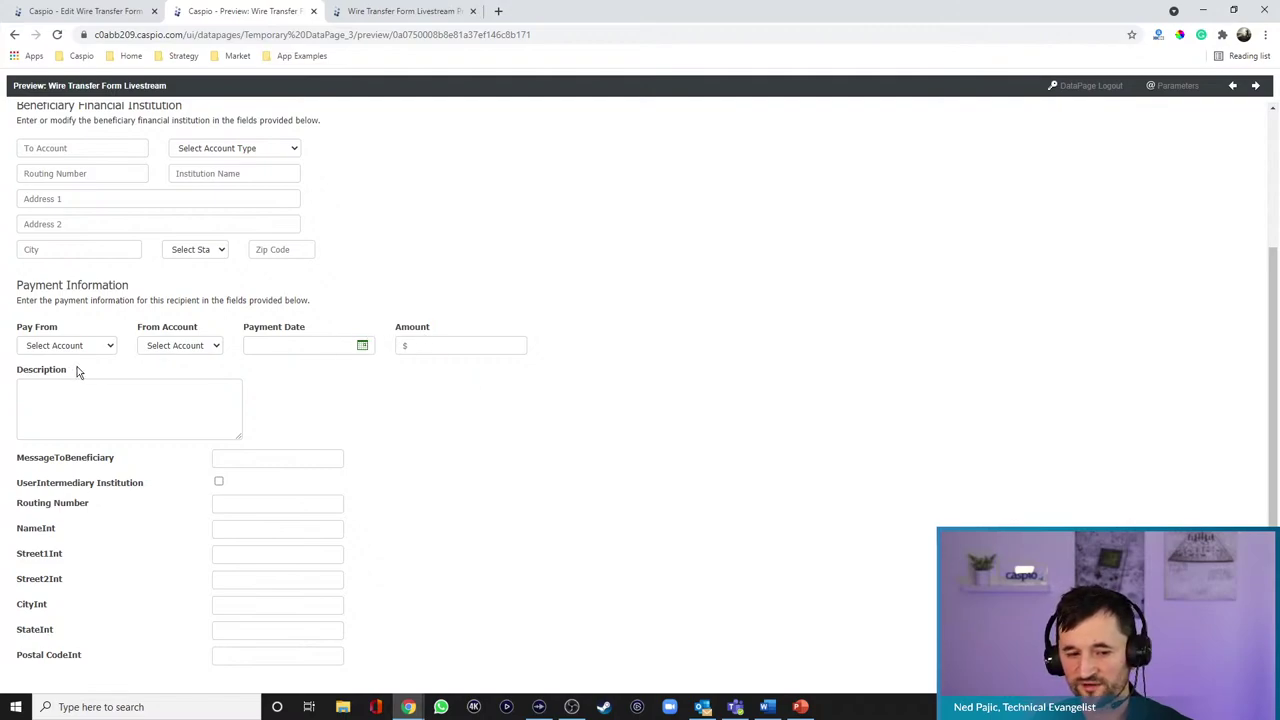
# - Turn off same-line continuation for the FromAccount field and preview the Payment Information layout
pyautogui.click(115, 12)
pyautogui.click(250, 12)
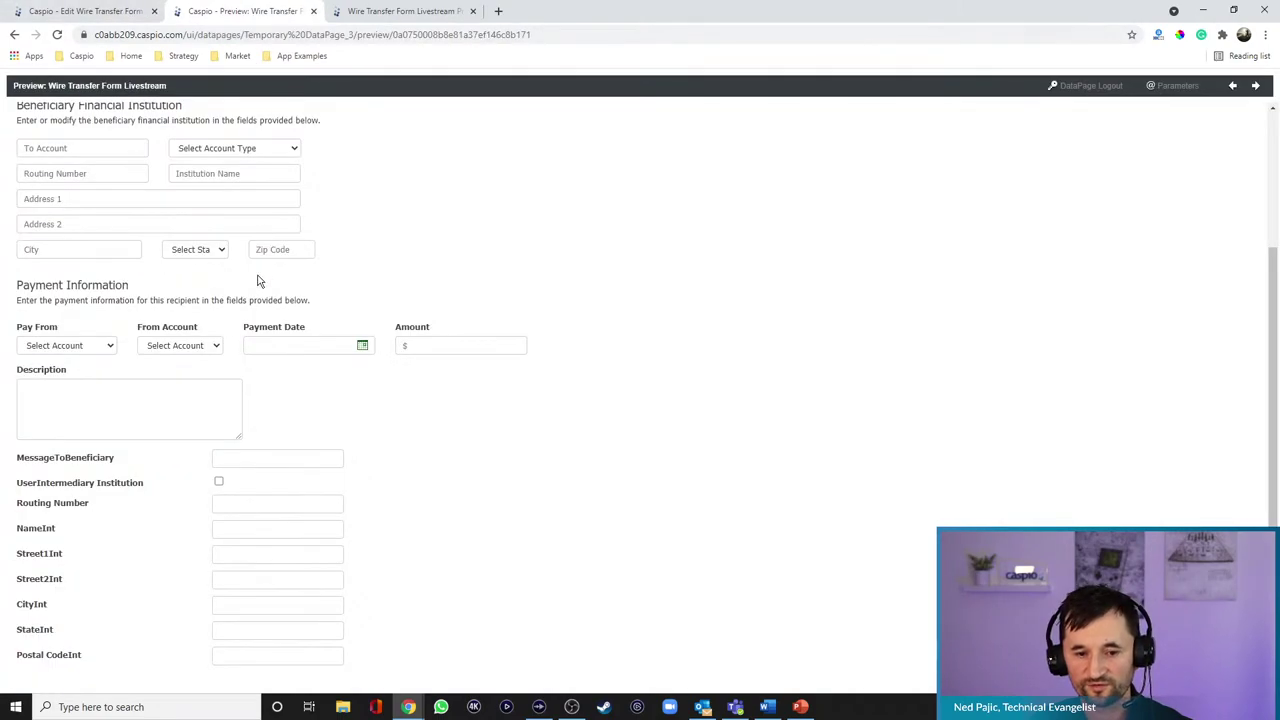
pyautogui.click(116, 14)
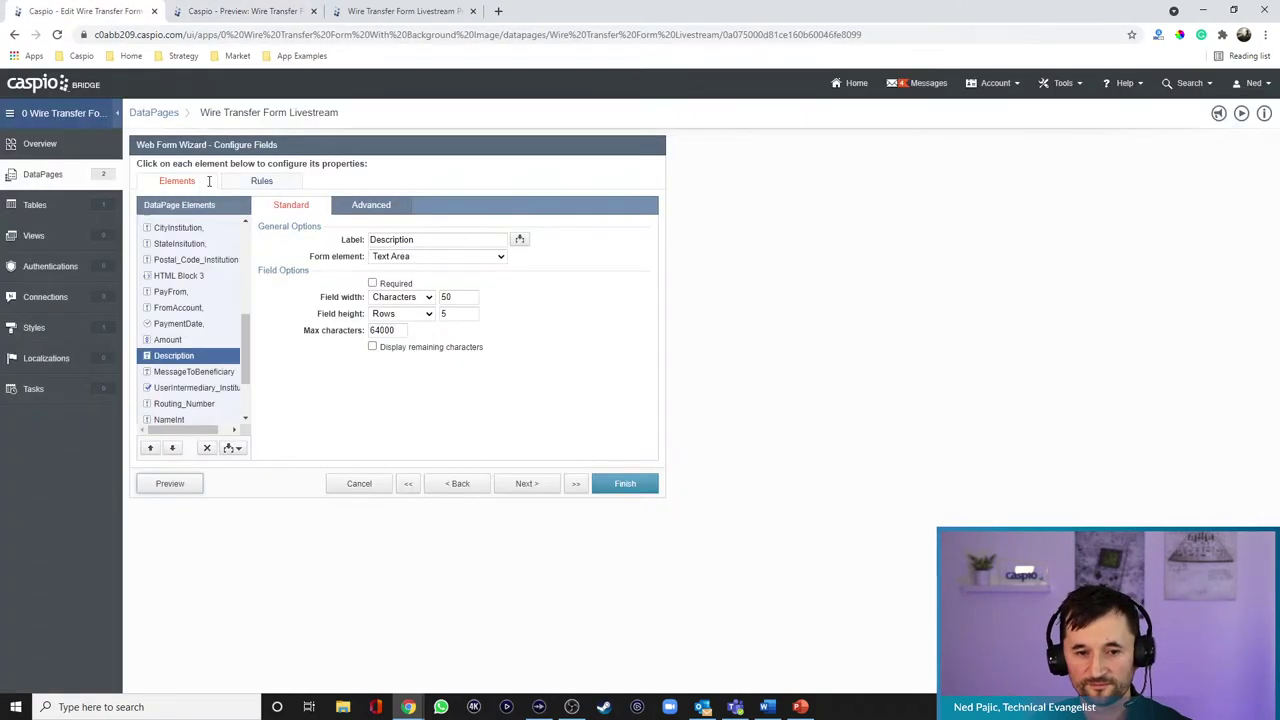
pyautogui.click(178, 308)
pyautogui.click(371, 205)
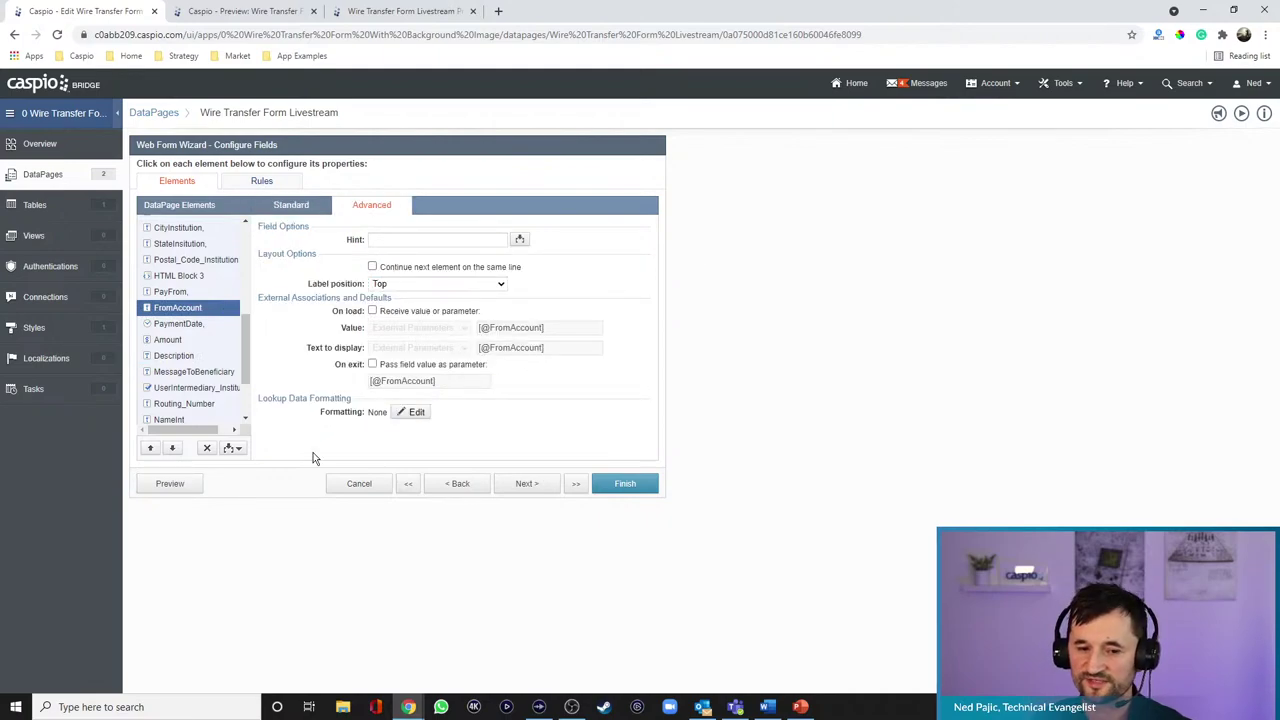
pyautogui.click(170, 484)
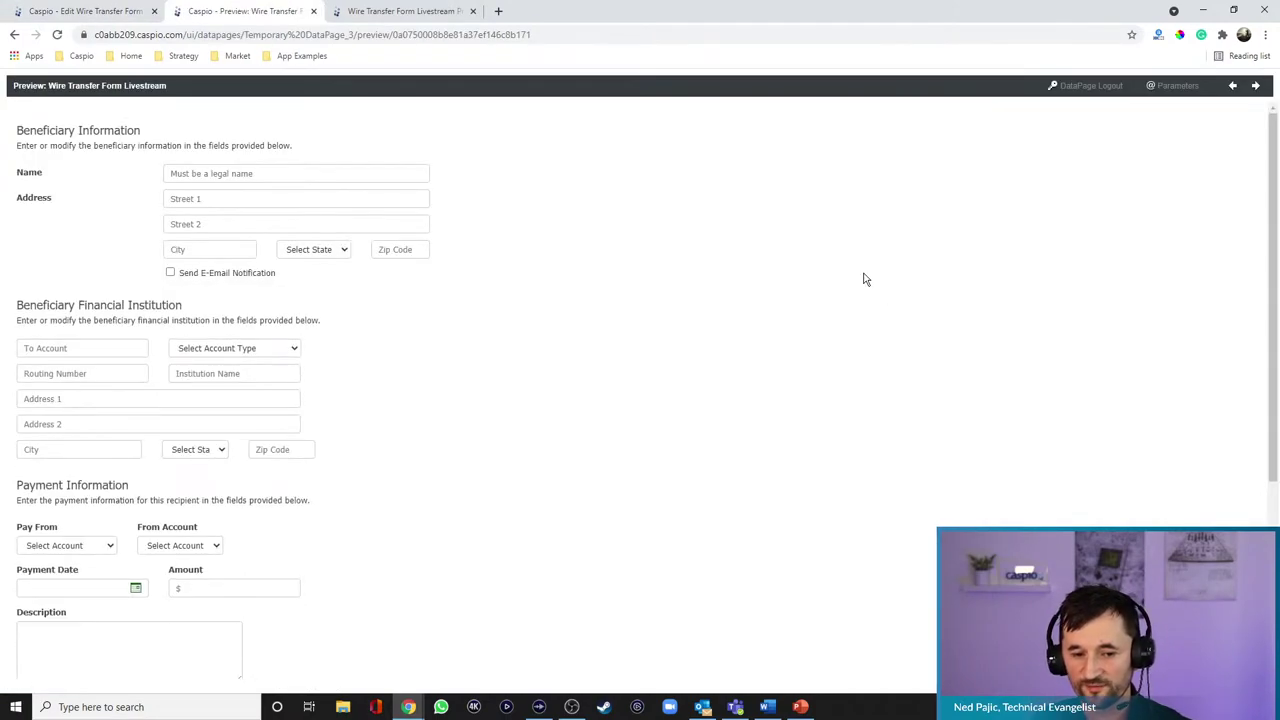
pyautogui.scroll(-3, 406, 394)
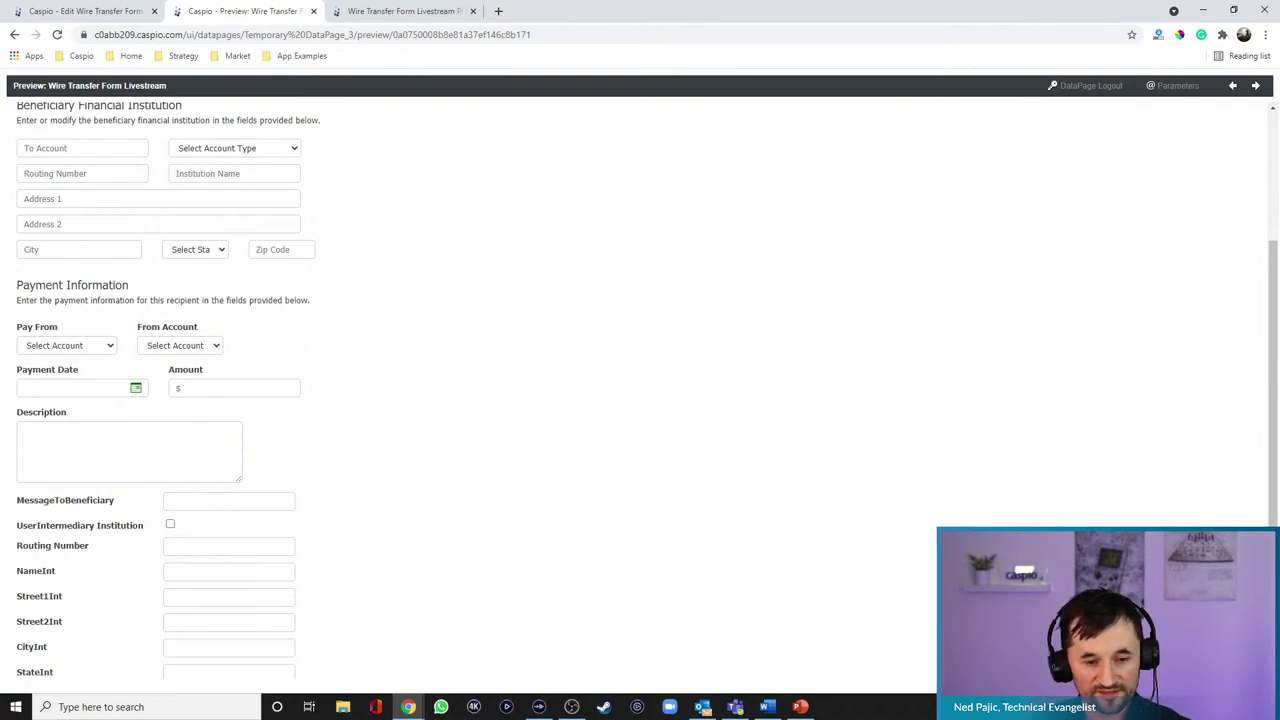
pyautogui.scroll(-2, 345, 535)
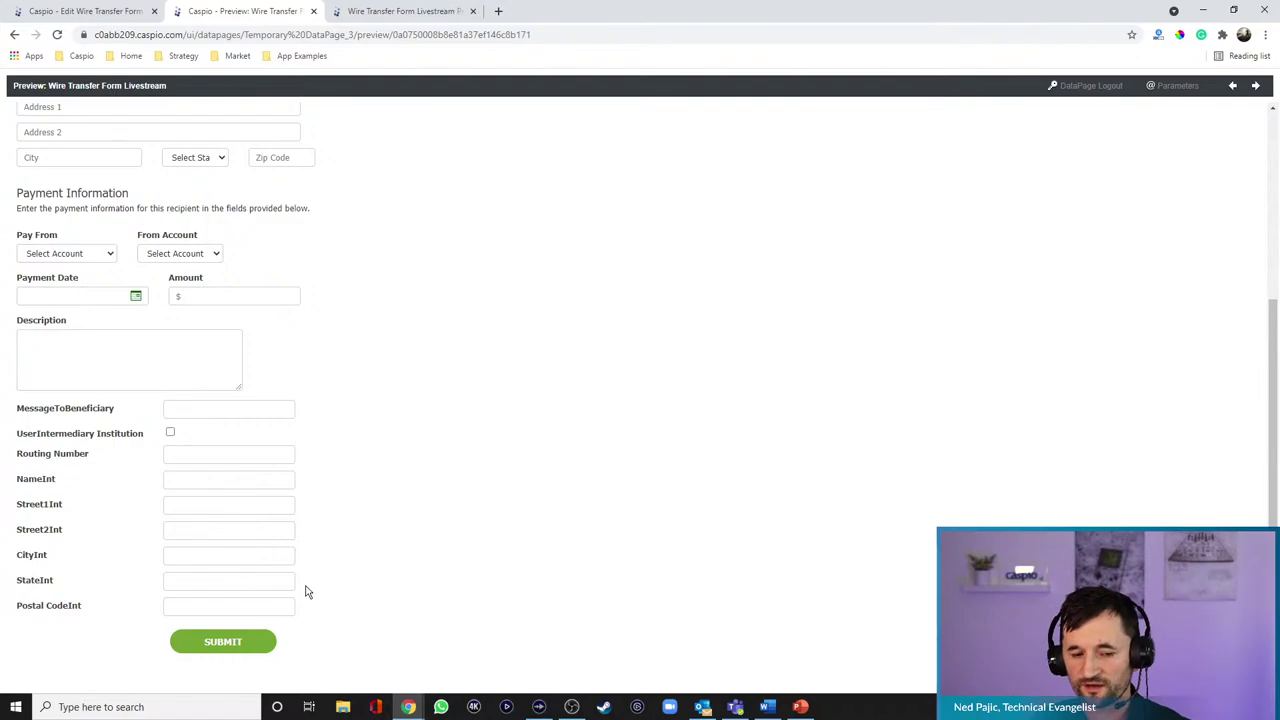
# - Copy the full HTML source of HTML Block 2, the Beneficiary Financial Institution heading block
pyautogui.click(130, 12)
pyautogui.scroll(1, 193, 313)
pyautogui.scroll(1, 193, 313)
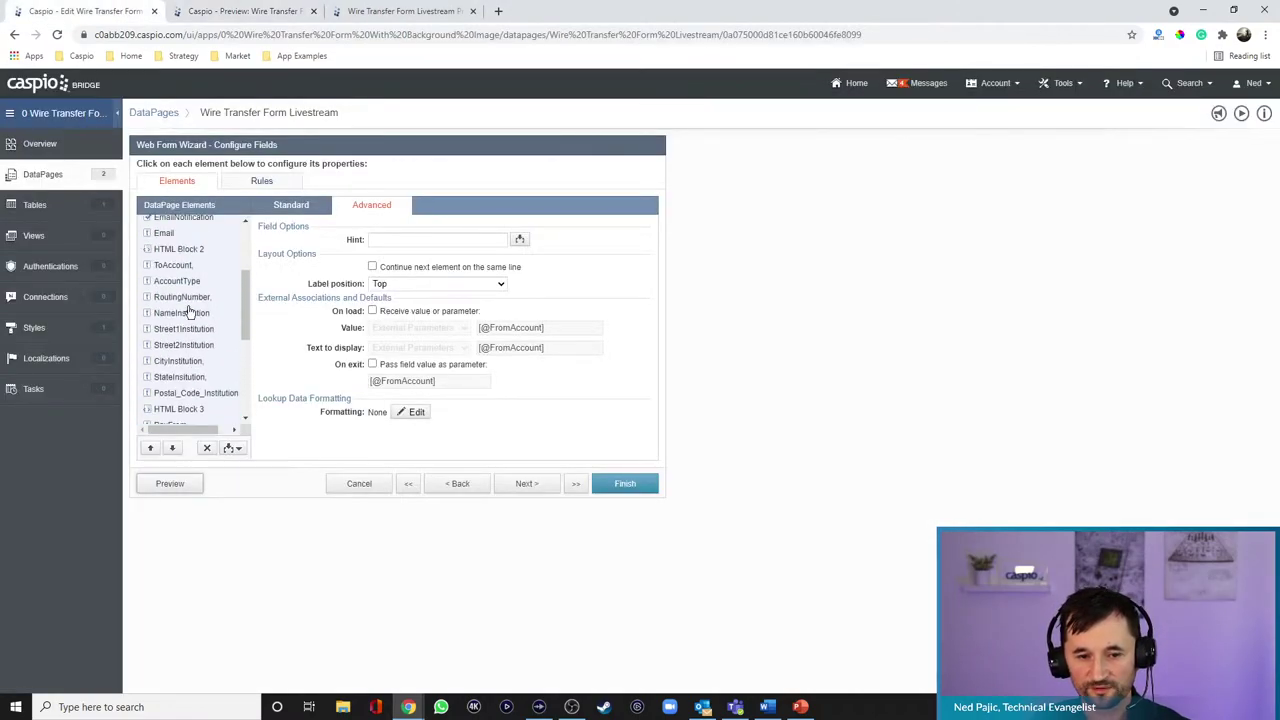
pyautogui.click(177, 250)
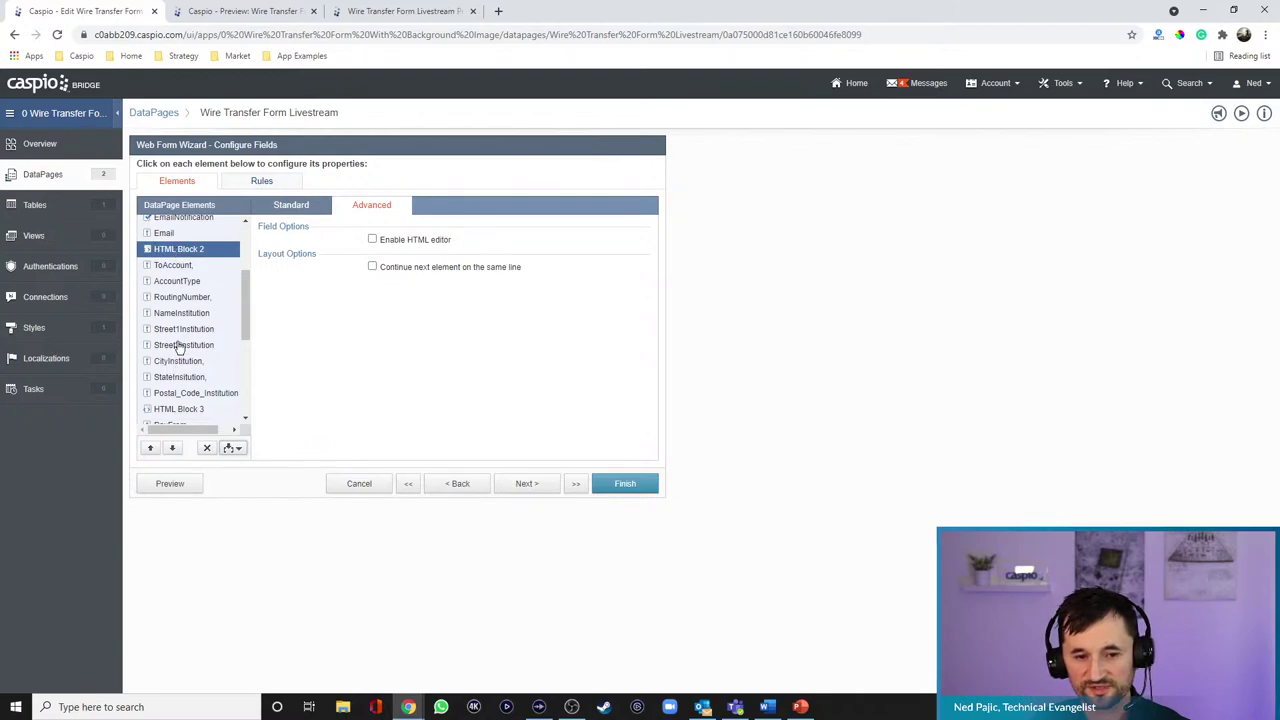
pyautogui.click(297, 207)
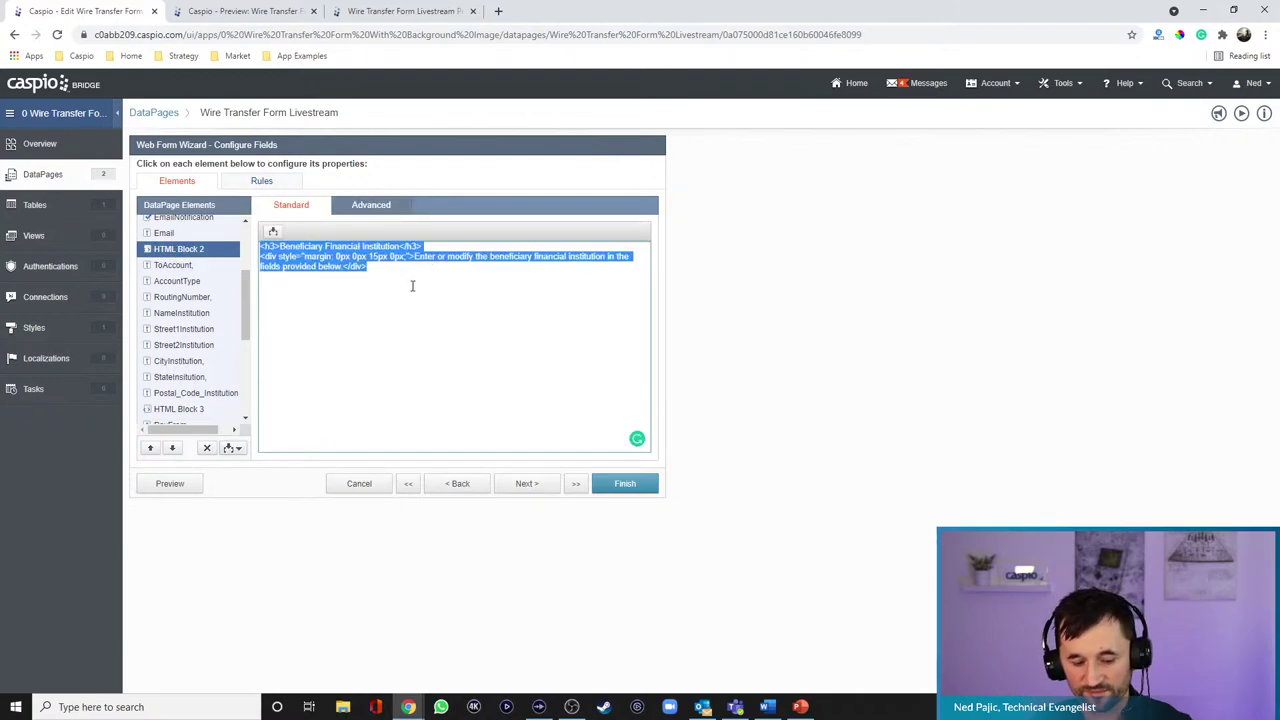
# - Insert an HTML block between MessageToBeneficiary and the UserIntermediary institution checkbox and paste the copied heading code into its source
pyautogui.scroll(-5, 203, 329)
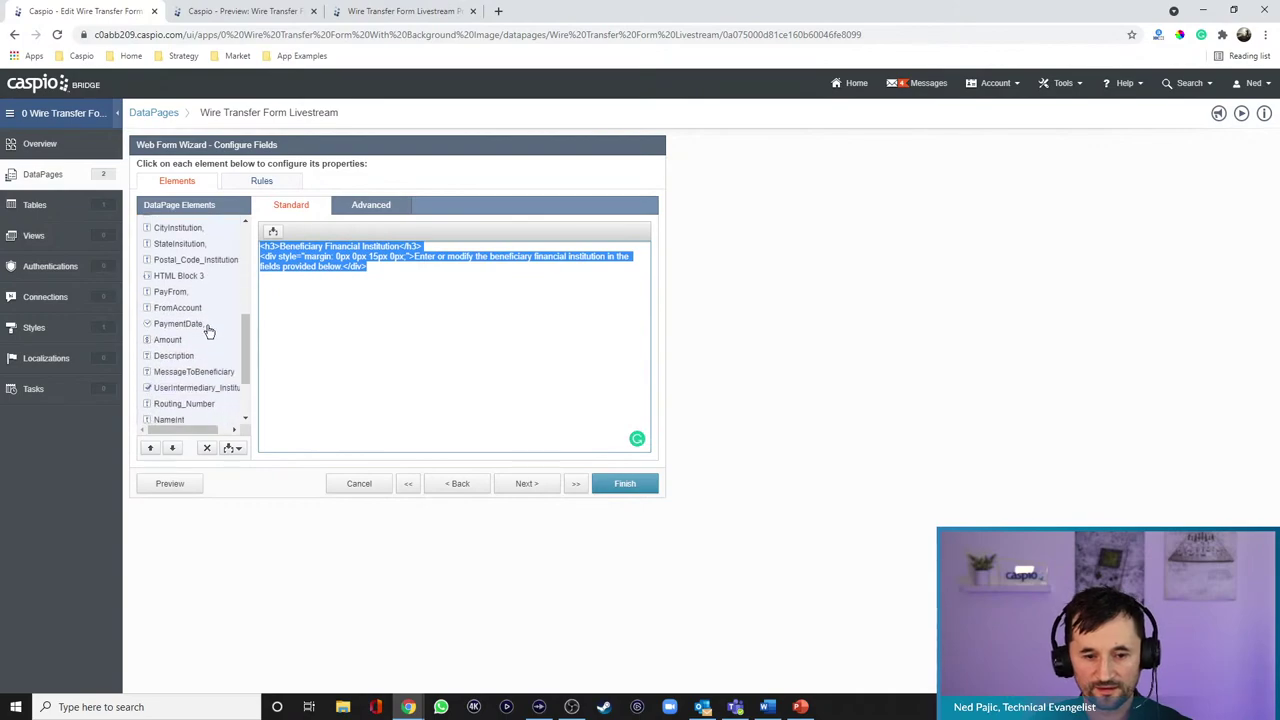
pyautogui.click(190, 325)
pyautogui.click(229, 447)
pyautogui.click(215, 480)
pyautogui.click(366, 210)
pyautogui.click(400, 238)
pyautogui.write('<h3>Beneficiary Financial Institution</h3> <div style="margin: 0px 0px 15px 0px;">Enter or modify the beneficiary financial institution in the fields provided below.</div>')
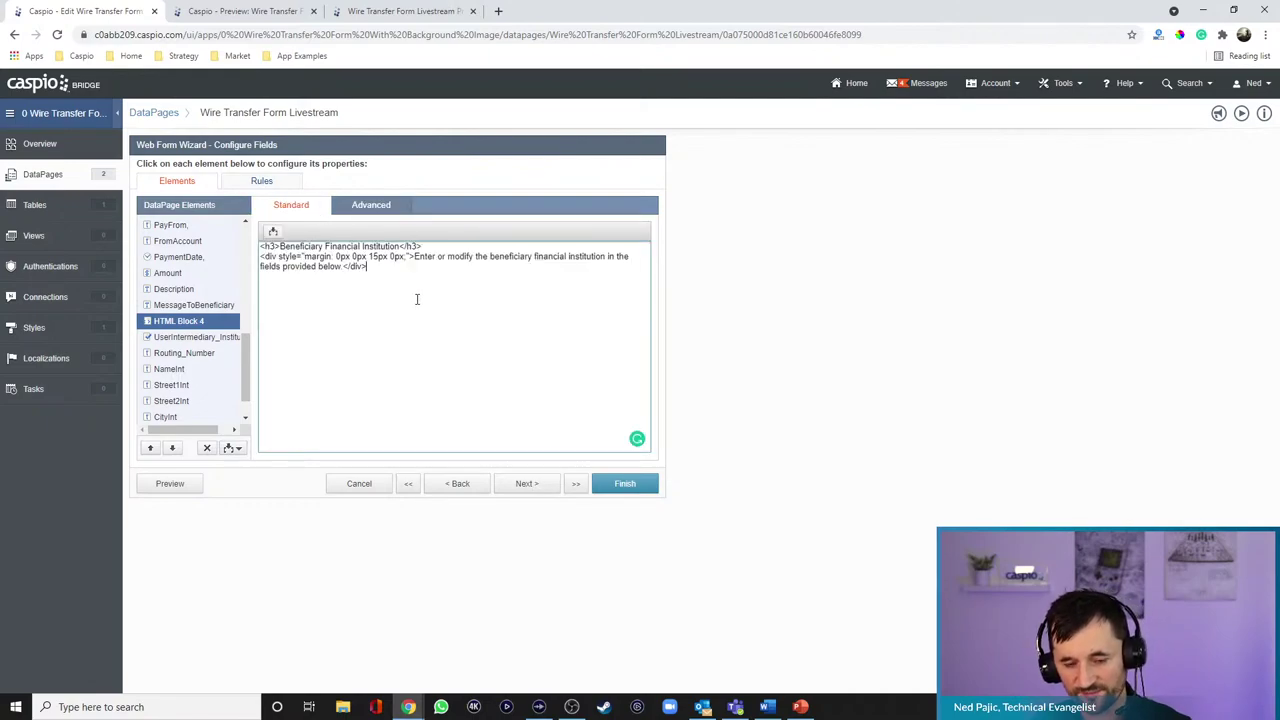
# - Change the new block's h3 heading text to "Intermediary Financial Institution"
pyautogui.moveTo(280, 247)
pyautogui.mouseDown()
pyautogui.moveTo(400, 247)
pyautogui.moveTo(280, 242)
pyautogui.mouseUp()
pyautogui.click(397, 247)
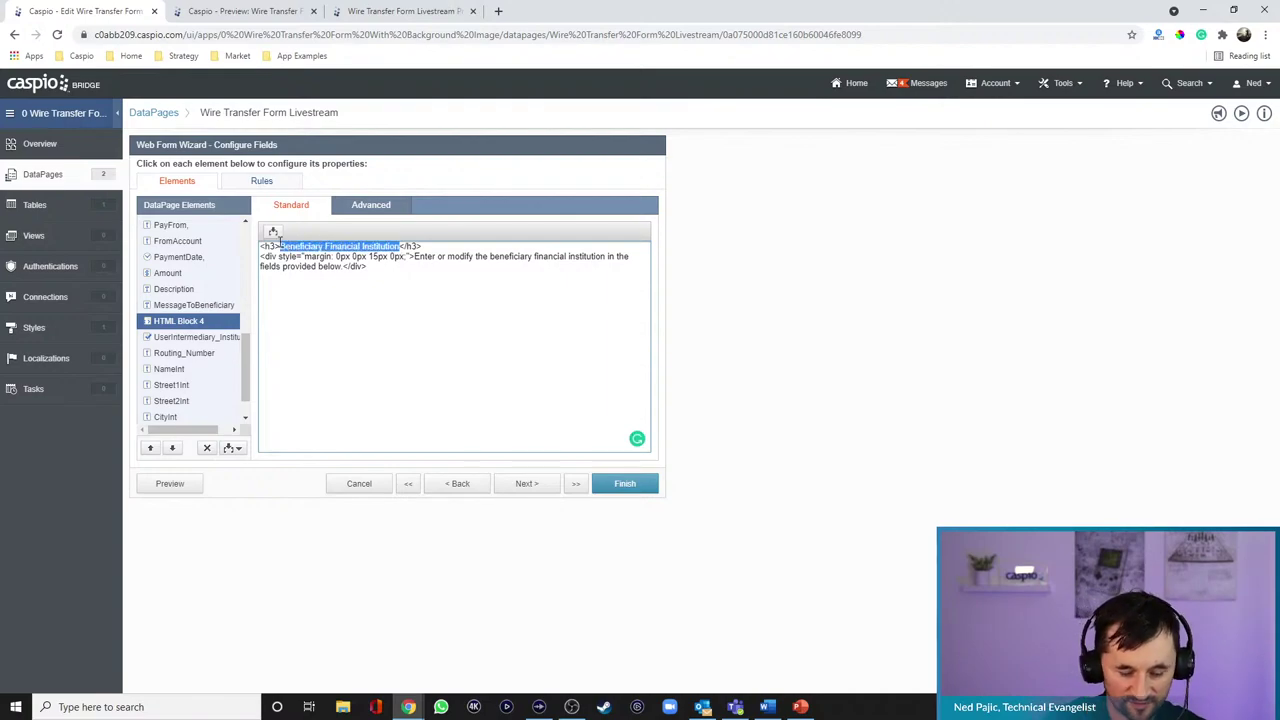
pyautogui.write('Intermediary Financ')
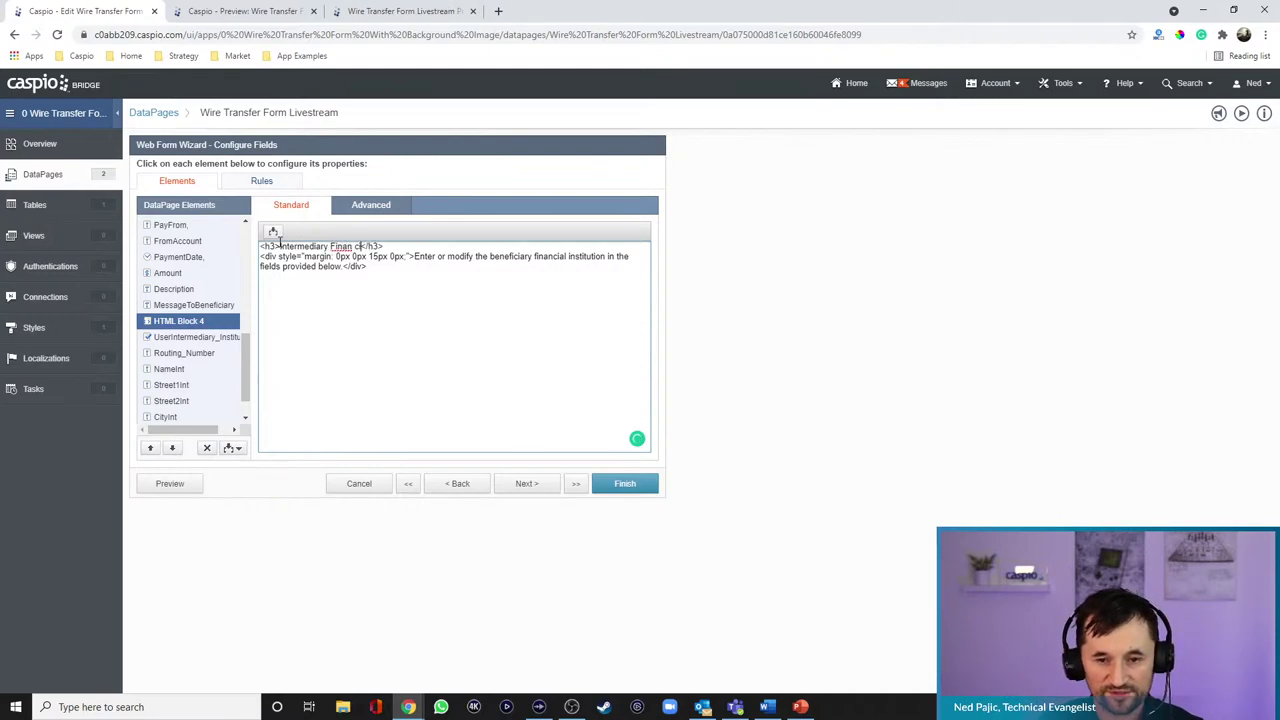
pyautogui.write('ial')
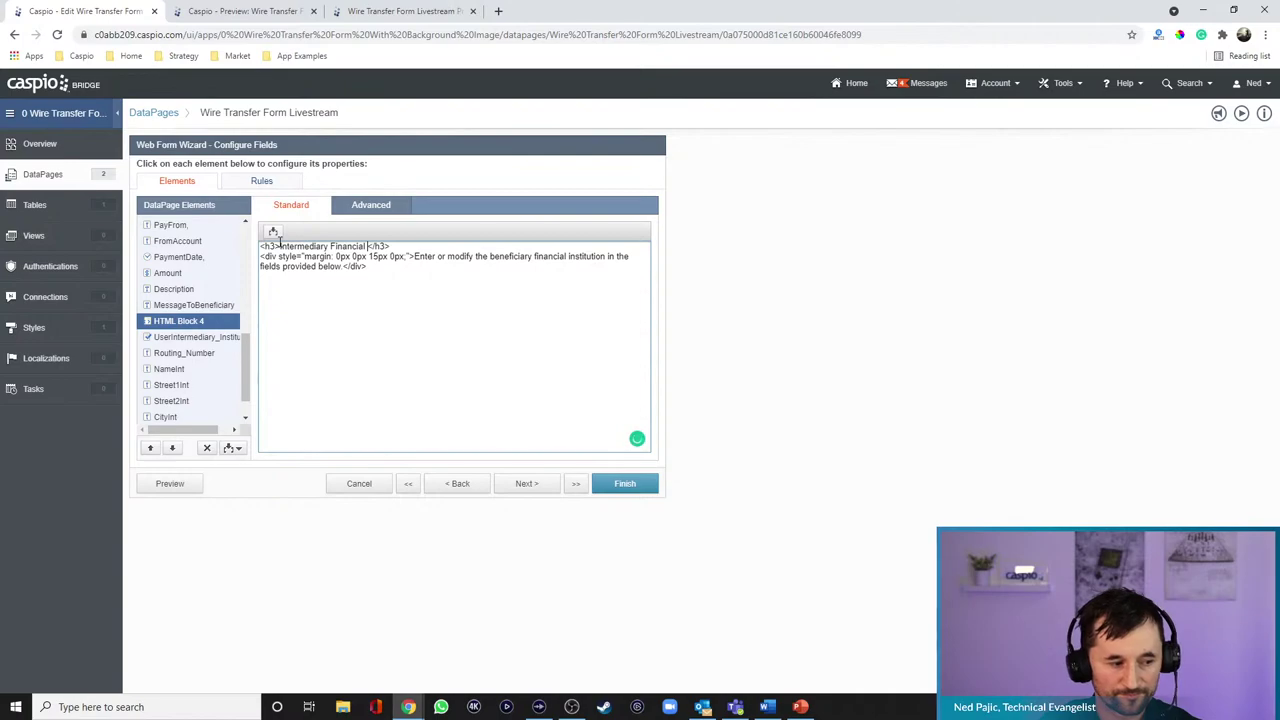
pyautogui.write(' Institut')
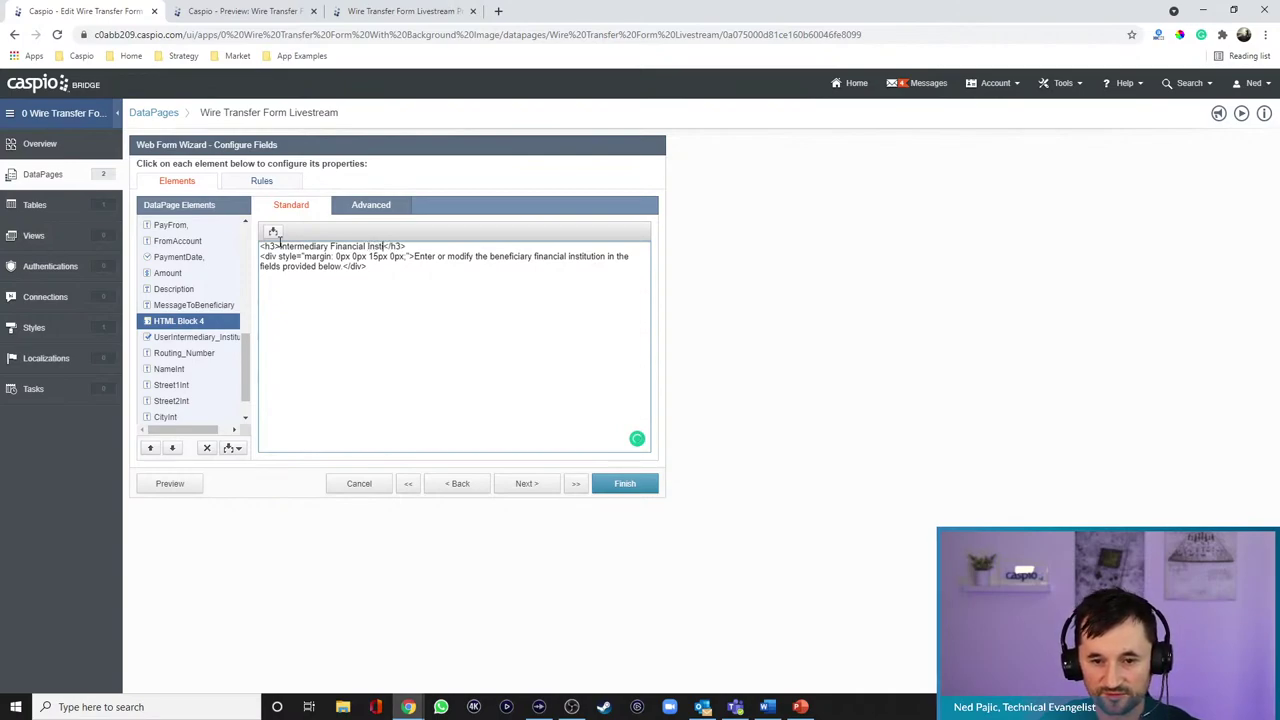
pyautogui.write('ion')
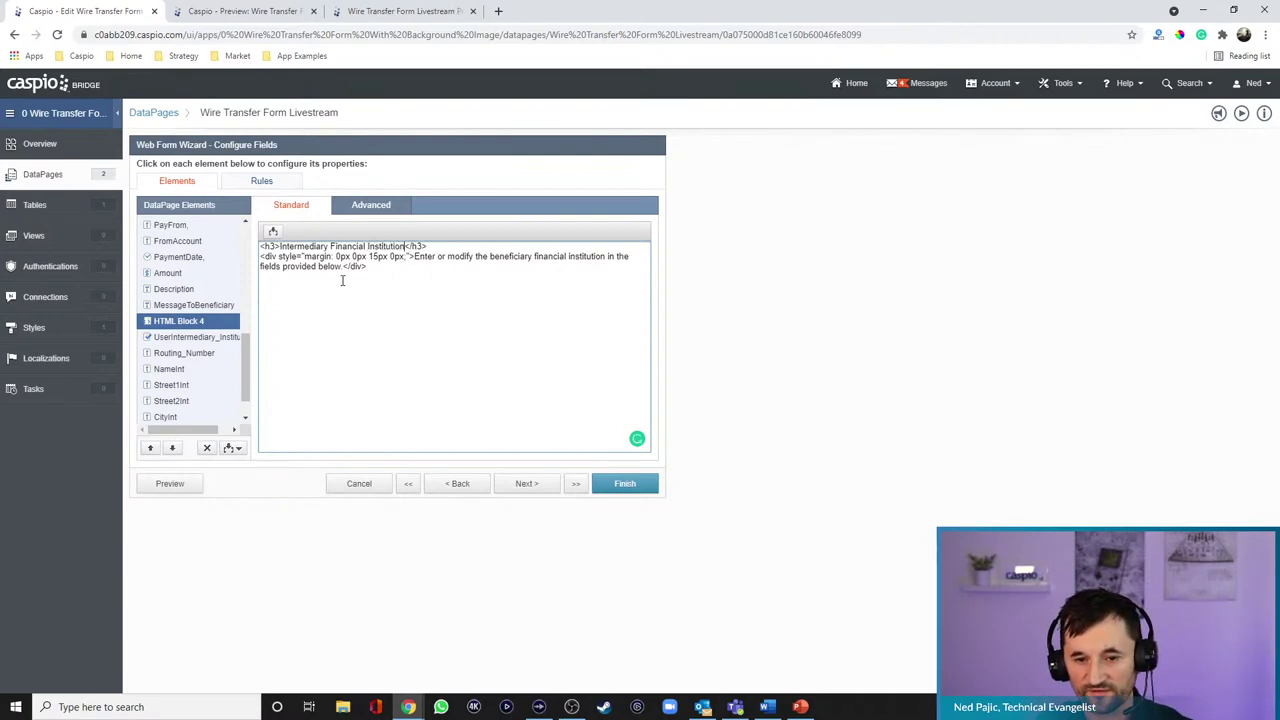
# - Replace the new block's description with "If an intermediary financial institution will be used for this payment, enter the information below." and preview the form
pyautogui.moveTo(343, 268); pyautogui.dragTo(414, 257)
pyautogui.click(474, 258)
pyautogui.click(440, 281)
pyautogui.moveTo(343, 268); pyautogui.dragTo(418, 261)
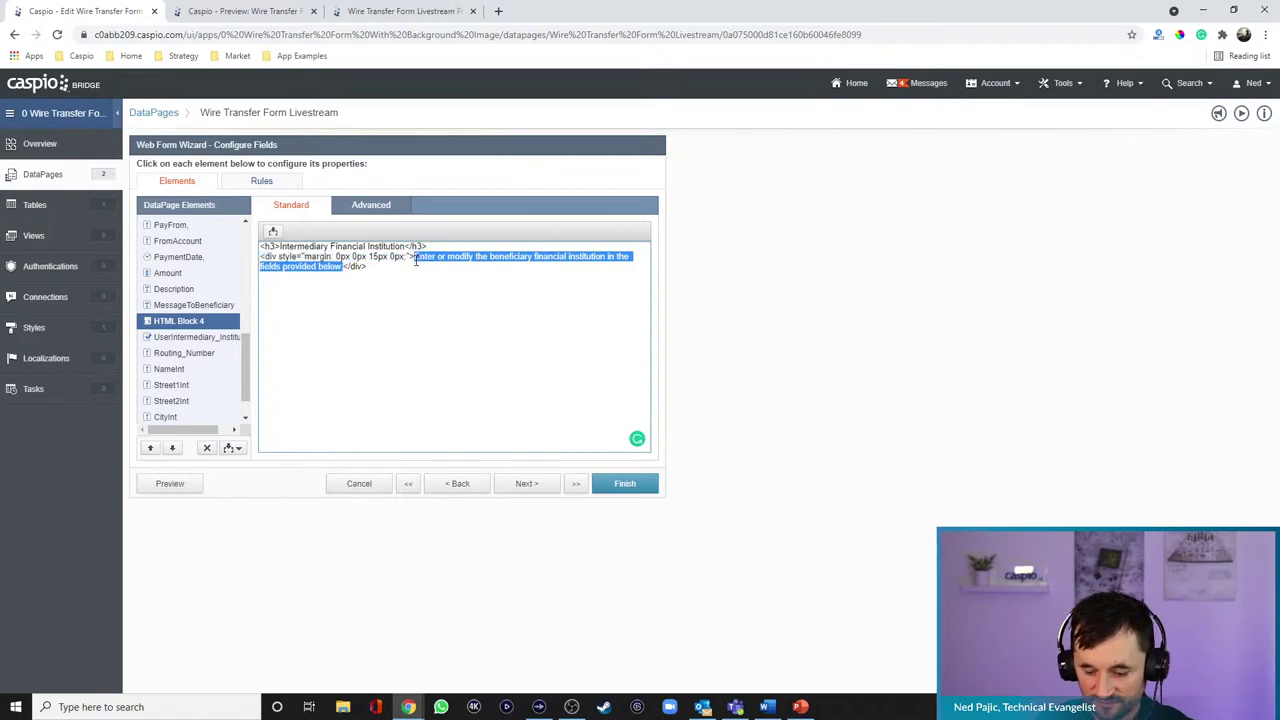
pyautogui.press('BackSpace')
pyautogui.write('If an interm')
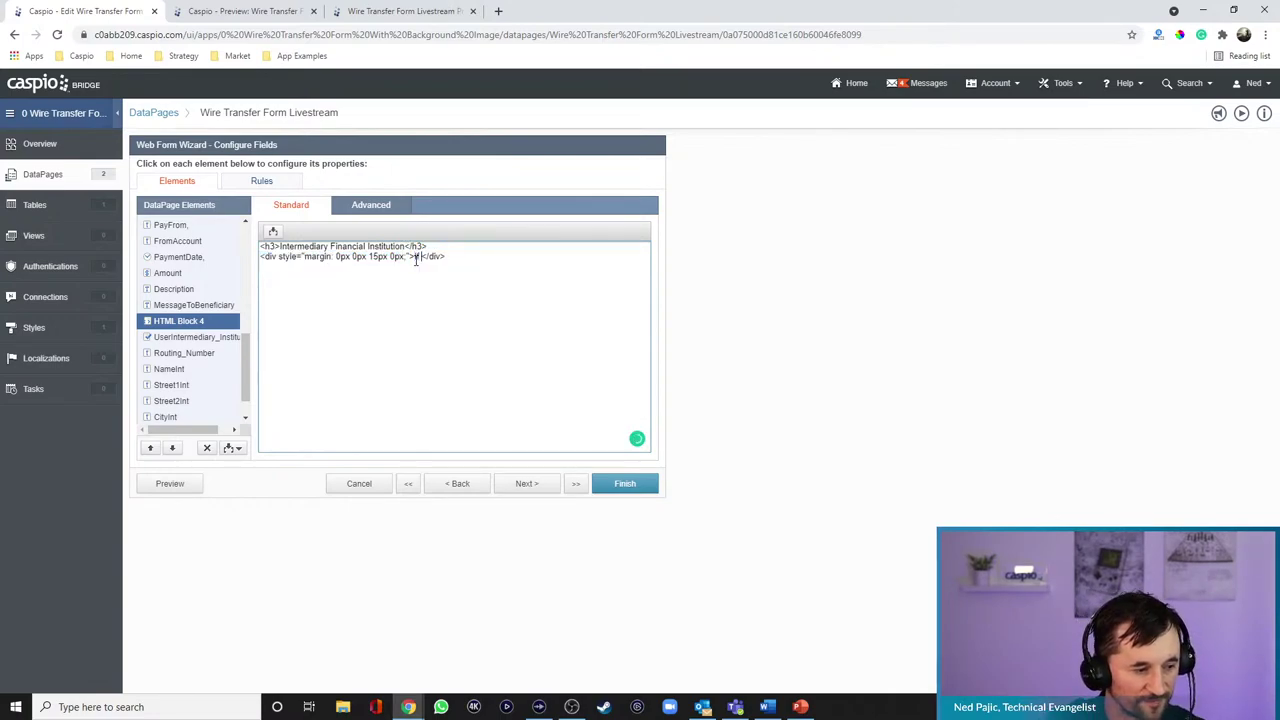
pyautogui.write('ediary ')
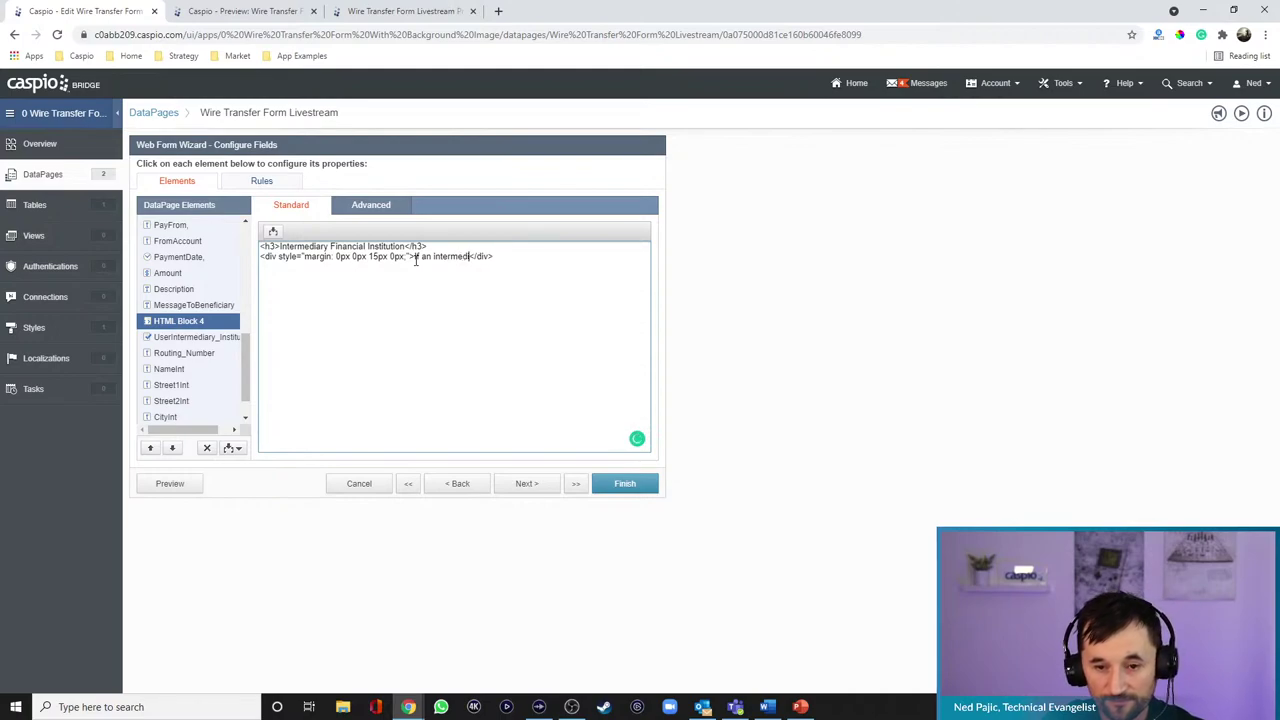
pyautogui.write('financial')
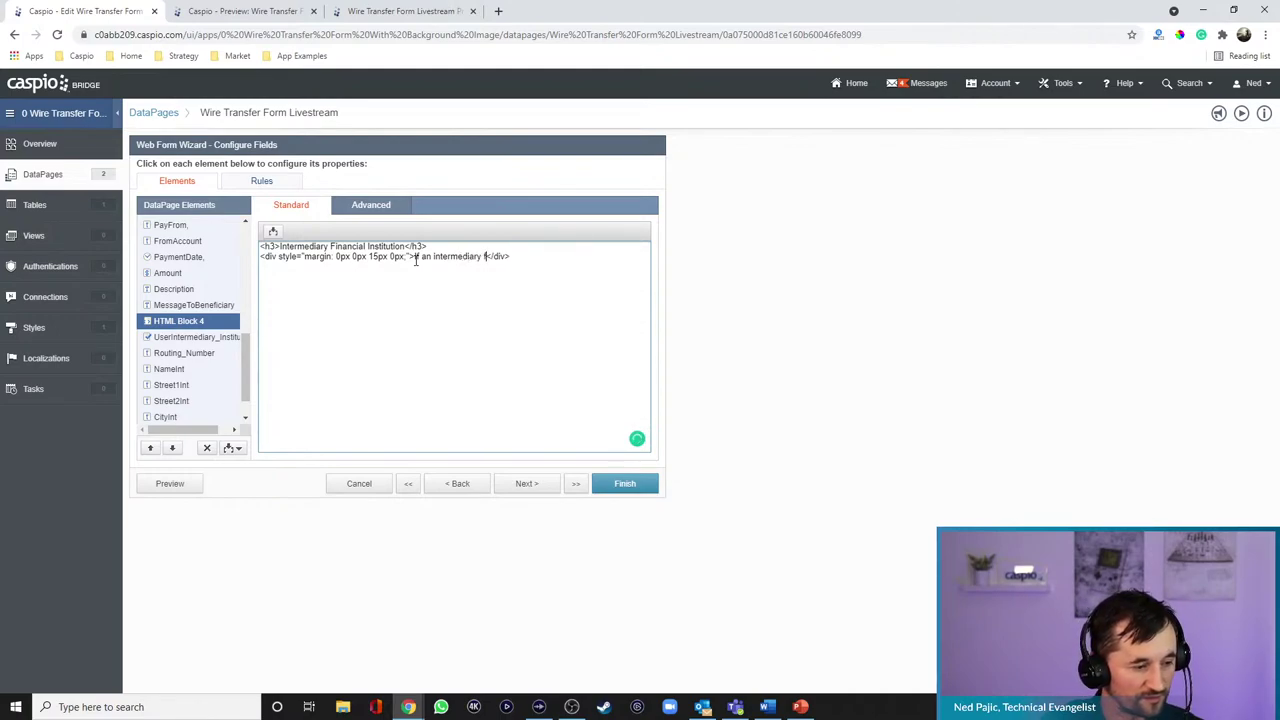
pyautogui.write(' institution')
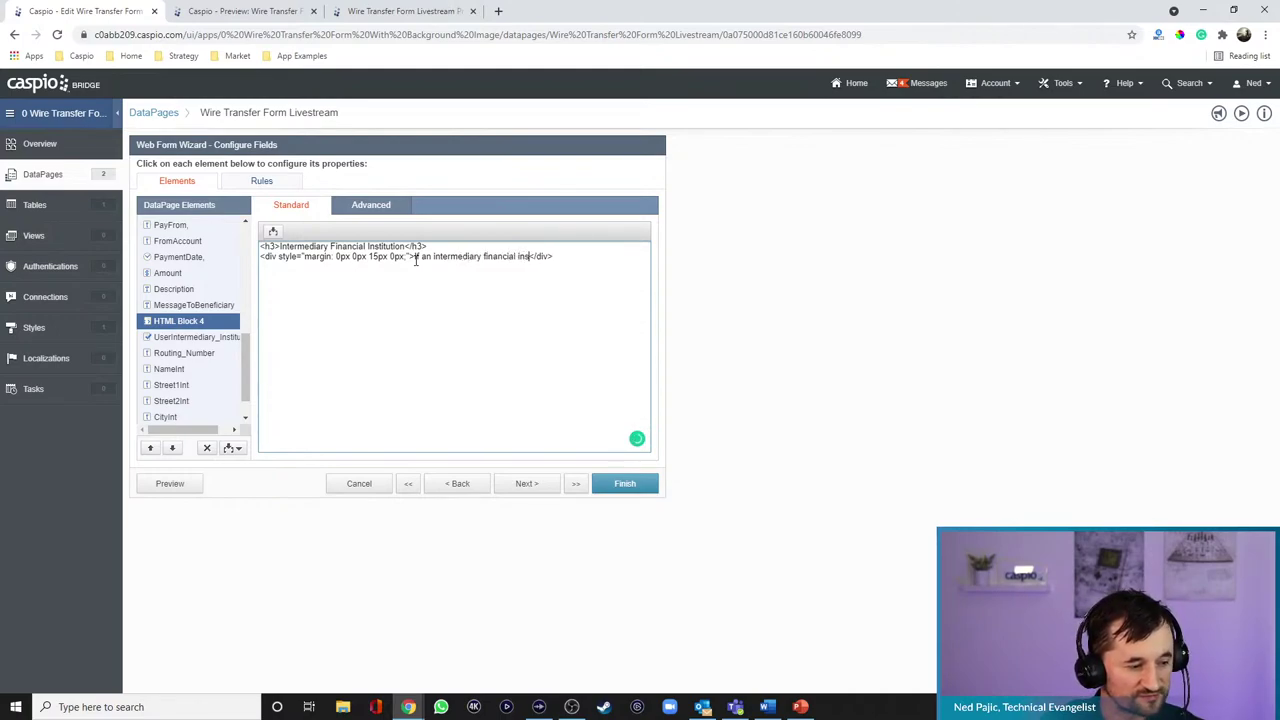
pyautogui.write(' will be sused')
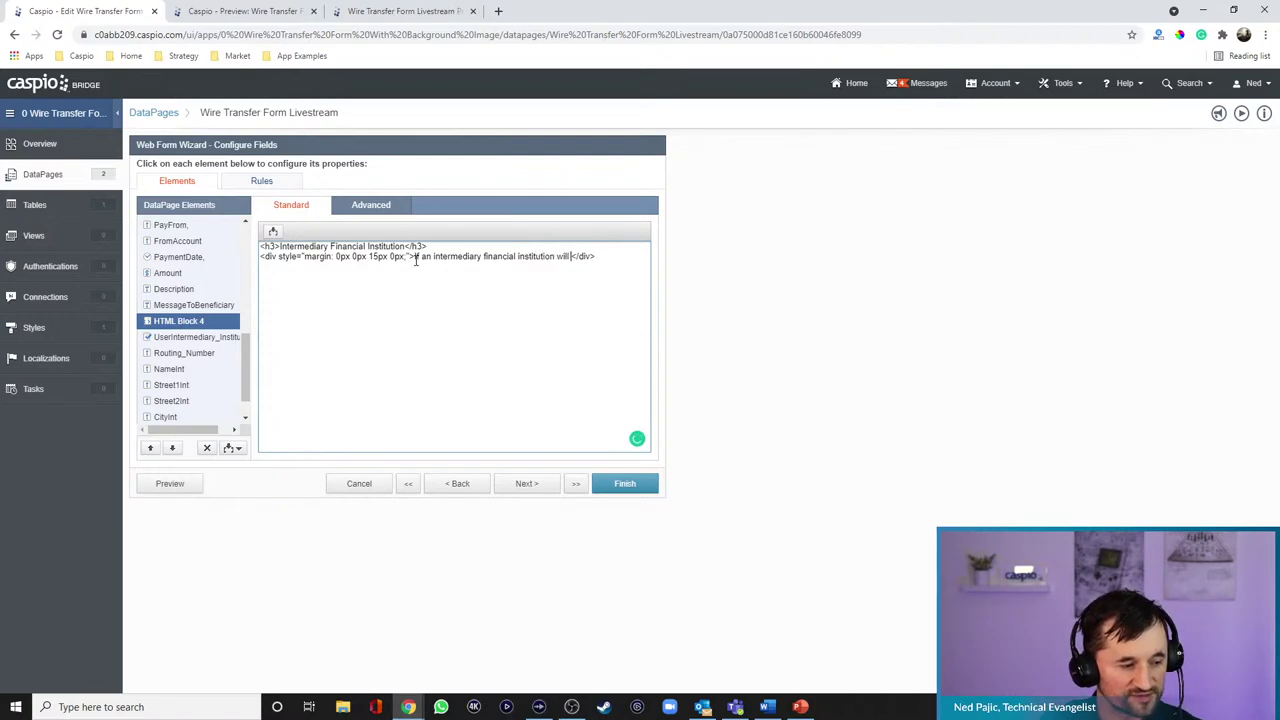
pyautogui.press('BackSpace')
pyautogui.press('BackSpace')
pyautogui.press('BackSpace')
pyautogui.press('BackSpace')
pyautogui.press('BackSpace')
pyautogui.press('BackSpace')
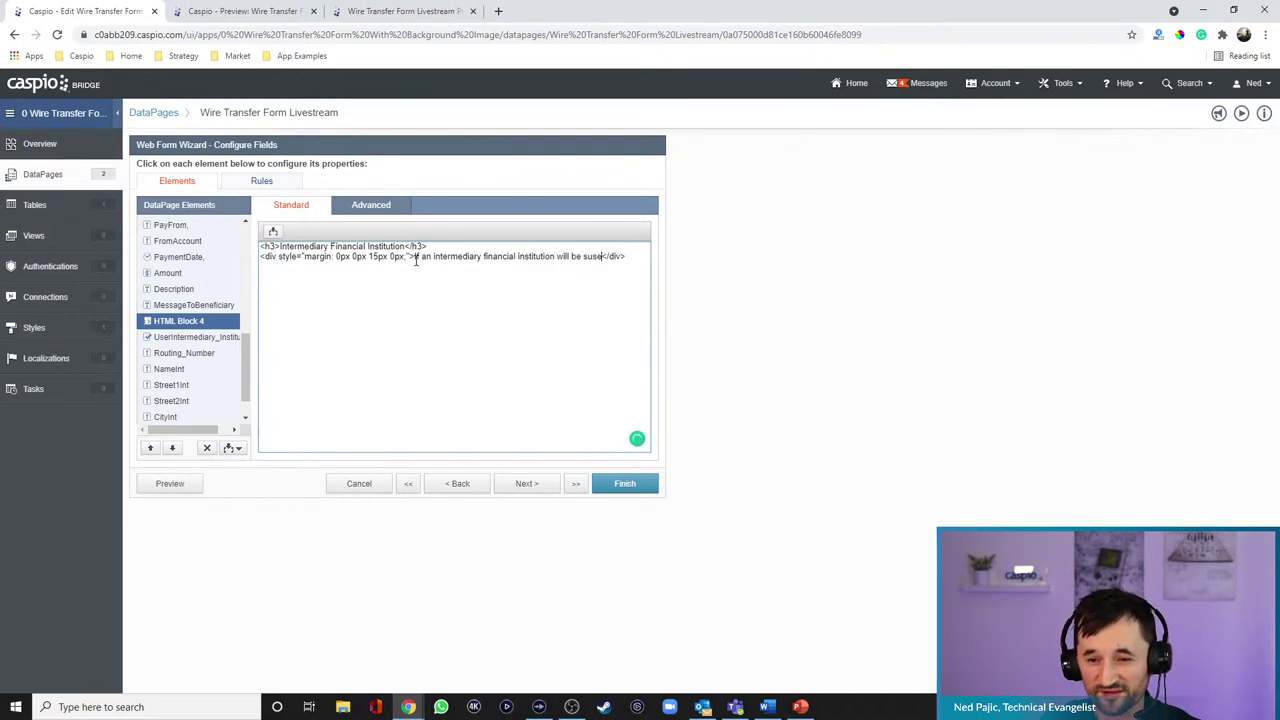
pyautogui.write('used')
pyautogui.write(' for this payment, enter')
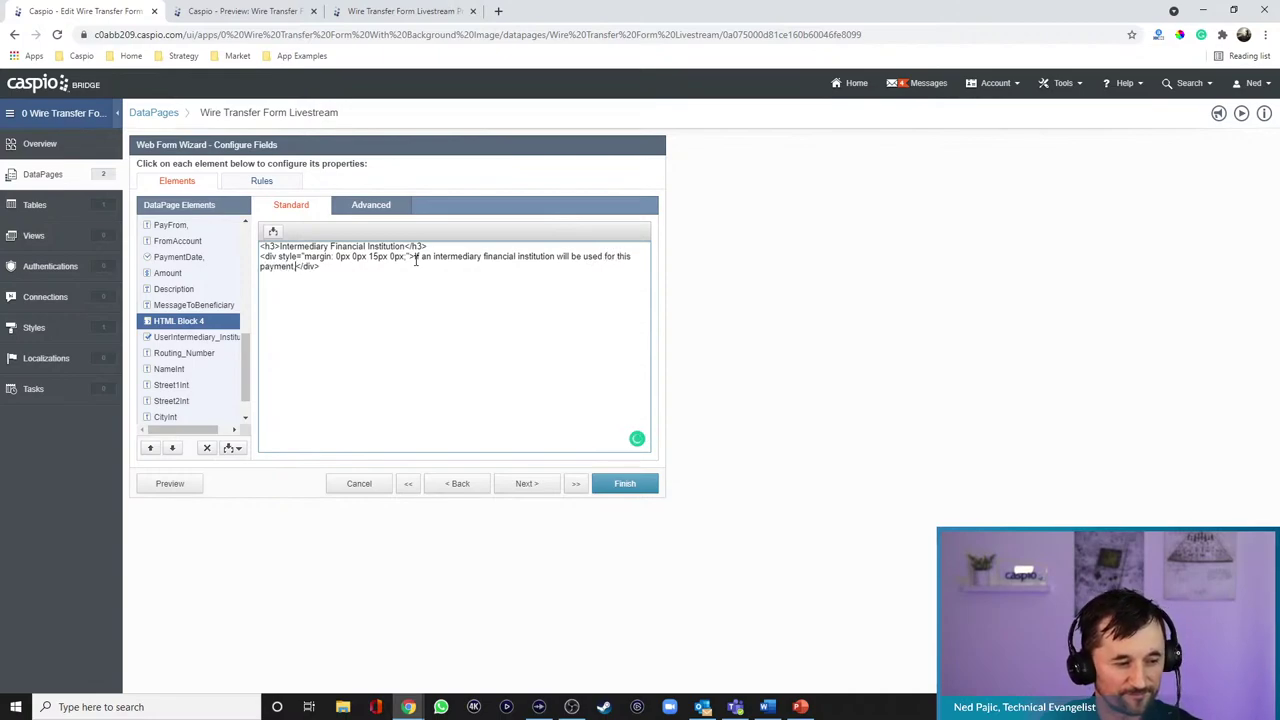
pyautogui.write(' the ifnormation below')
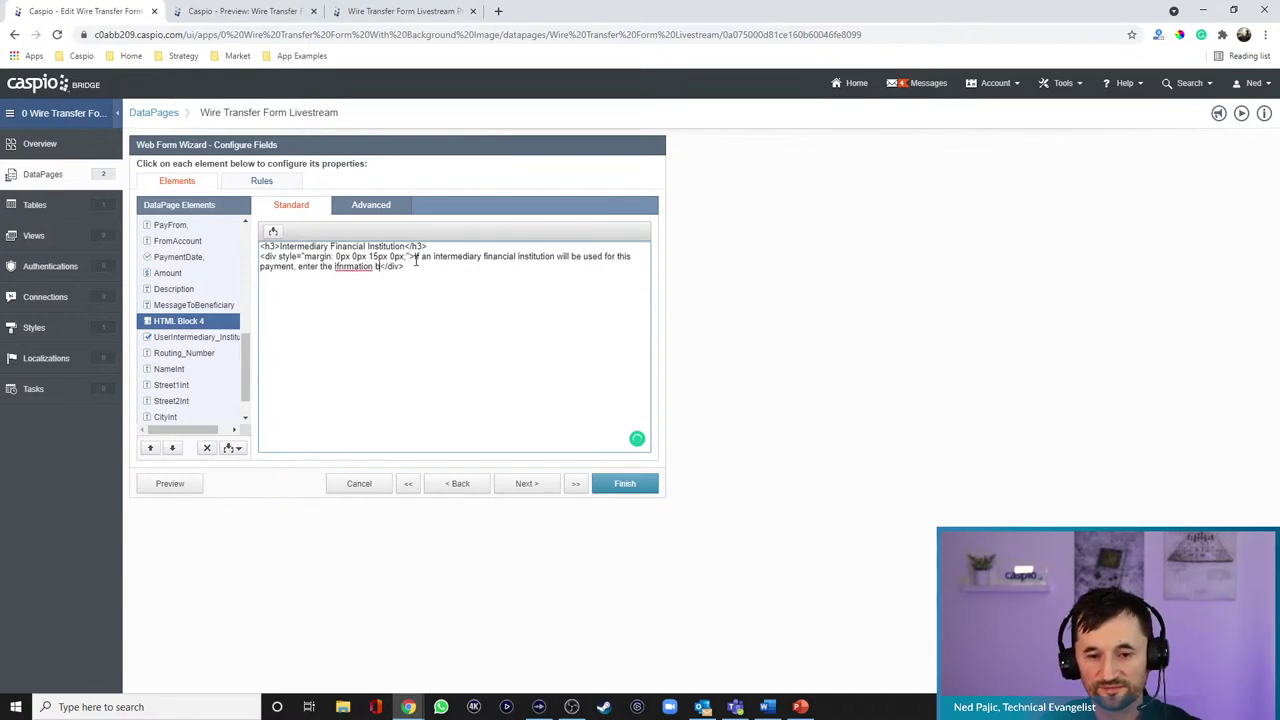
pyautogui.write(':')
pyautogui.rightClick(352, 256)
pyautogui.rightClick(356, 268)
pyautogui.click(382, 276)
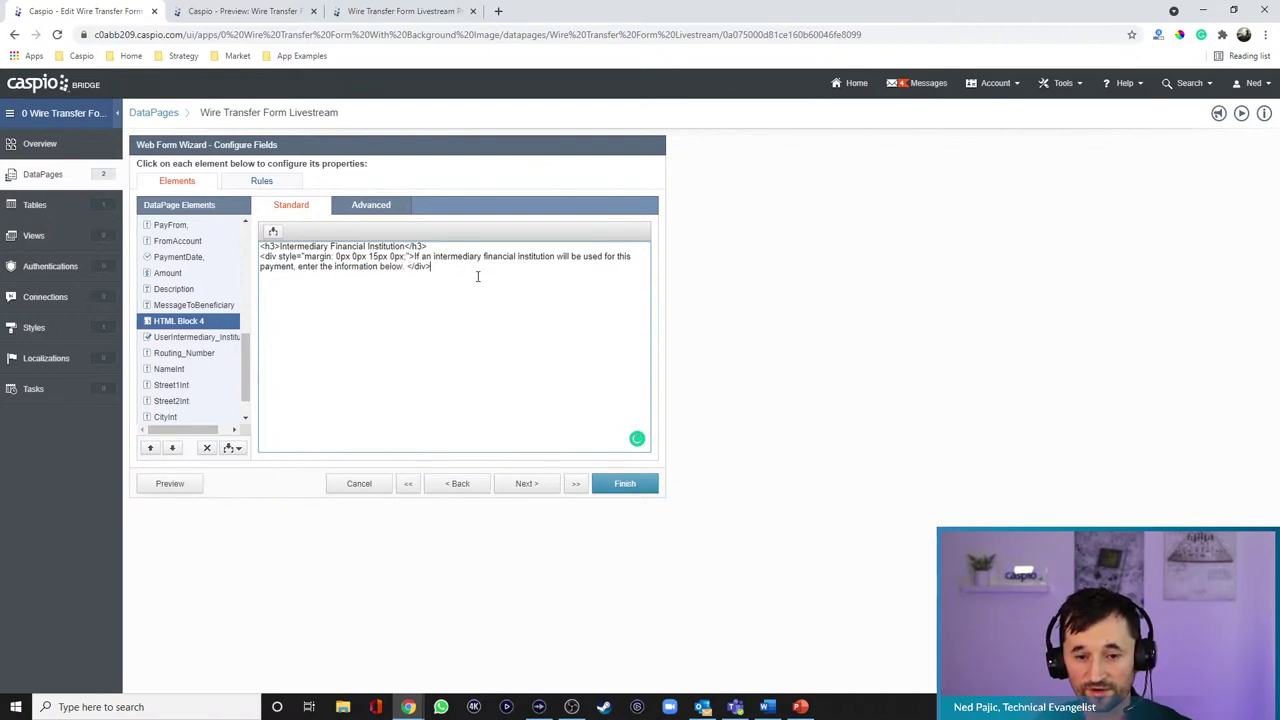
pyautogui.click(181, 487)
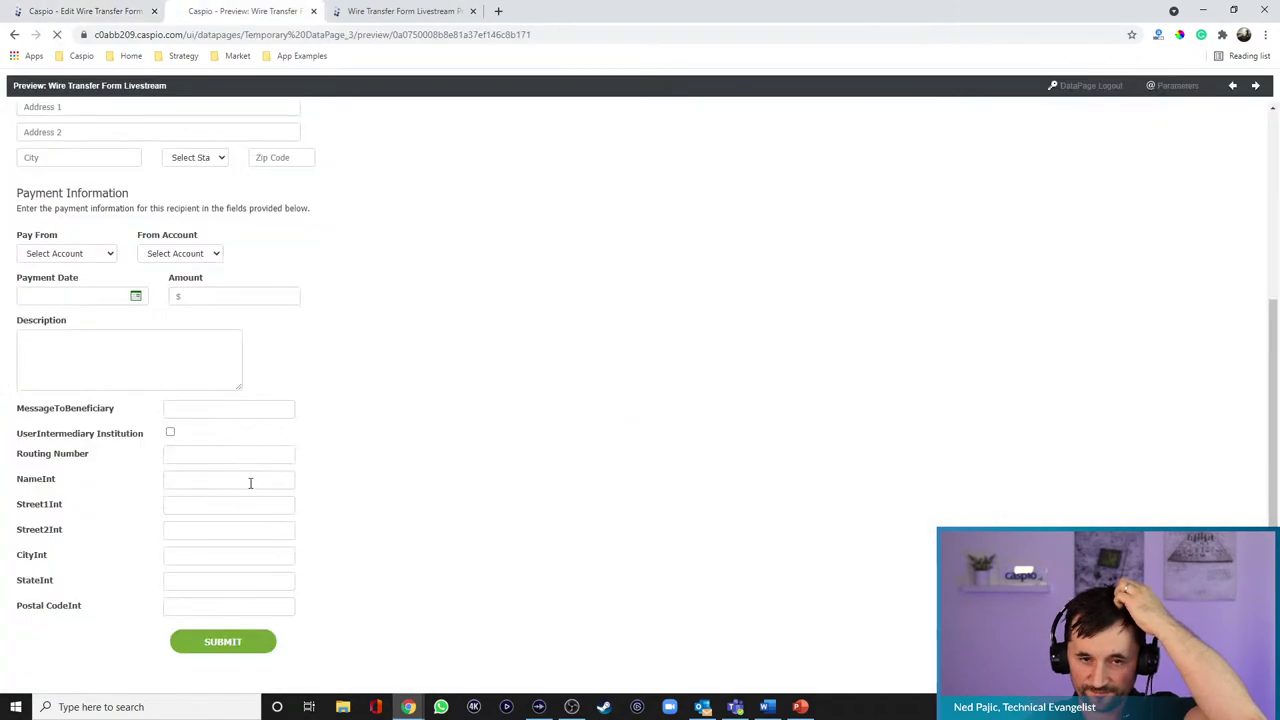
pyautogui.scroll(-4, 440, 450)
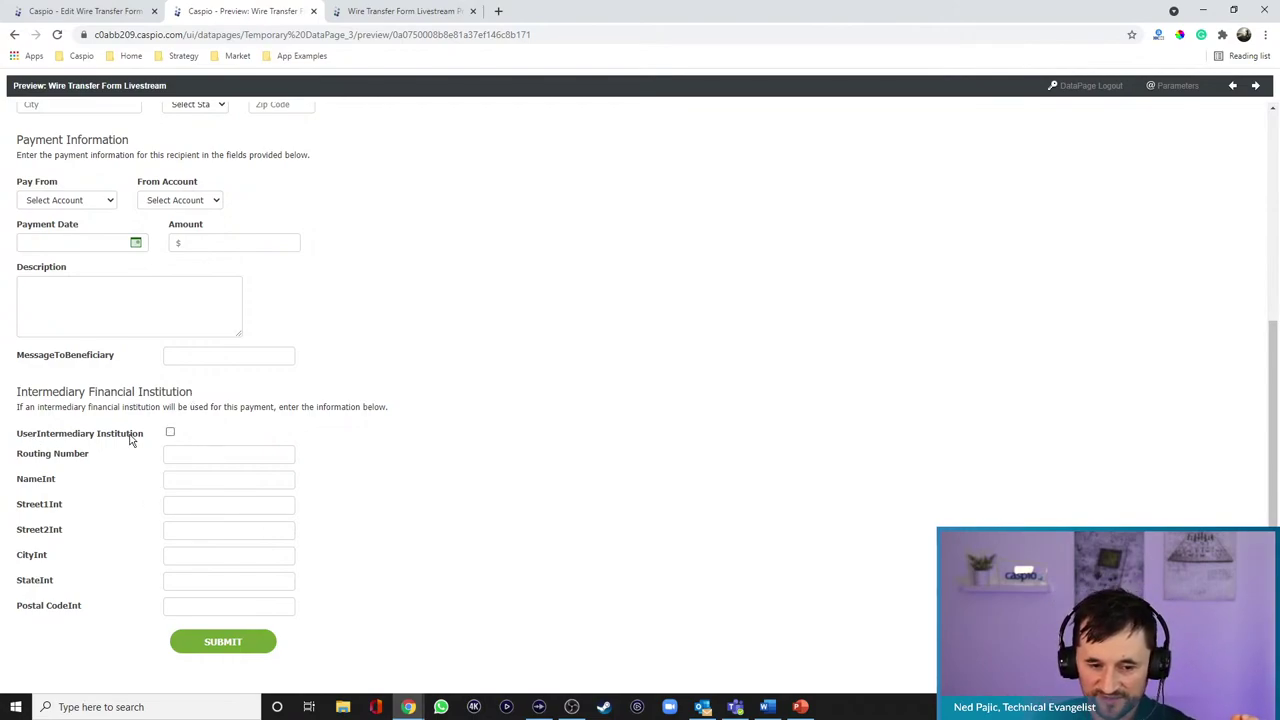
# - Clear the UserIntermediary_Institution checkbox's label and set its display text to "Use Intermediary Institution"
pyautogui.click(91, 11)
pyautogui.click(188, 340)
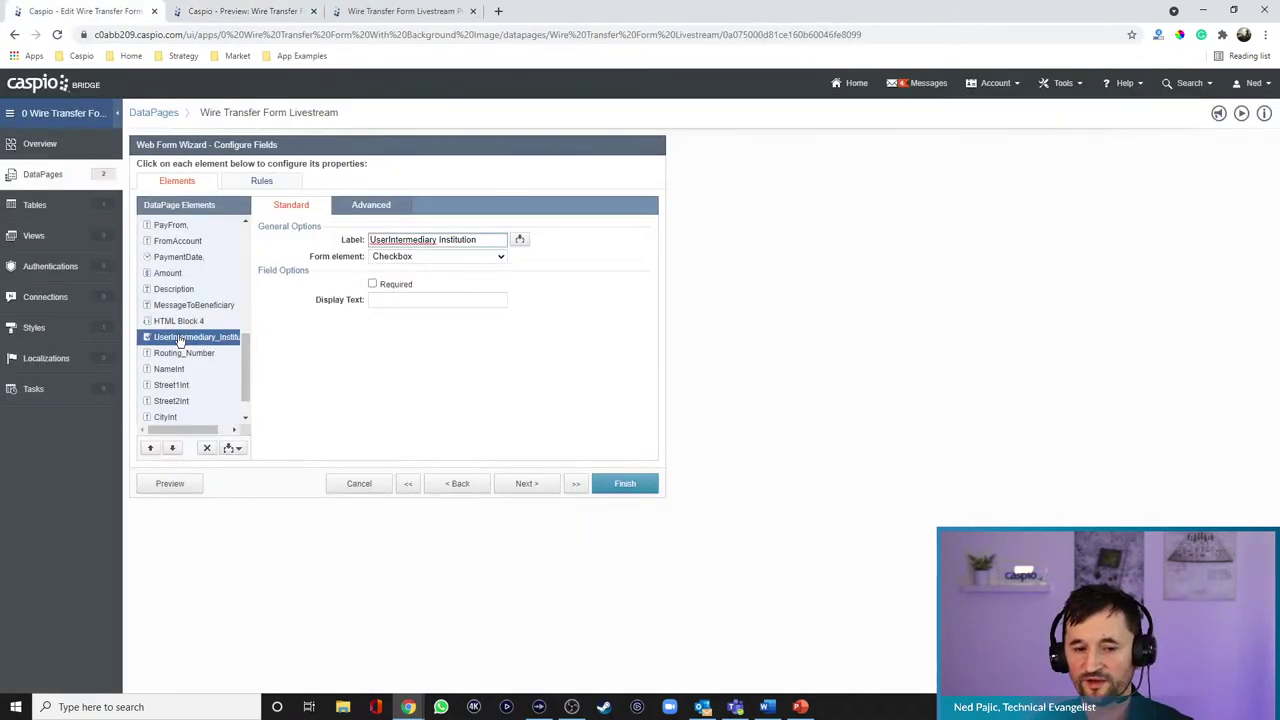
pyautogui.click(470, 240)
pyautogui.moveTo(470, 240); pyautogui.dragTo(340, 243)
pyautogui.press('BackSpace')
pyautogui.click(403, 303)
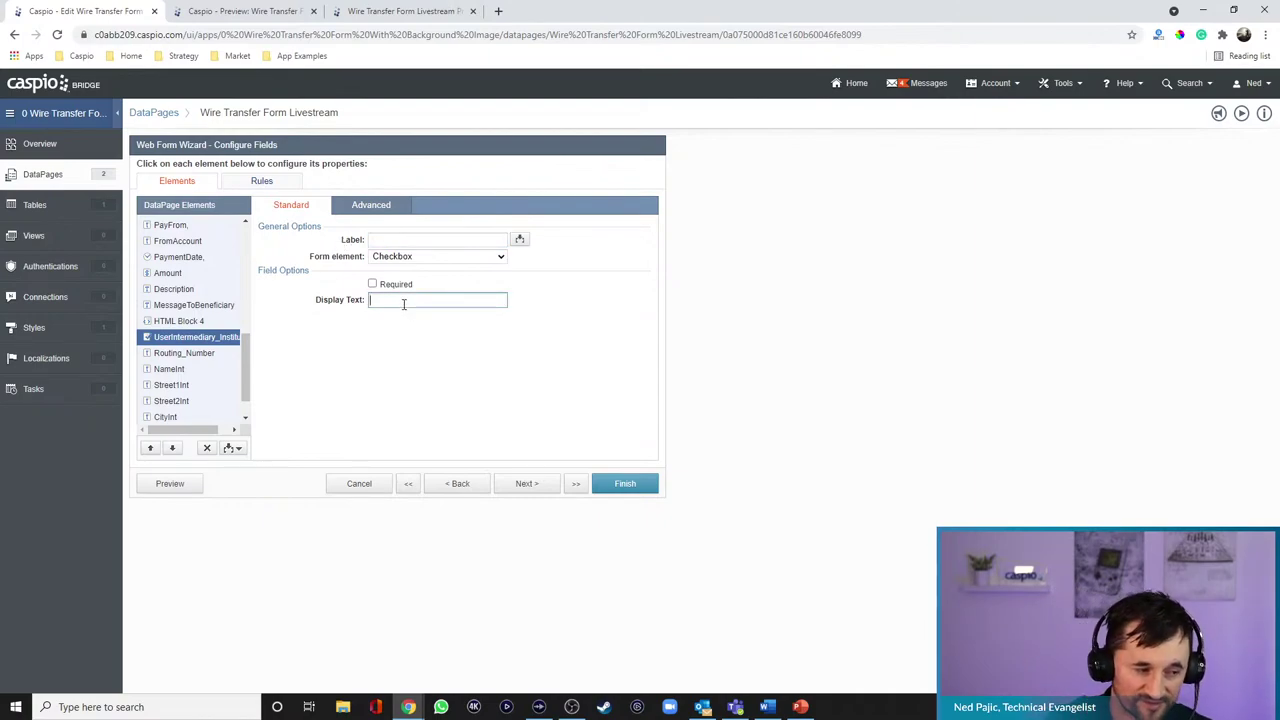
pyautogui.write('Use Intermediary Institution')
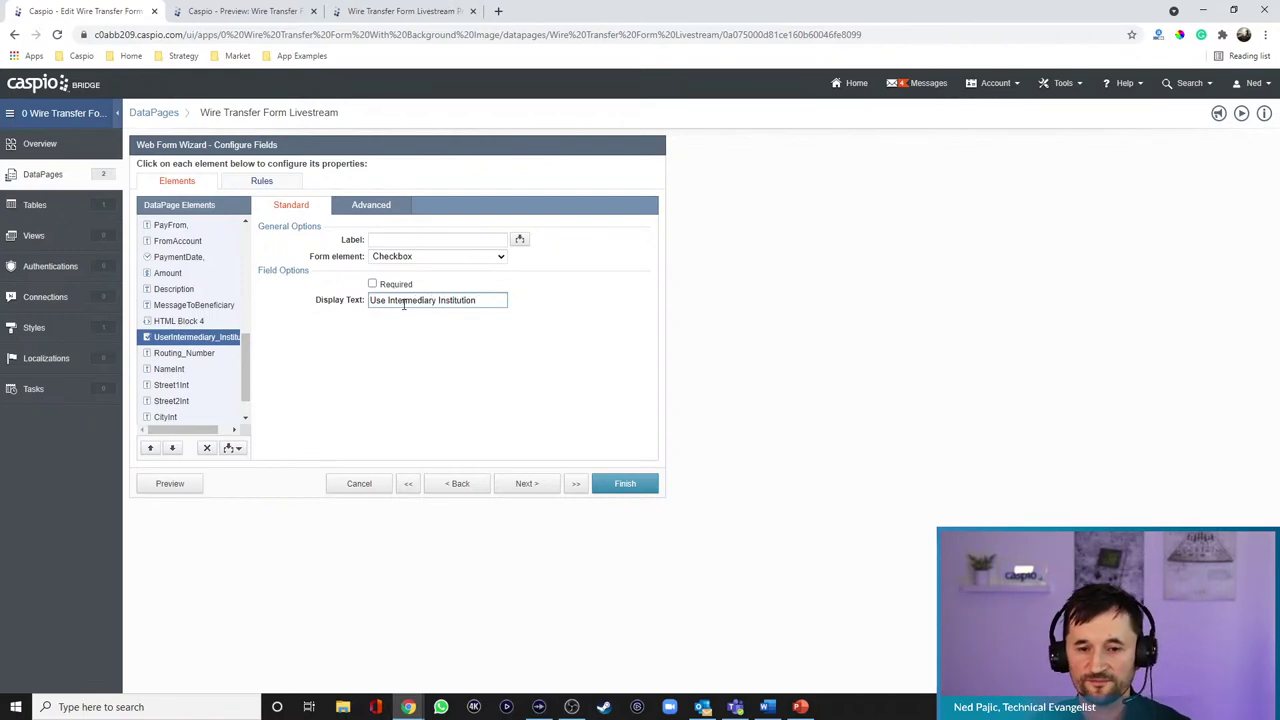
# - Set the UserIntermediary_Institution checkbox's label position to No Label and preview the Intermediary Financial Institution area
pyautogui.click(371, 205)
pyautogui.click(417, 284)
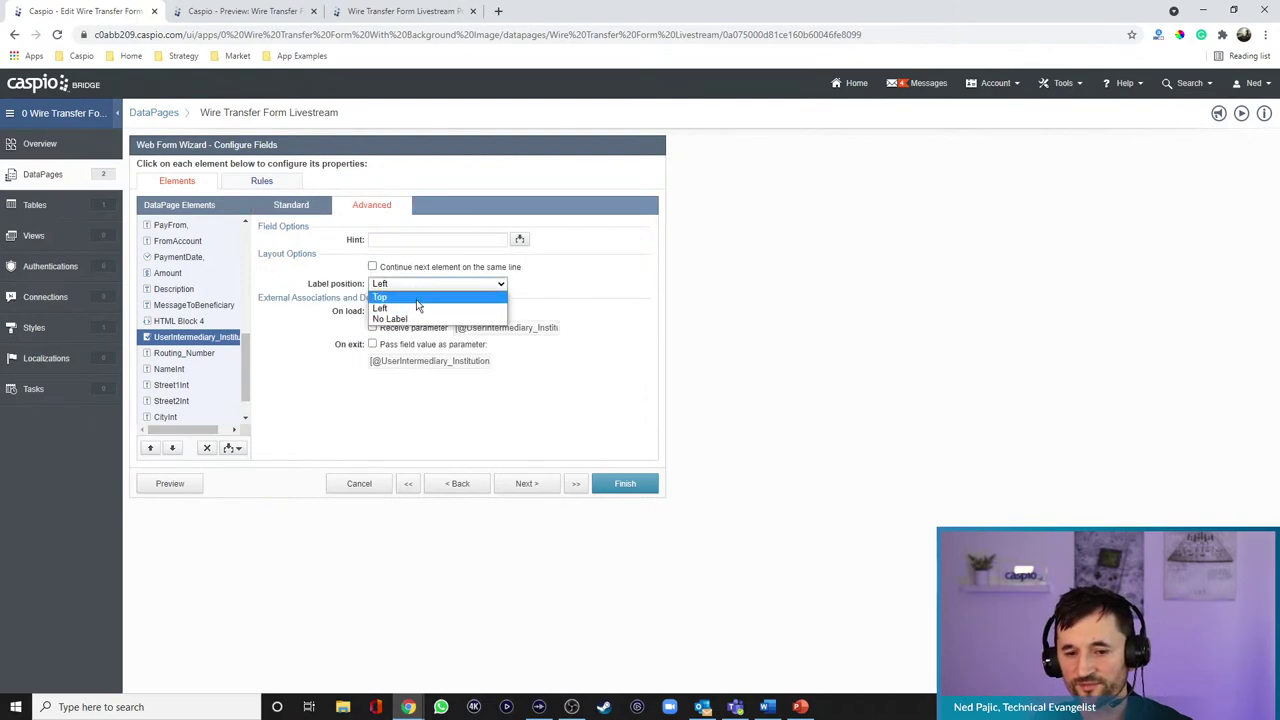
pyautogui.click(412, 319)
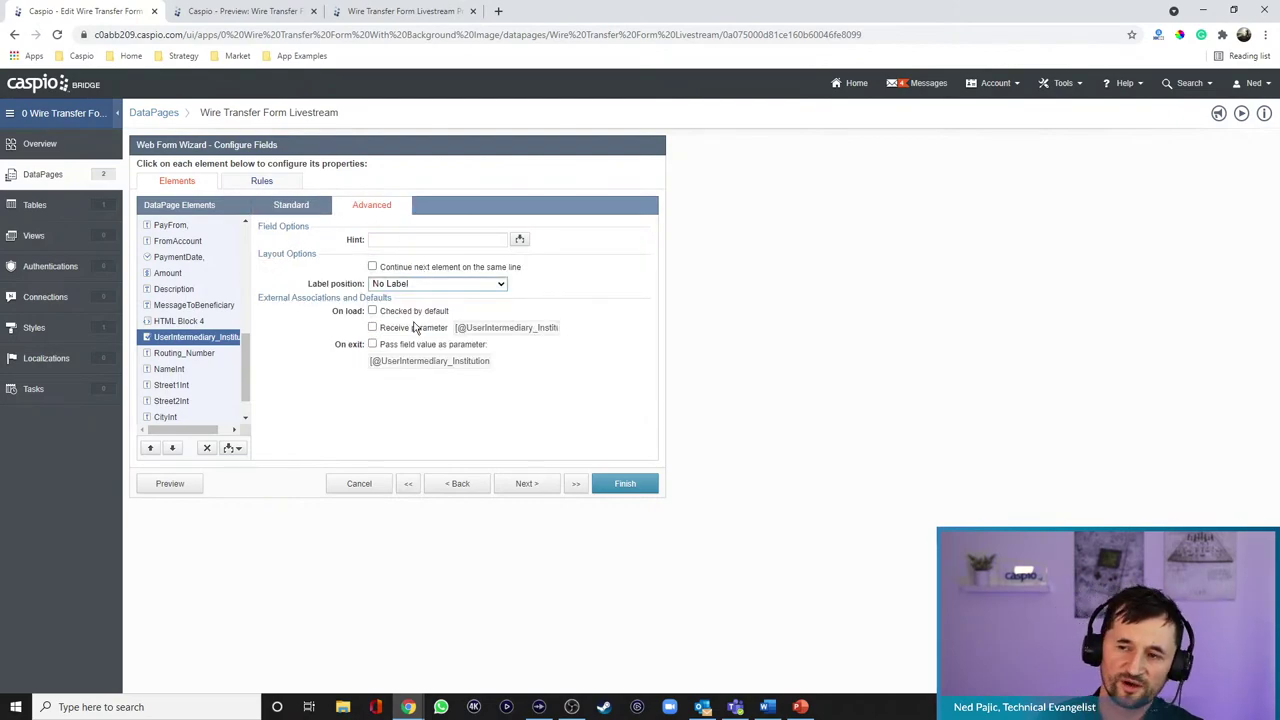
pyautogui.click(170, 484)
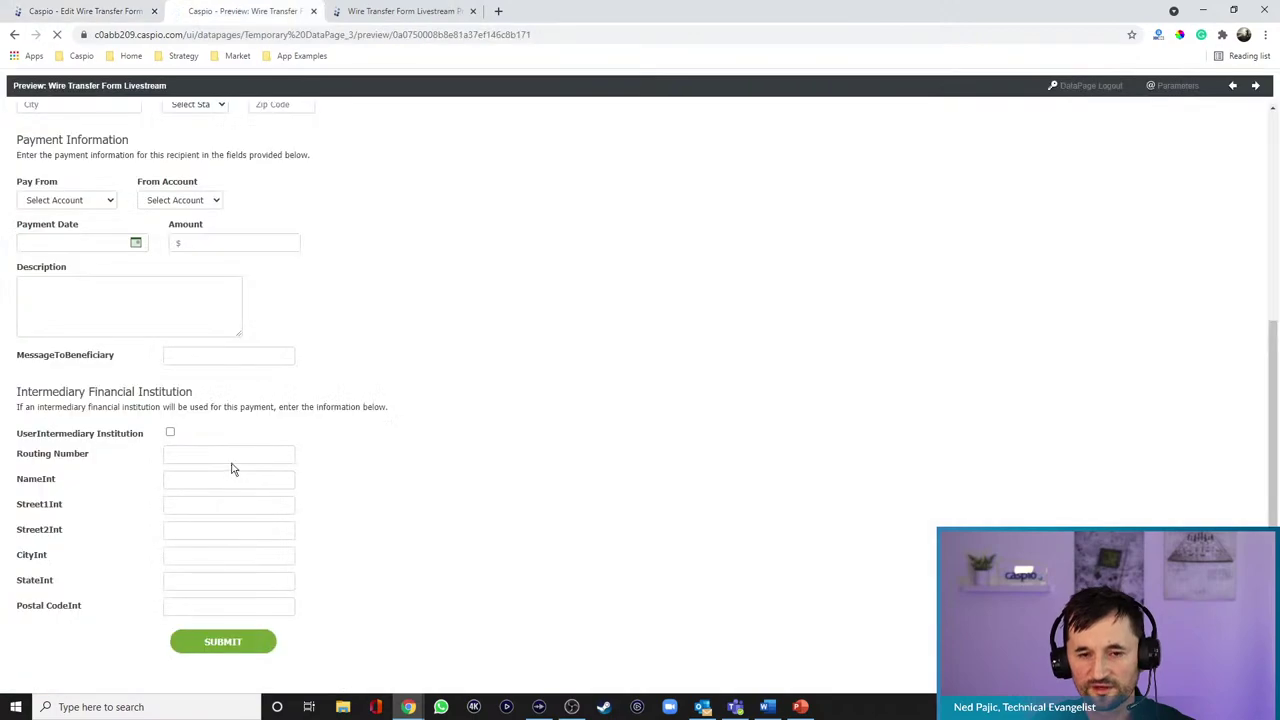
pyautogui.scroll(-2, 494, 310)
pyautogui.scroll(-2, 495, 290)
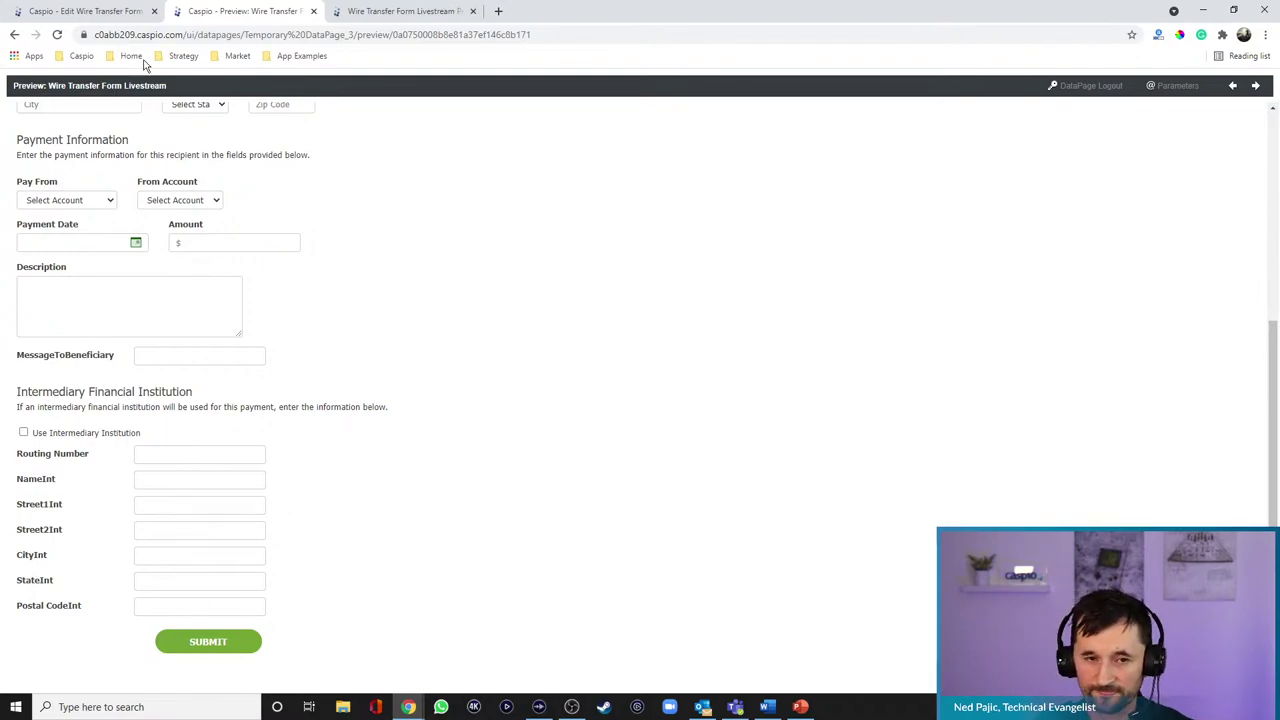
# - Insert a section between the UserIntermediary_Institution checkbox and the Routing_Number field
pyautogui.click(120, 18)
pyautogui.click(206, 352)
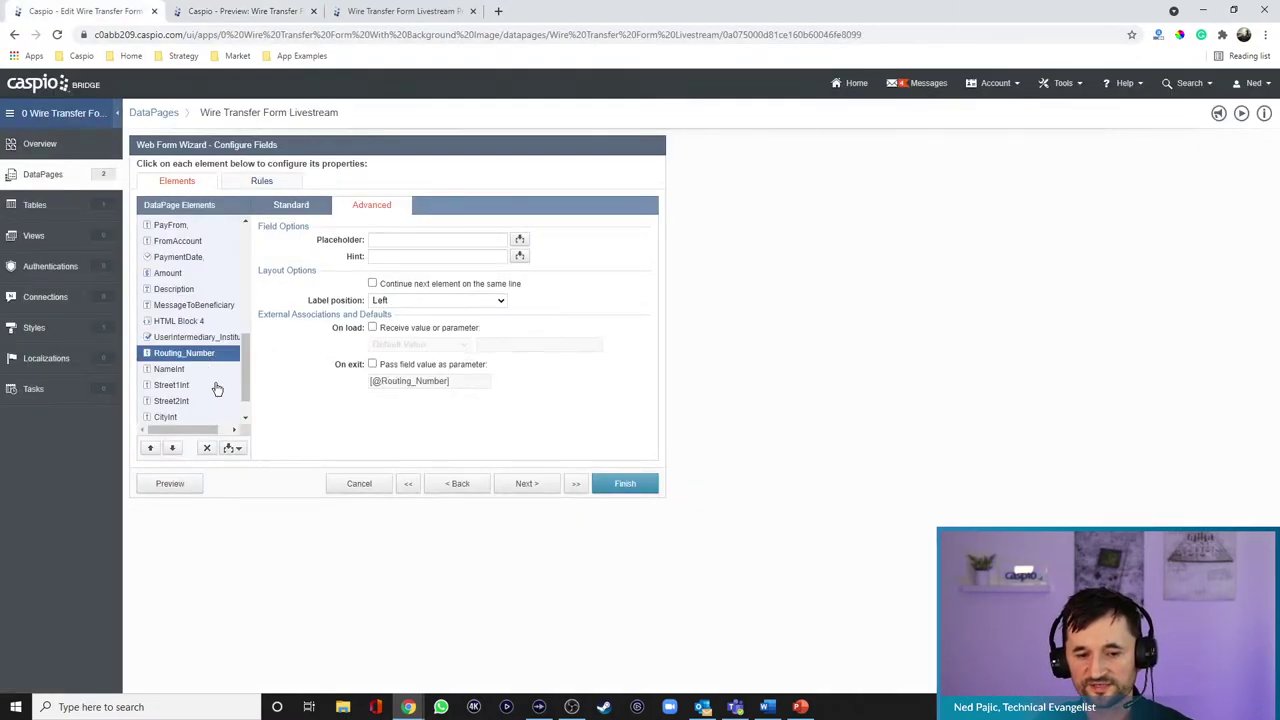
pyautogui.click(237, 448)
pyautogui.click(165, 463)
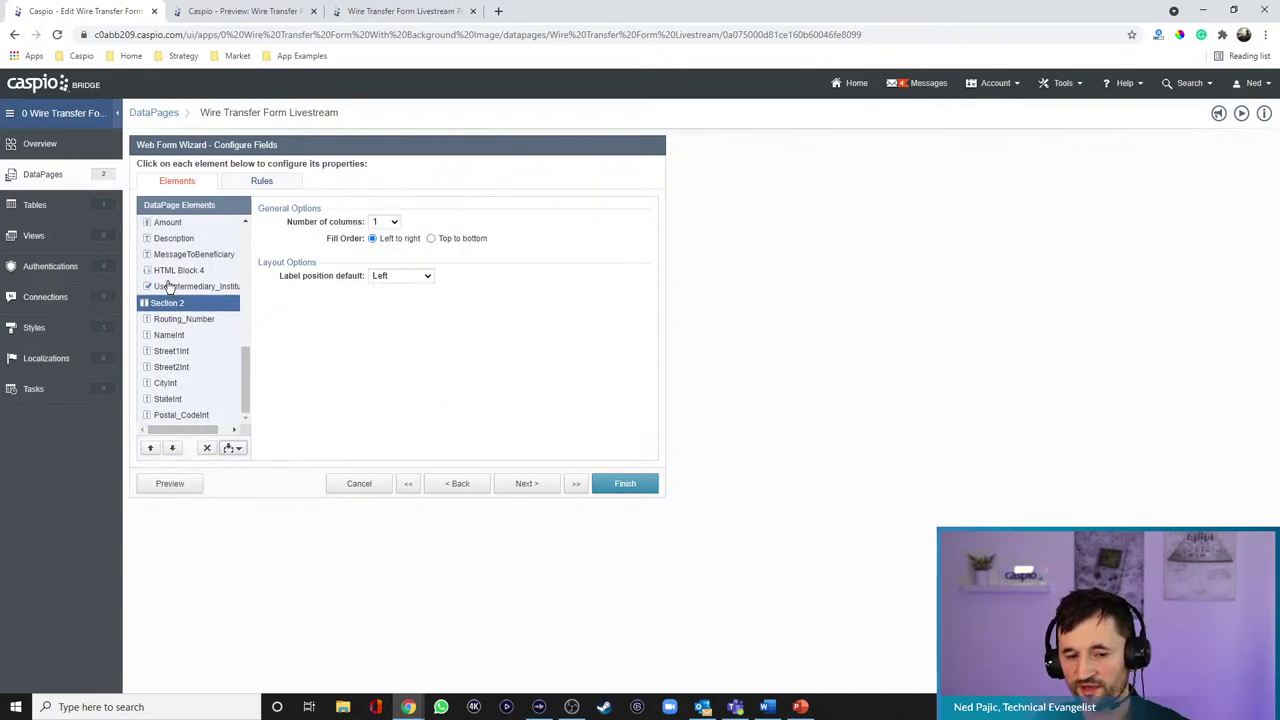
# - Add a second form rule with the criterion that UserIntermediary_Institution is not checked
pyautogui.click(261, 181)
pyautogui.click(237, 450)
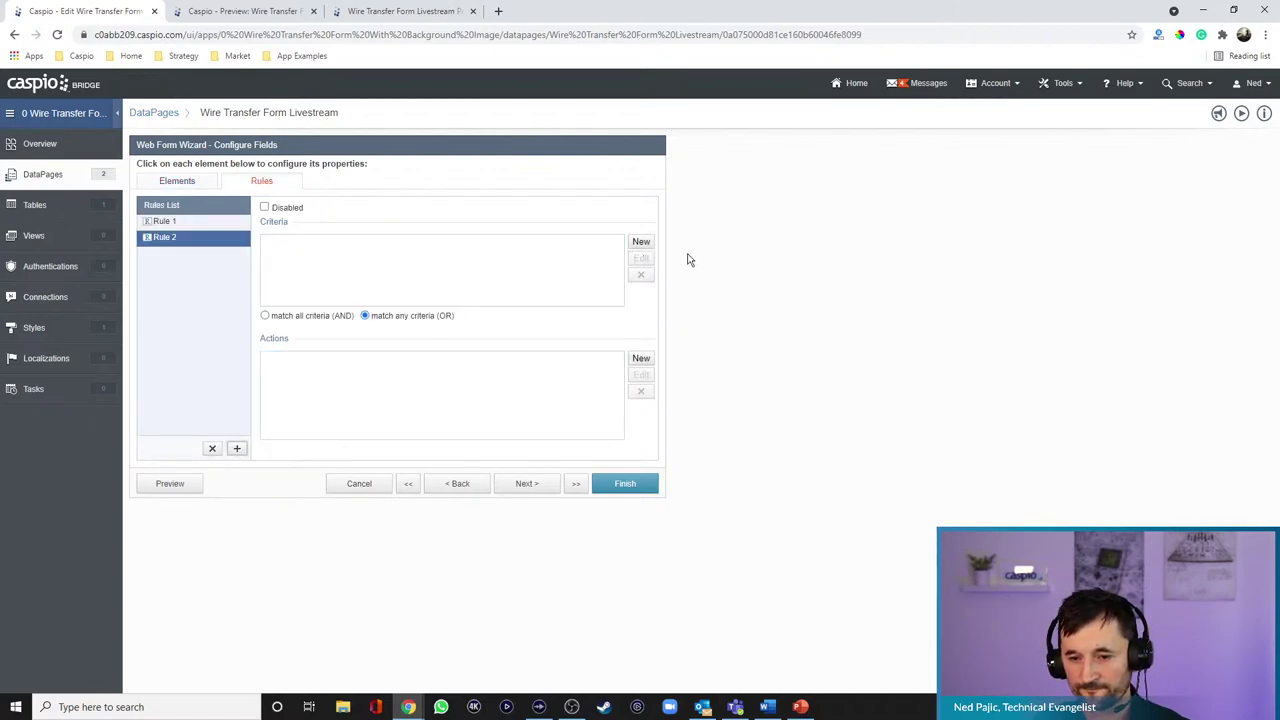
pyautogui.click(641, 241)
pyautogui.click(656, 314)
pyautogui.scroll(-5, 675, 420)
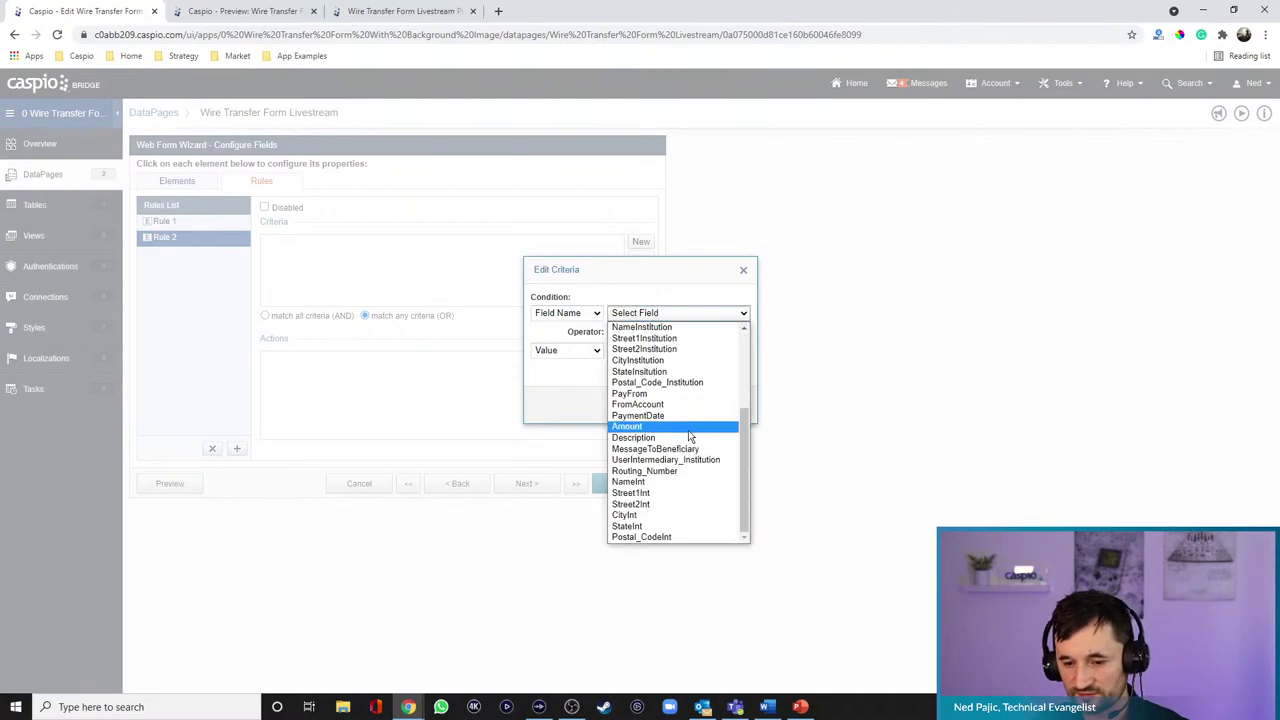
pyautogui.click(668, 465)
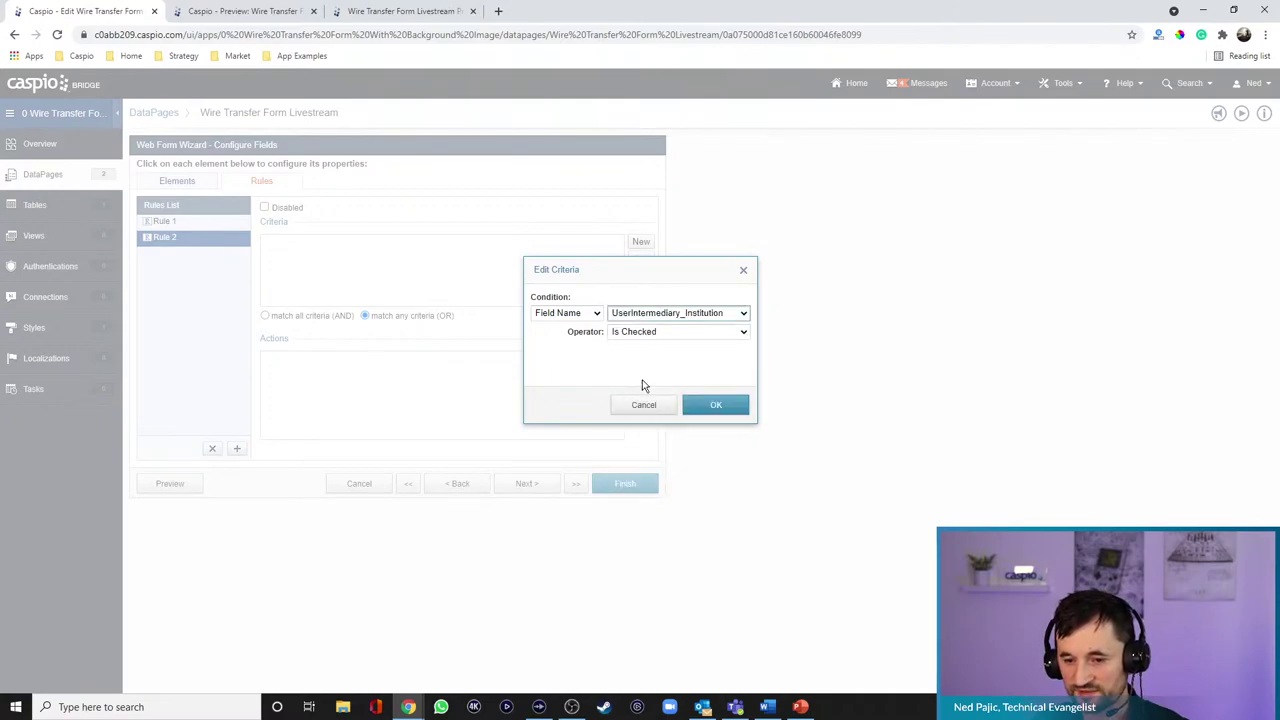
pyautogui.click(634, 334)
pyautogui.click(636, 360)
pyautogui.click(716, 405)
# - Add an action to the new rule that hides Section 2
pyautogui.click(642, 359)
pyautogui.click(648, 323)
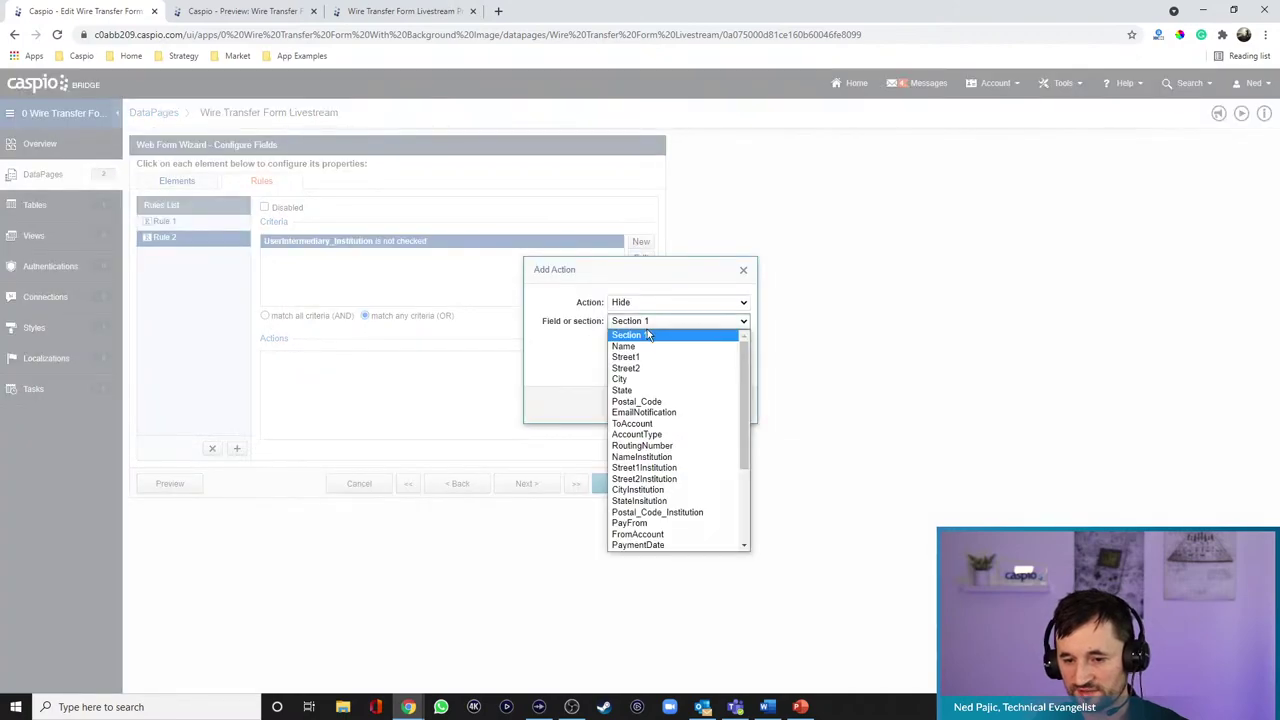
pyautogui.scroll(-5, 660, 460)
pyautogui.click(630, 468)
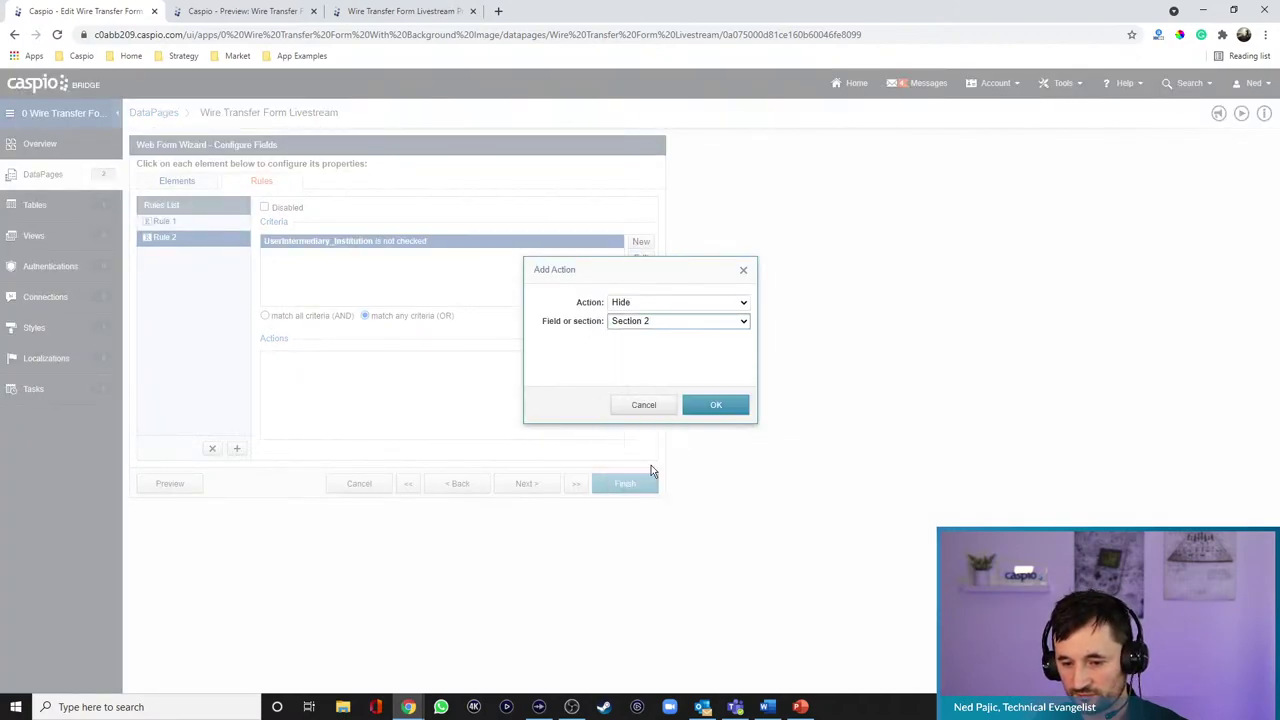
pyautogui.click(713, 405)
# - Preview the form, tick Use Intermediary Institution to test the hide rule, and review the layout of all sections
pyautogui.click(192, 487)
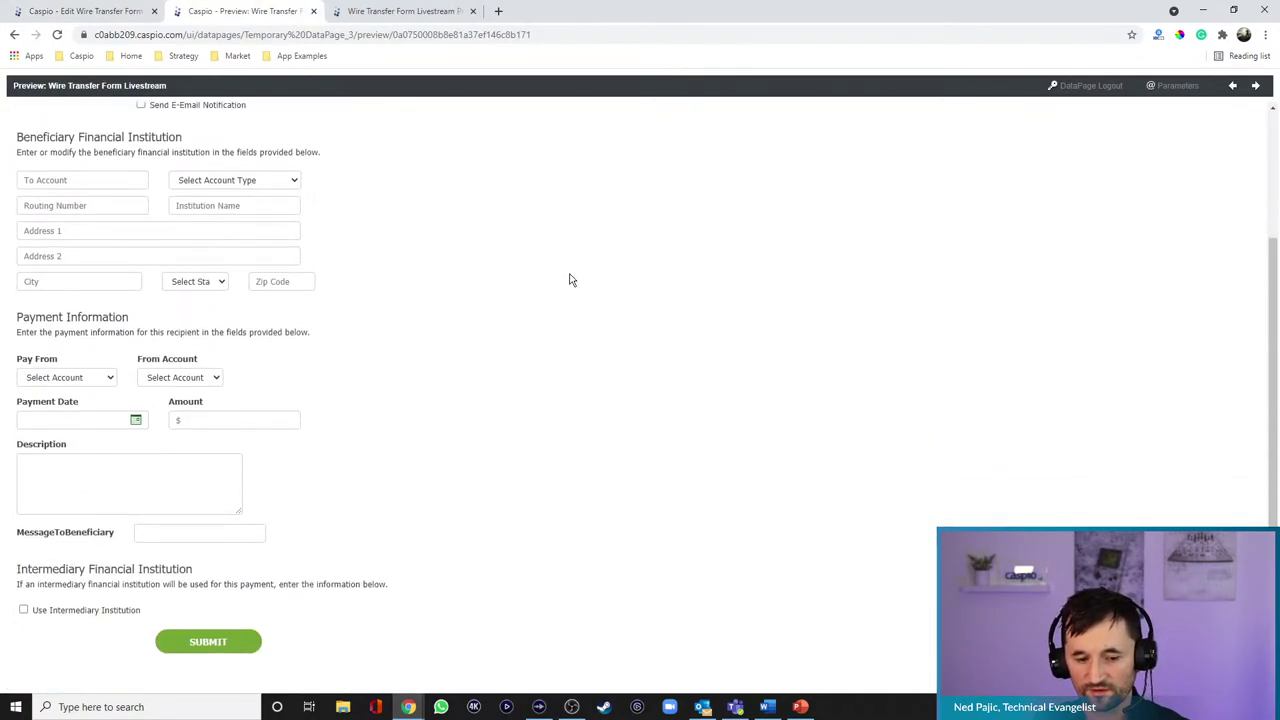
pyautogui.click(29, 611)
pyautogui.scroll(-2, 522, 415)
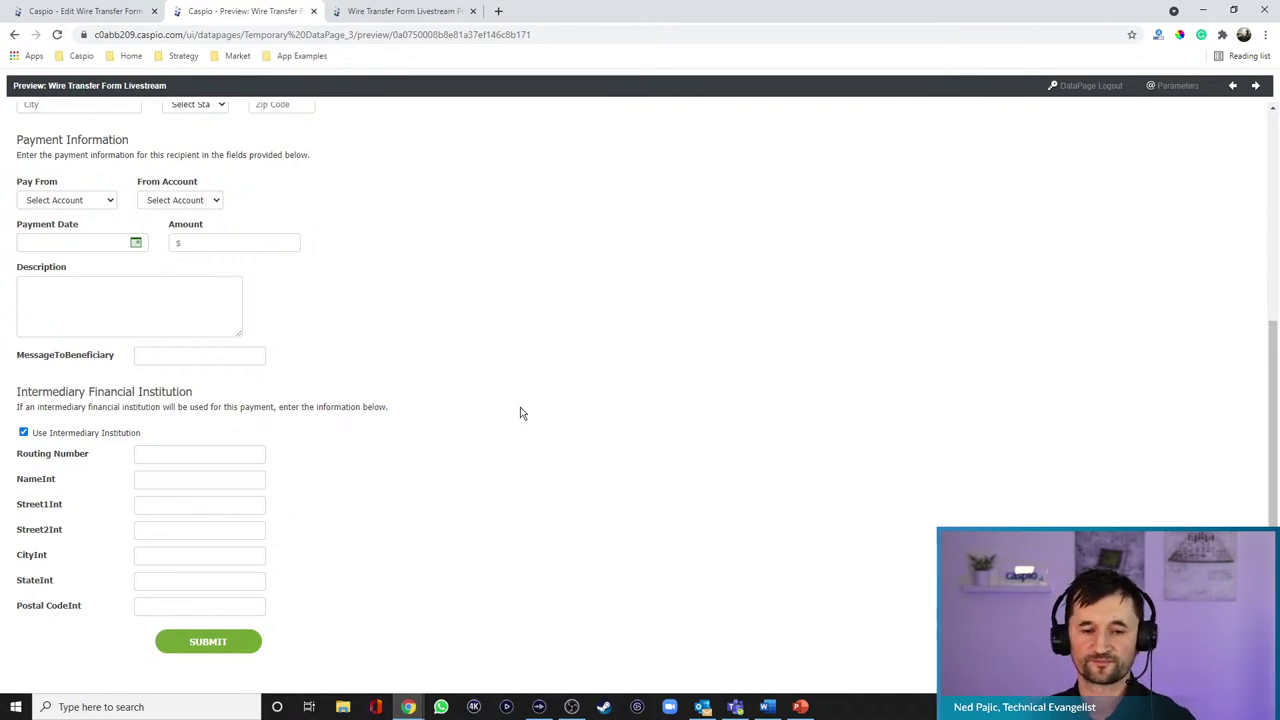
pyautogui.scroll(4, 479, 496)
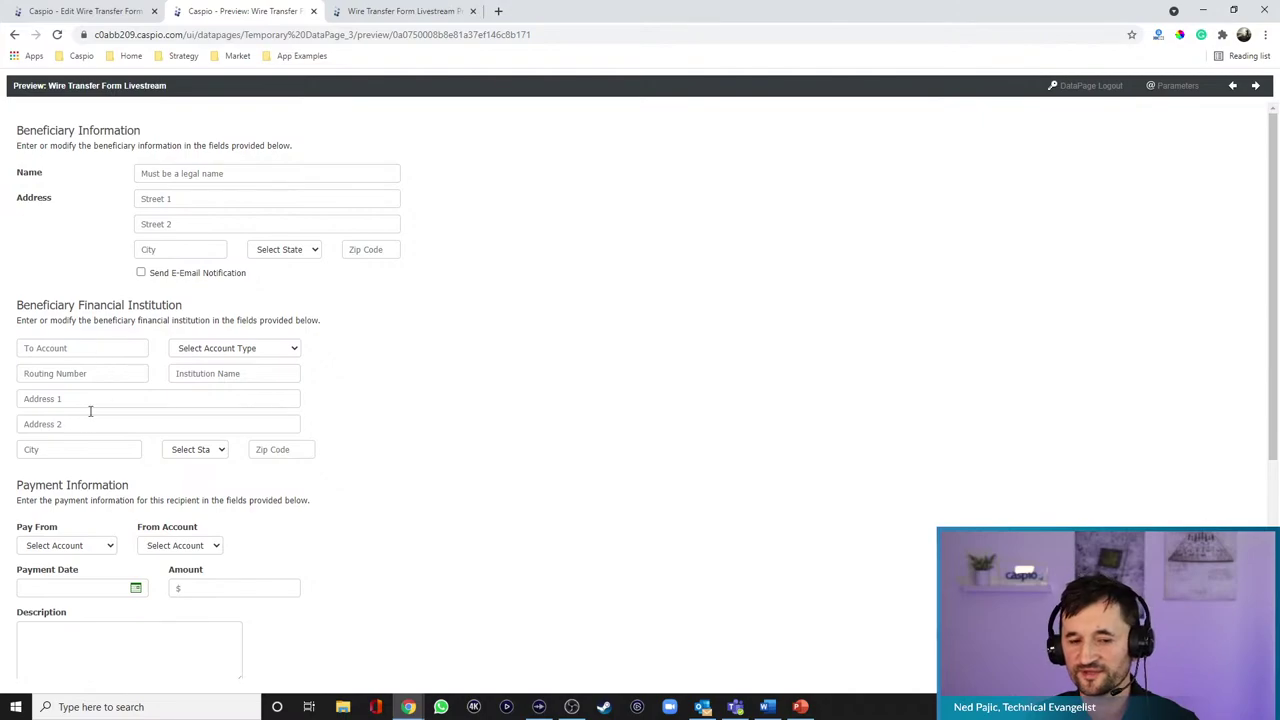
pyautogui.scroll(-2, 560, 335)
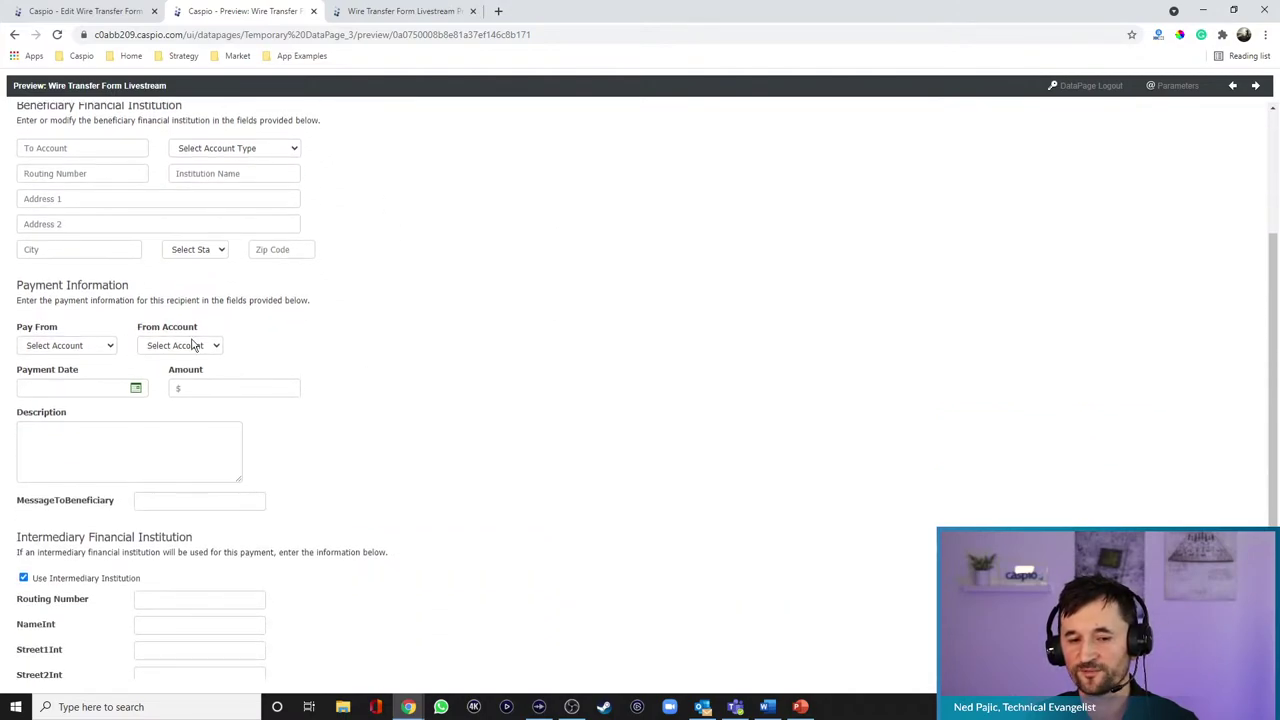
pyautogui.scroll(1, 609, 351)
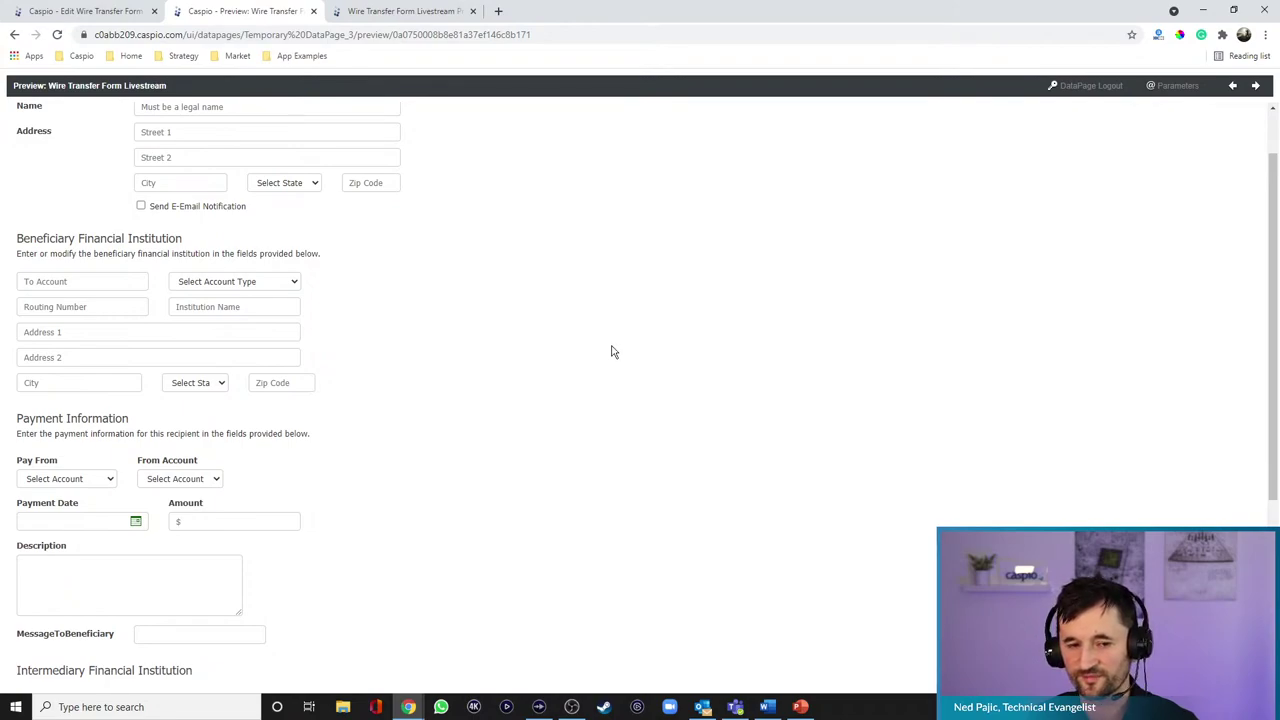
pyautogui.scroll(1, 613, 351)
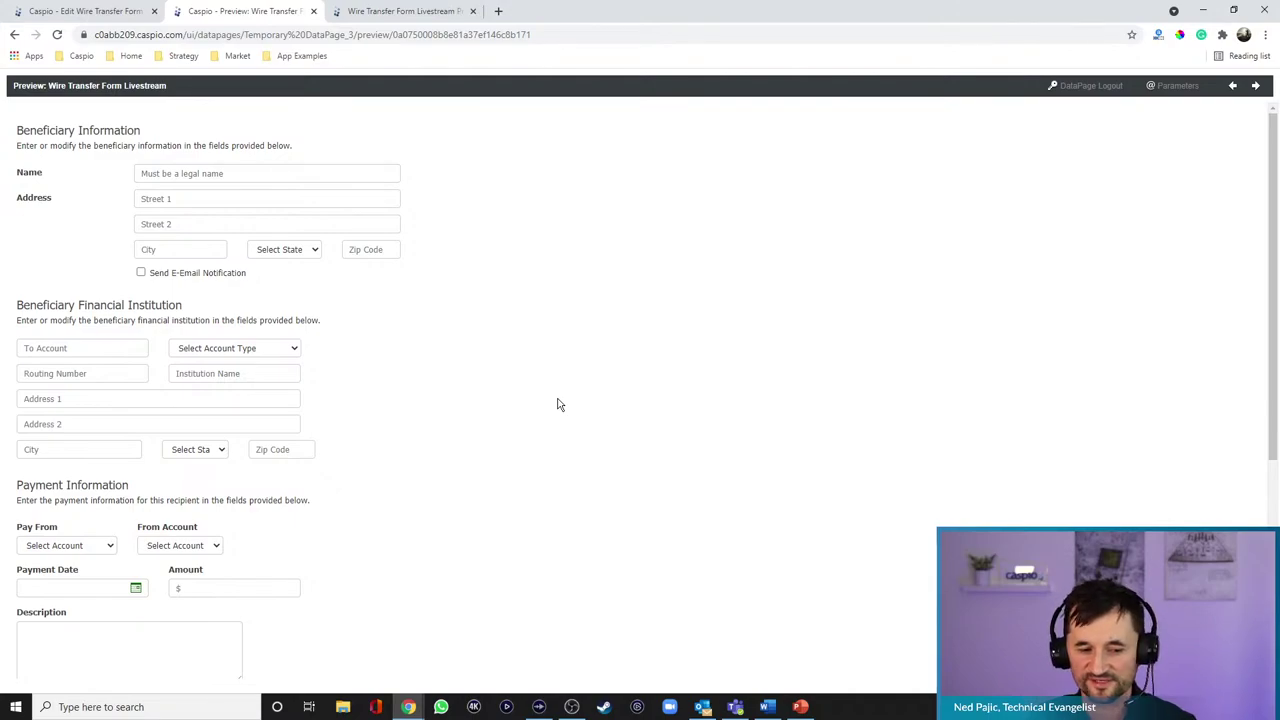
# - Open the bookmarked Wire Transfer Form app example in a new browser tab and examine its section and field layout
pyautogui.click(498, 11)
pyautogui.click(314, 55)
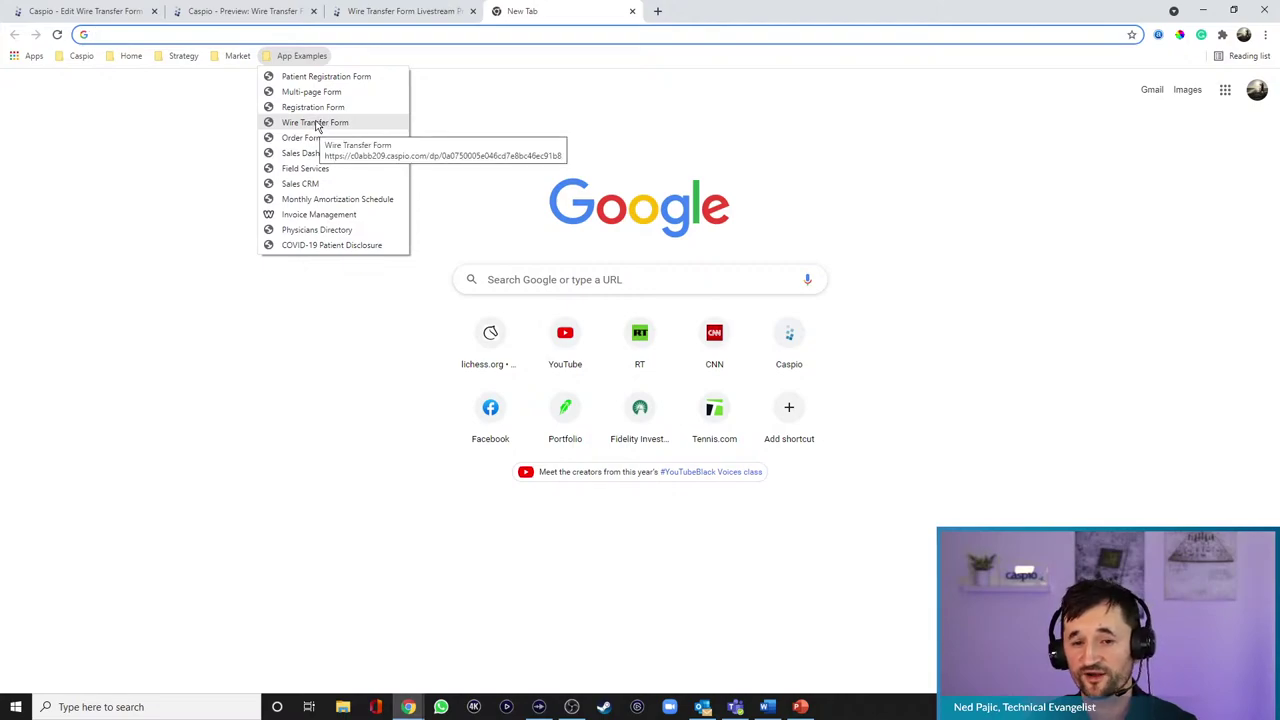
pyautogui.click(315, 122)
pyautogui.scroll(-2, 941, 225)
pyautogui.scroll(2, 950, 223)
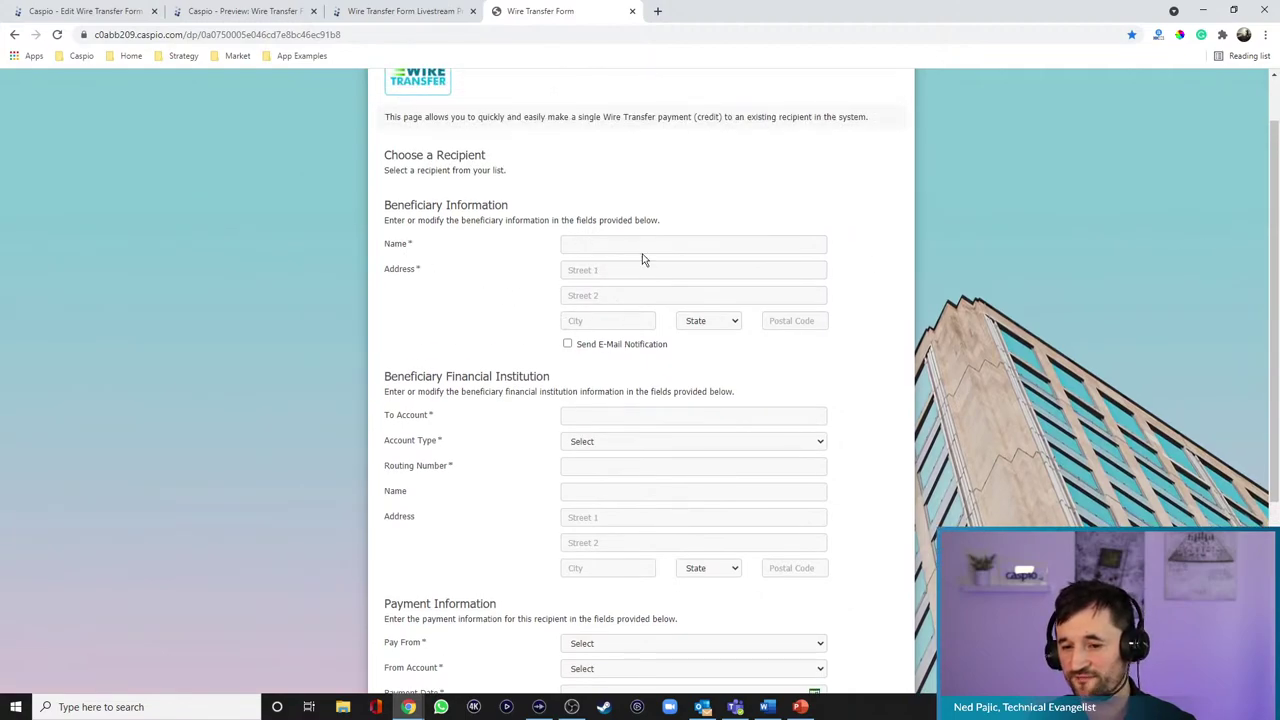
pyautogui.scroll(-2, 645, 262)
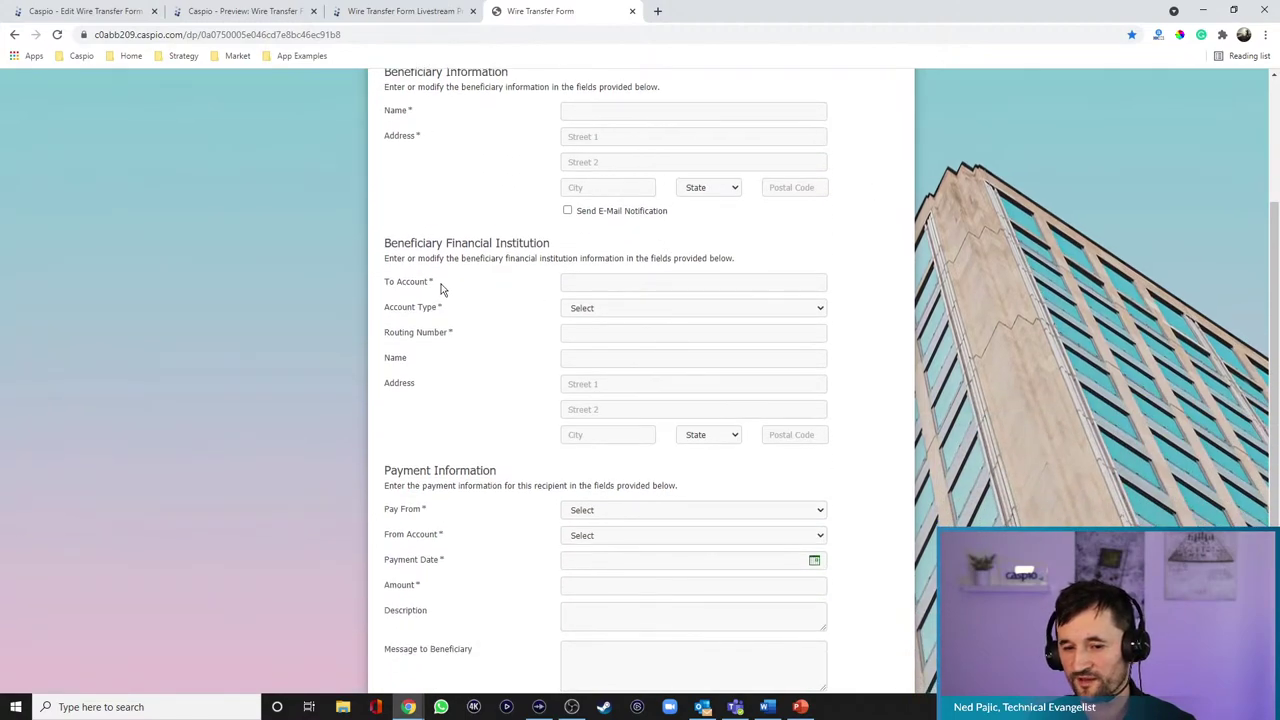
# - Compare the finished Wire Transfer Form example's sections and header logo with the form preview
pyautogui.scroll(-2, 448, 368)
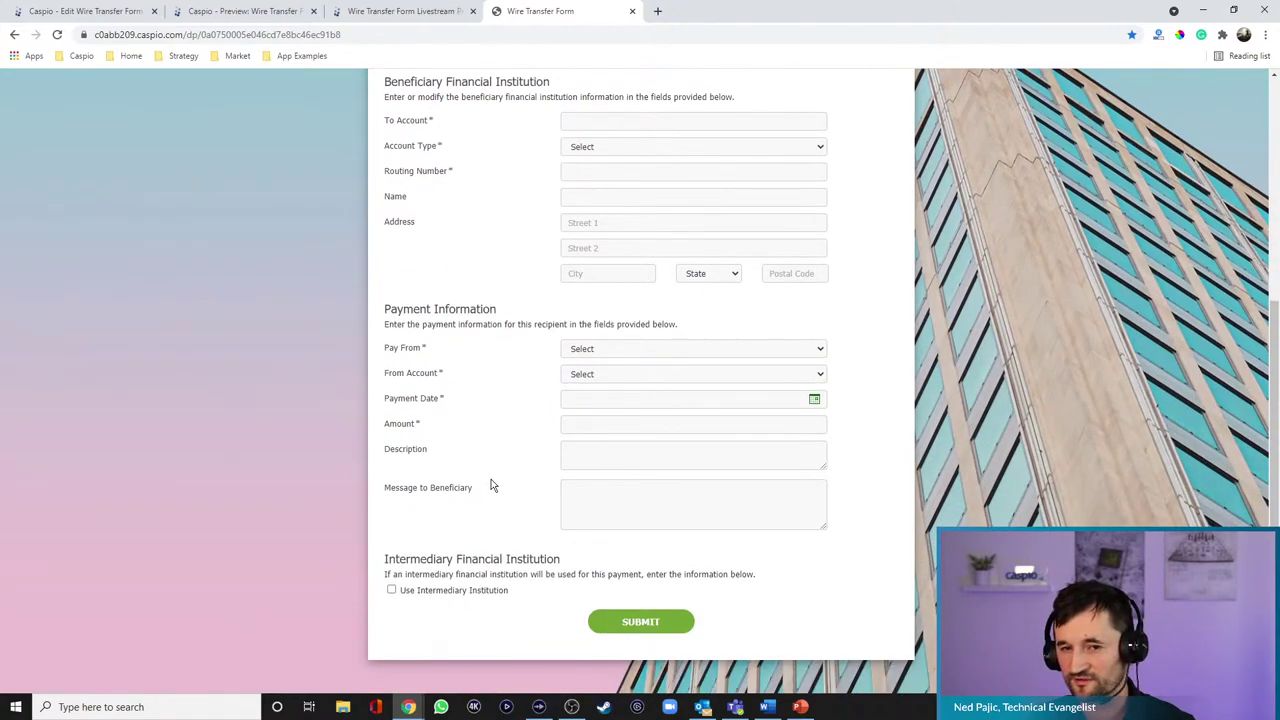
pyautogui.scroll(5, 500, 430)
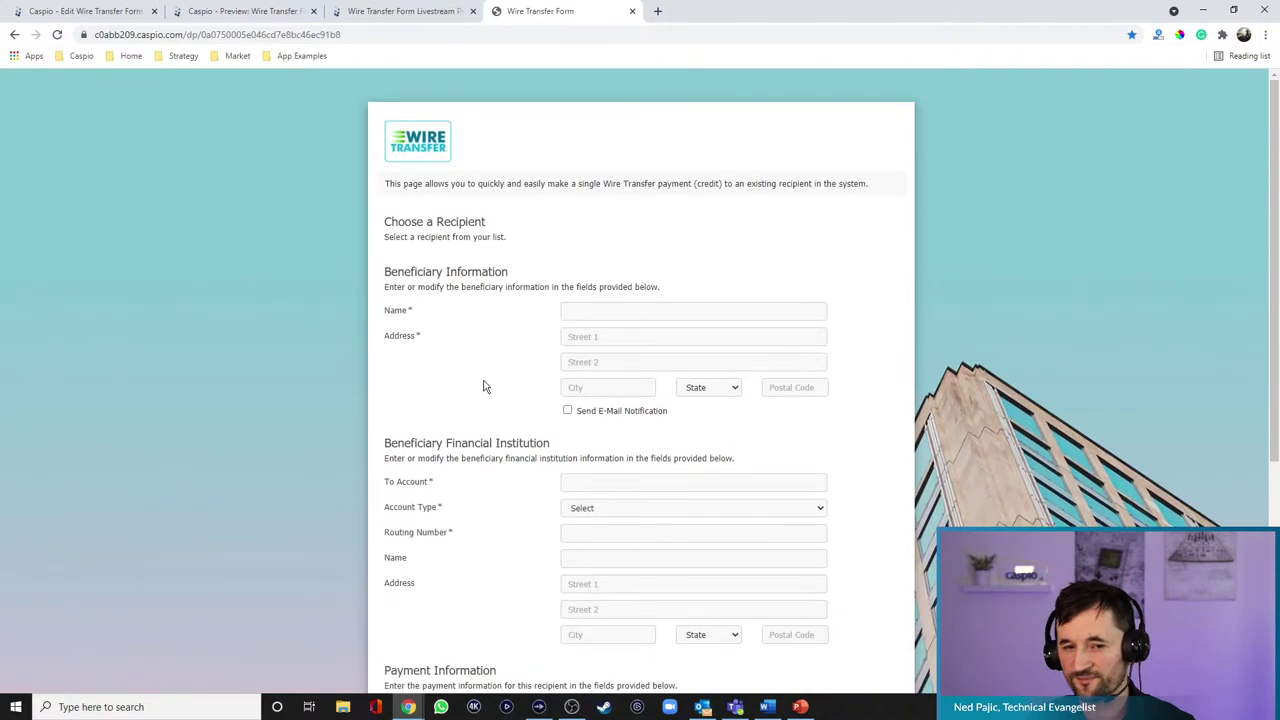
pyautogui.click(267, 11)
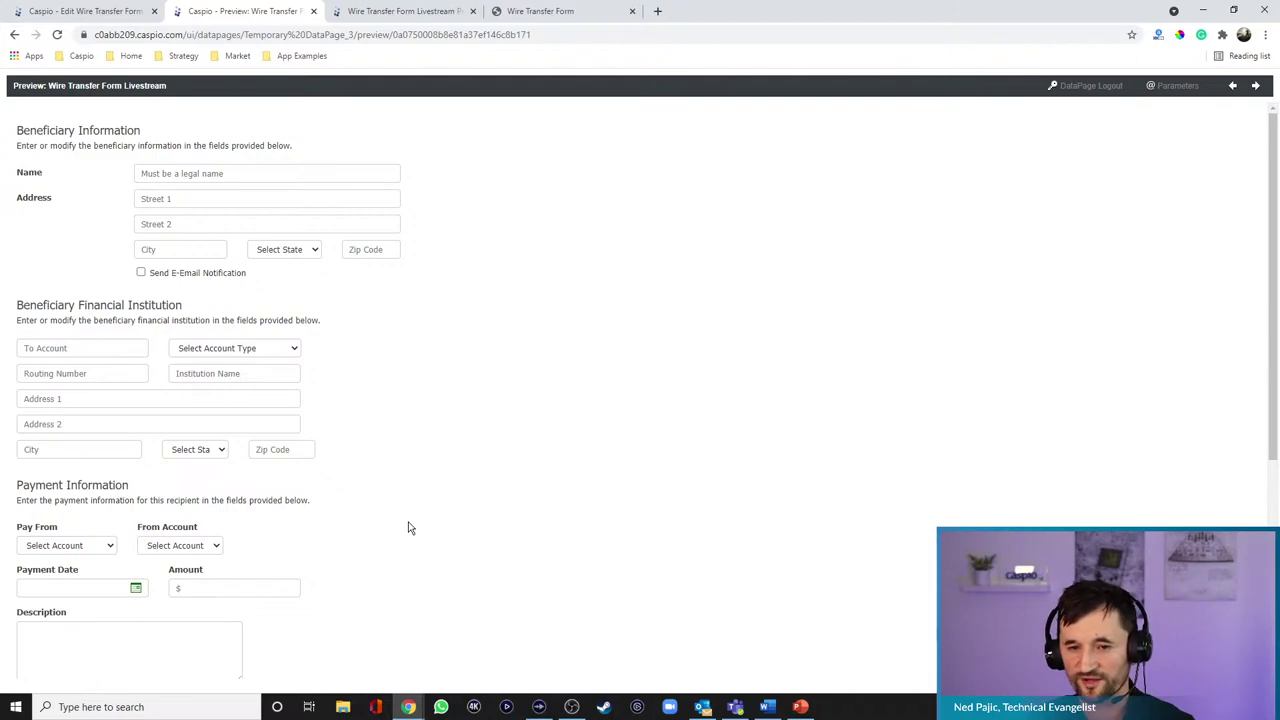
pyautogui.click(580, 12)
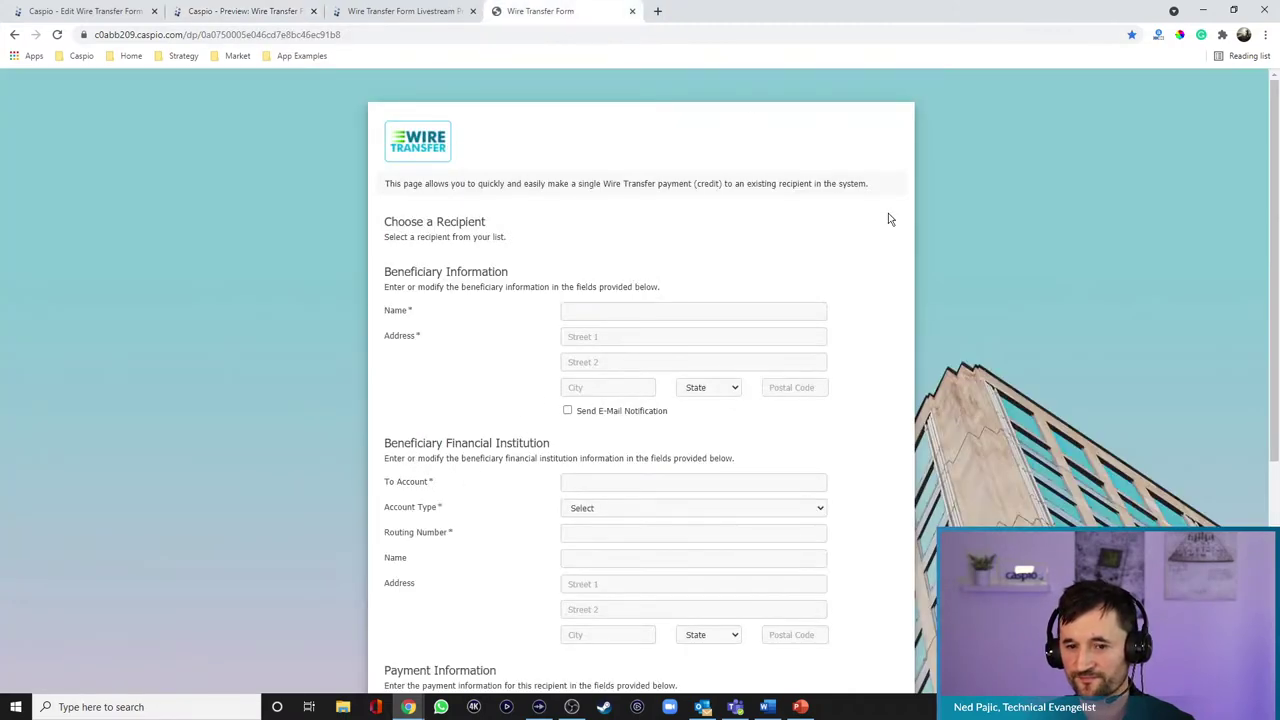
pyautogui.click(510, 34)
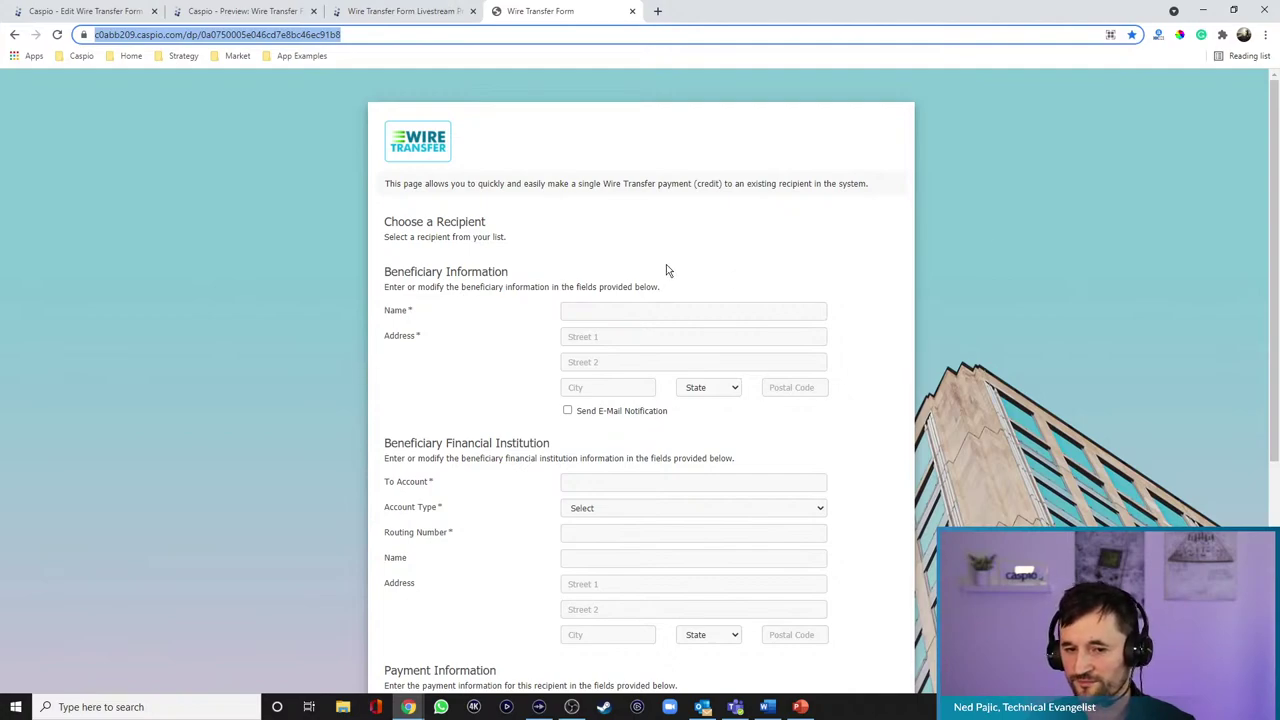
# - Search Google Images for "wire transfer logo" in a new browser tab and copy the image address of the worldvectorlogo.com Wire Transfer logo
pyautogui.click(657, 12)
pyautogui.write('goo')
pyautogui.press('Return')
pyautogui.write('wi')
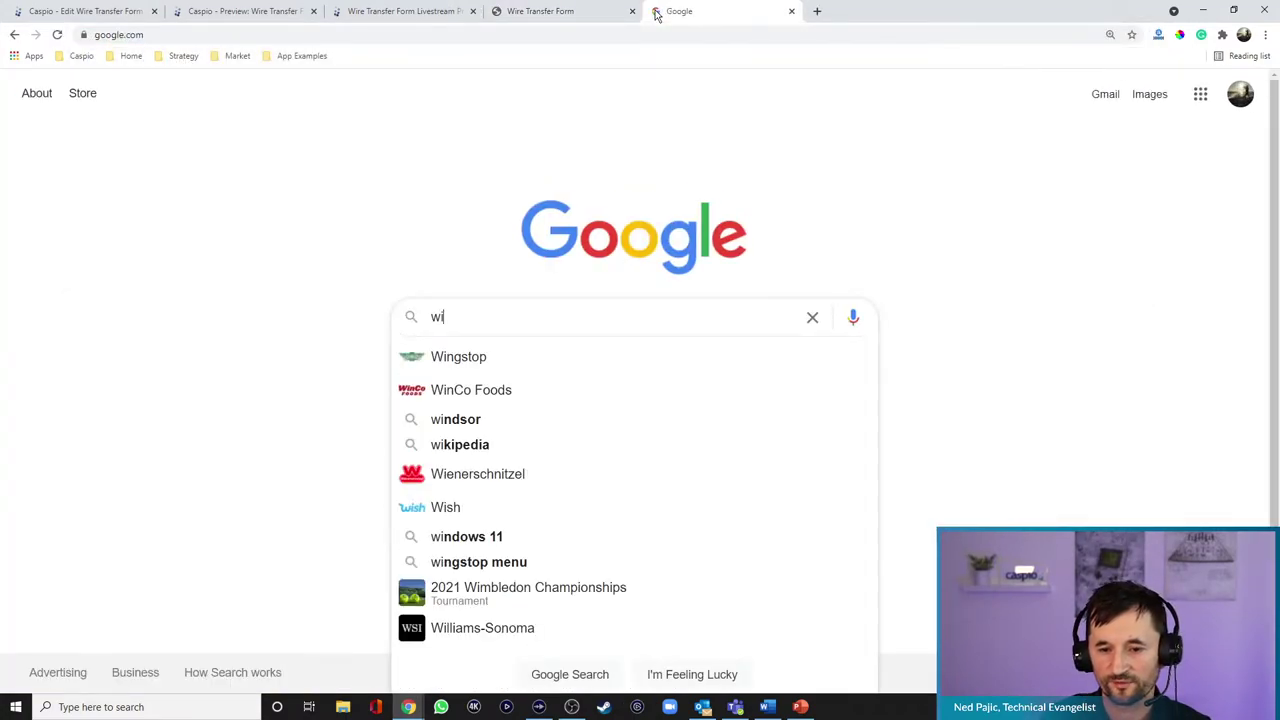
pyautogui.write('re transfer logo')
pyautogui.press('Return')
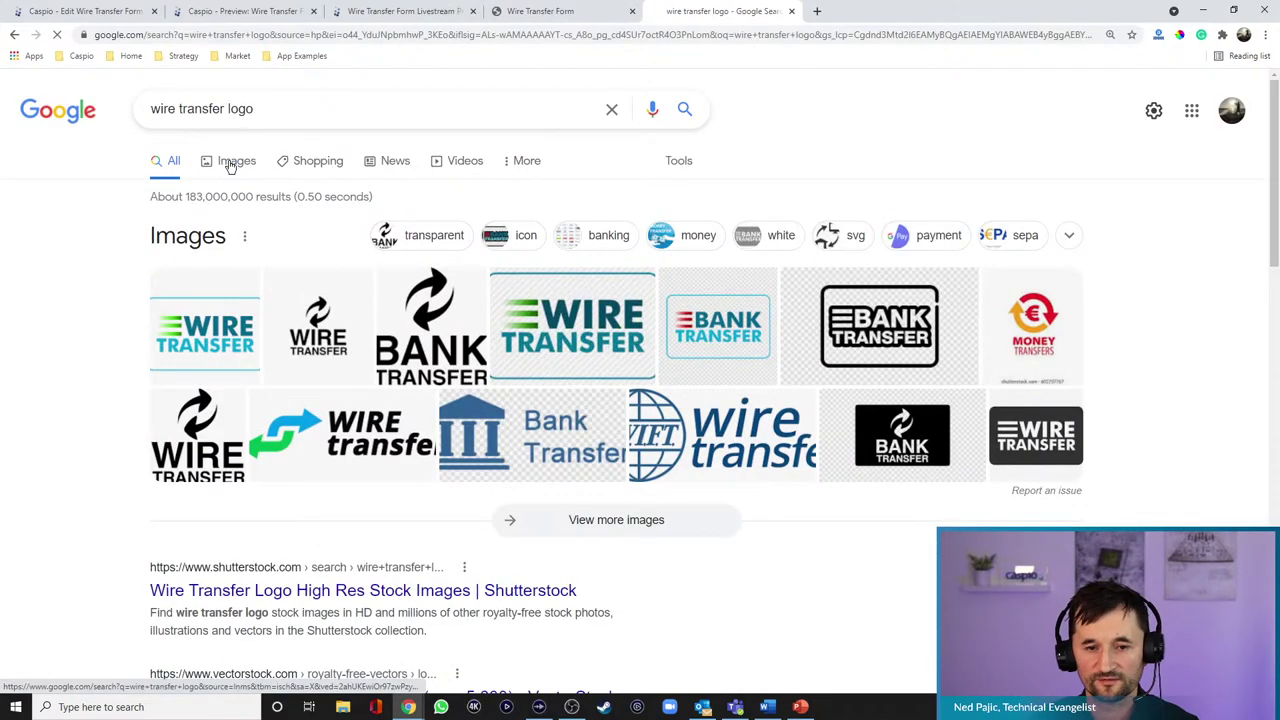
pyautogui.click(232, 163)
pyautogui.click(93, 338)
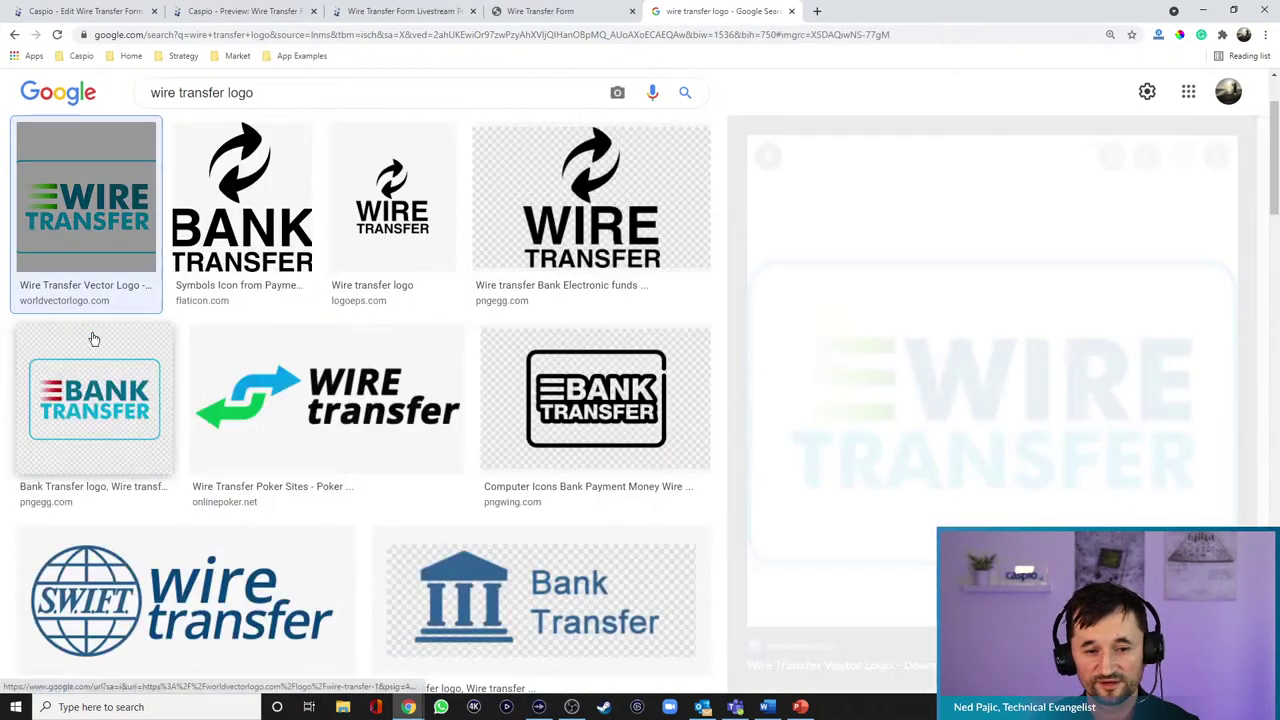
pyautogui.rightClick(1034, 360)
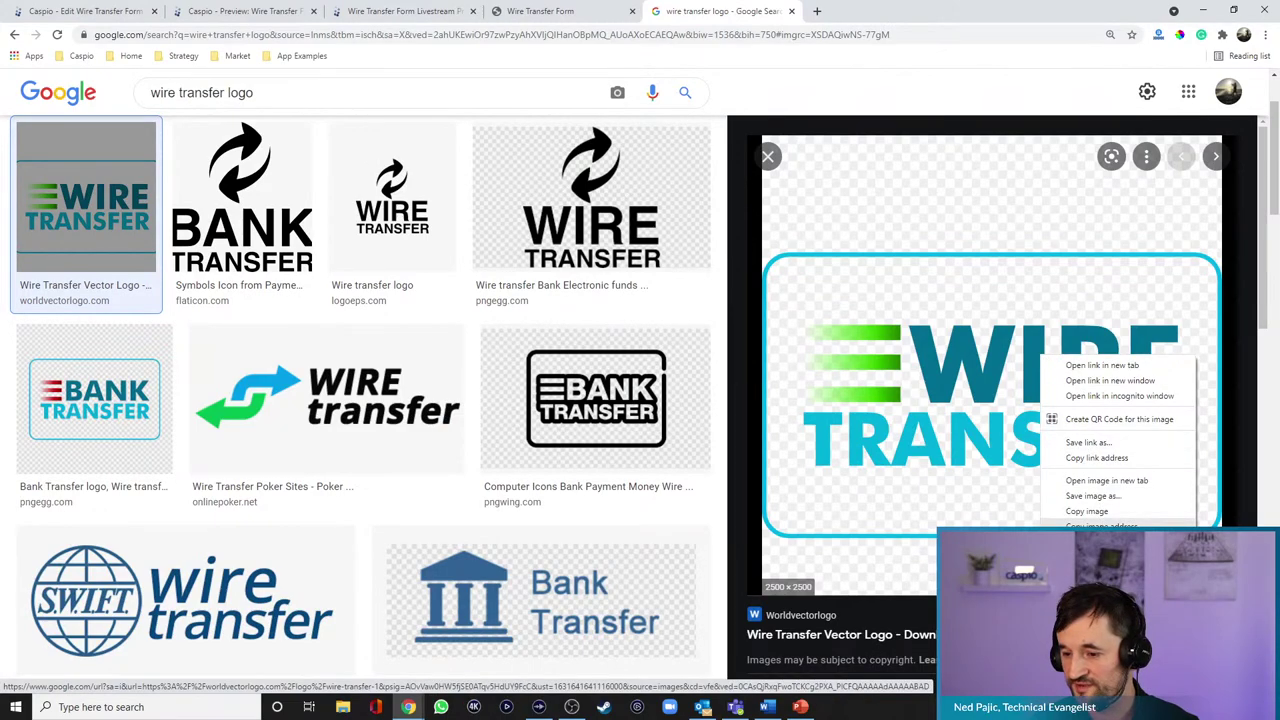
pyautogui.click(1100, 527)
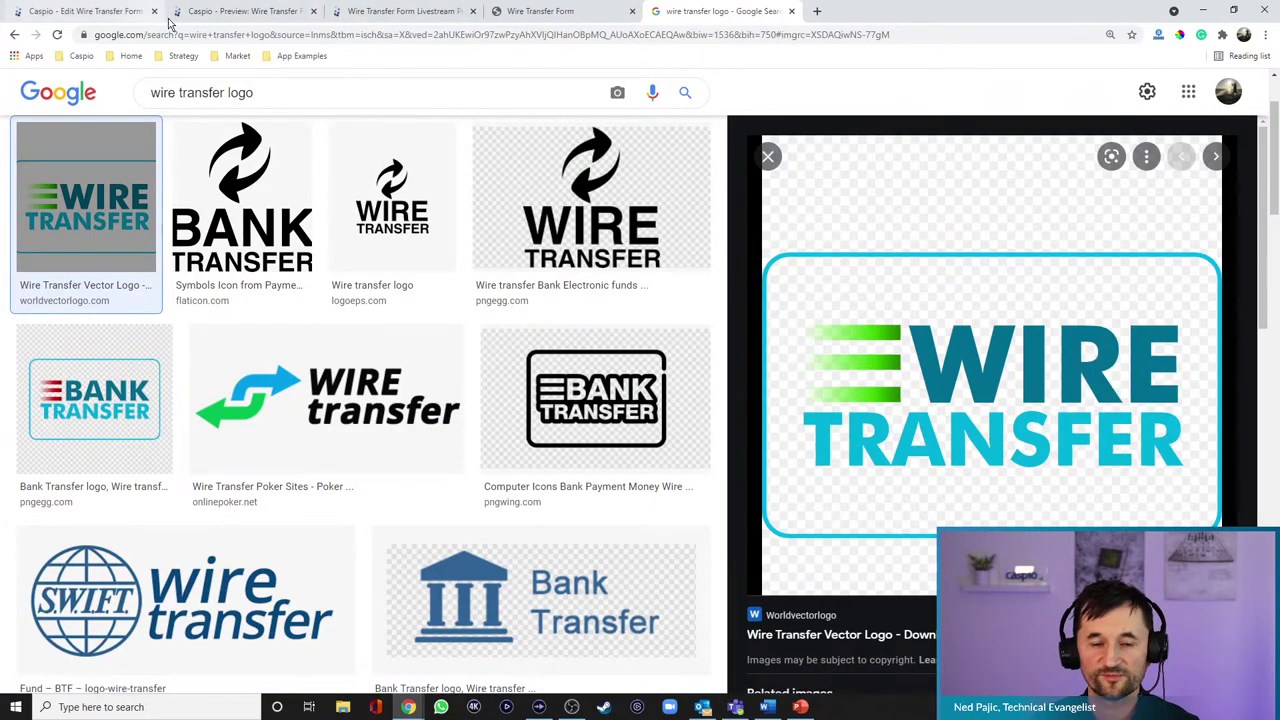
# - Insert an image tag with the copied logo address and a width of 200px above the Beneficiary Information heading in HTML Block 1
pyautogui.click(88, 15)
pyautogui.click(184, 180)
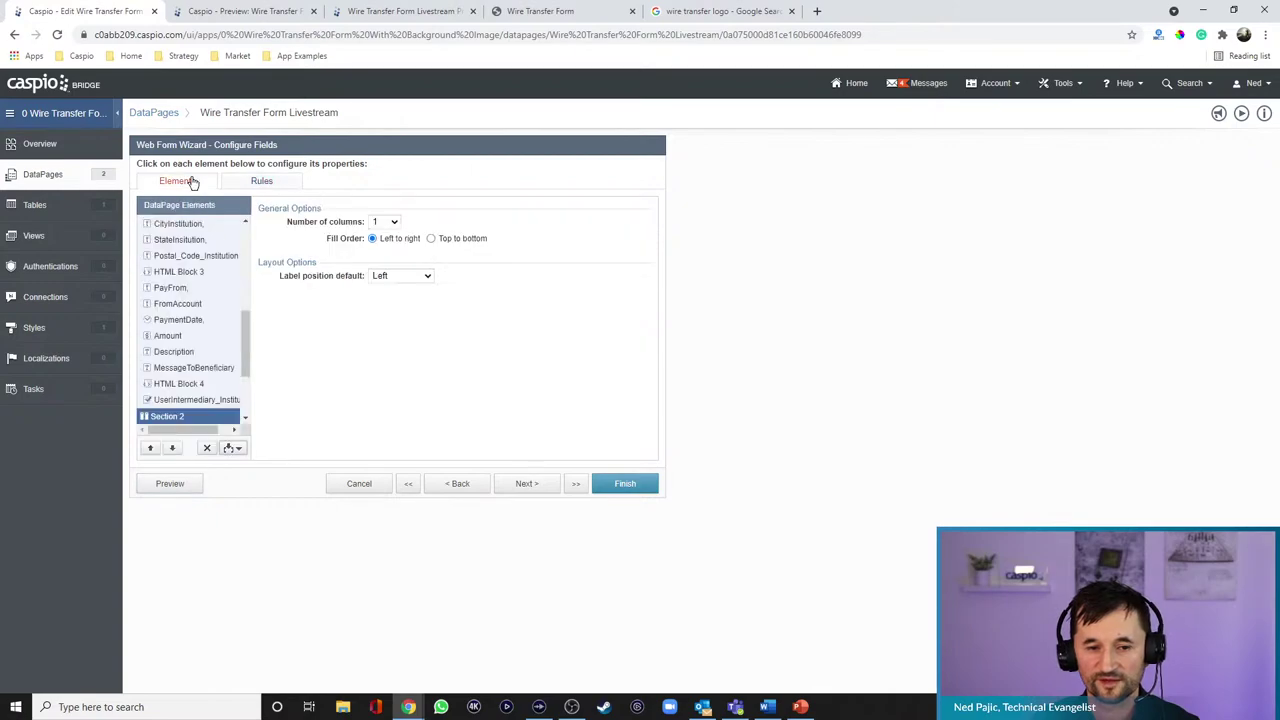
pyautogui.scroll(5, 222, 271)
pyautogui.click(190, 240)
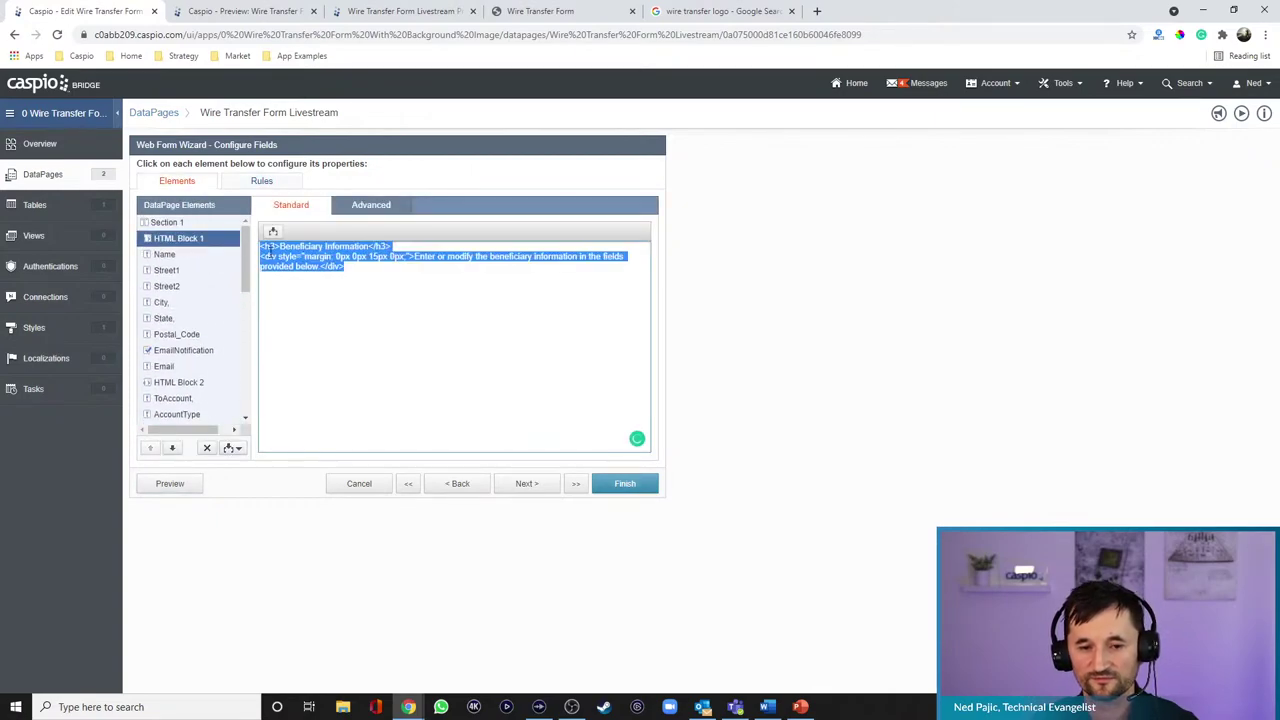
pyautogui.press('Left')
pyautogui.press('Return')
pyautogui.press('Return')
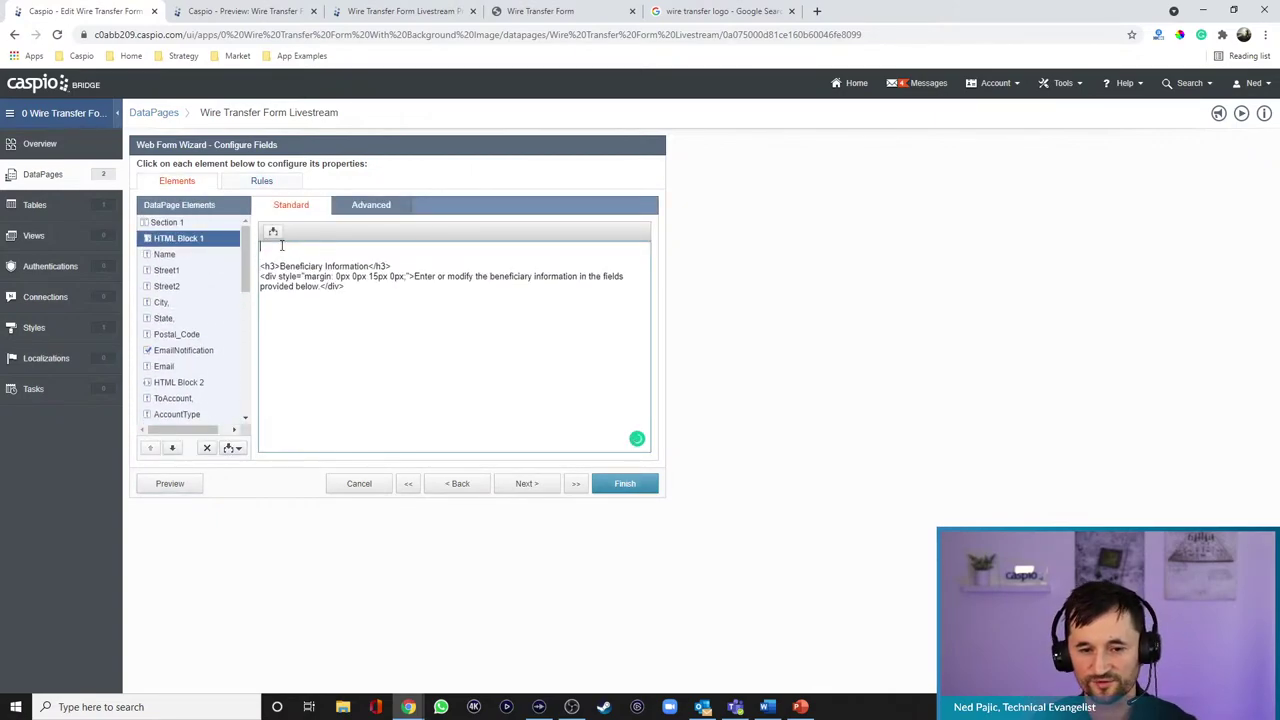
pyautogui.write('<img src')
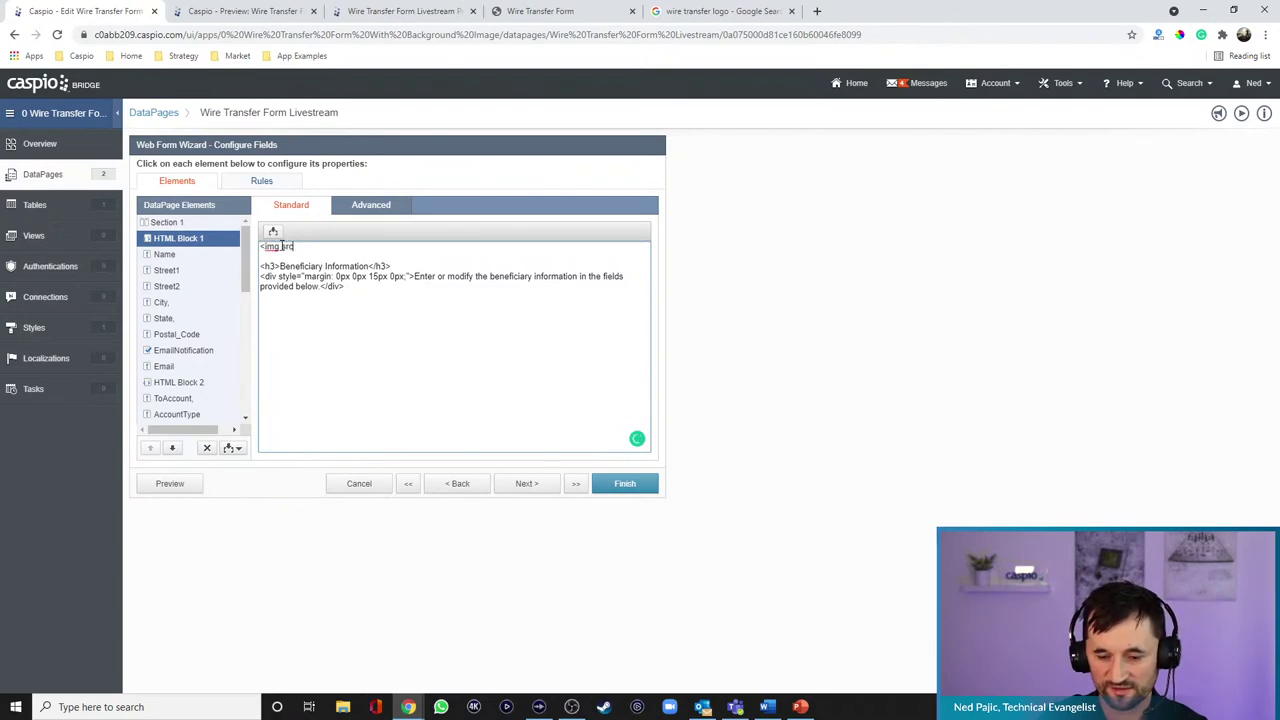
pyautogui.write('="')
pyautogui.hotkey('ctrl', 'v')
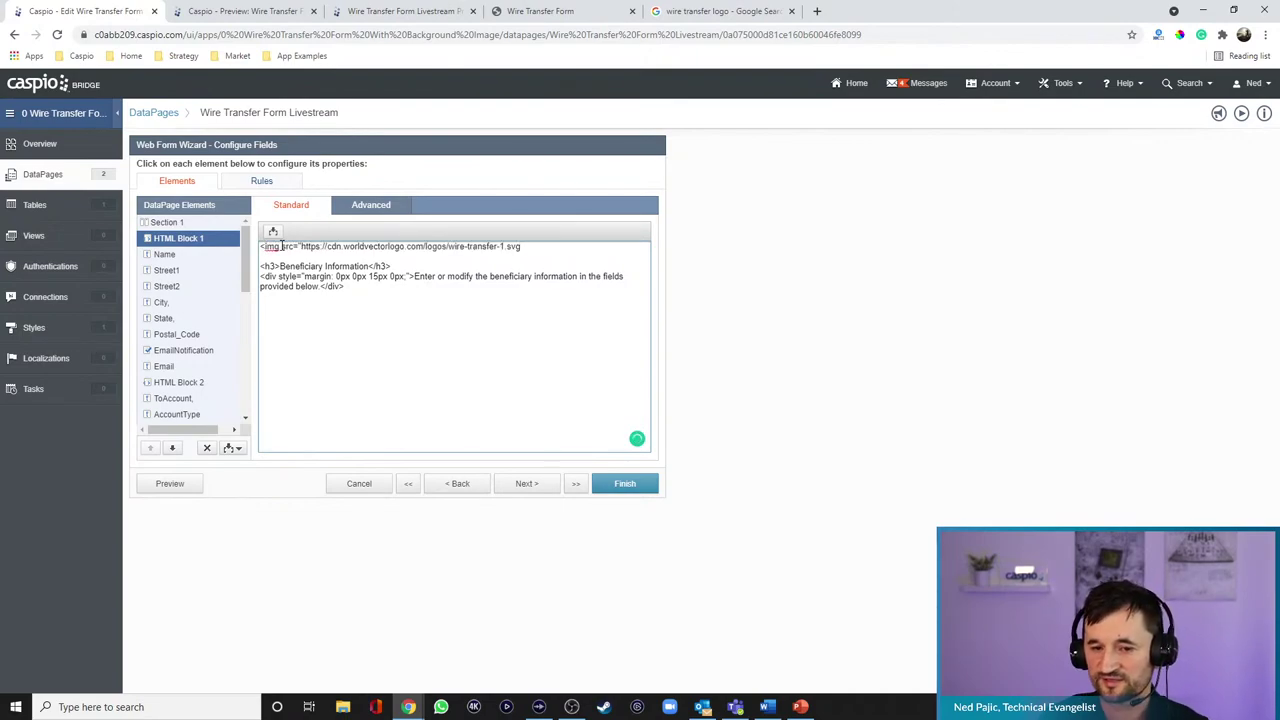
pyautogui.write('" width="200px">')
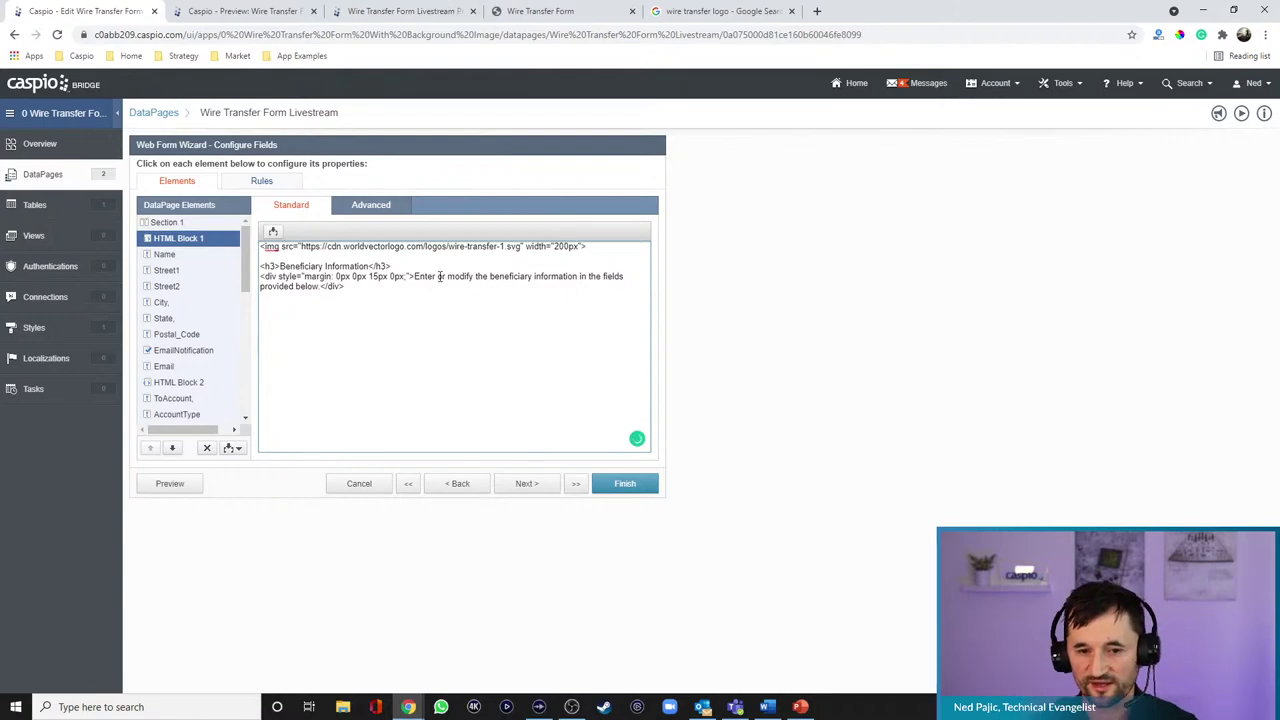
# - Preview the form with the added logo and review its sections down to the submit button
pyautogui.click(186, 485)
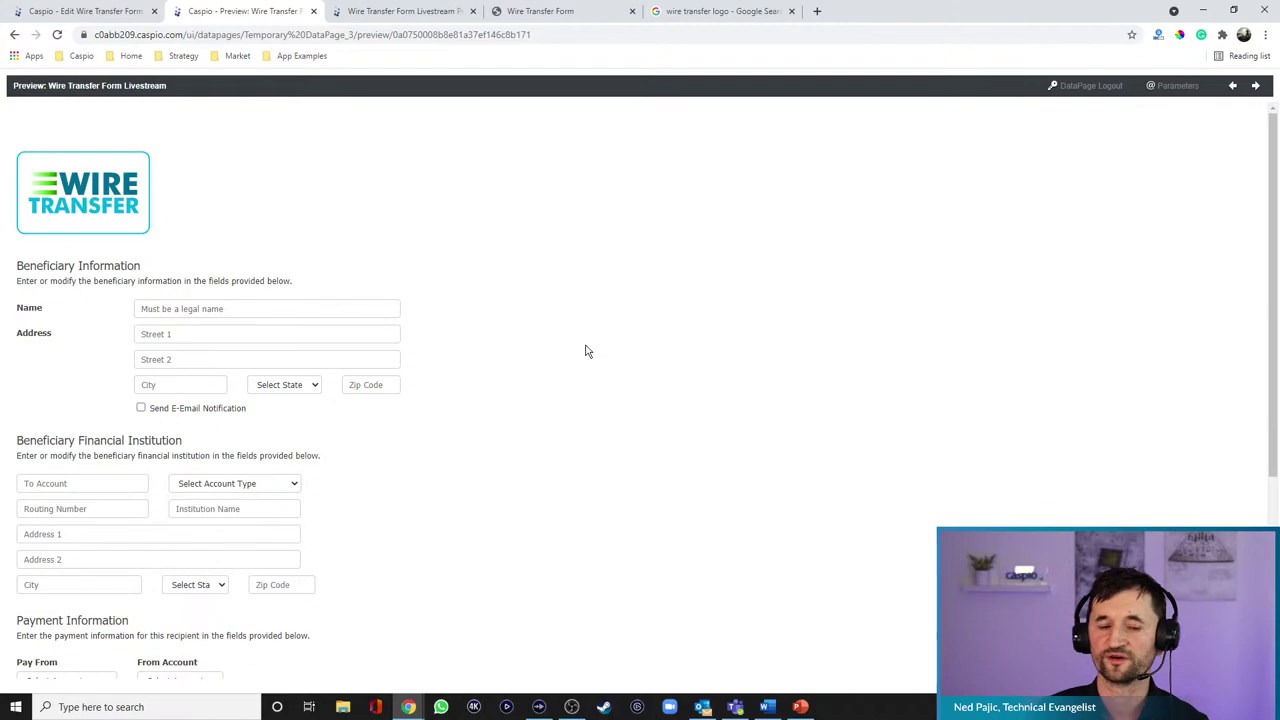
pyautogui.scroll(-2, 574, 320)
pyautogui.scroll(2, 551, 326)
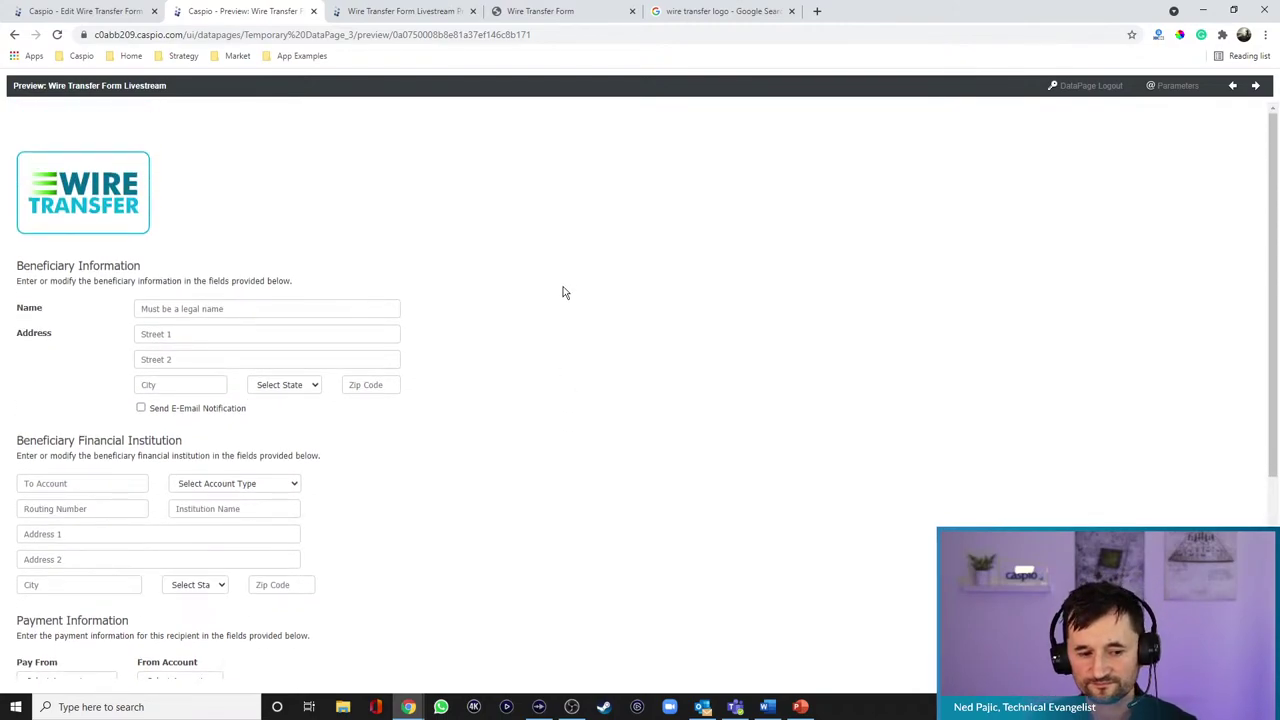
pyautogui.scroll(-2, 560, 280)
pyautogui.scroll(1, 551, 262)
pyautogui.scroll(1, 551, 262)
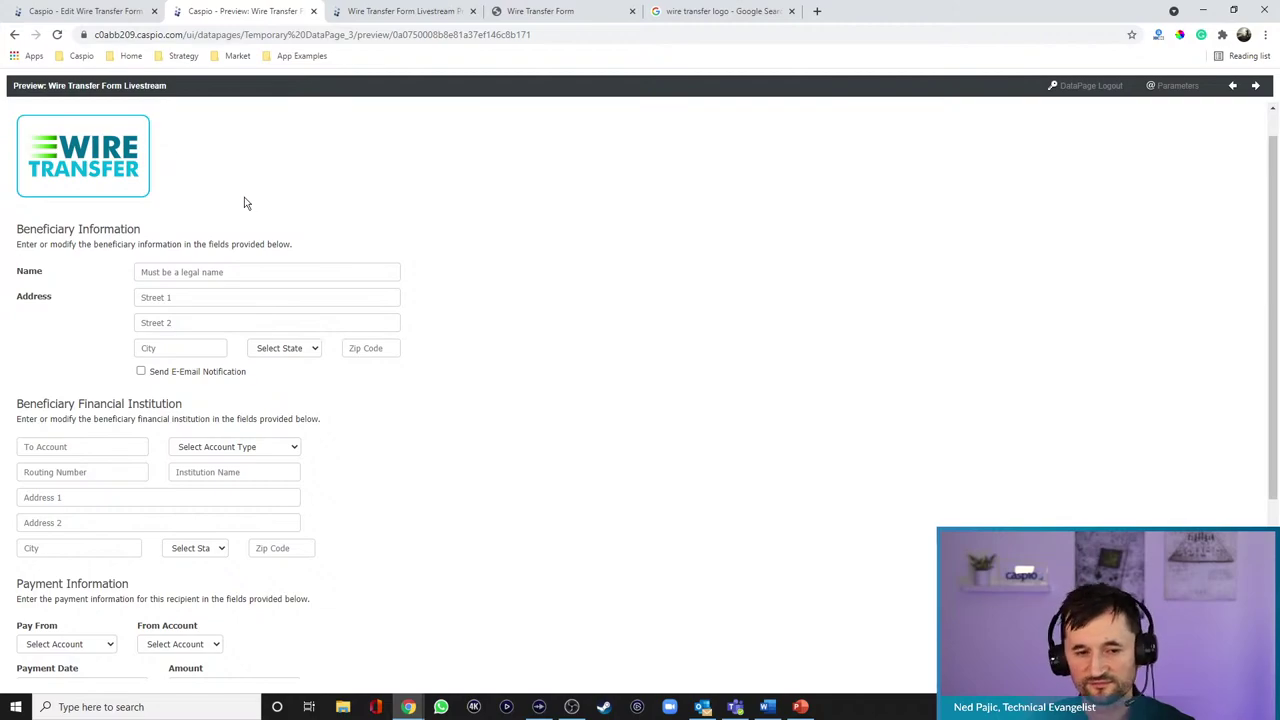
pyautogui.scroll(-1, 511, 261)
pyautogui.scroll(-2, 512, 262)
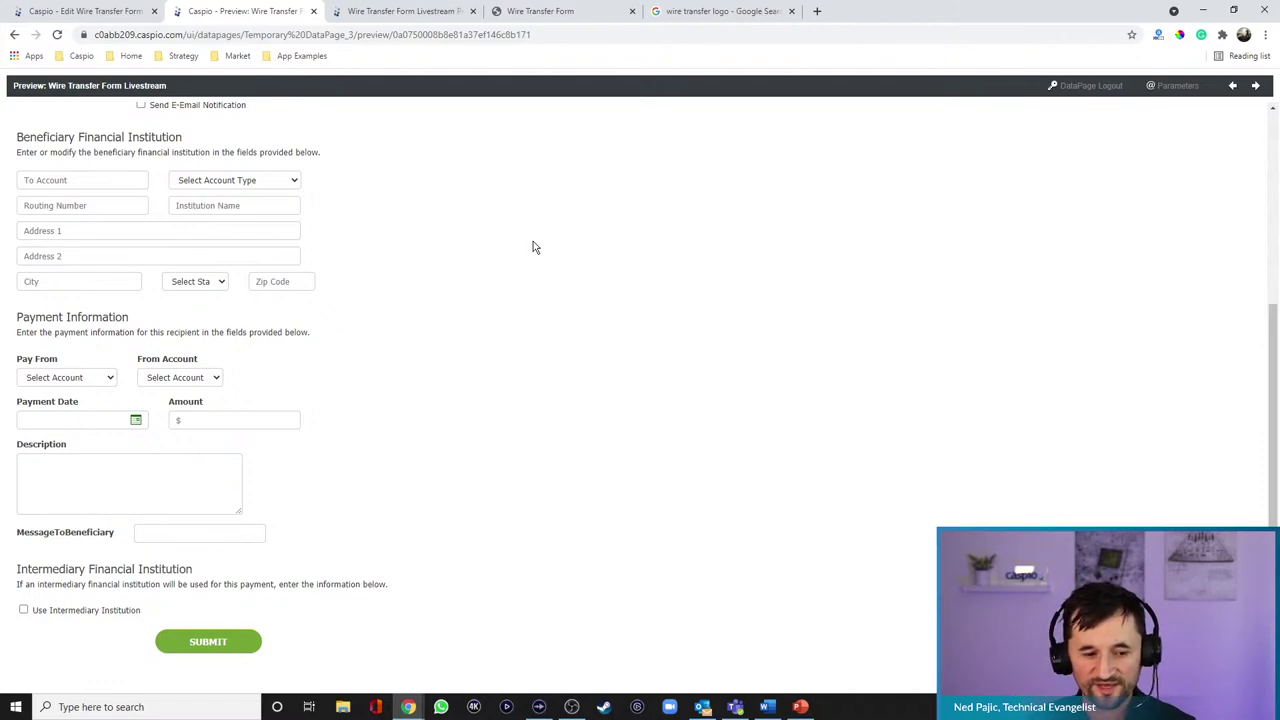
# - Tick Use Intermediary Institution in the preview and review the intermediary fields together with the rest of the form
pyautogui.click(90, 612)
pyautogui.scroll(-2, 436, 459)
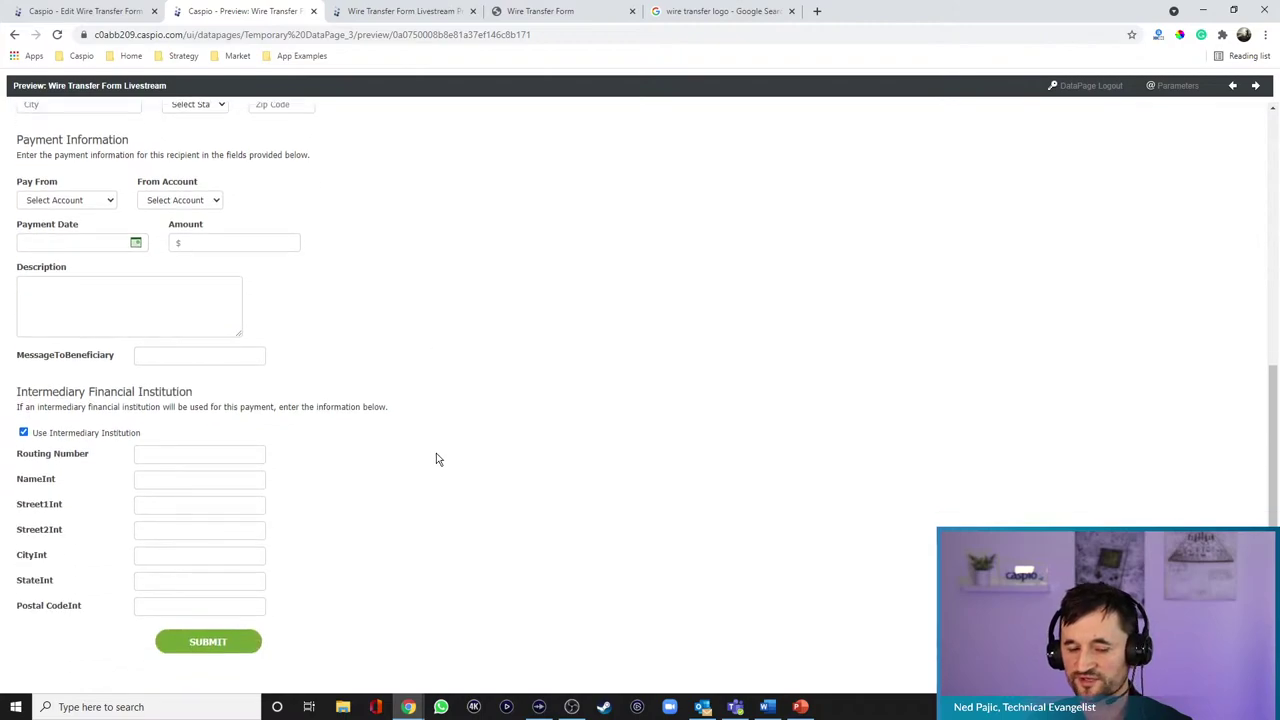
pyautogui.scroll(2, 430, 452)
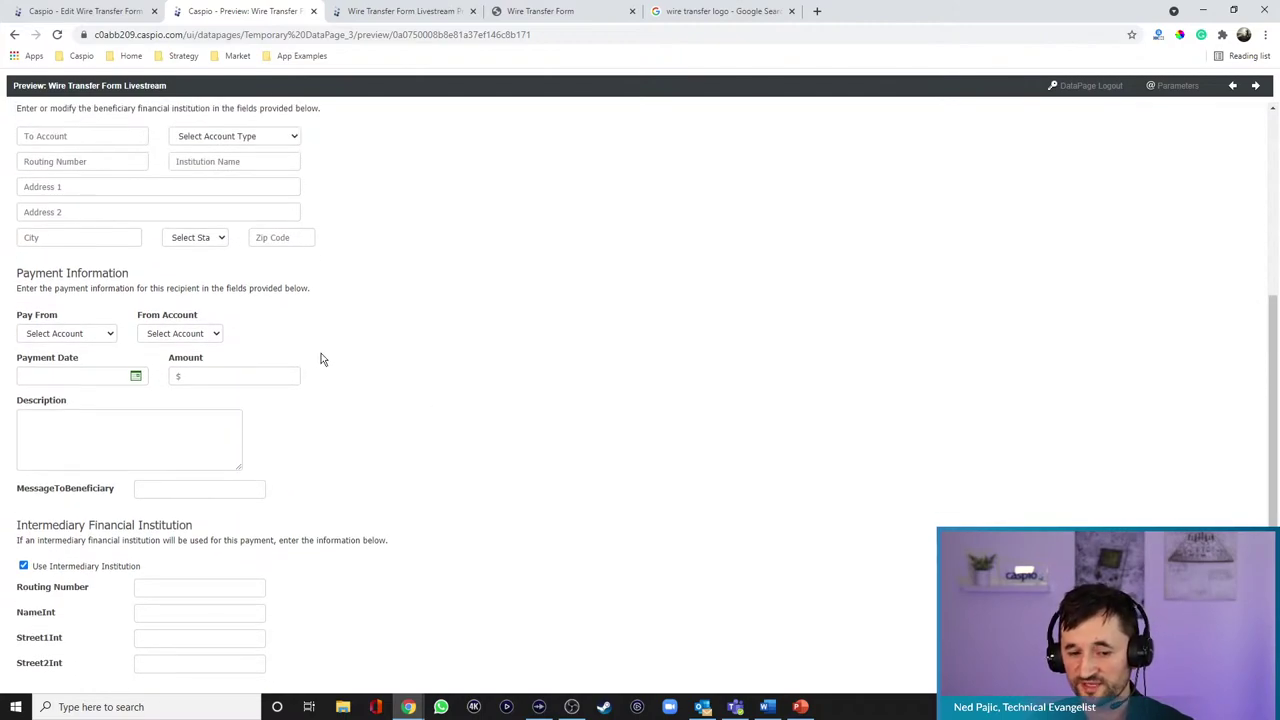
pyautogui.scroll(2, 323, 357)
pyautogui.scroll(3, 374, 320)
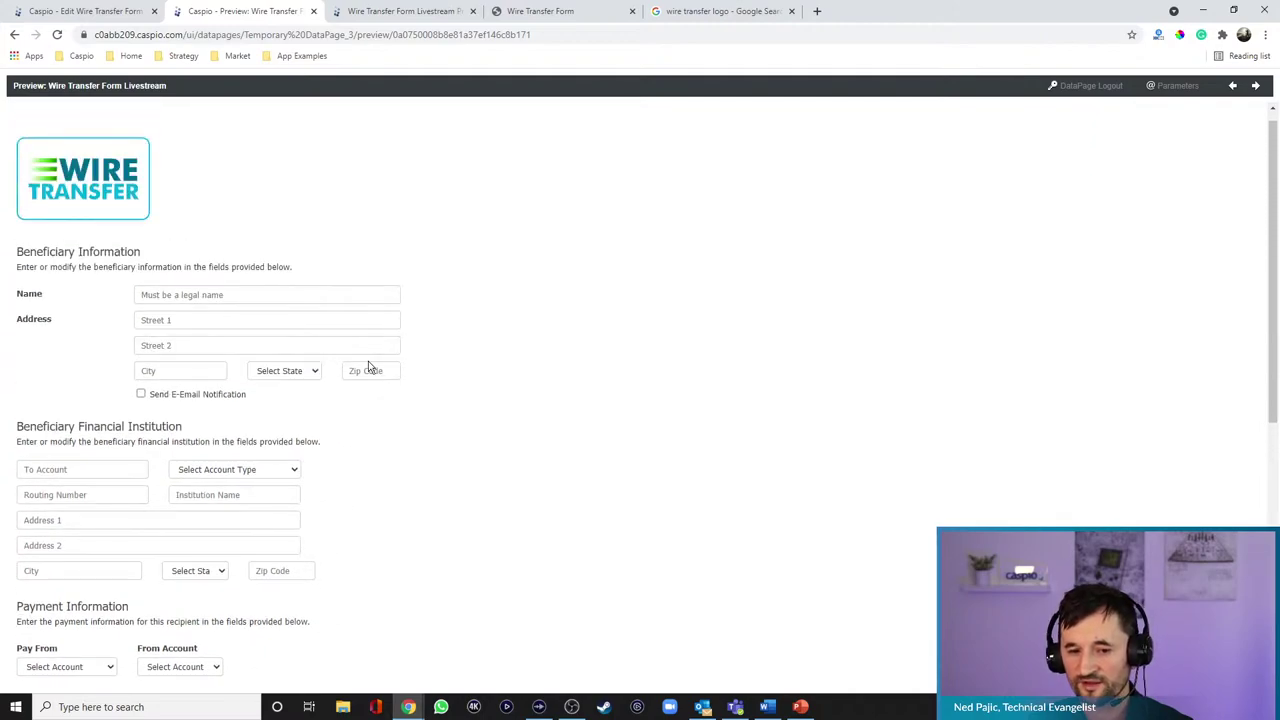
pyautogui.scroll(-3, 549, 363)
pyautogui.scroll(-4, 549, 363)
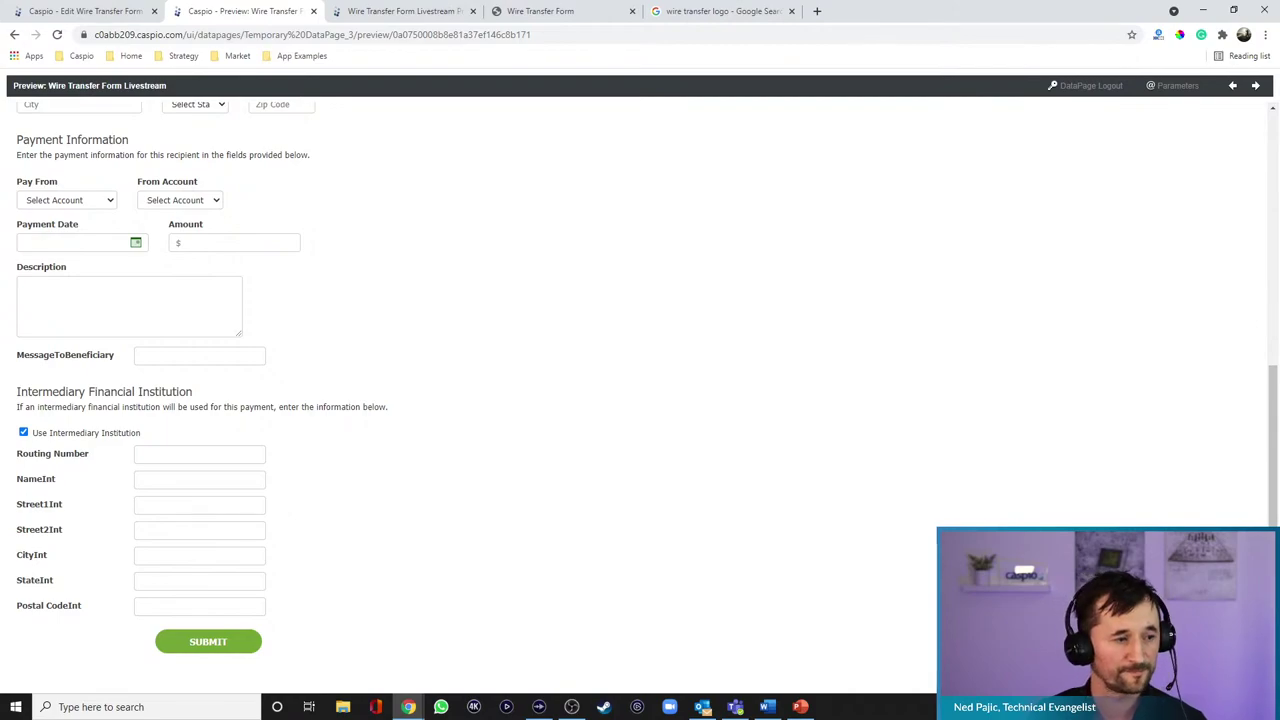
# - Open the bookmarked Sales CRM app example in the logo search's browser tab and view Sales Report 2
pyautogui.hotkey('alt', 'Tab')
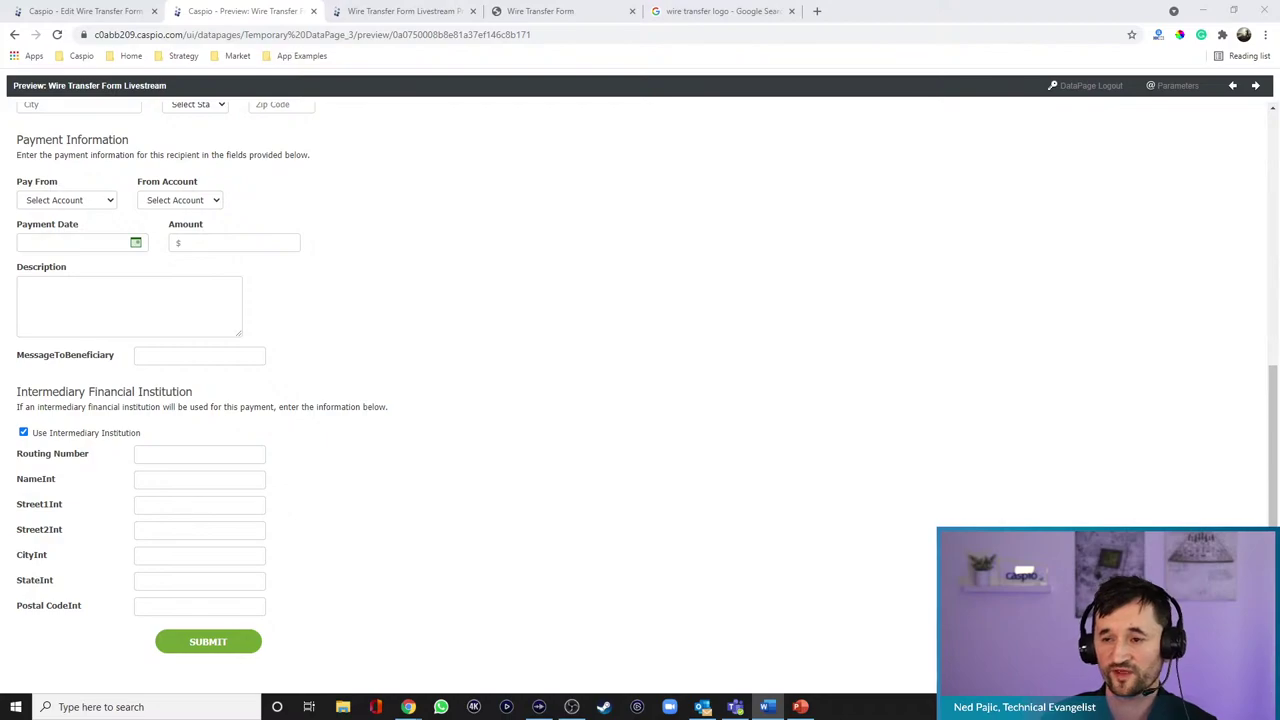
pyautogui.click(672, 12)
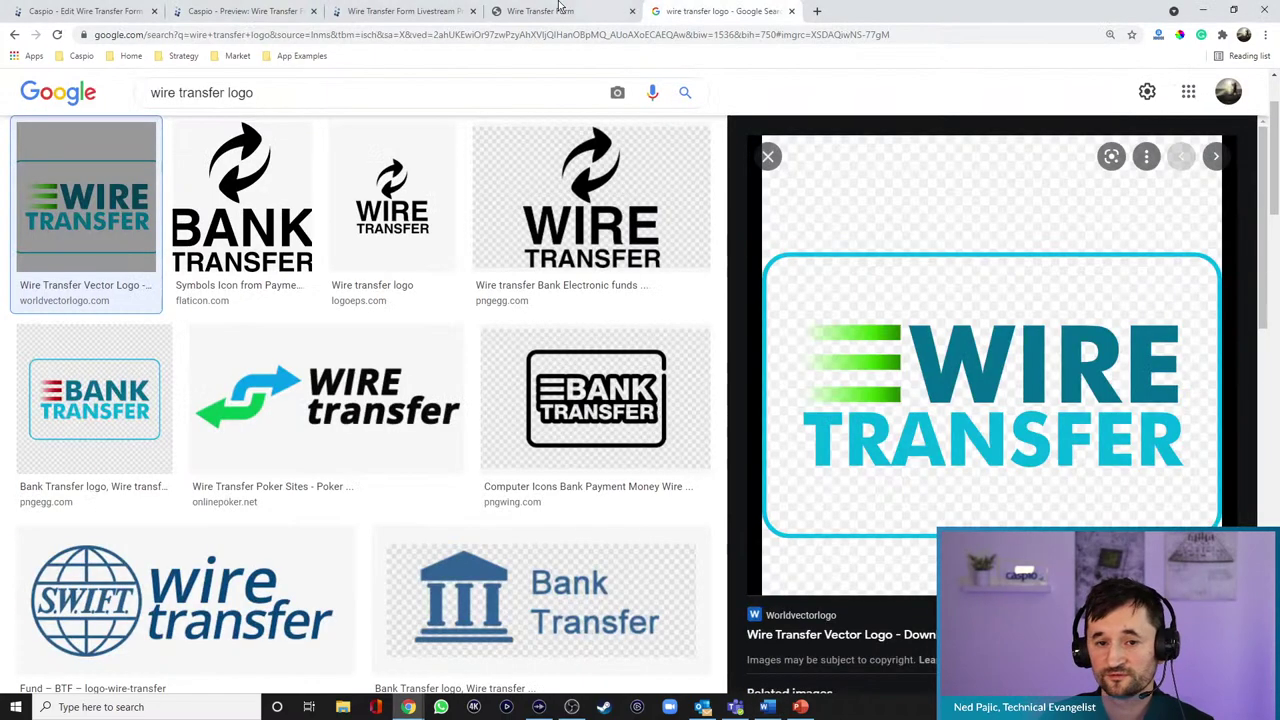
pyautogui.click(299, 55)
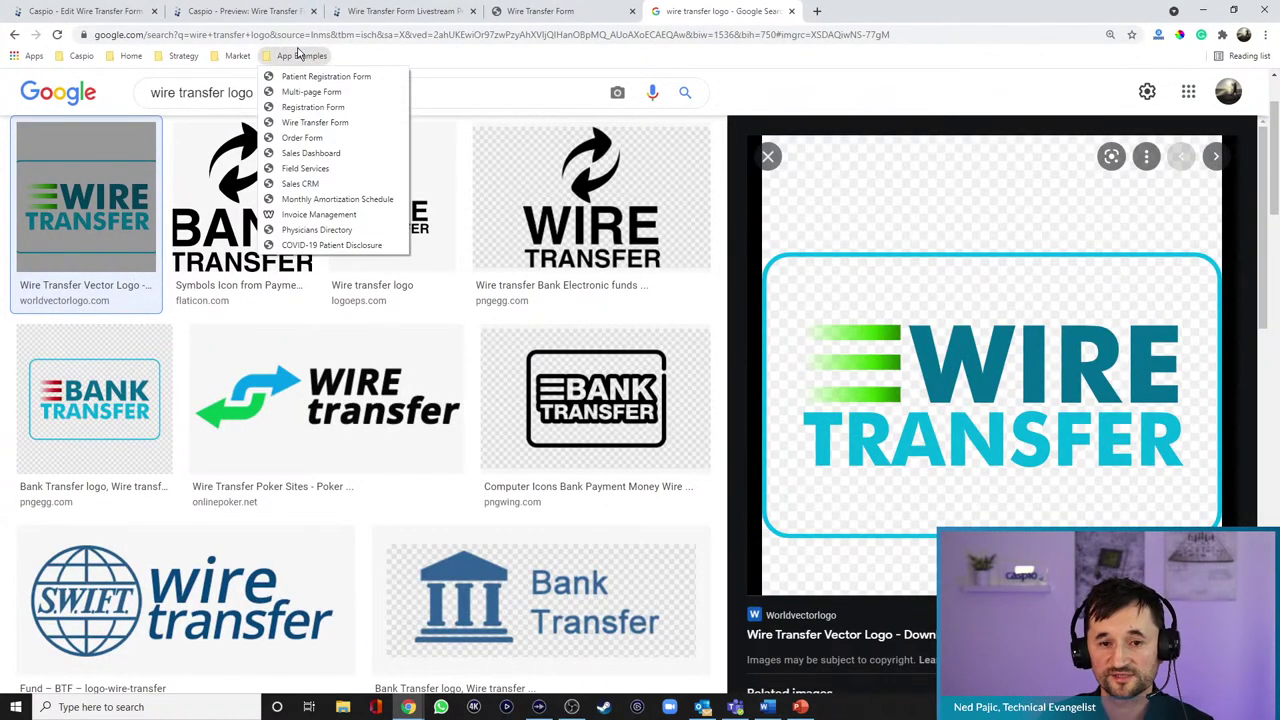
pyautogui.click(300, 184)
pyautogui.click(108, 200)
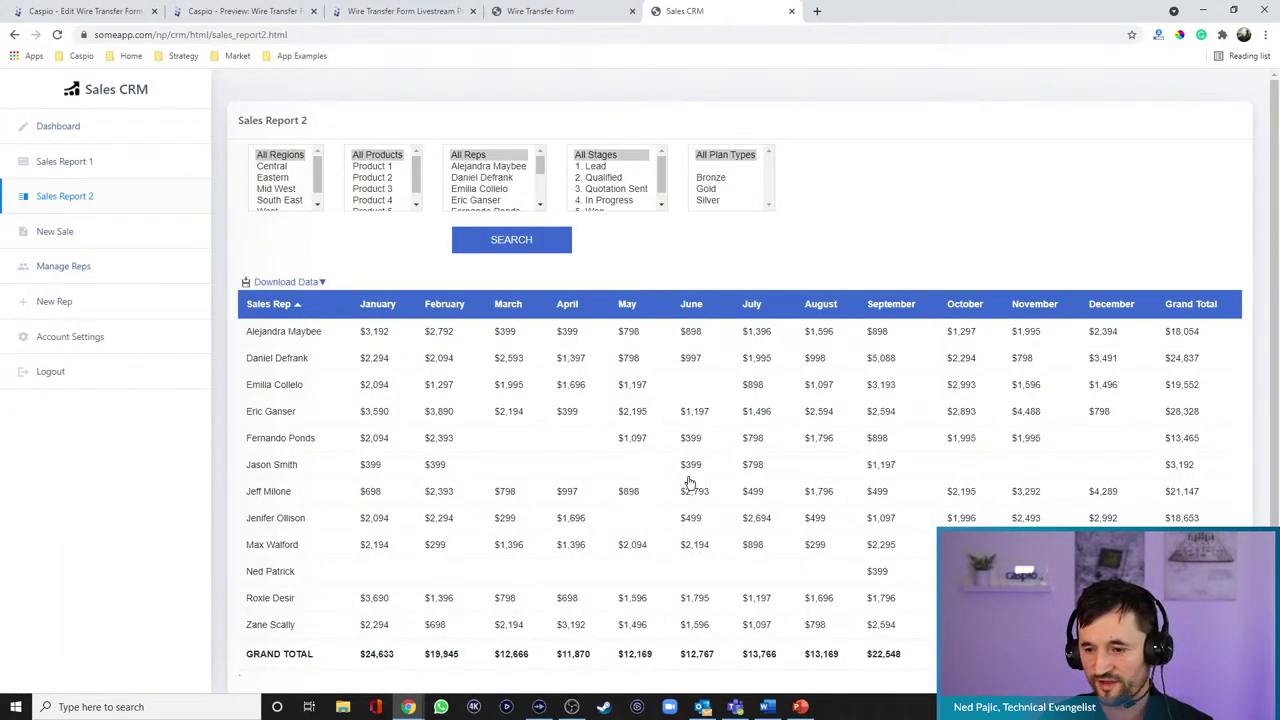
pyautogui.scroll(-1, 690, 485)
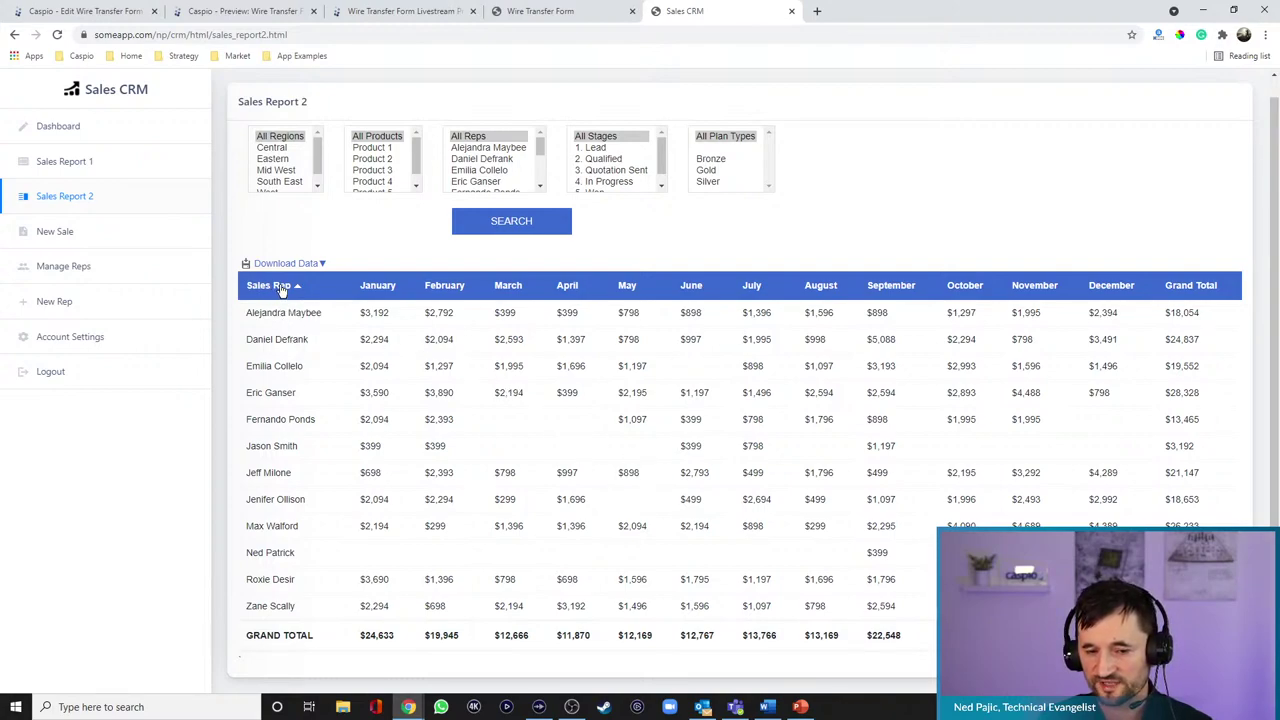
# - Drill into the first sales rep's January figure in Sales Report 2 and return to the pivot view
pyautogui.click(376, 316)
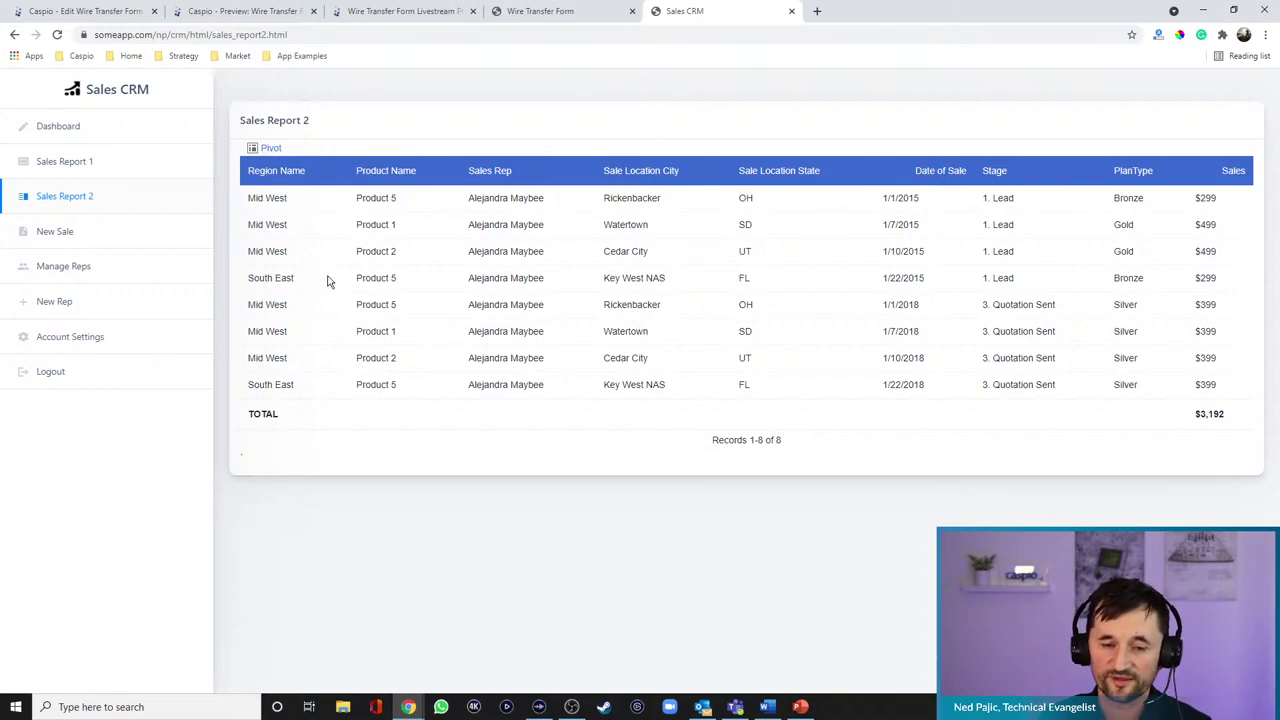
pyautogui.click(271, 148)
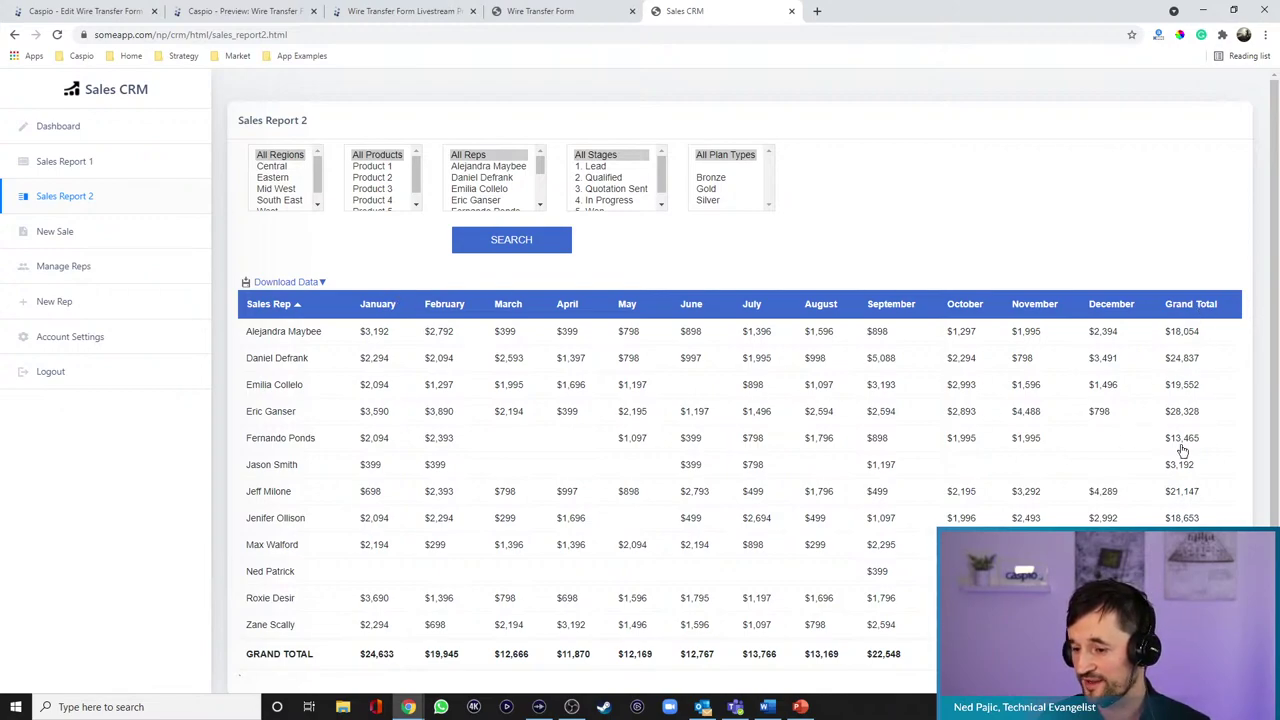
pyautogui.scroll(-1, 1180, 449)
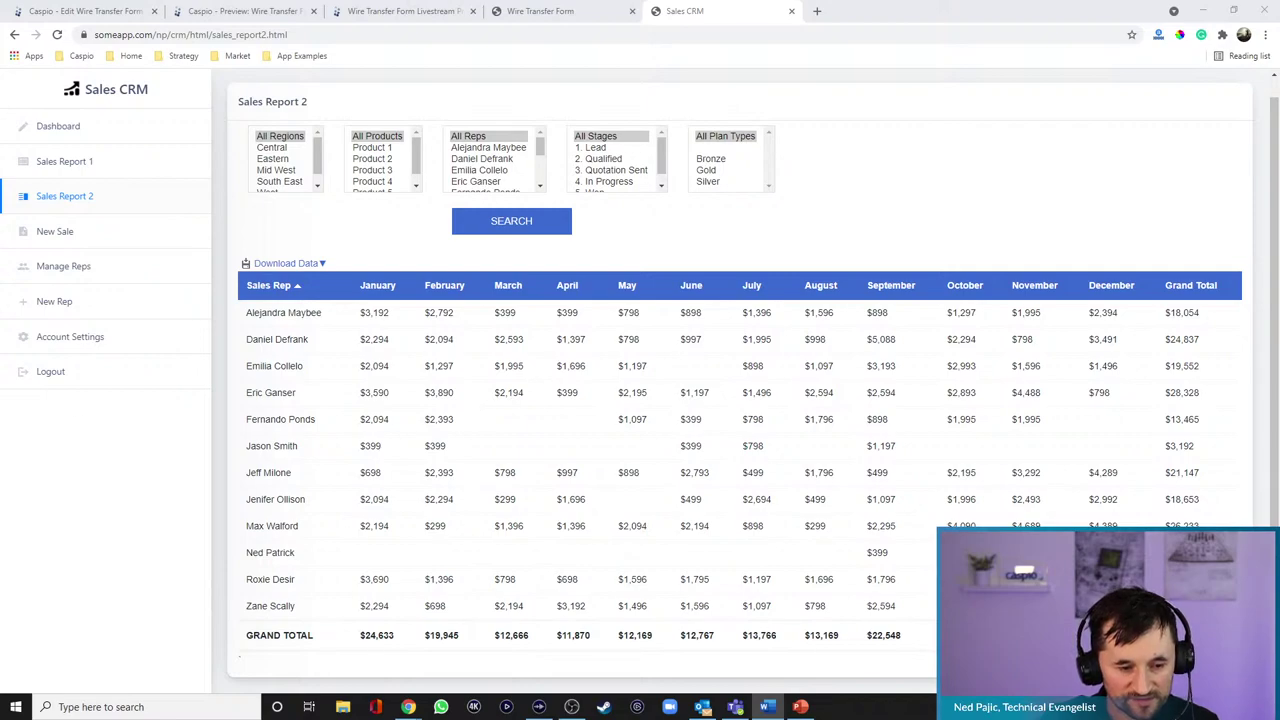
# - Open the bookmarked Order Form app example and examine its shipping, parts and payment sections at 90% zoom
pyautogui.hotkey('alt', 'Tab')
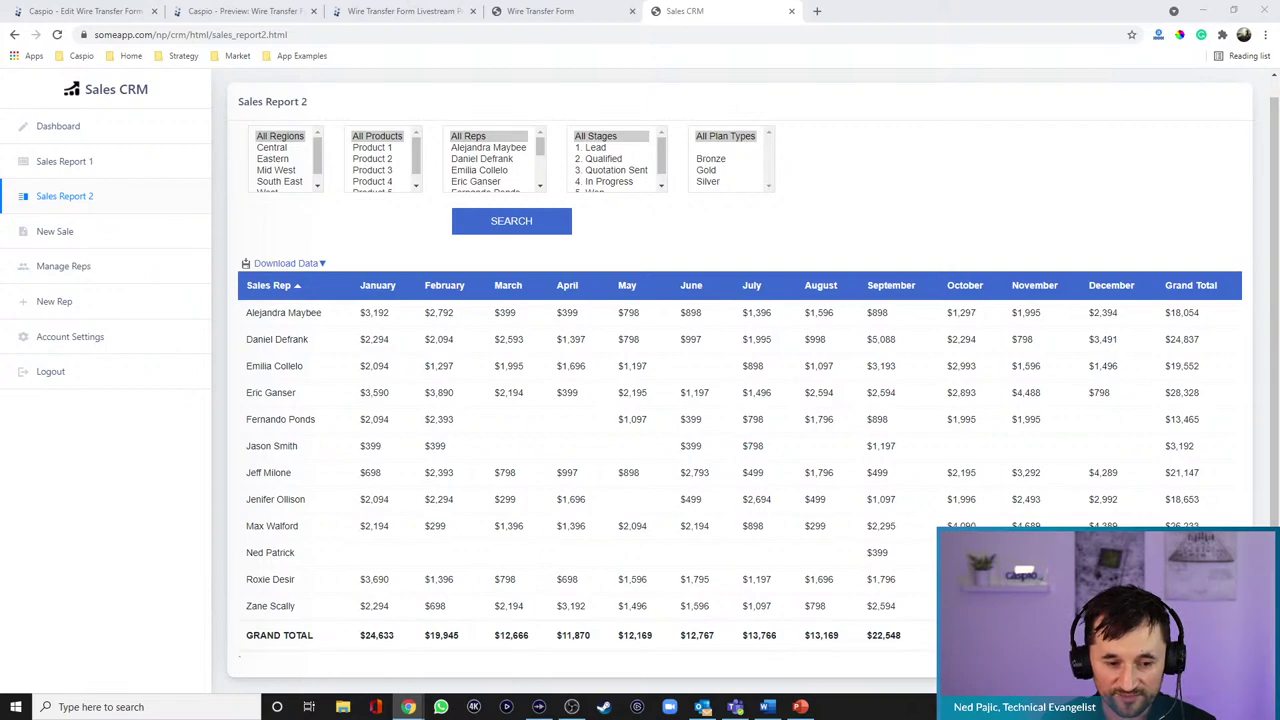
pyautogui.click(293, 57)
pyautogui.click(301, 137)
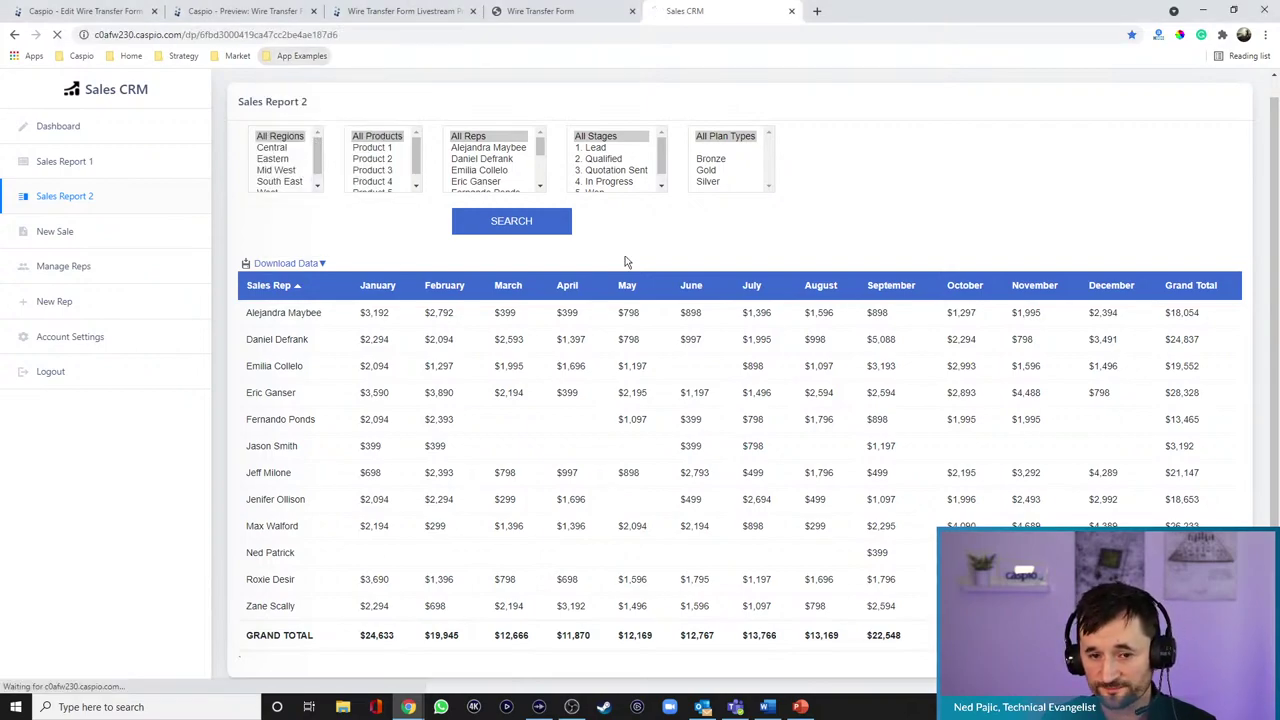
pyautogui.scroll(-5, 794, 277)
pyautogui.hotkey('ctrl', '-')
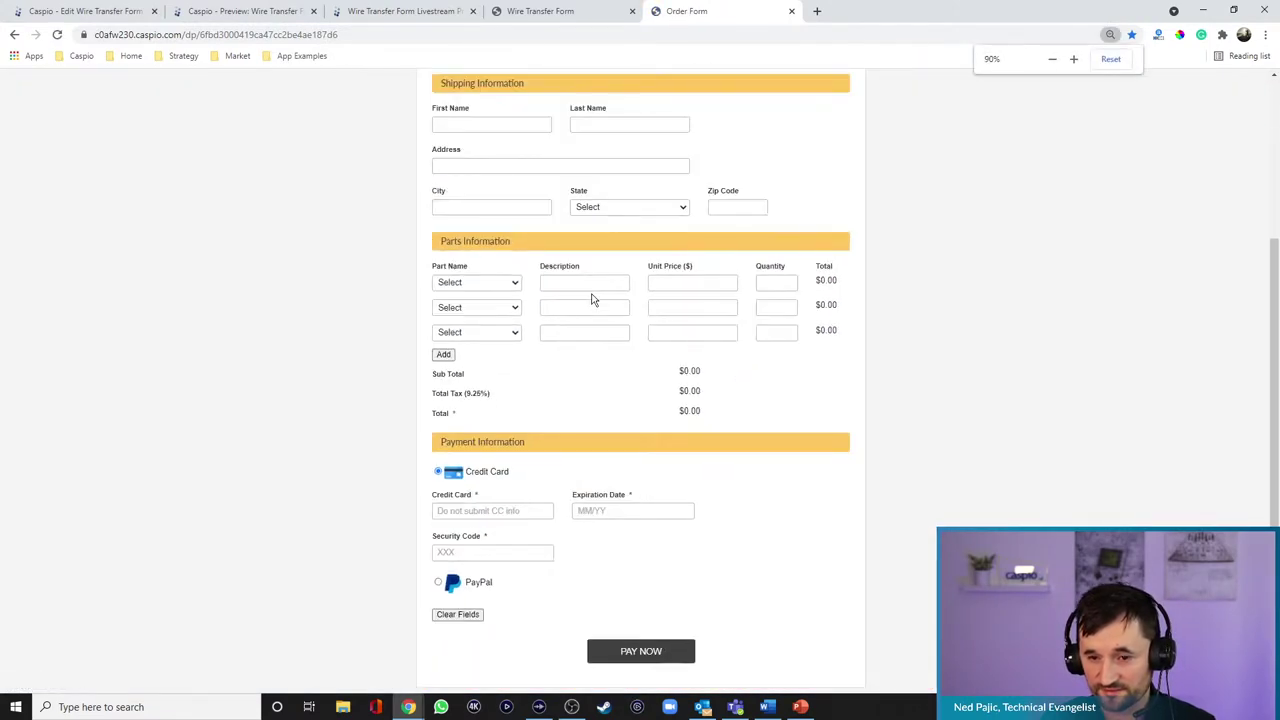
# - Add two more part rows to the Parts Information section of the order form
pyautogui.scroll(2, 594, 306)
pyautogui.click(445, 554)
pyautogui.click(445, 579)
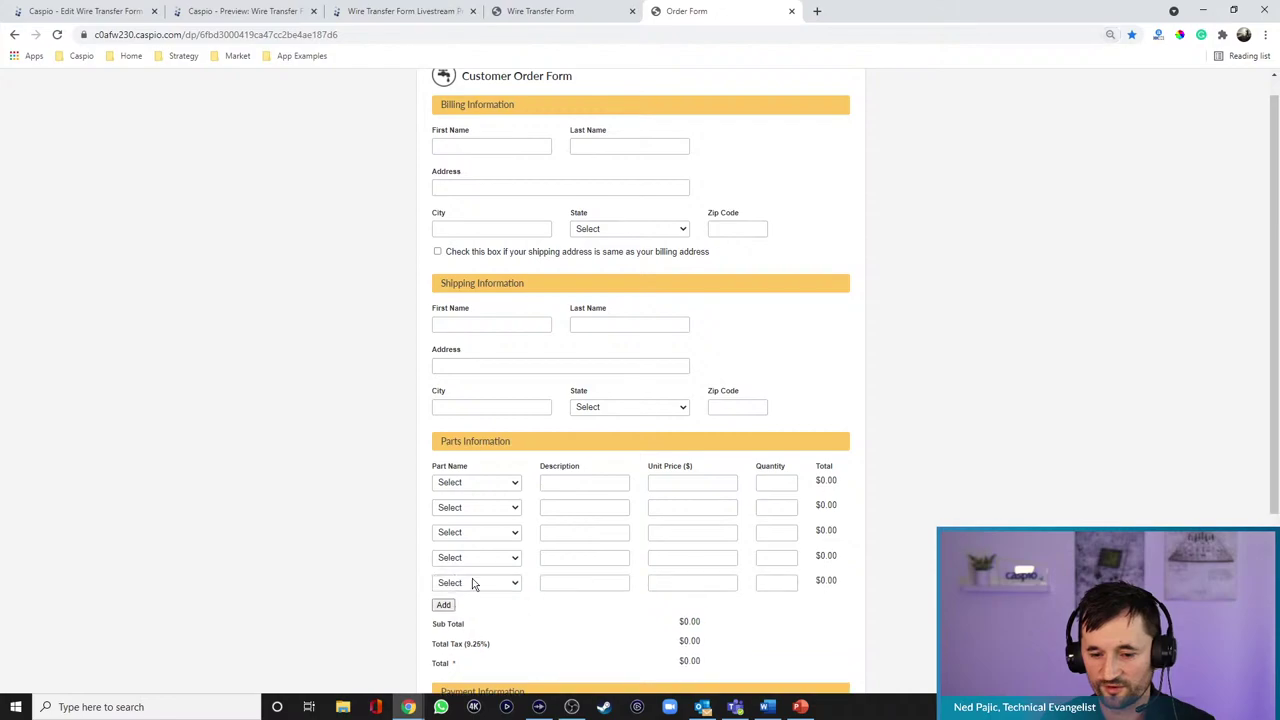
# - Choose L Brackets as the part in the first Parts Information row and set its quantity to 5
pyautogui.click(480, 483)
pyautogui.click(471, 542)
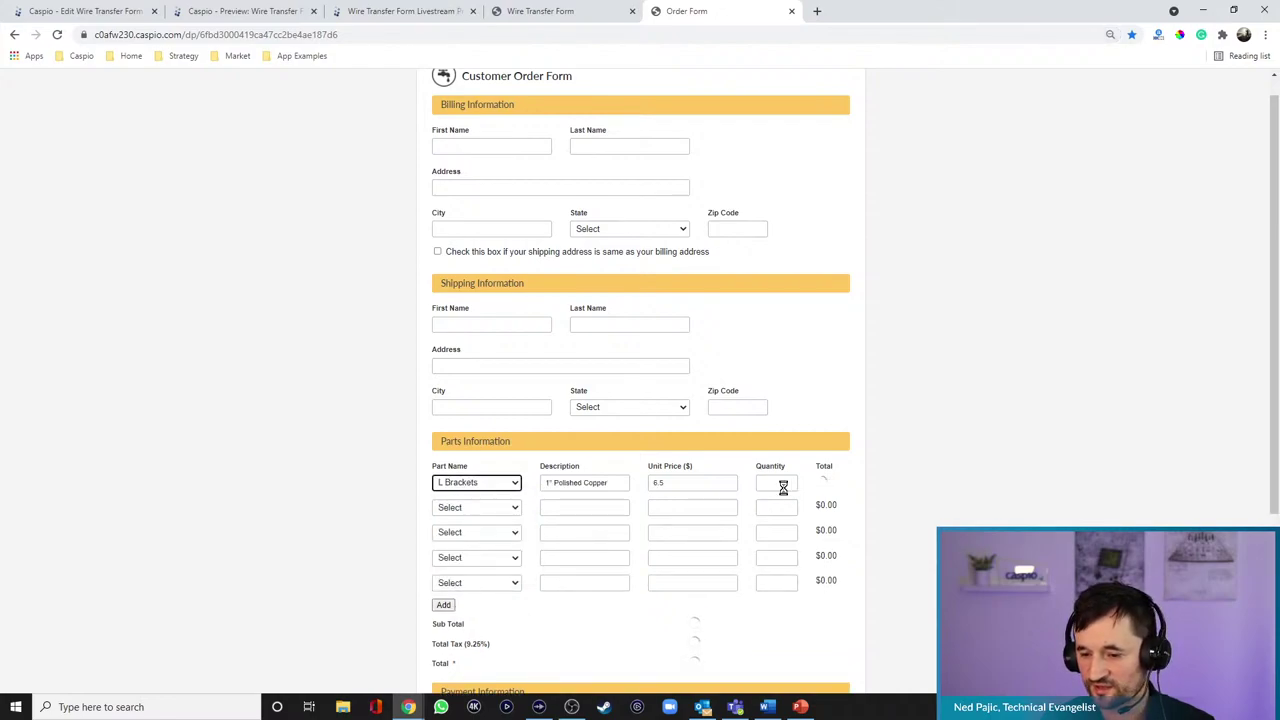
pyautogui.click(785, 486)
pyautogui.write('5')
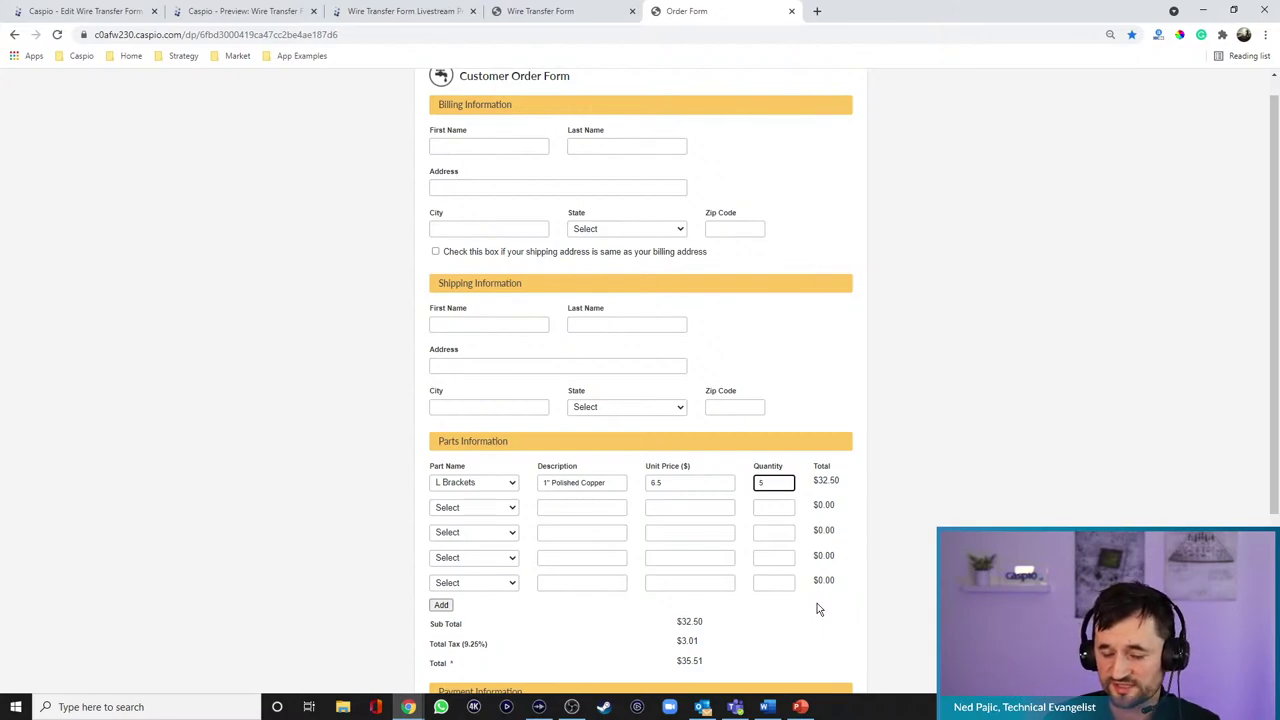
pyautogui.hotkey('ctrl', 'a')
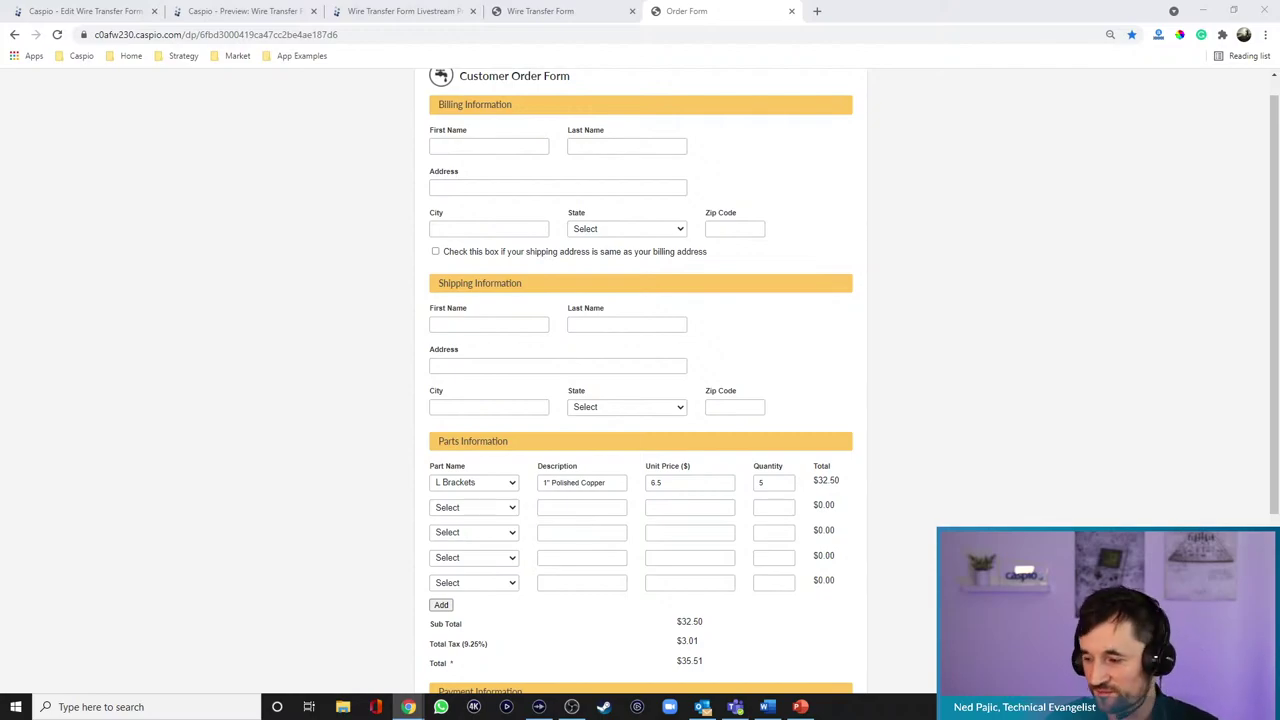
pyautogui.hotkey('alt', 'Tab')
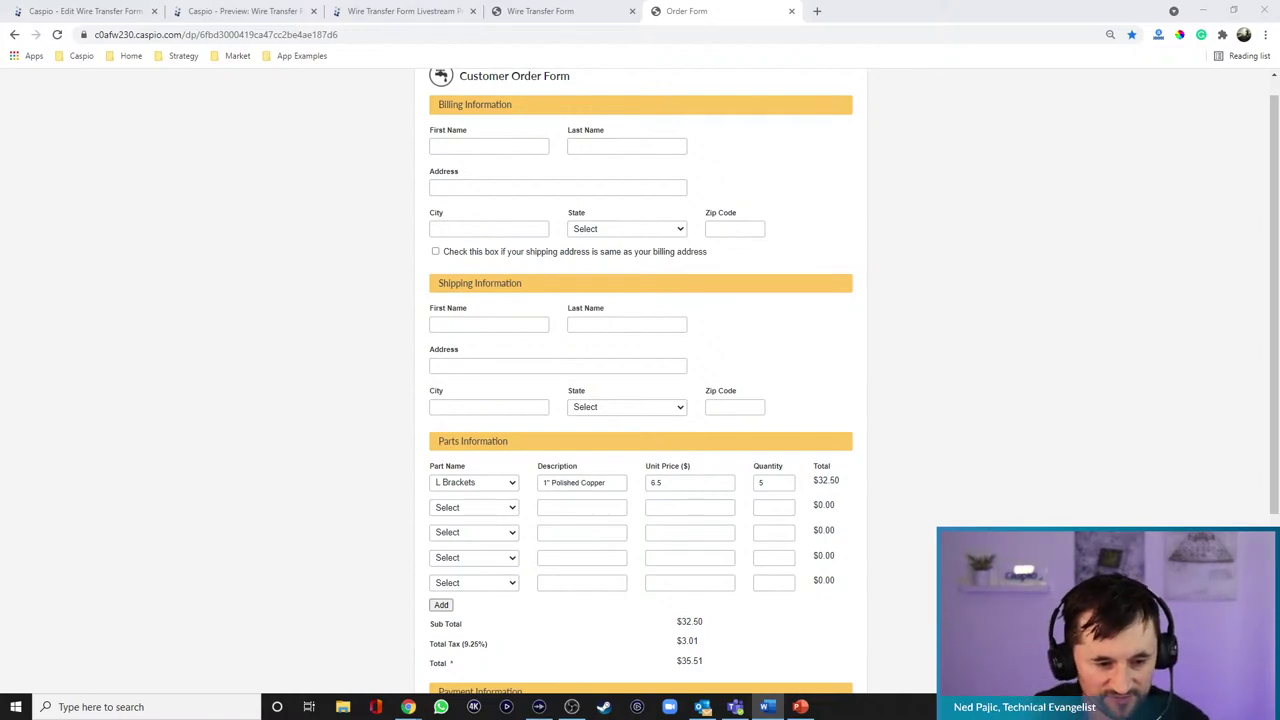
pyautogui.hotkey('alt', 'Tab')
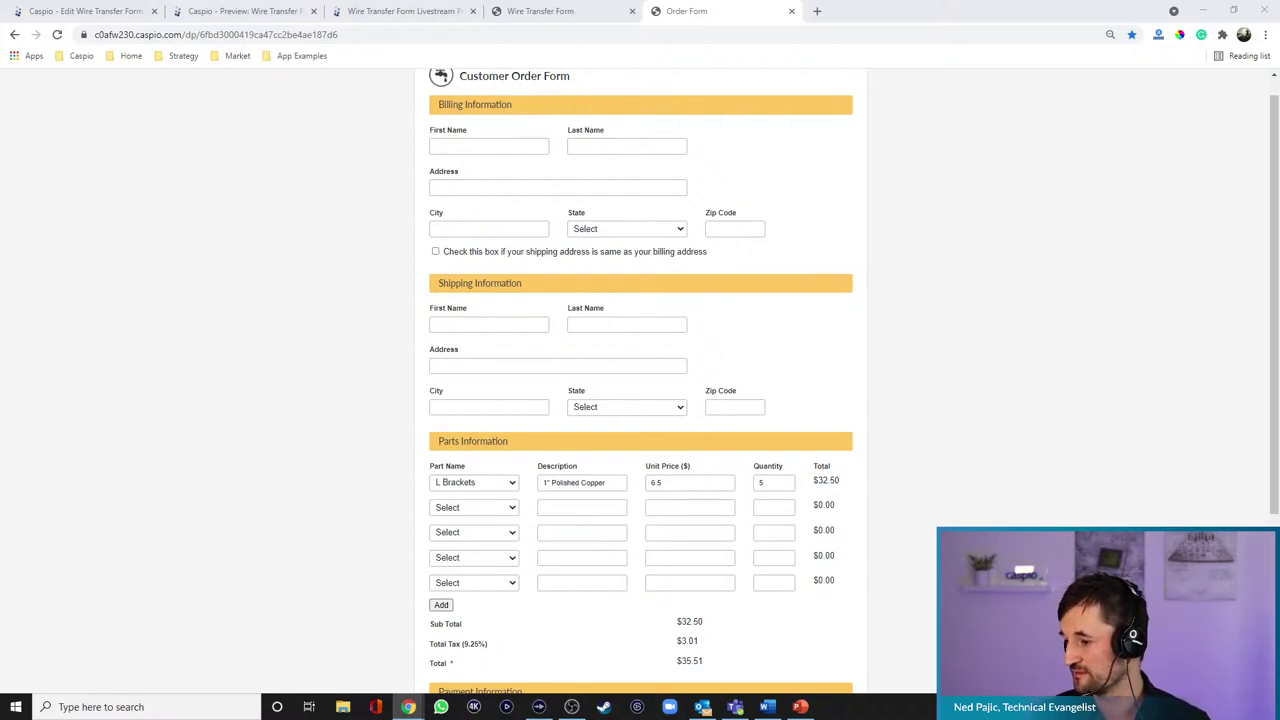
pyautogui.hotkey('alt', 'Tab')
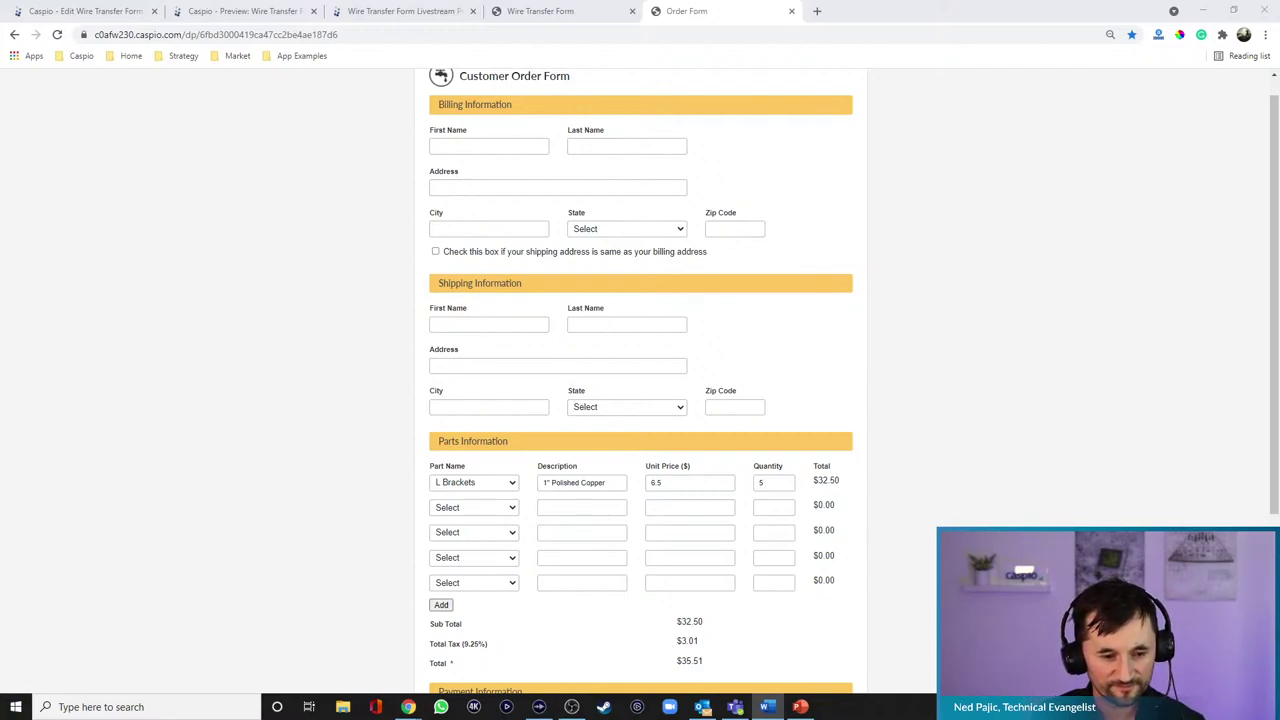
pyautogui.hotkey('alt', 'Tab')
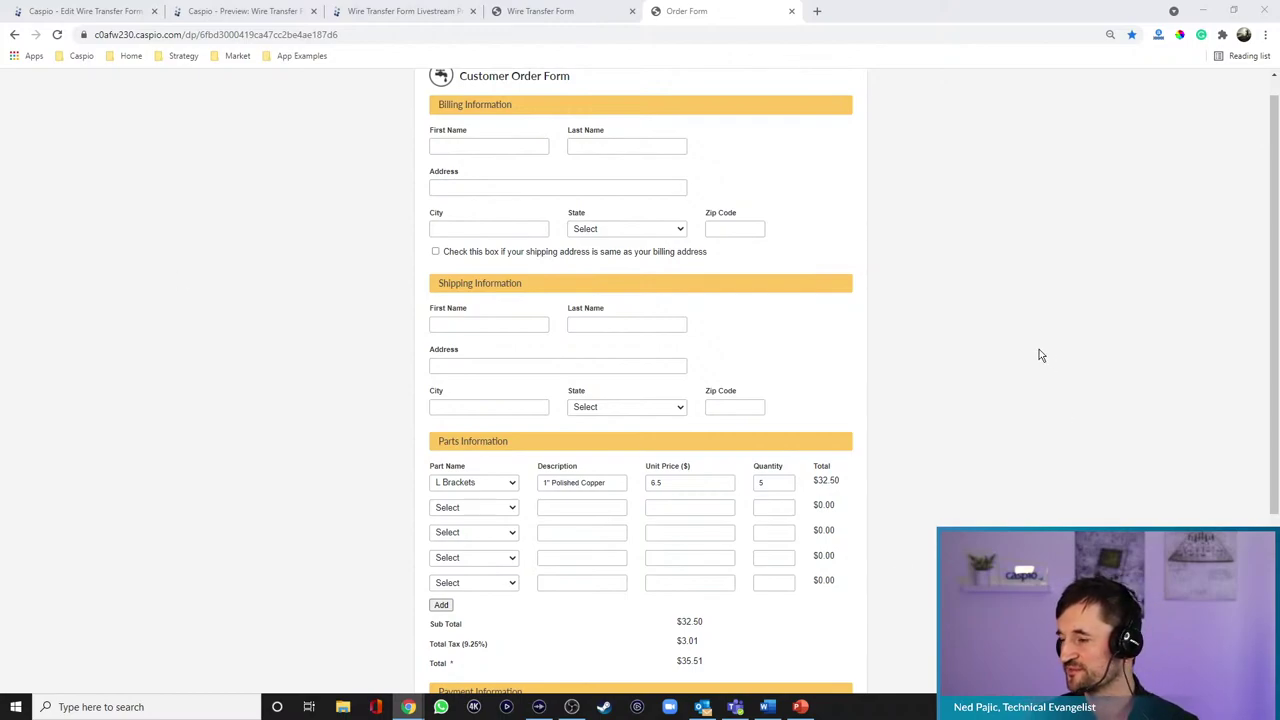
pyautogui.scroll(1, 1015, 322)
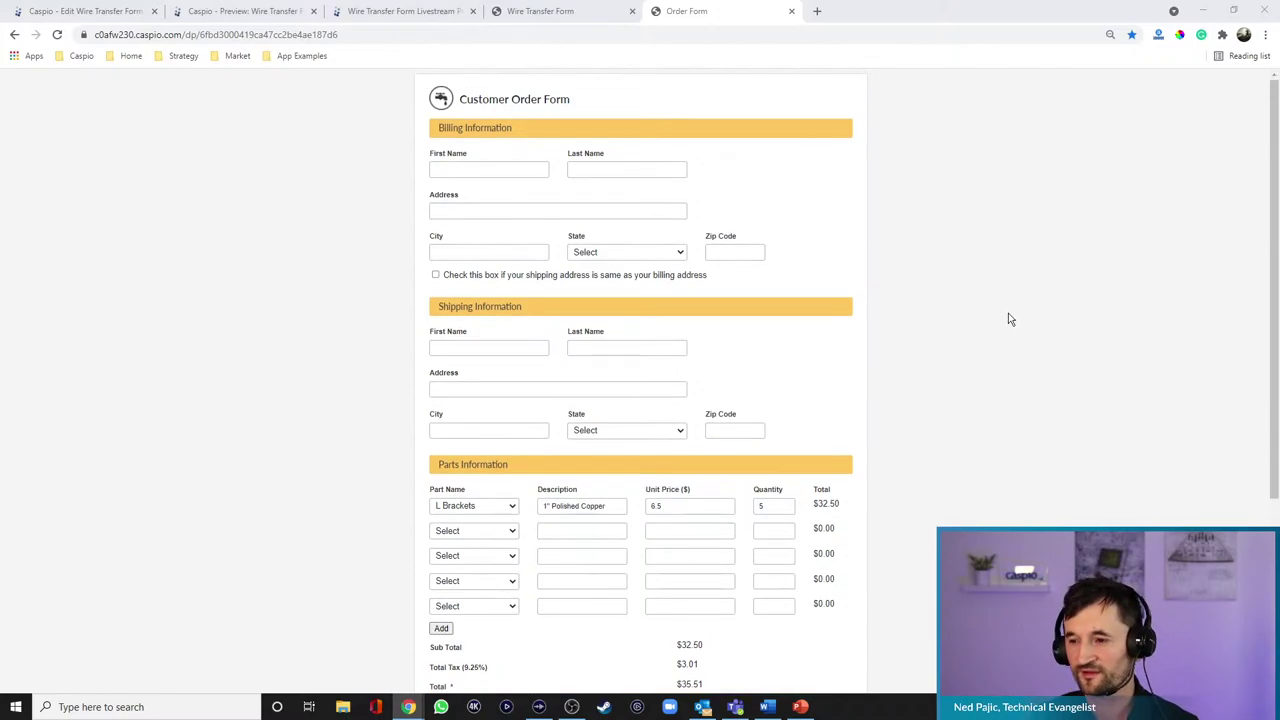